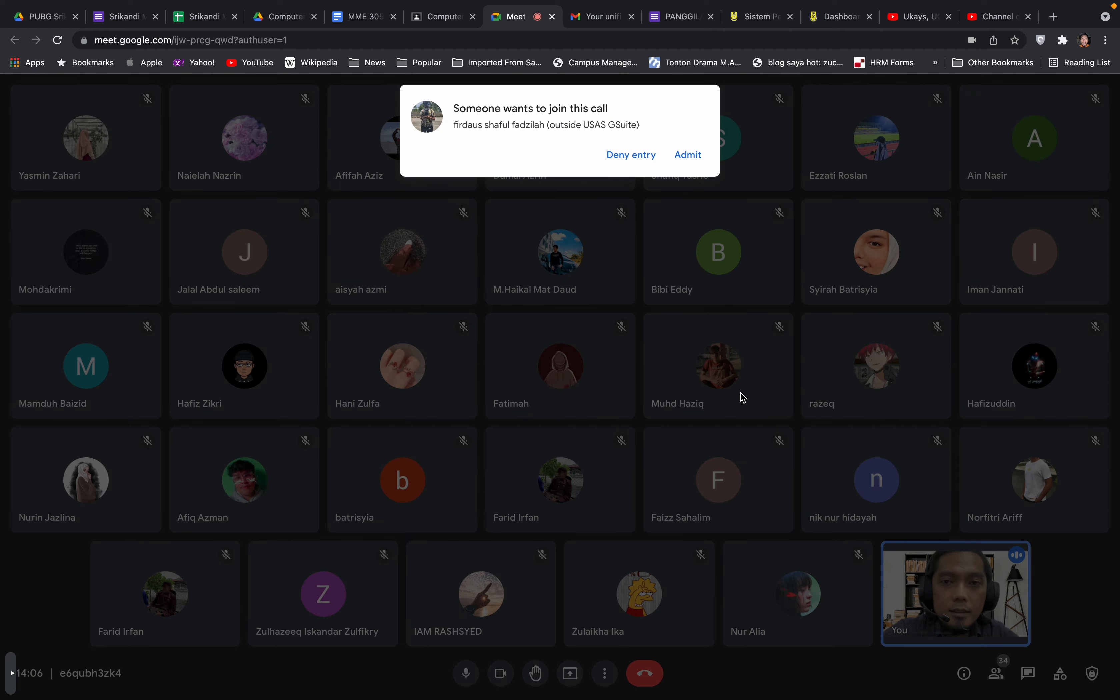
Admit both waiting guests into the Meet call and bring up the Computer Graphic Design class page
left_click(694, 162)
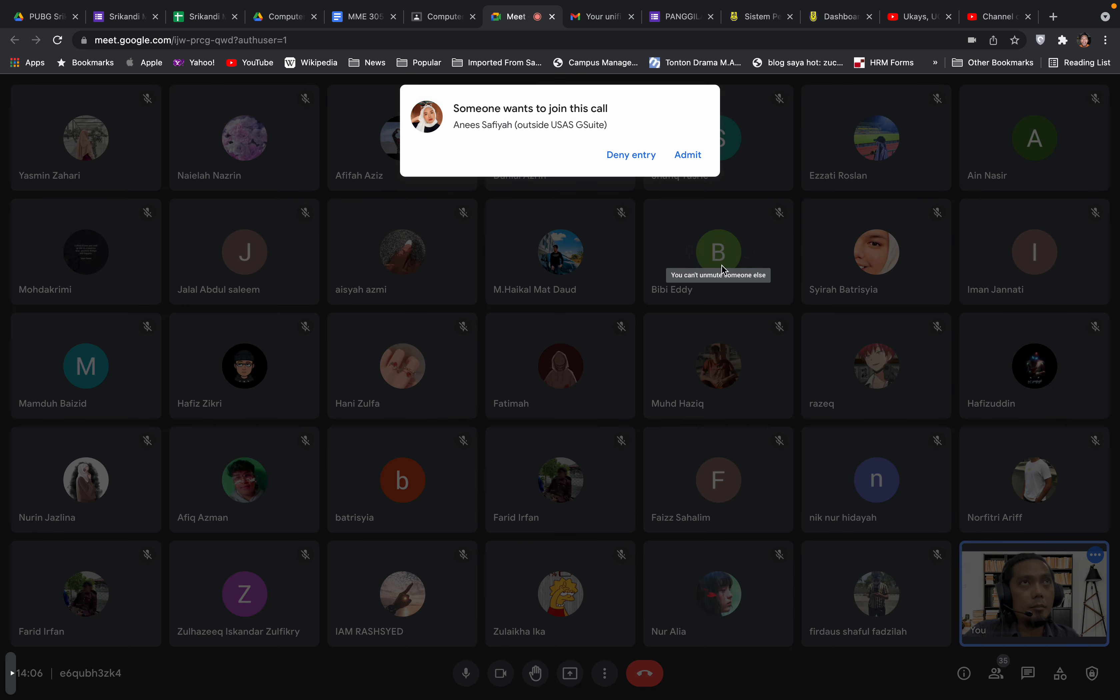
left_click(692, 154)
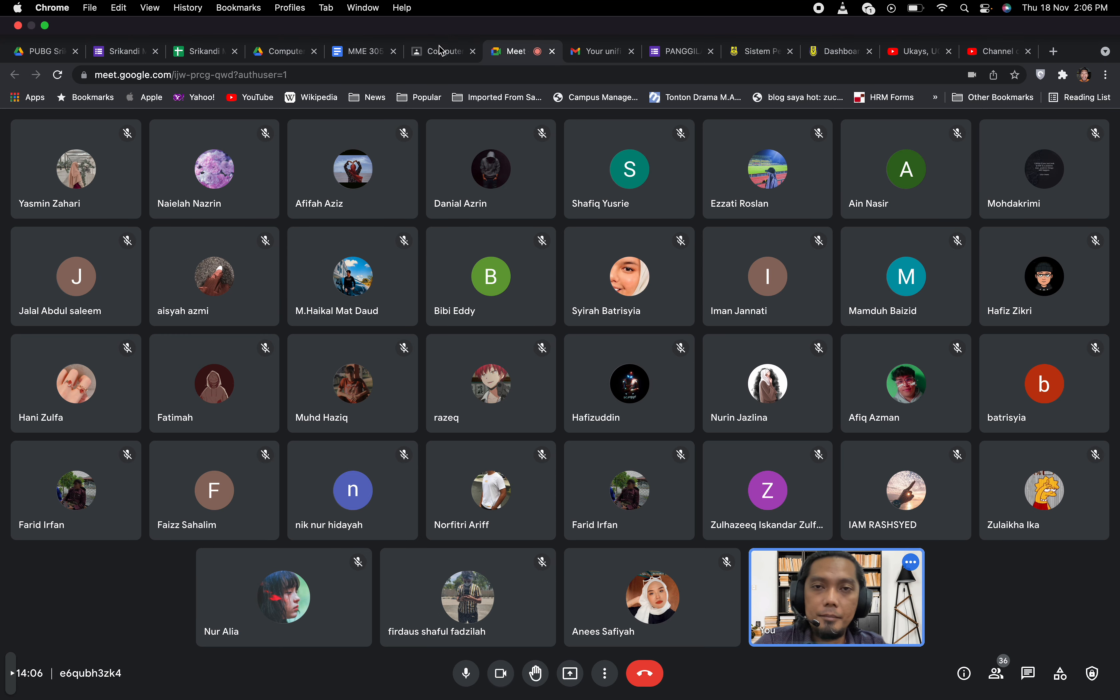
left_click(442, 51)
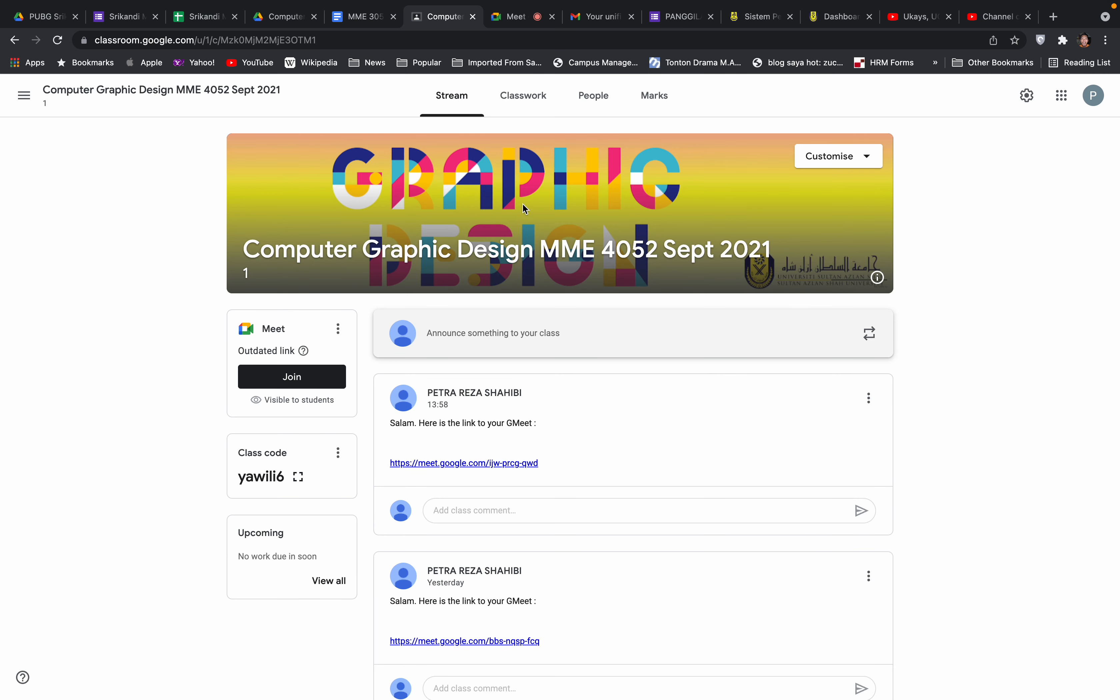
Go to the Classwork list and start the Week 8 Lab YouTube video
left_click(533, 95)
scroll(528, 296, "down", 15)
scroll(529, 312, "up", 2)
scroll(530, 315, "up", 6)
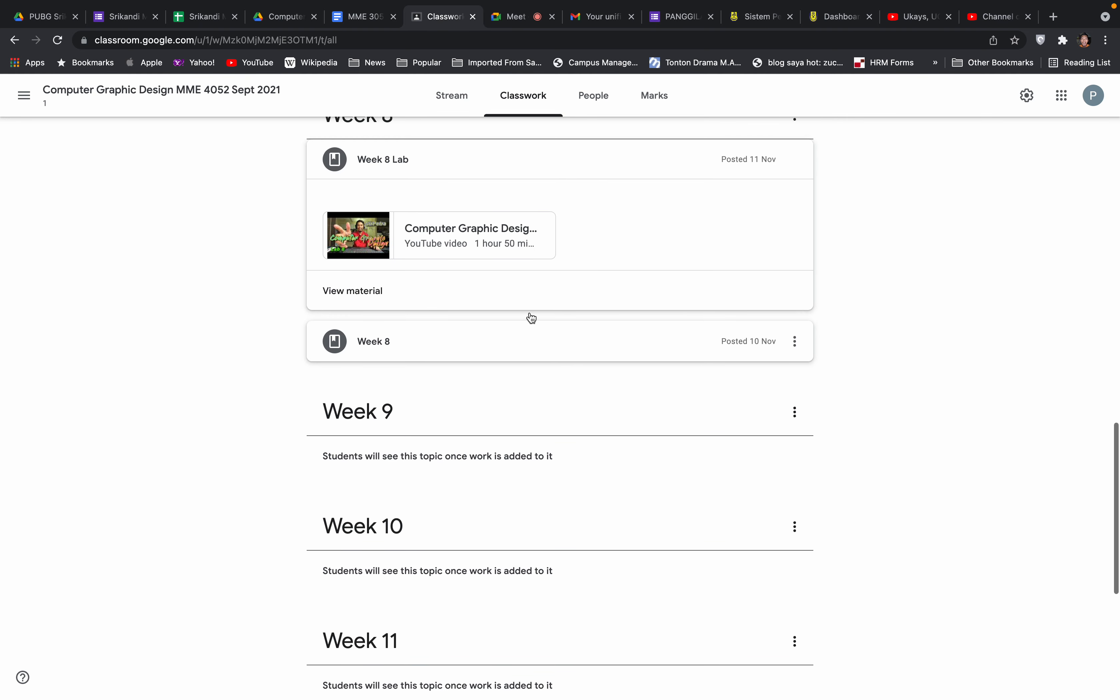
scroll(531, 317, "up", 1)
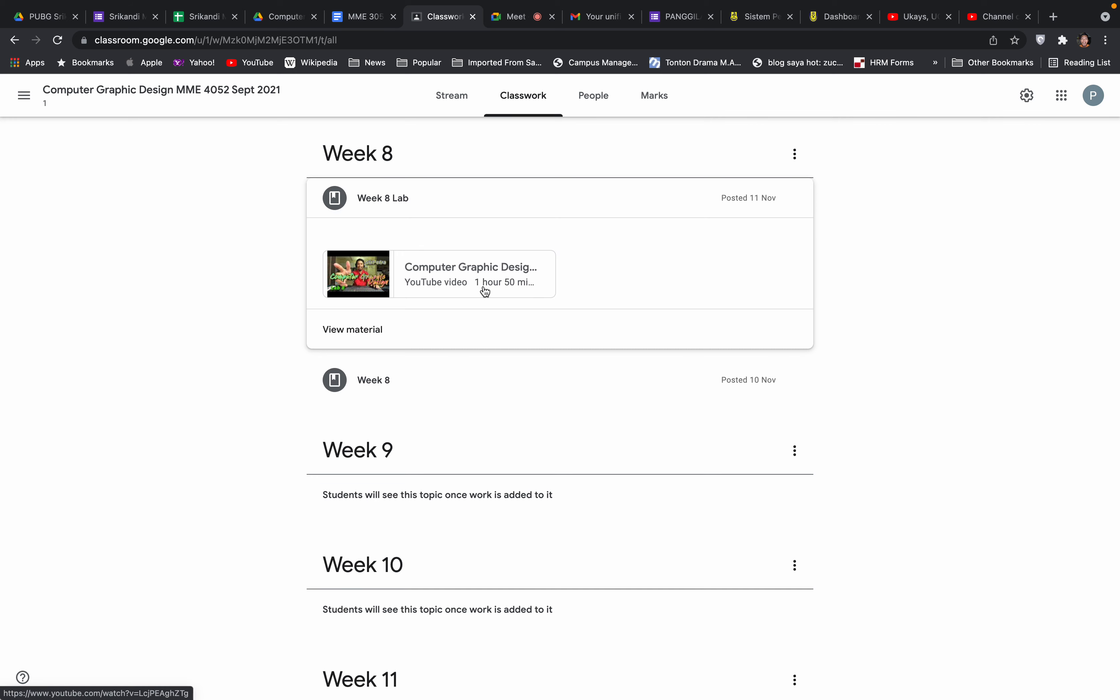
left_click(464, 286)
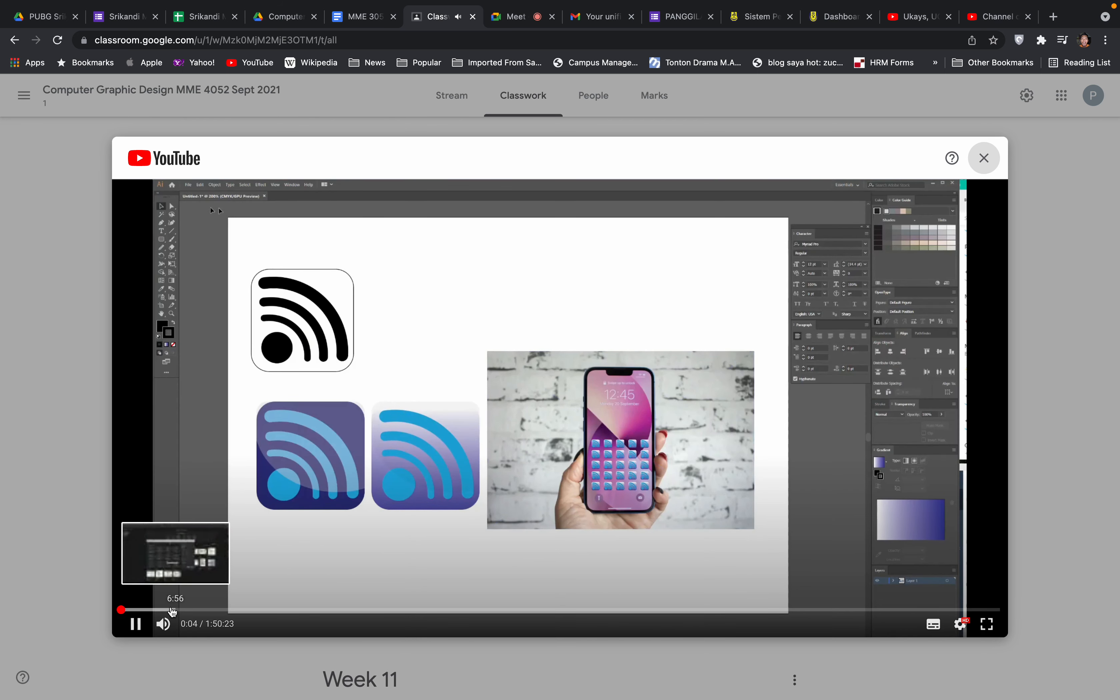
Skim the Week 8 Lab video from 3:35 through to 1:36:35, then close the player
left_click(149, 610)
left_click(204, 610)
left_click(277, 610)
left_click(355, 611)
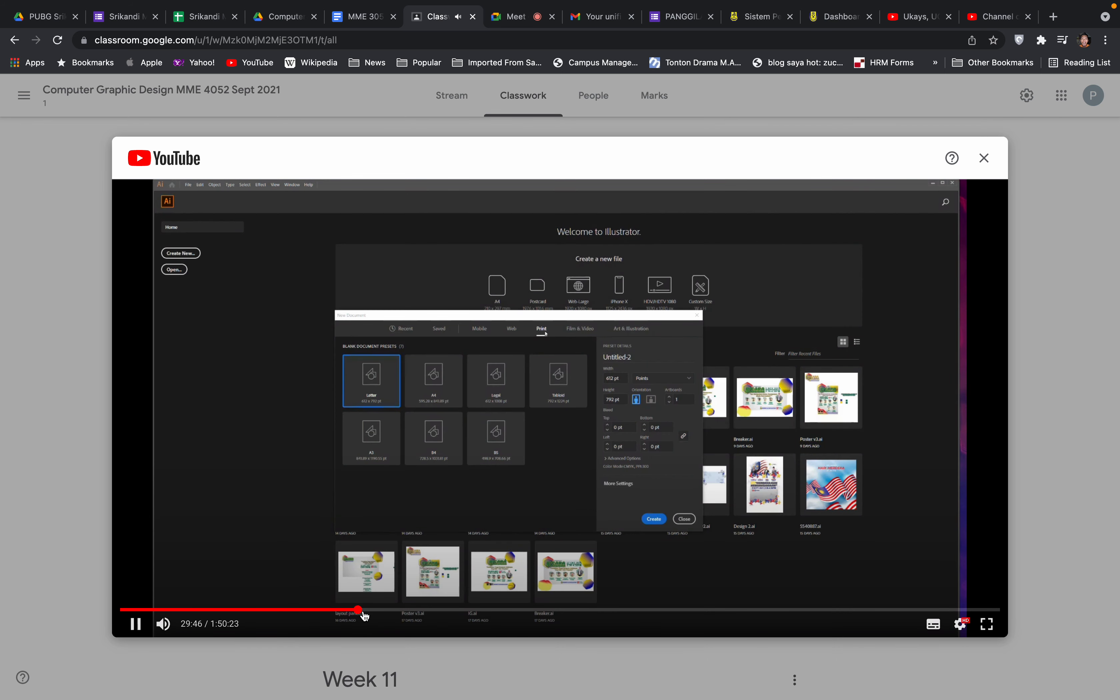
left_click(425, 611)
left_click(481, 611)
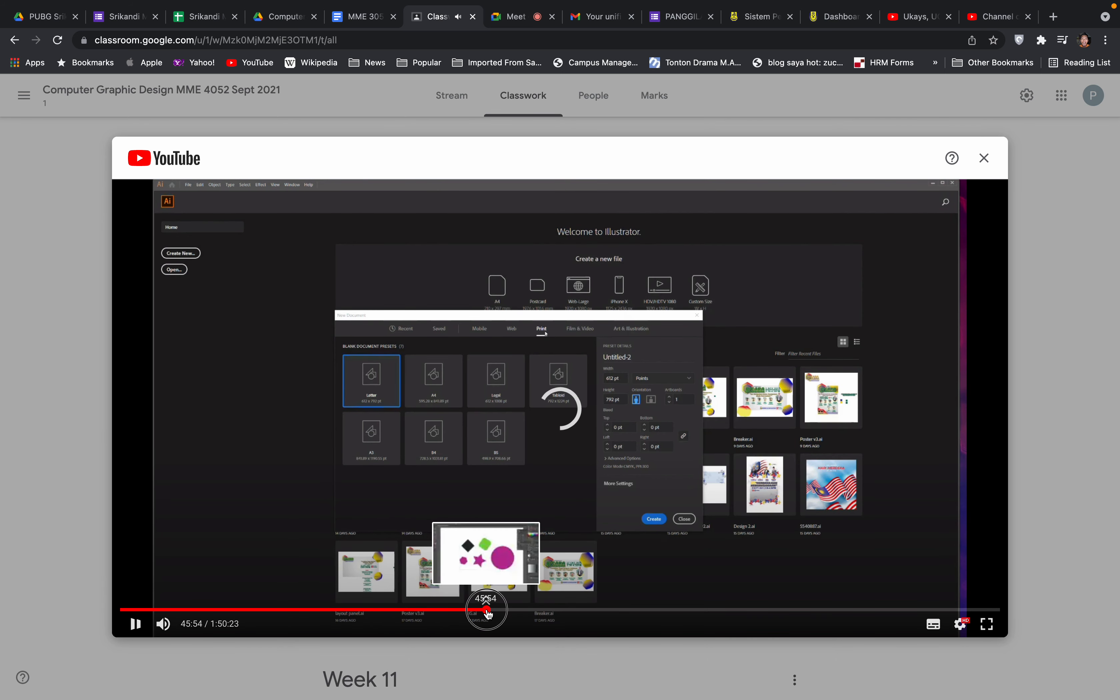
left_click(521, 611)
left_click(618, 610)
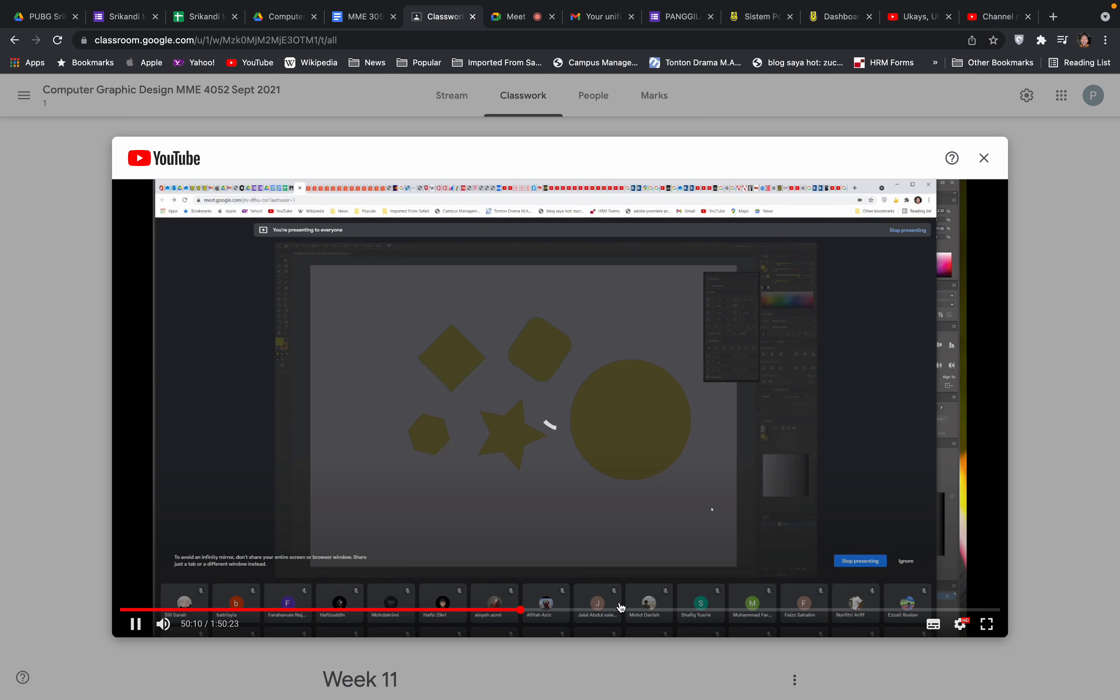
left_click(713, 610)
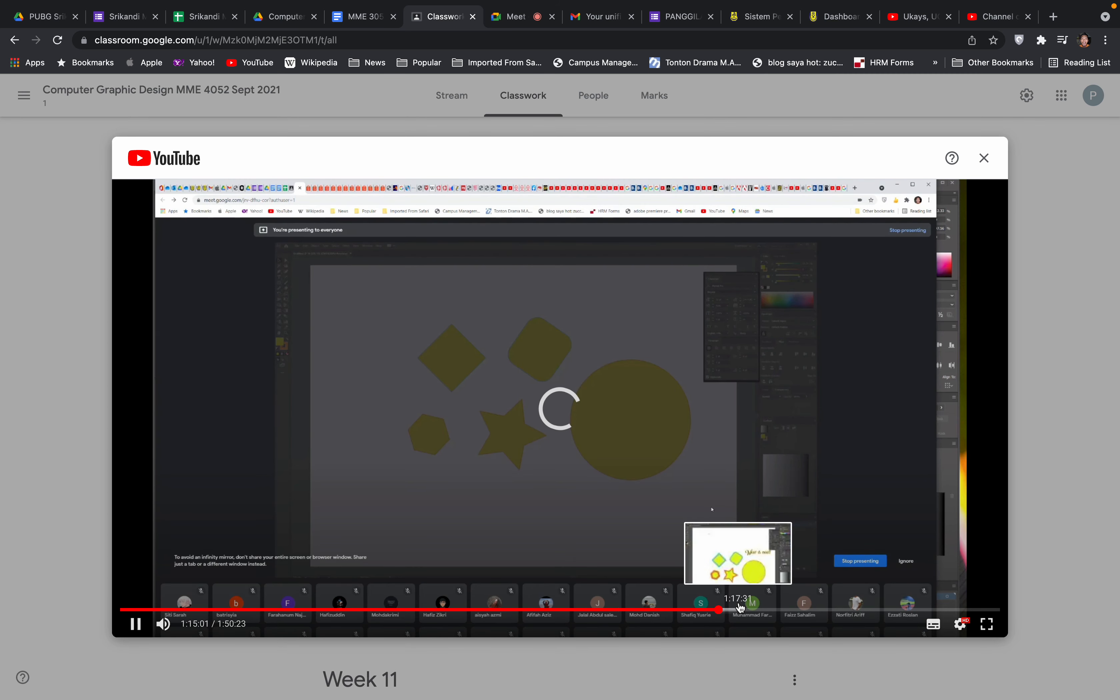
left_click(776, 611)
left_click(886, 609)
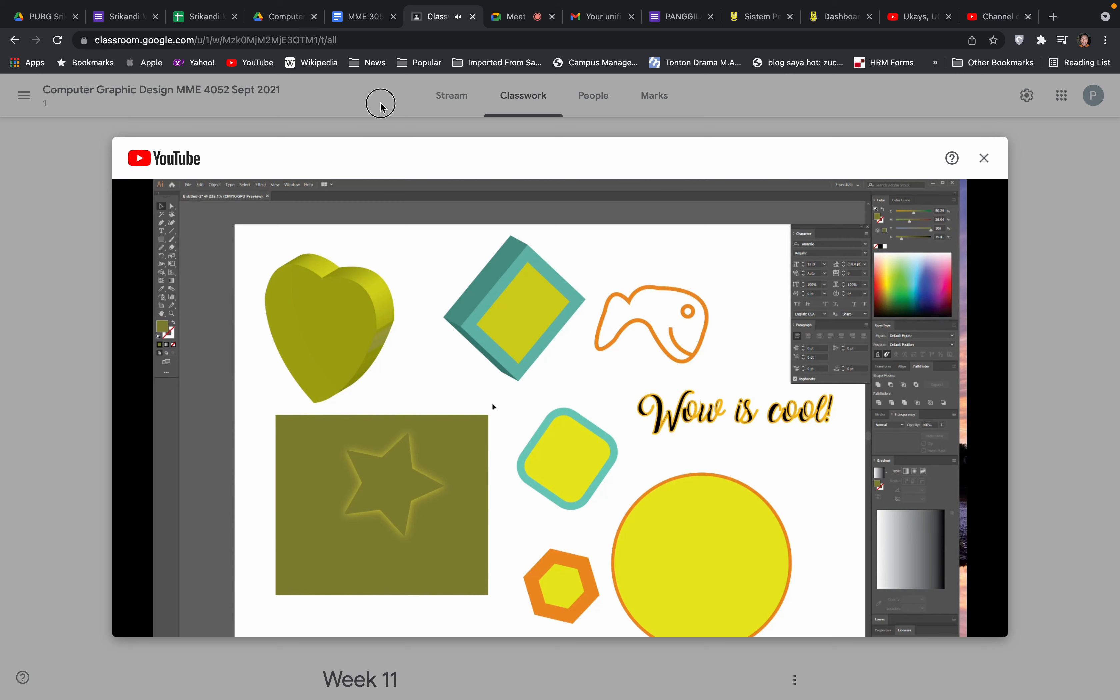
left_click(984, 158)
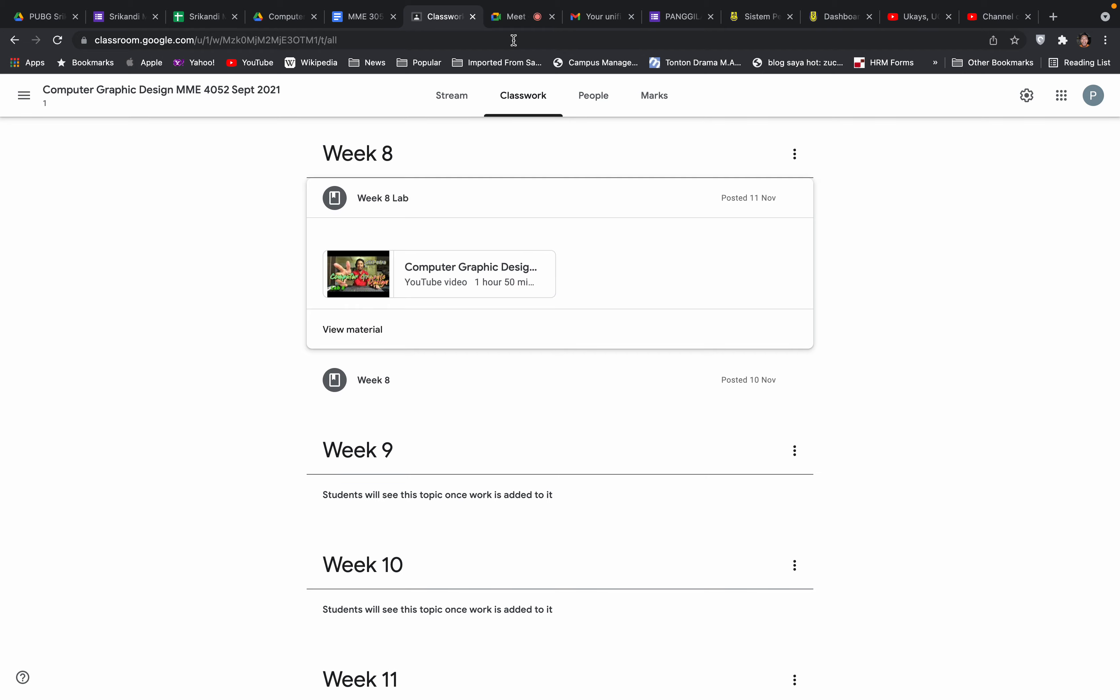
Return to the Meet call and admit two more waiting guests, reaching 38 participants
left_click(514, 16)
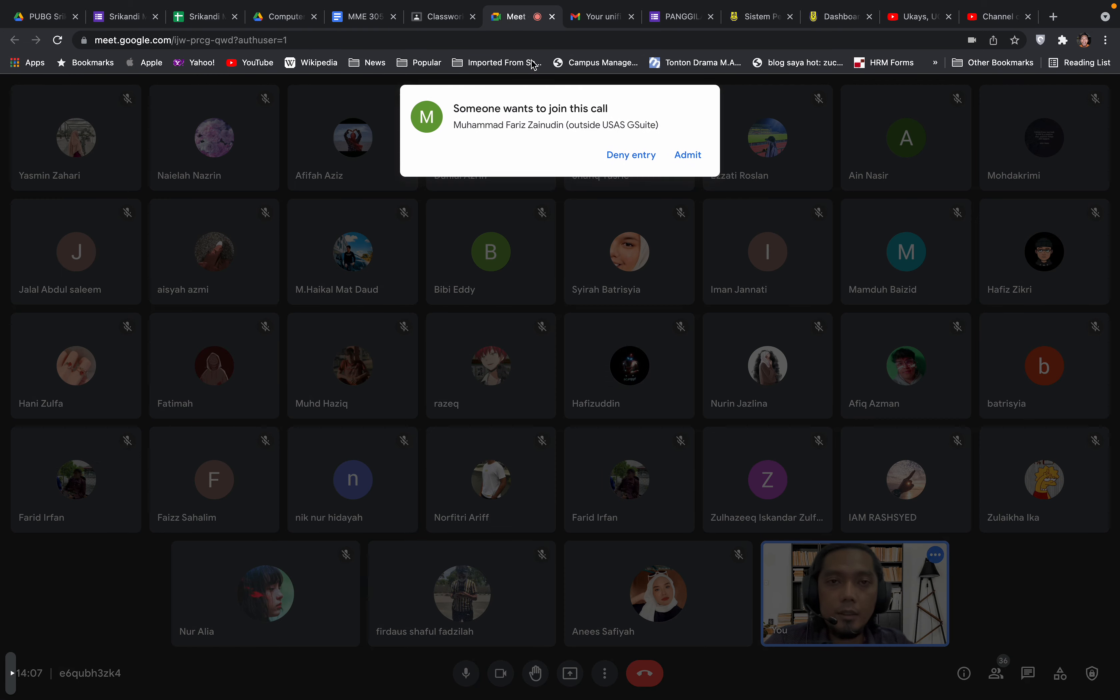
left_click(688, 155)
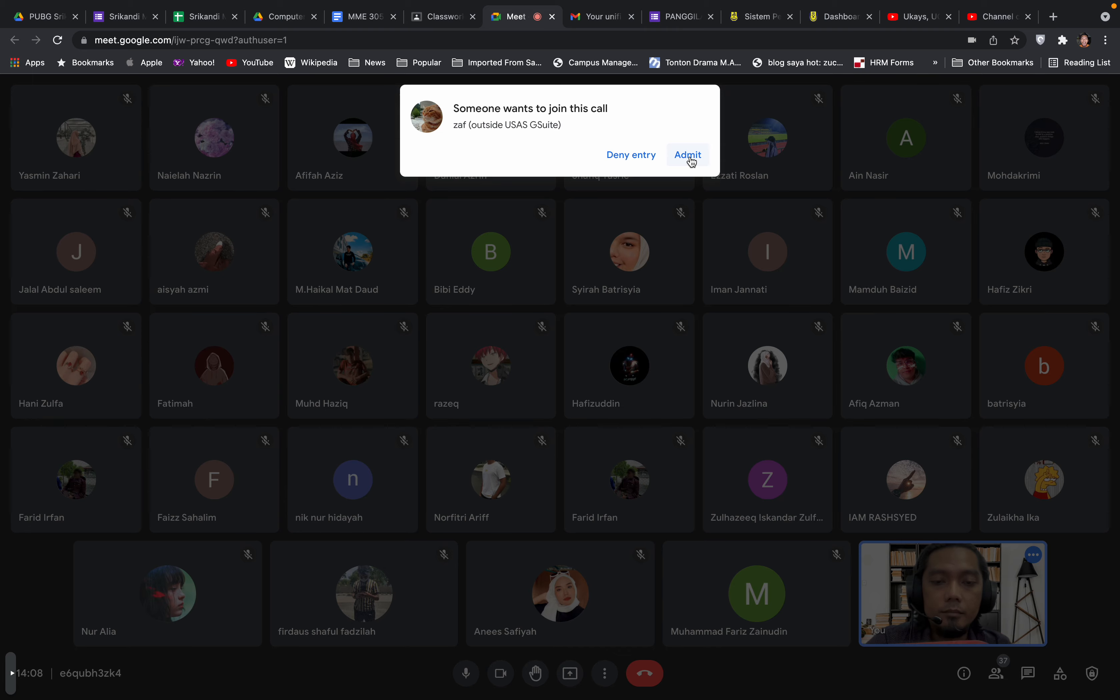
left_click(691, 157)
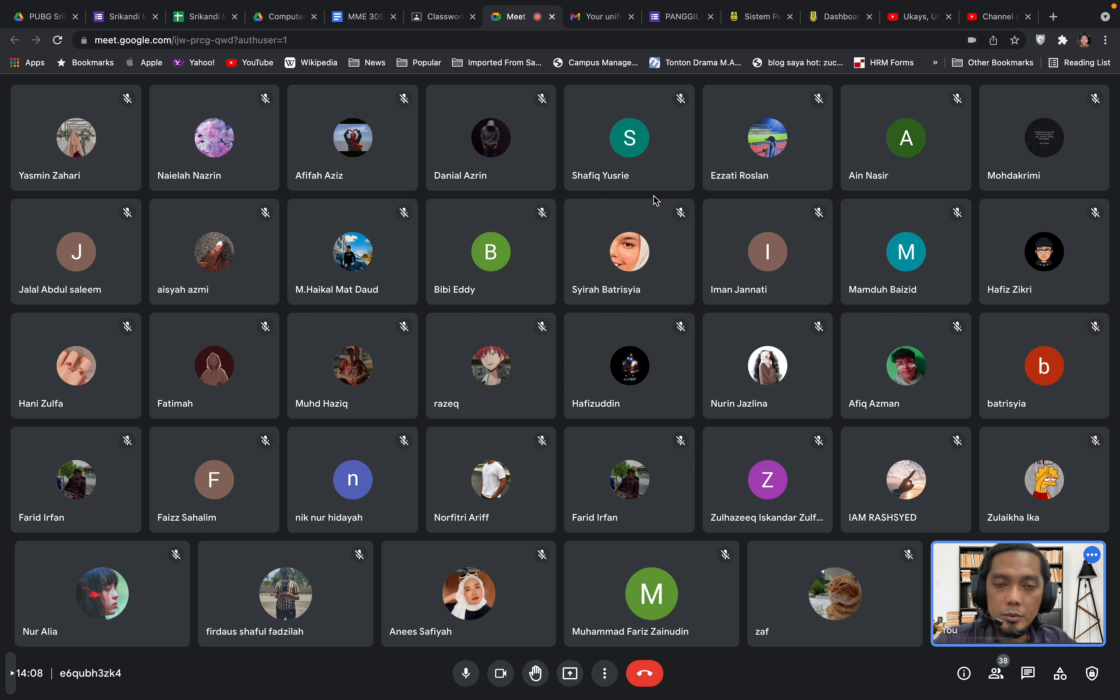
key("super+space")
Search Spotlight for 'il' and launch Adobe Illustrator 2020
type("ilu")
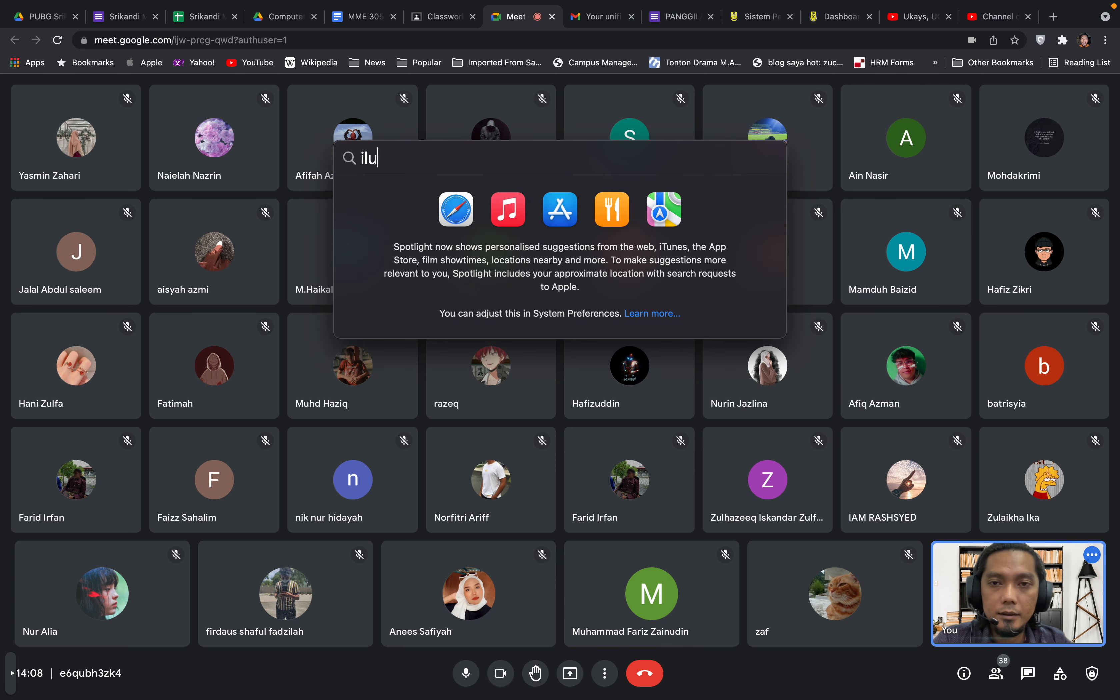
type("s")
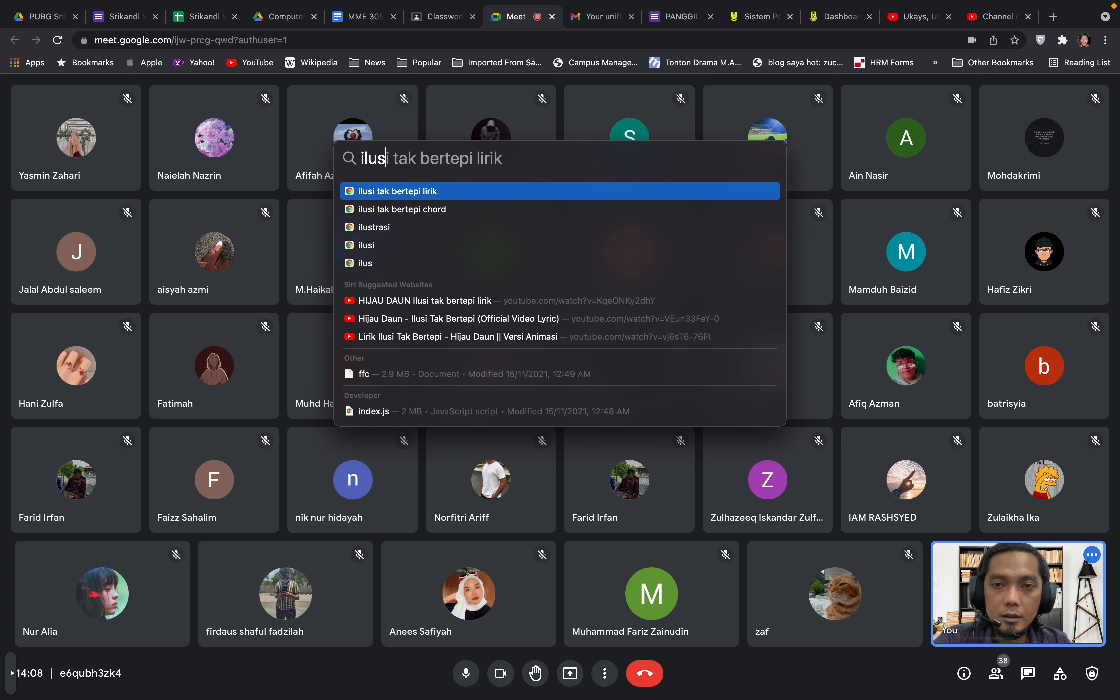
type("it")
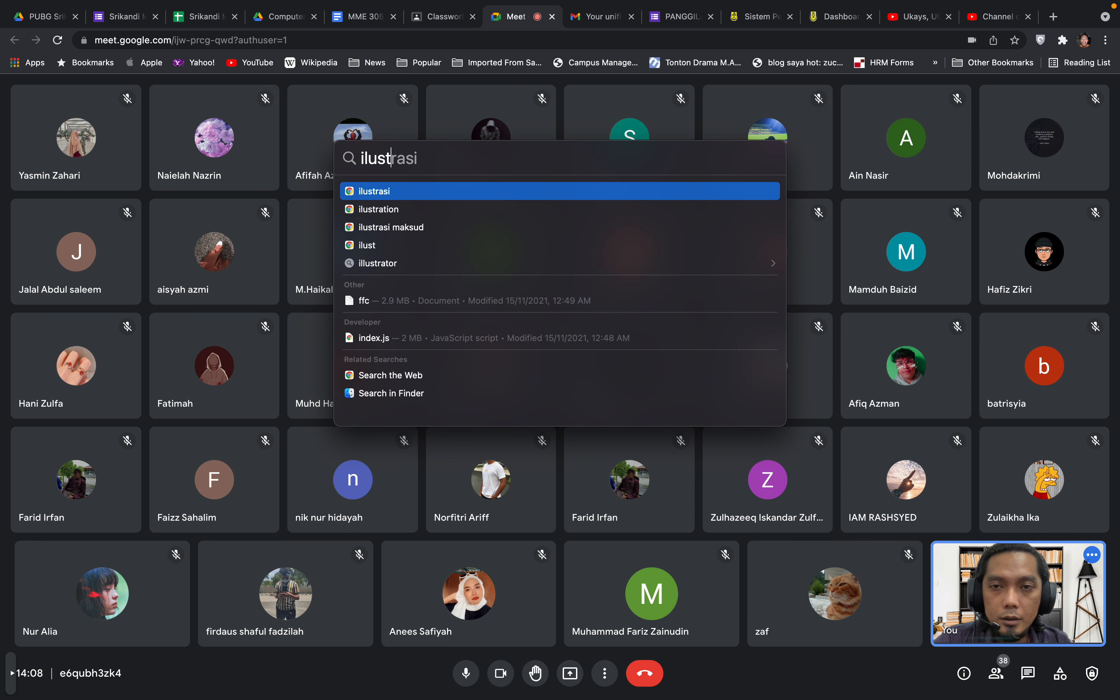
key("BackSpace")
key("BackSpace")
key("BackSpace")
type("ll")
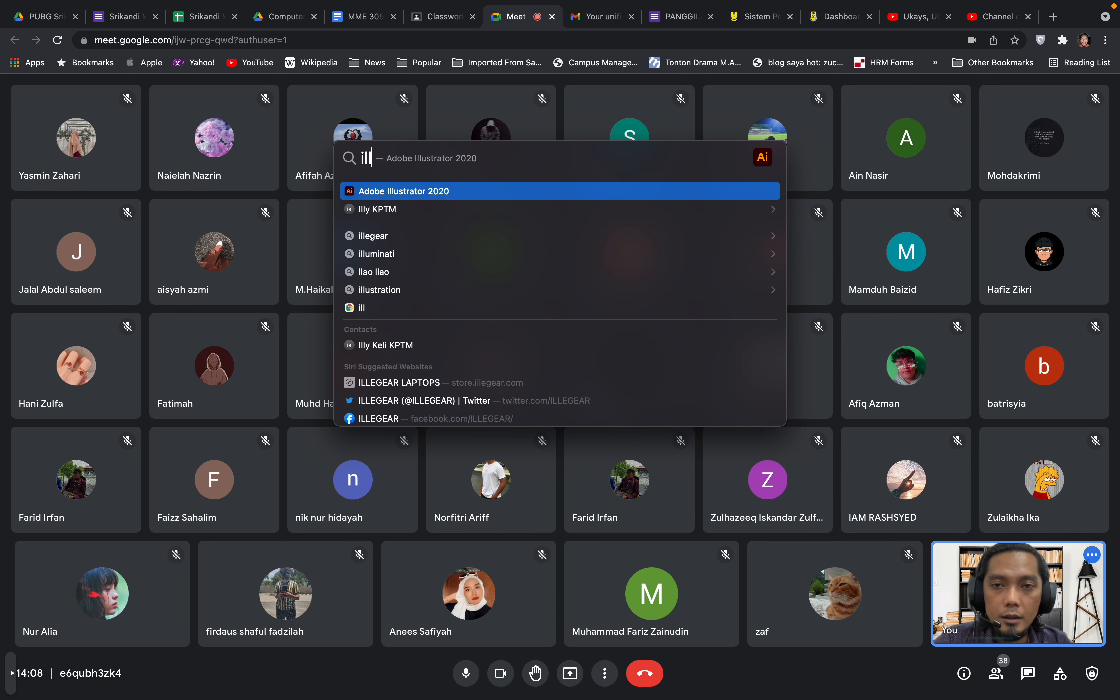
key("Return")
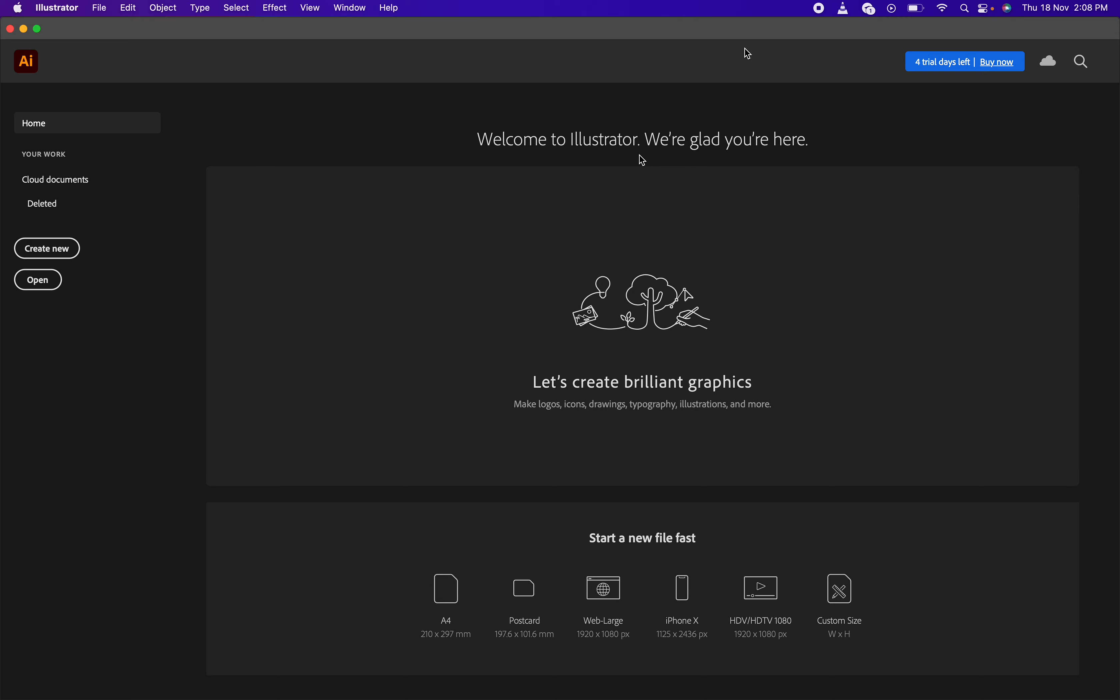
Present the entire screen to the Google Meet call
key("ctrl+Right")
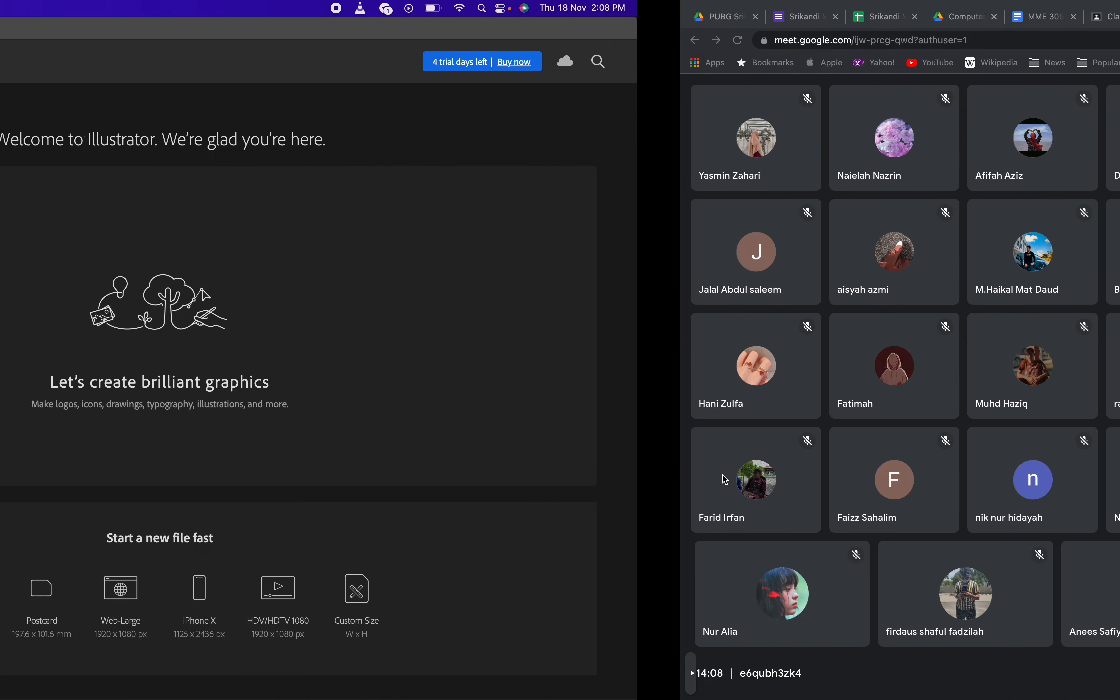
left_click(574, 674)
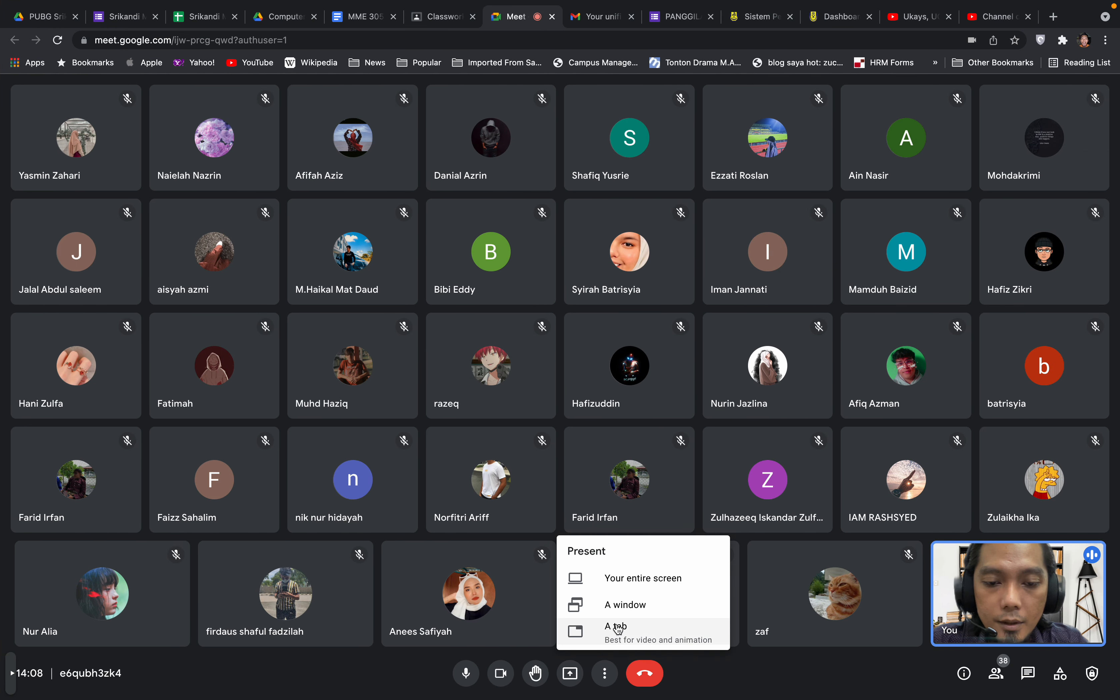
left_click(635, 581)
left_click(537, 189)
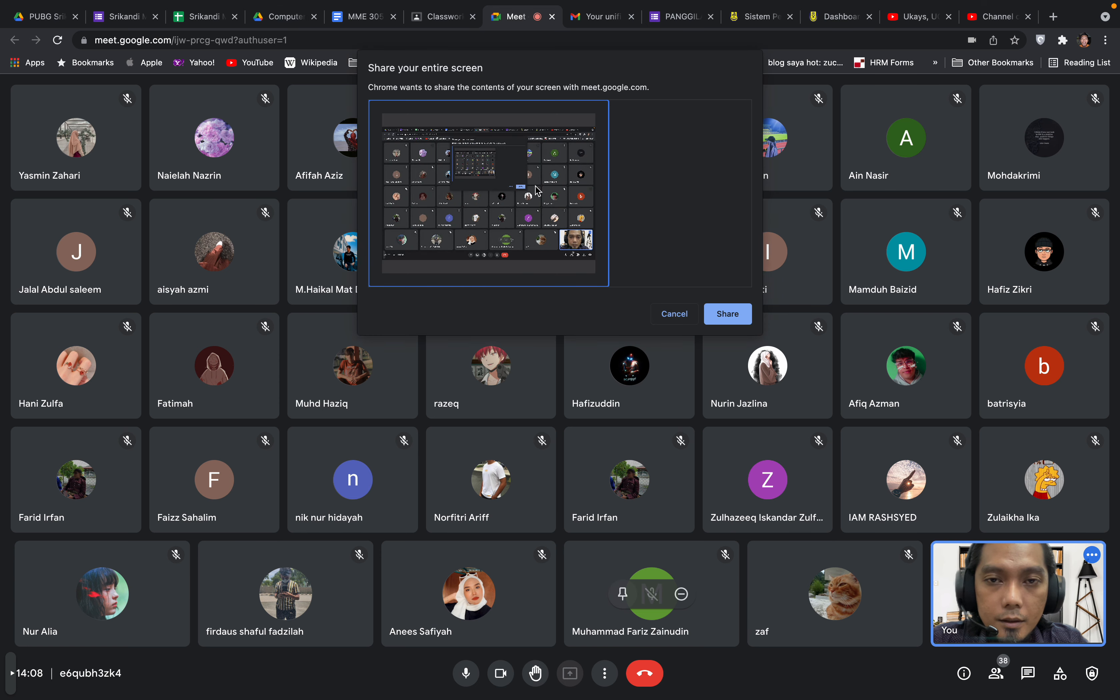
left_click(734, 317)
Hide the screen-sharing notice, admit another waiting guest, and return to Illustrator's Home screen
key("ctrl+Left")
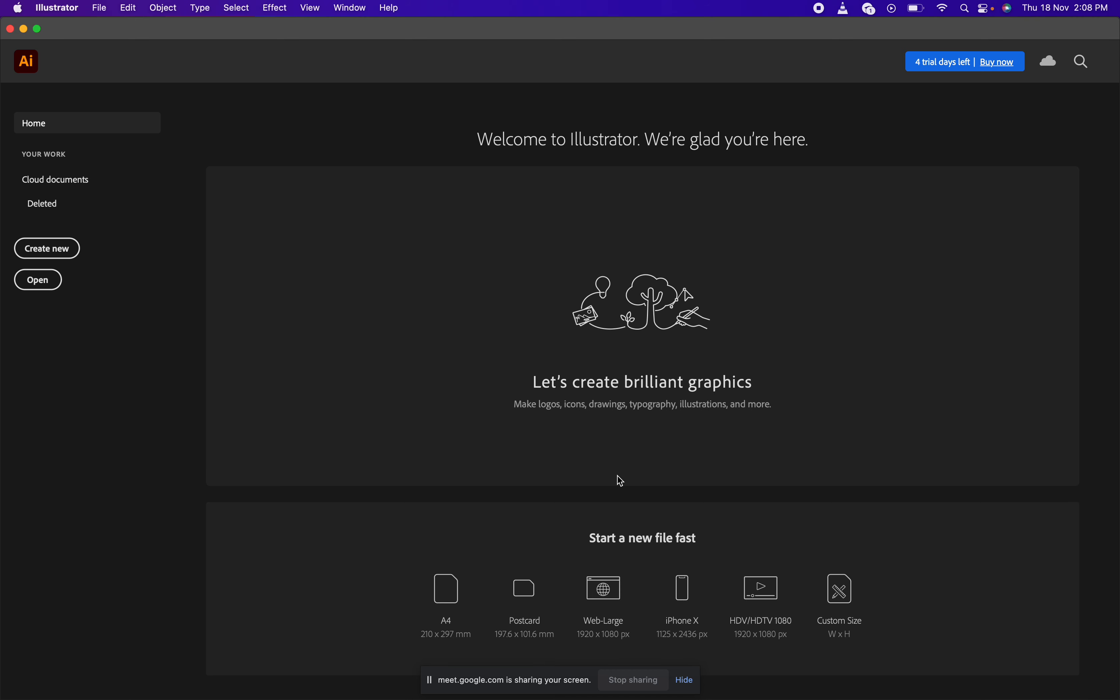
left_click(685, 679)
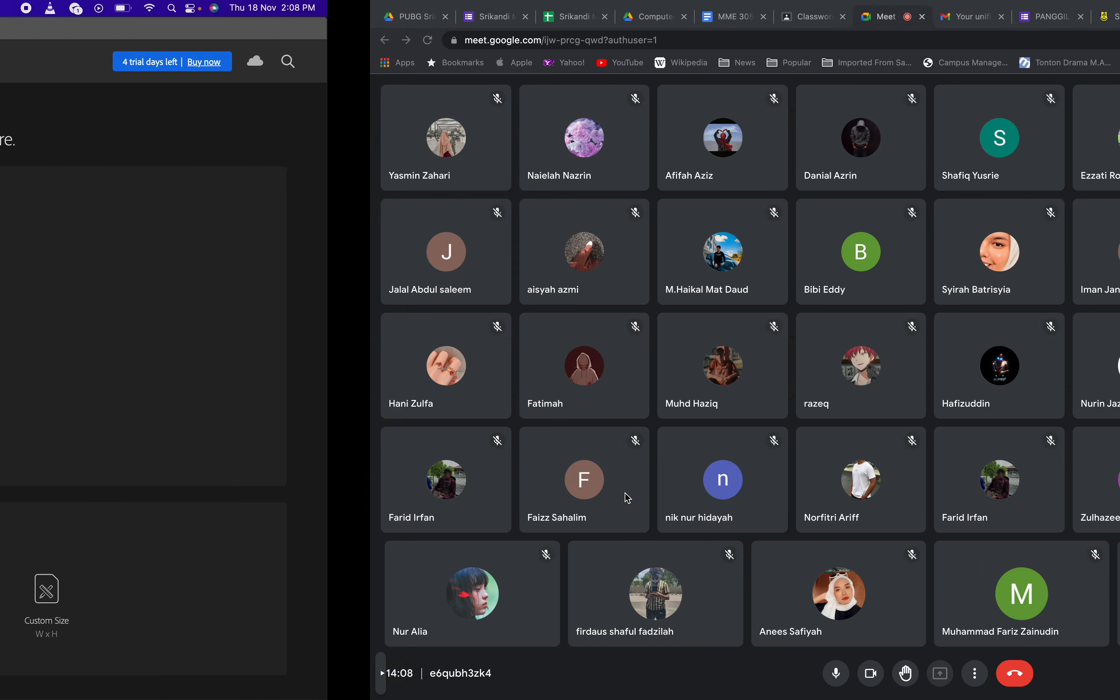
left_click(696, 154)
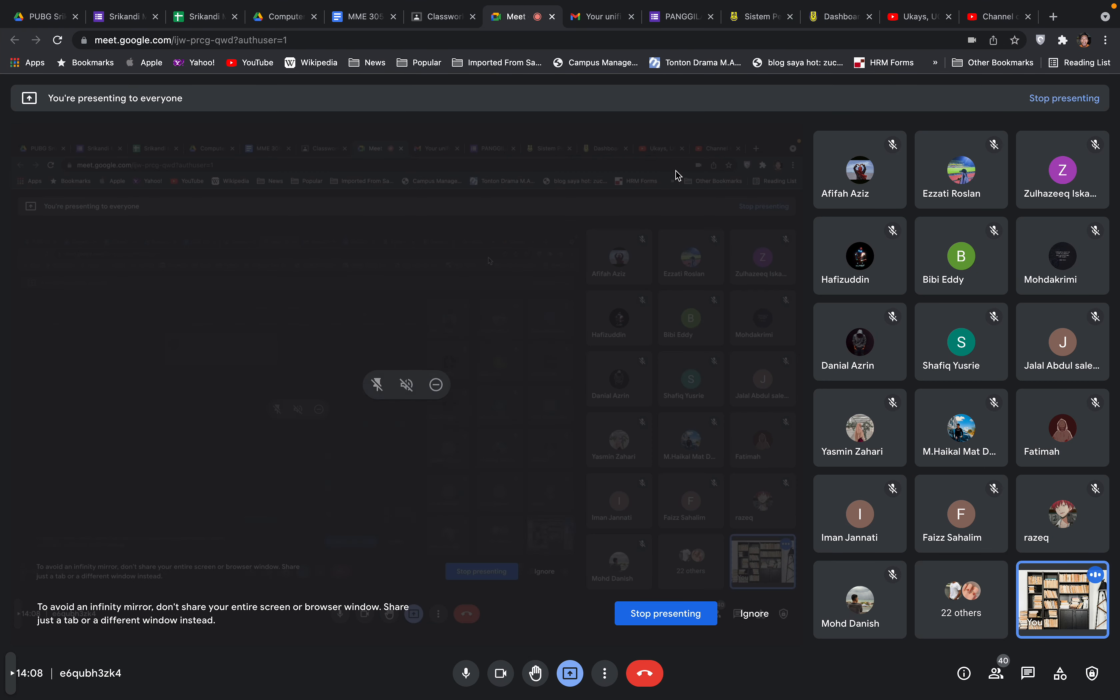
key("ctrl+Left")
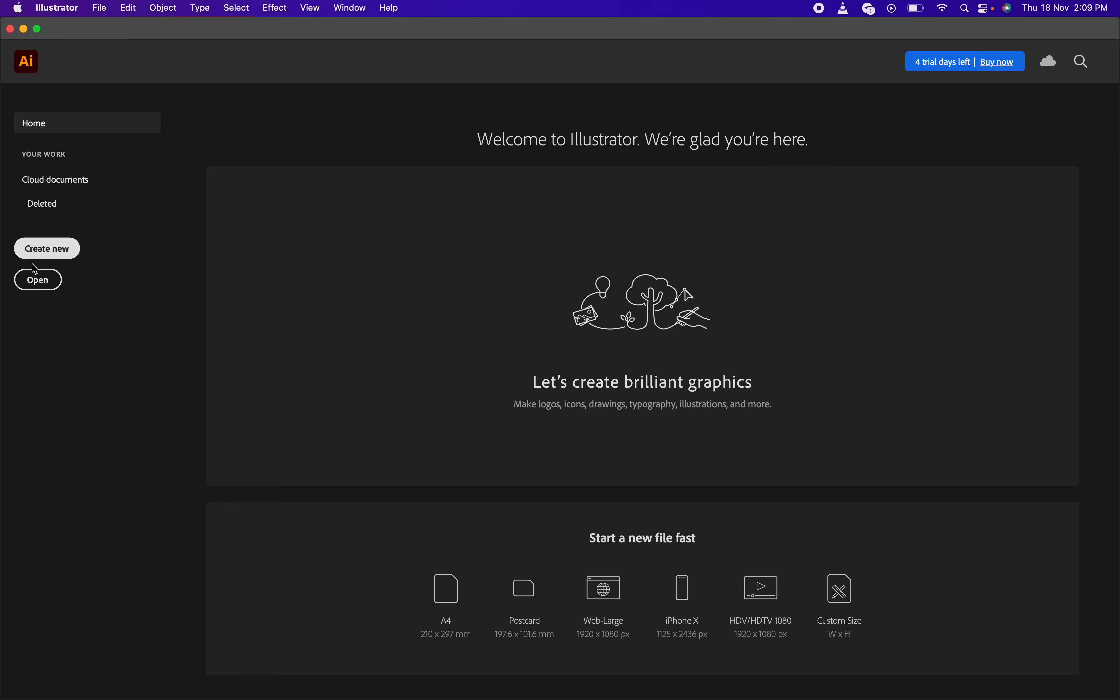
left_click(59, 256)
left_click(67, 253)
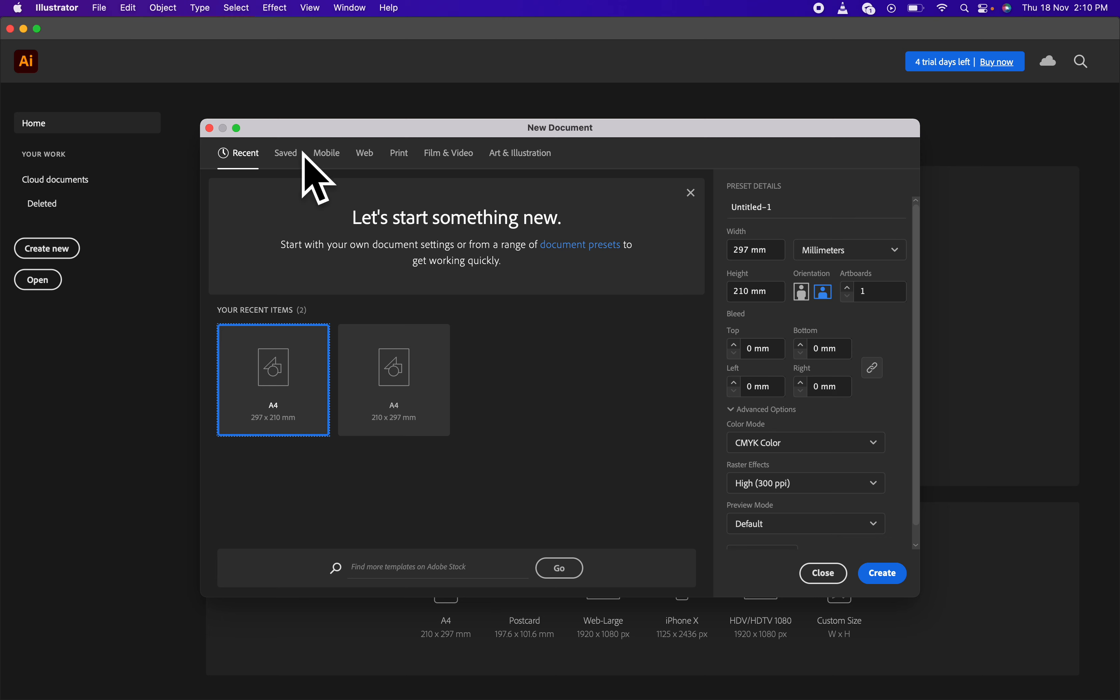
left_click(286, 157)
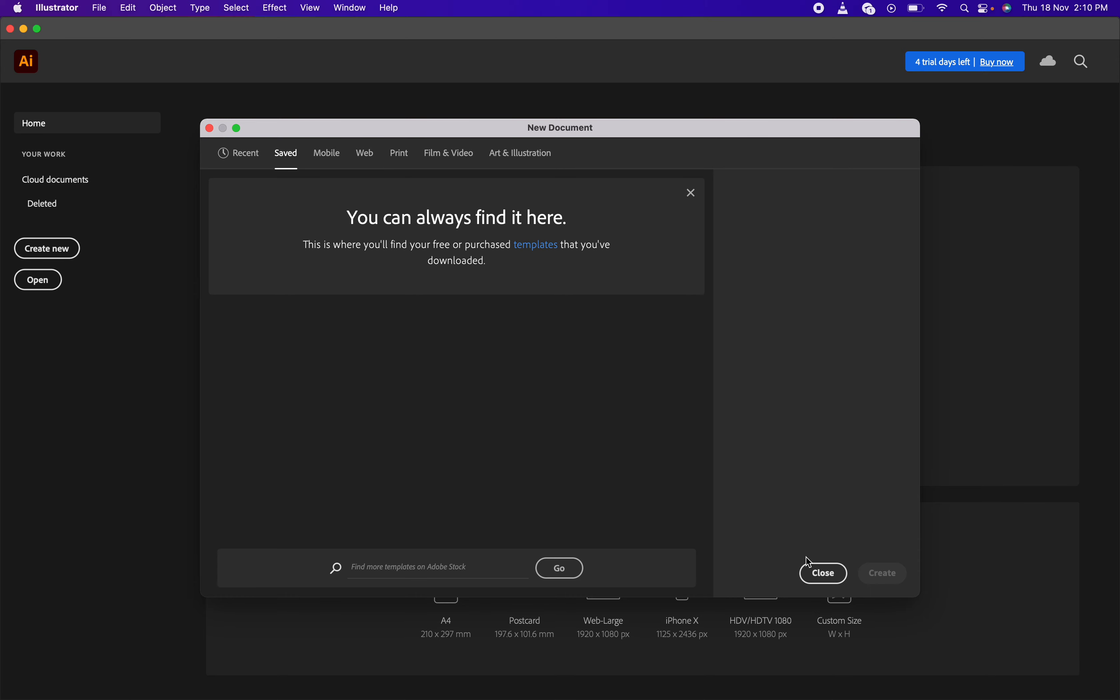
left_click(810, 570)
left_click(46, 248)
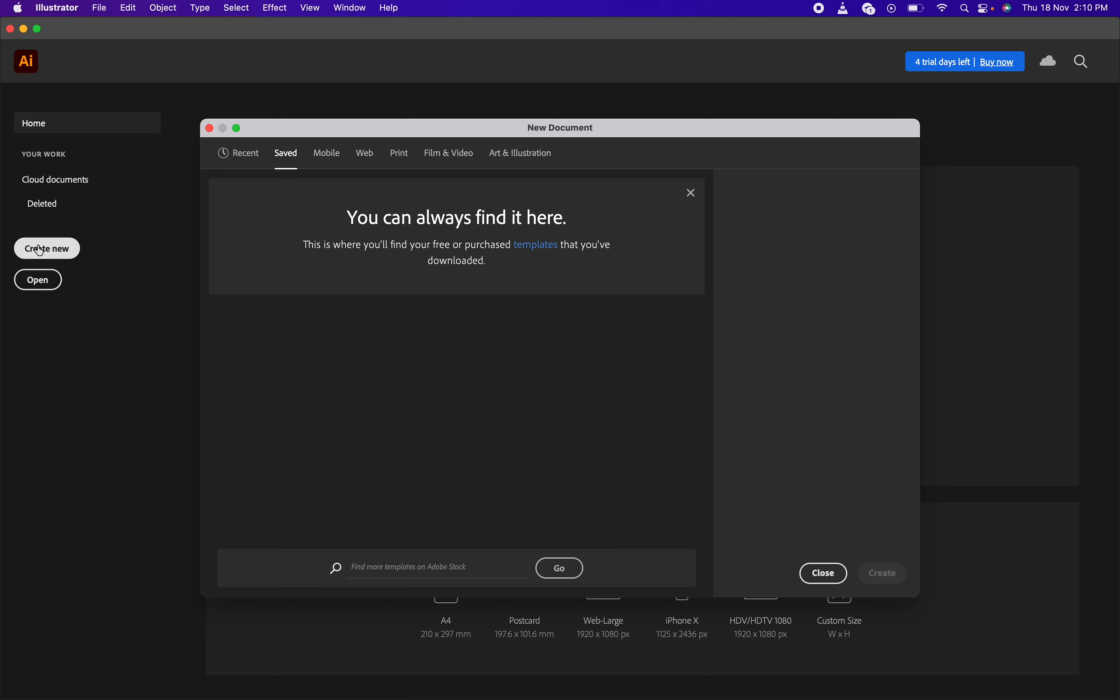
left_click(406, 159)
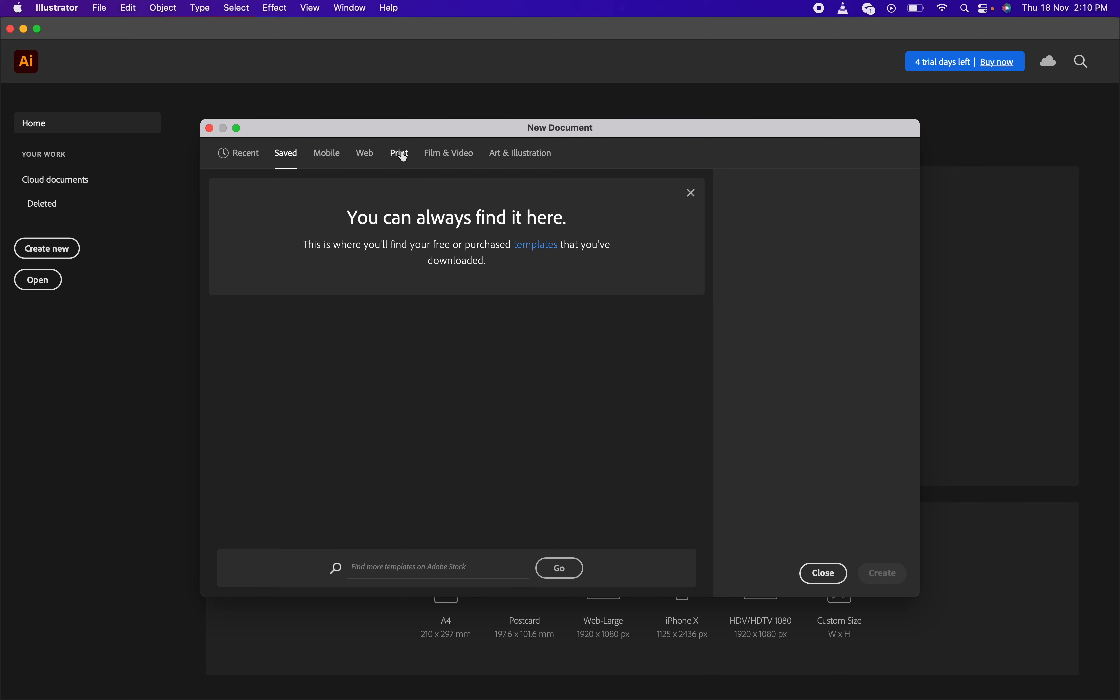
left_click(692, 193)
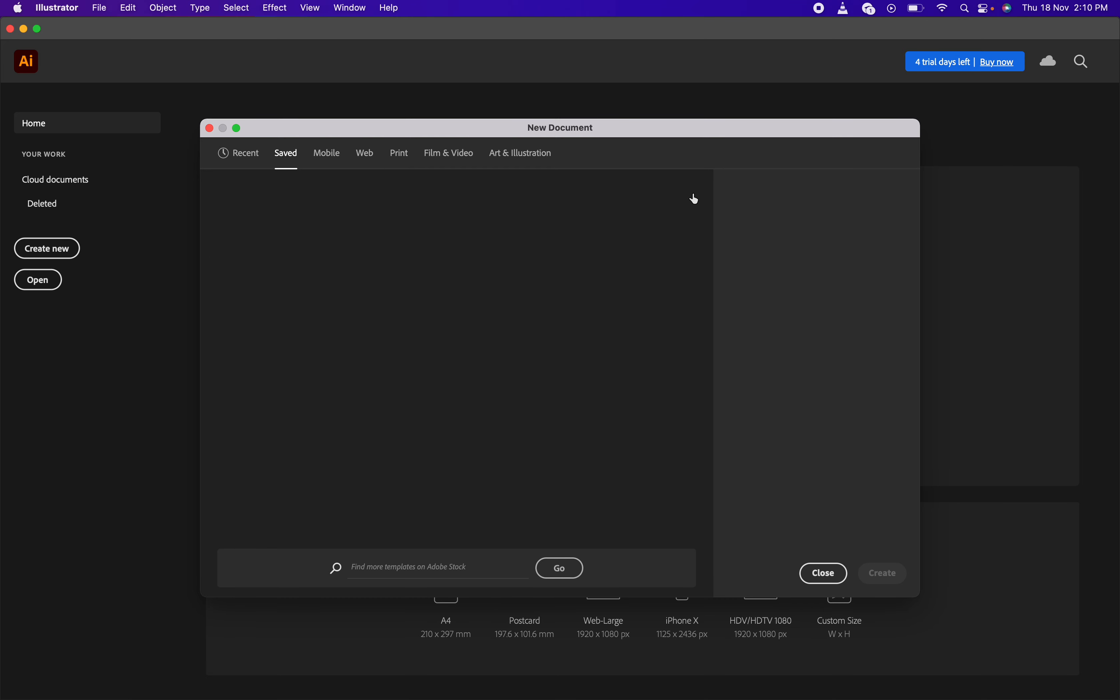
left_click(413, 155)
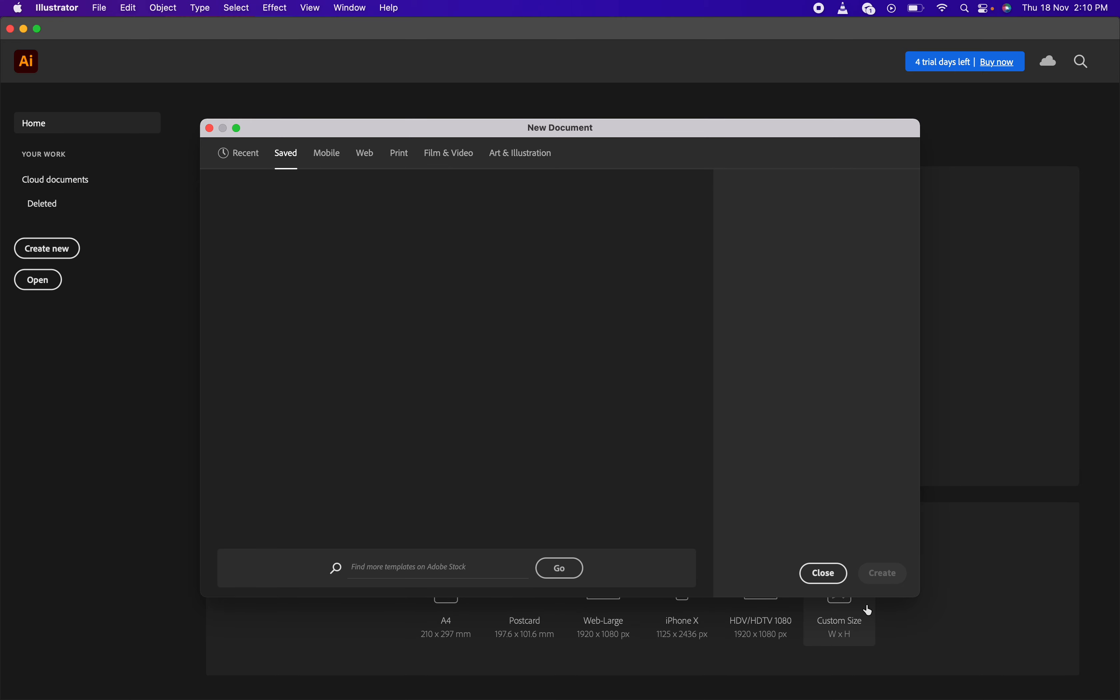
left_click(825, 574)
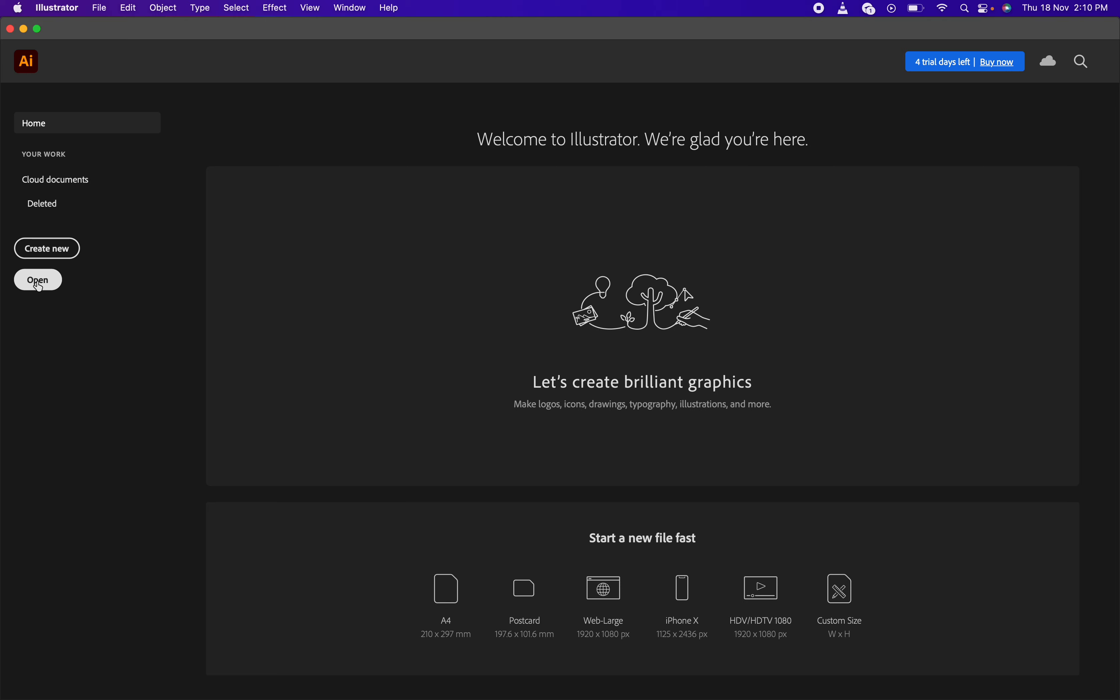
left_click(39, 246)
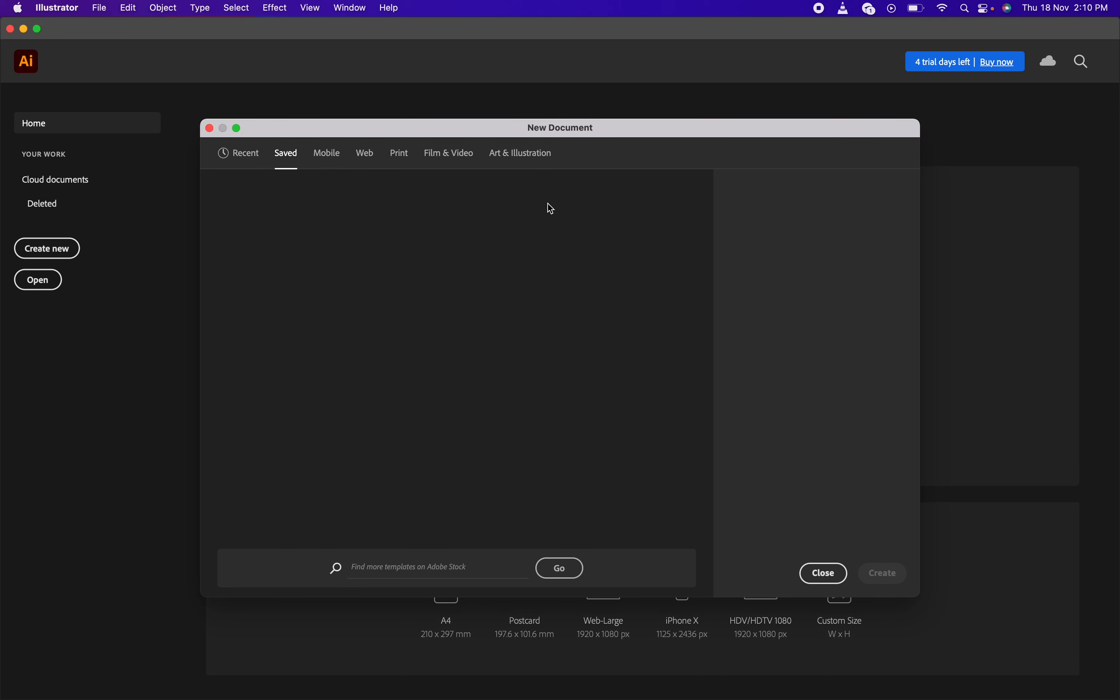
left_click(397, 157)
left_click(398, 157)
left_click(397, 157)
left_click(399, 158)
left_click(436, 148)
left_click(320, 153)
left_click(400, 155)
left_click(517, 158)
left_click(450, 154)
left_click(372, 154)
left_click(236, 156)
left_click(825, 574)
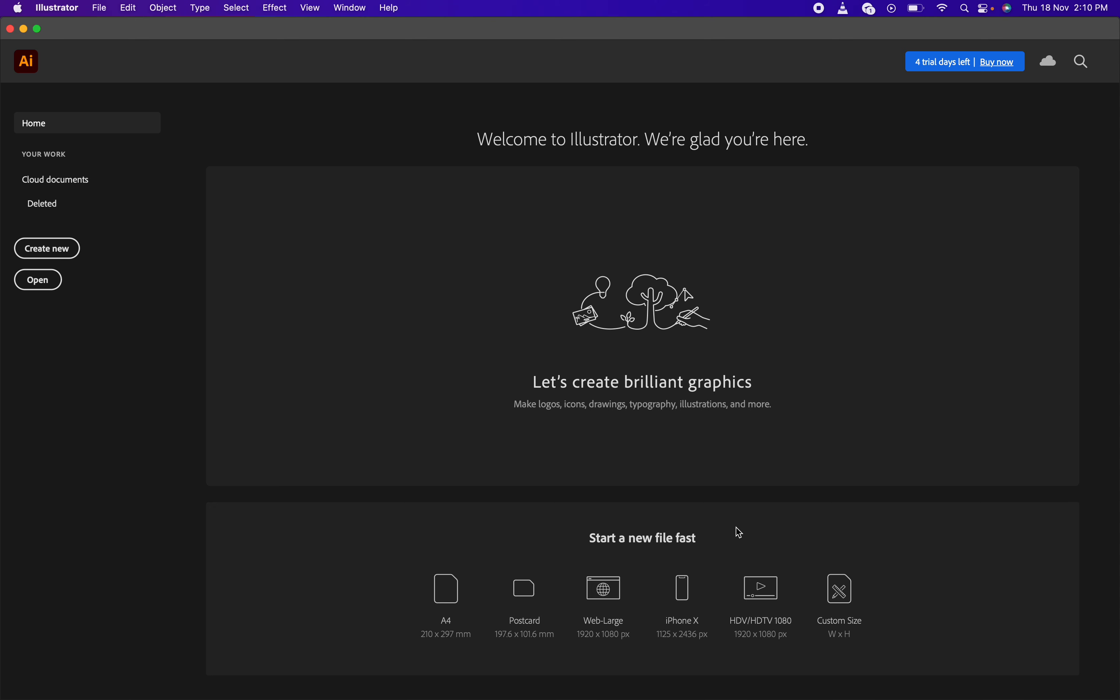
left_click(434, 596)
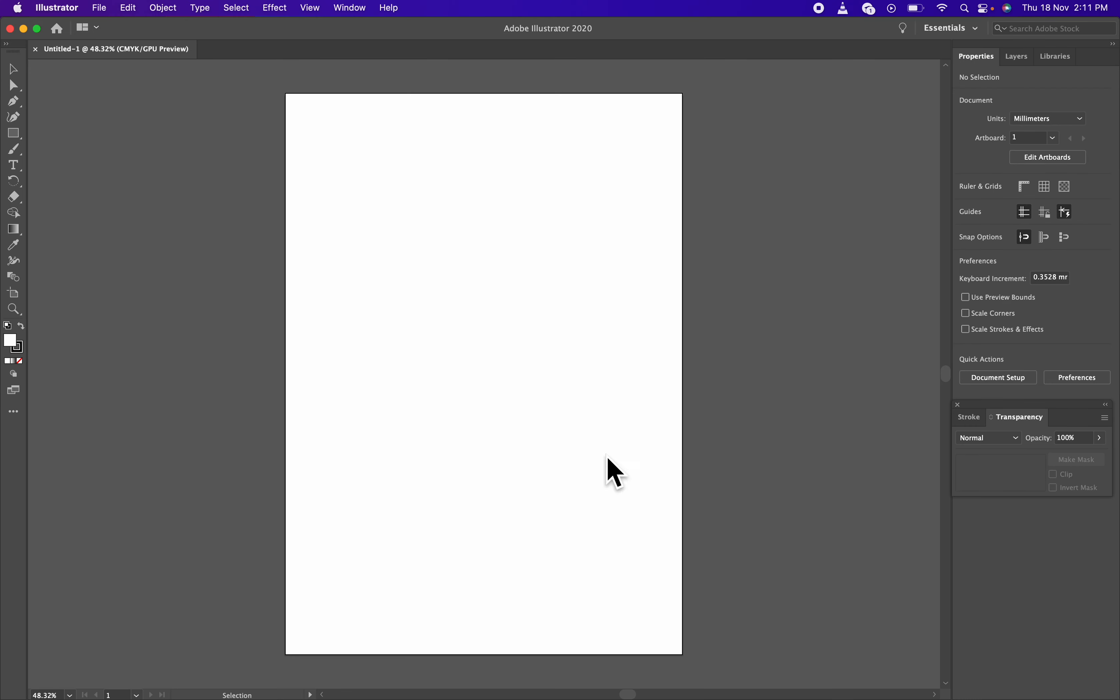
Open Document Setup for Untitled-1 from the Edit menu, showing millimetre units and 0 mm bleed
key("F11")
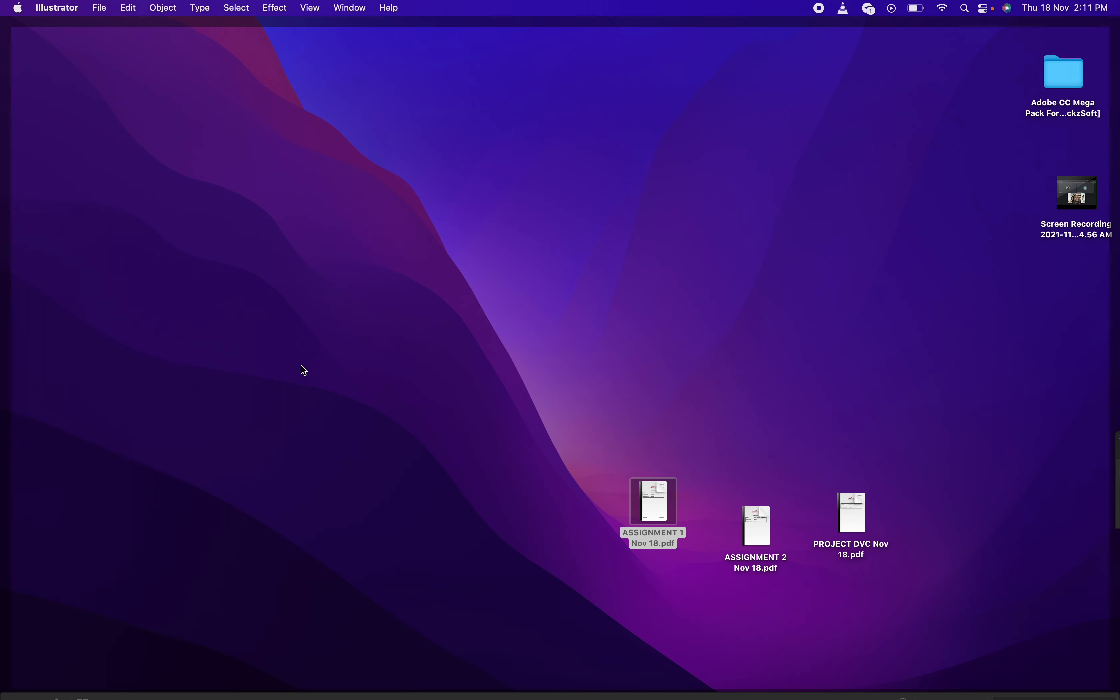
key("F11")
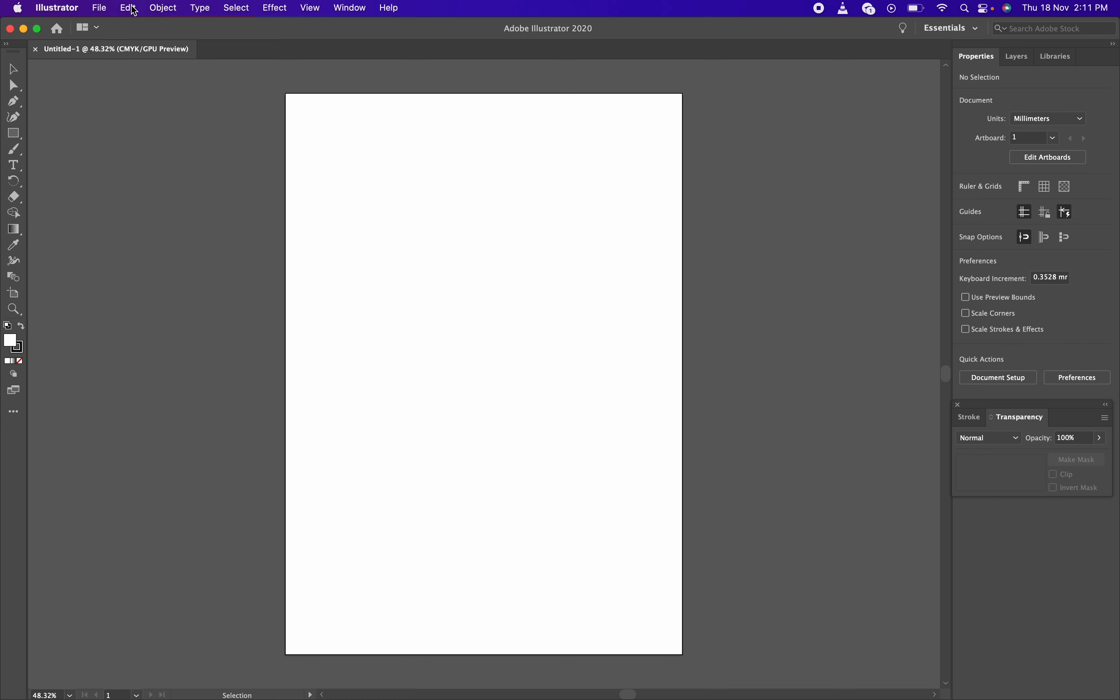
left_click(131, 8)
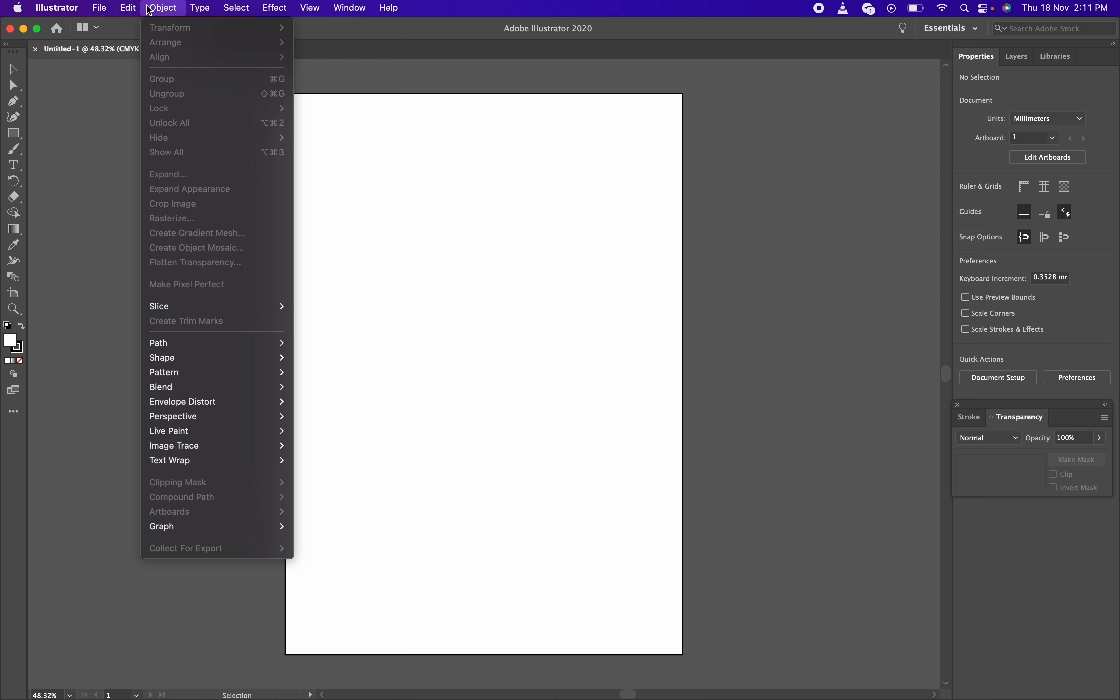
mouse_move(164, 14)
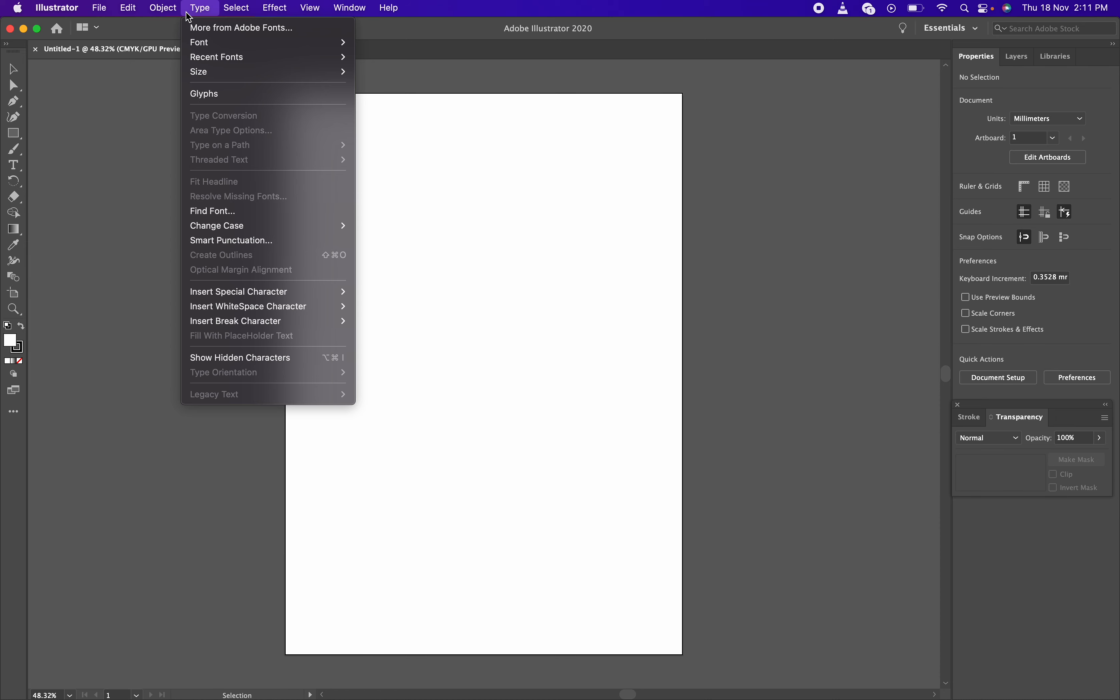
mouse_move(111, 15)
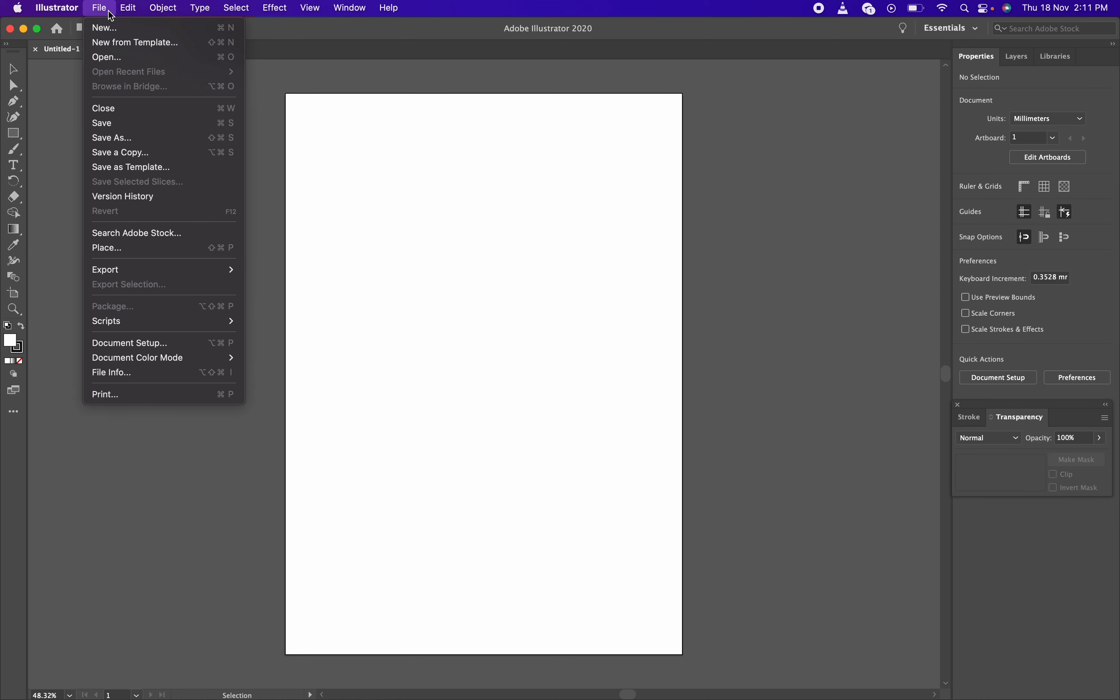
left_click(170, 342)
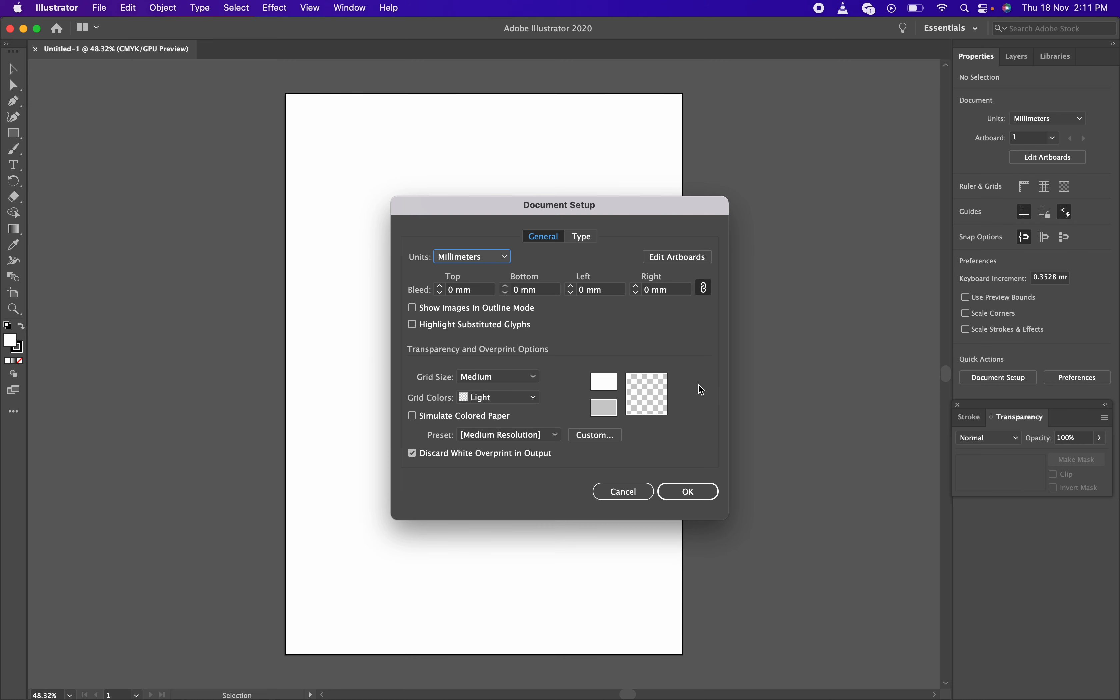
left_click(584, 237)
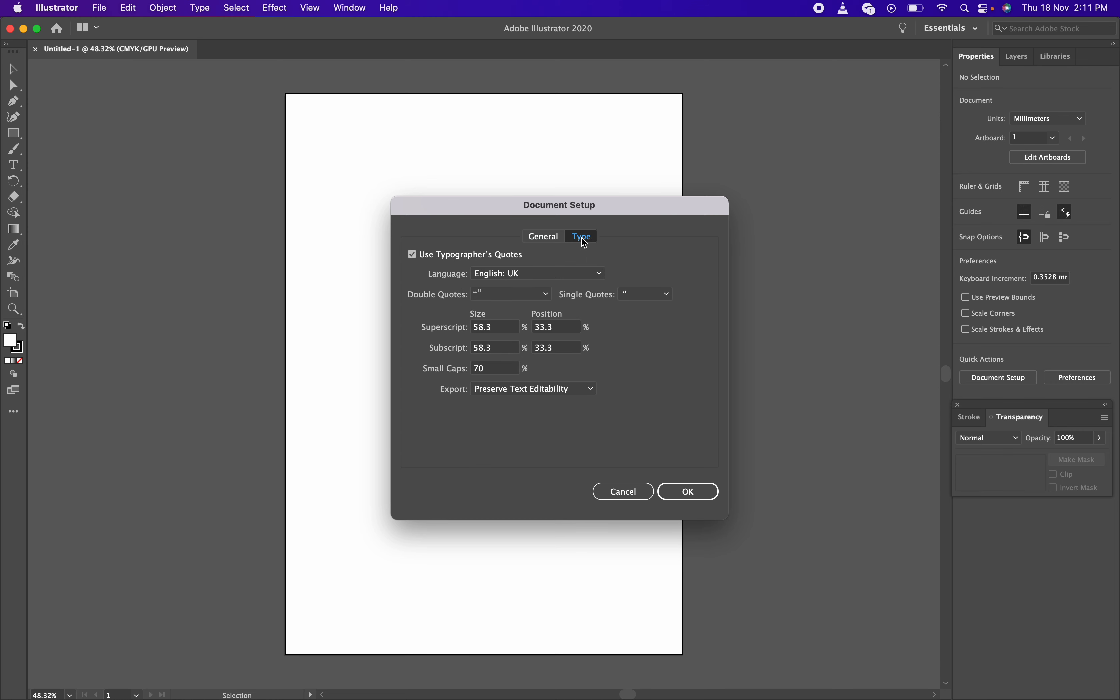
left_click(546, 237)
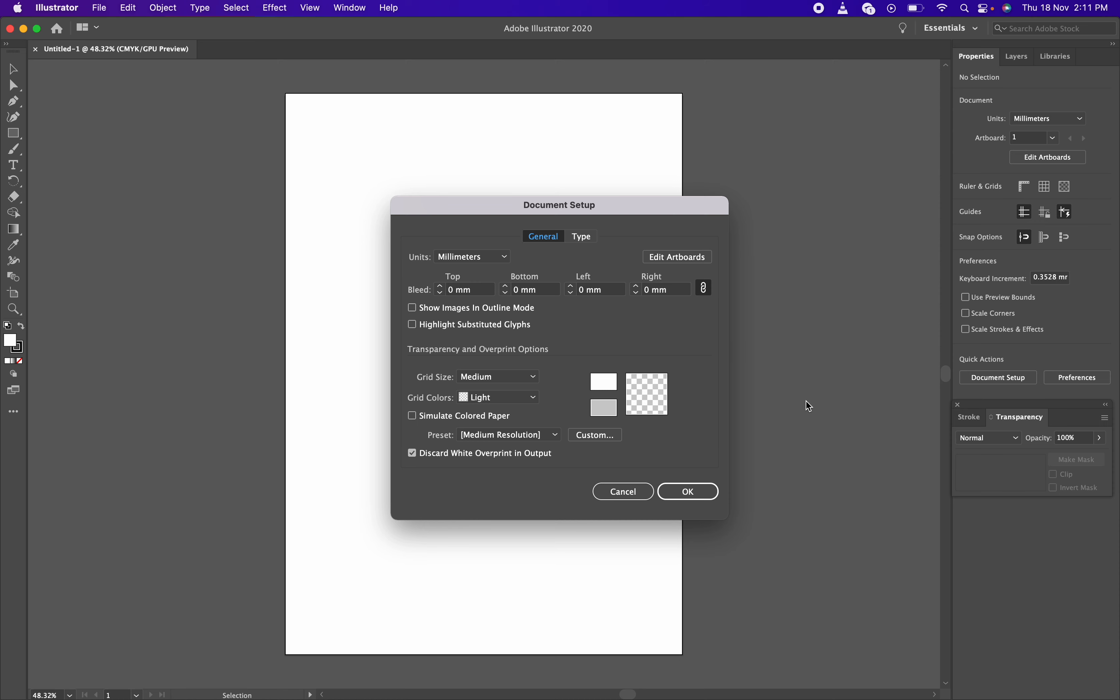
left_click(673, 258)
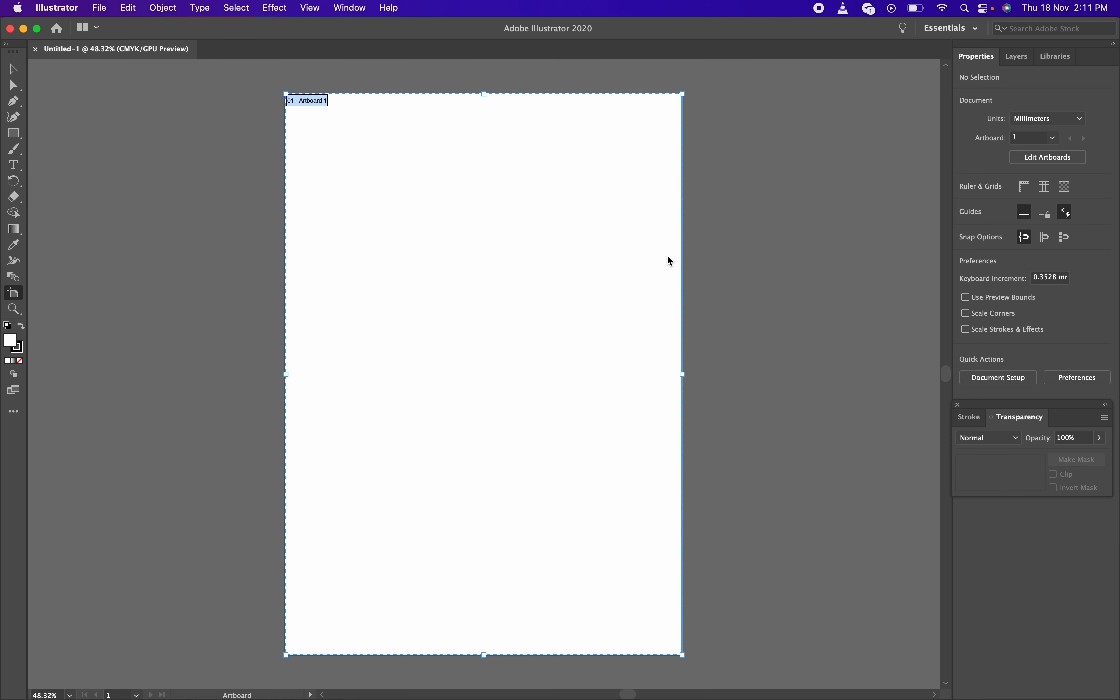
key("Escape")
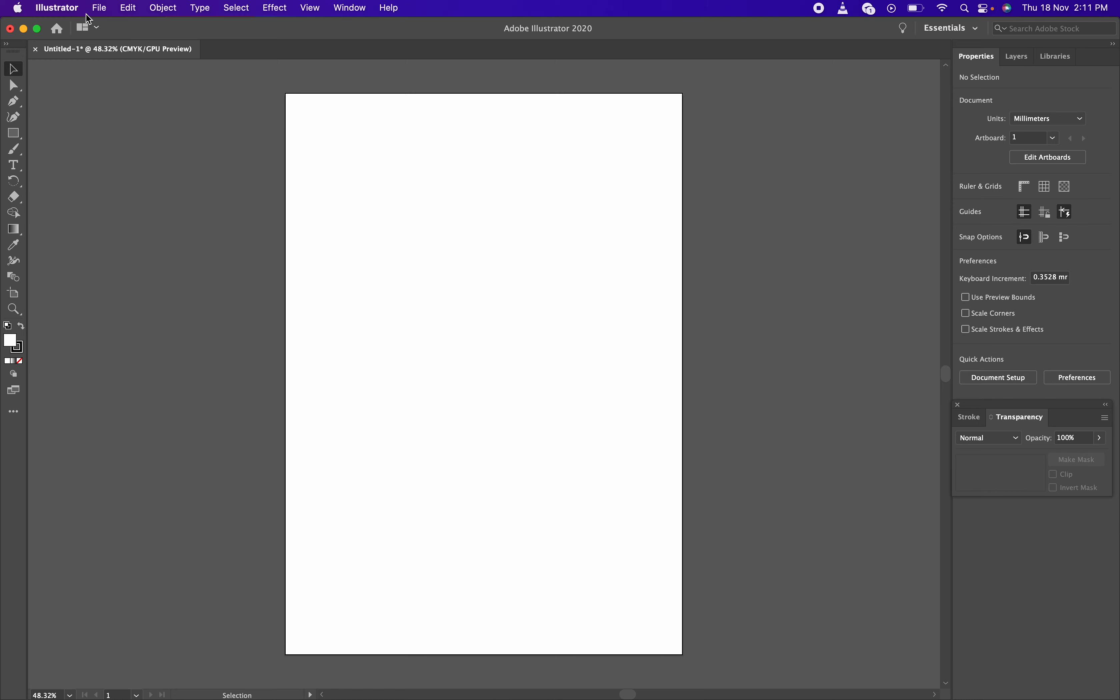
left_click(100, 14)
mouse_move(142, 358)
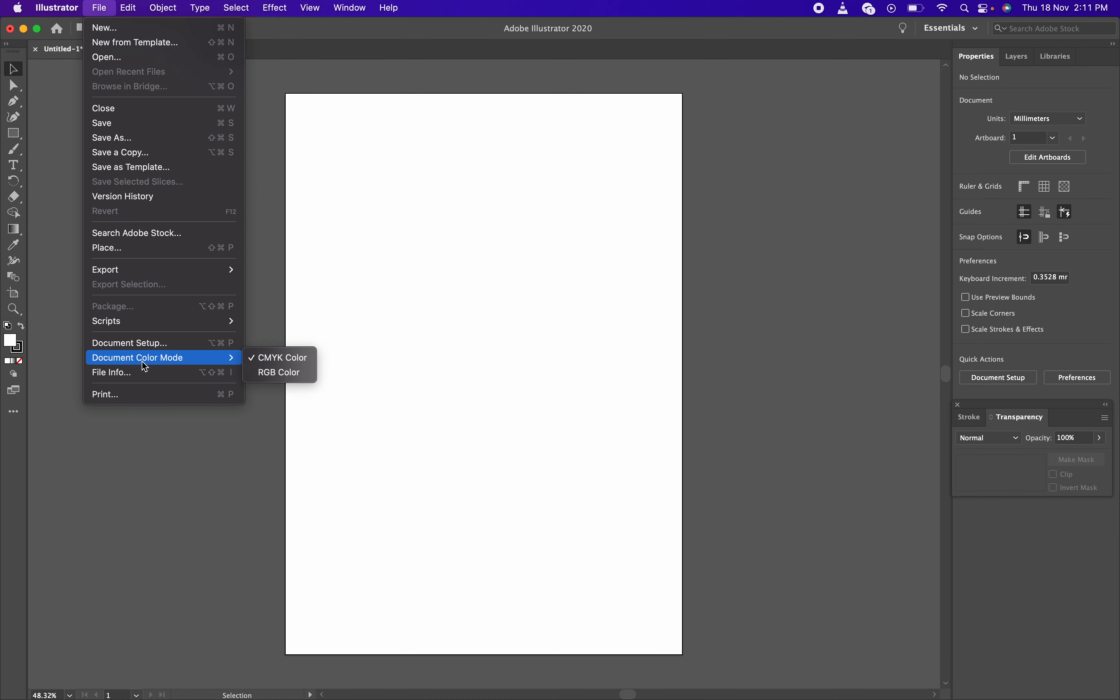
left_click(165, 350)
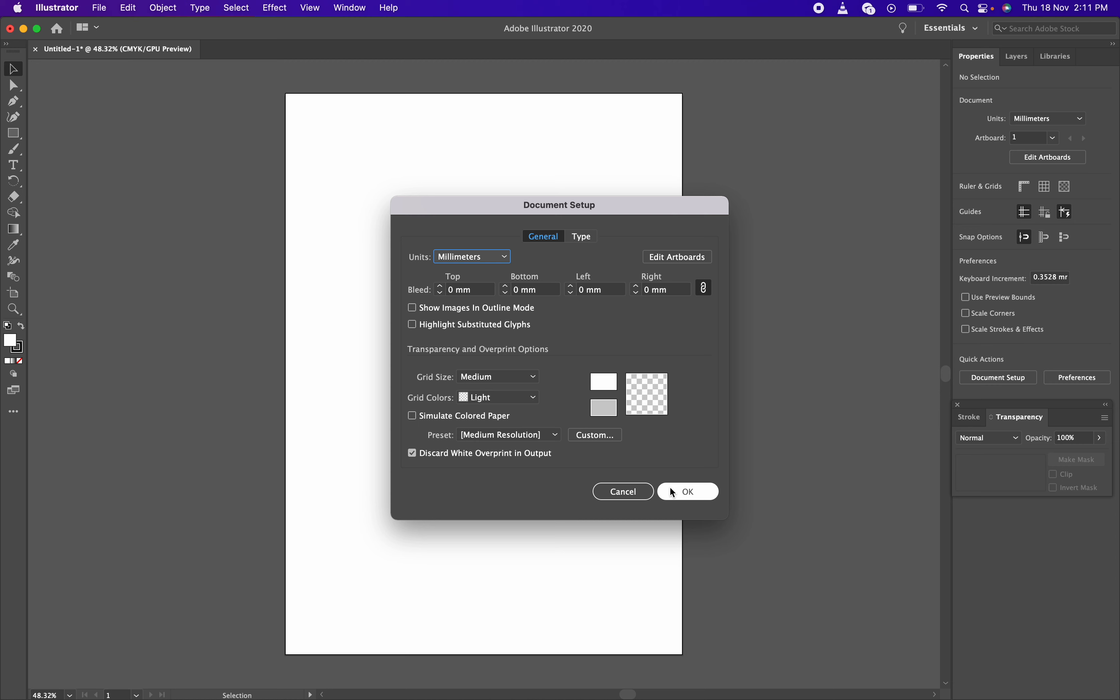
left_click(643, 492)
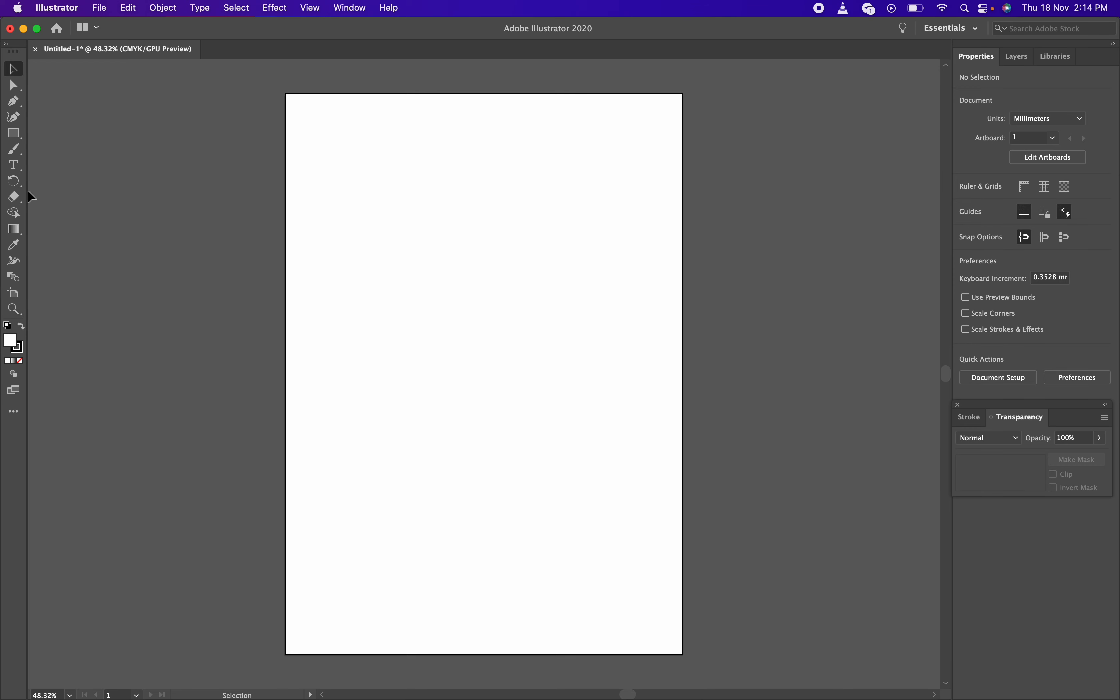
key("z")
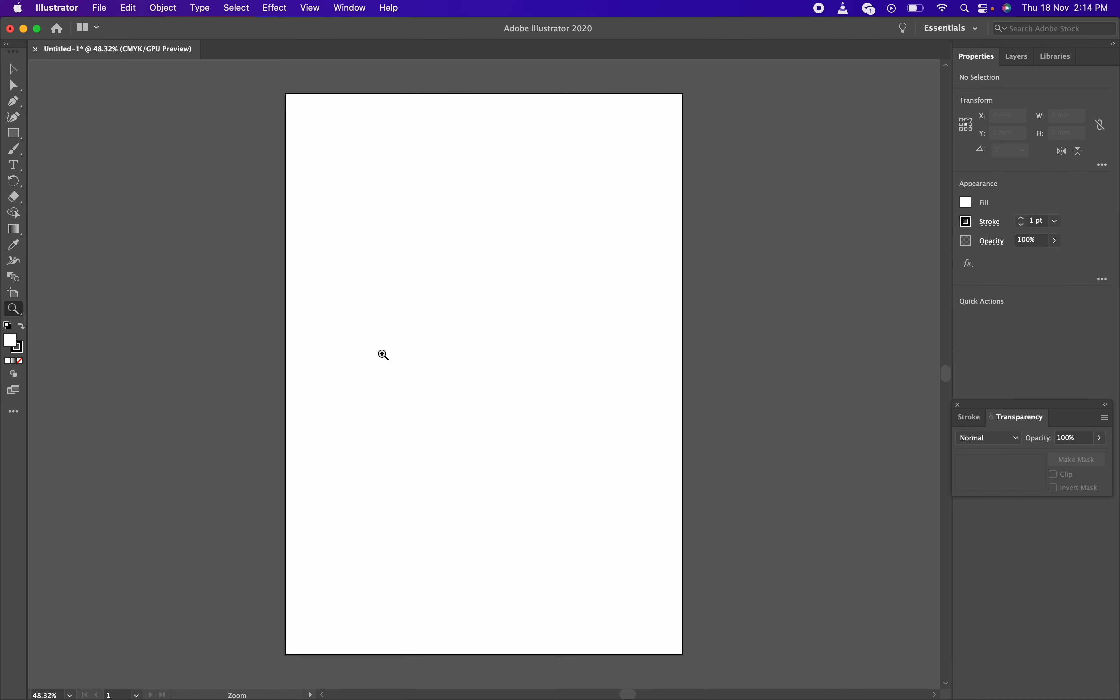
left_click(384, 355)
left_click(543, 327)
left_click(570, 327)
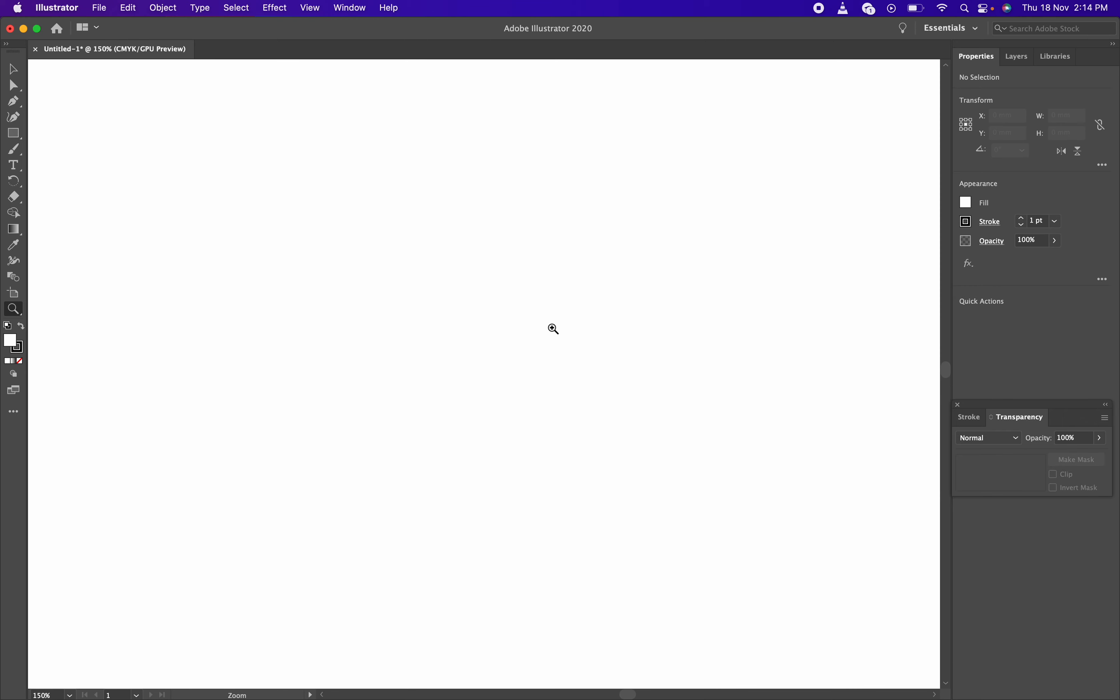
key("v")
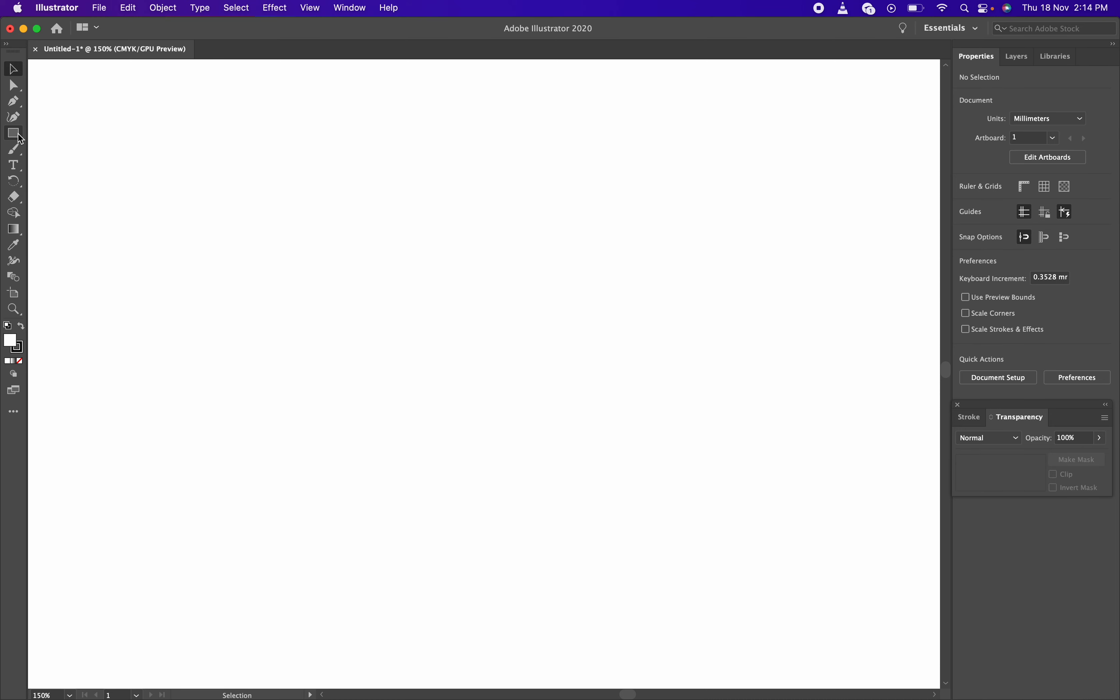
left_click(19, 135)
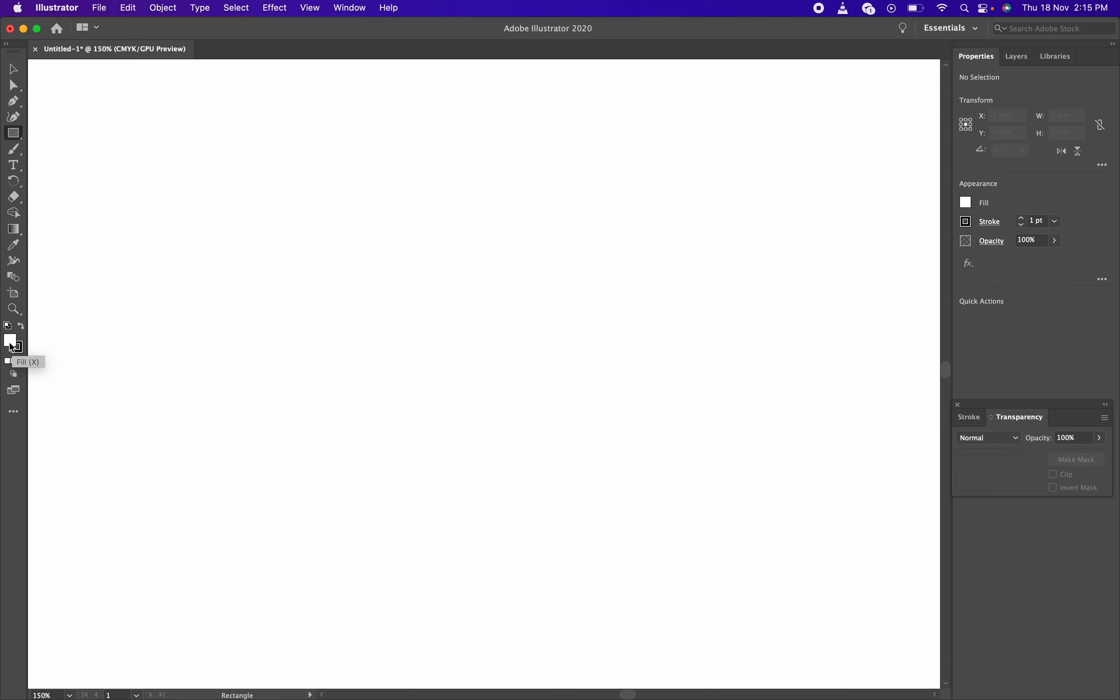
Switch between the Fill and Stroke swatches to get a white fill and black stroke
left_click(19, 351)
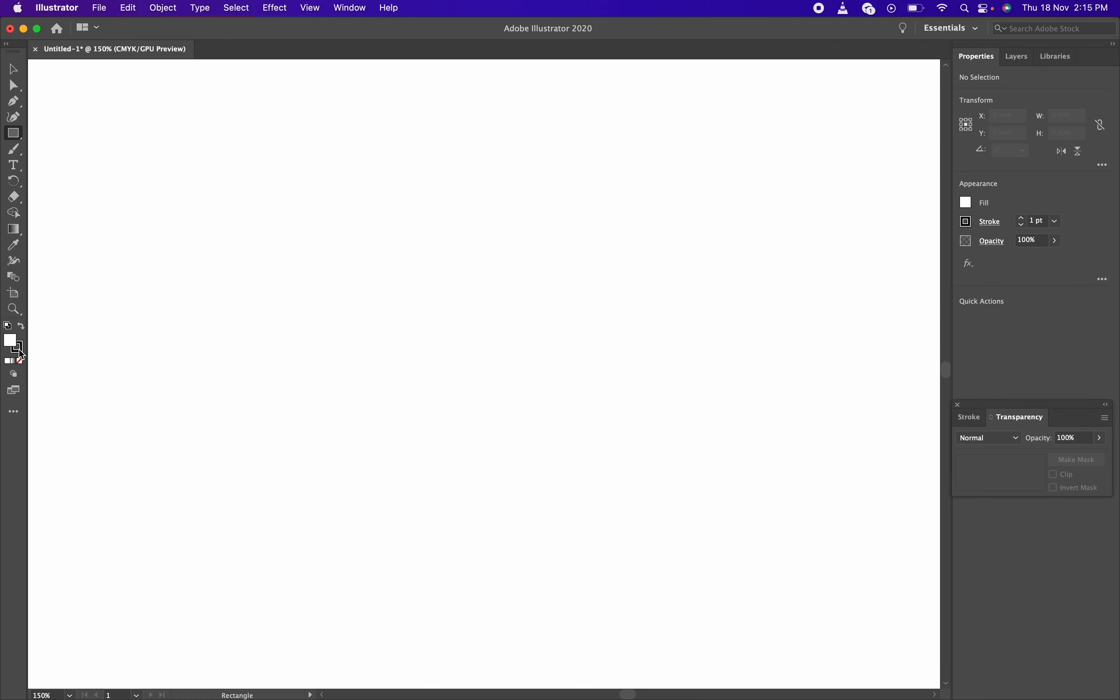
left_click(13, 343)
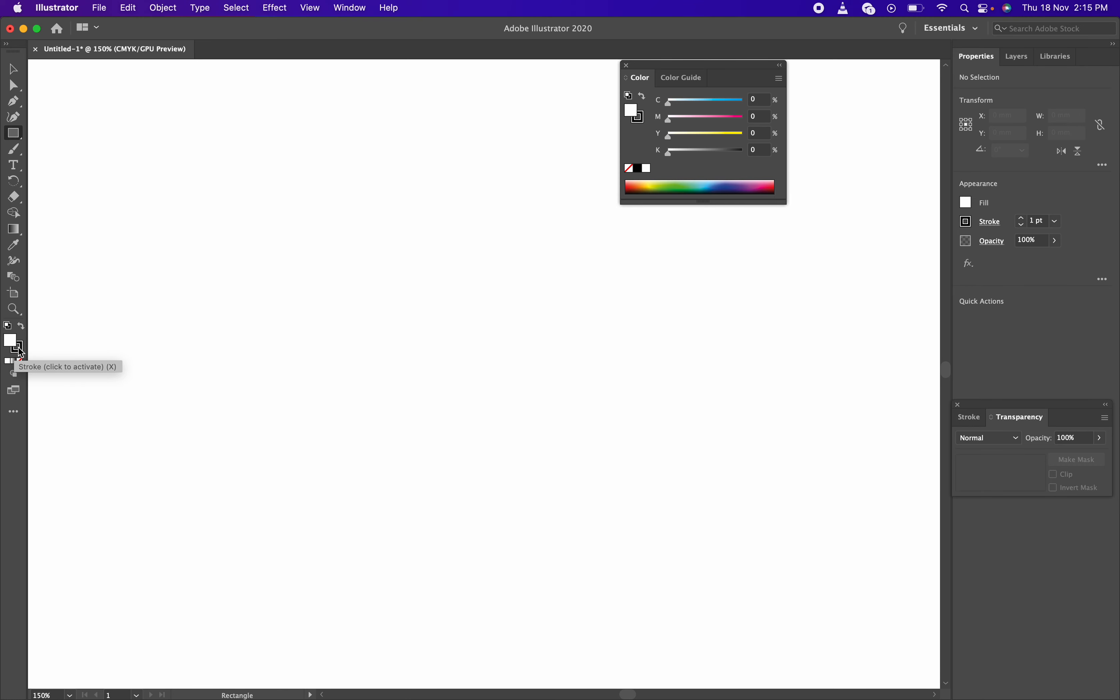
left_click(21, 351)
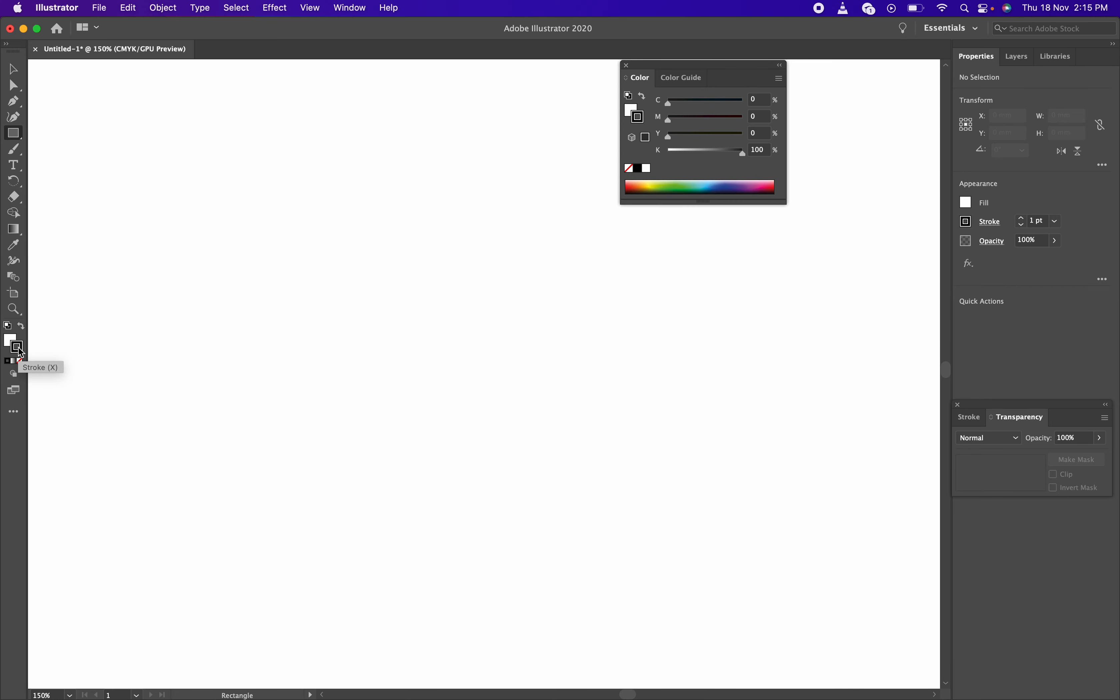
key("x")
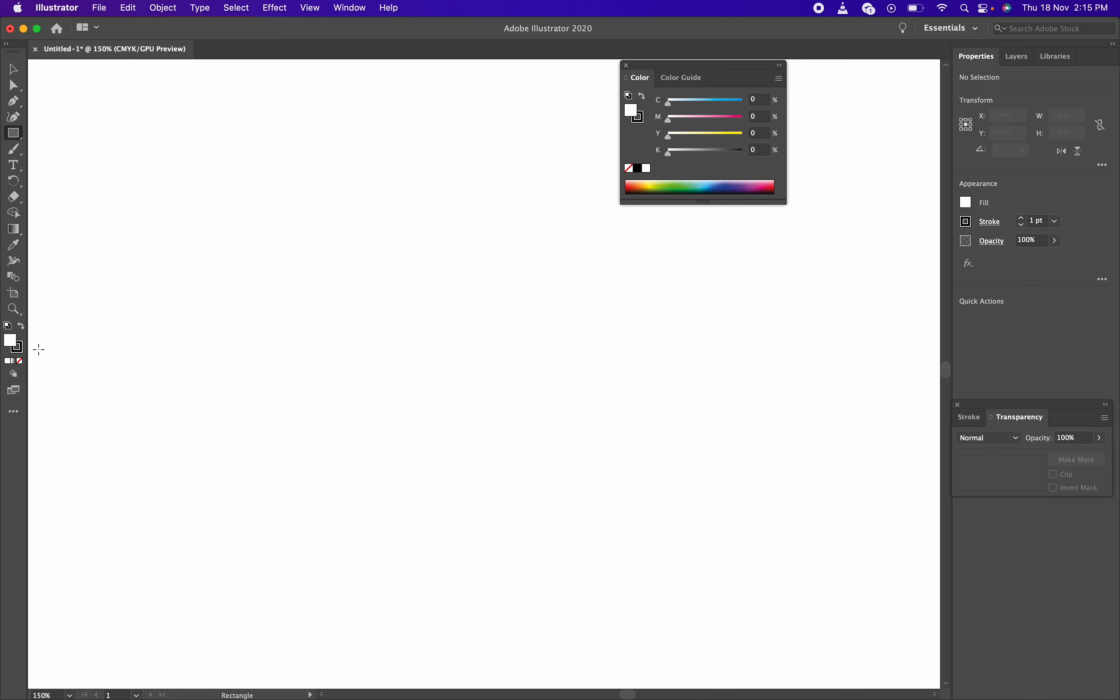
left_click(25, 354)
left_click(19, 352)
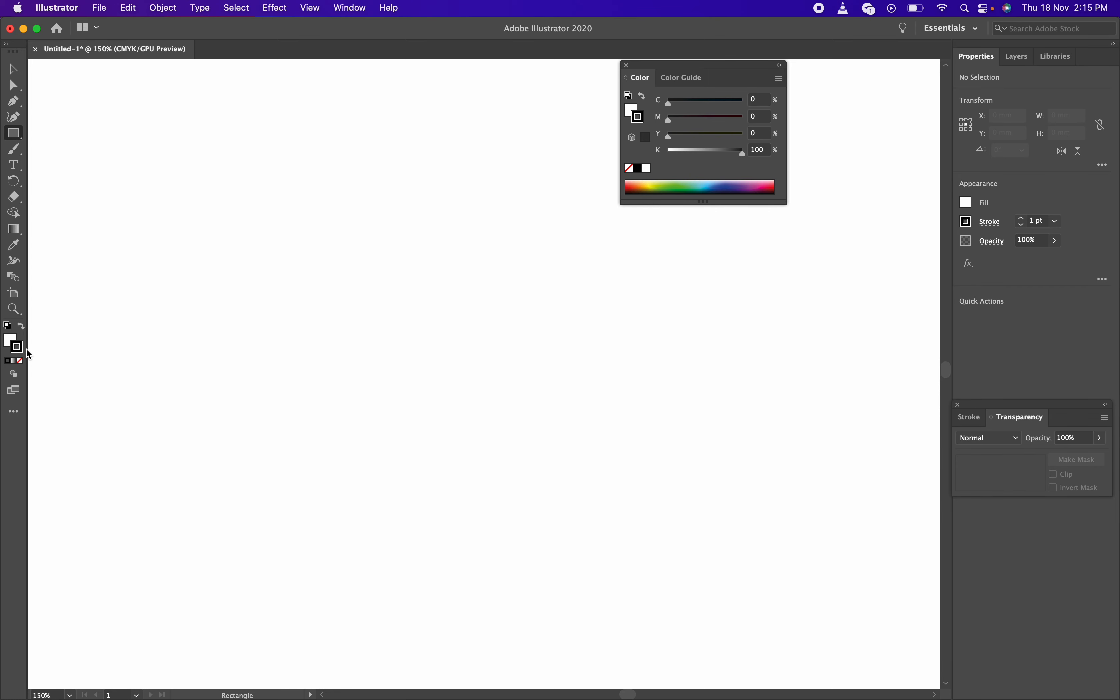
Reopen the Color panel and dock it with the right-hand panels
left_click(627, 66)
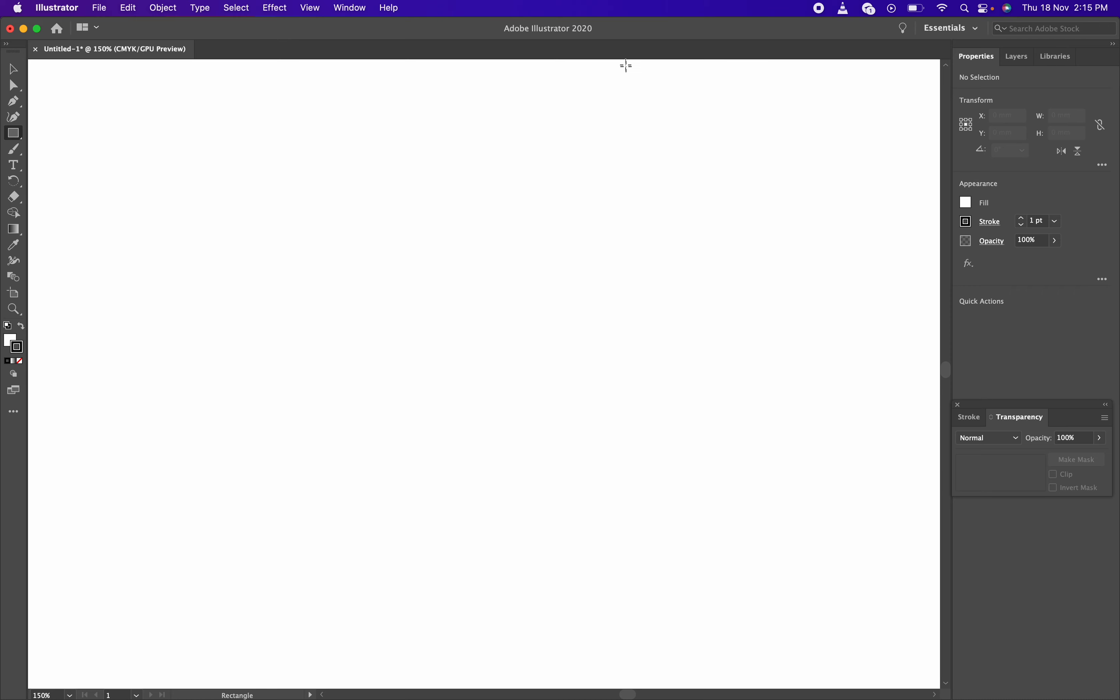
left_click(13, 342)
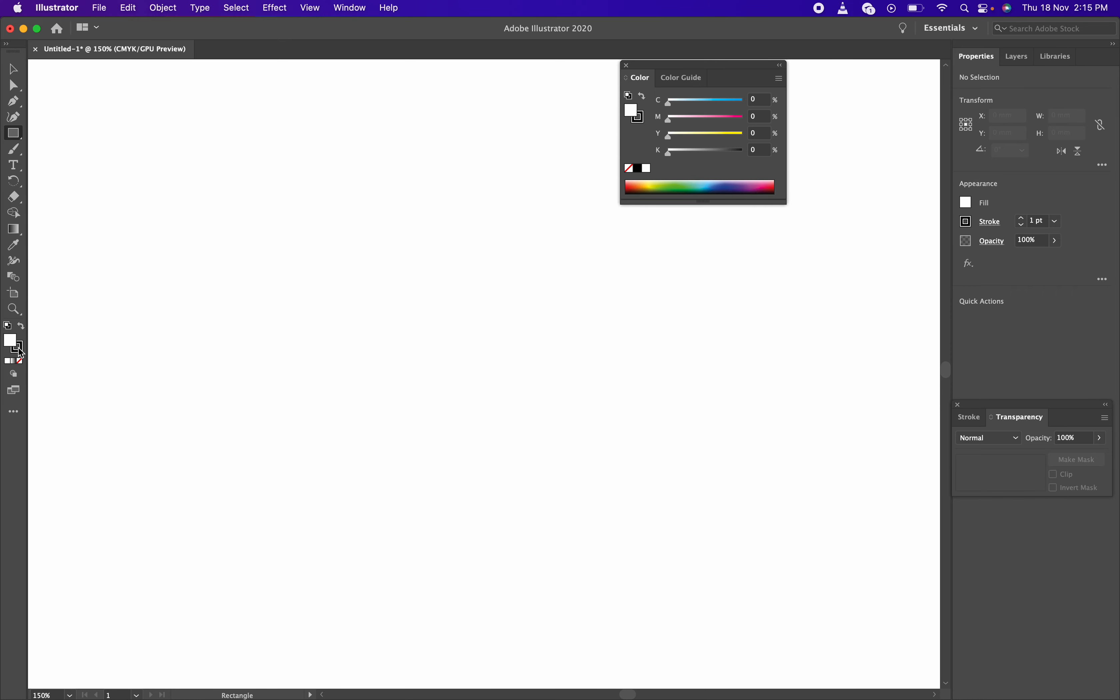
left_click_drag(660, 69, 985, 283)
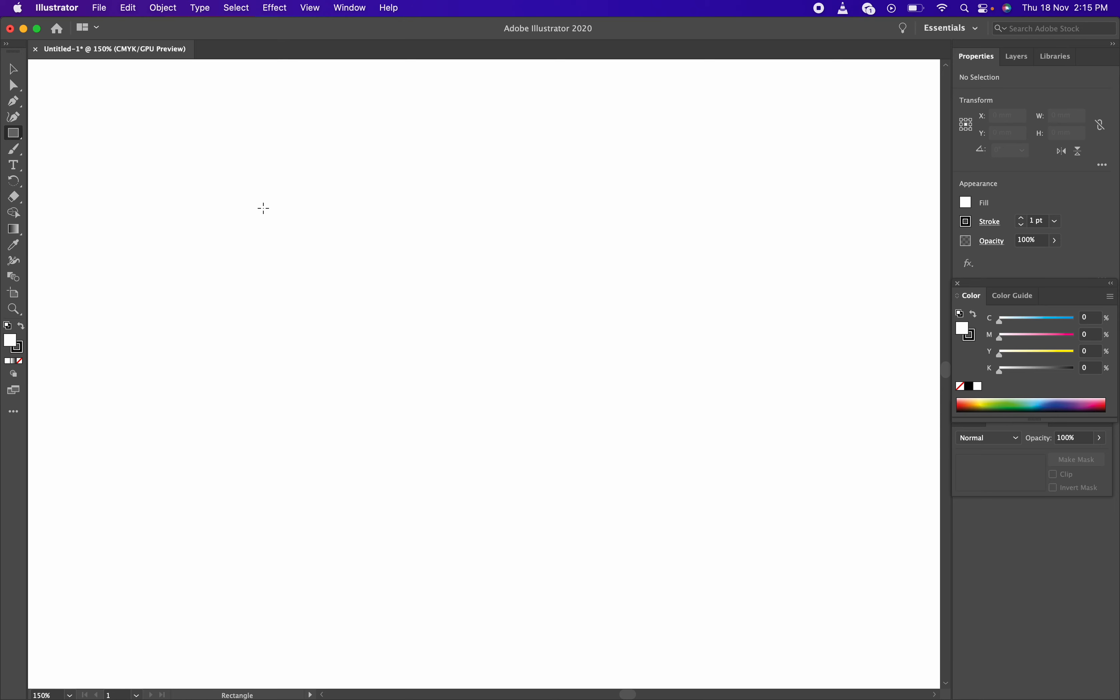
left_click_drag(264, 208, 773, 493)
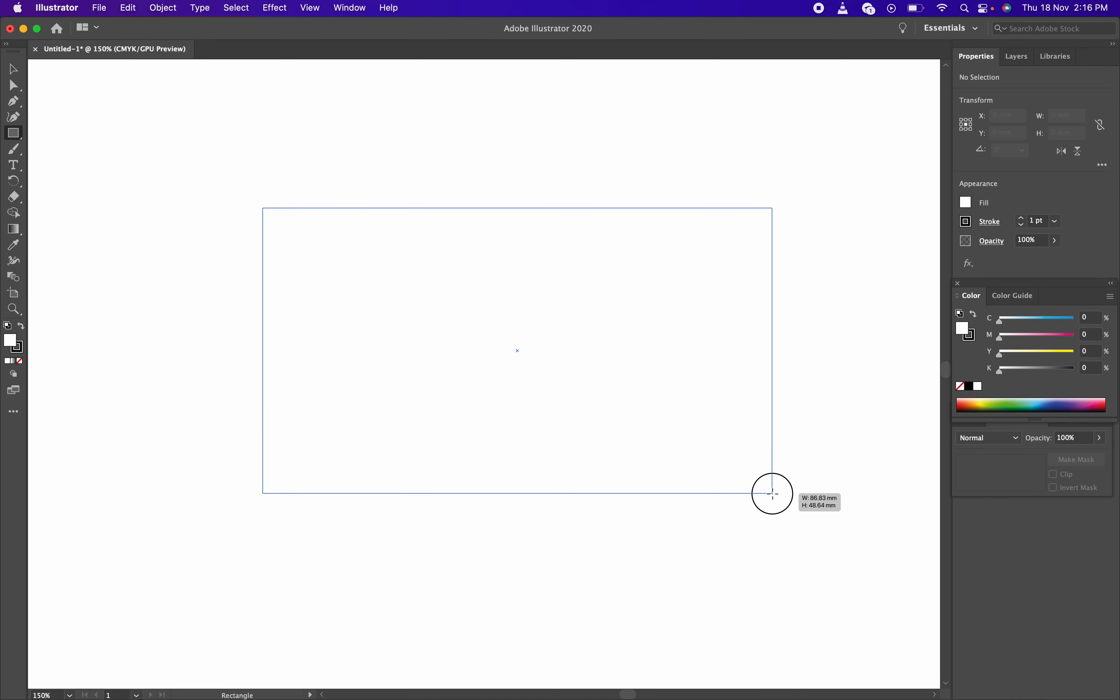
left_click_drag(773, 494, 787, 506)
key("v")
left_click(667, 522)
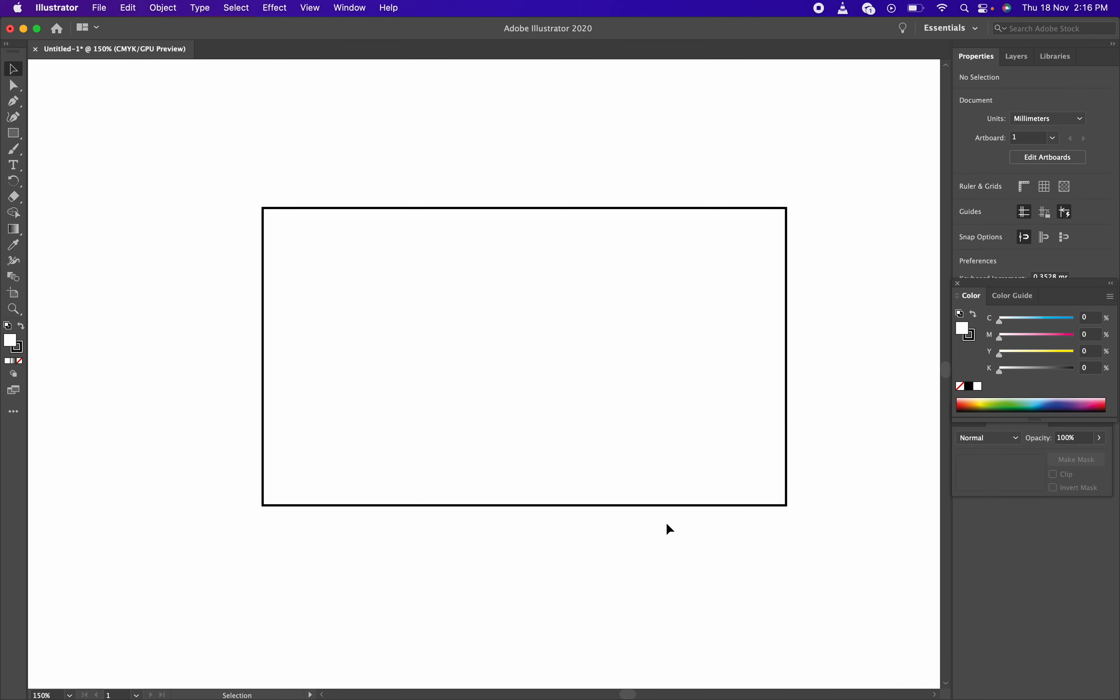
left_click_drag(384, 184, 508, 313)
key("Delete")
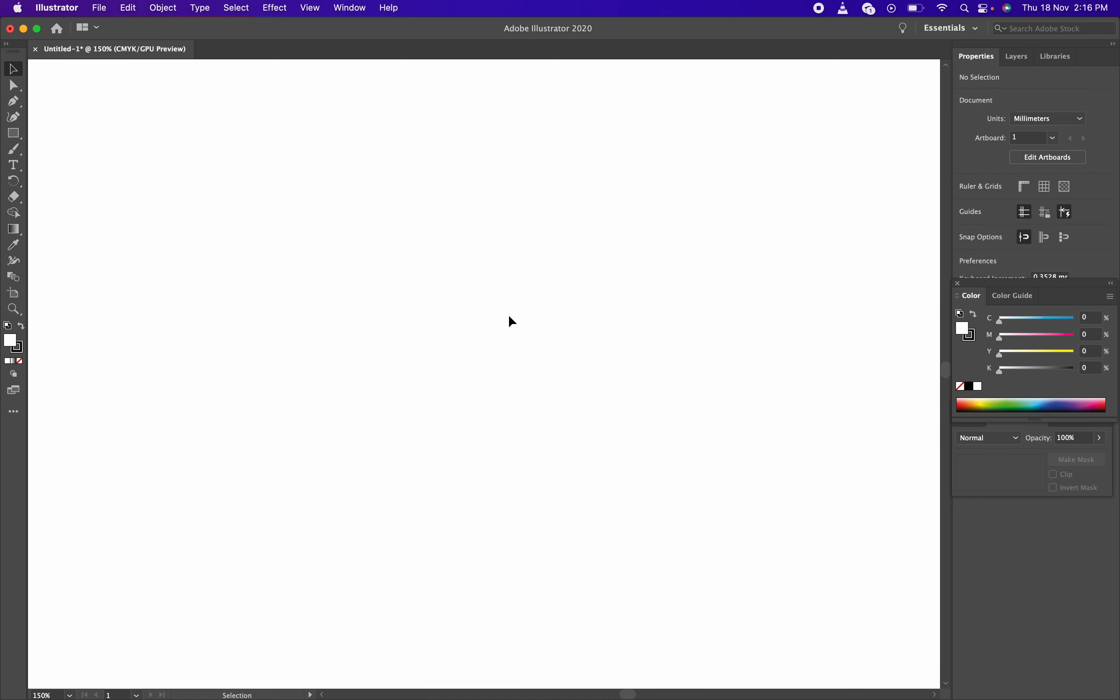
Draw a first large rectangle on the artboard, then delete it
left_click(13, 133)
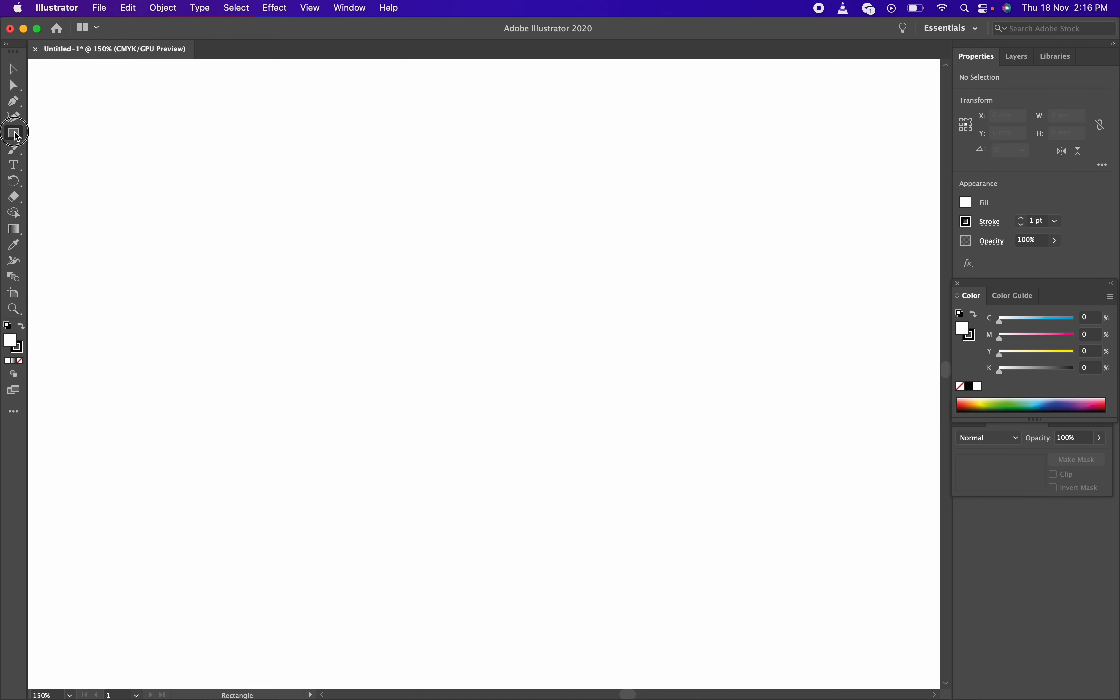
left_click(116, 135)
left_click_drag(204, 158, 835, 561)
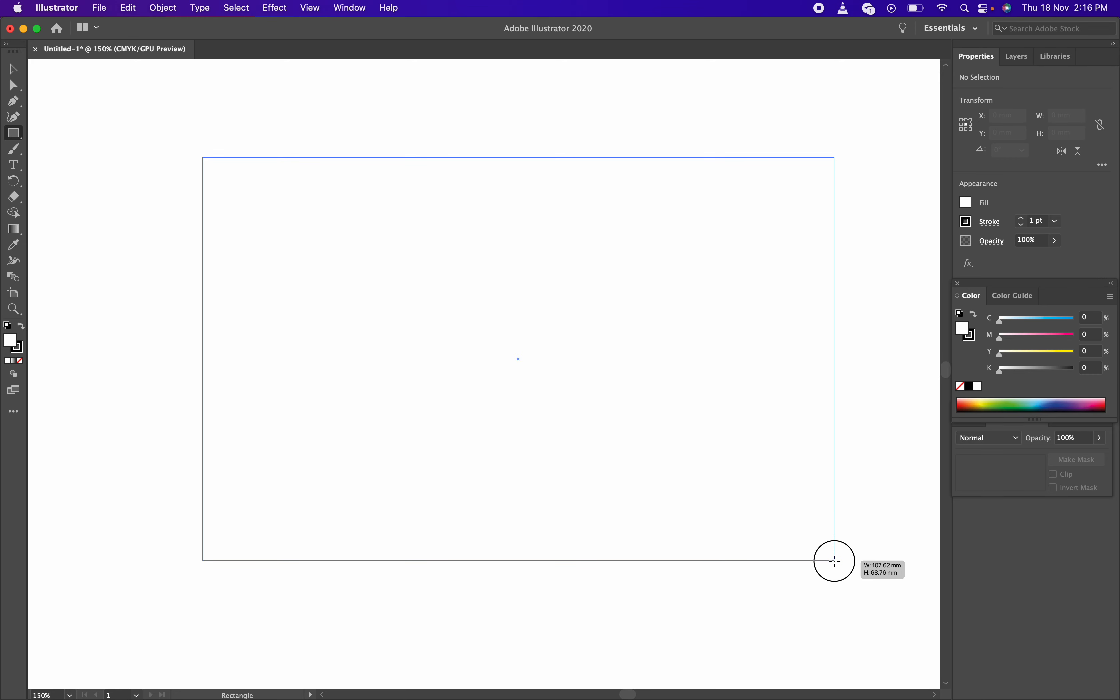
left_click_drag(835, 561, 836, 558)
key("v")
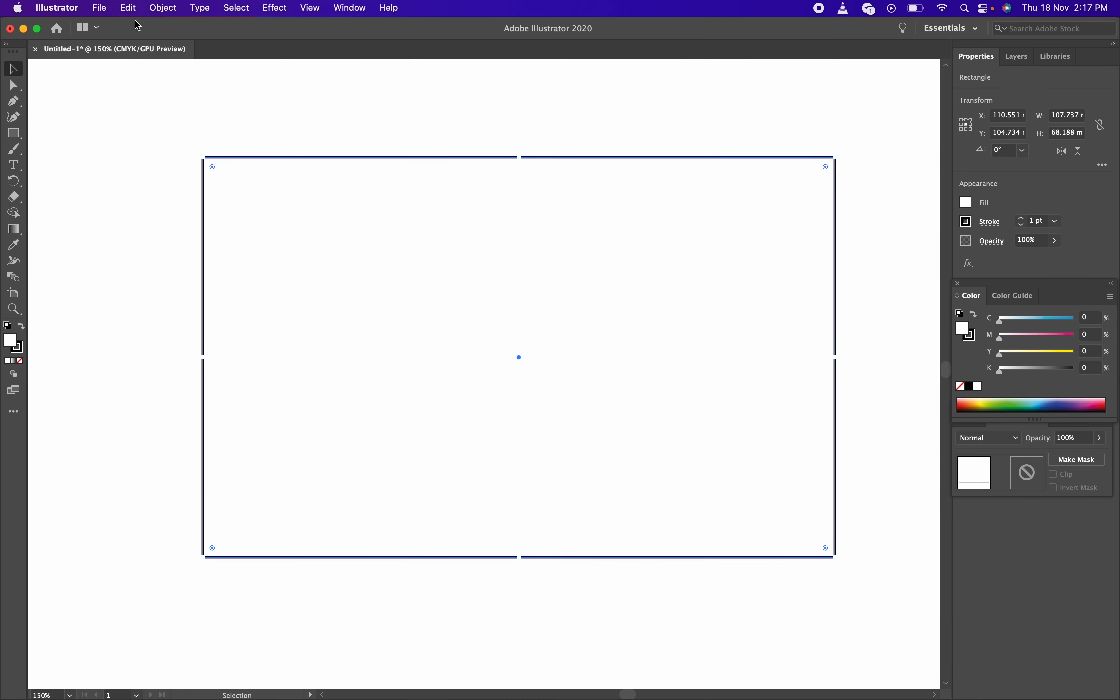
key("Delete")
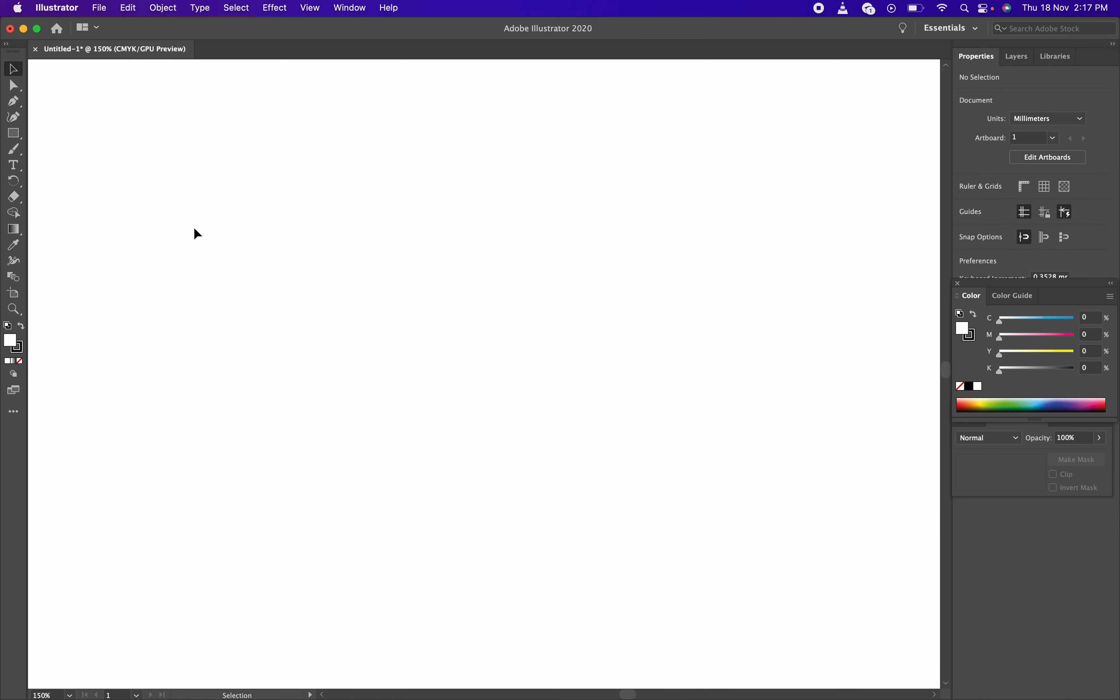
Redraw a wider 130.125 × 68.415 mm rectangle and nudge it to the right
left_click(14, 134)
mouse_move(187, 186)
left_mouse_down()
mouse_move(943, 539)
mouse_move(825, 530)
mouse_move(875, 560)
mouse_move(827, 560)
mouse_move(817, 588)
left_mouse_up()
key("v")
left_click_drag(453, 355, 552, 352)
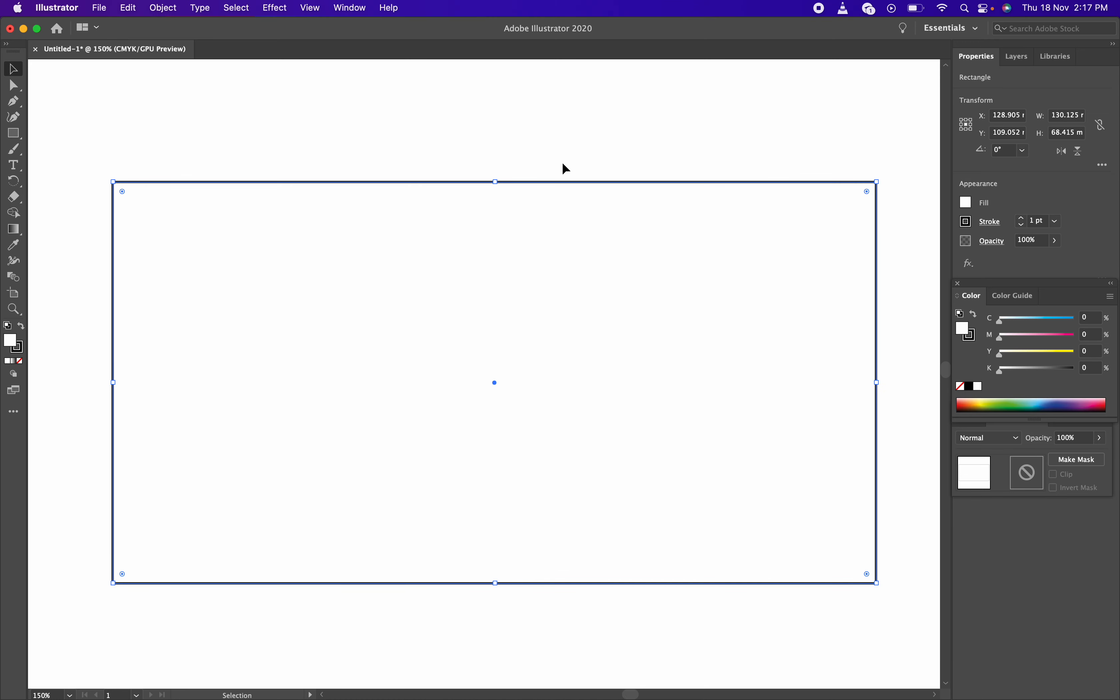
left_click(678, 160)
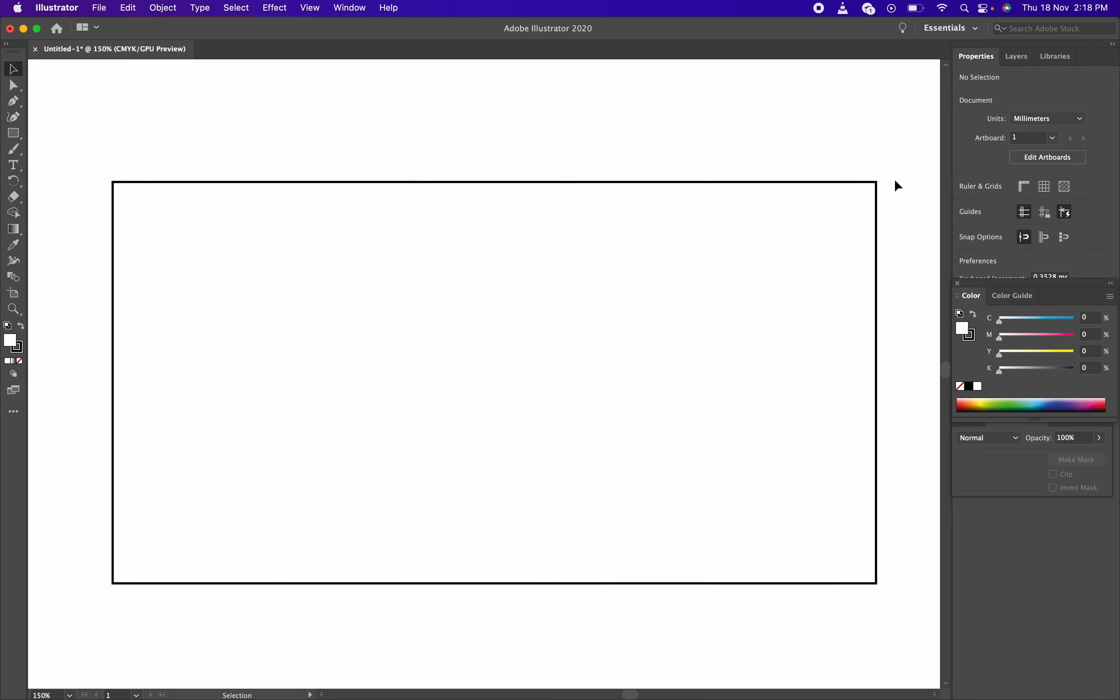
key("F4")
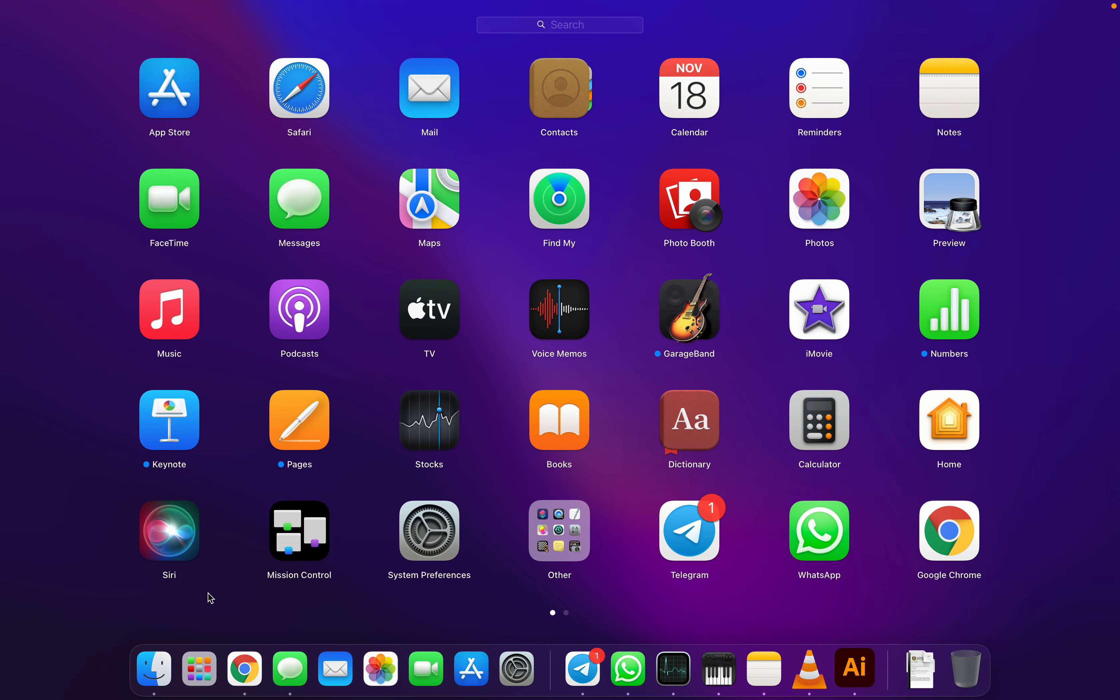
left_click(207, 594)
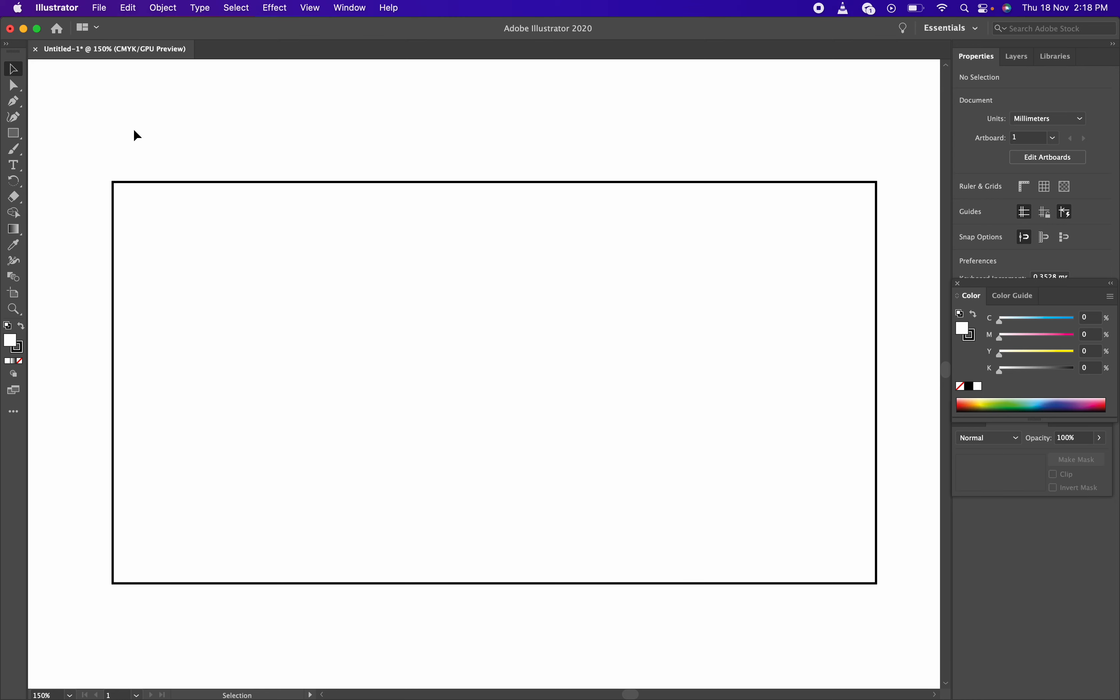
Draw a circle about 23.4 mm across with the Ellipse tool, starting at the rectangle's top-left corner
left_click(20, 140)
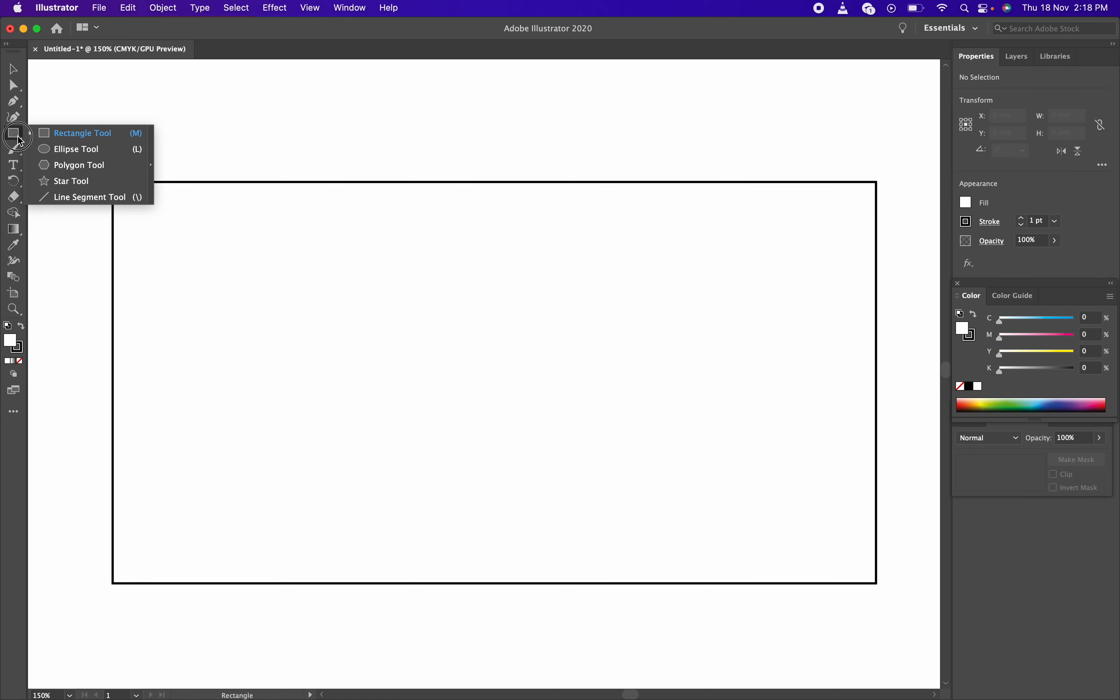
left_click_drag(18, 136, 91, 154)
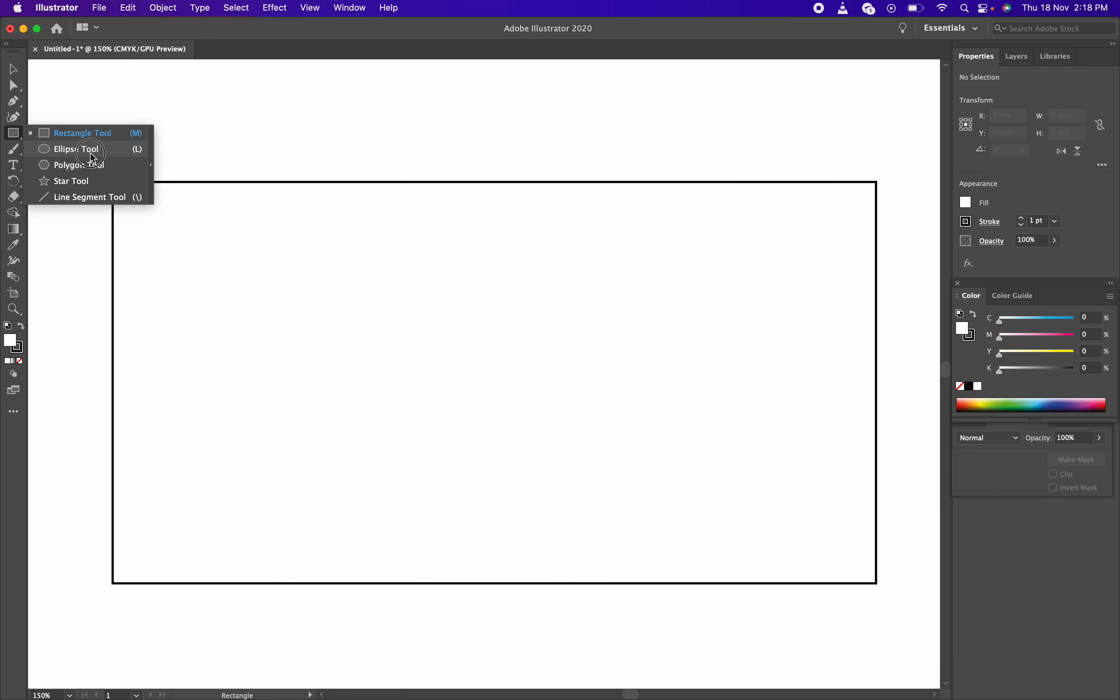
left_click_drag(90, 153, 91, 152)
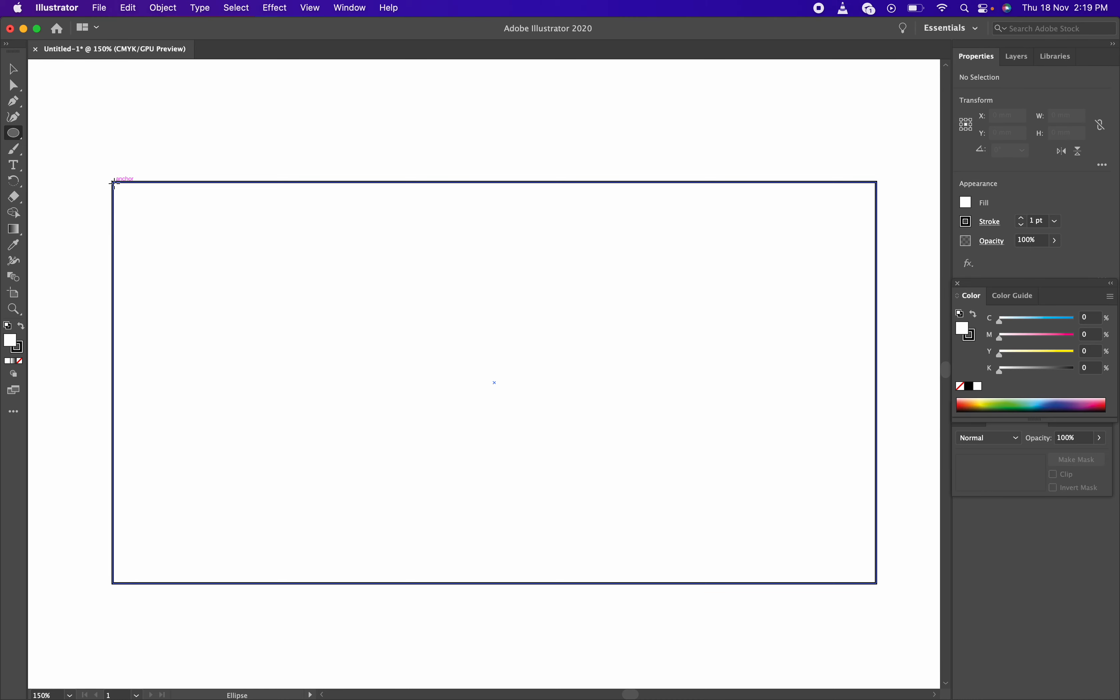
left_click(114, 184)
left_click_drag(114, 183, 251, 287)
key("v")
left_click(265, 282)
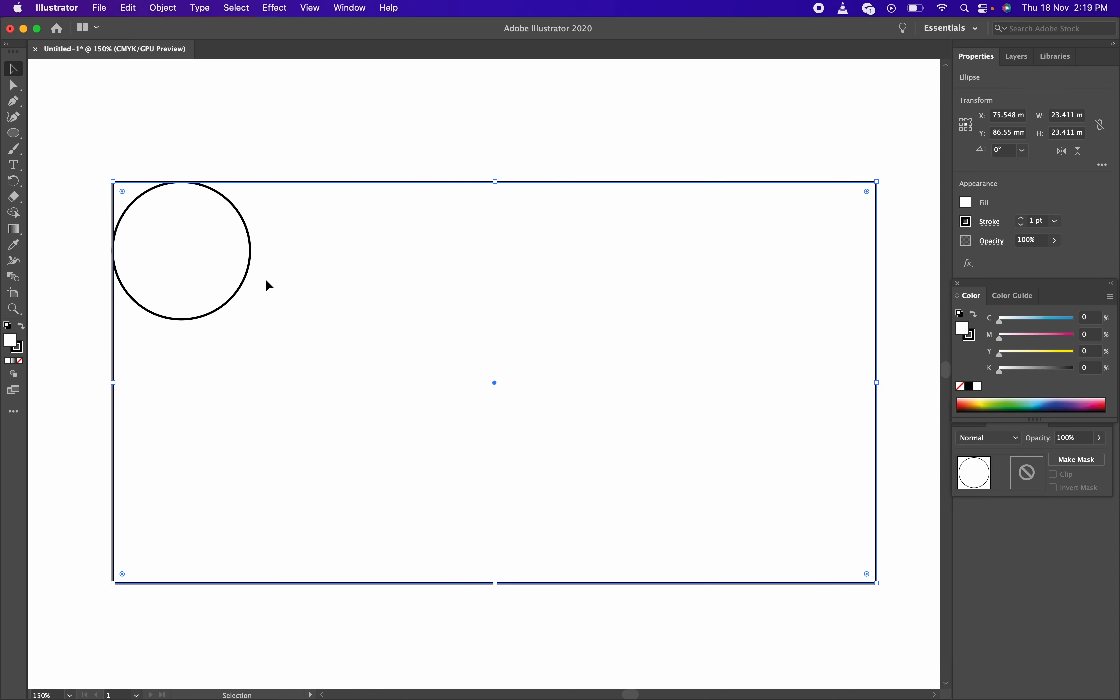
left_click(250, 132)
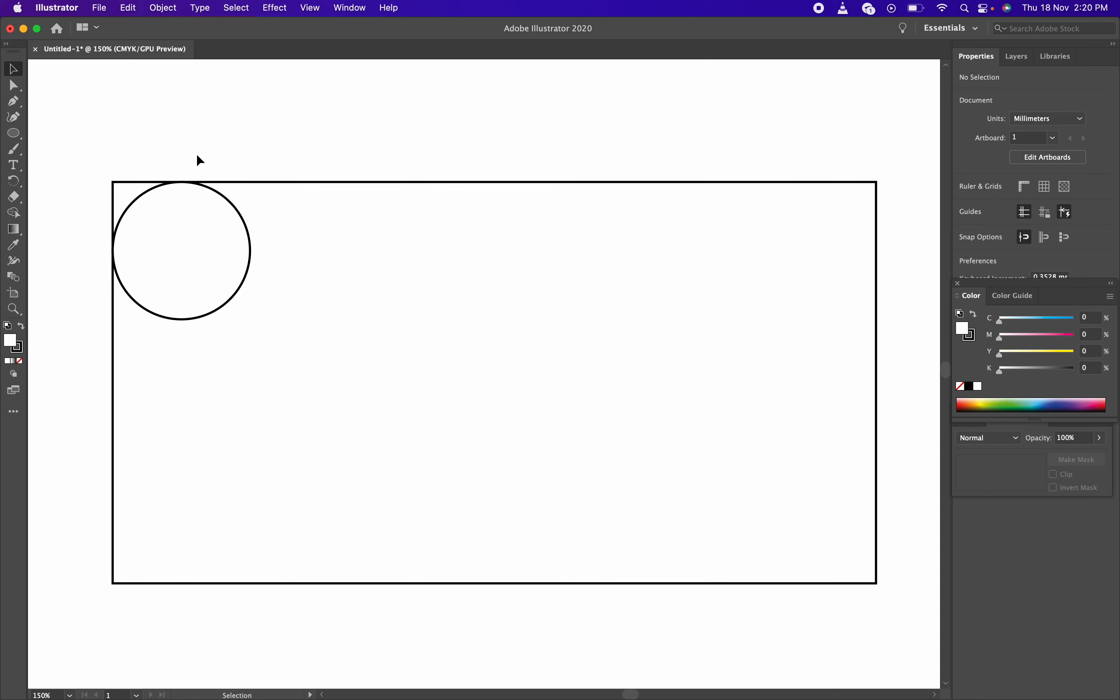
left_click(243, 238)
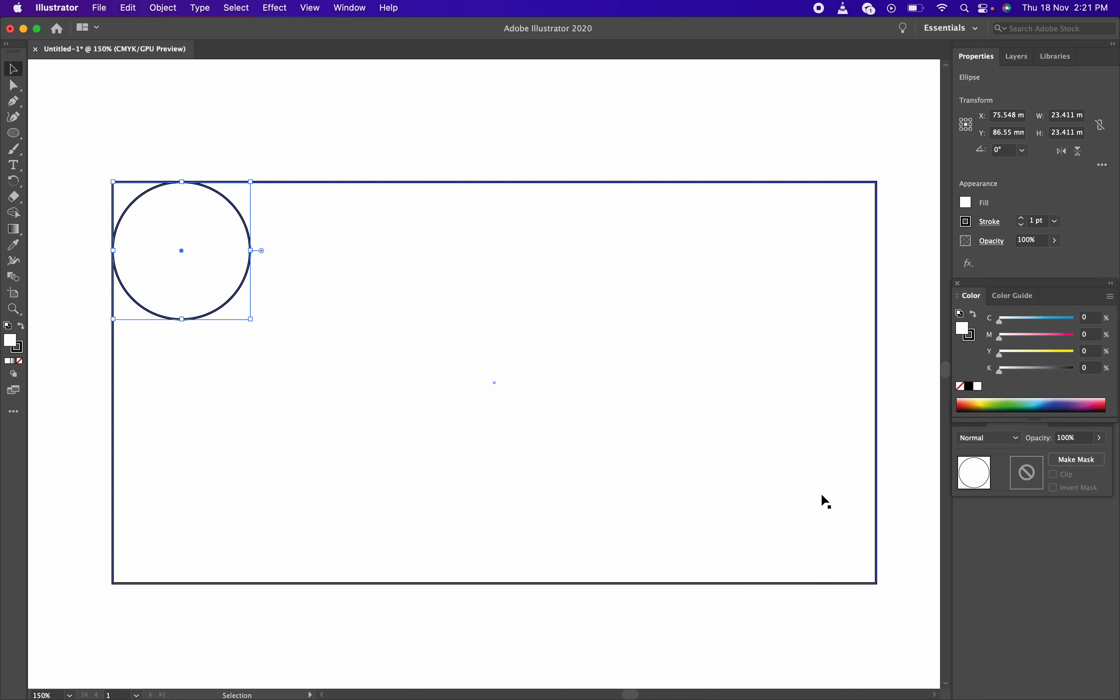
left_click(187, 129)
left_click(221, 223)
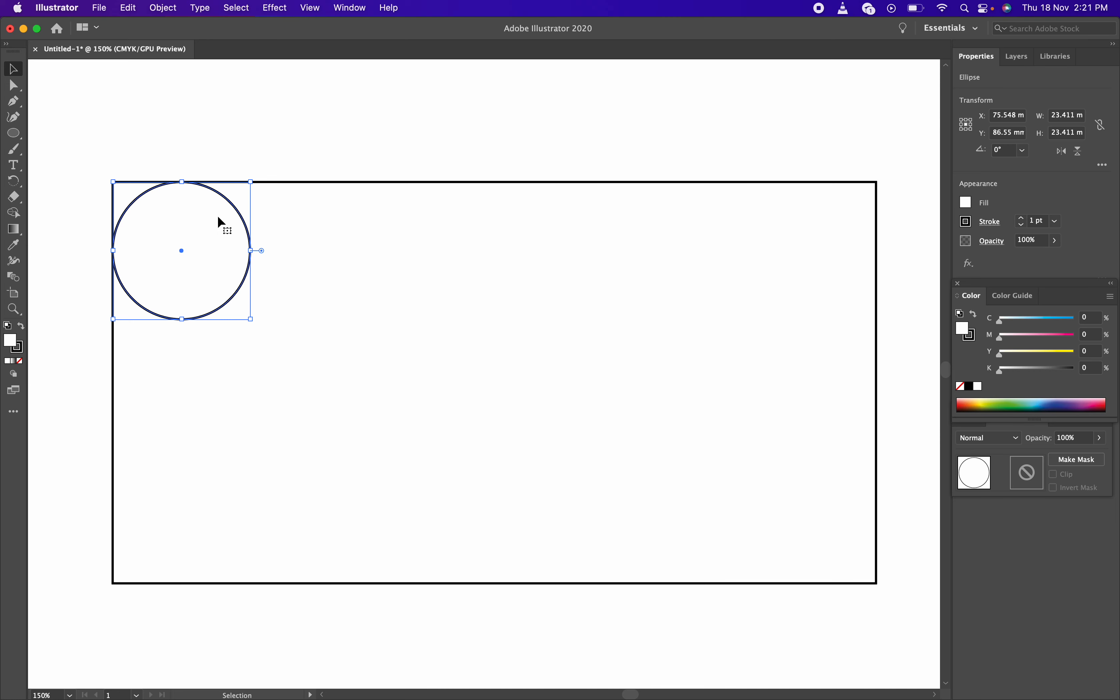
key("a")
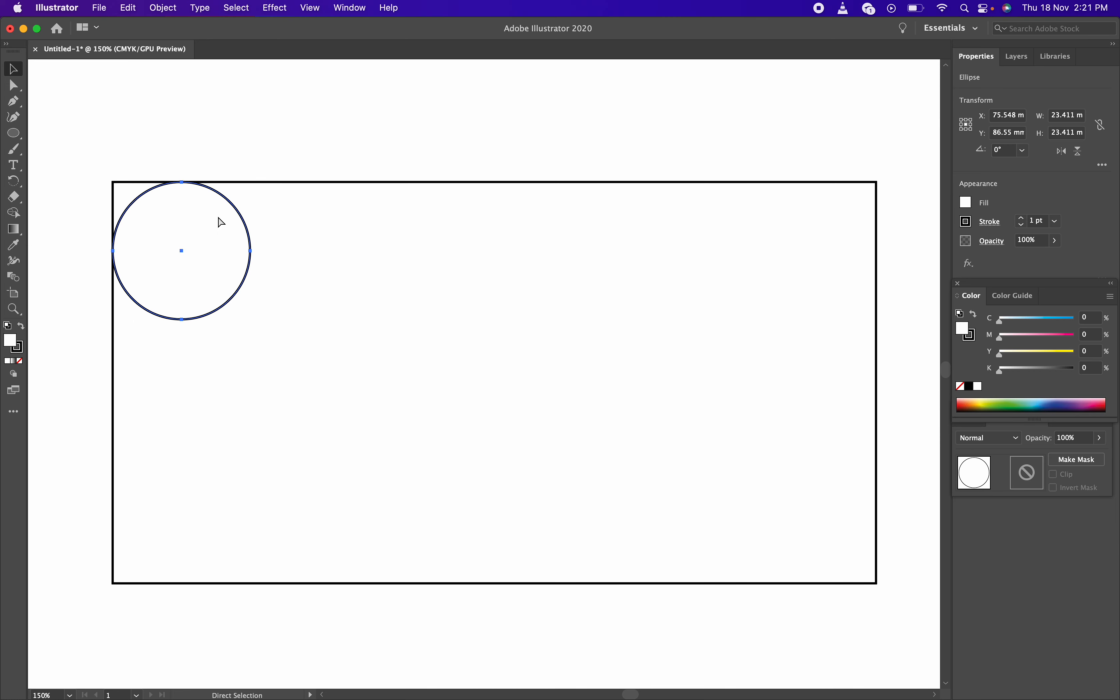
key("v")
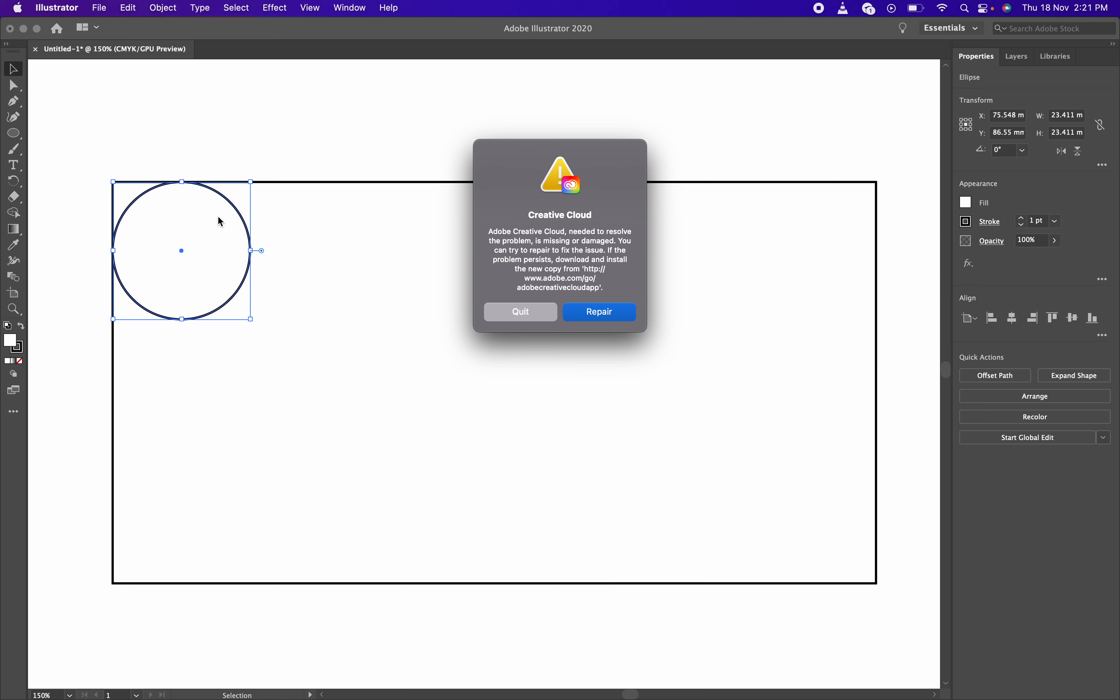
Quit the Creative Cloud warning and leave the circle deselected
left_click(540, 313)
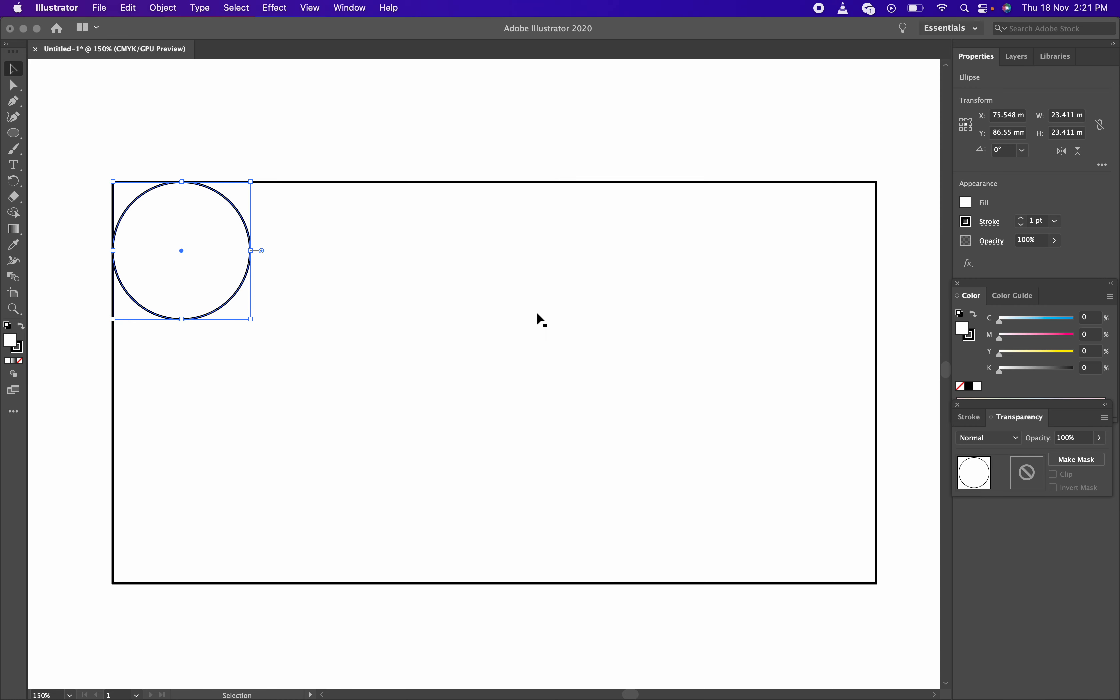
left_click(241, 172)
left_click(232, 210)
left_click(249, 144)
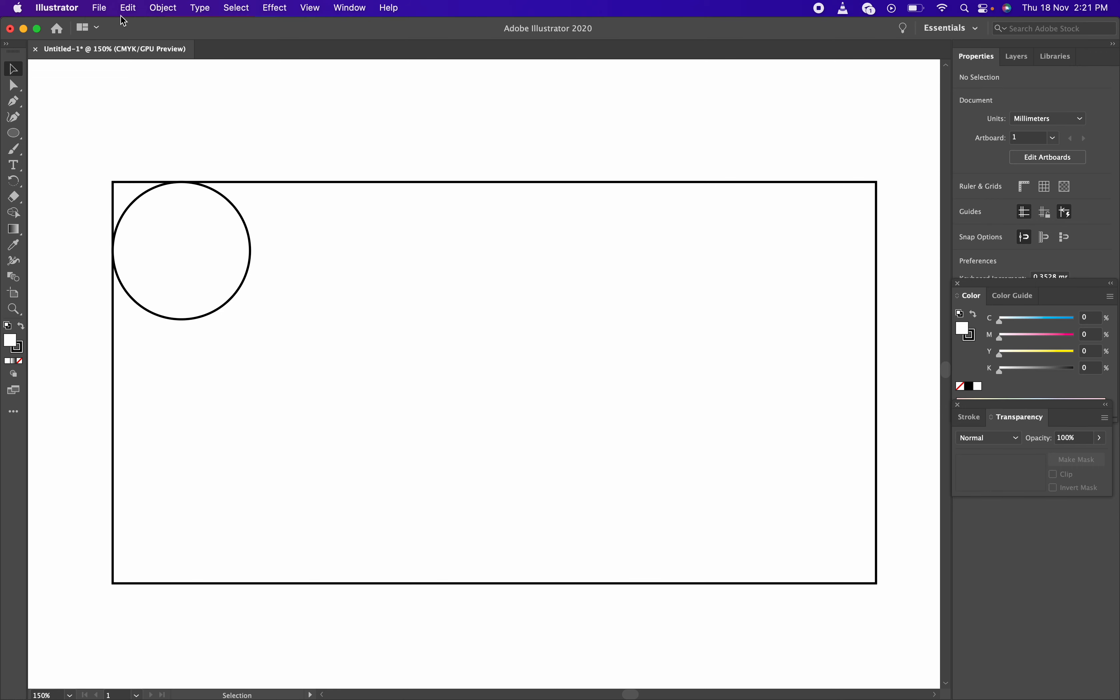
Open the Pathfinder panel from the Window menu and dock it with the other panels
left_click(348, 10)
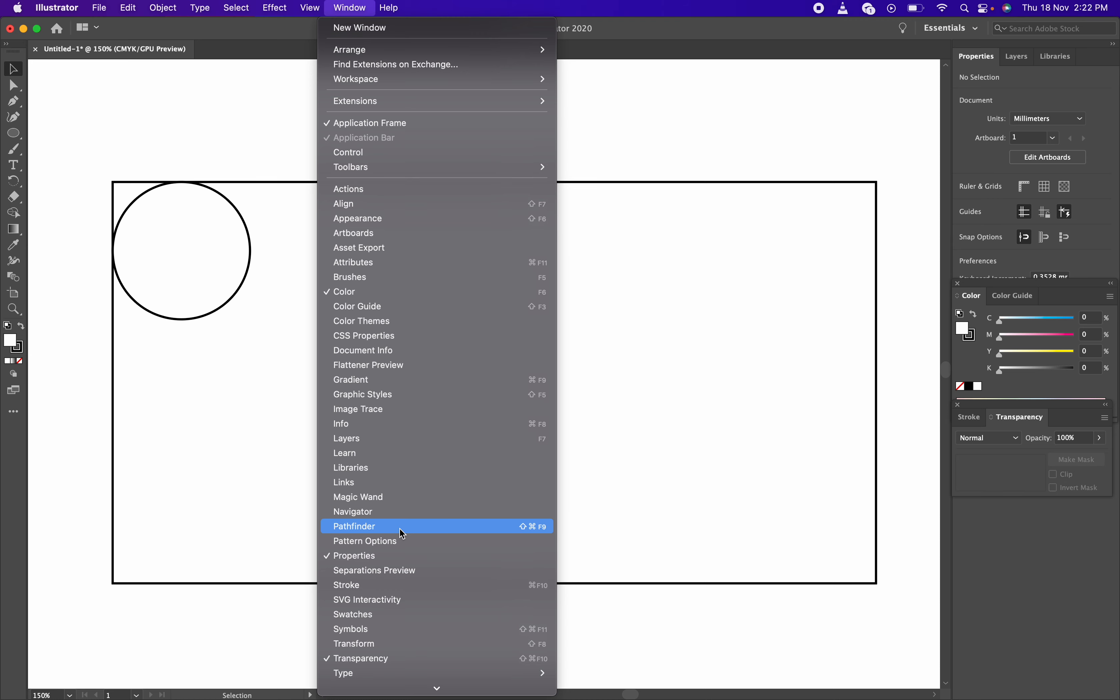
left_click(401, 528)
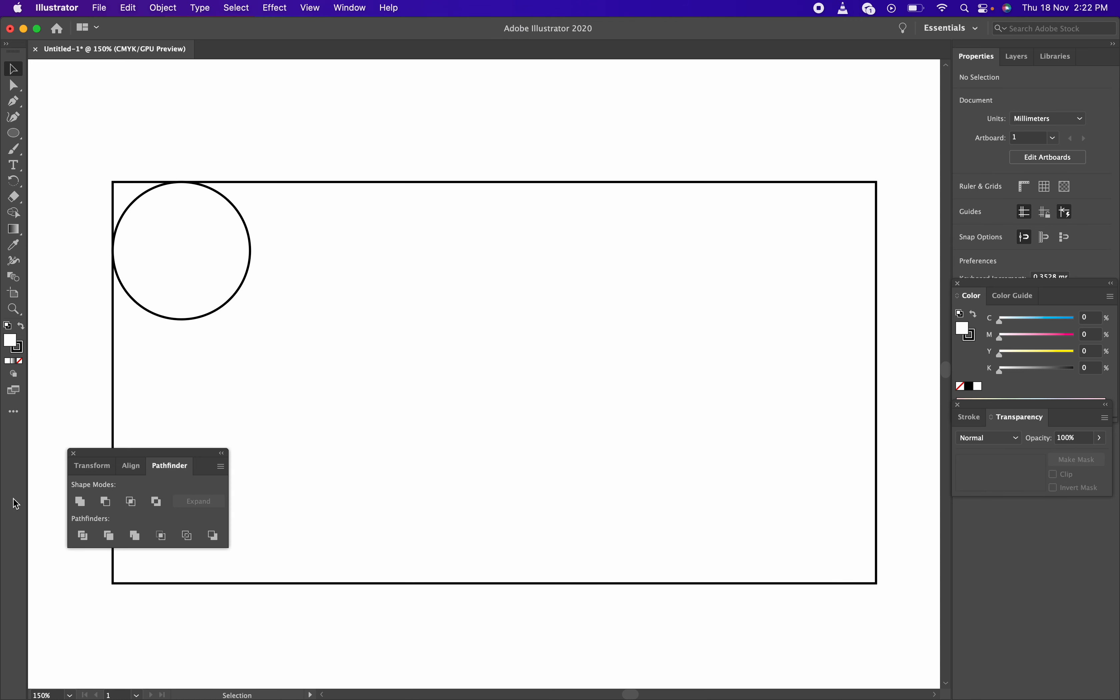
left_click_drag(113, 452, 999, 504)
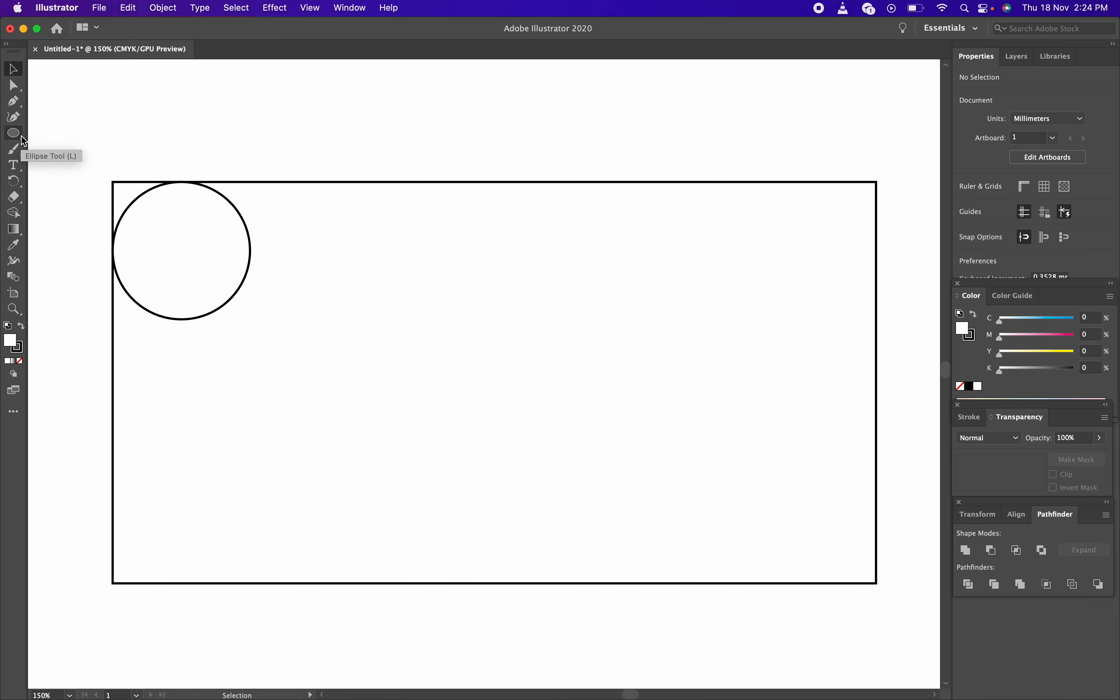
Switch to the Rectangle tool with M
key("m")
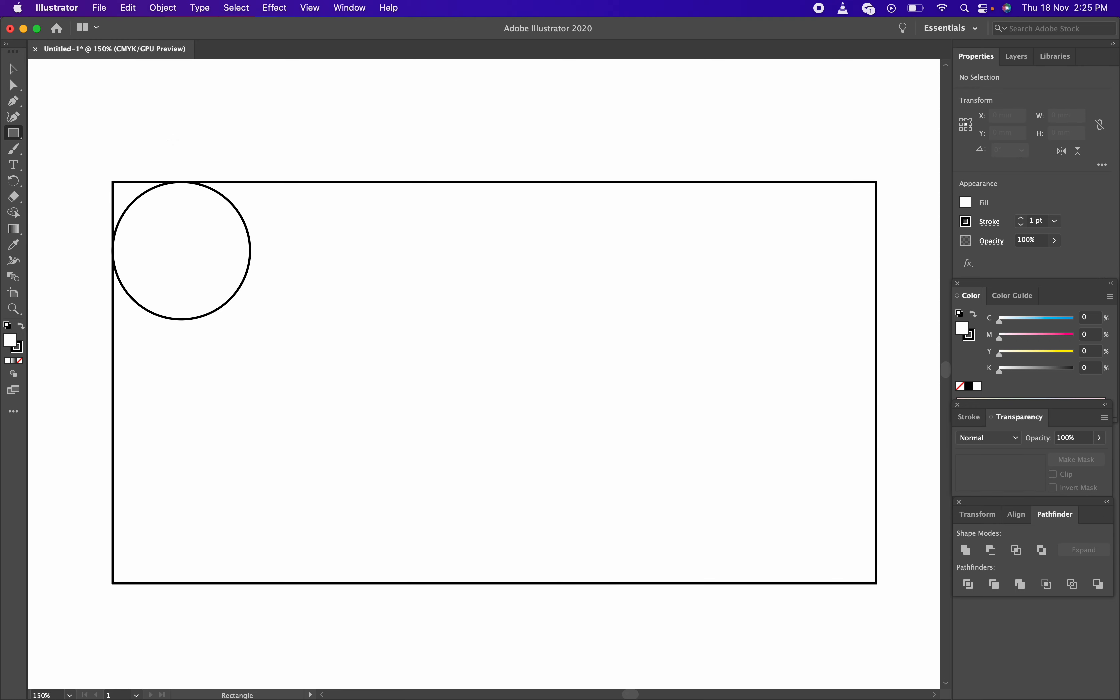
key("v")
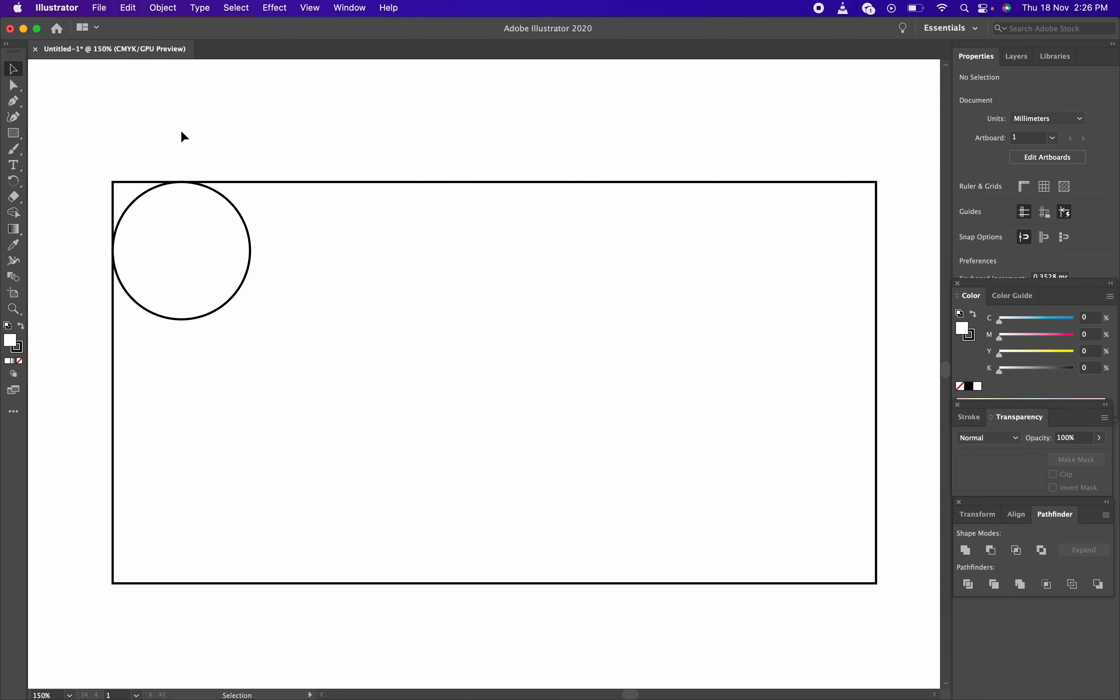
key("ctrl+Right")
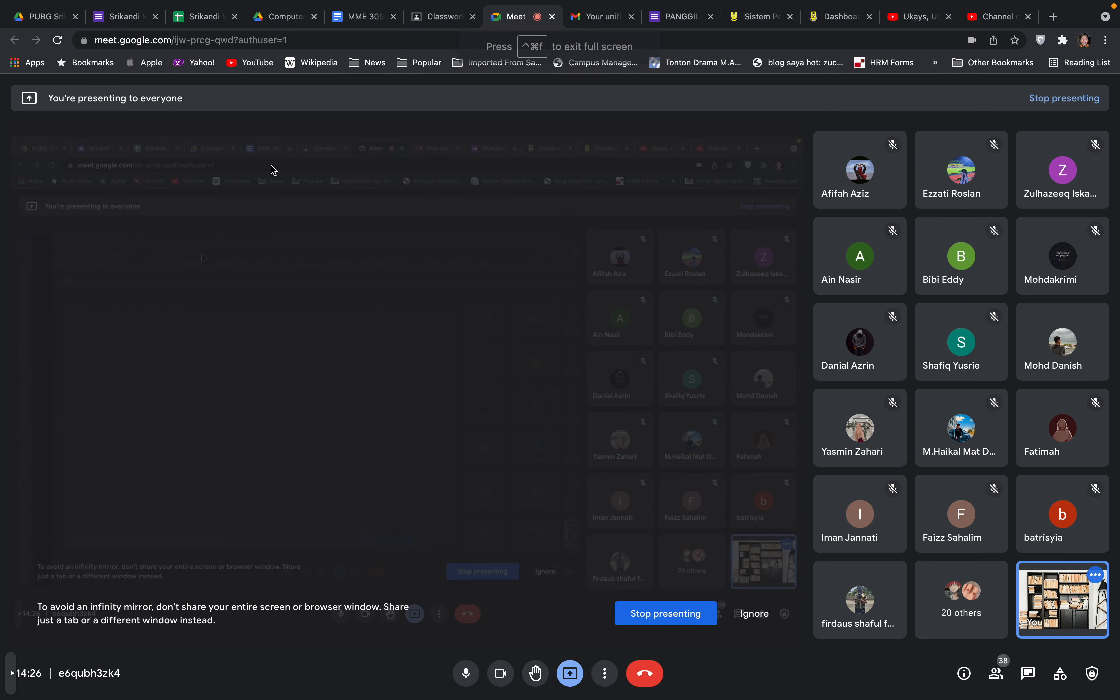
Open the Meet People list and scroll through the participants
left_click(999, 676)
scroll(981, 414, "down", 2)
scroll(982, 414, "down", 10)
scroll(982, 414, "down", 5)
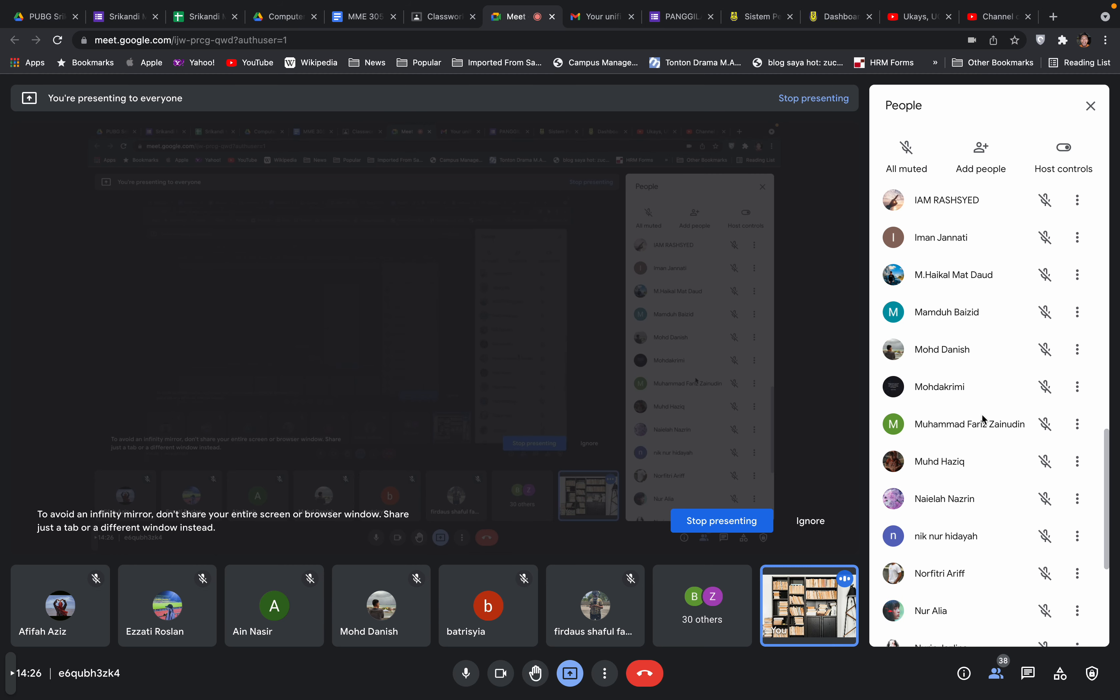
scroll(981, 414, "down", 6)
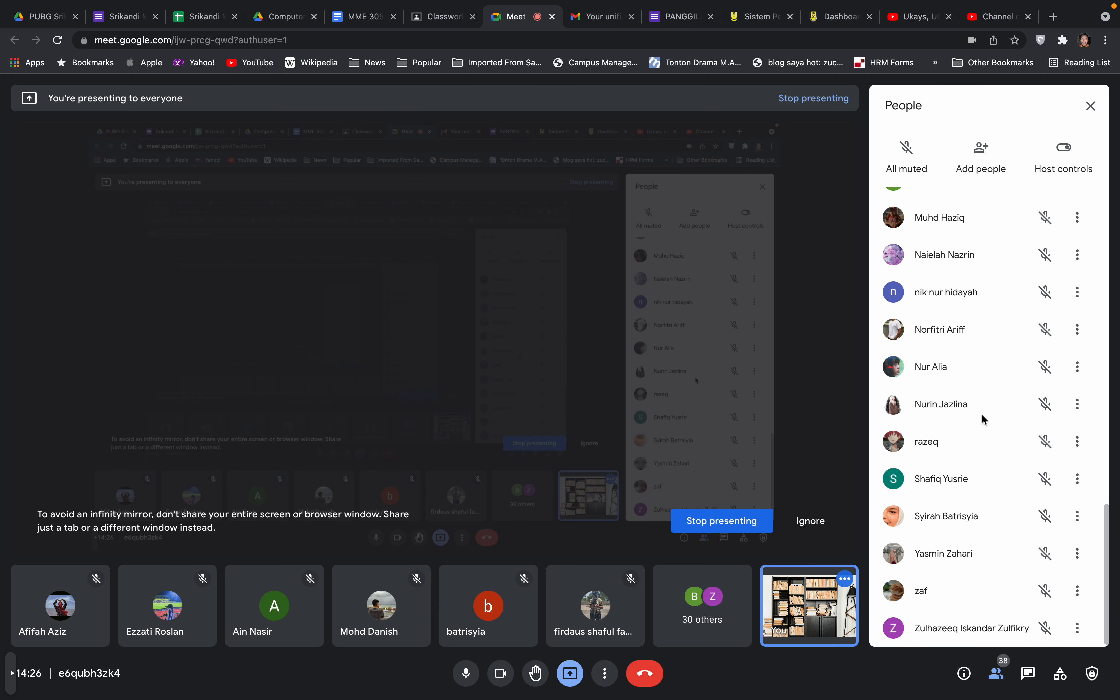
scroll(982, 414, "up", 20)
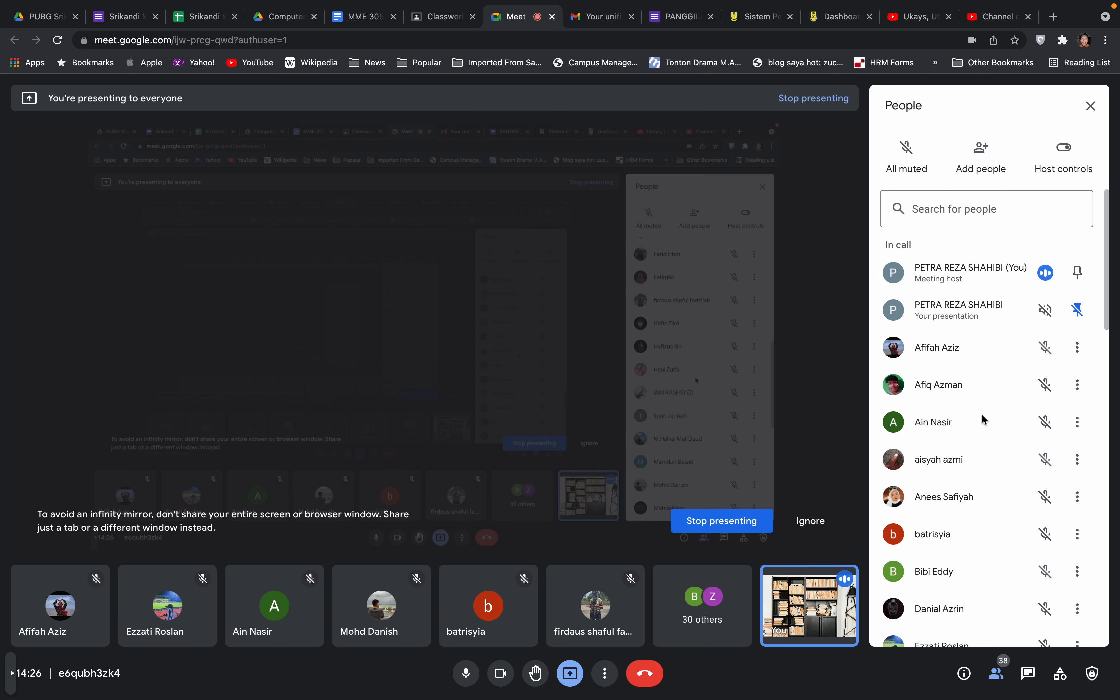
Return to Illustrator and marquee-select the circle and the rectangle together
key("ctrl+Left")
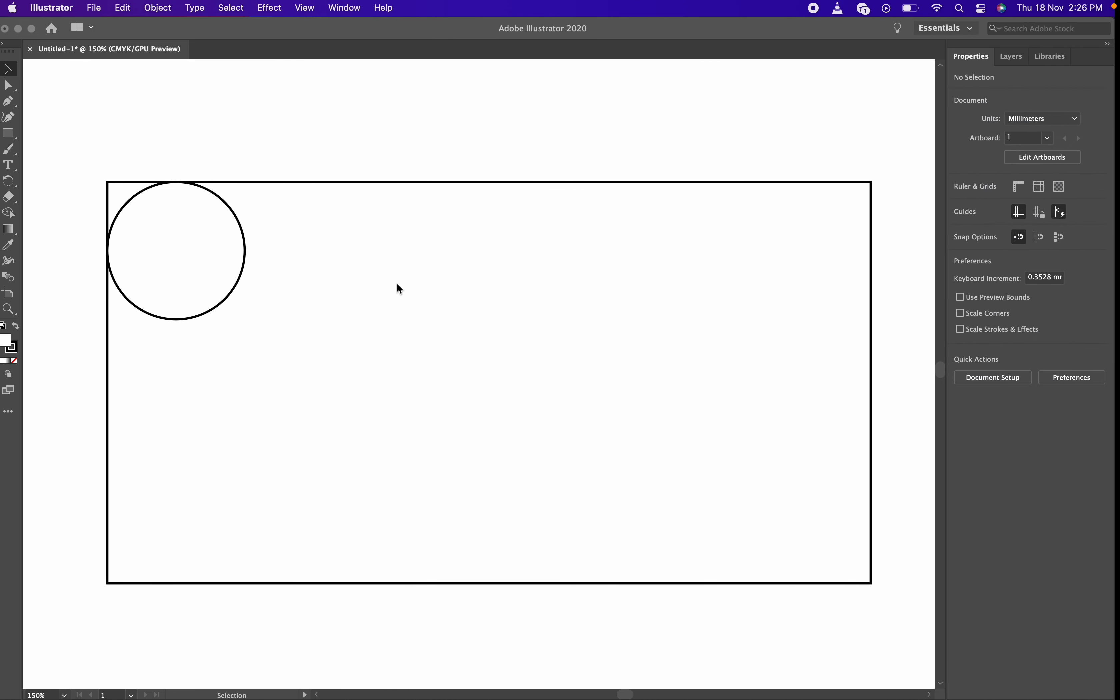
left_click(396, 294)
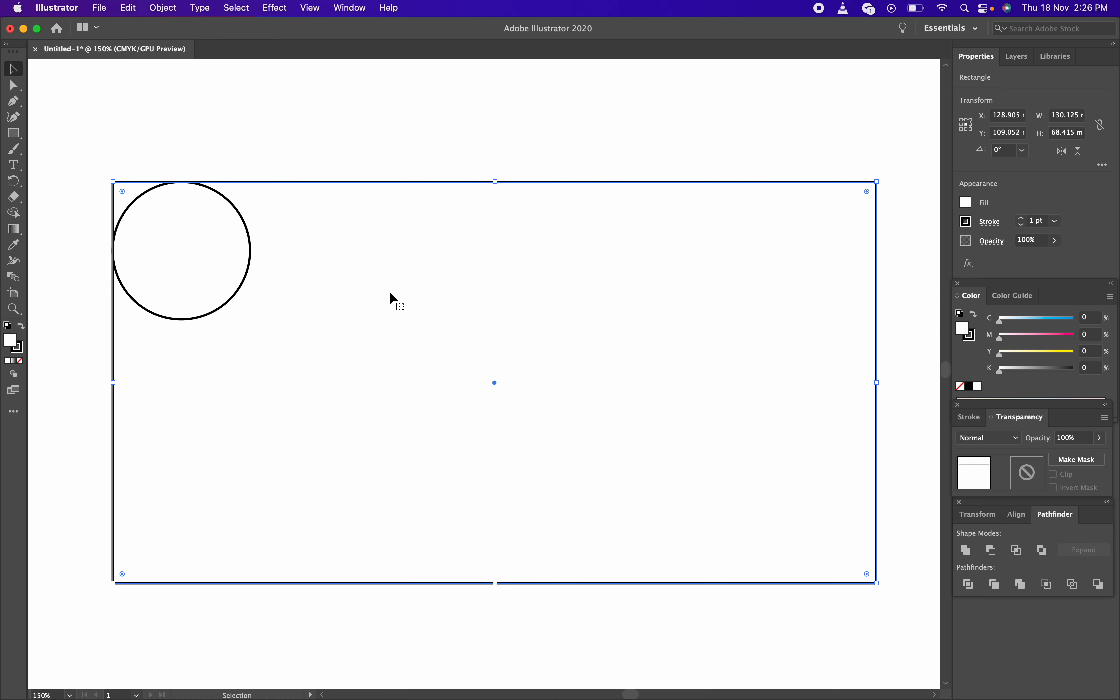
left_click(180, 102)
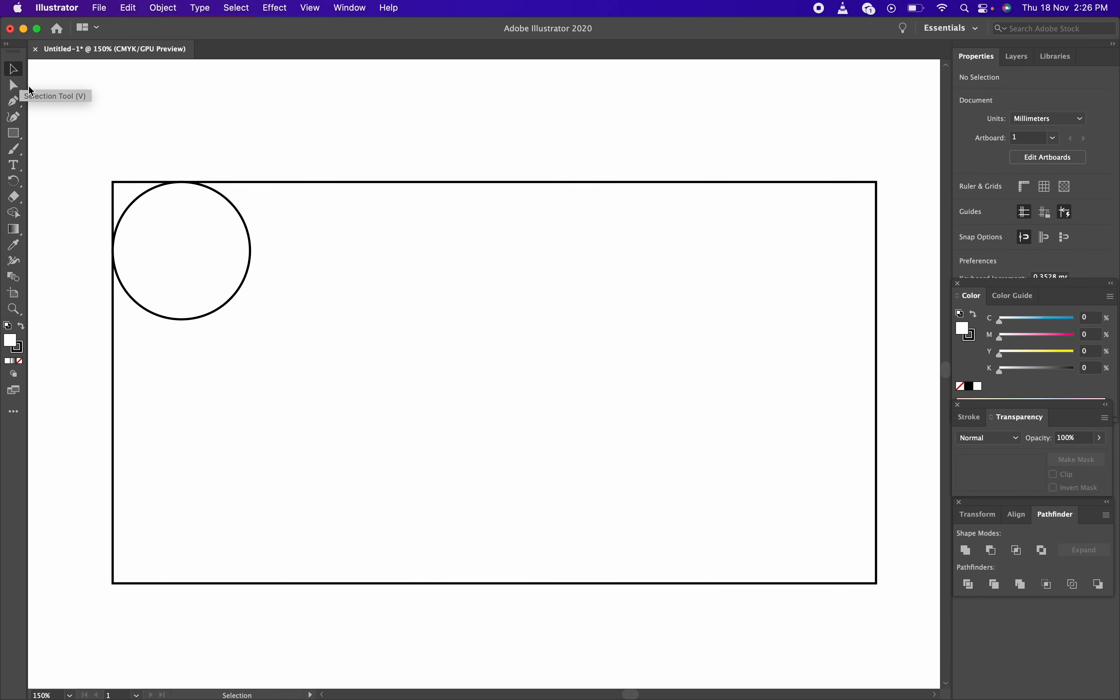
mouse_move(83, 122)
left_mouse_down()
mouse_move(118, 144)
mouse_move(132, 136)
mouse_move(238, 159)
left_mouse_up()
left_click_drag(96, 104, 139, 121)
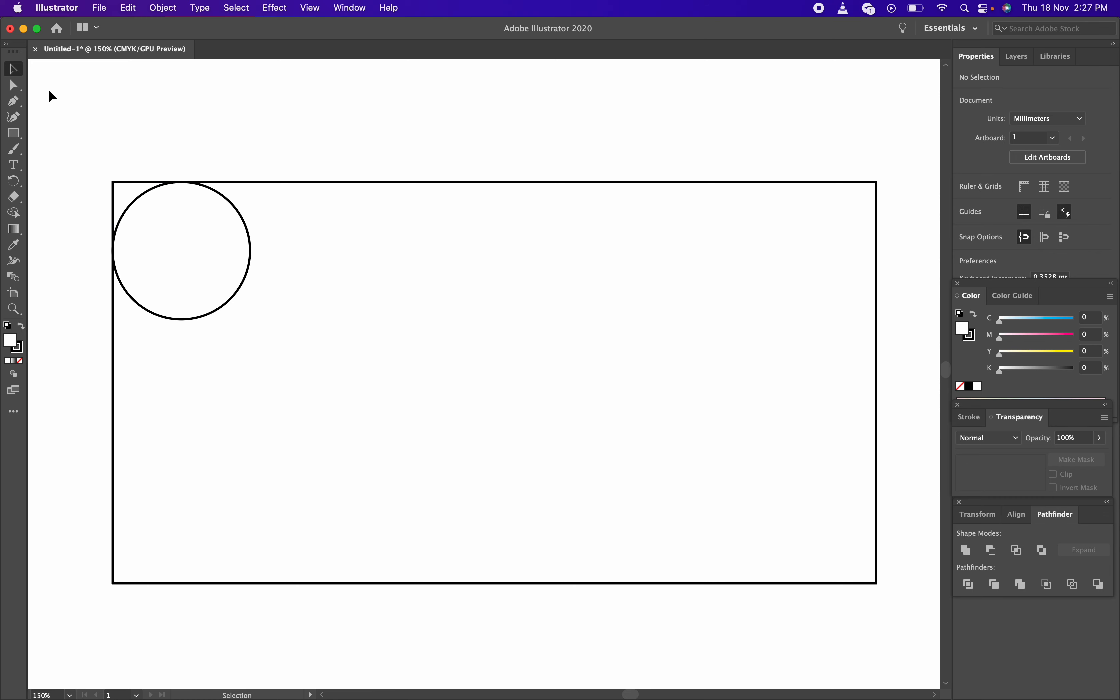
left_click_drag(64, 113, 515, 391)
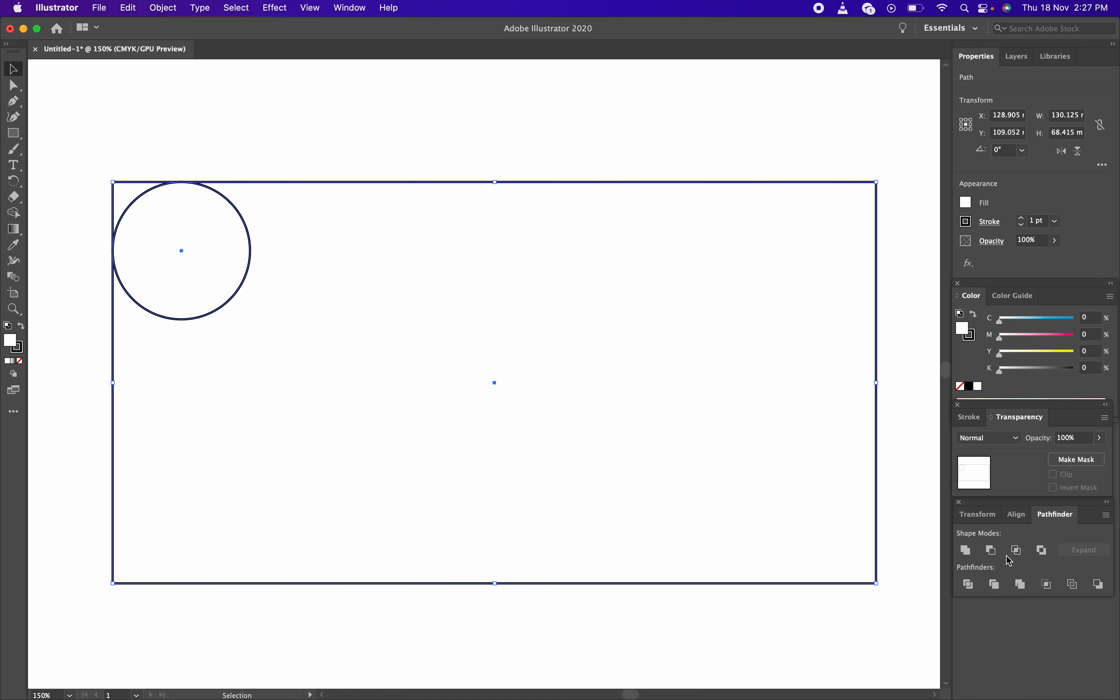
Try Pathfinder Unite and Minus Front, reverting each, then apply Intersect to keep only the overlap
left_click(967, 551)
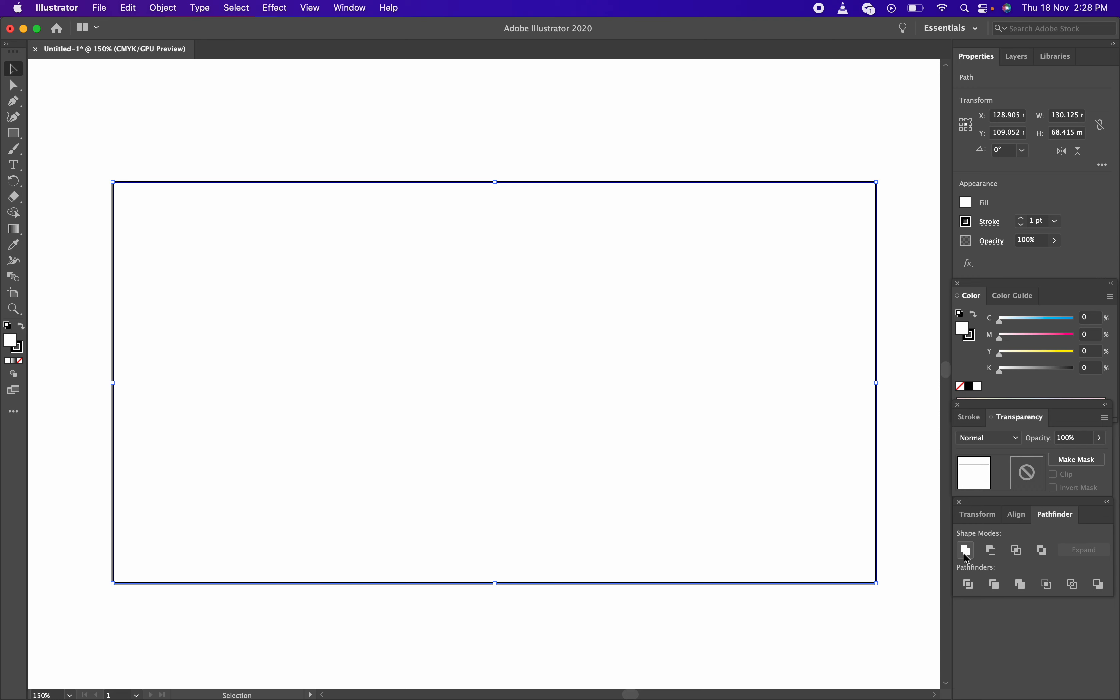
key("super+z")
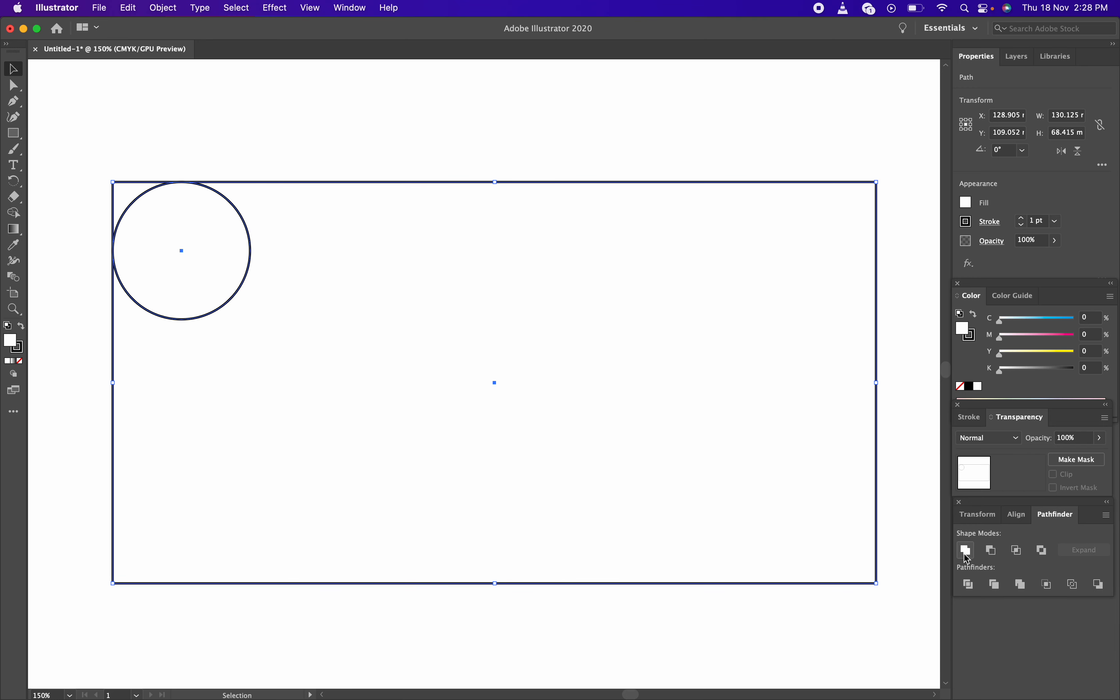
left_click(995, 555)
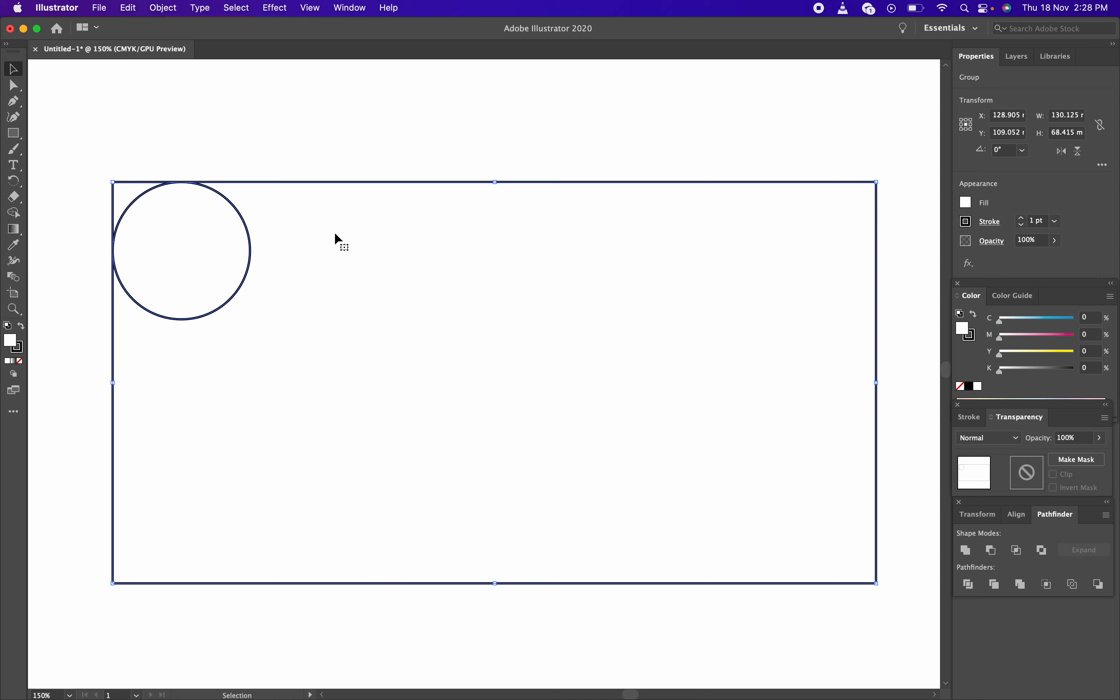
key("super+shift+g")
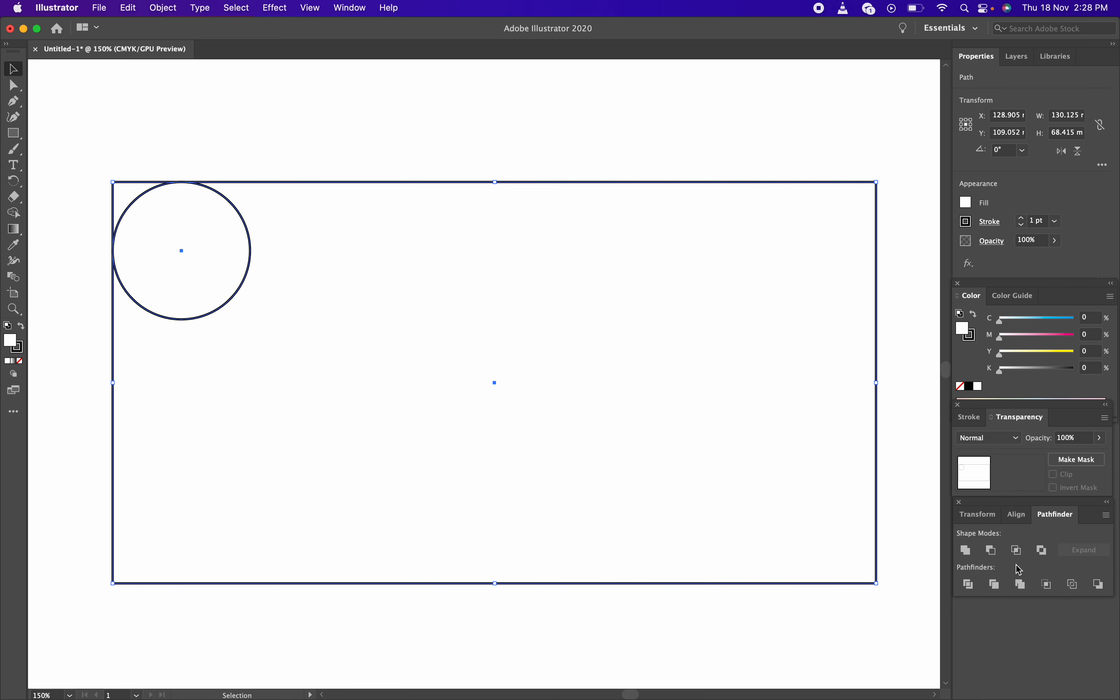
left_click(1022, 554)
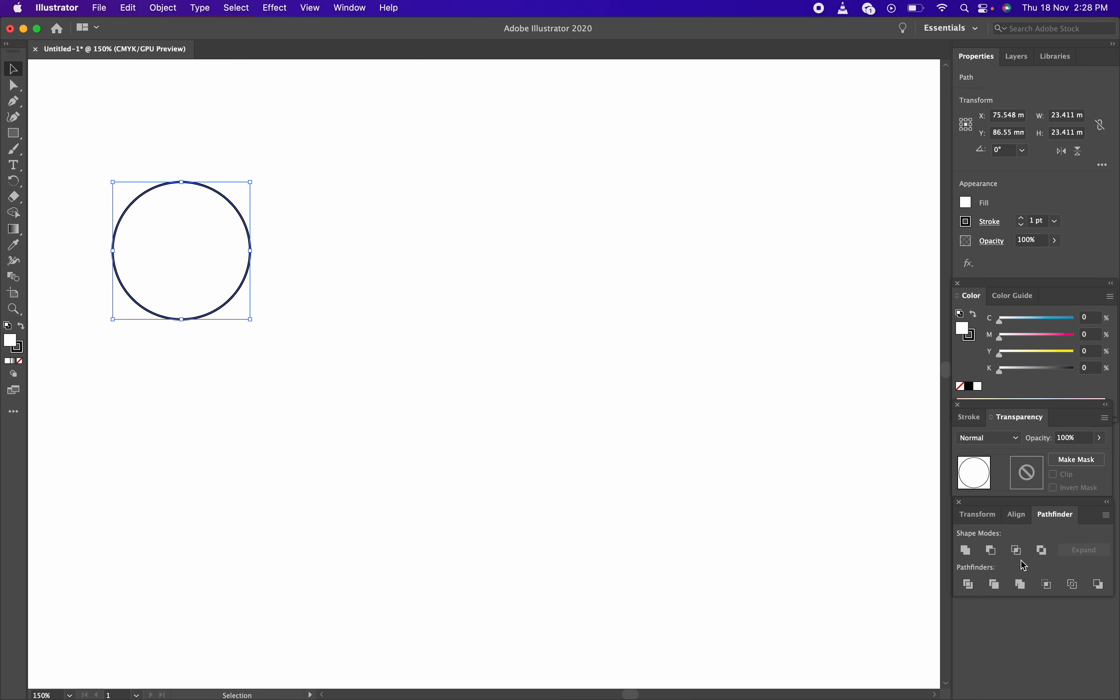
key("super+z")
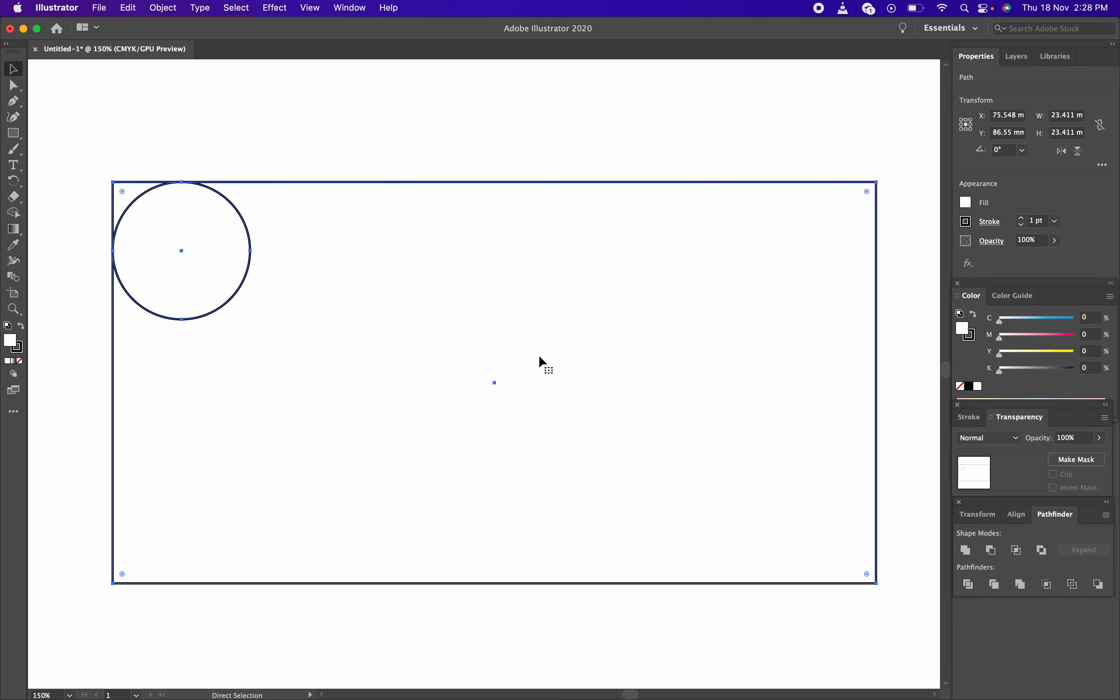
left_click(1034, 550)
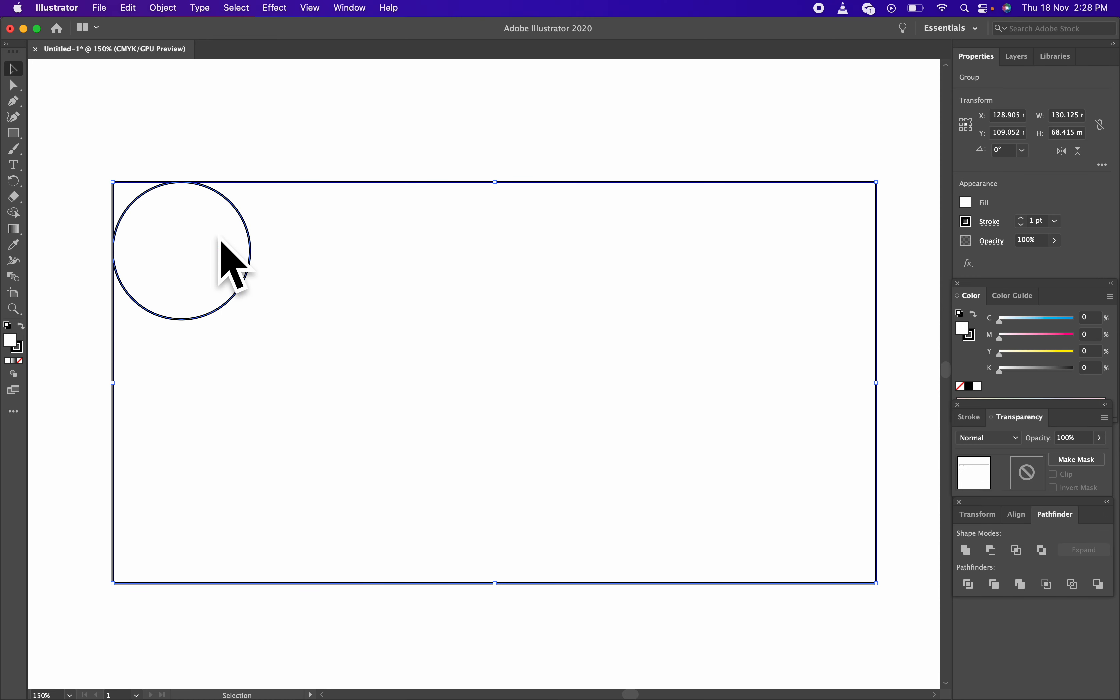
key("a")
left_click(287, 204)
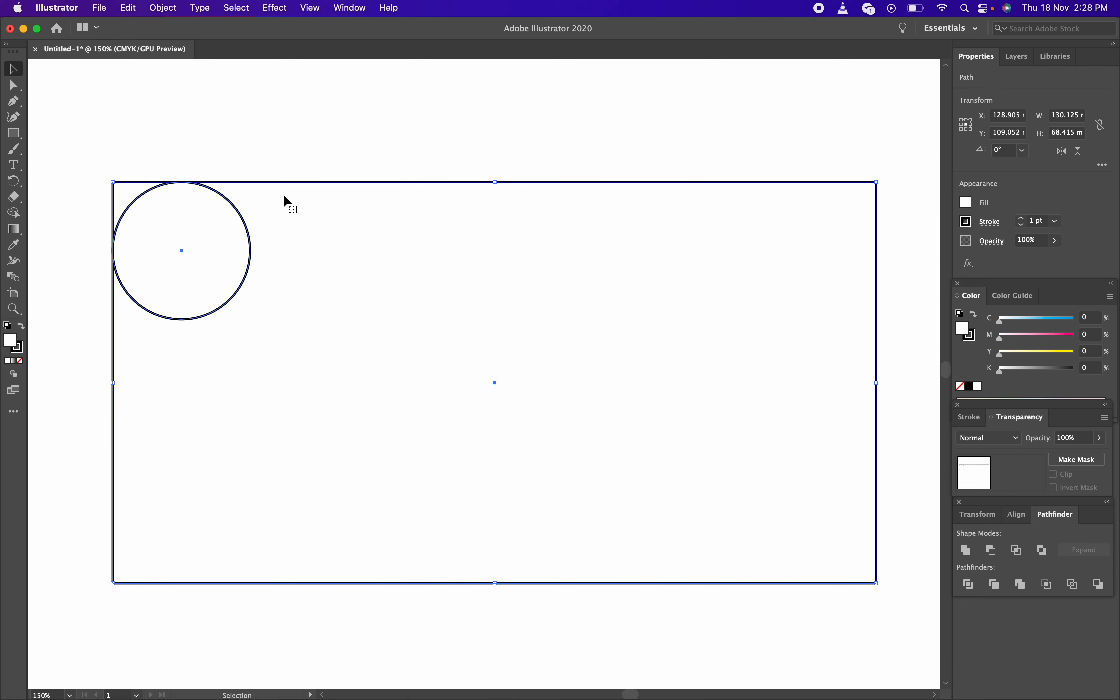
left_click(276, 157)
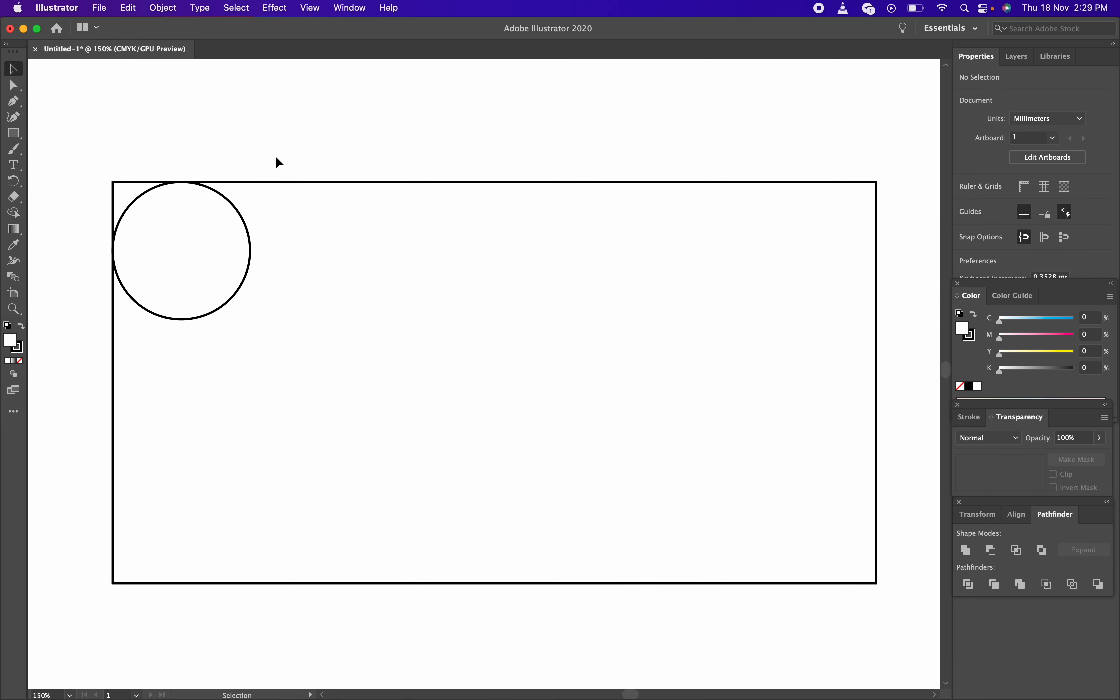
left_click_drag(227, 150, 366, 233)
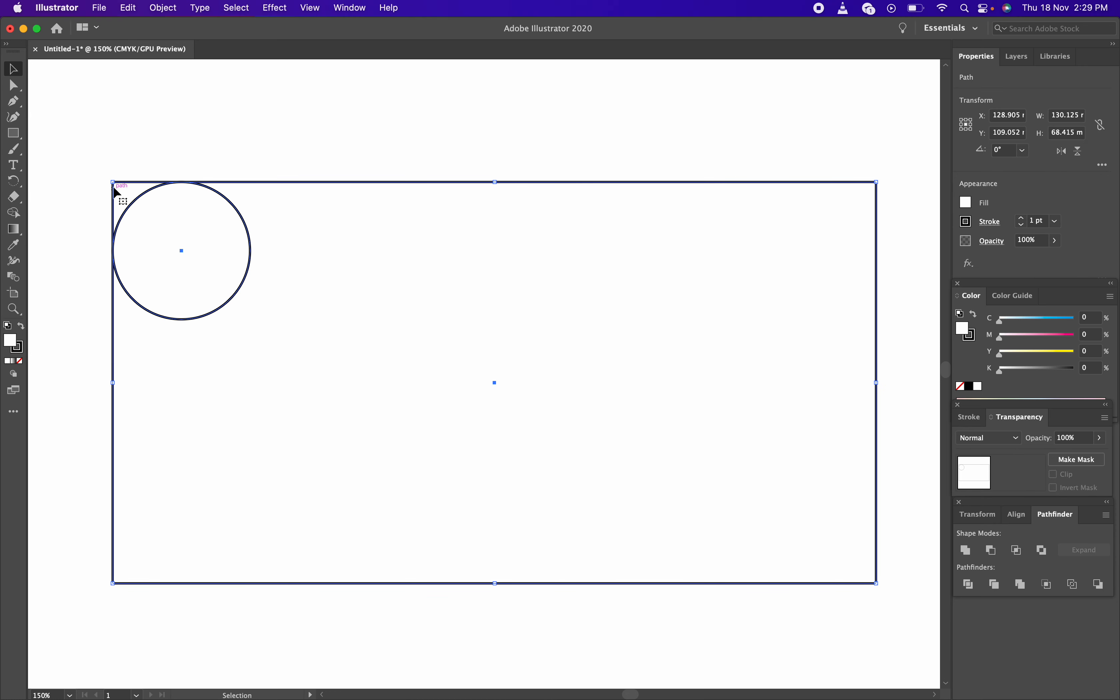
left_click(102, 203)
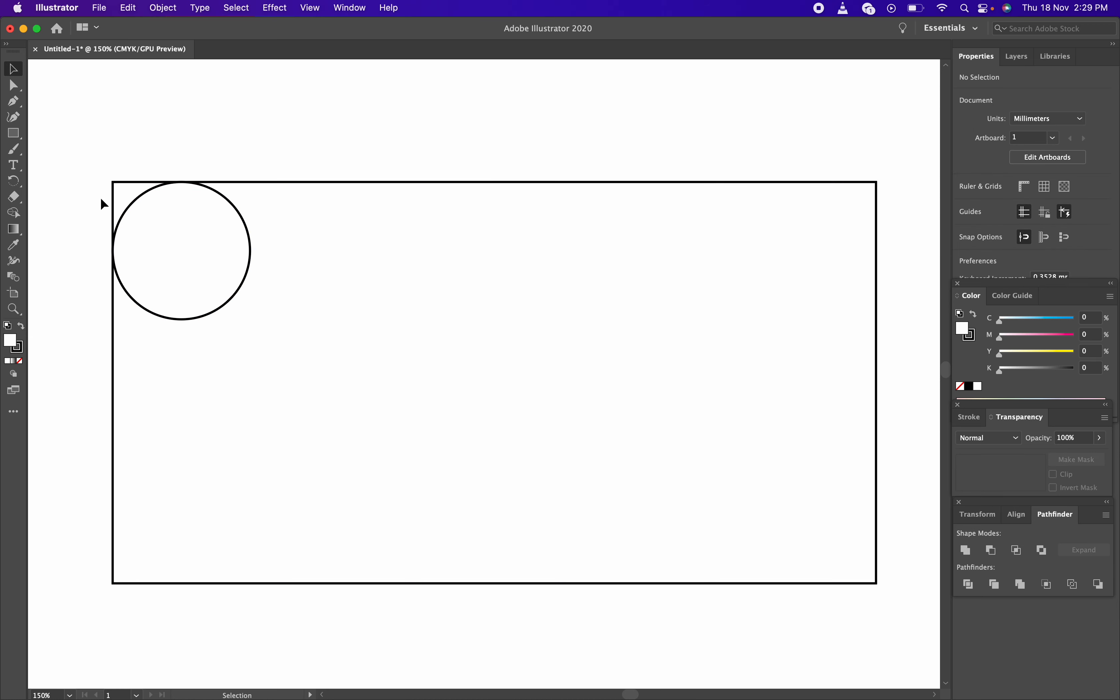
left_click(122, 181)
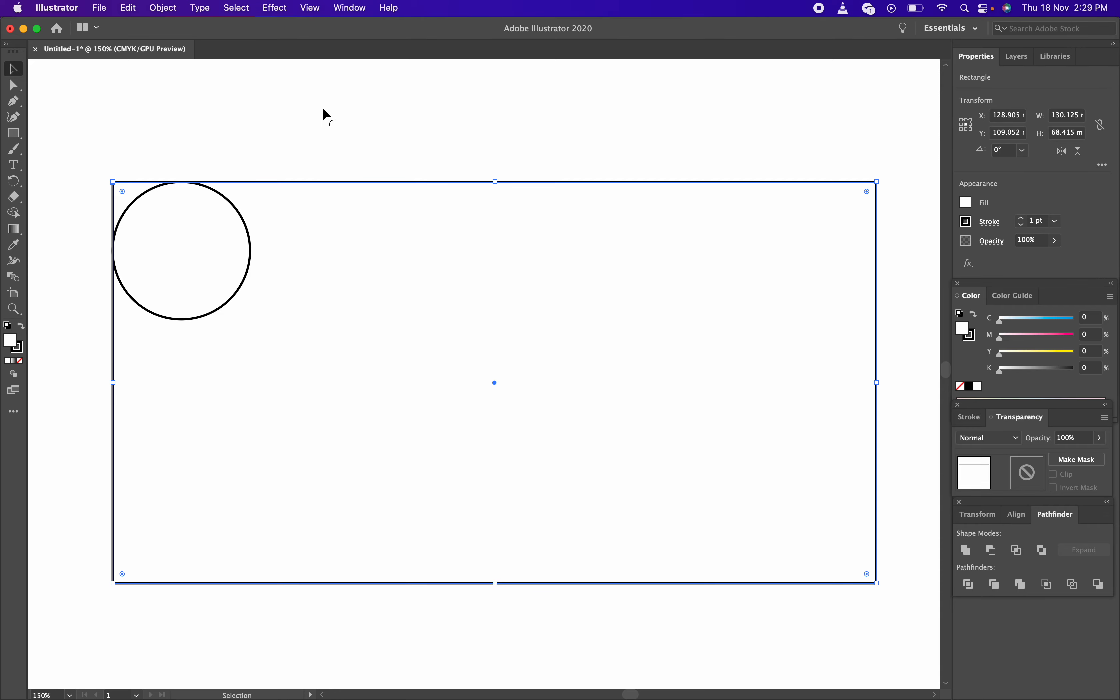
left_click(325, 119)
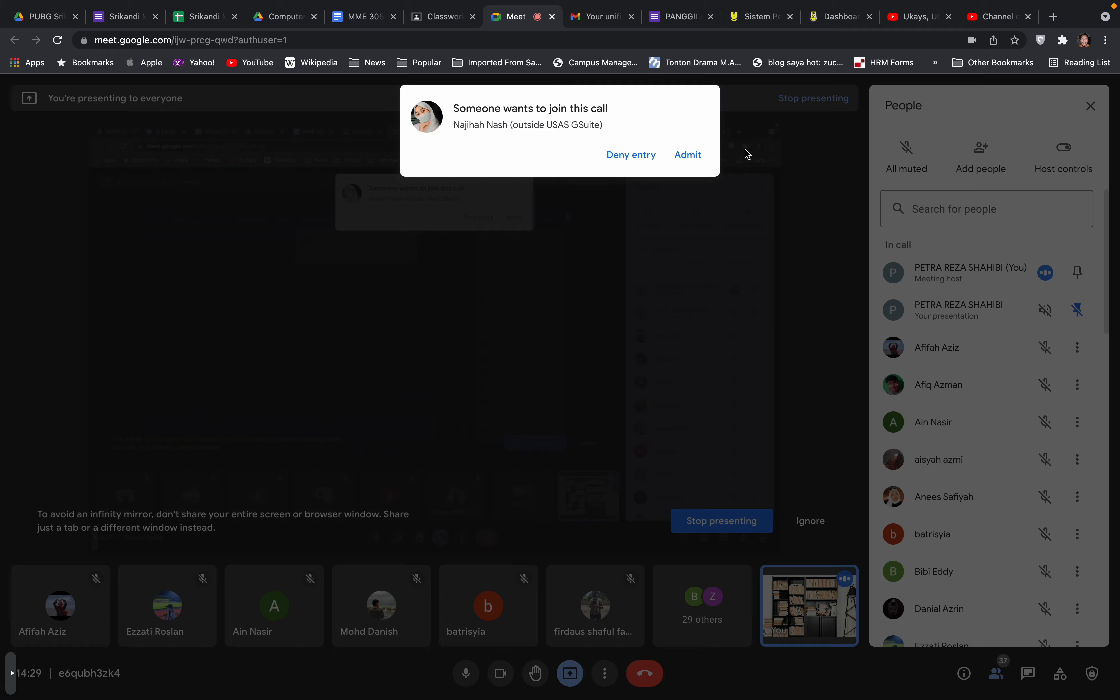
left_click(696, 153)
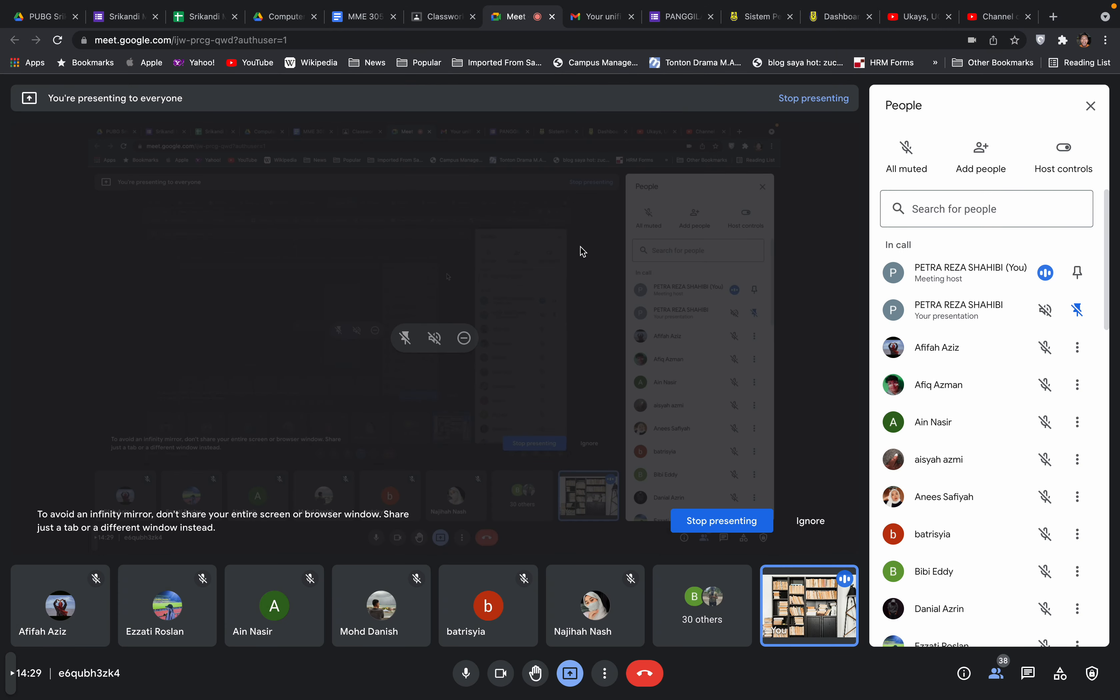
key("ctrl+Left")
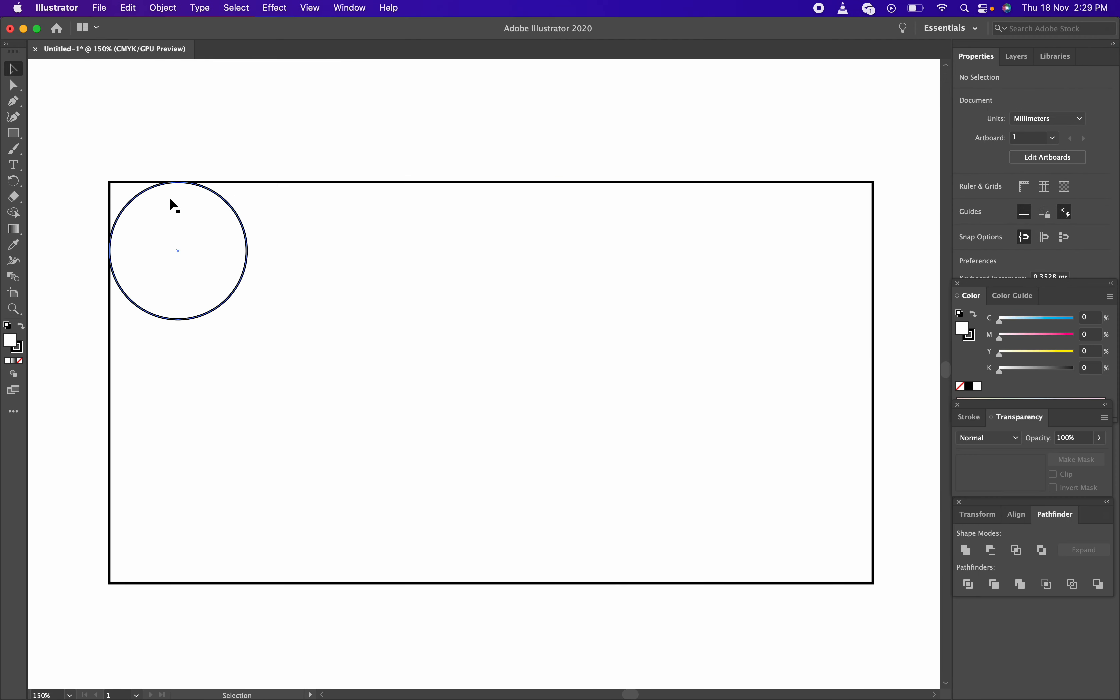
left_click(205, 197)
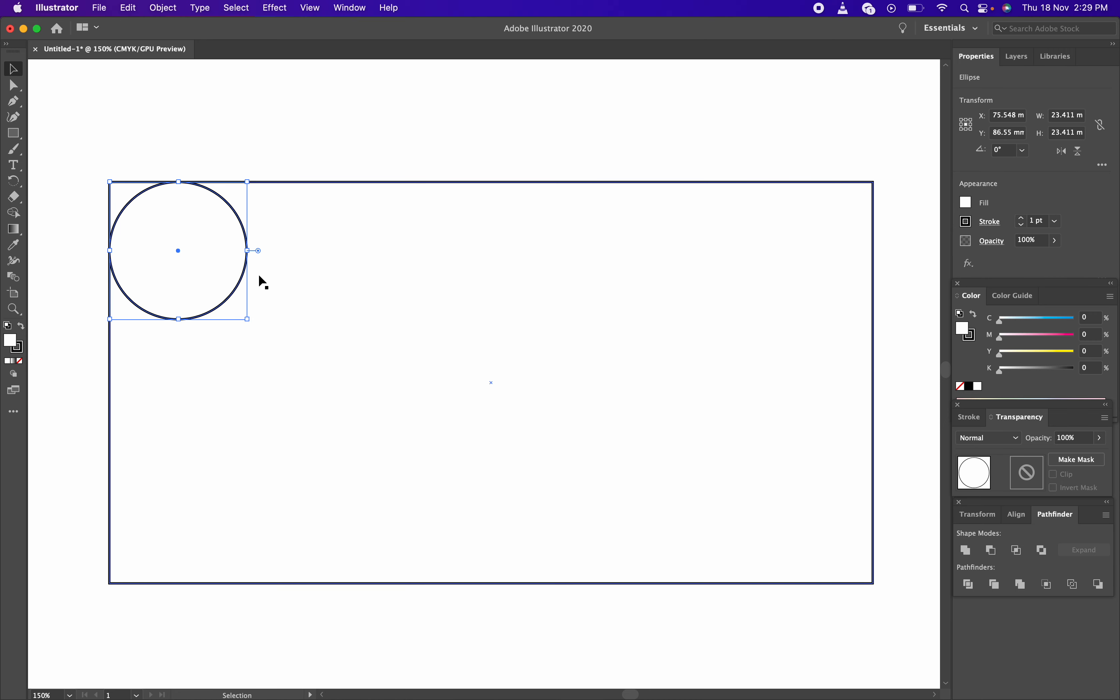
left_click(191, 165)
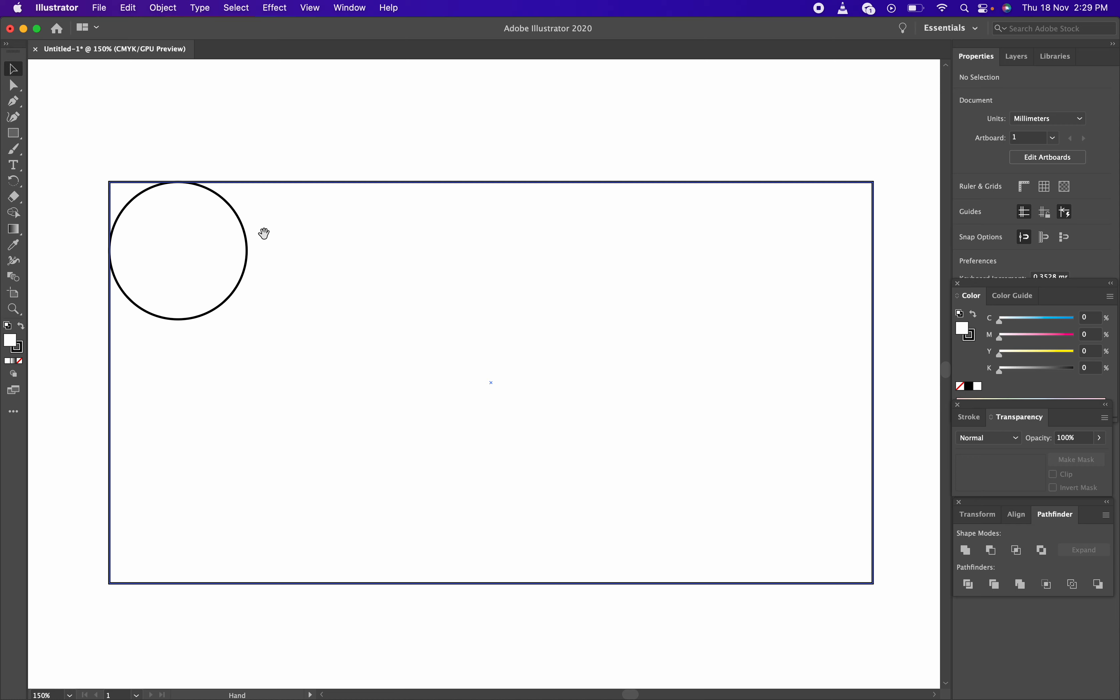
left_click_drag(262, 232, 350, 240)
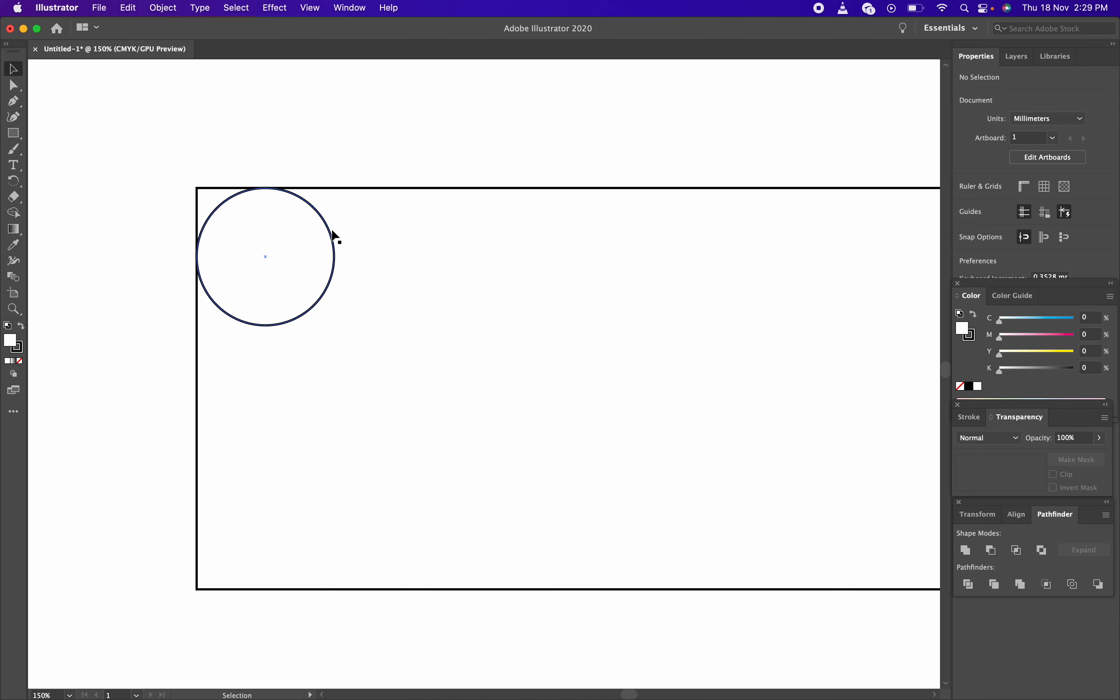
left_click_drag(331, 232, 265, 191)
left_click(380, 257)
left_click_drag(264, 244, 276, 225)
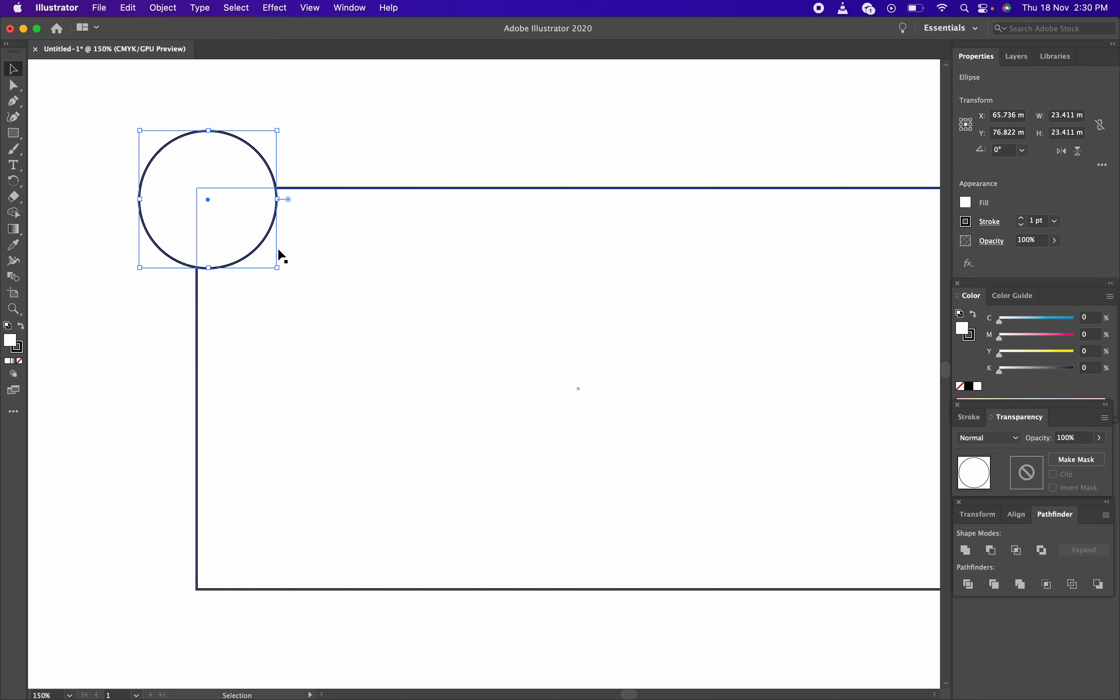
key("super+z")
key("super+z")
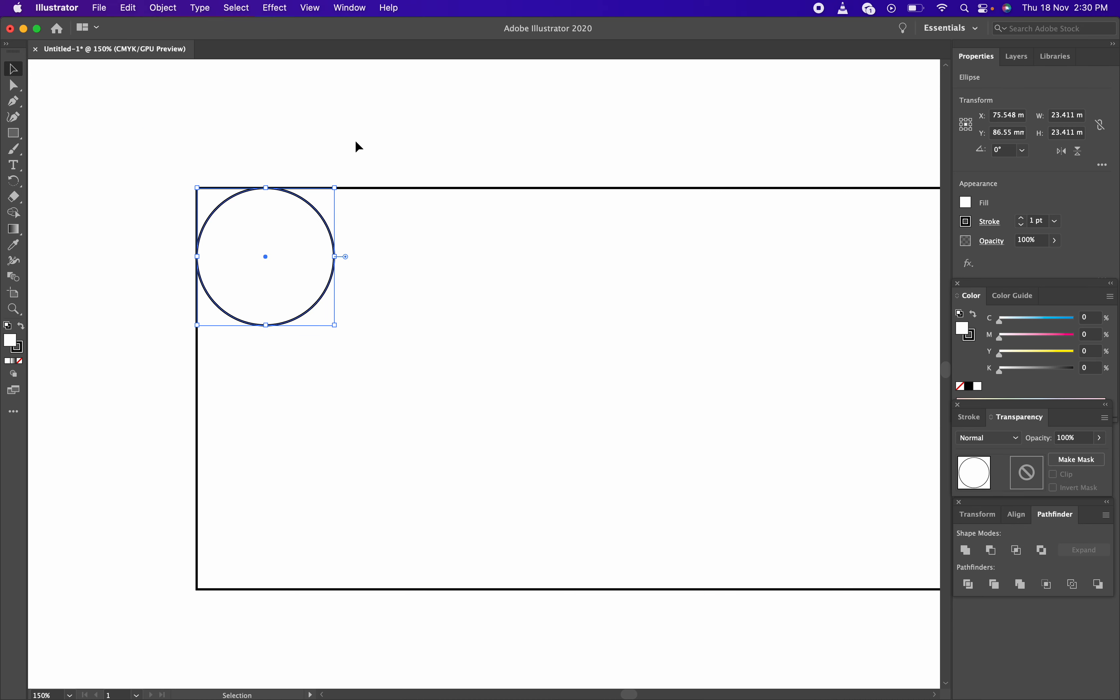
left_click(355, 142)
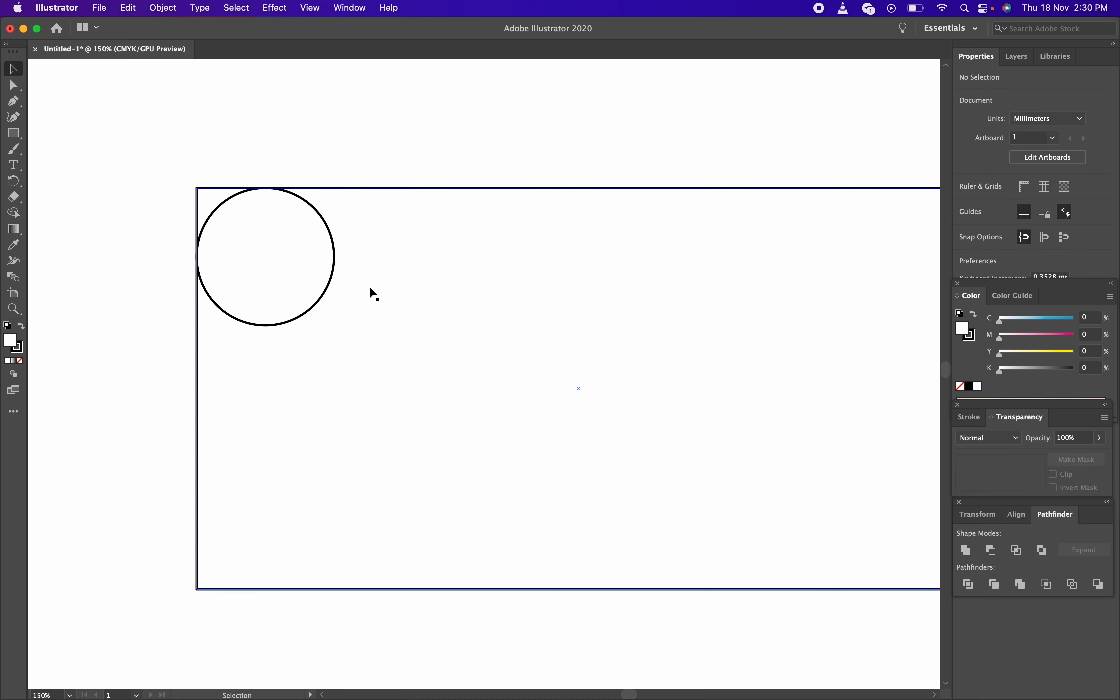
Place the circle in the top-left corner overhanging the left edge by 0.61 mm, then select both shapes
left_click(331, 290)
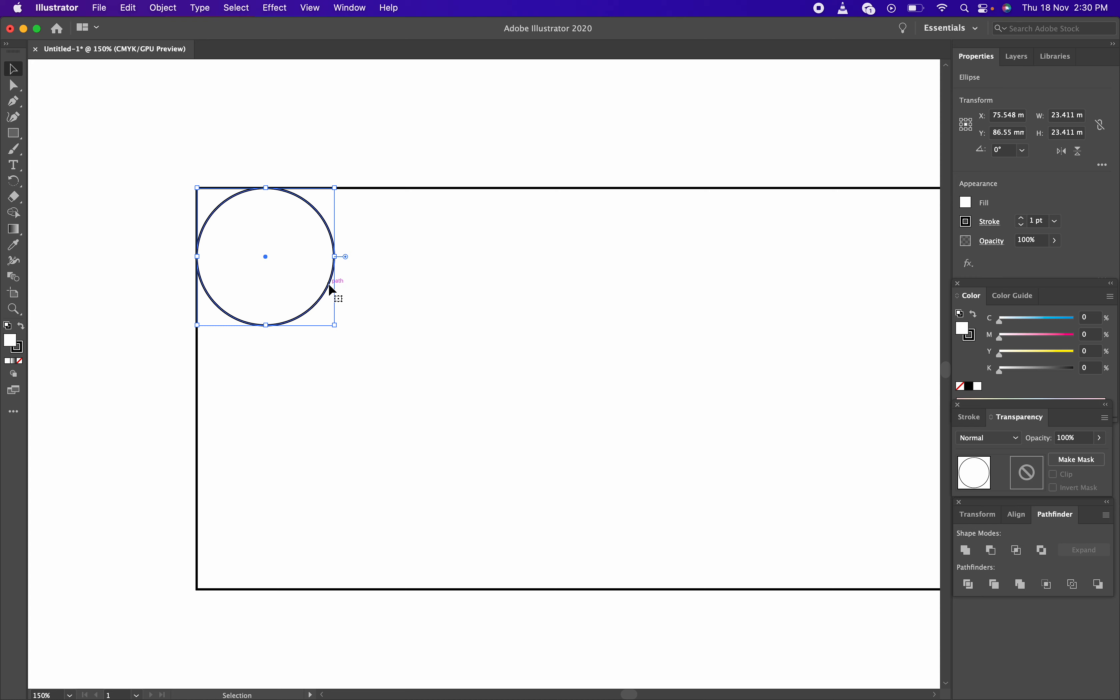
left_click_drag(328, 292, 308, 267)
left_click(428, 184)
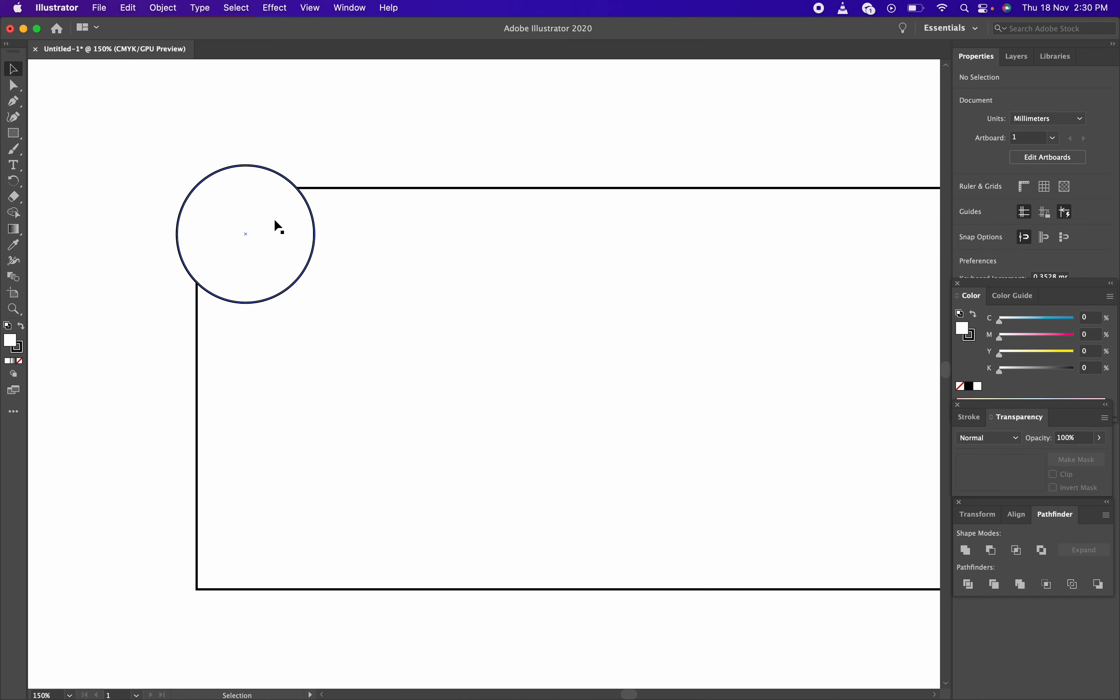
left_click_drag(297, 278, 318, 299)
left_click(378, 128)
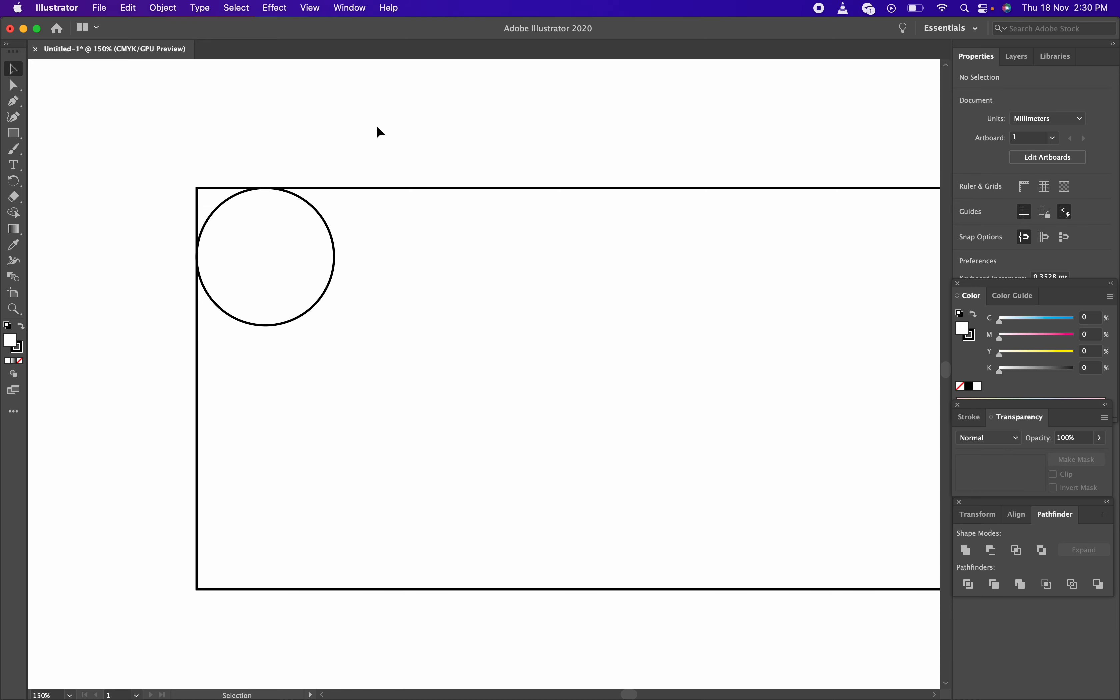
left_click(334, 276)
left_click_drag(332, 269, 323, 294)
left_click(351, 172)
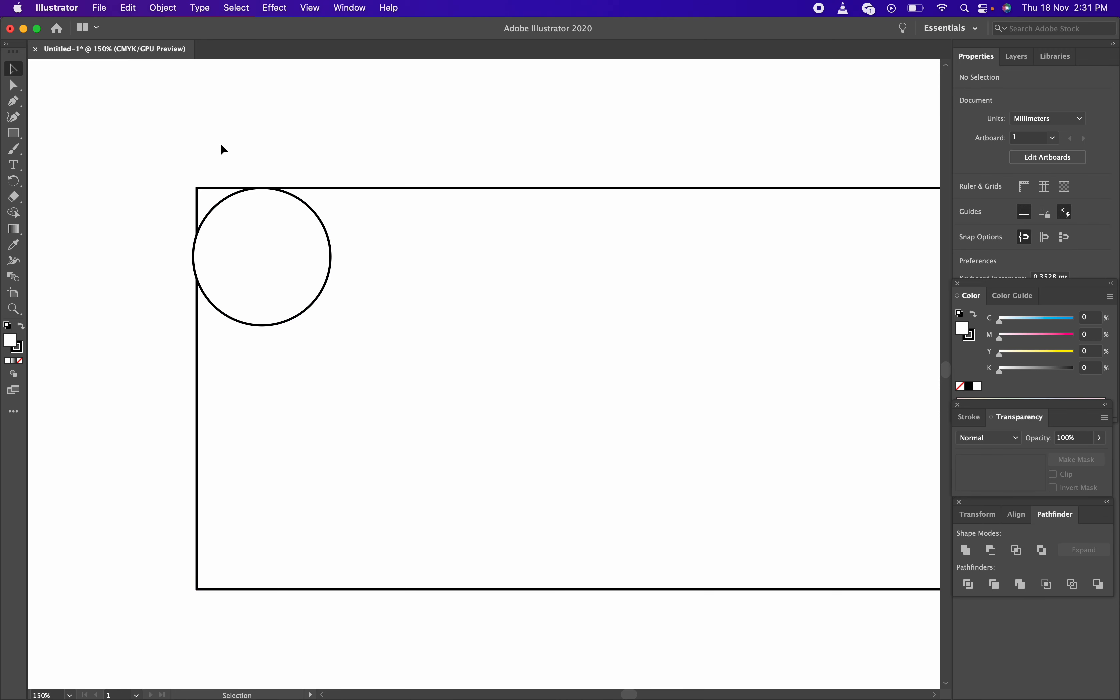
left_click_drag(193, 149, 397, 340)
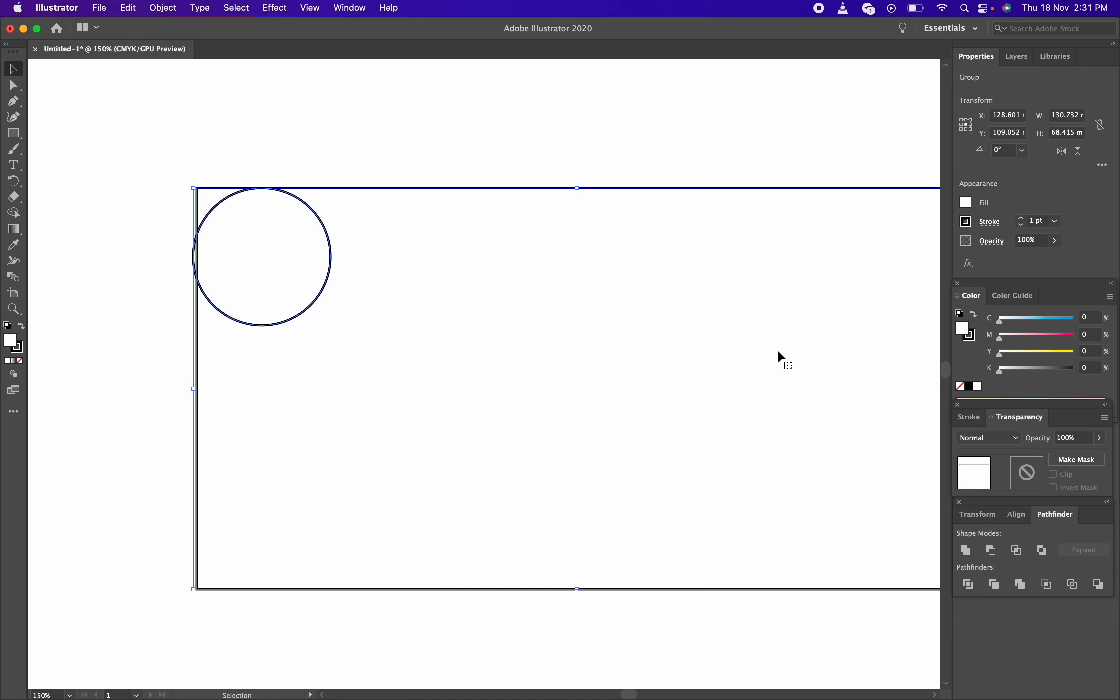
Apply Pathfinder Unite to the shapes, then undo it
left_click(966, 550)
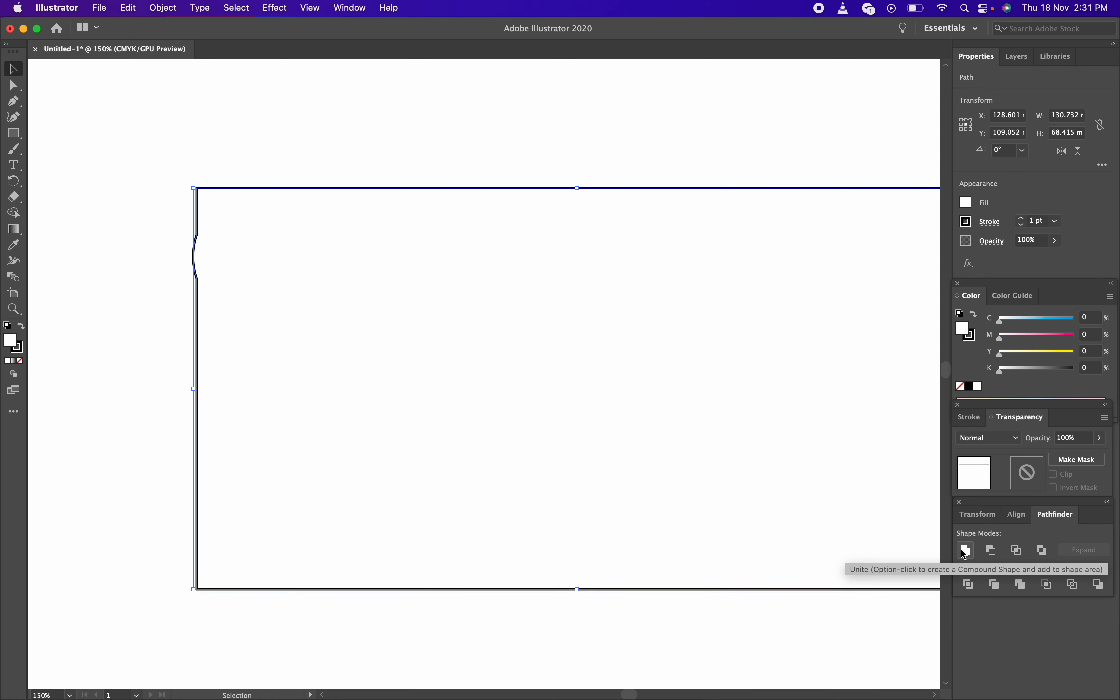
key("super+z")
left_click(456, 122)
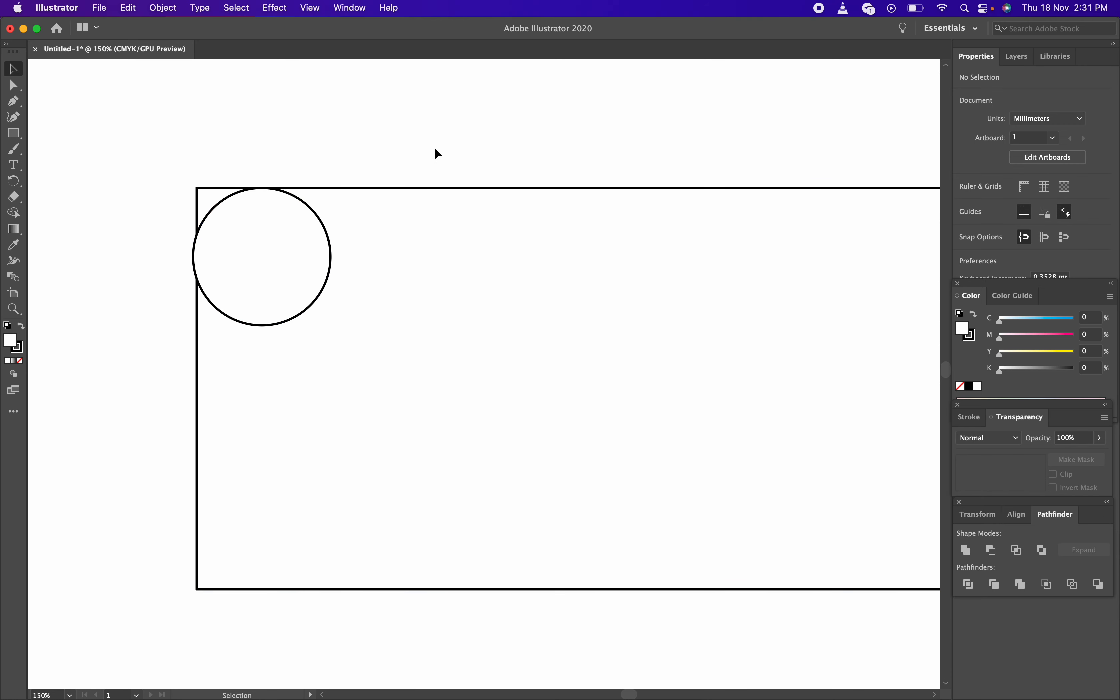
Centre the circle on the rectangle's top-left corner and select both shapes (138.683 × 77.882 mm)
left_click(318, 218)
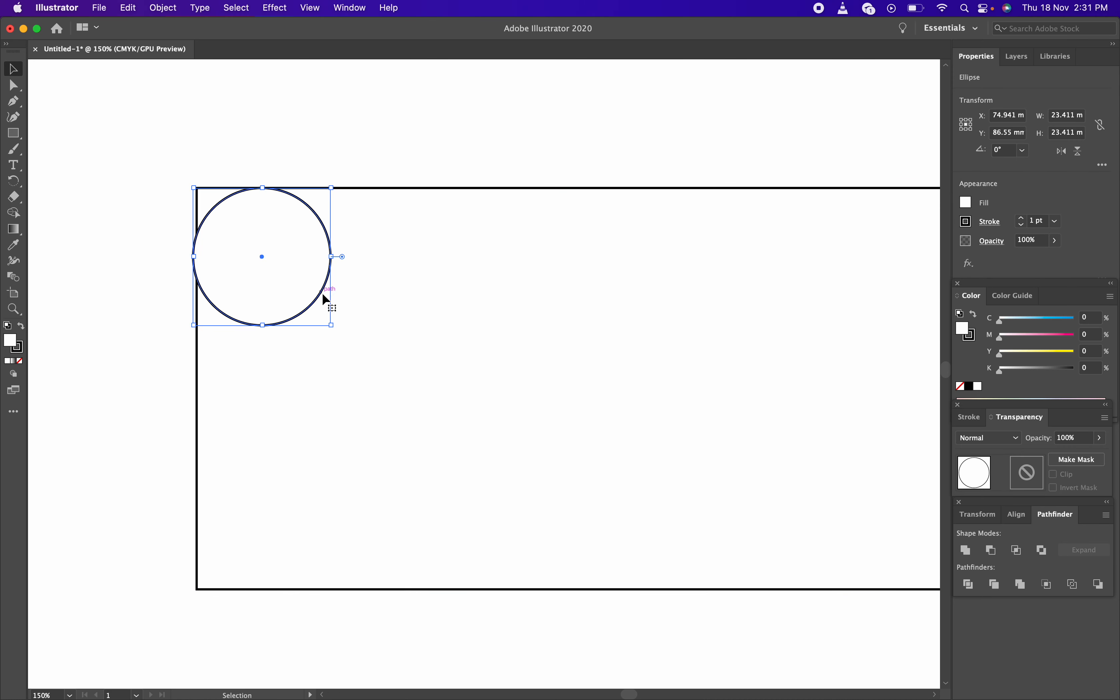
left_click_drag(326, 293, 280, 253)
left_click(320, 174)
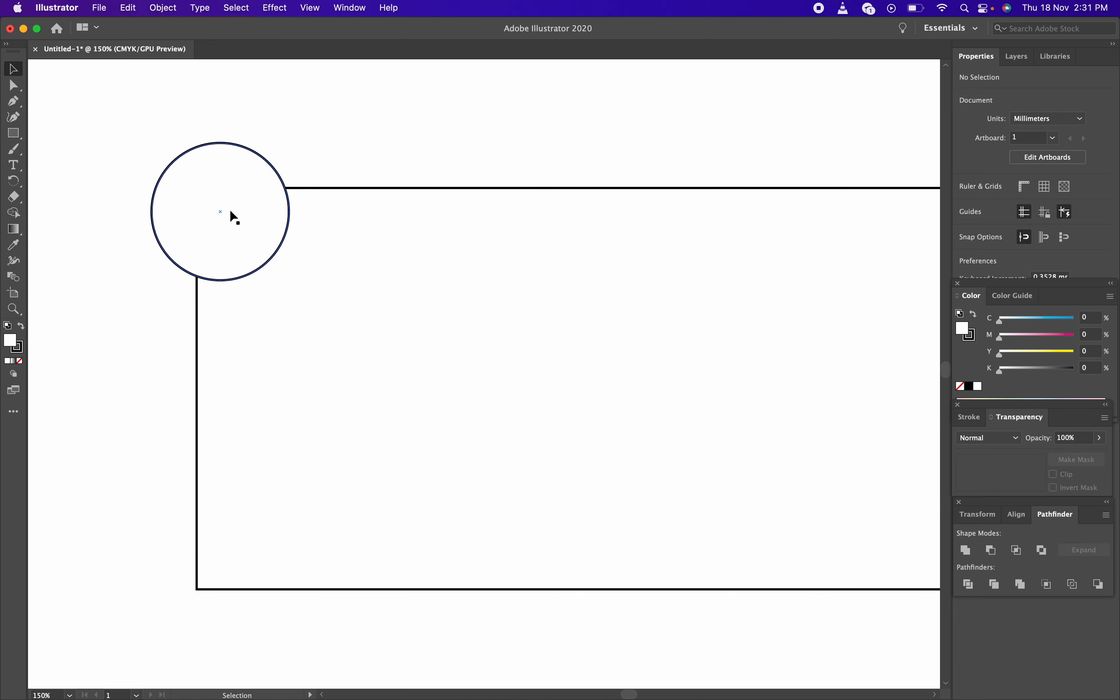
left_click(255, 225)
left_click_drag(266, 260, 261, 251)
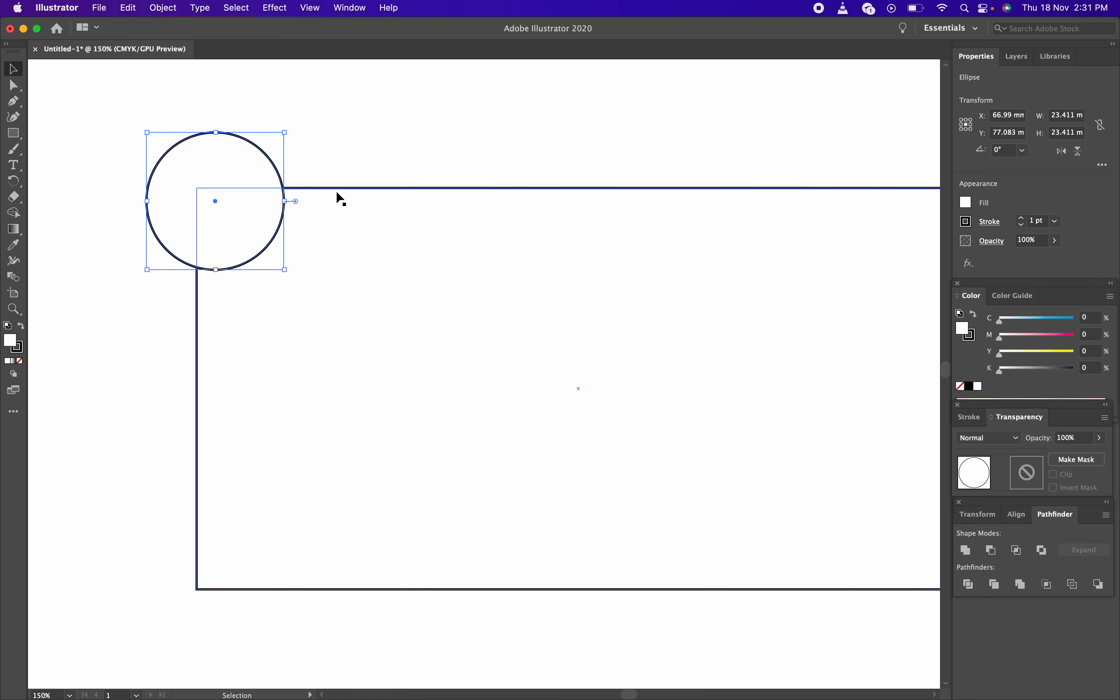
left_click(415, 130)
left_click(201, 209)
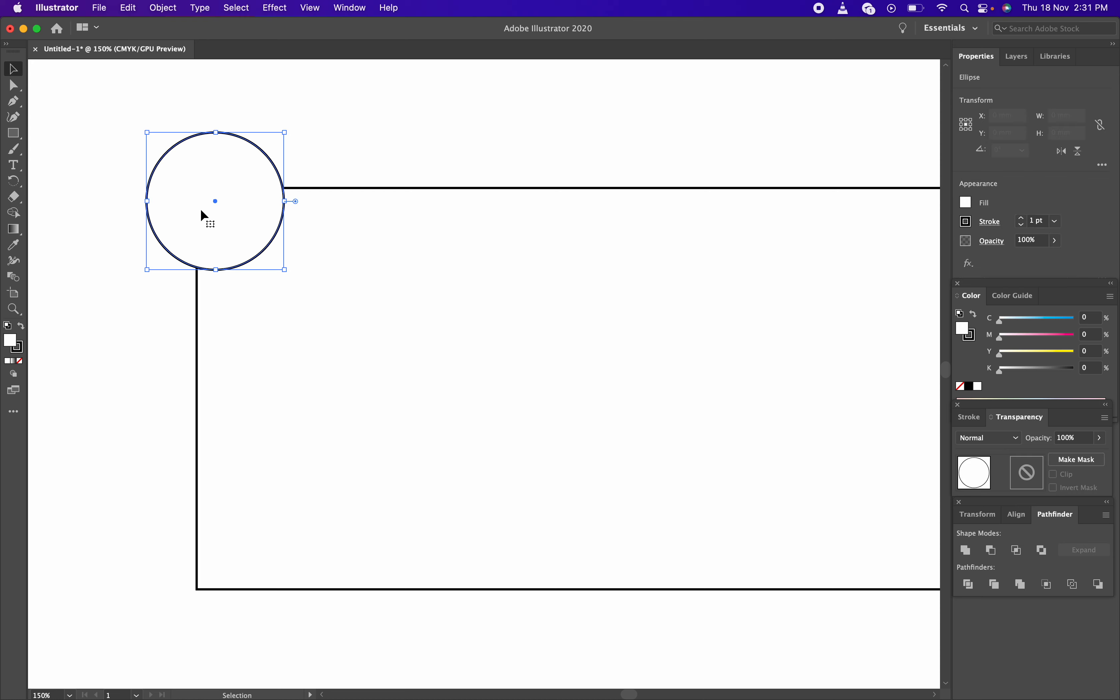
left_click_drag(110, 79, 724, 389)
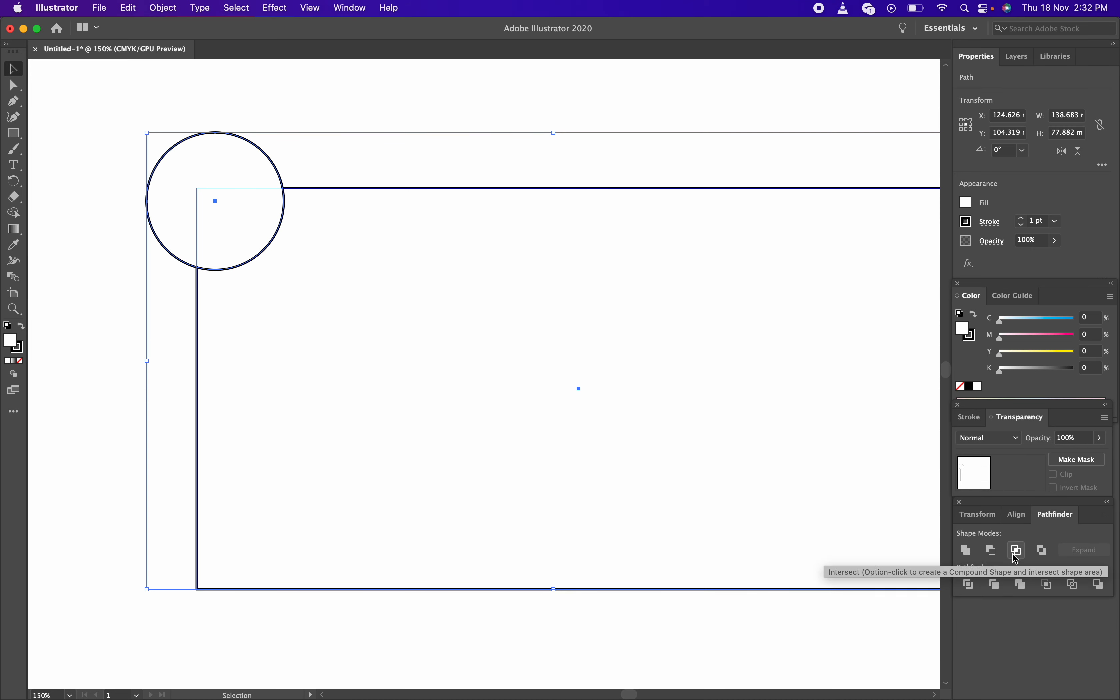
left_click(965, 551)
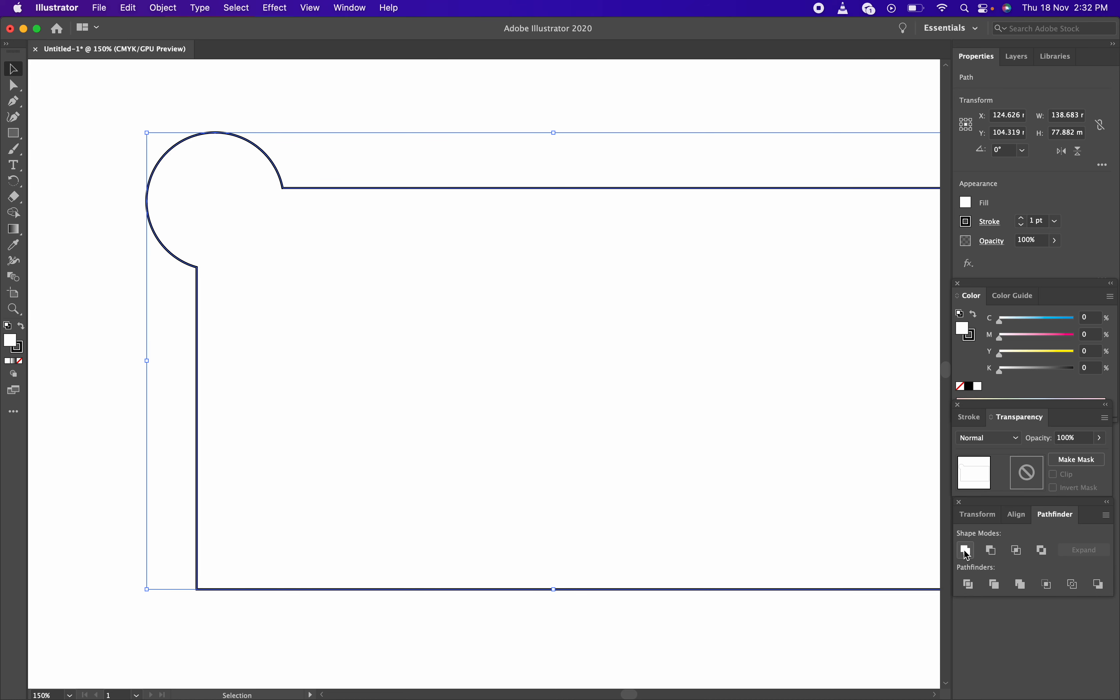
left_click(663, 88)
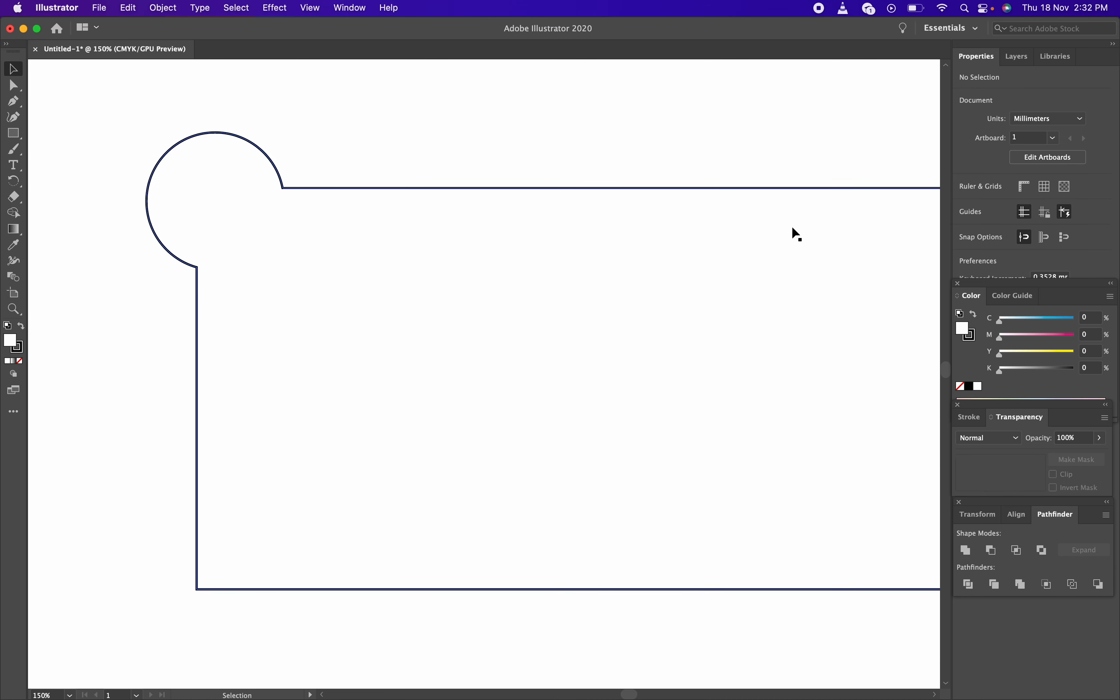
key("space")
left_click_drag(787, 228, 705, 223)
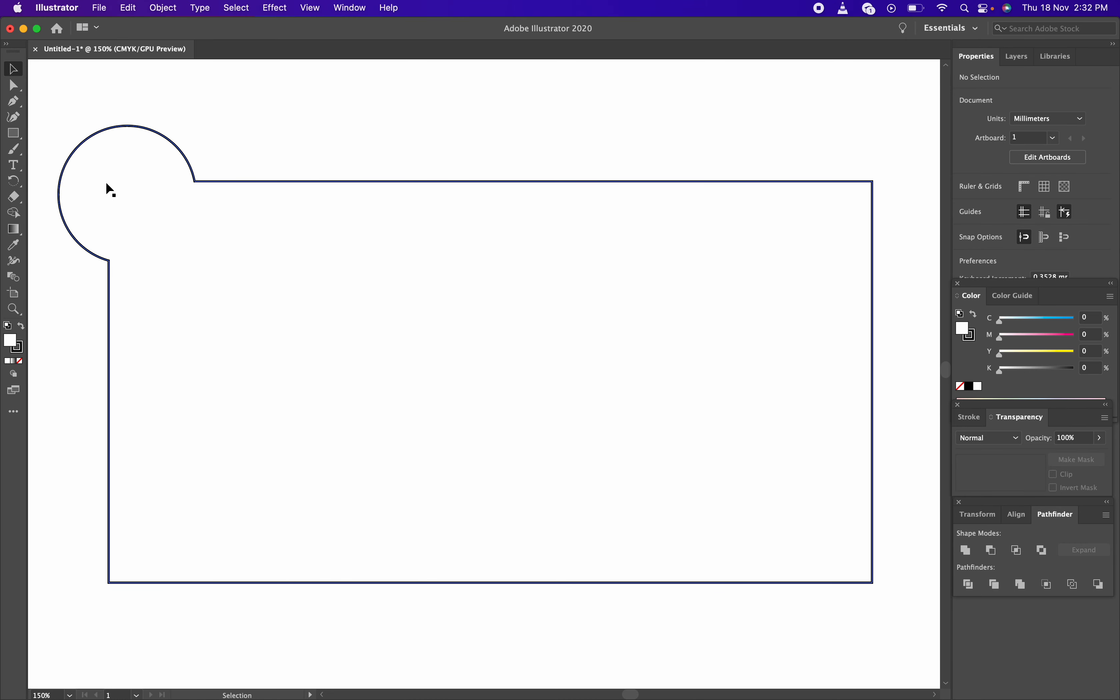
left_click(136, 168)
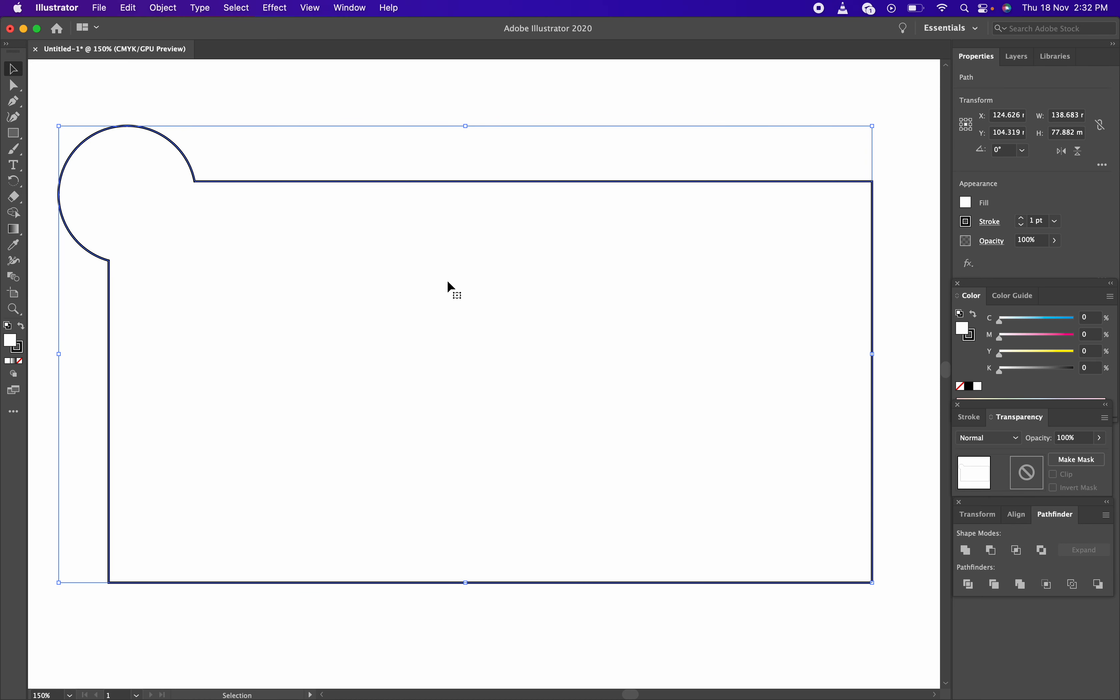
left_click(886, 238)
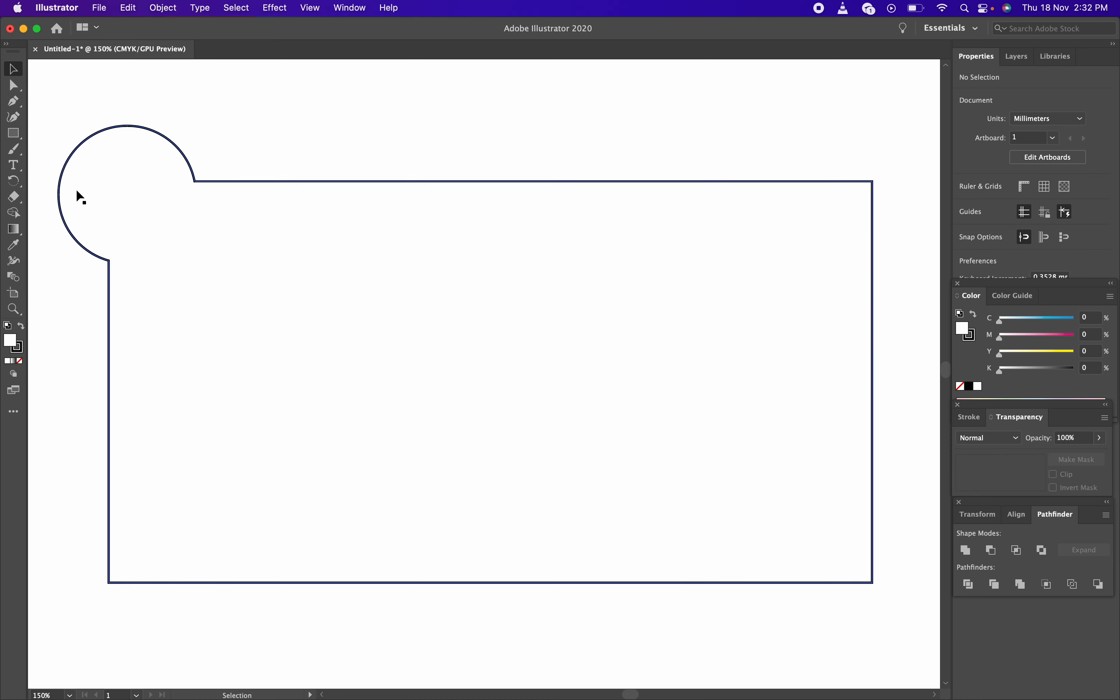
Undo the Unite and delete the circle
key("super+z")
left_click(164, 226)
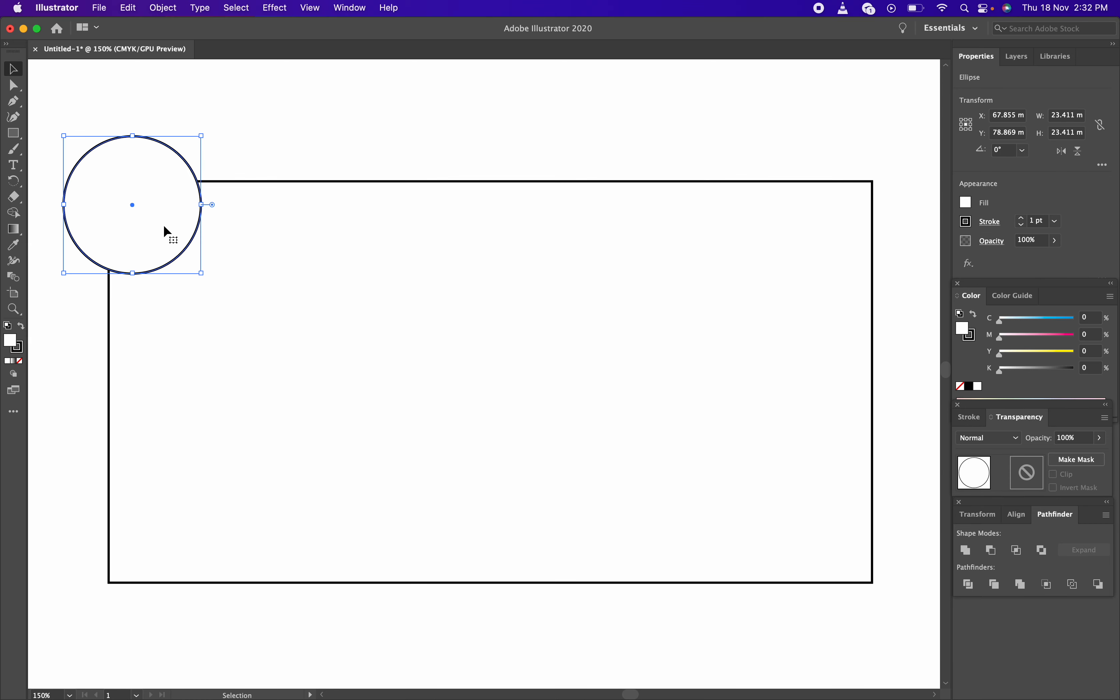
key("BackSpace")
With the Pen tool, draw a curve from the rectangle's left edge to its top edge
key("p")
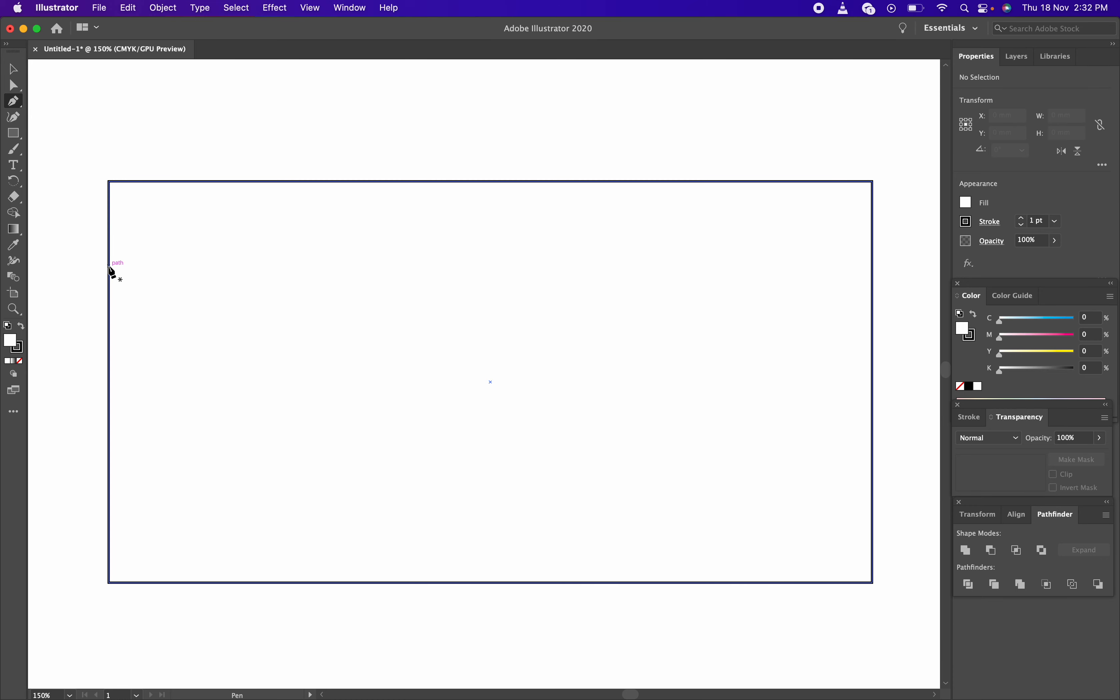
left_click(109, 266)
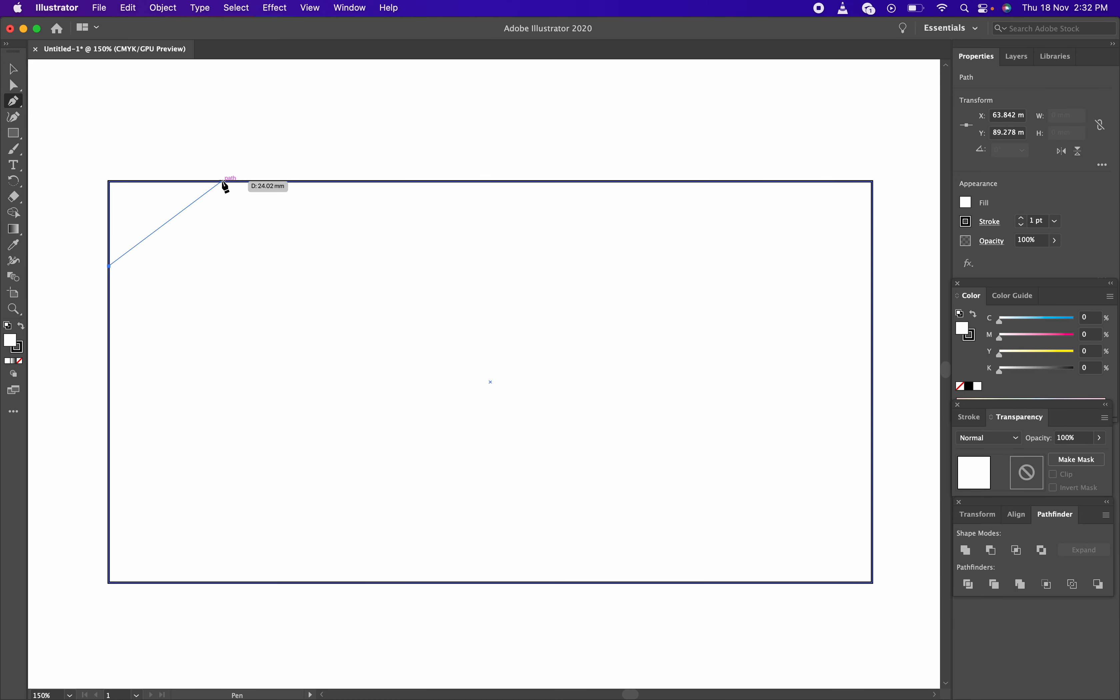
left_click_drag(224, 182, 356, 194)
left_click_drag(344, 192, 313, 192)
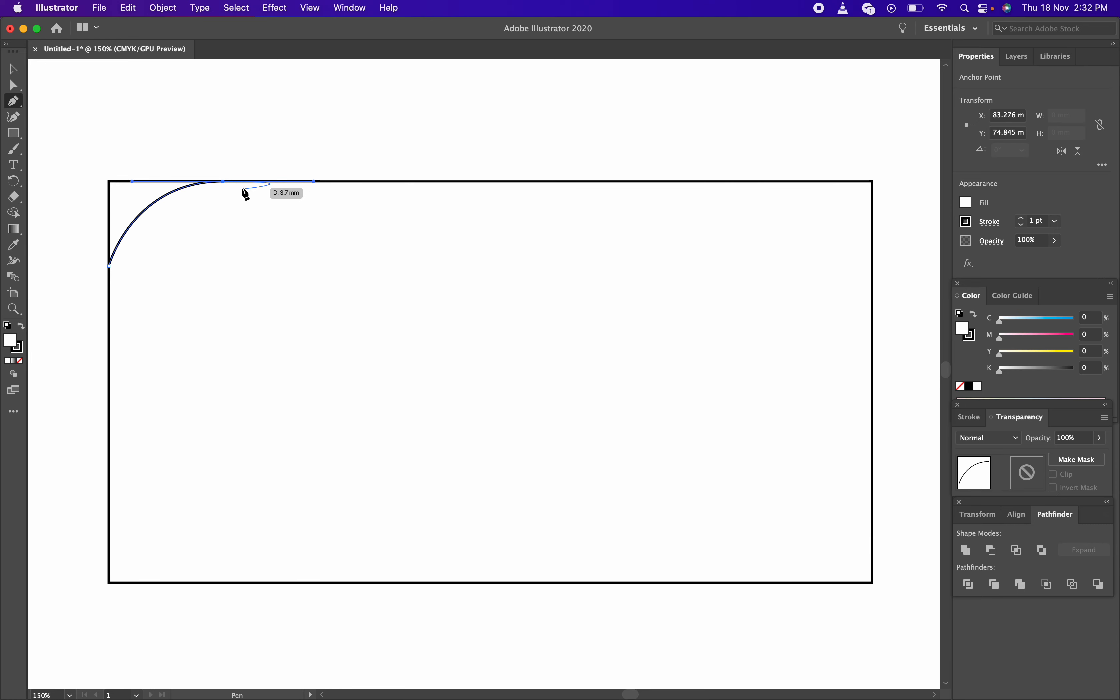
left_click(224, 181)
Close the shape with points outside the corner, then select it together with the rectangle
left_click(322, 160)
left_click(132, 134)
left_click(93, 154)
left_click(93, 189)
left_click(84, 228)
left_click(83, 254)
left_click(109, 266)
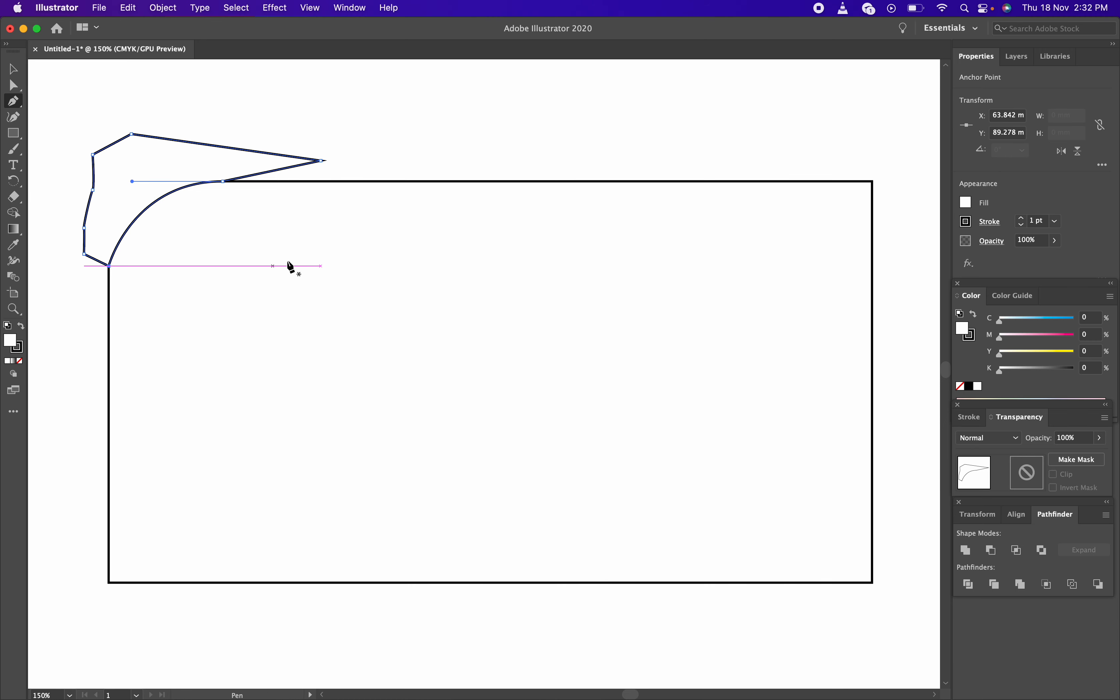
key("v")
left_click_drag(393, 117, 84, 416)
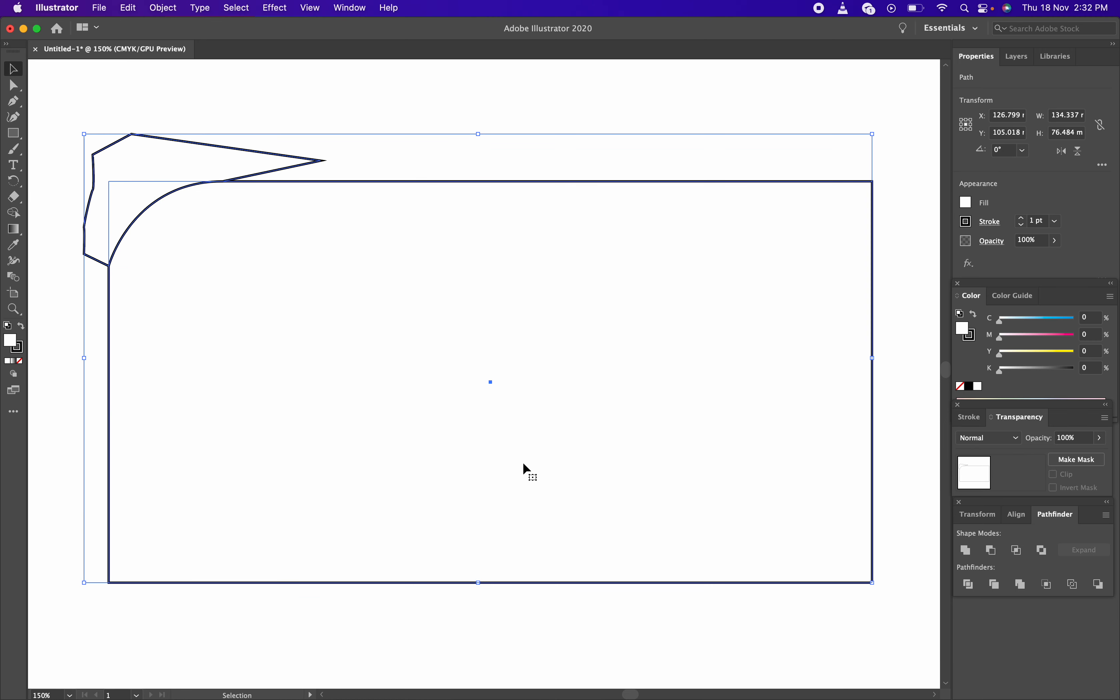
Apply Pathfinder Minus Front to round the corner, inspect it, then undo
left_click(992, 552)
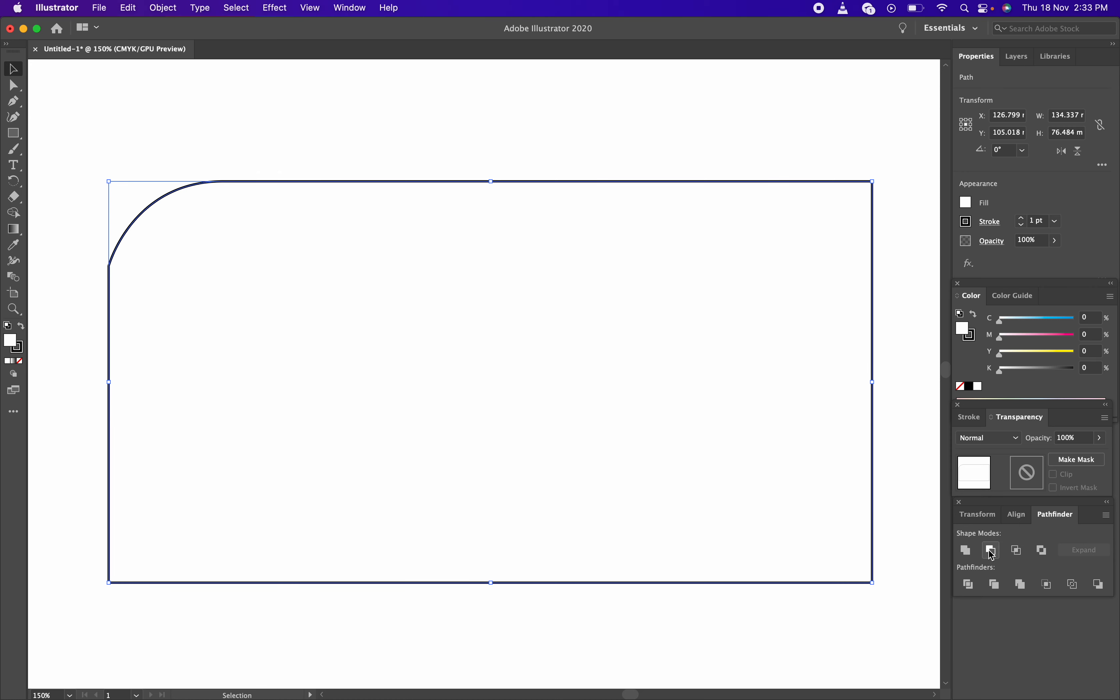
left_click(518, 83)
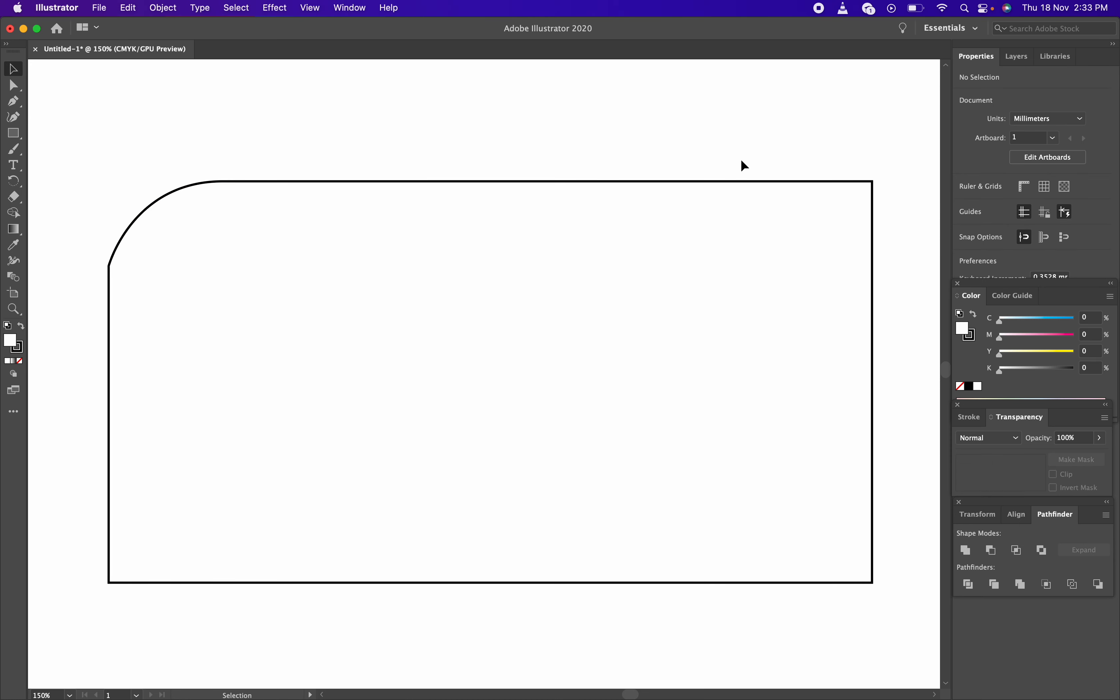
key("super+z")
key("super+z")
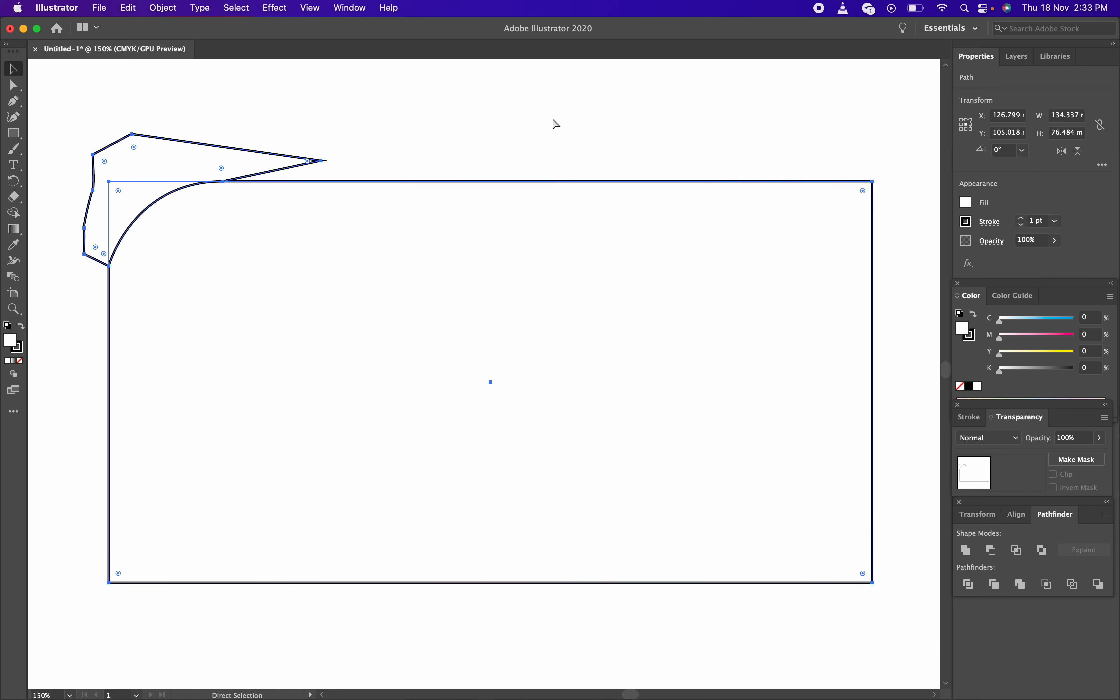
Select the pen-drawn shape on its own and delete it
left_click(429, 138)
left_click(325, 161)
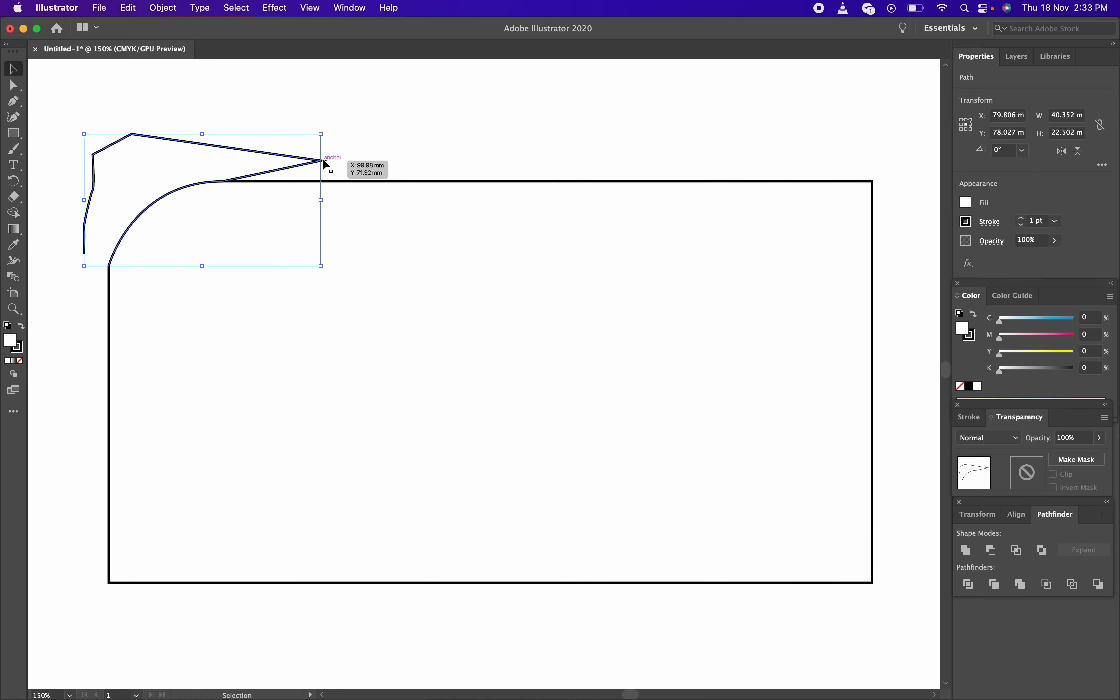
key("Delete")
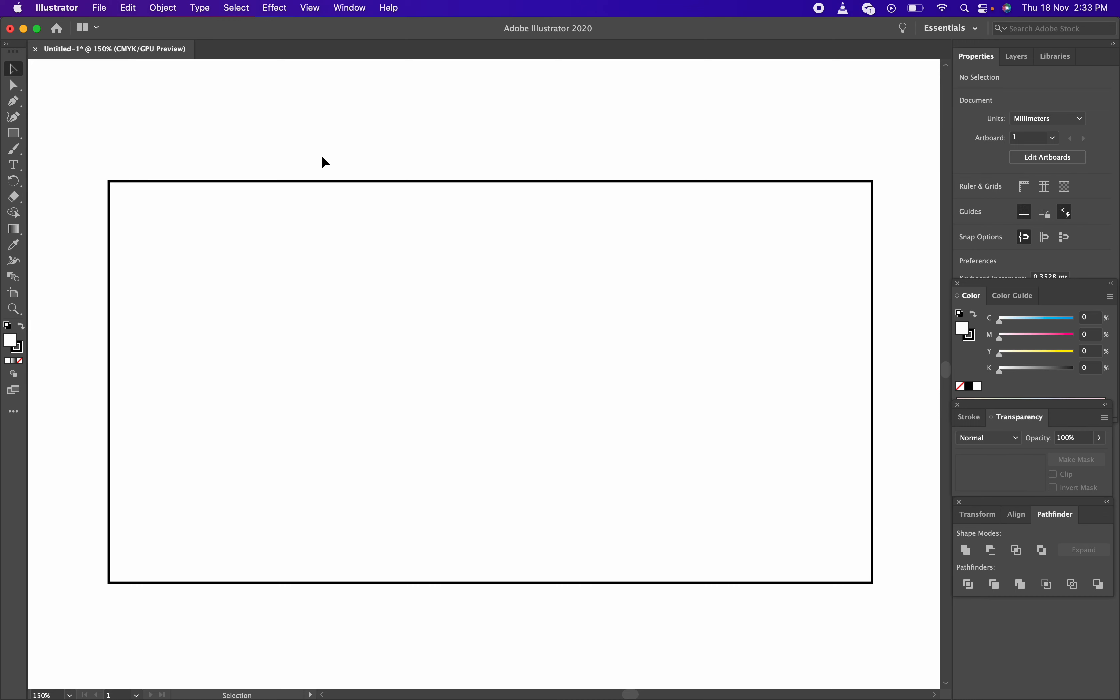
Draw a Pen curve from the rectangle's left edge to a handle-dragged anchor on its top edge, then swipe to Meet
left_click(13, 133)
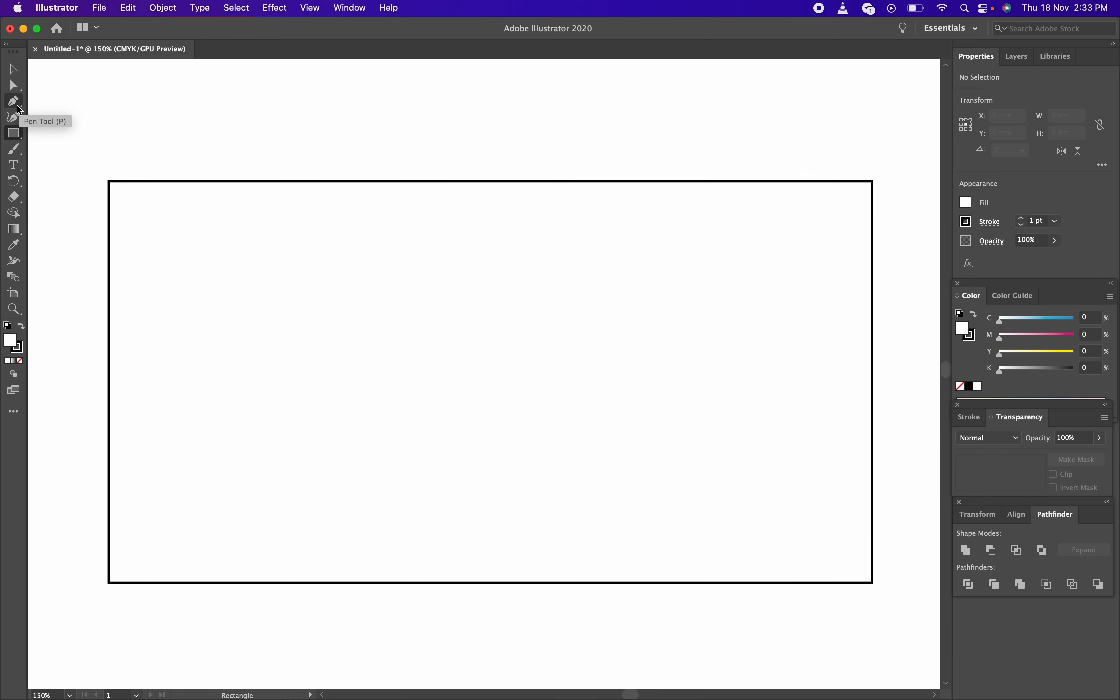
left_click(19, 110)
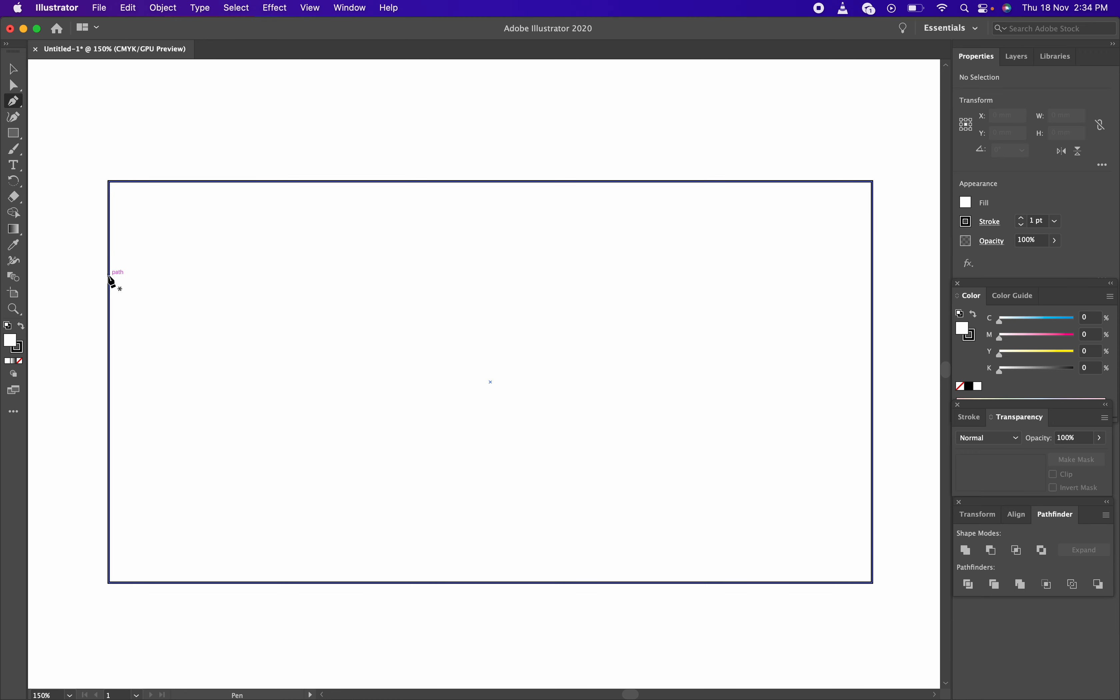
left_click(109, 276)
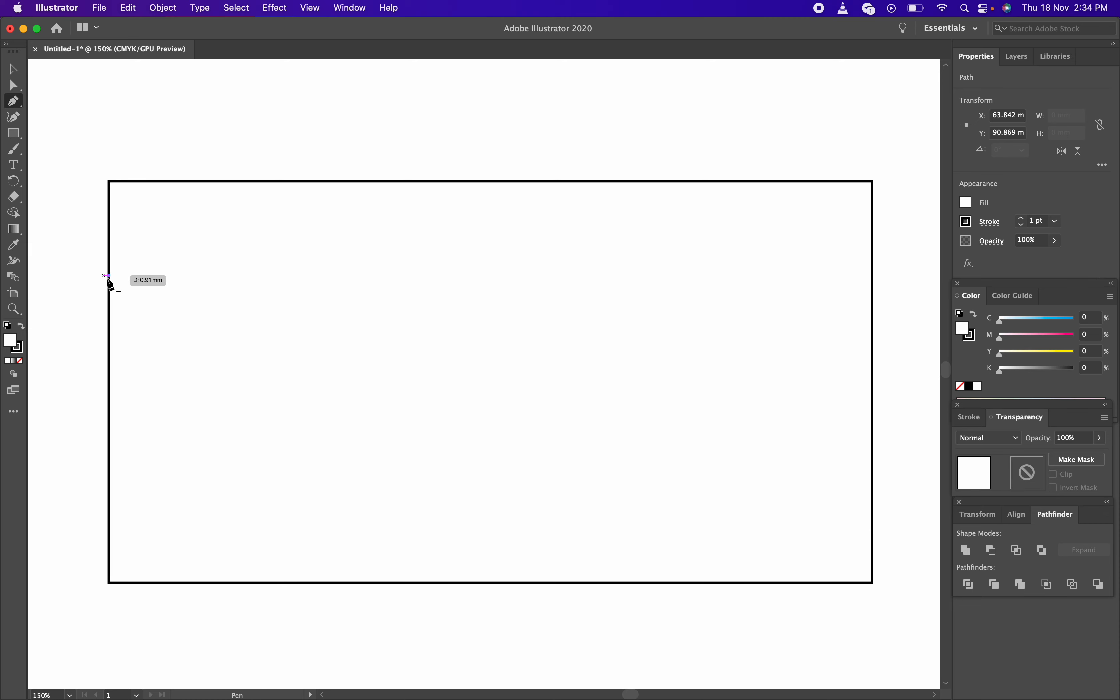
left_click(108, 276)
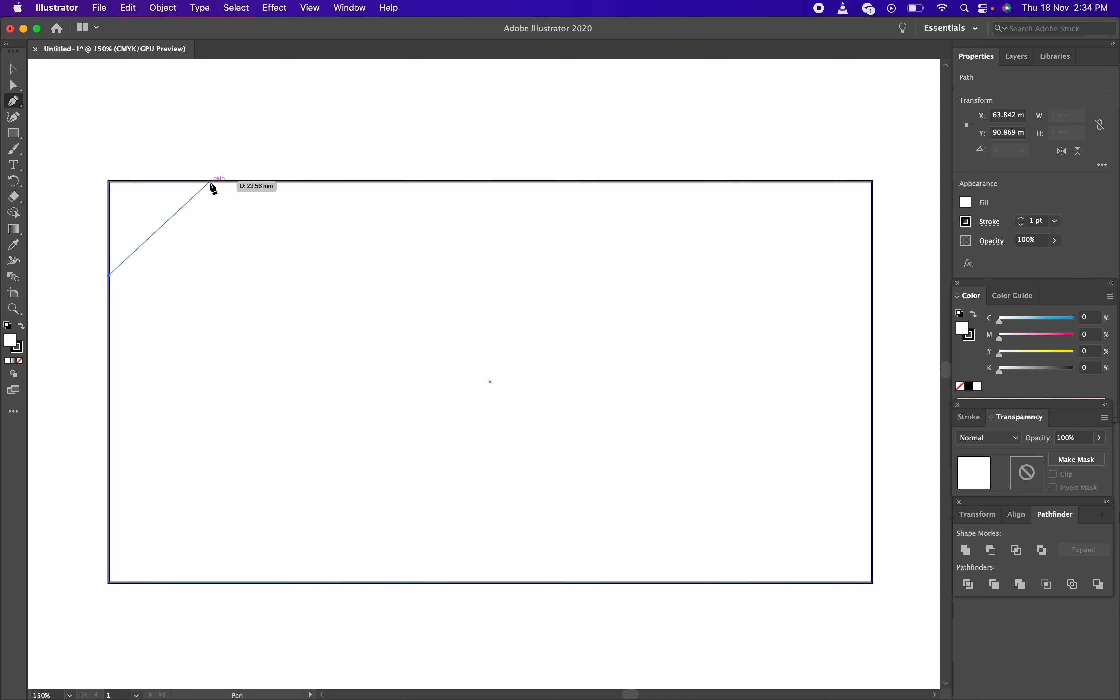
left_click(210, 181)
left_click_drag(210, 182, 305, 181)
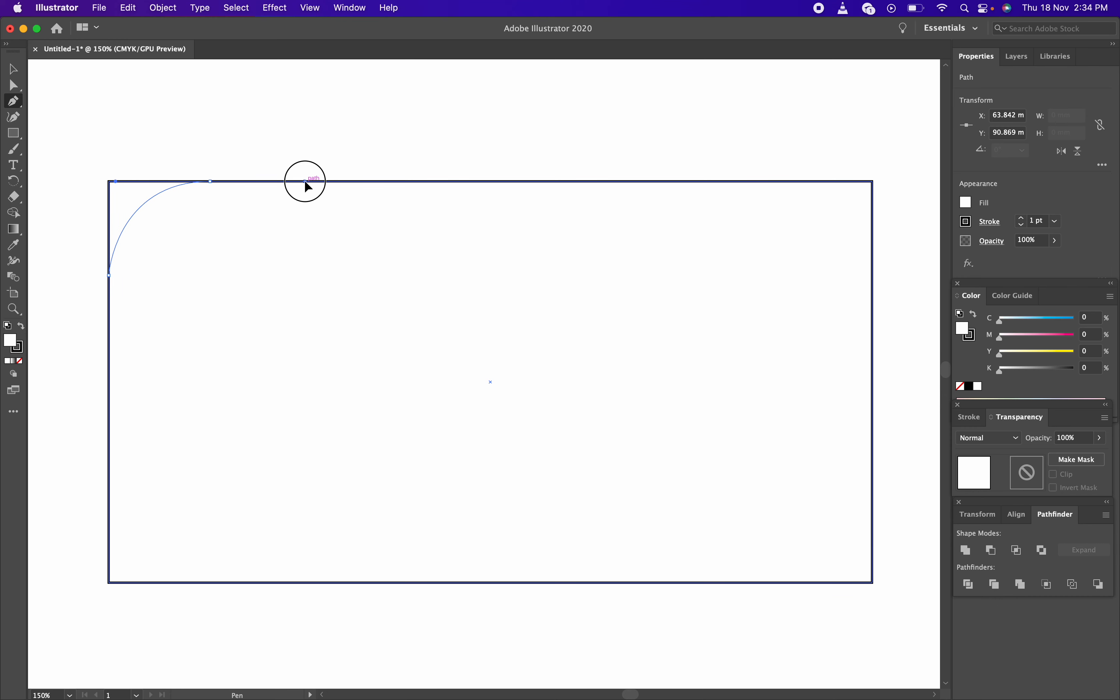
left_click_drag(304, 181, 304, 181)
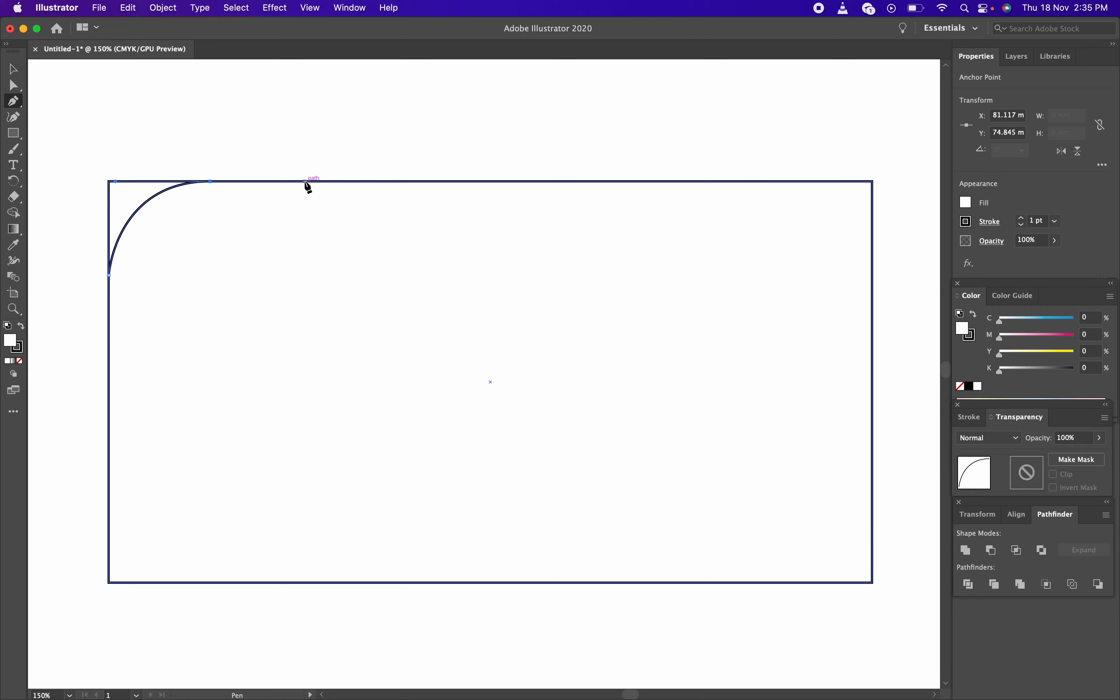
key("ctrl+Right")
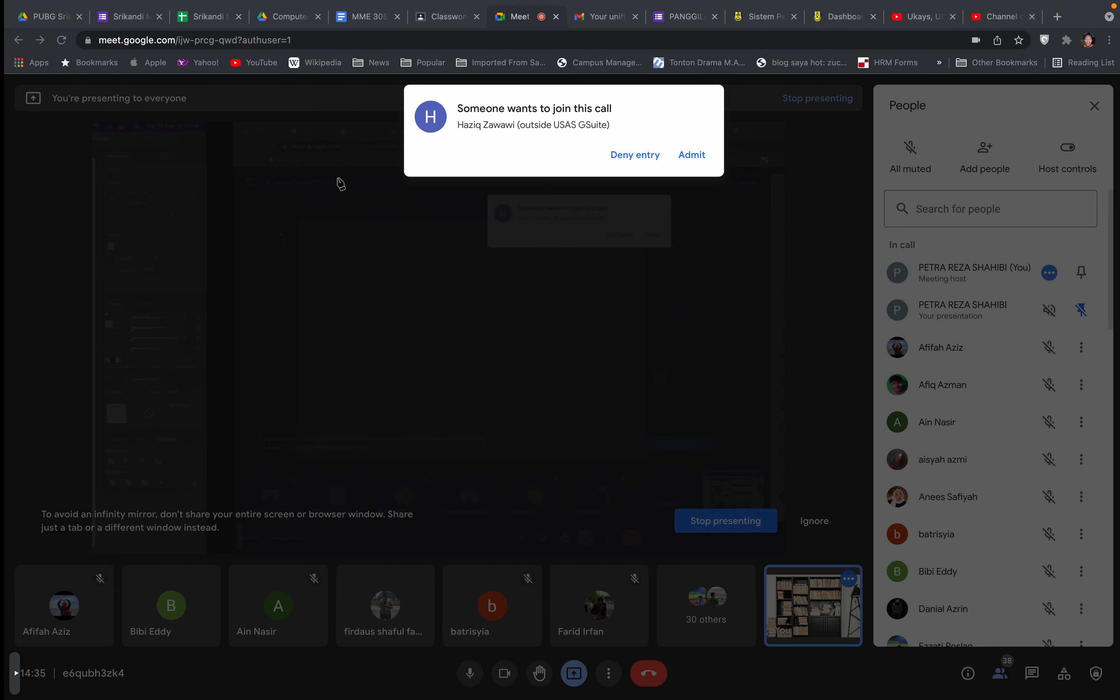
Admit the waiting guest to the Meet call, then undo the curved Pen corner in Illustrator
left_click(684, 156)
key("ctrl+Left")
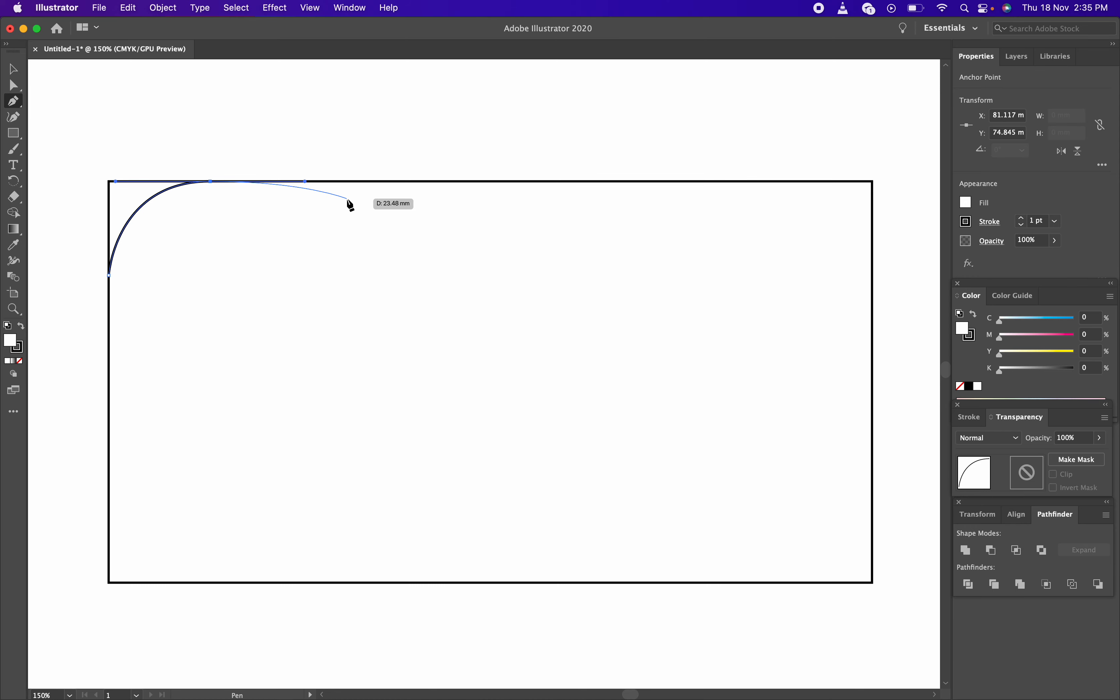
key("super+z")
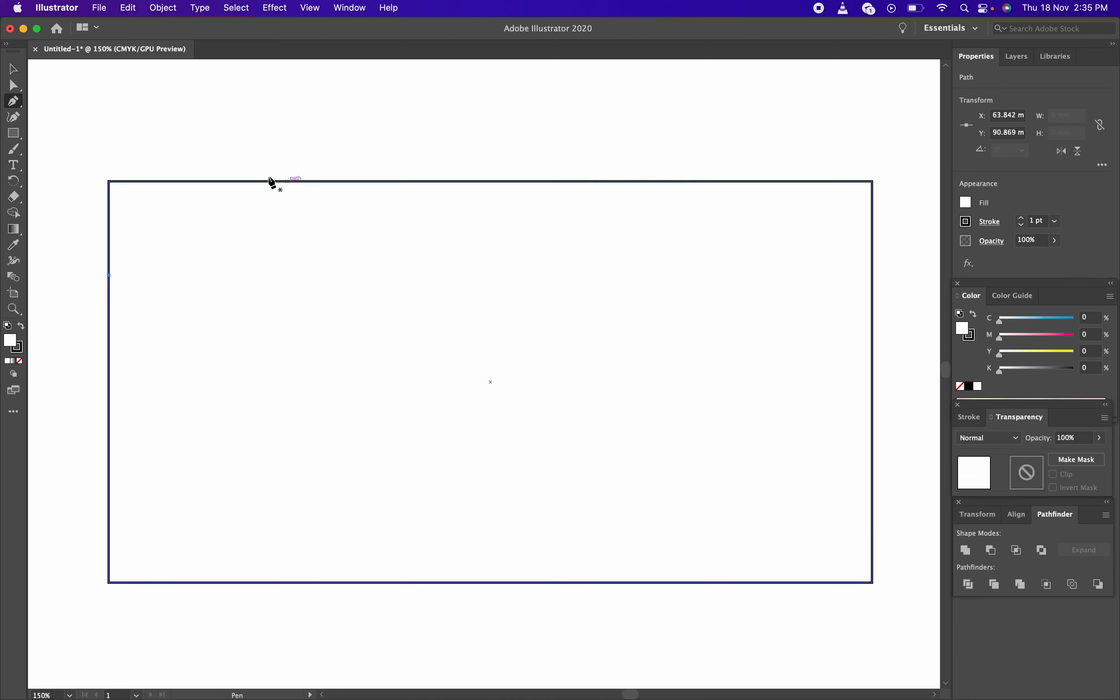
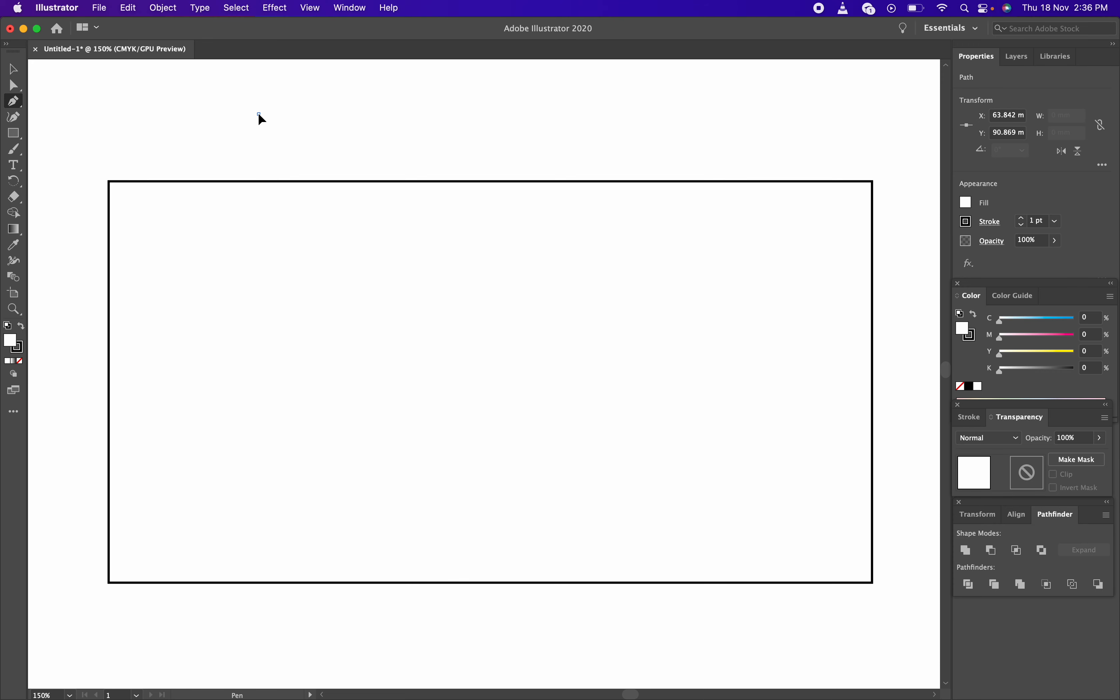
Try an arched Pen curve above the rectangle, then undo it
left_click_drag(258, 114, 312, 116)
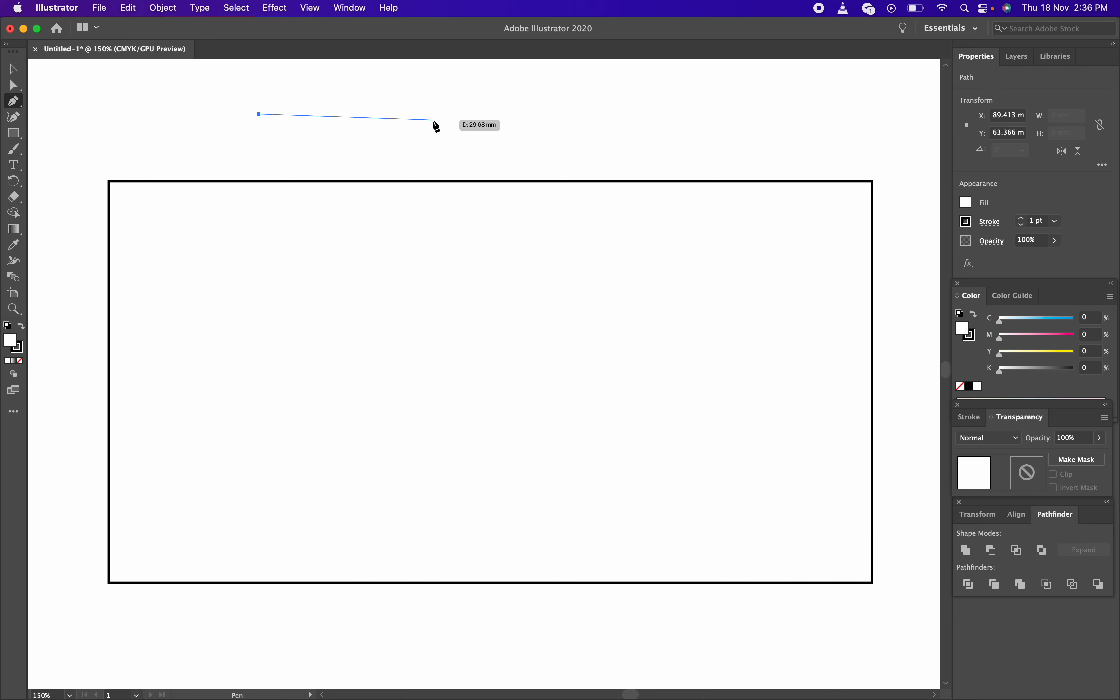
left_click(485, 114)
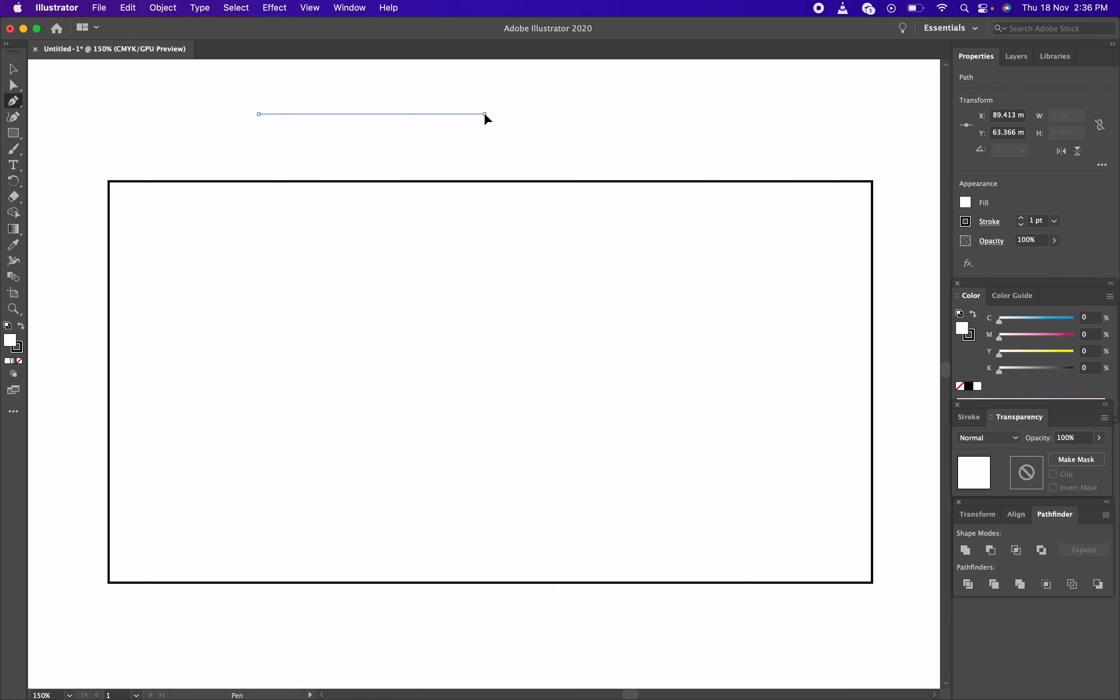
left_click_drag(485, 114, 615, 468)
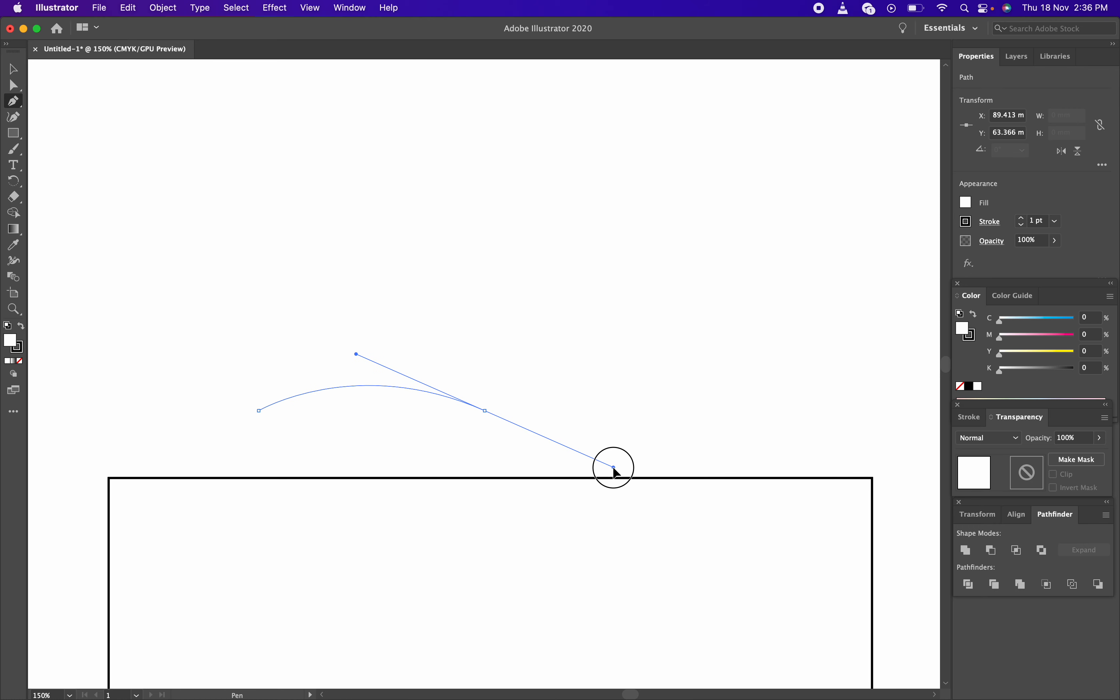
left_click_drag(614, 467, 615, 468)
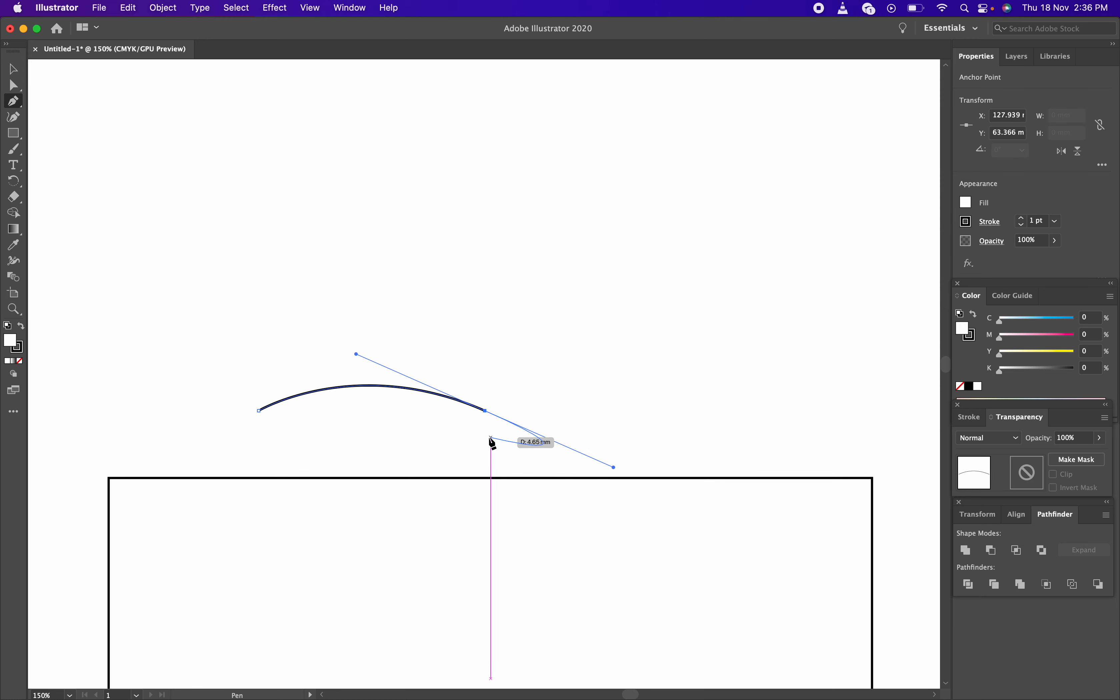
key("super+z")
key("super+z")
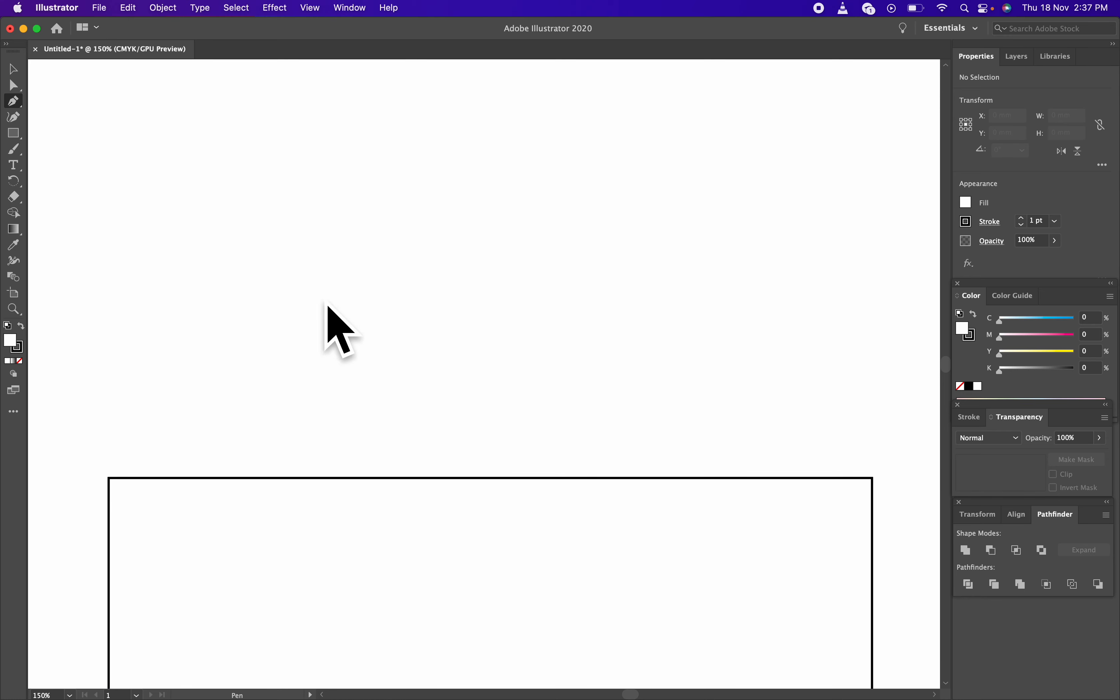
Try a second curve above the rectangle, undo it, and reframe the view on the rectangle
left_click(211, 320)
left_click(644, 319)
left_click_drag(644, 320, 518, 476)
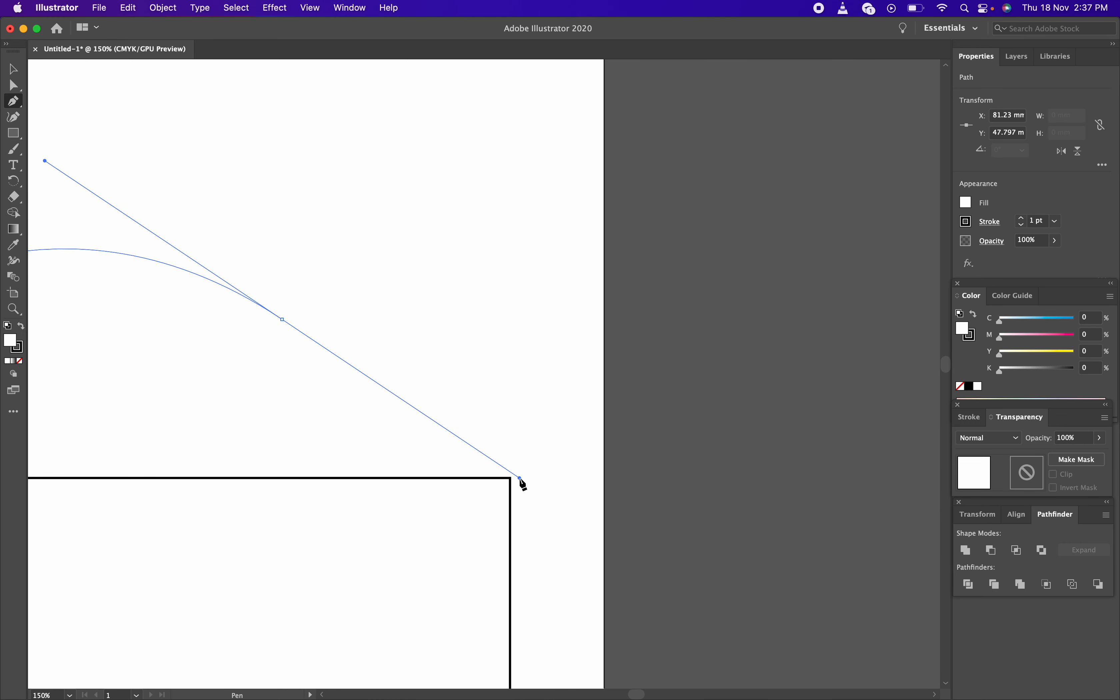
scroll(808, 427, "left", 10)
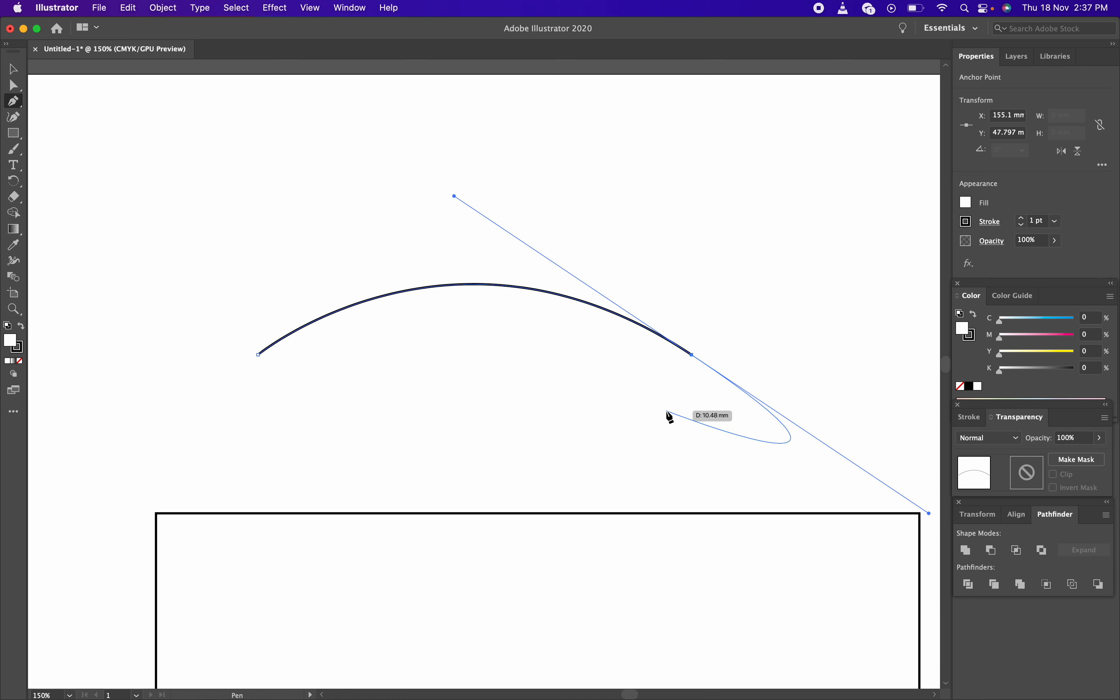
left_click(692, 355)
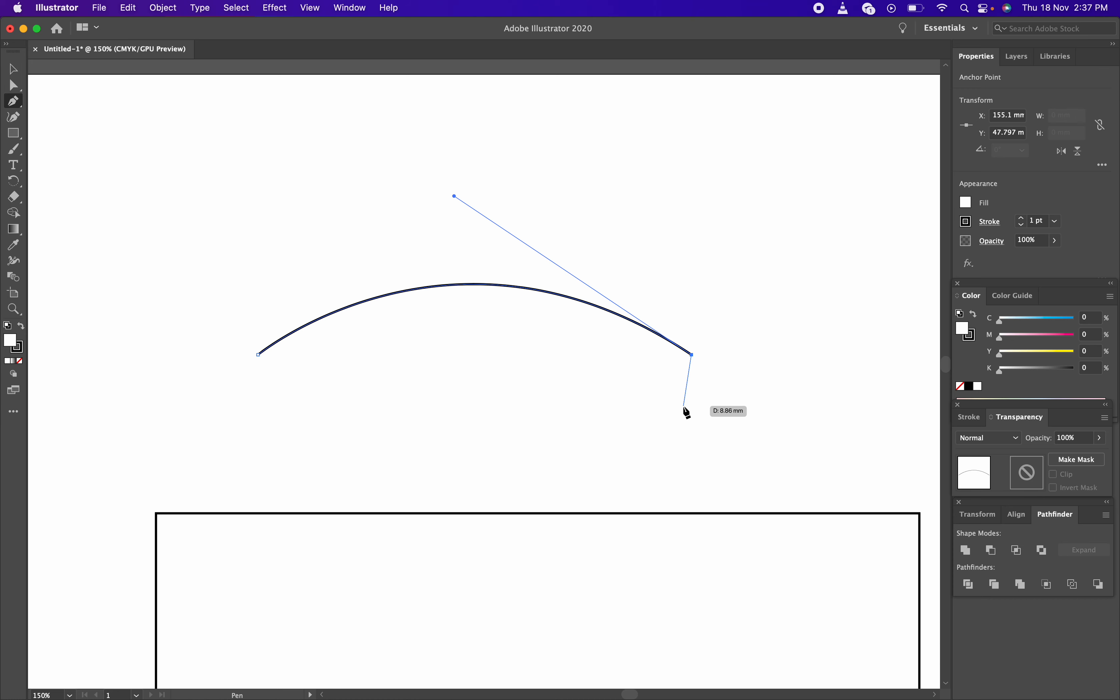
key("super+z")
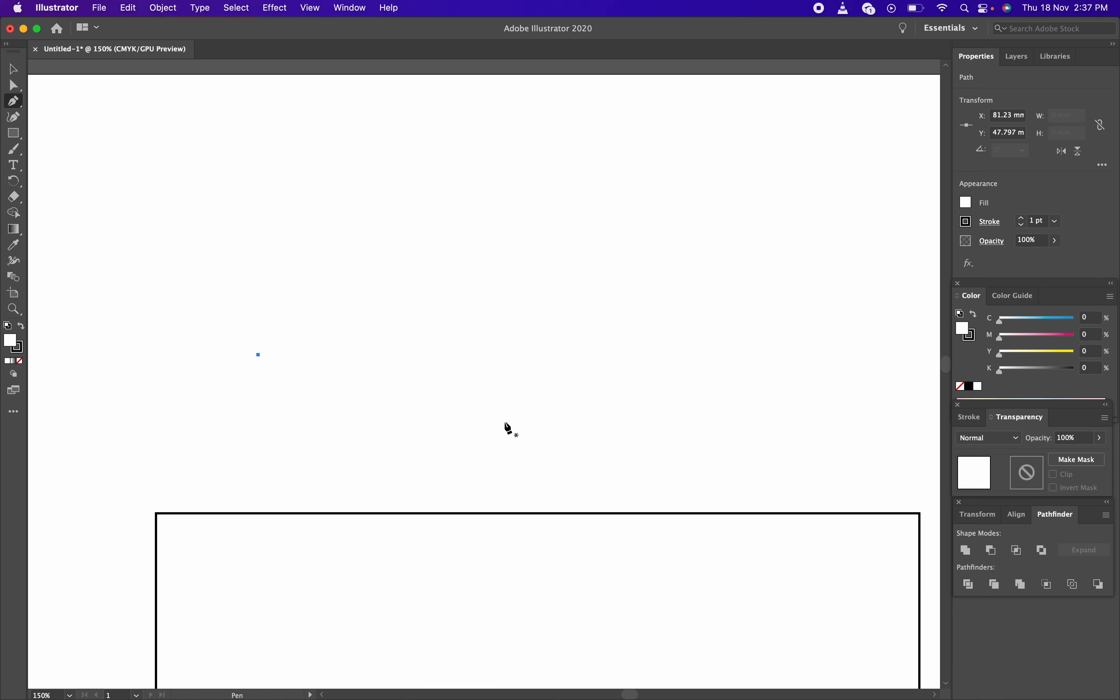
key("super+z")
left_click_drag(482, 450, 370, 143)
left_click_drag(292, 318, 419, 324)
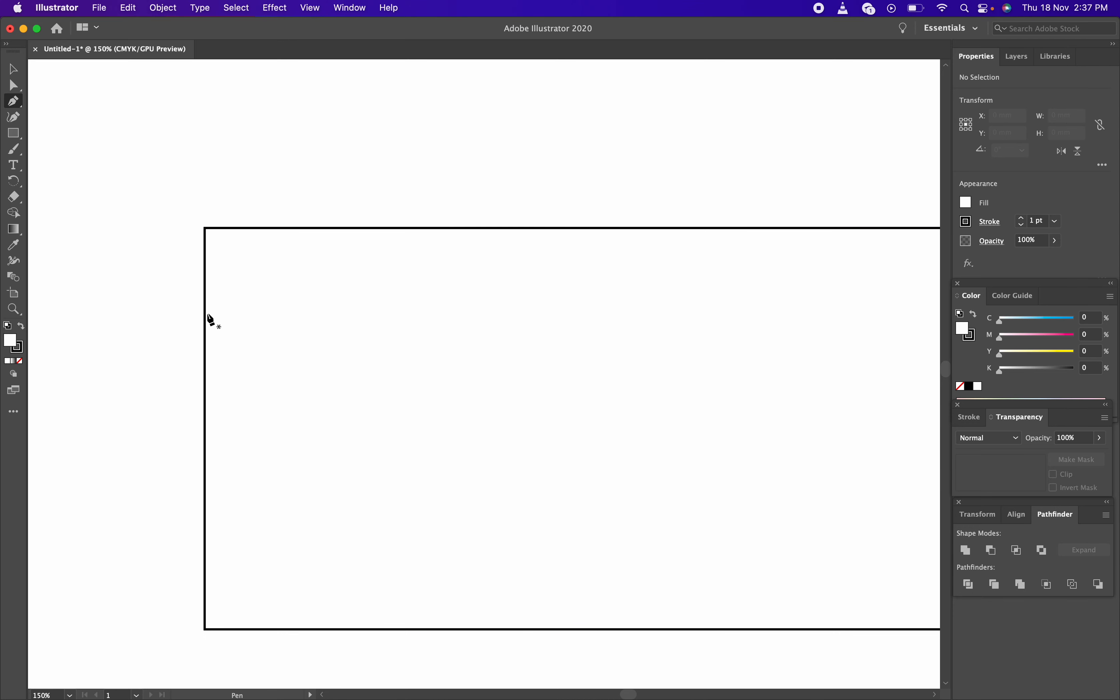
Draw a trial curve from the left edge to the top edge, then discard it
left_click(207, 314)
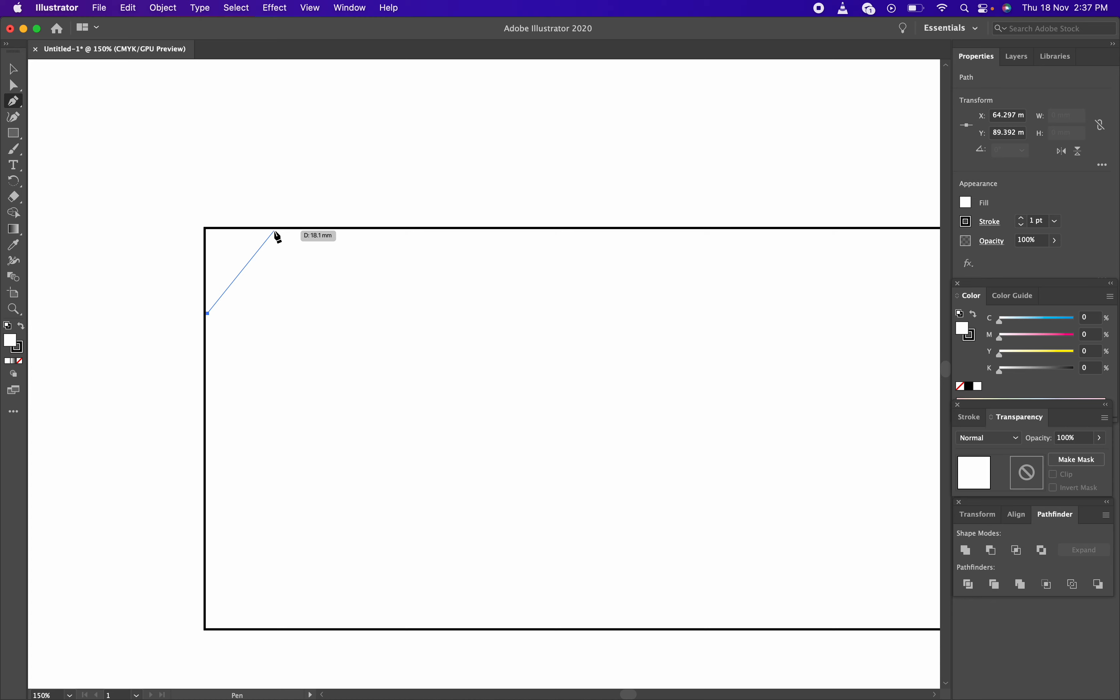
left_click(274, 230)
left_click_drag(274, 231, 351, 230)
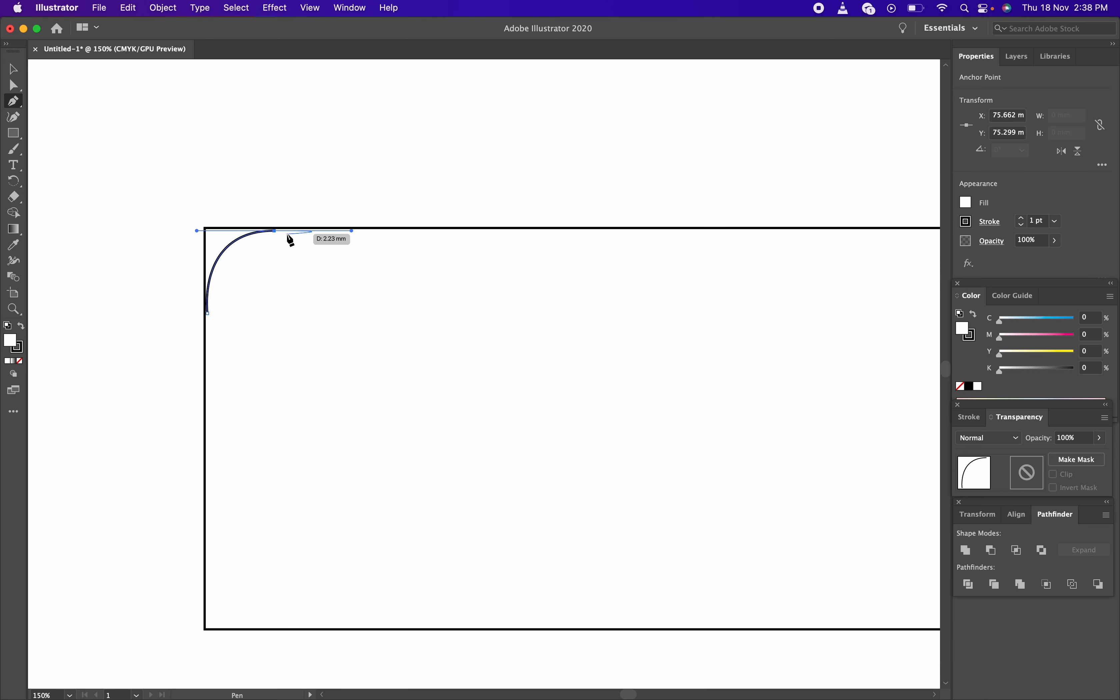
key("super+z")
key("super+z")
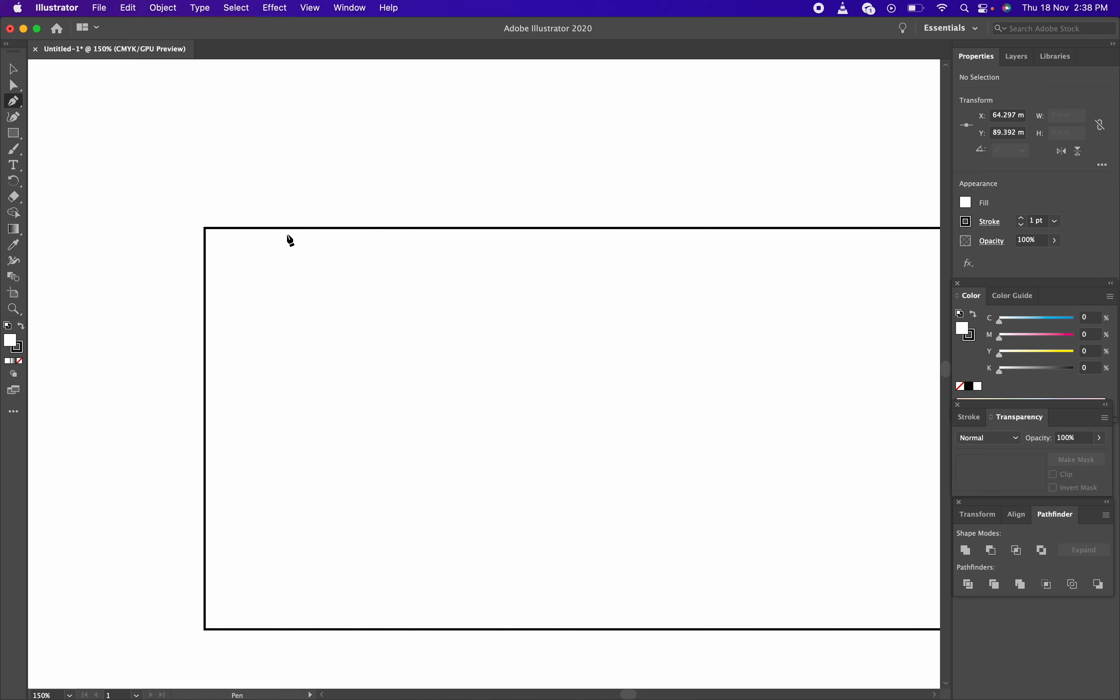
Draw the arc from the left edge to a smooth top-edge point, removing its outgoing handle
left_click(205, 322)
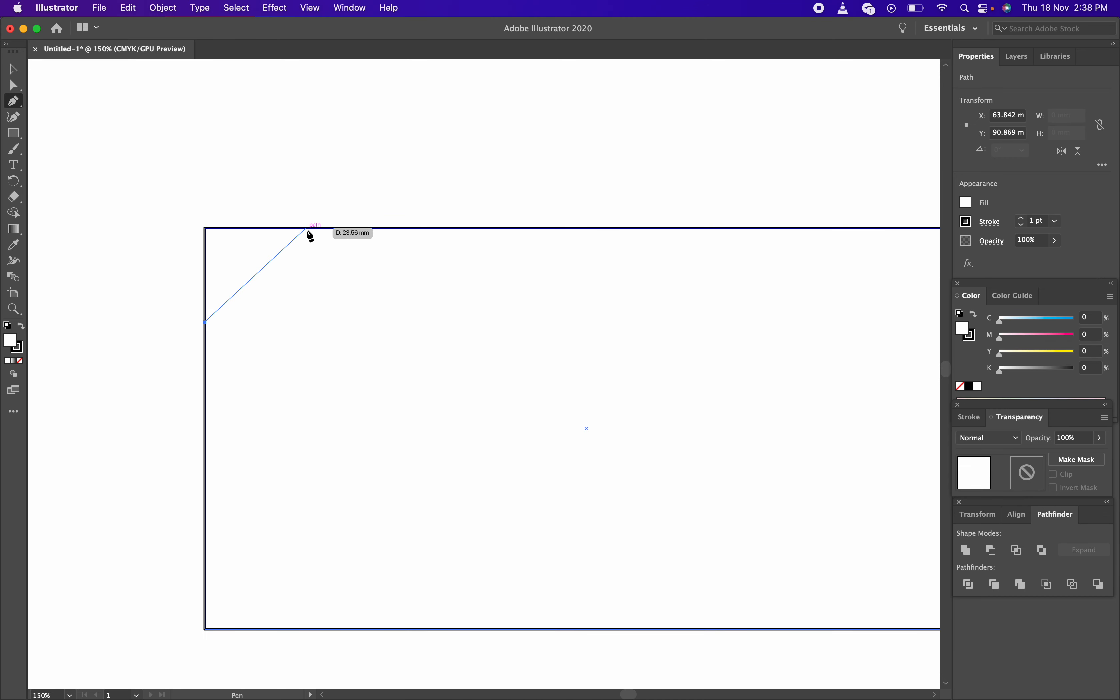
left_click_drag(307, 228, 408, 229)
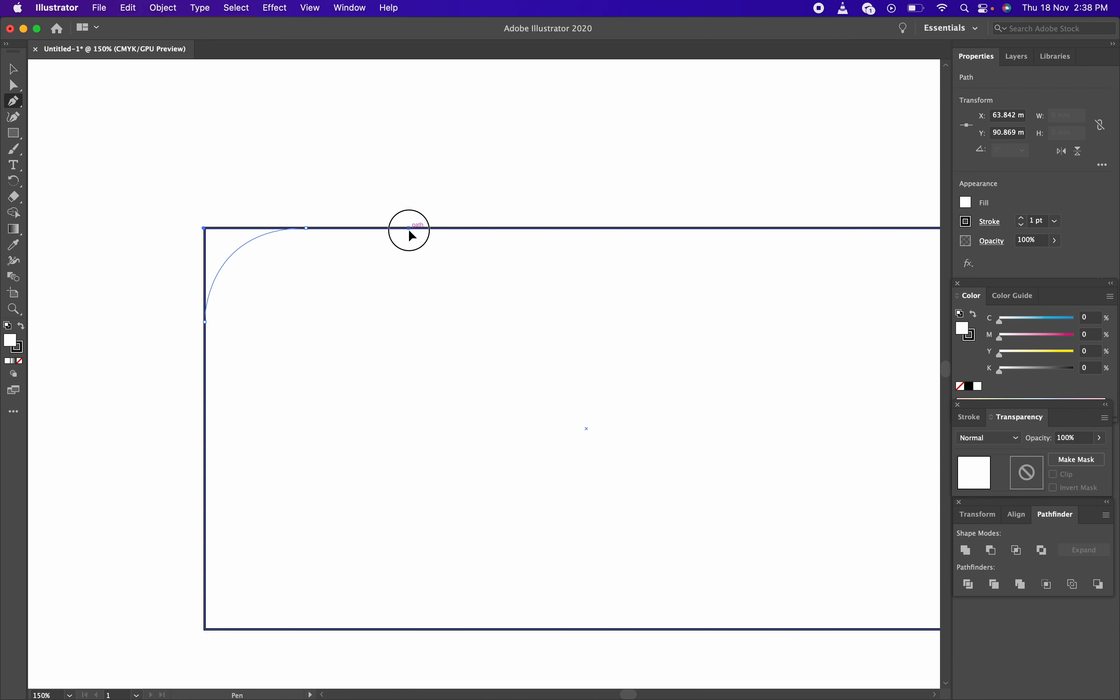
left_click_drag(408, 229, 409, 230)
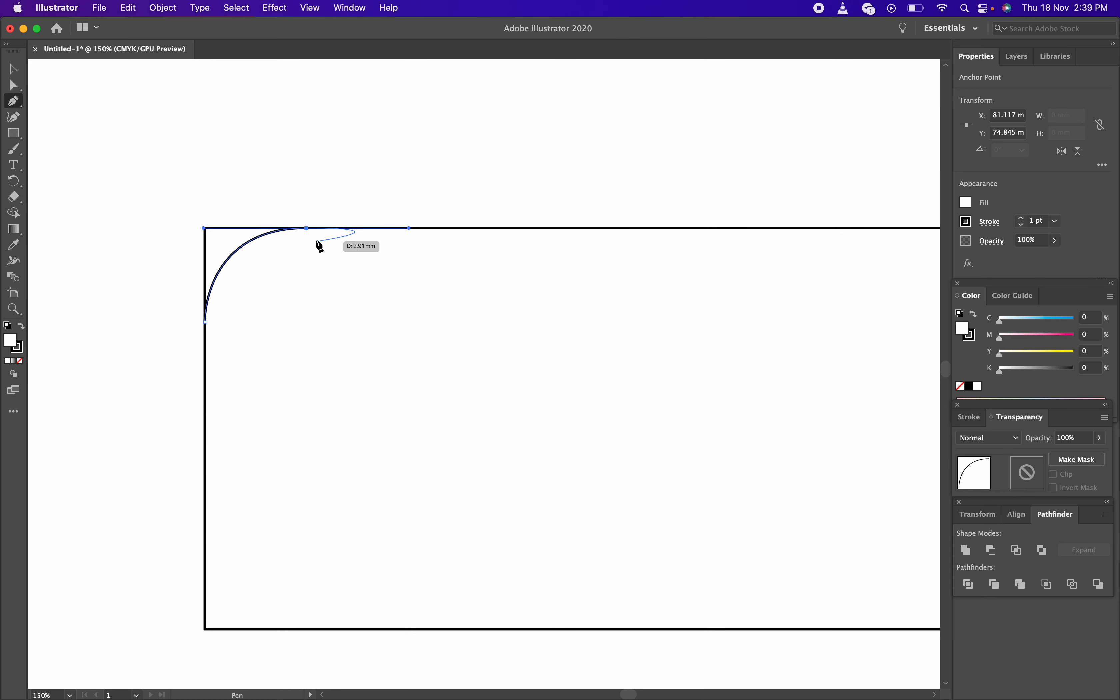
left_click(307, 228)
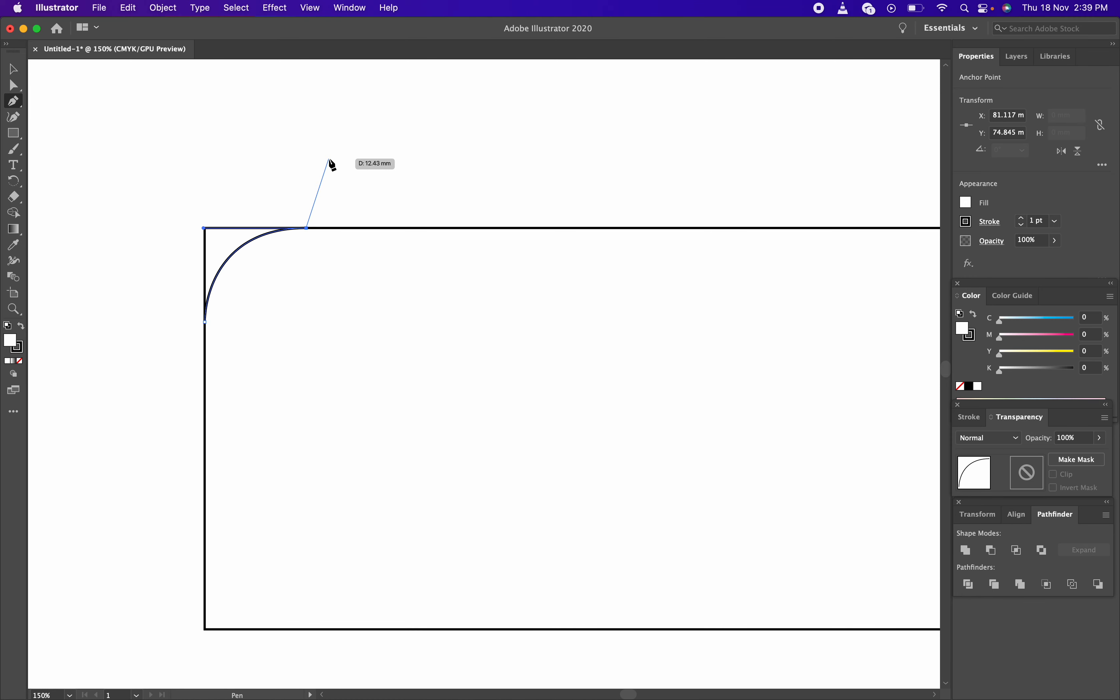
left_click_drag(330, 159, 307, 183)
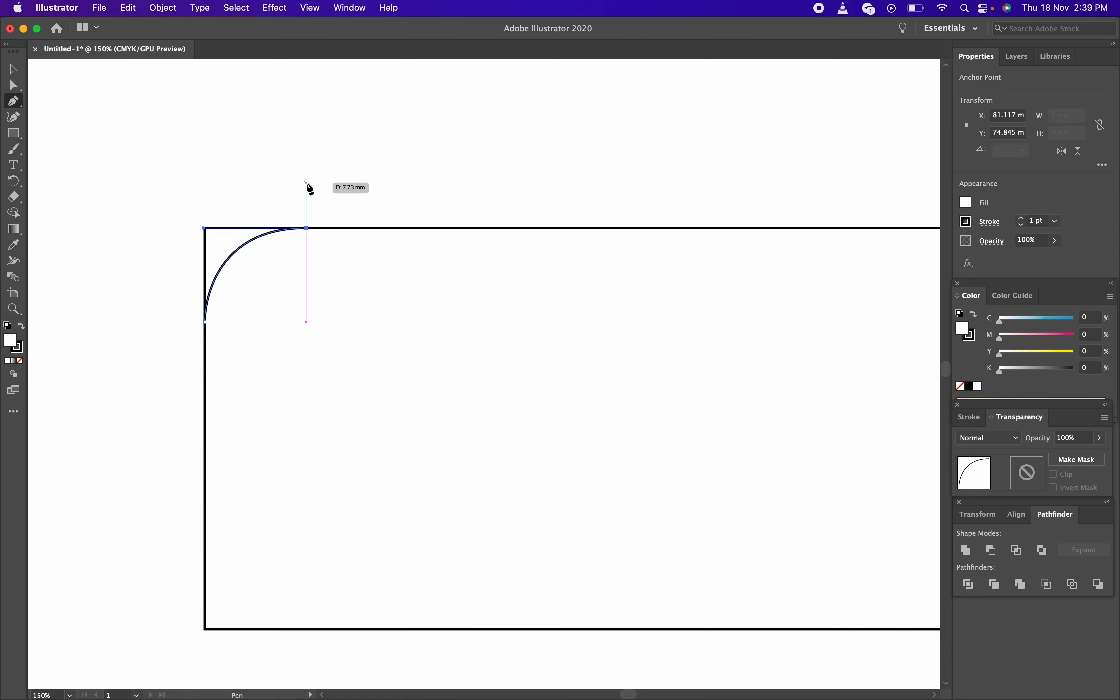
Add seven corner points around the outside of the top-left corner and close at the start anchor
left_click(307, 183)
left_click(273, 174)
left_click(200, 174)
left_click(167, 203)
left_click(149, 298)
left_click(161, 321)
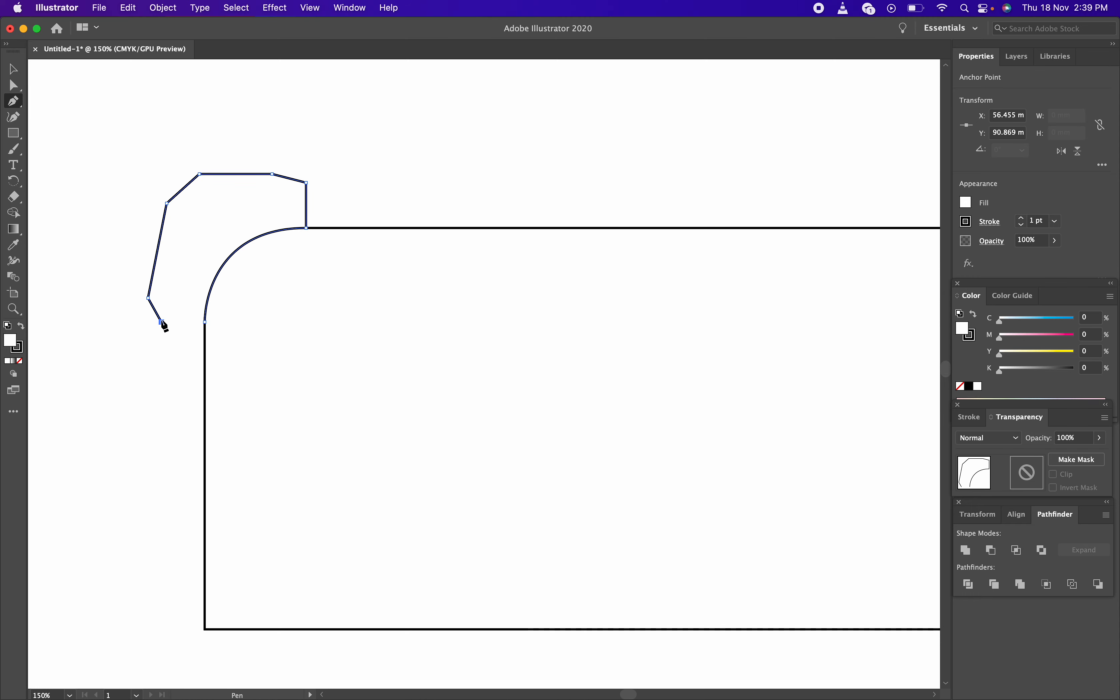
left_click(191, 328)
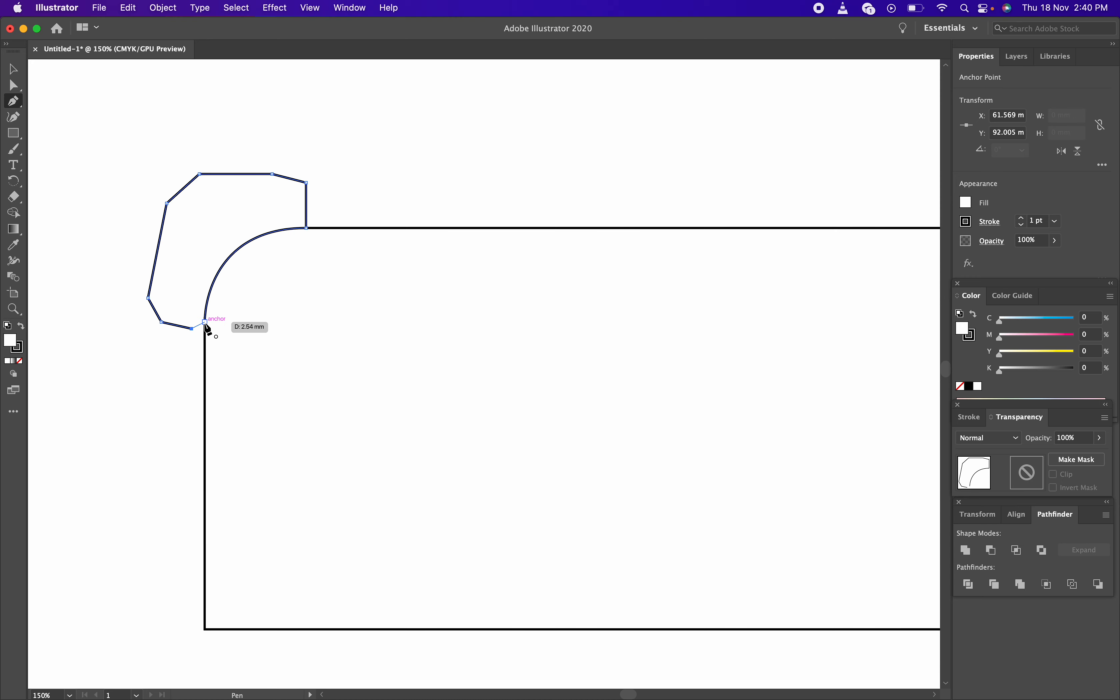
left_click(205, 322)
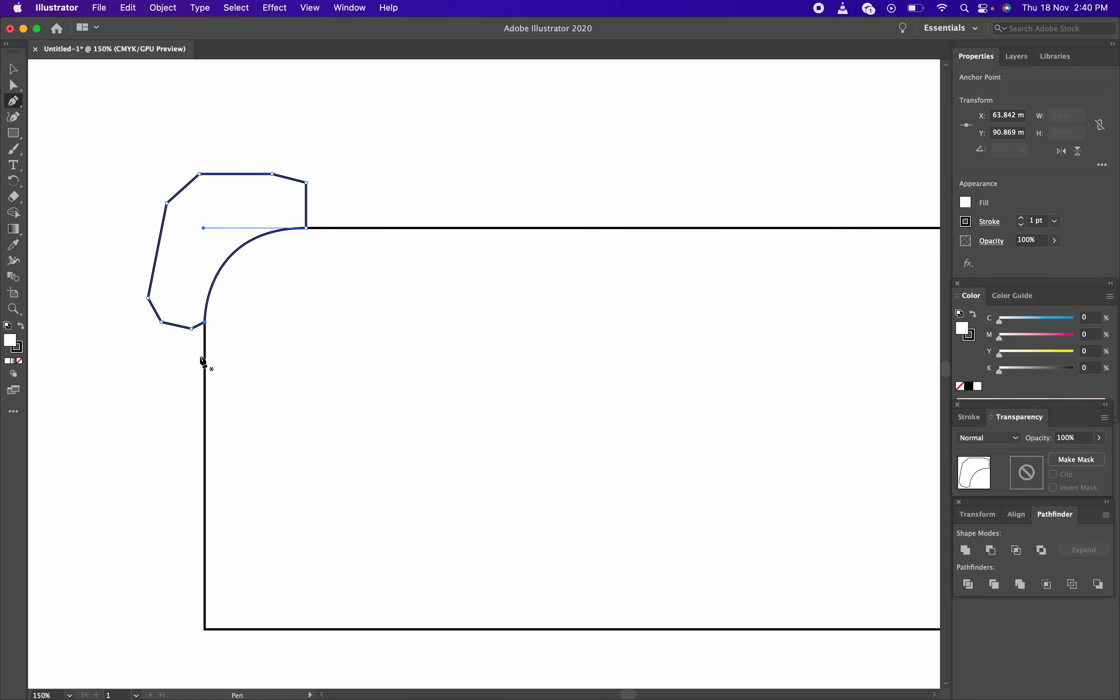
left_click(17, 72)
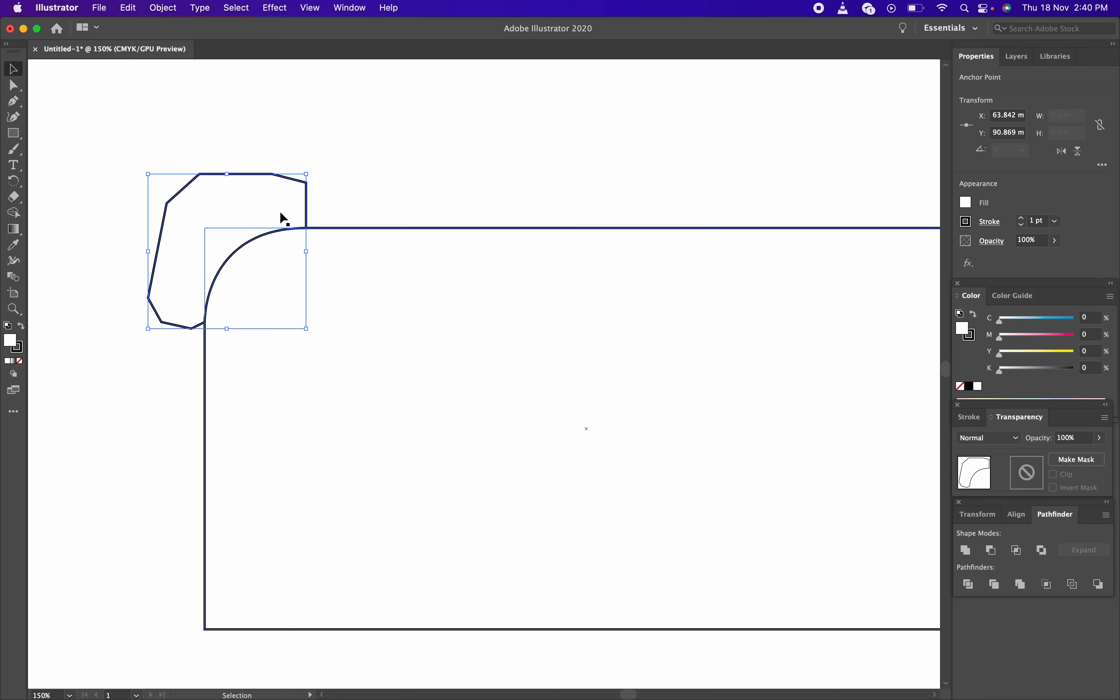
left_click(457, 197)
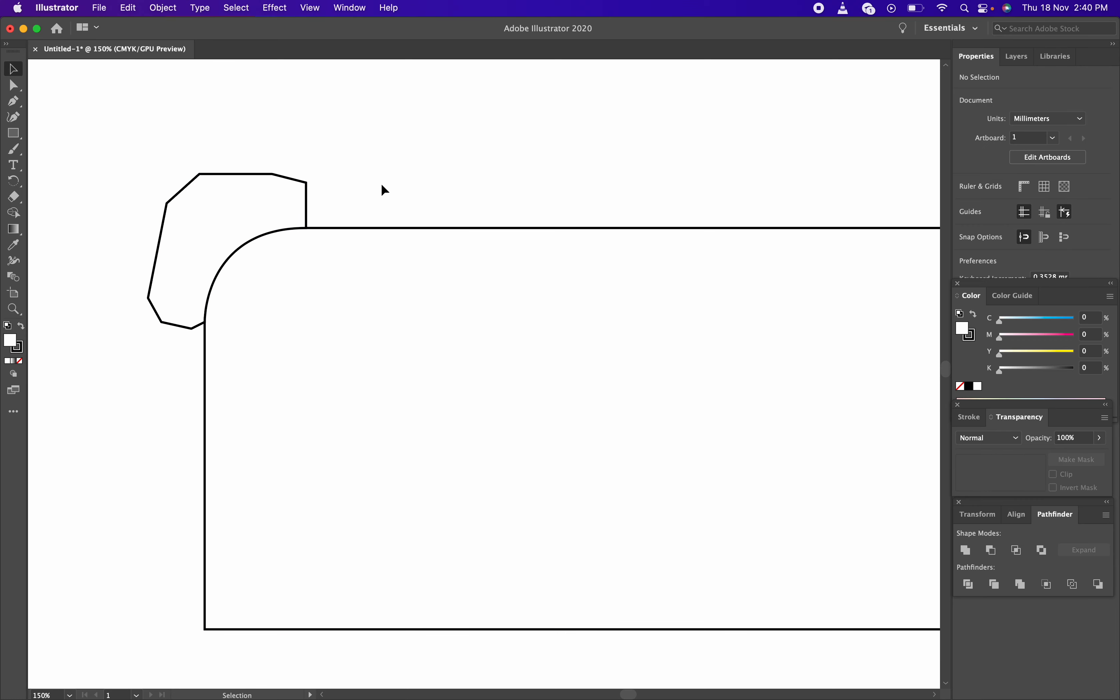
left_click(249, 181)
left_click(417, 171)
key("z")
left_click(406, 262, "super")
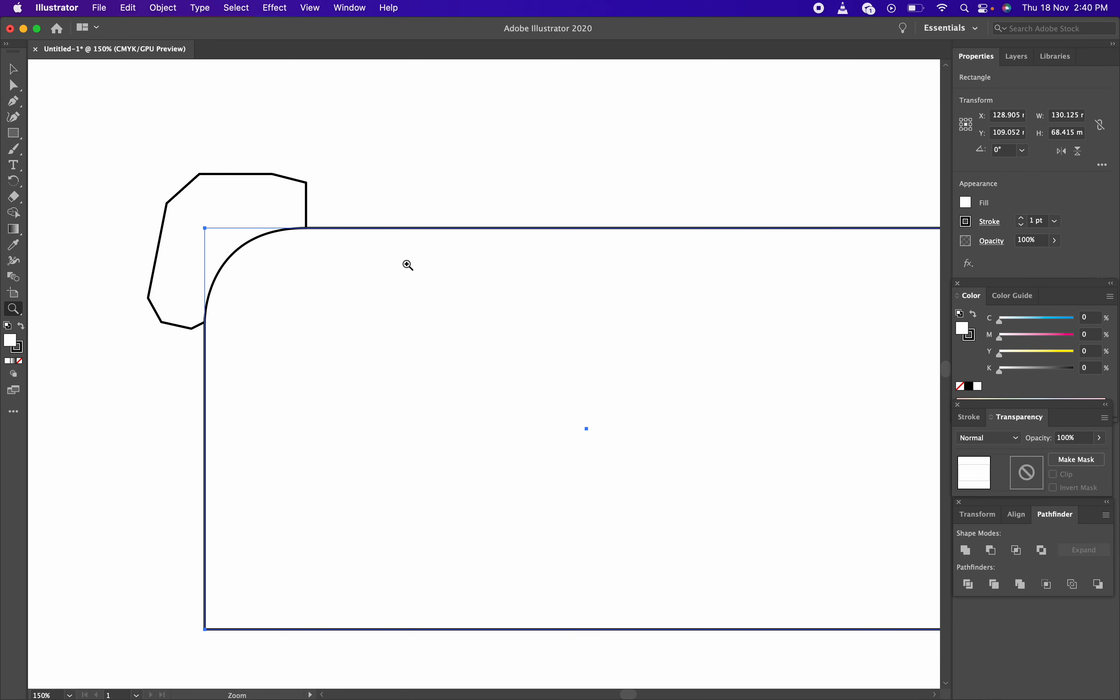
left_click(403, 204, "alt")
scroll(555, 301, "down", 5)
scroll(555, 301, "right", 3)
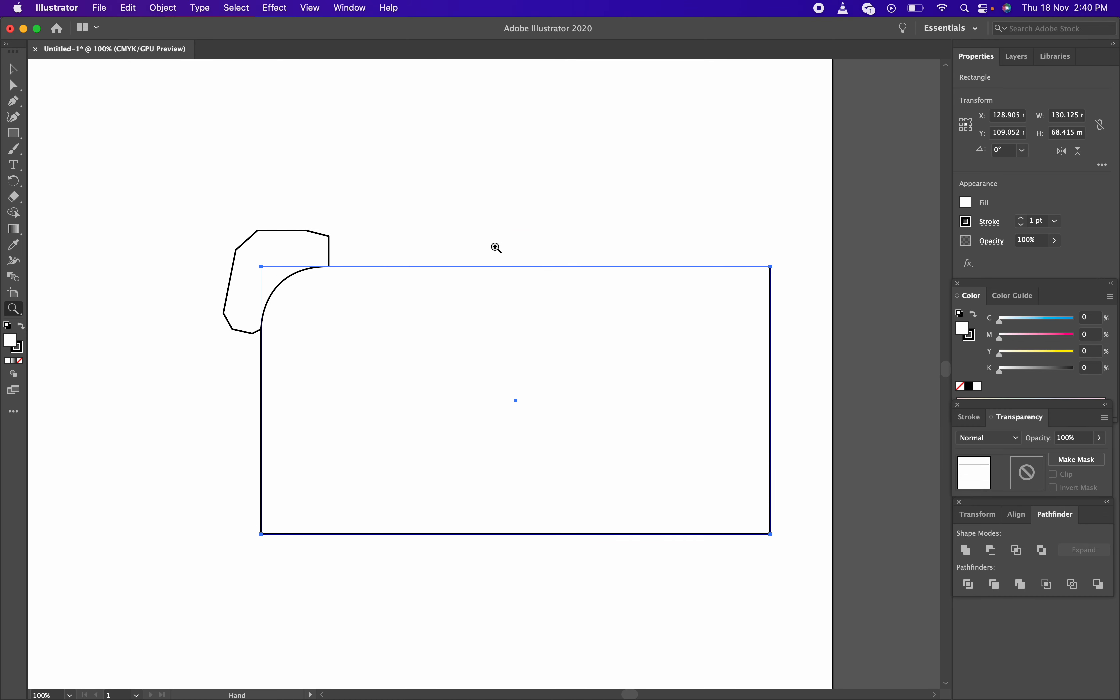
key("v")
Check the corner shape's anchors, then marquee-select both the polygon and the rectangle
left_click(347, 151)
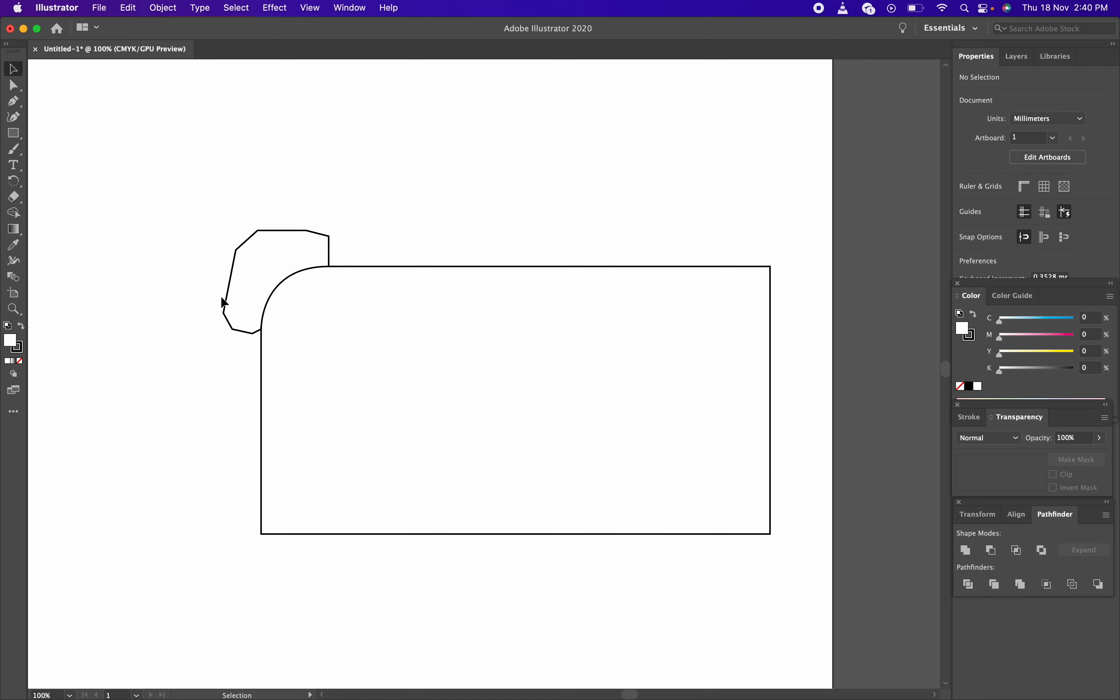
left_click(270, 230)
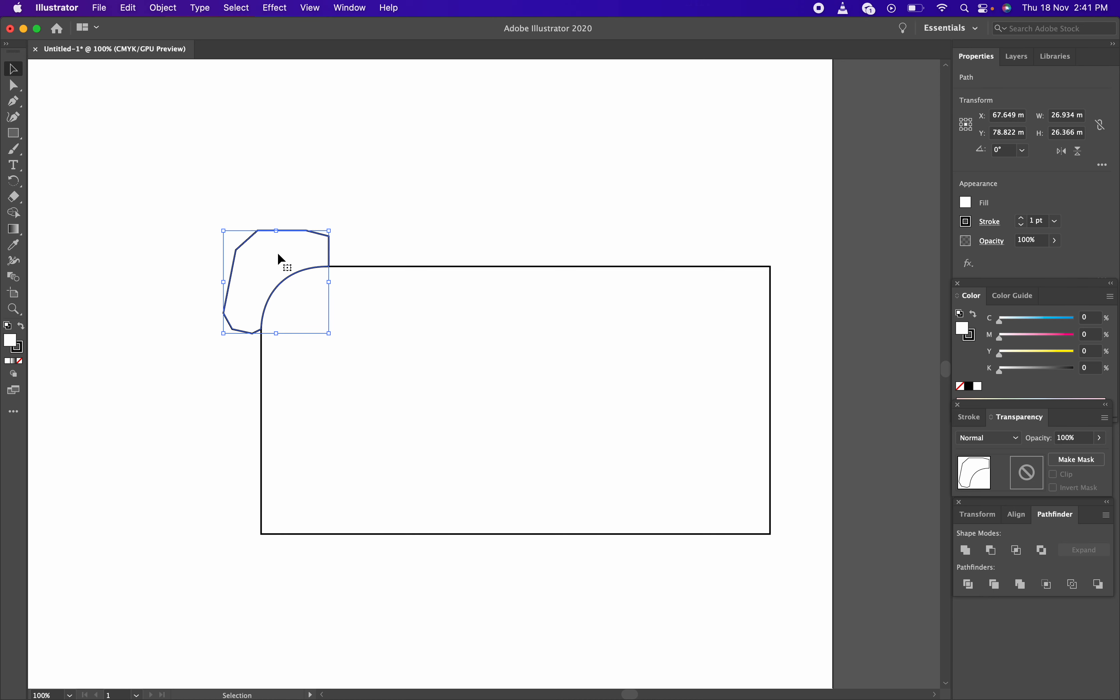
key("a")
key("v")
left_click(187, 158)
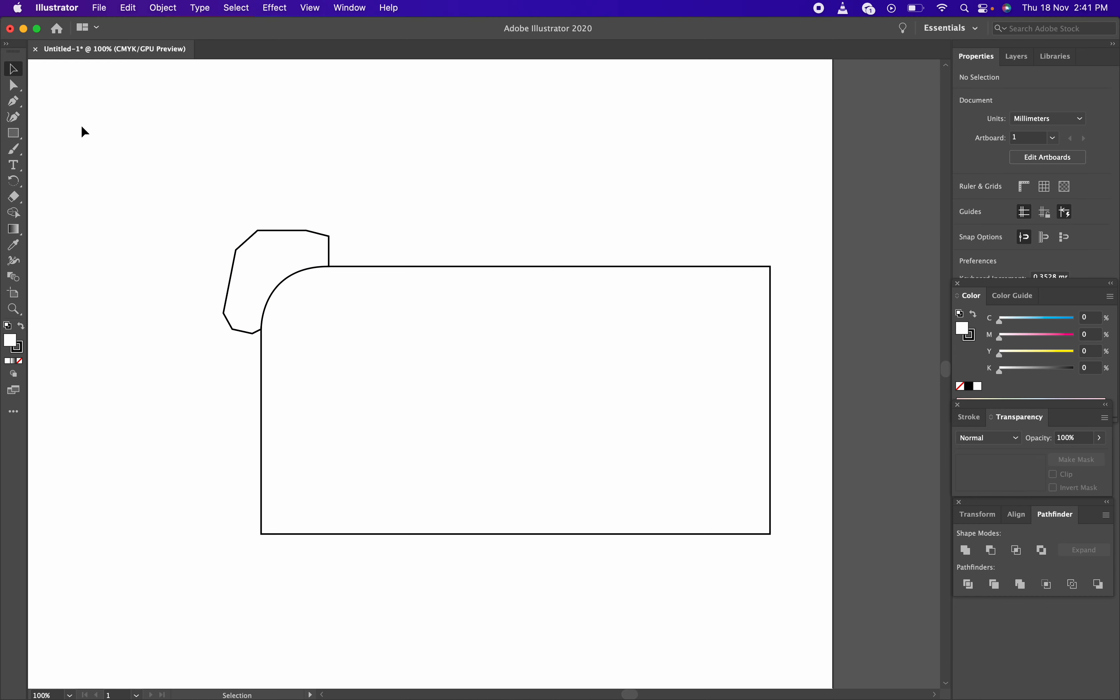
left_click_drag(170, 144, 506, 364)
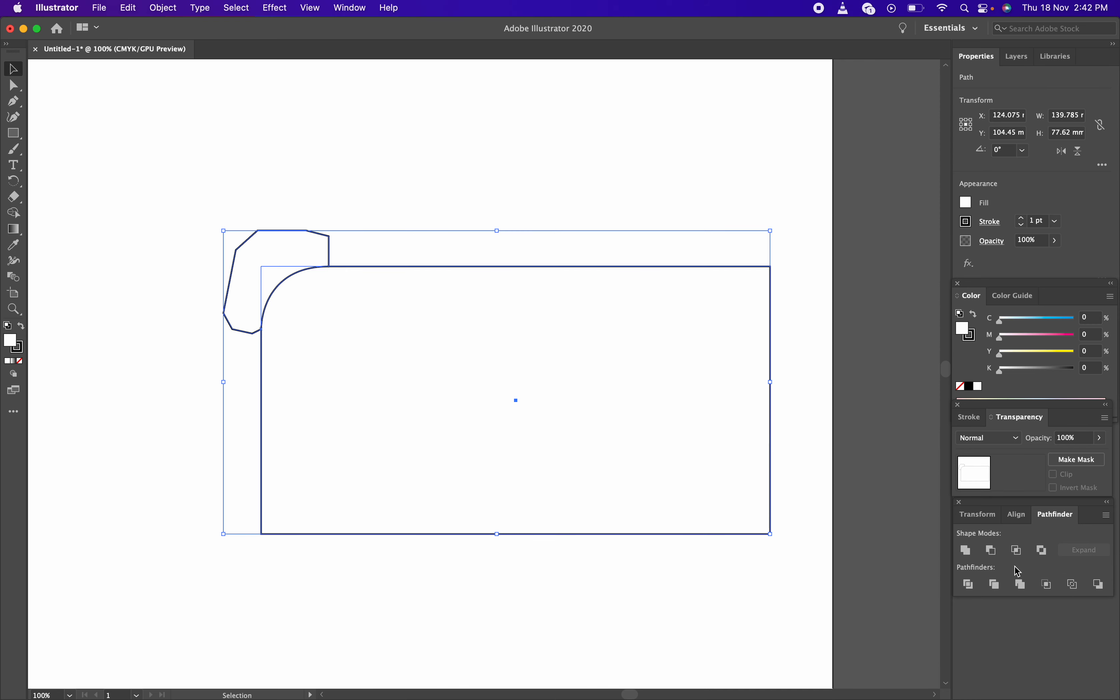
Apply Pathfinder Minus Front to subtract the corner polygon from the rectangle
left_click(993, 551)
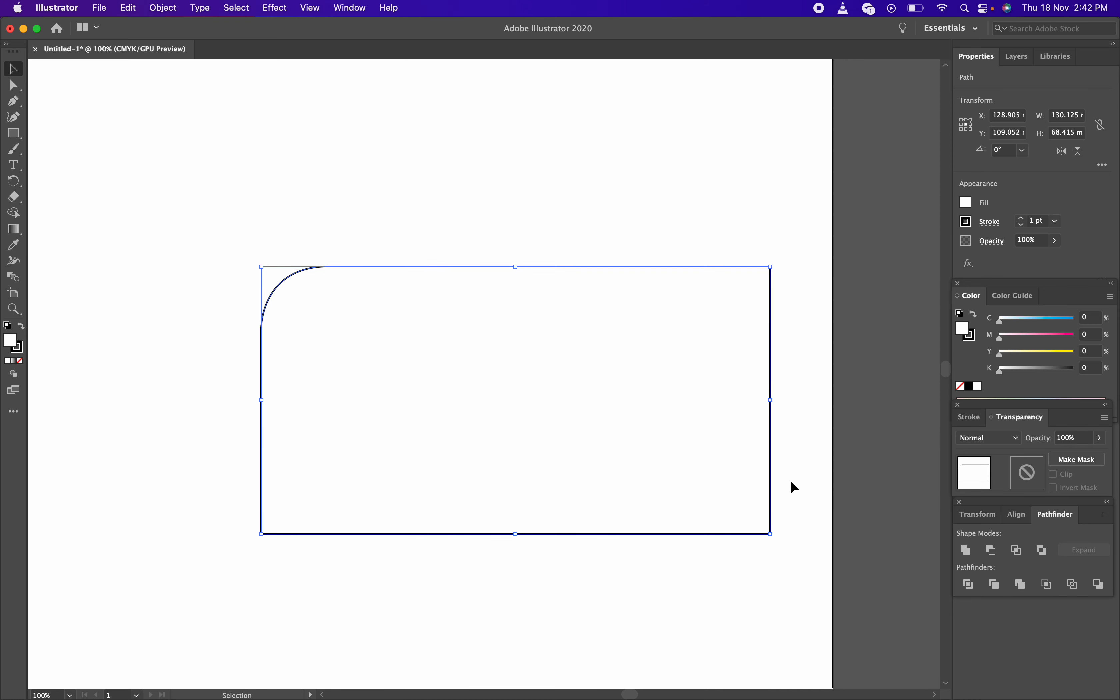
Deselect the rectangle and place a first Pen anchor above its top-left corner
left_click(411, 146)
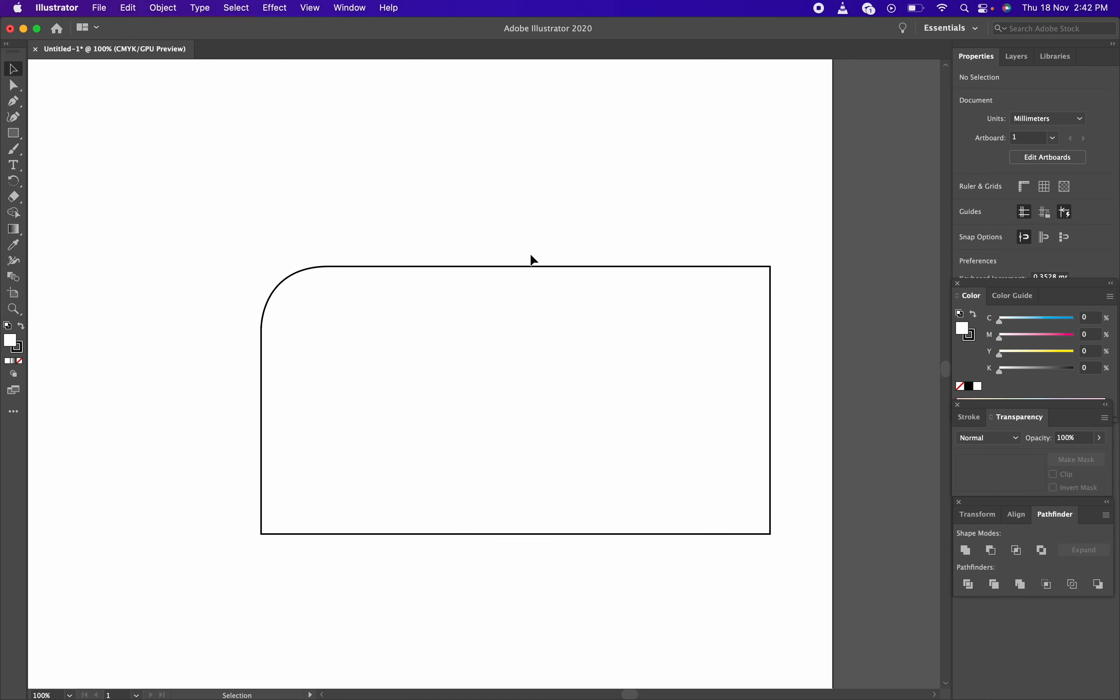
key("p")
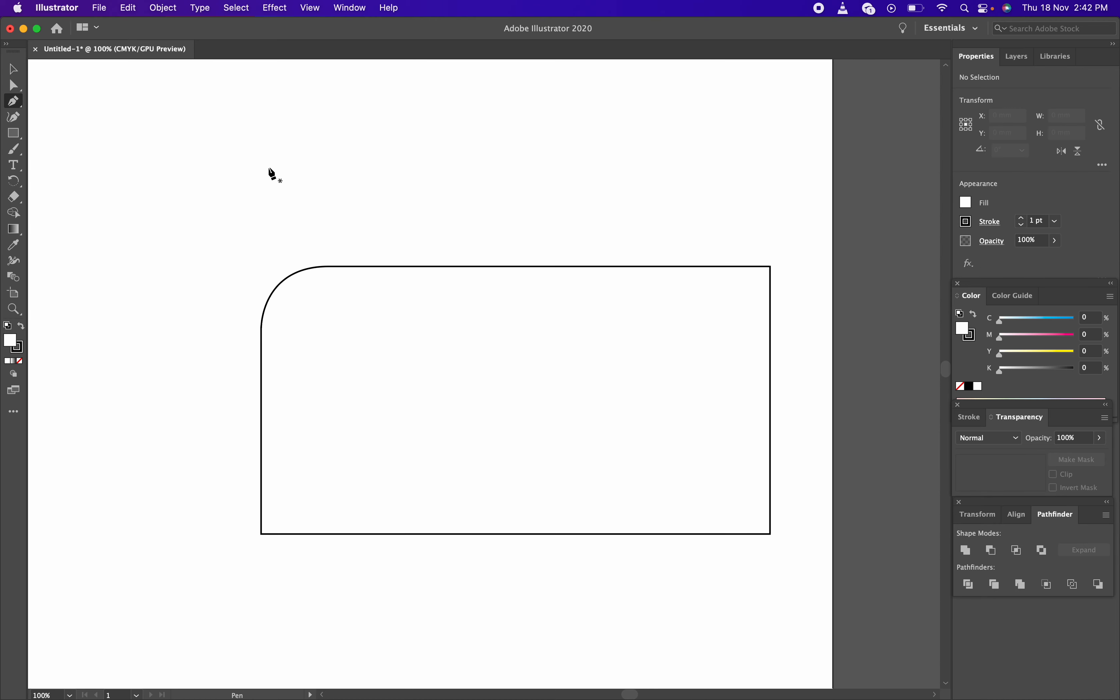
left_click(269, 167)
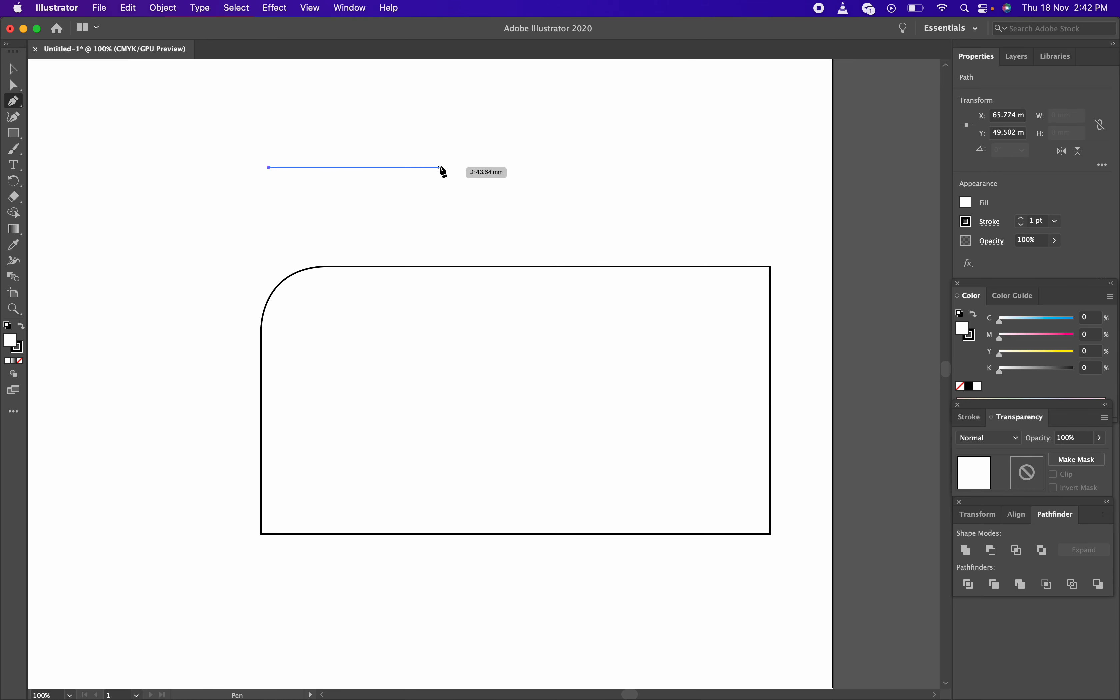
Add a horizontal-tangent end anchor, convert it to a corner and shorten its handle
left_click_drag(361, 108, 439, 109)
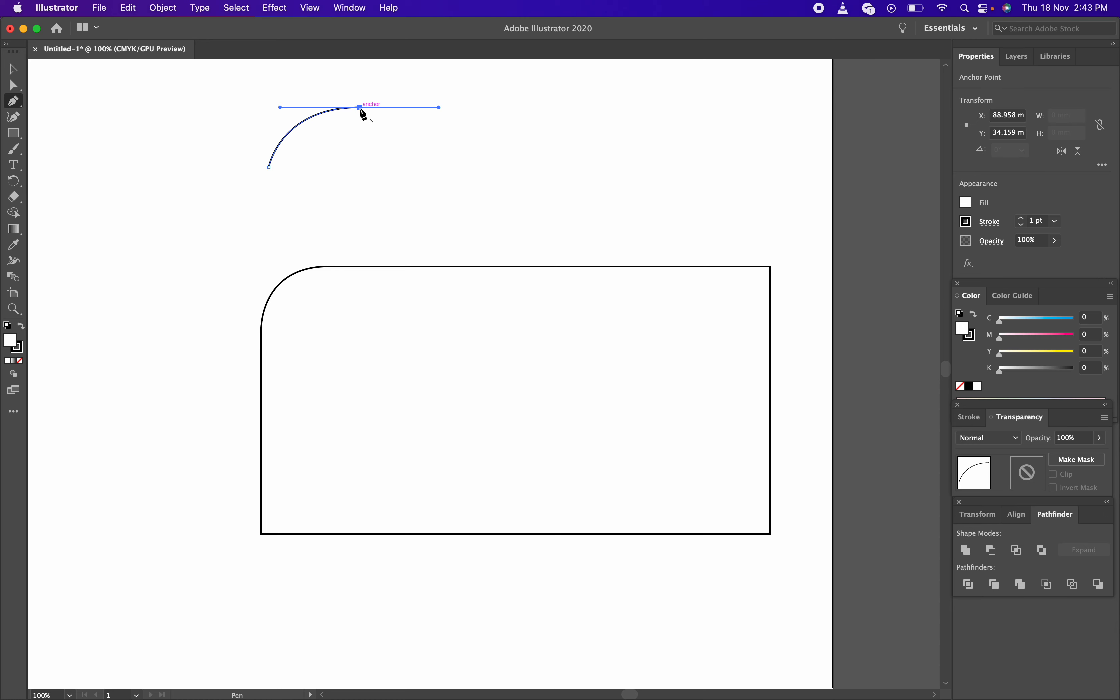
left_click(360, 107)
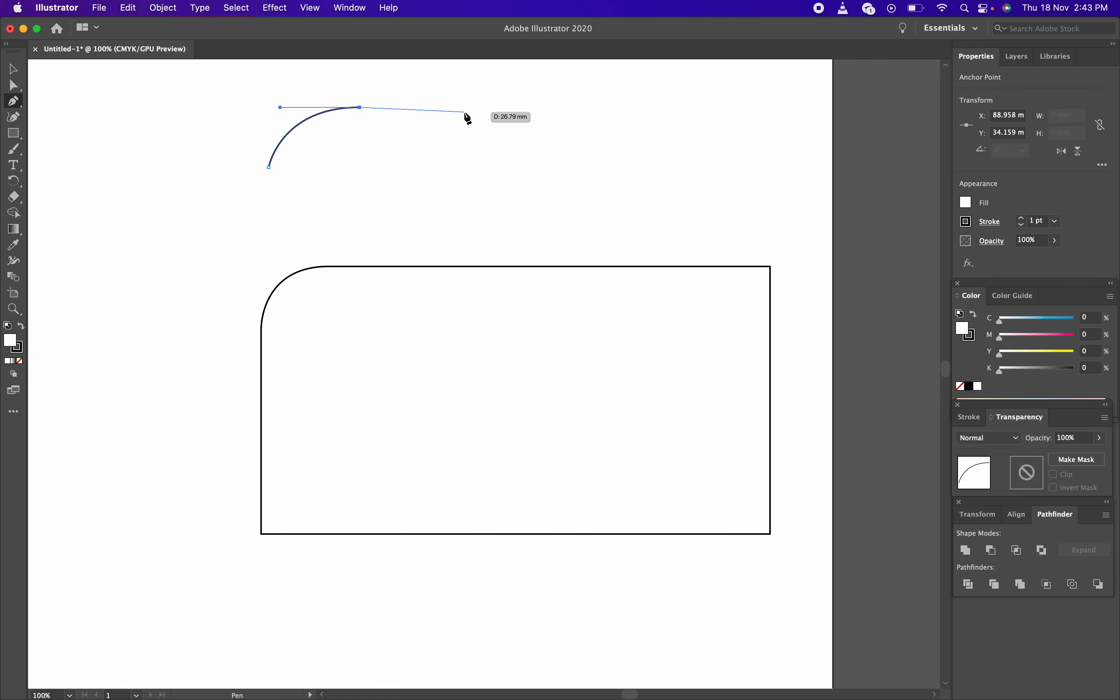
left_click_drag(464, 112, 363, 108)
Reselect the arc and resume drawing from its end anchor
key("v")
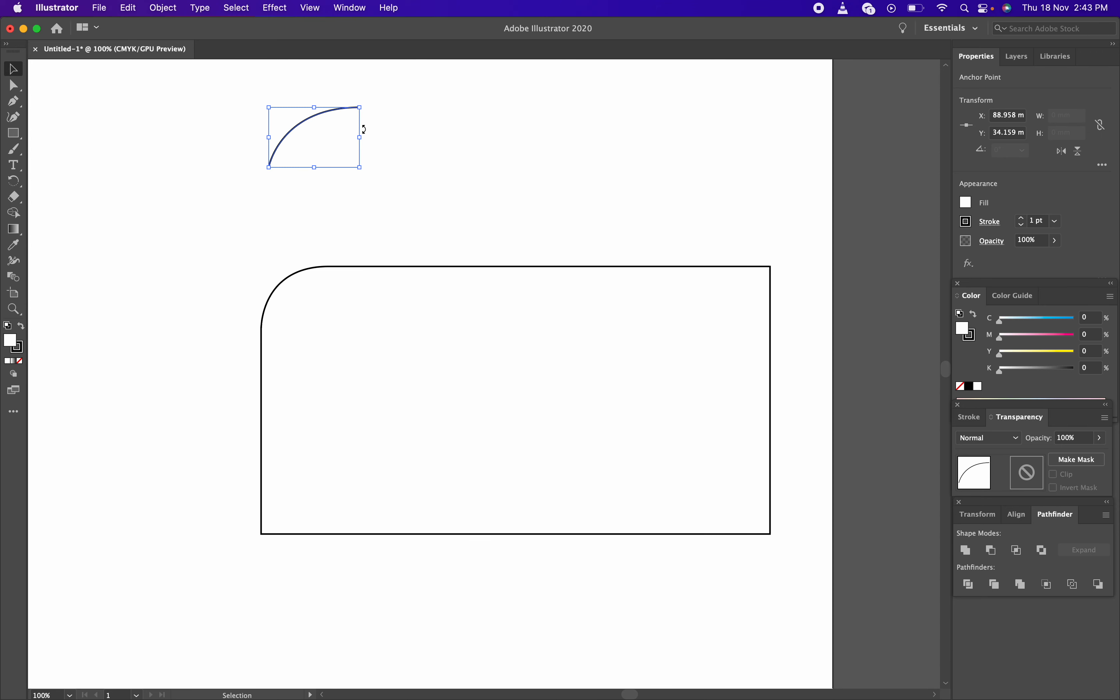
left_click(378, 136)
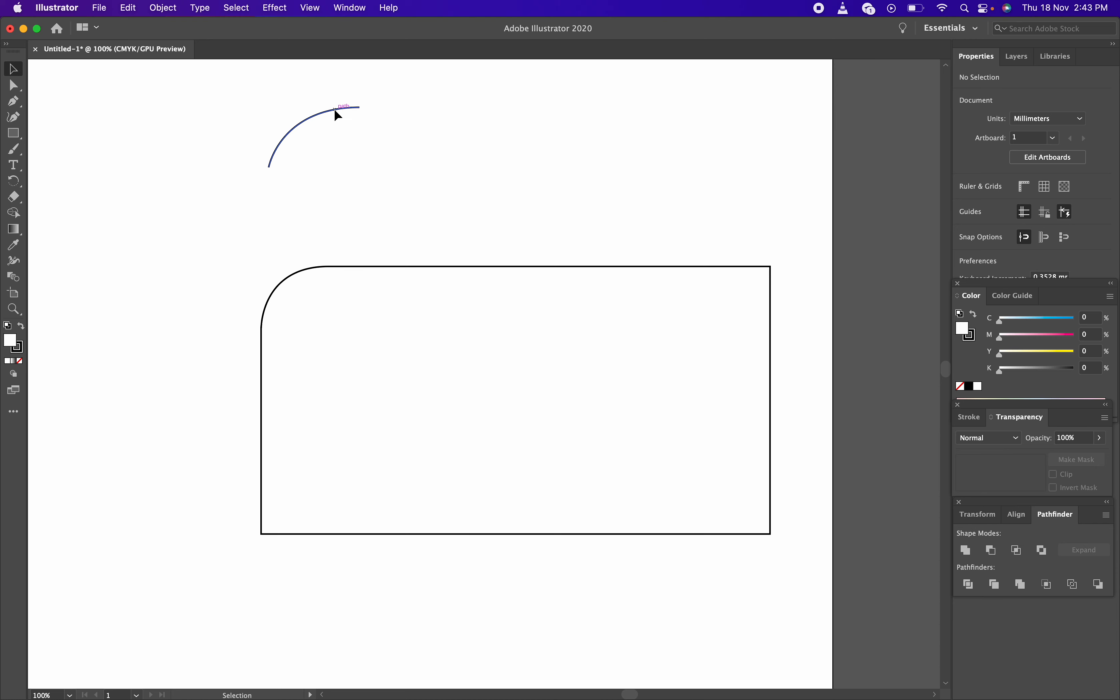
left_click(333, 108)
key("p")
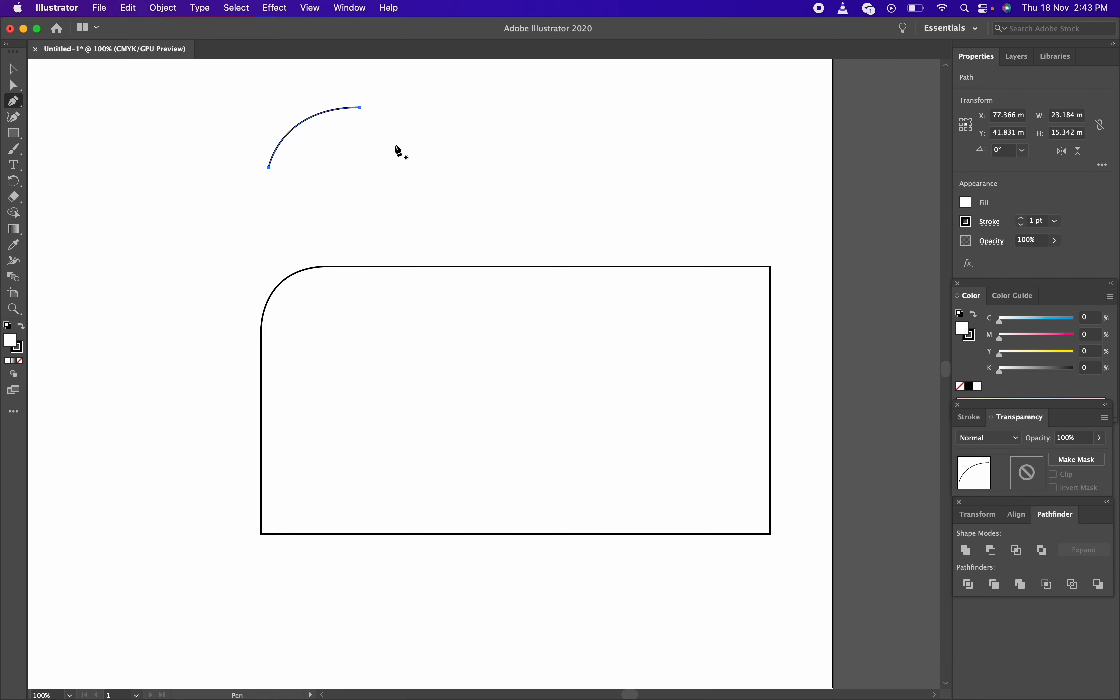
left_click(360, 107)
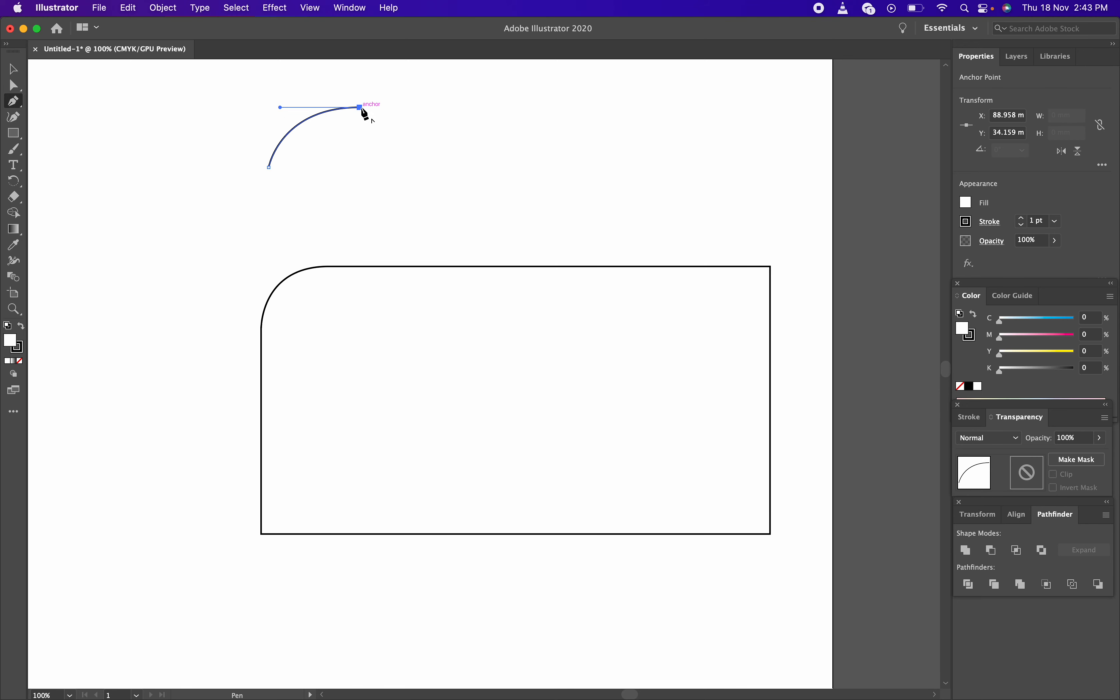
Add corner points wrapping around the arc's upper left and close the path at its start
left_click(360, 87)
left_click_drag(331, 82, 256, 82)
left_click(217, 96)
left_click(205, 129)
left_click(222, 176)
left_click(247, 188)
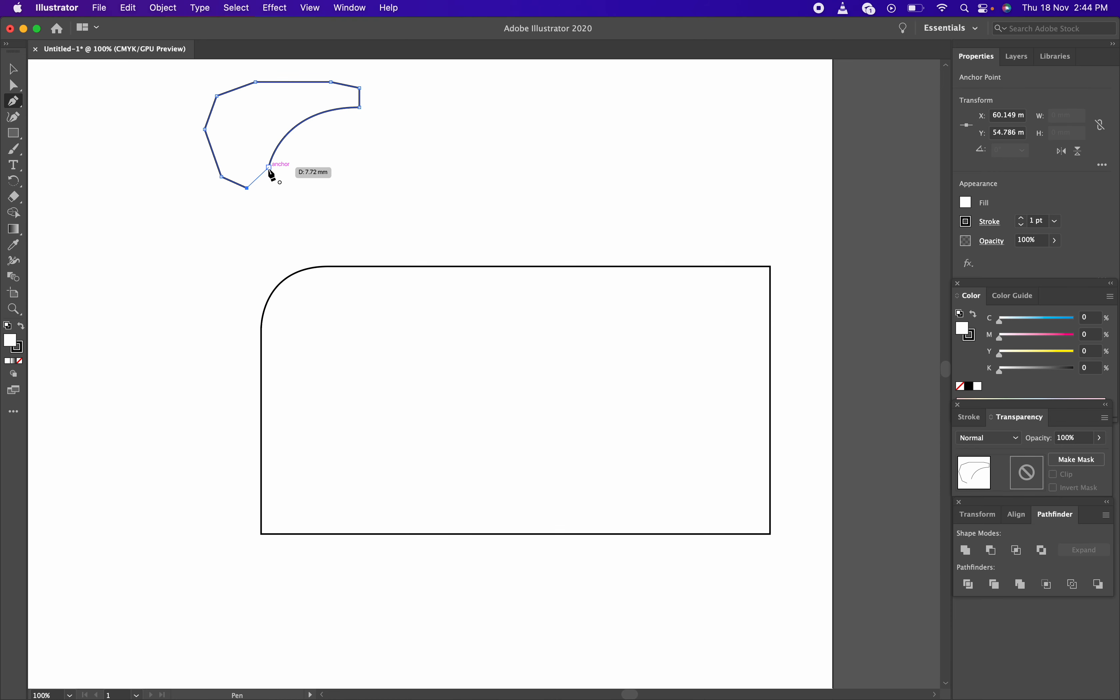
left_click(269, 168)
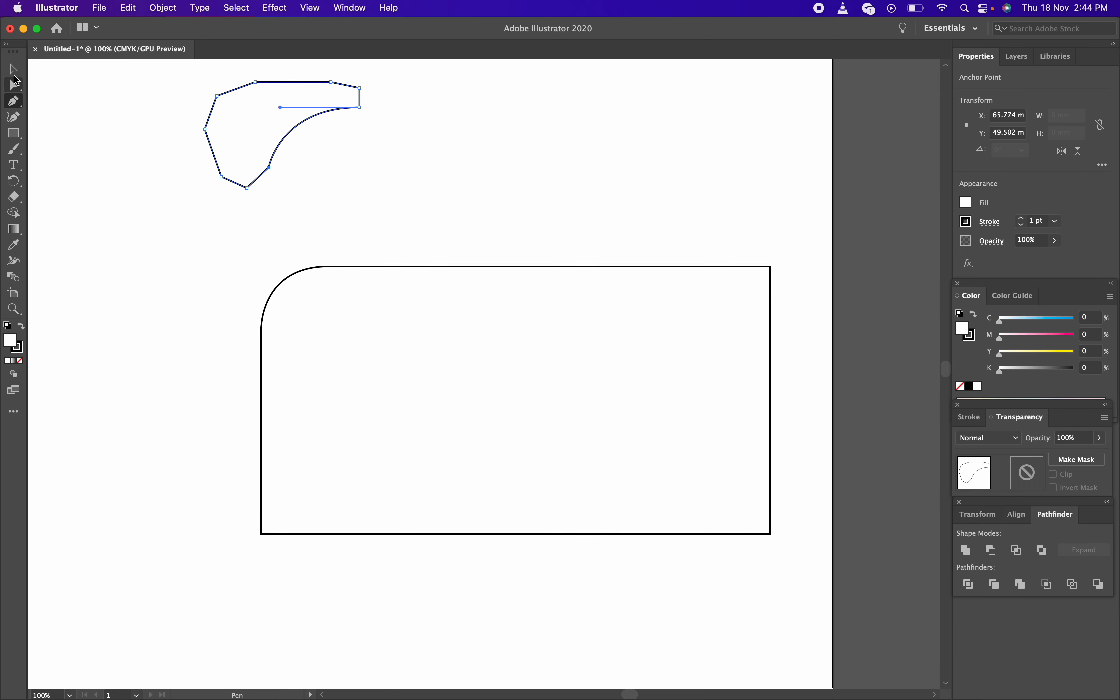
left_click(13, 69)
left_click(428, 139)
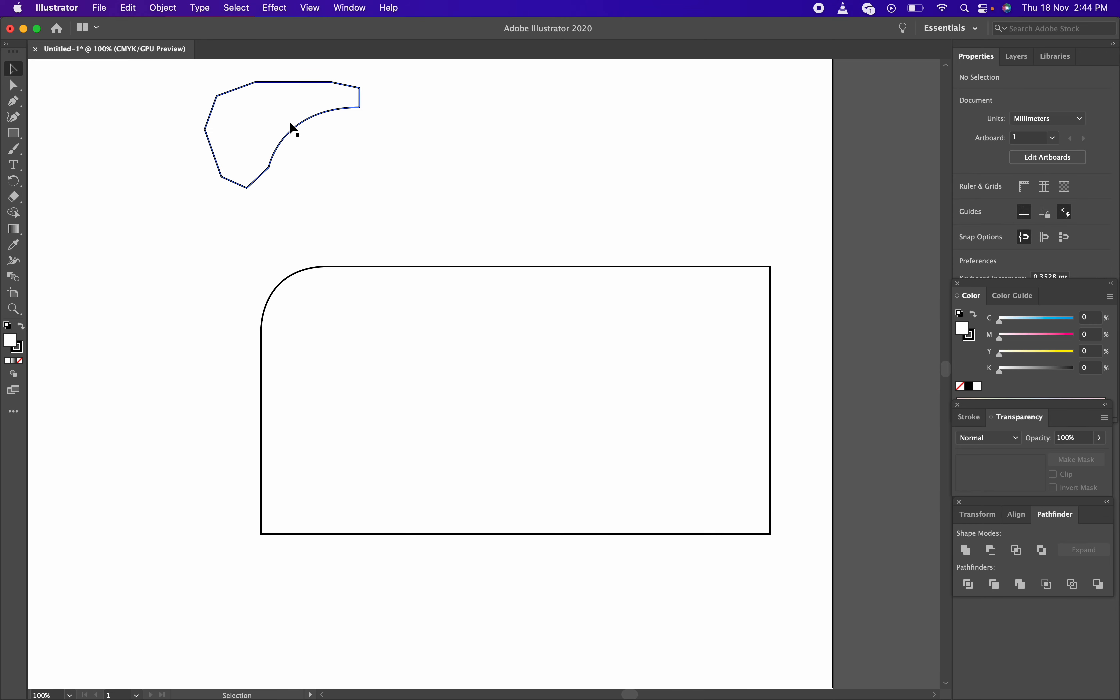
Select the polygon, undo its closing segment, and reclose it at the start anchor
left_click(253, 101)
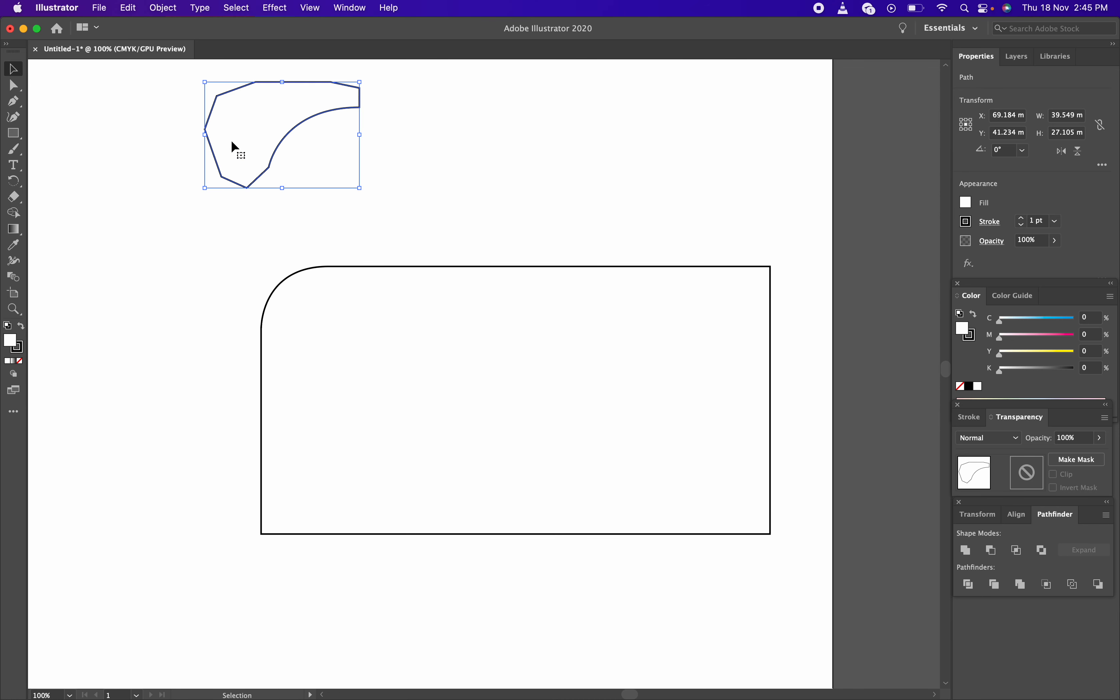
key("super+z")
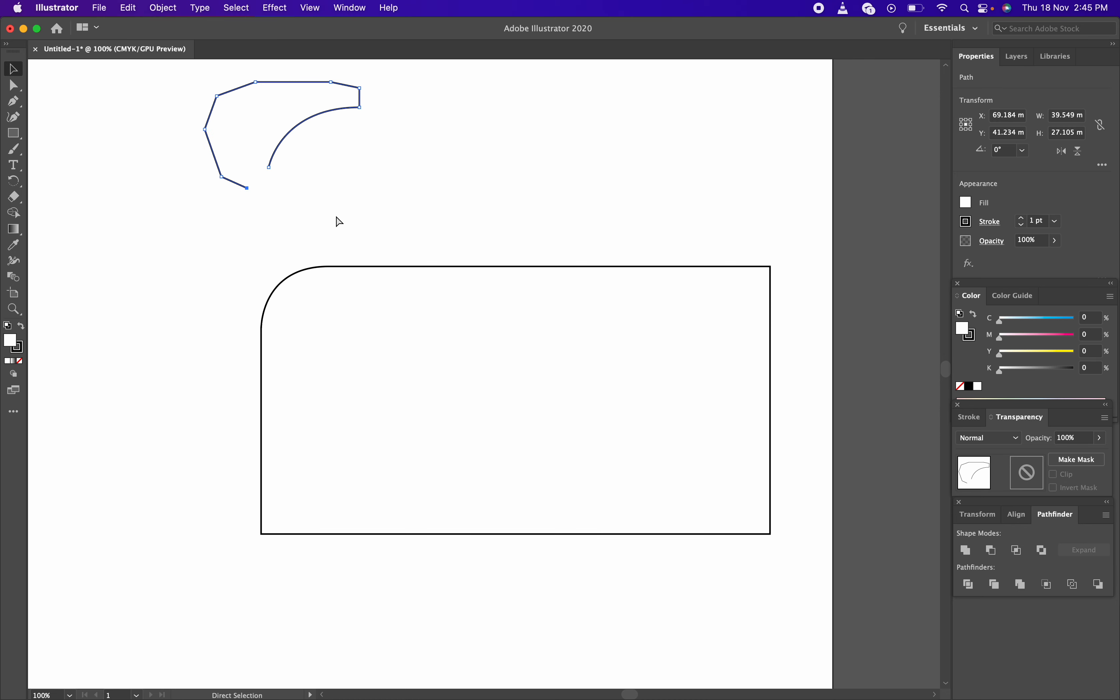
key("p")
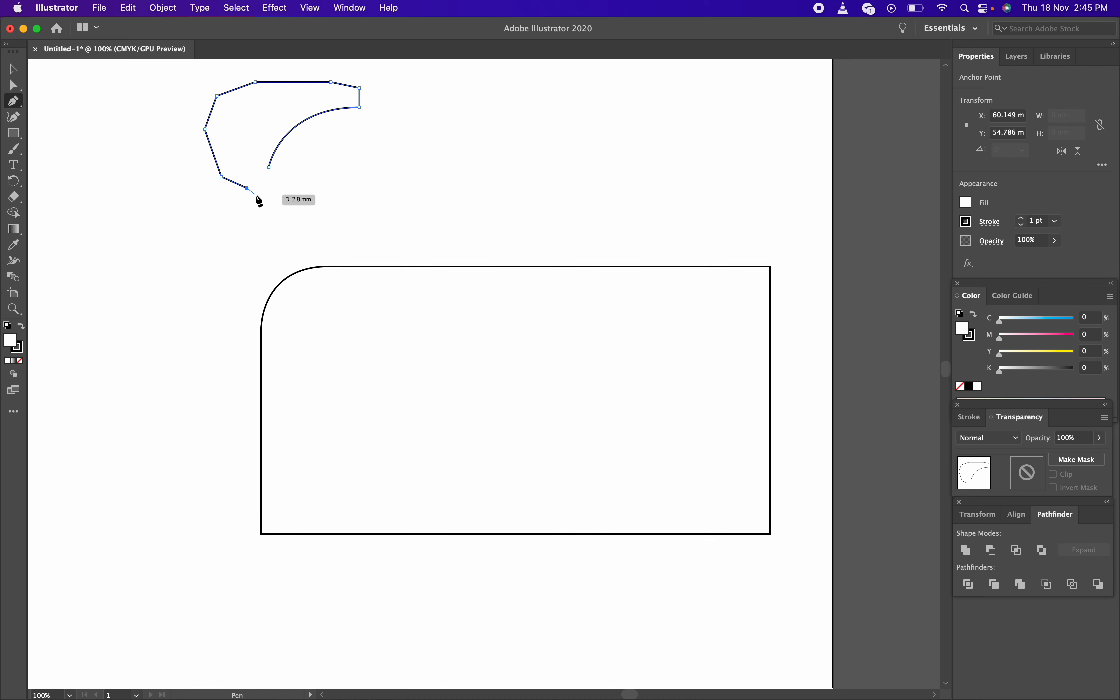
left_click(269, 169)
key("v")
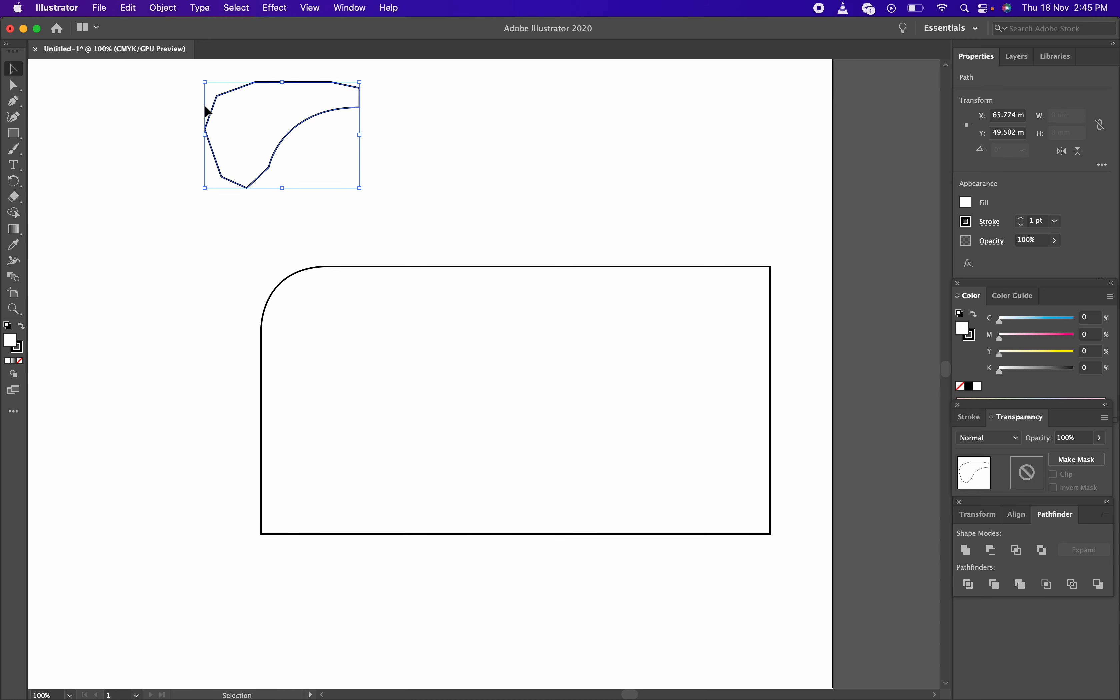
Delete the polygon shape, leaving only the rounded-corner rectangle
key("Delete")
left_click_drag(257, 98, 213, 158)
left_click_drag(187, 103, 480, 186)
left_click_drag(175, 101, 521, 212)
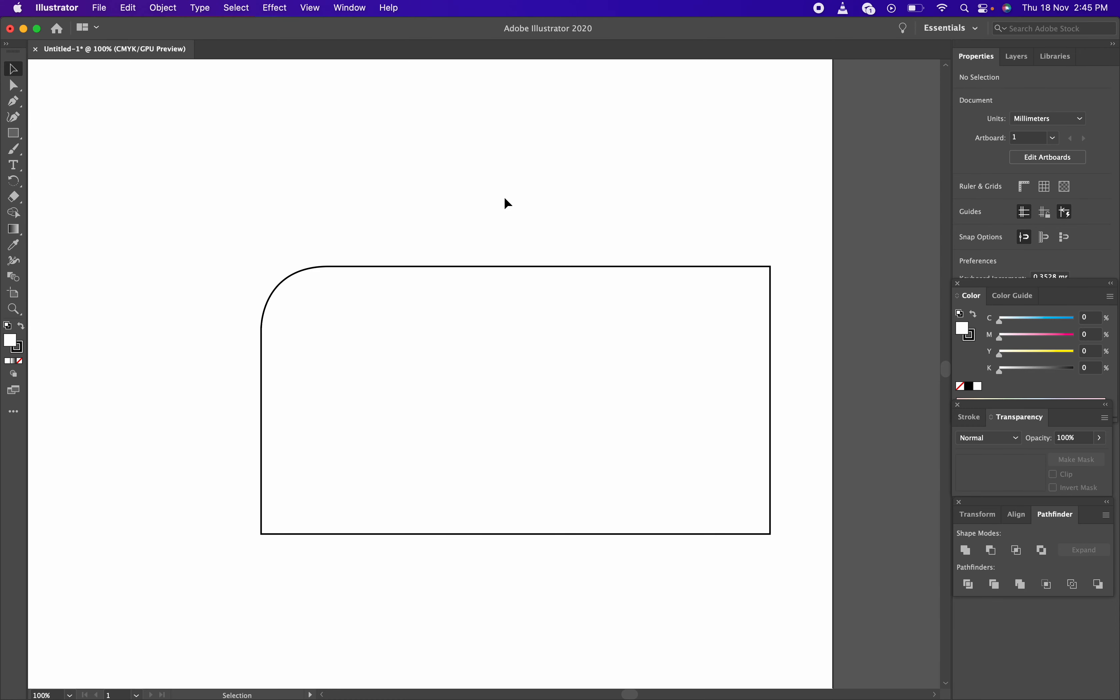
key("p")
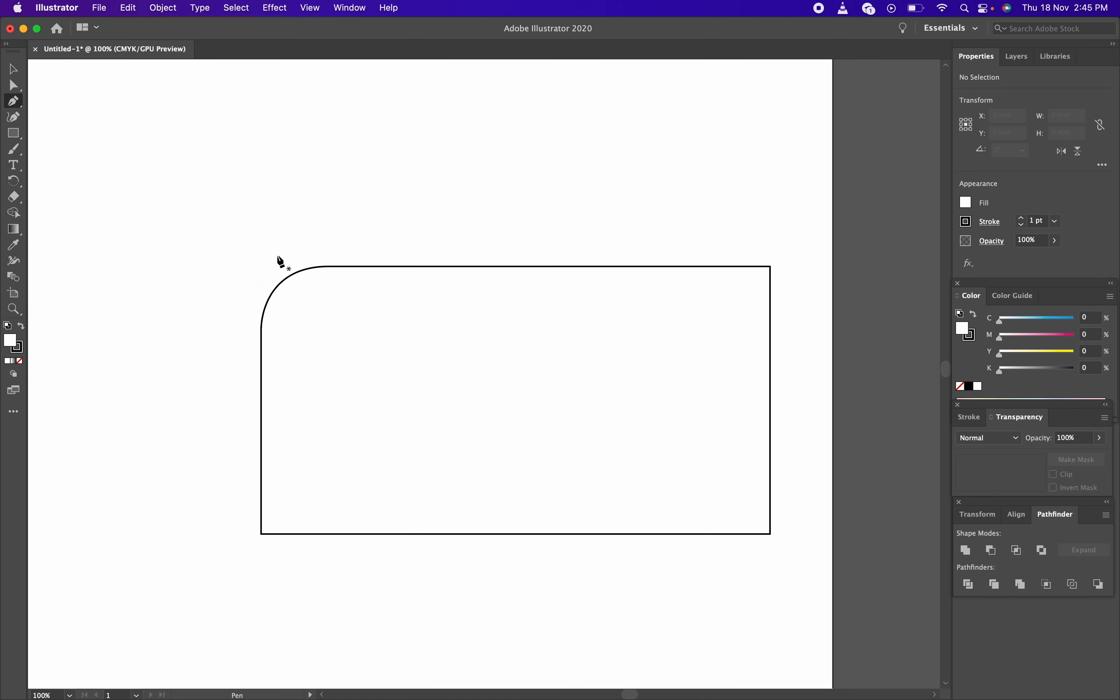
left_click(261, 165)
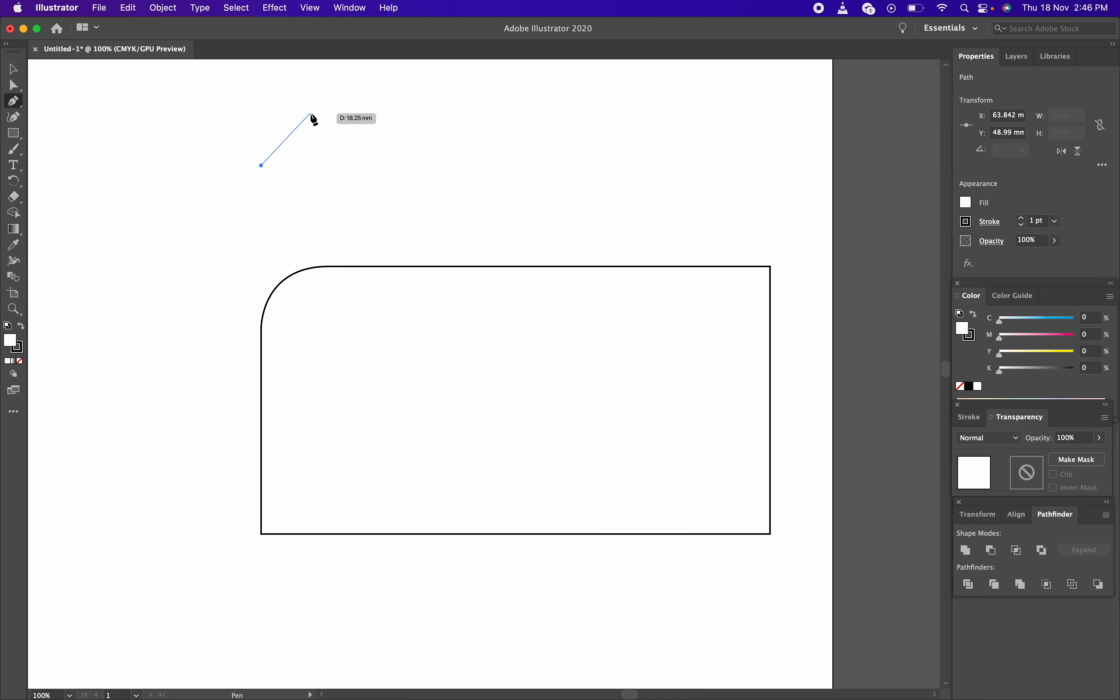
left_click(310, 113)
left_click_drag(324, 115, 362, 113)
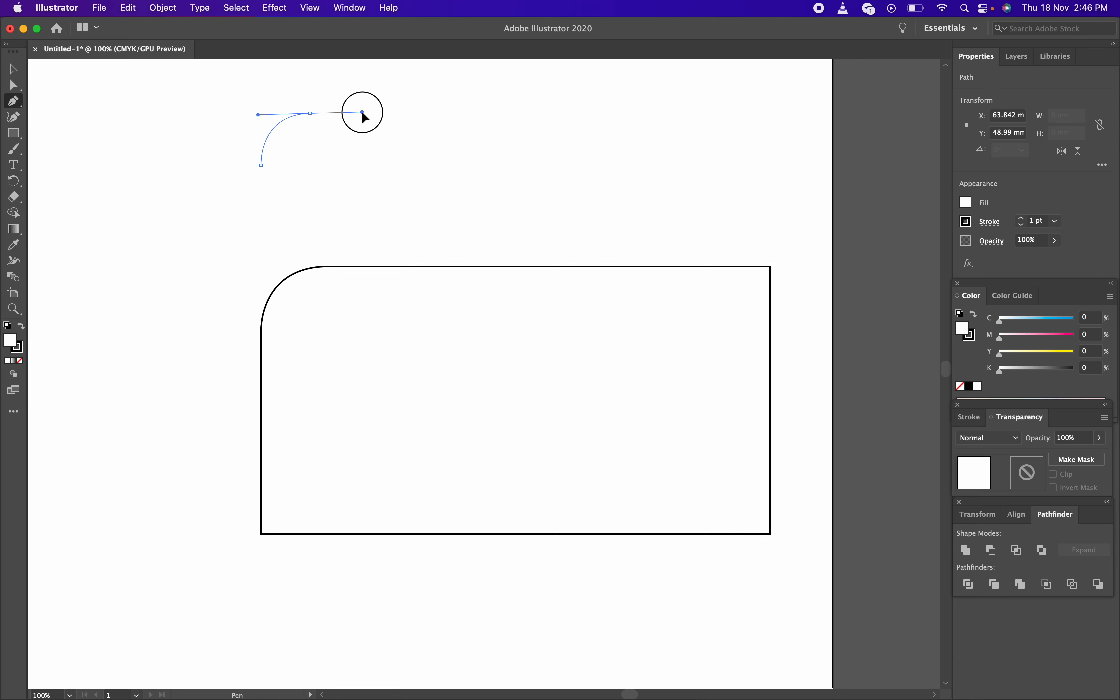
left_click_drag(362, 112, 352, 114)
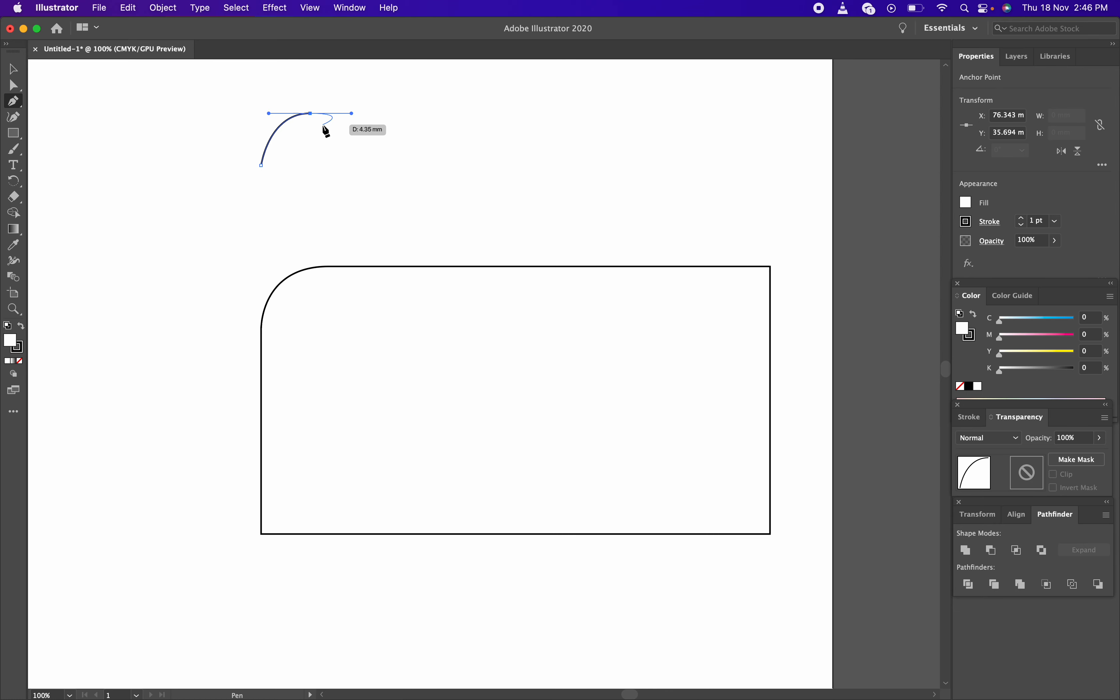
key("super+z")
key("super+z")
key("v")
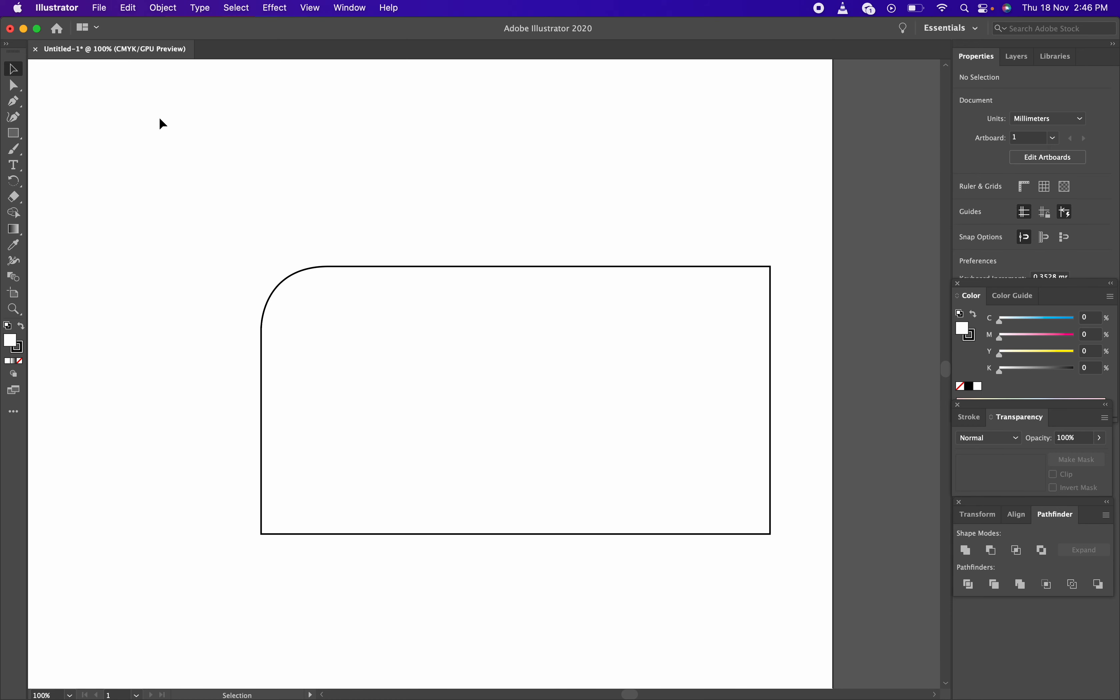
left_click(21, 105)
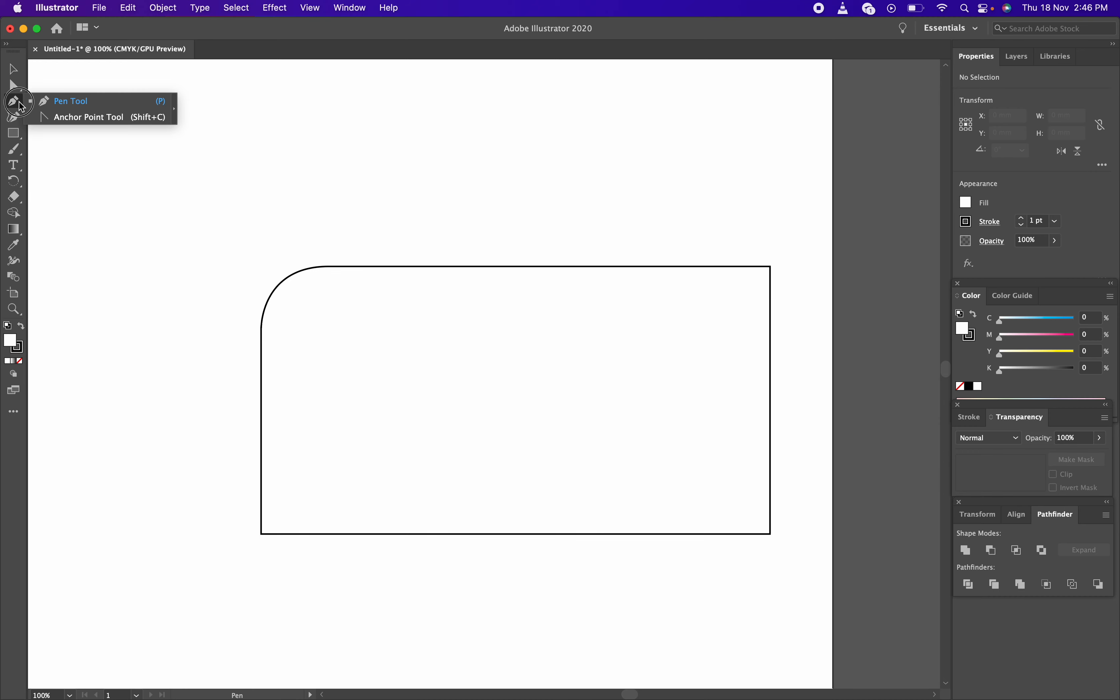
left_click_drag(21, 105, 66, 108)
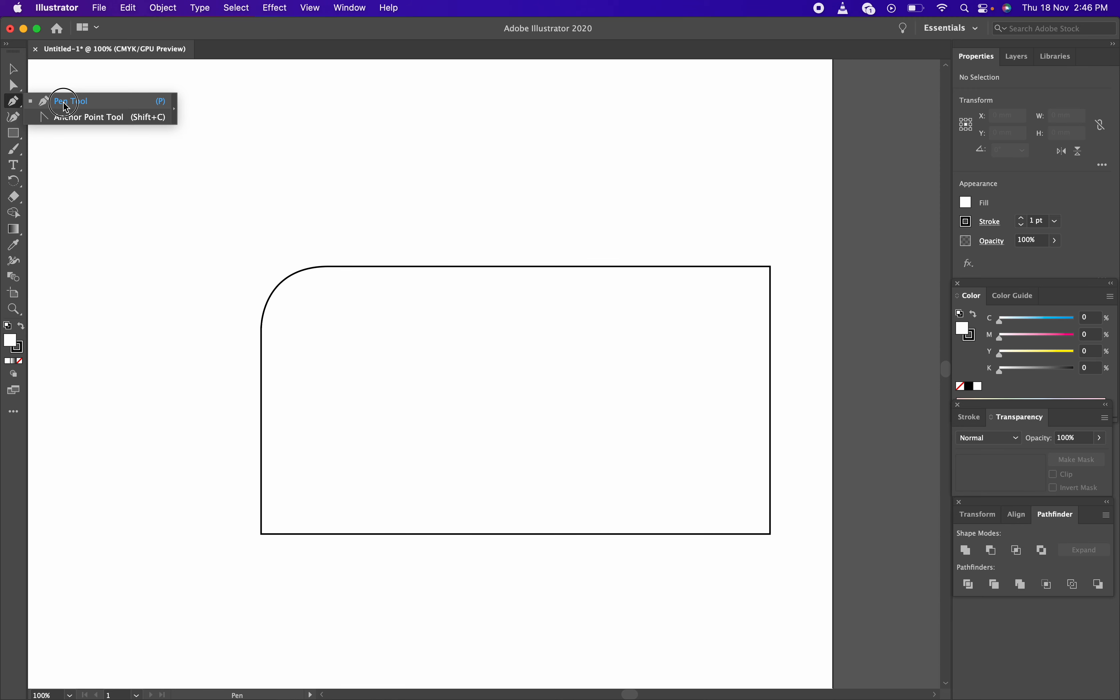
left_click_drag(67, 108, 65, 107)
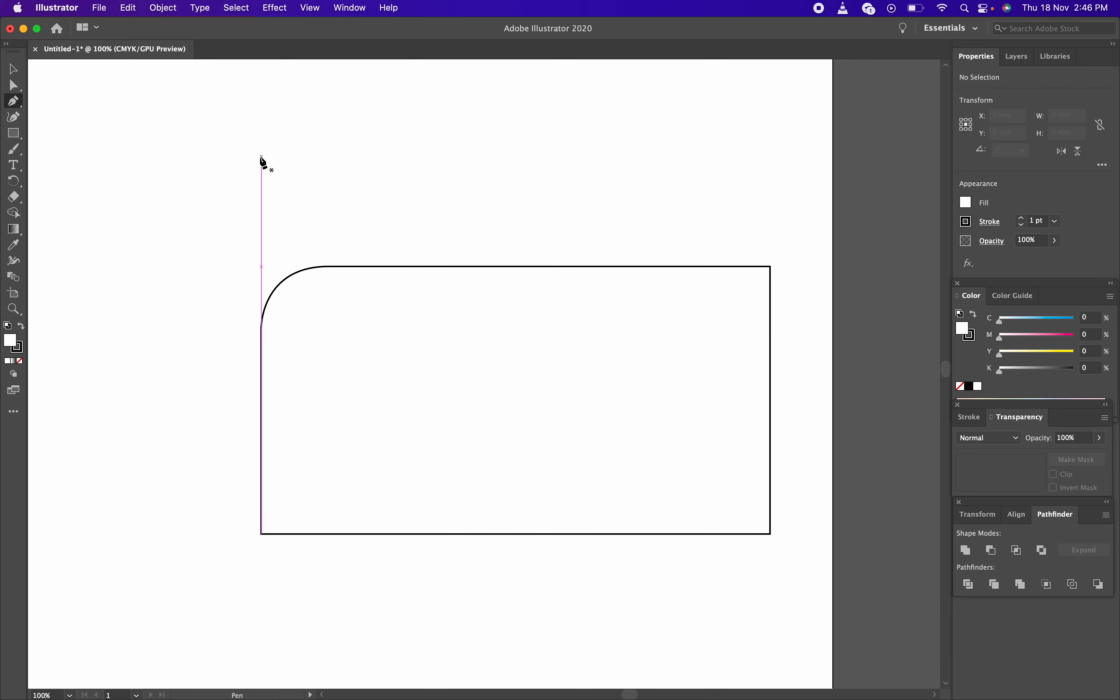
left_click(261, 157)
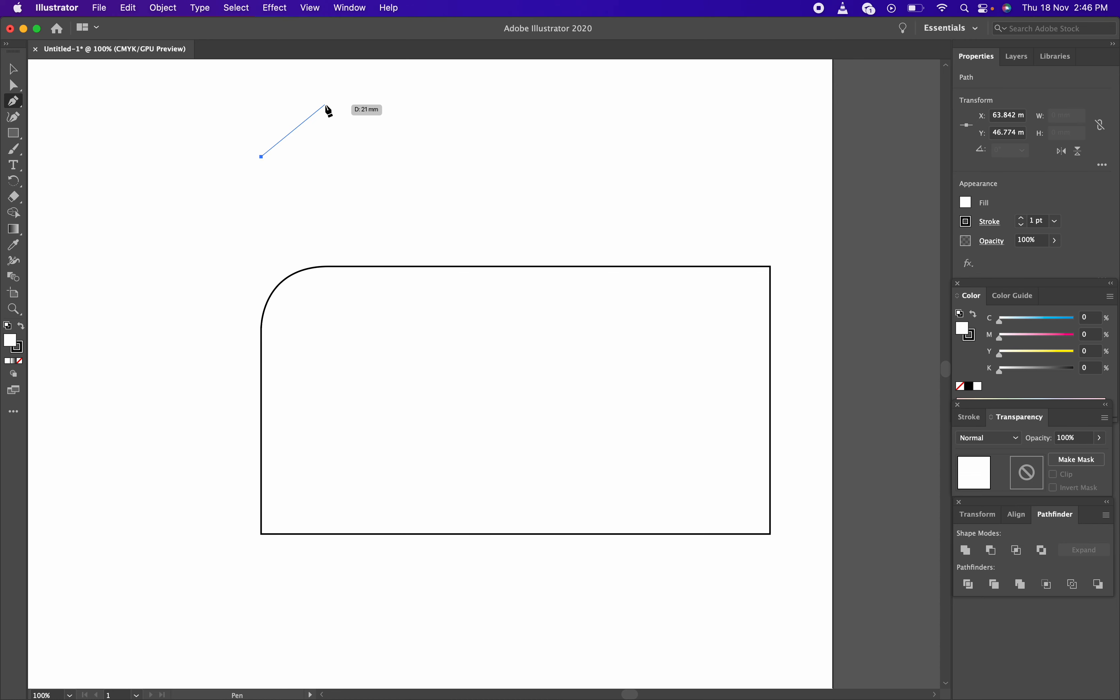
left_click_drag(326, 105, 389, 105)
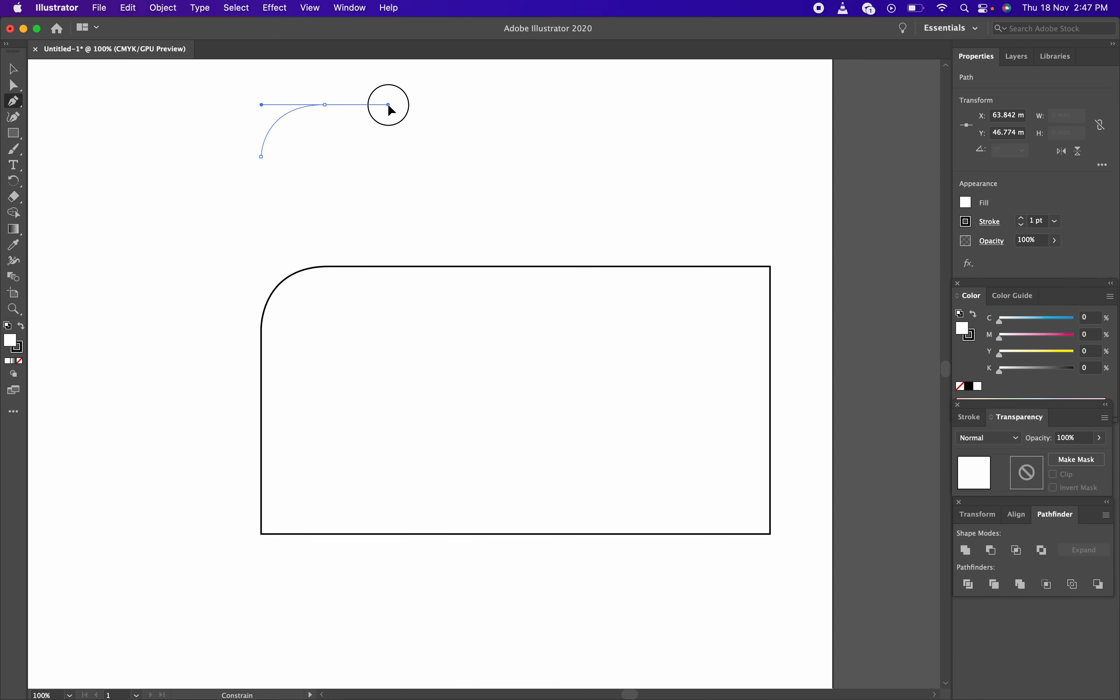
left_click(389, 105)
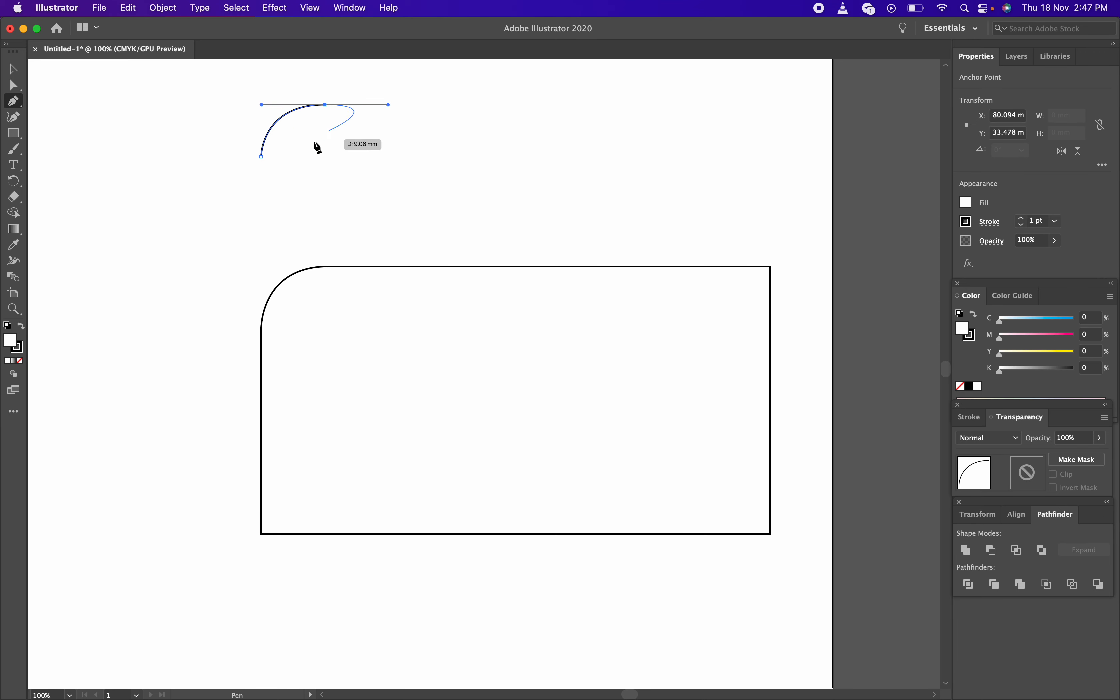
key("v")
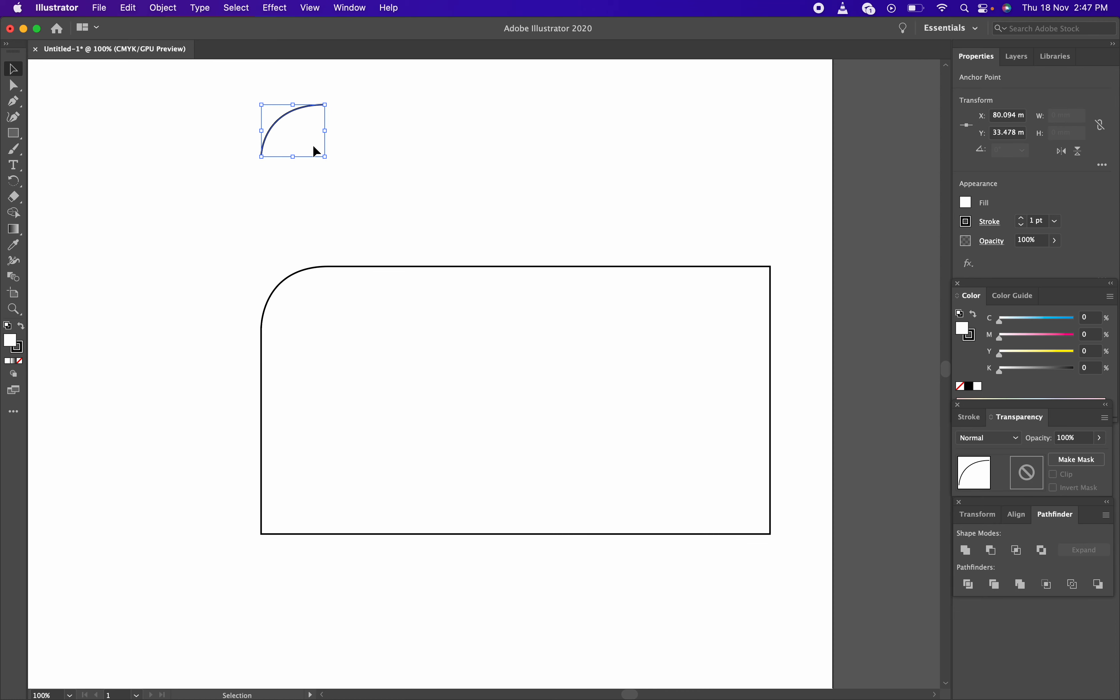
key("BackSpace")
key("BackSpace")
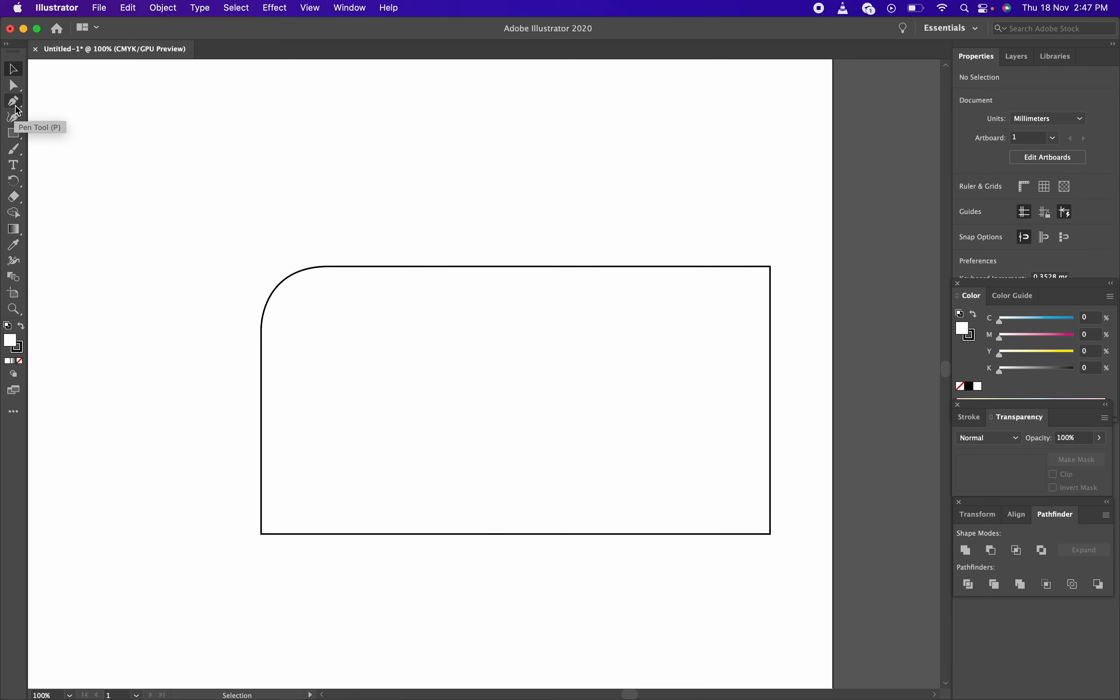
key("p")
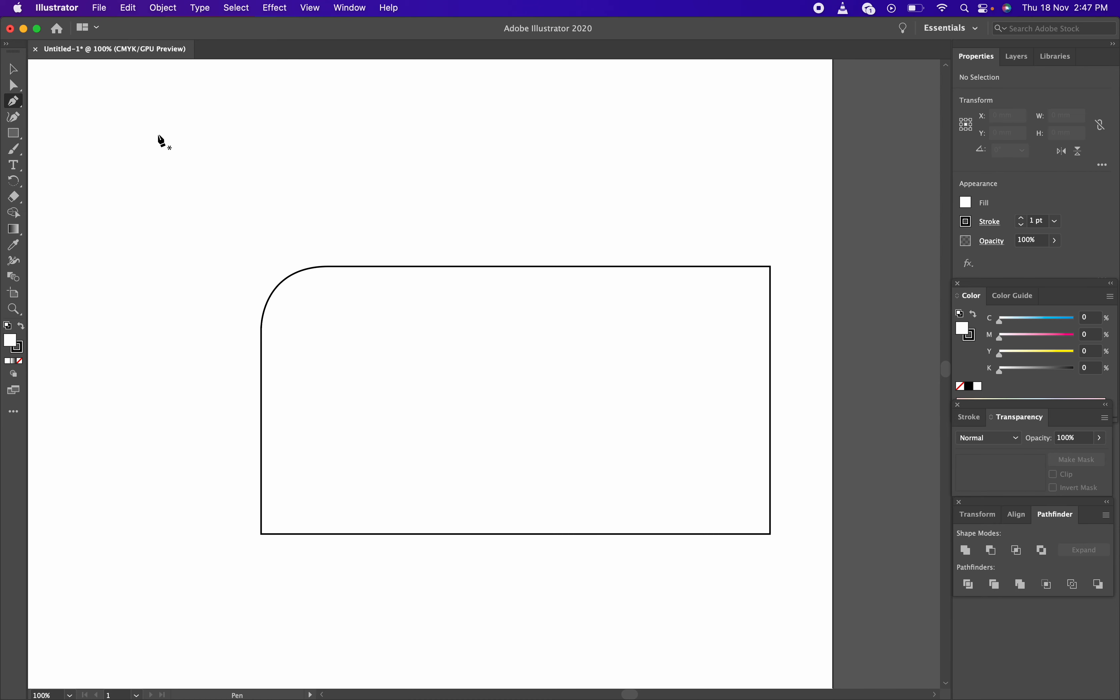
left_click(164, 168)
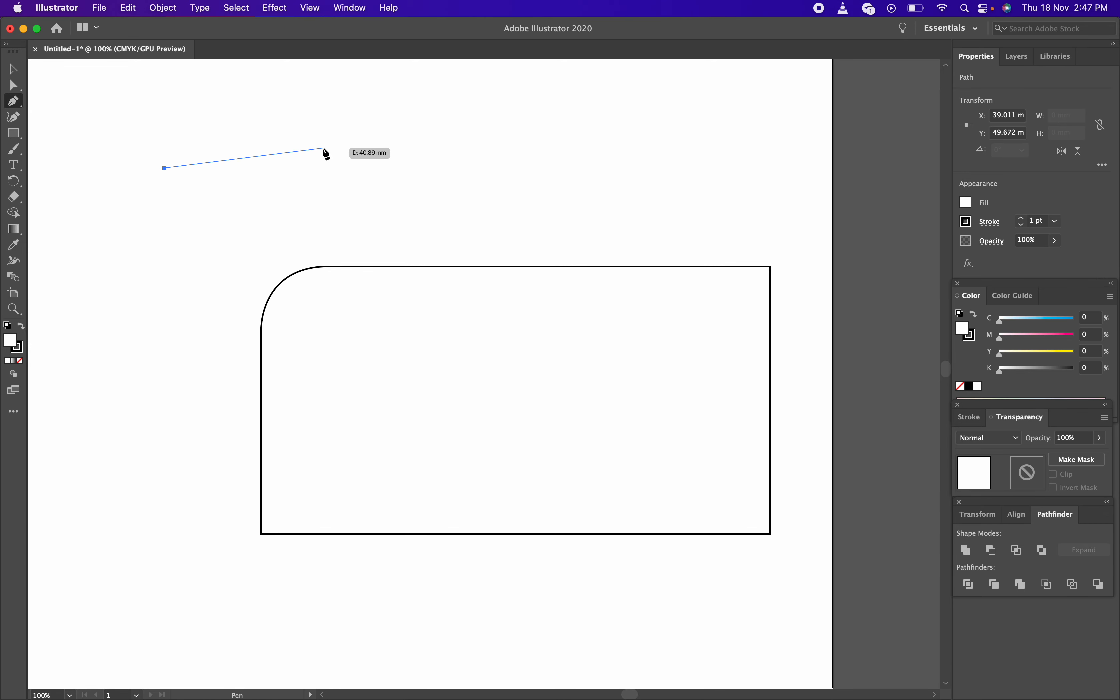
left_click_drag(276, 111, 369, 124)
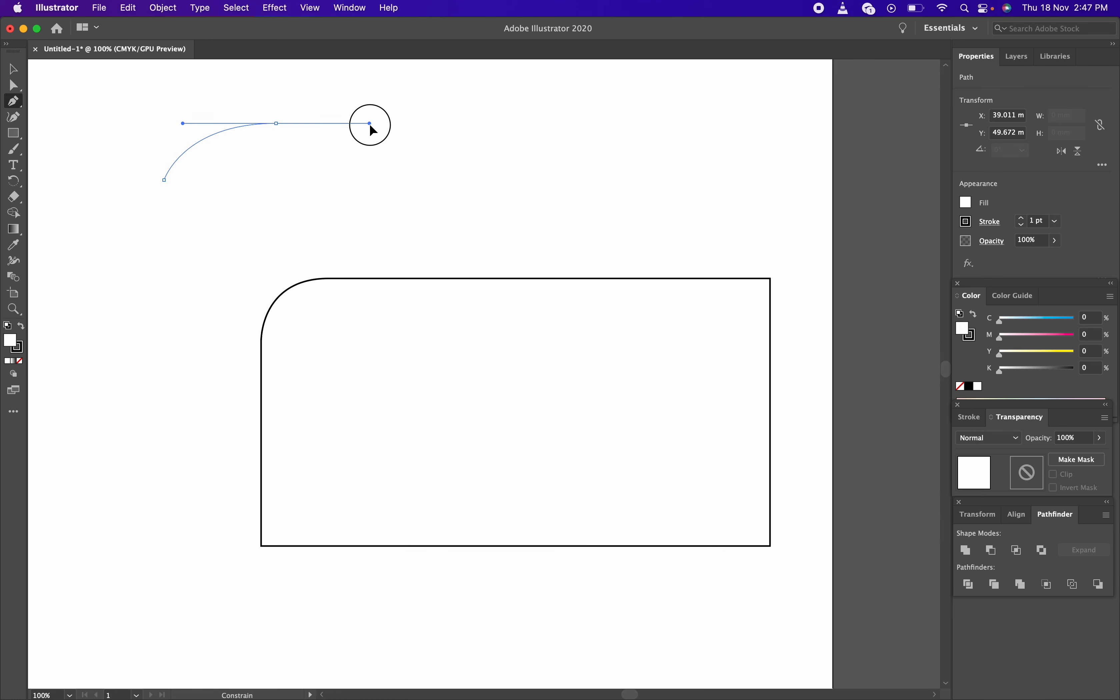
left_click_drag(369, 123, 369, 122)
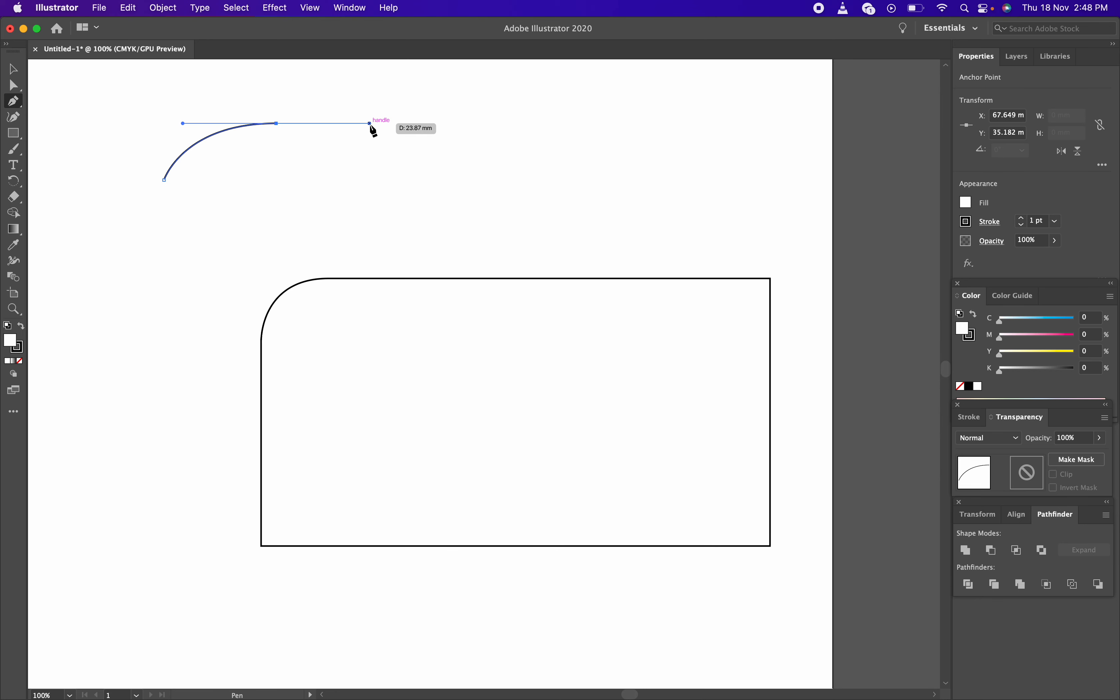
left_click(386, 11)
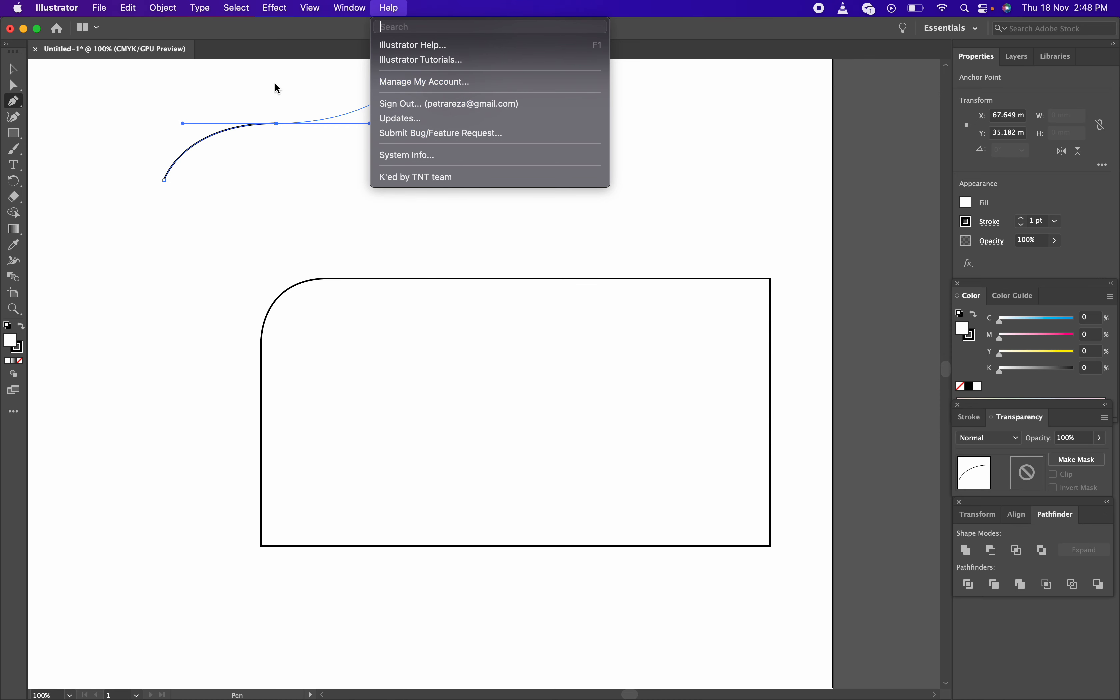
left_click(262, 88)
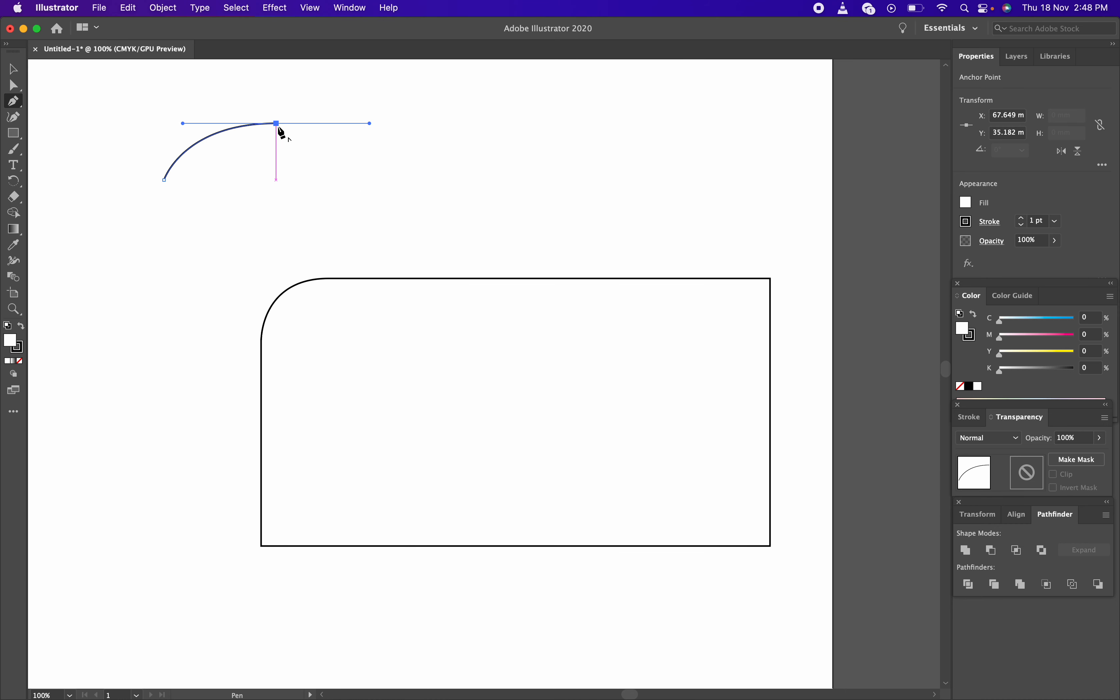
left_click(277, 125)
key("v")
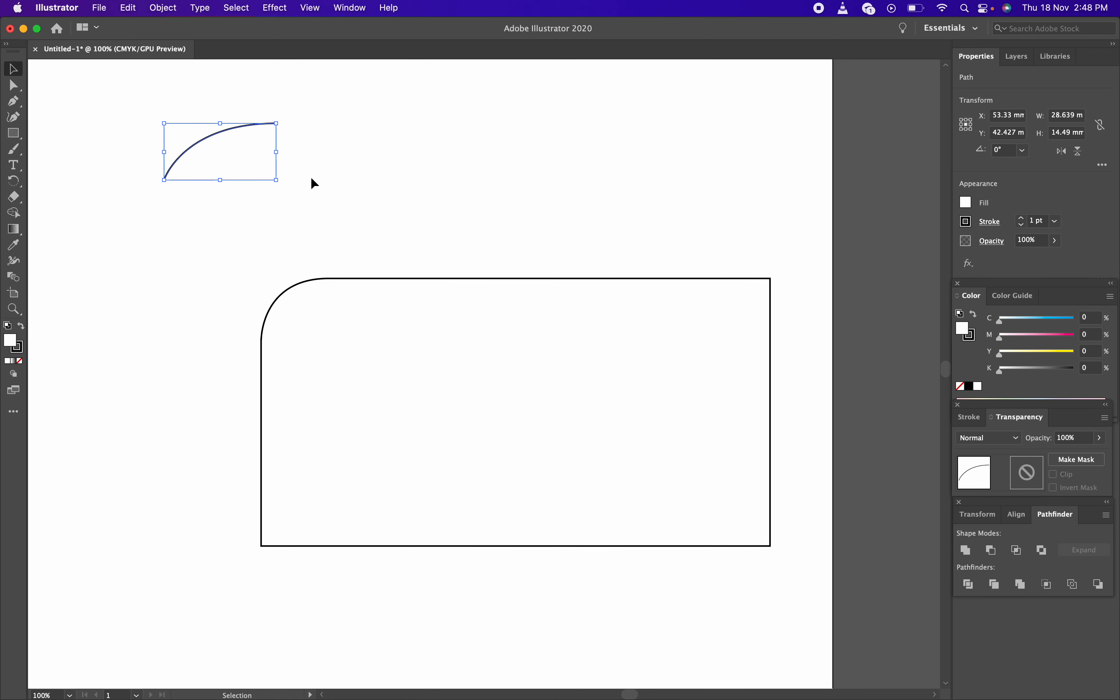
key("Delete")
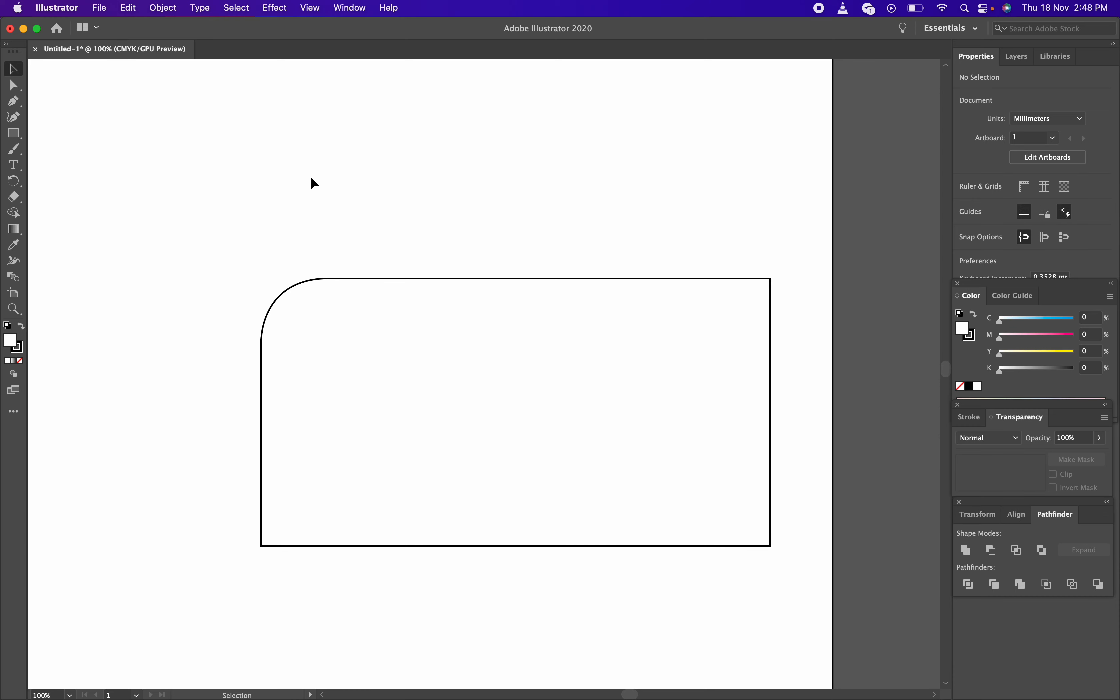
key("p")
Try two curved Pen starts above the rectangle and discard both
key("Tab")
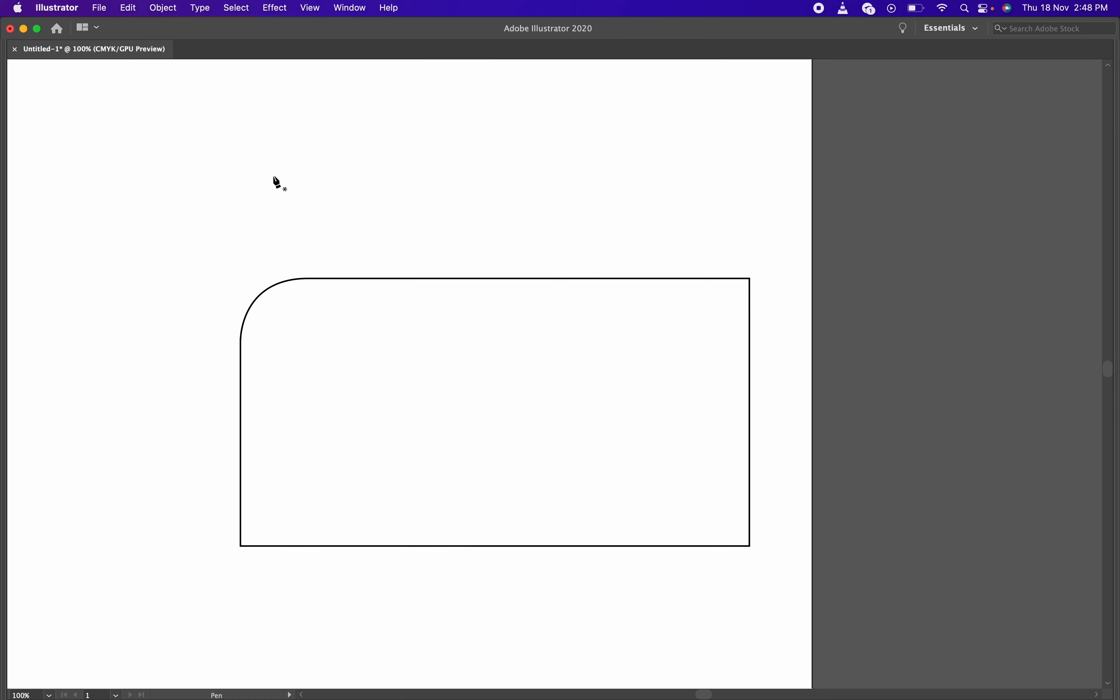
key("Tab")
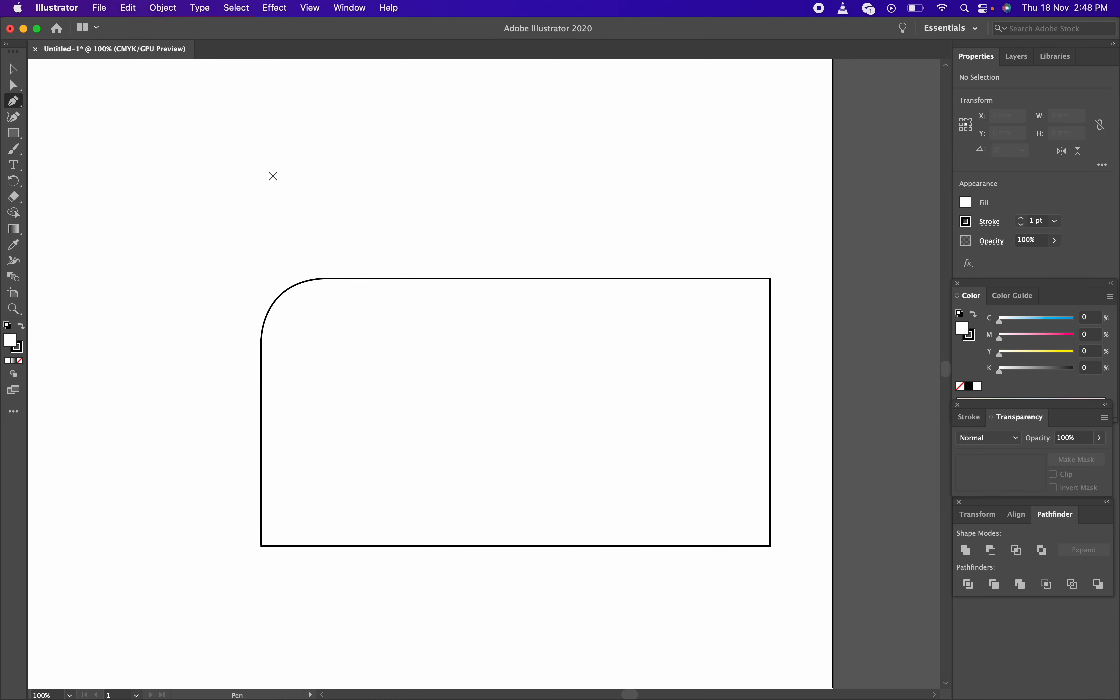
left_click(238, 168)
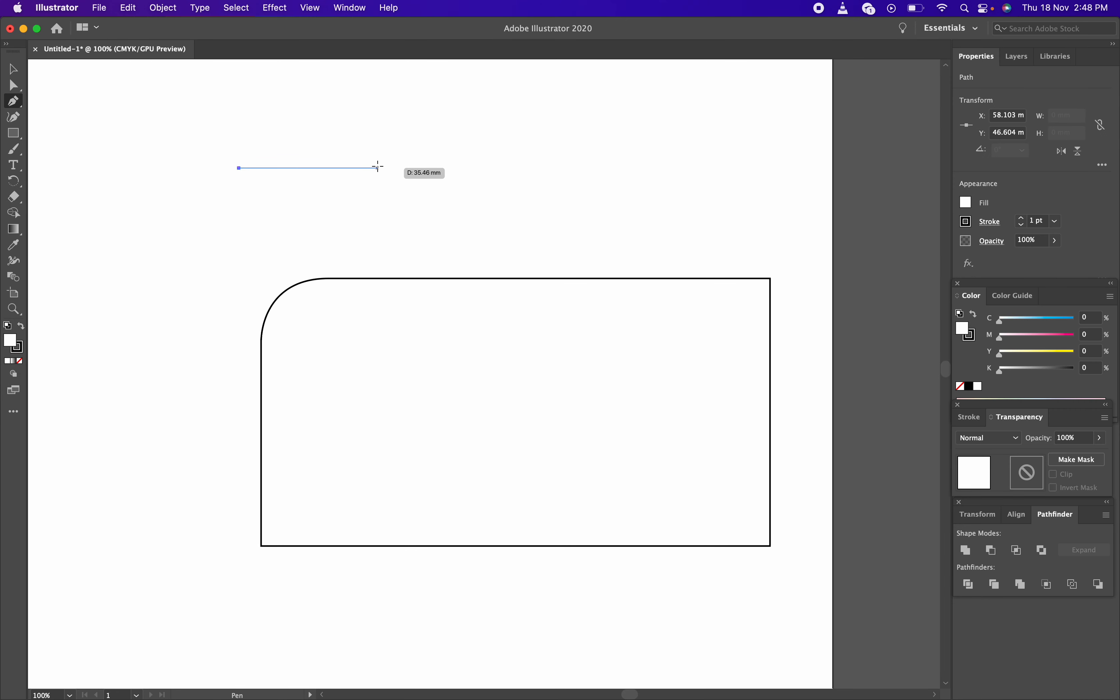
left_click_drag(378, 168, 455, 219)
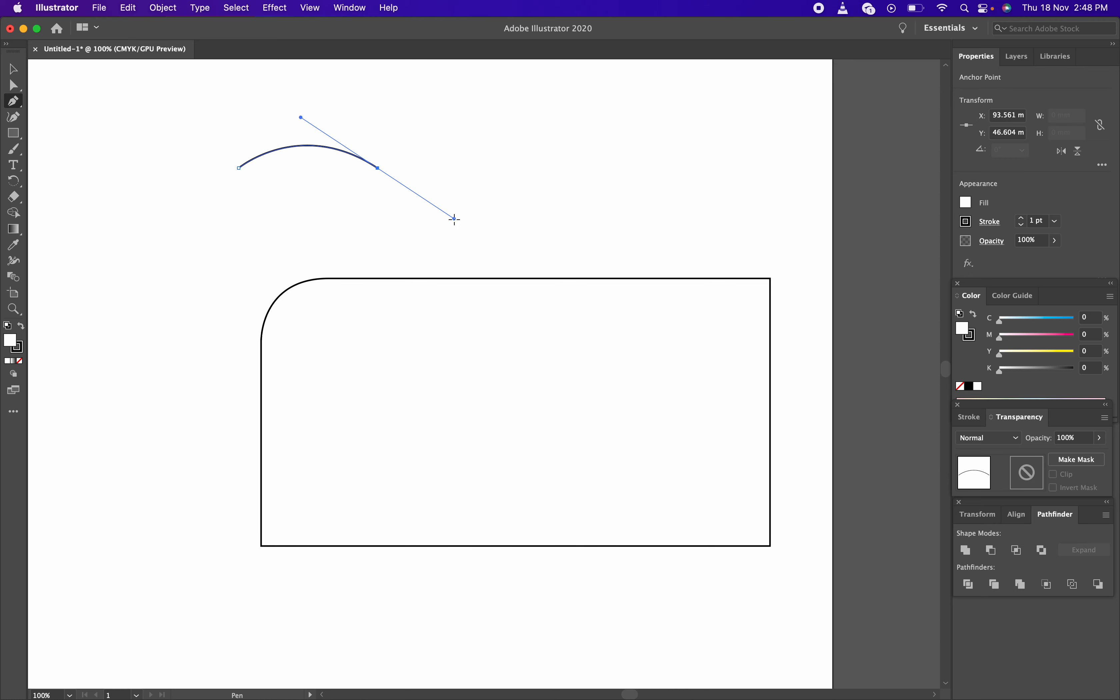
key("super+z")
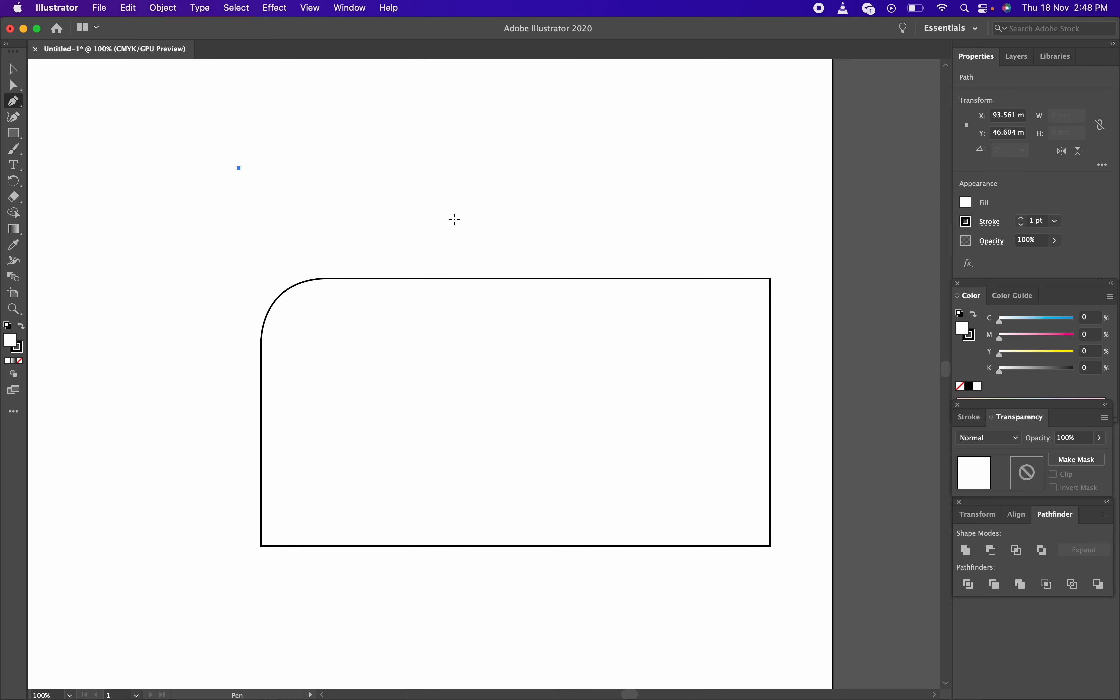
key("super+z")
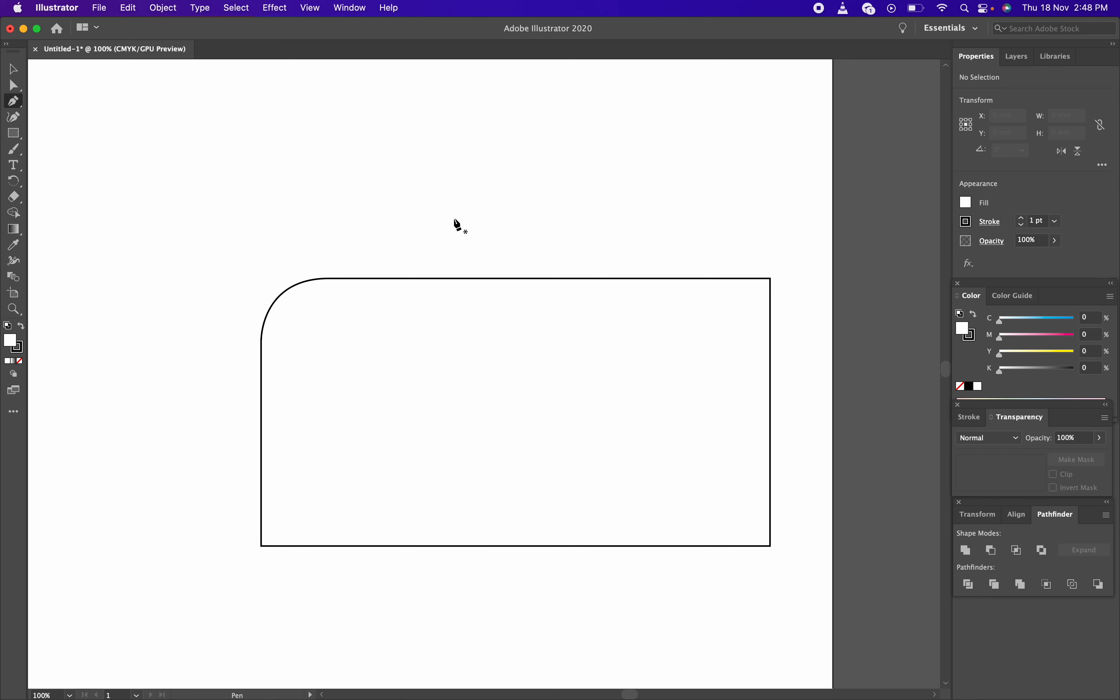
left_click(256, 167)
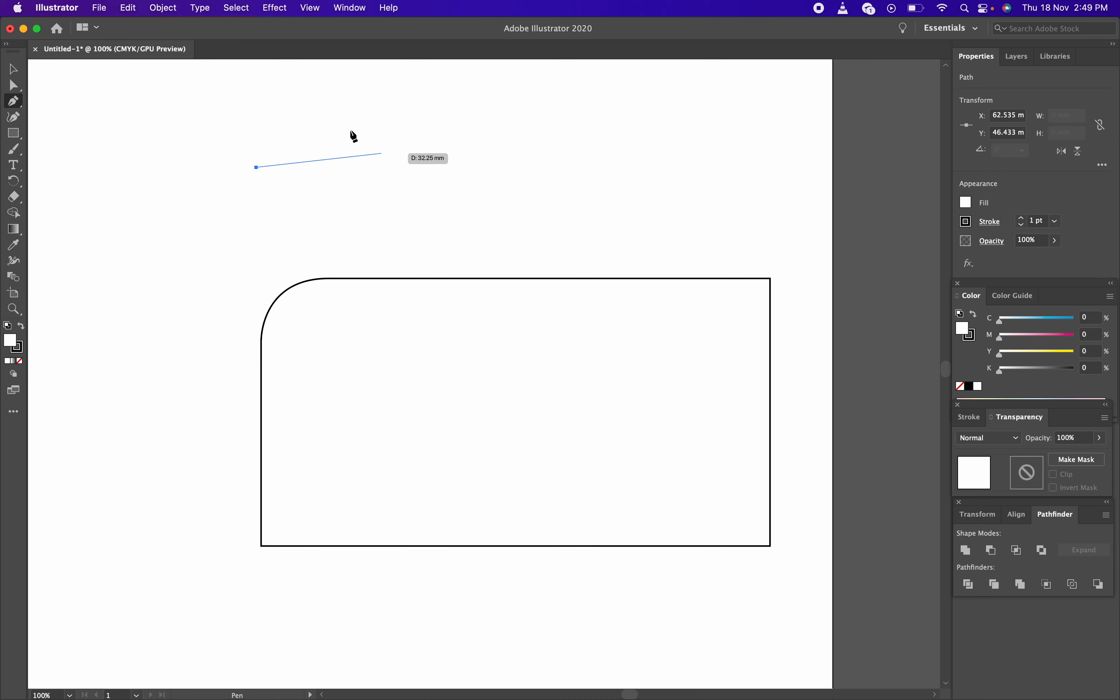
left_click_drag(319, 120, 375, 120)
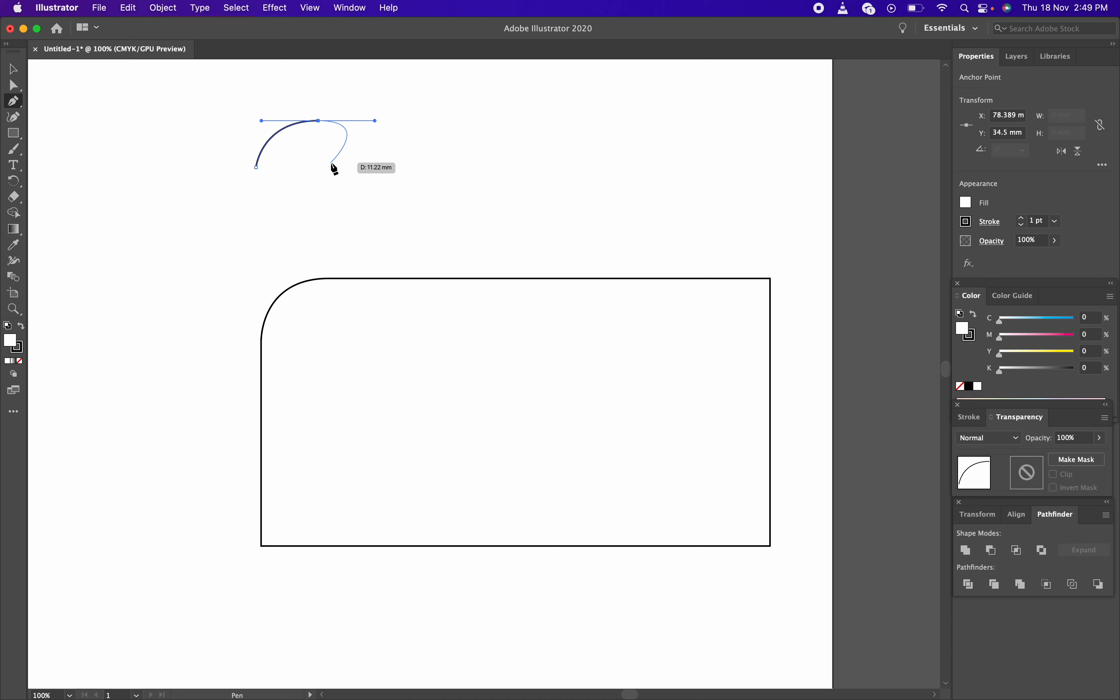
key("Delete")
key("Delete")
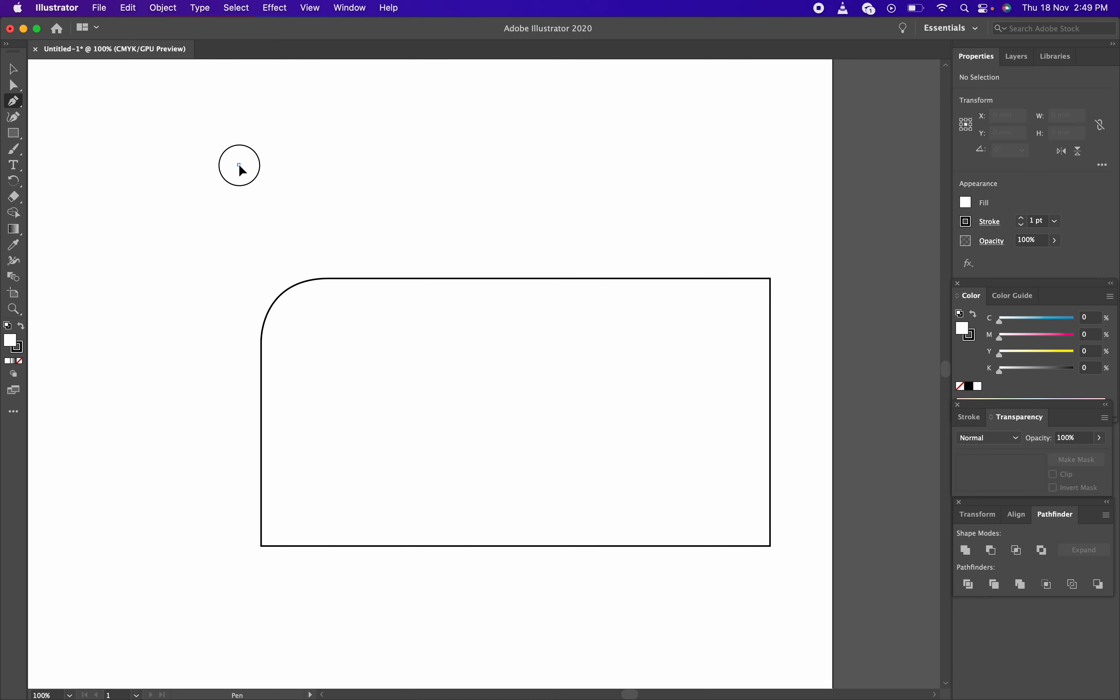
Click a many-point outline above the rectangle and close it at its start point
left_click(238, 165)
left_click(385, 117)
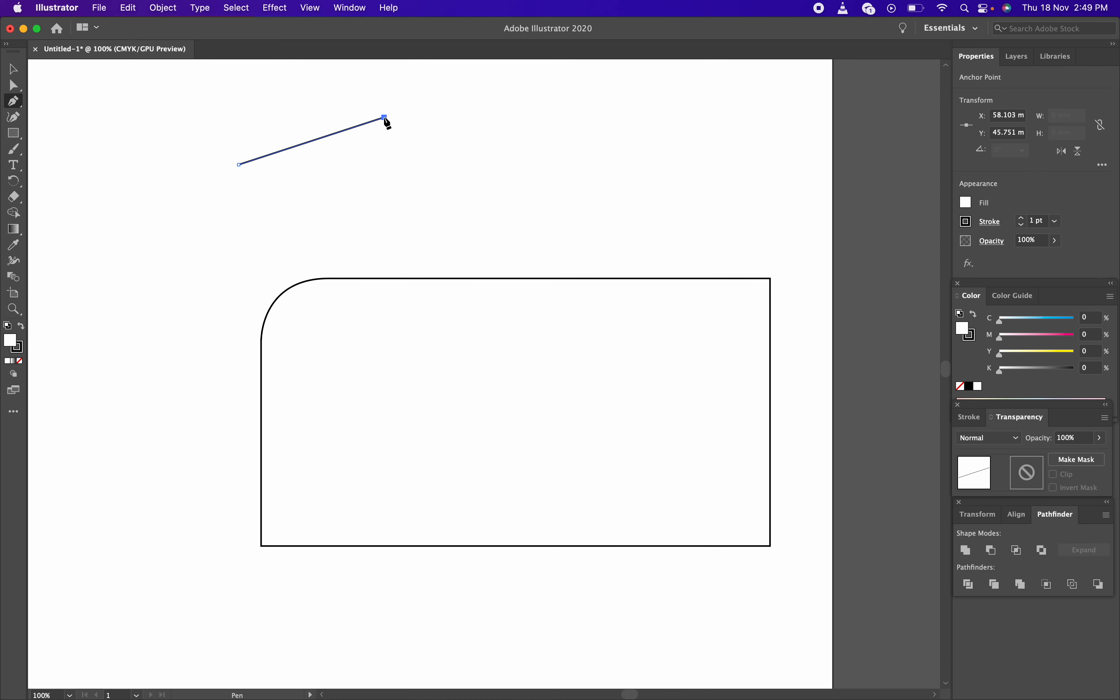
left_click(429, 114)
left_click(486, 131)
left_click(479, 139)
left_click(448, 150)
left_click(426, 151)
left_click(404, 148)
left_click(389, 148)
left_click(372, 158)
left_click(345, 170)
left_click(327, 177)
left_click(309, 177)
left_click(295, 177)
left_click(285, 178)
left_click(267, 184)
left_click(252, 183)
left_click(233, 181)
left_click(238, 165)
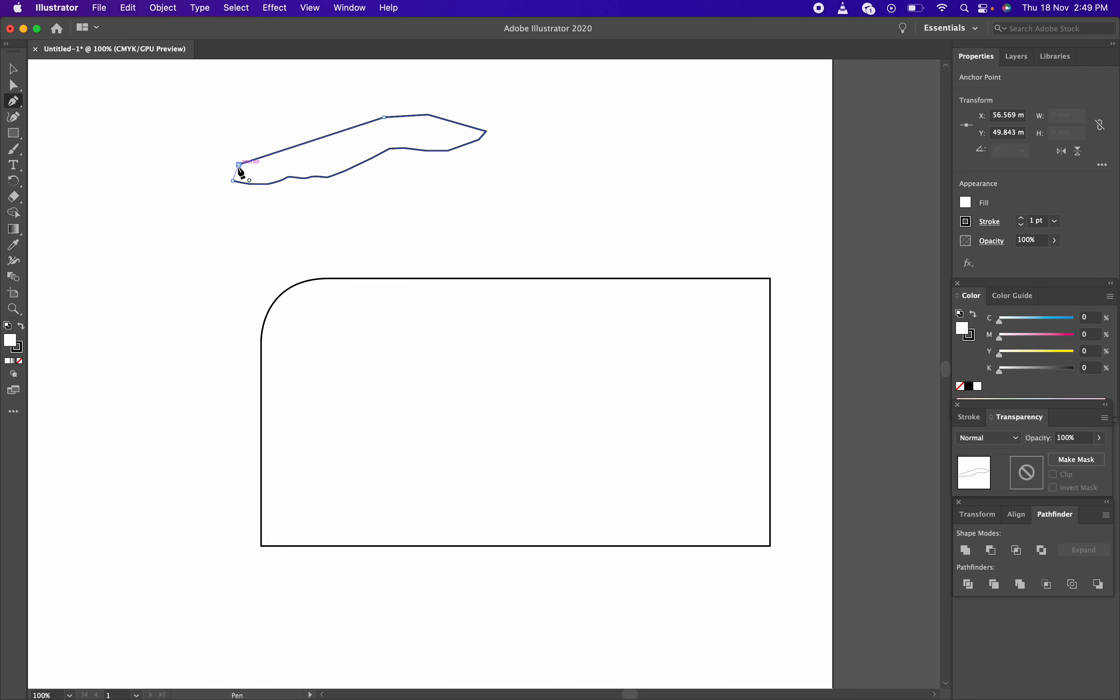
Deselect the finished outline, then marquee-select it above the rectangle
key("v")
left_click(523, 183)
left_click_drag(571, 160, 84, 125)
Delete the freehand outline, then marquee-select the 130.125 × 68.415 mm rounded-corner rectangle
key("Delete")
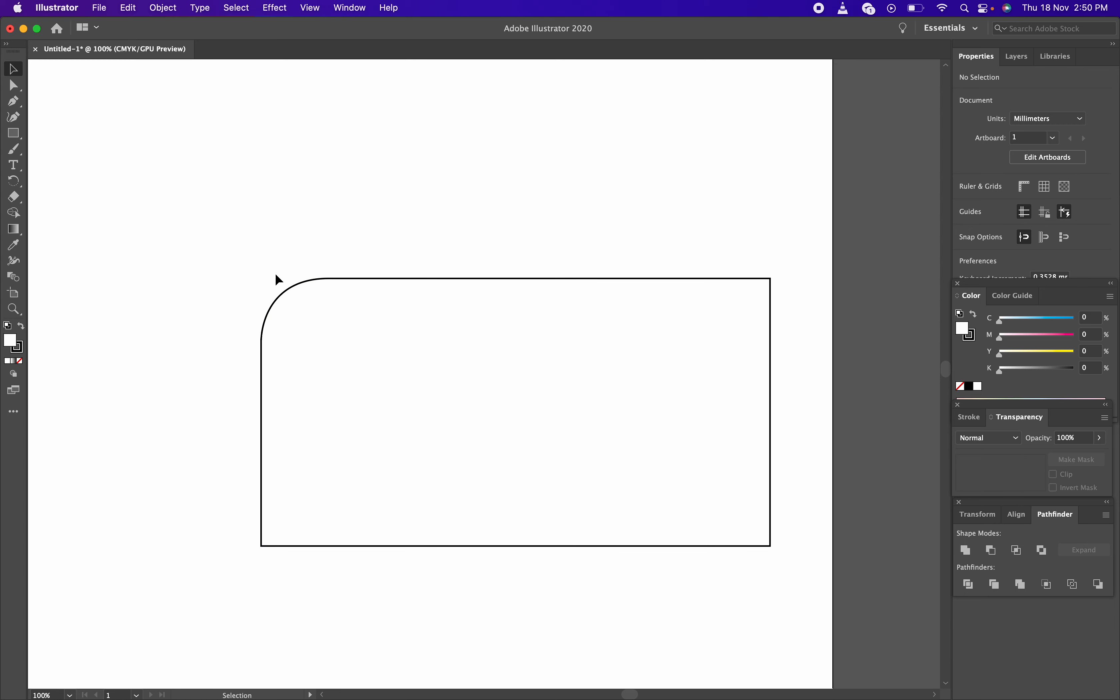
left_click_drag(217, 156, 298, 211)
left_click_drag(227, 188, 283, 228)
left_click_drag(184, 112, 612, 430)
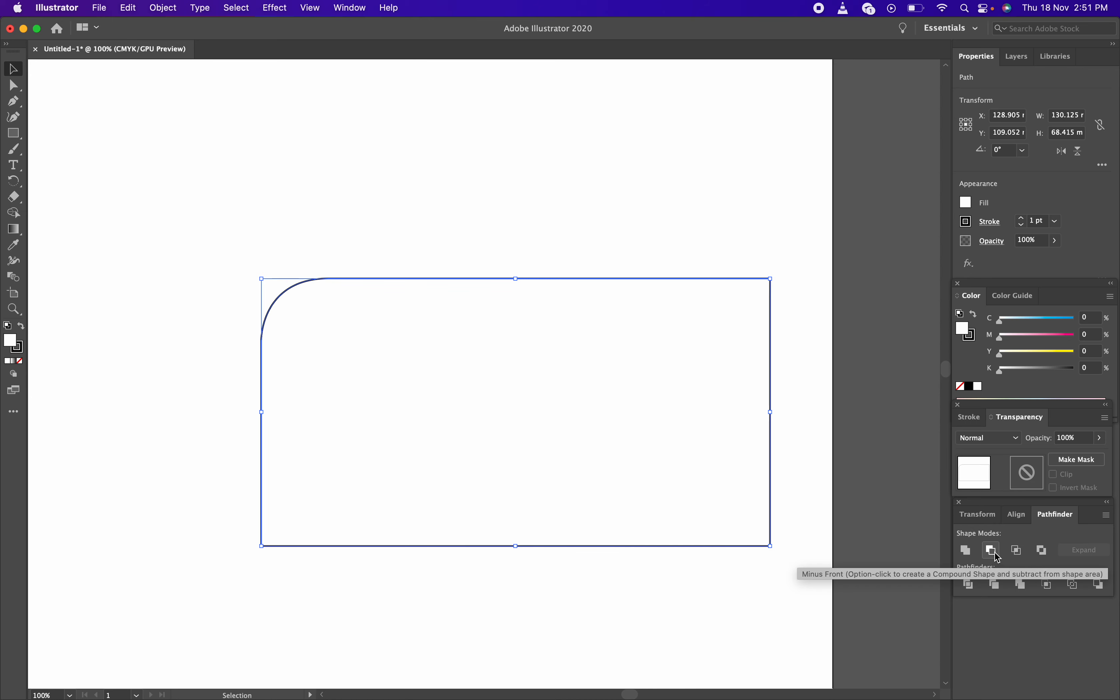
Paste a copy of the 26.934 × 26.366 mm curved corner piece inside the rectangle
left_click(733, 235)
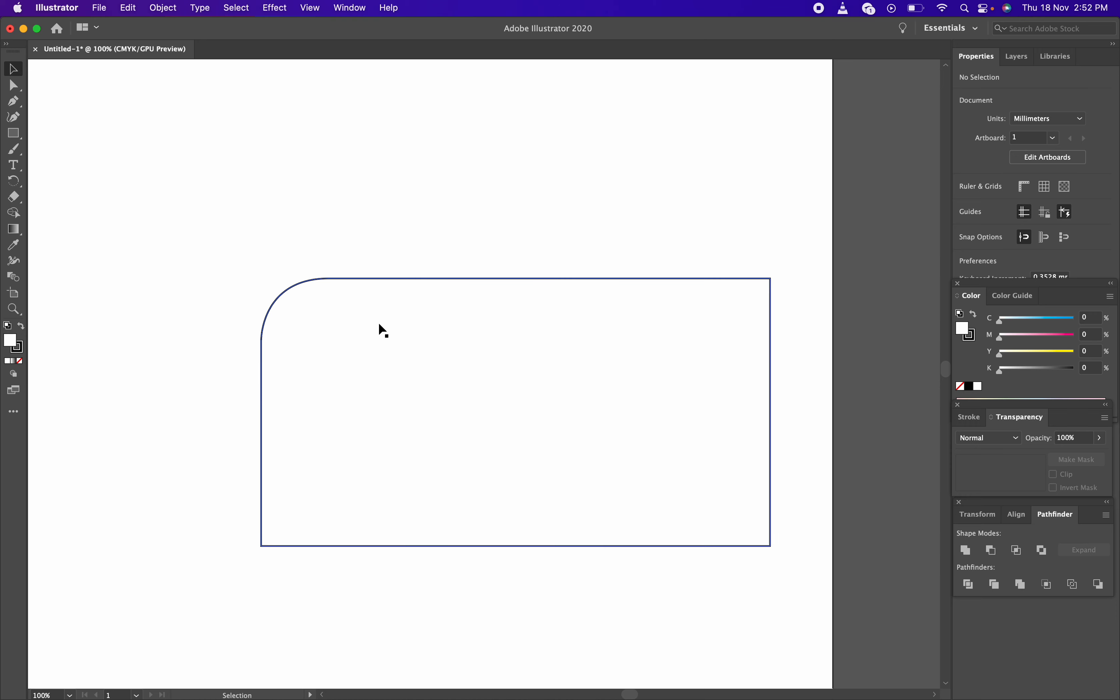
key("a")
key("ctrl+v")
key("v")
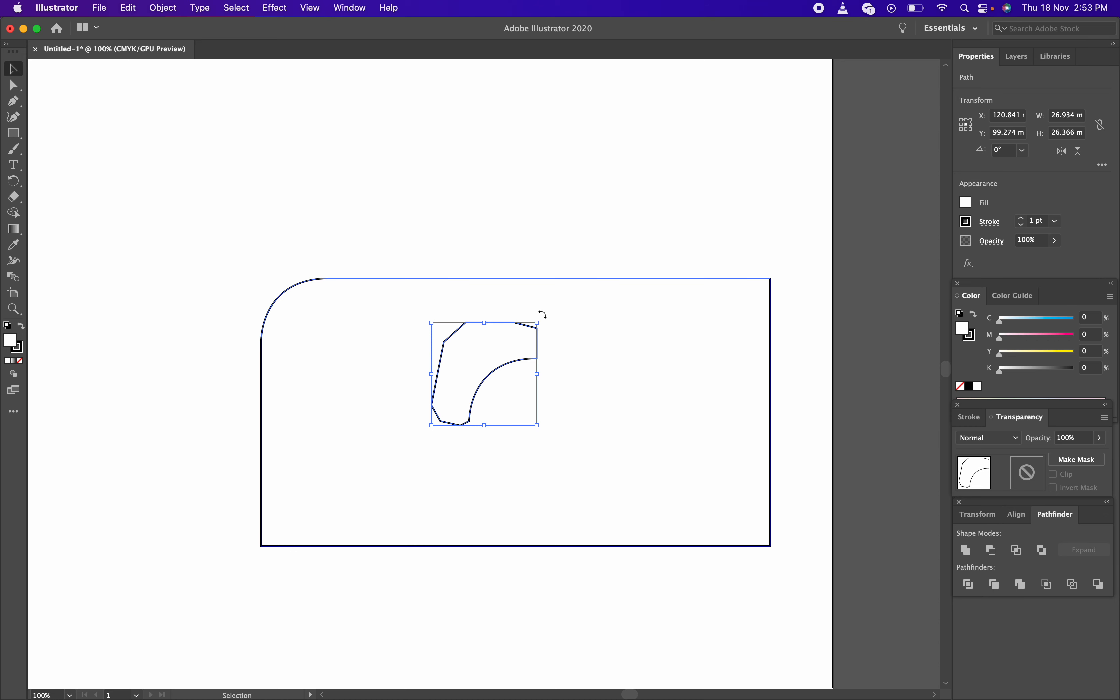
Rotate the corner piece 180° and drag it onto the rectangle's bottom-right corner
key("shift")
left_click_drag(543, 314, 412, 447)
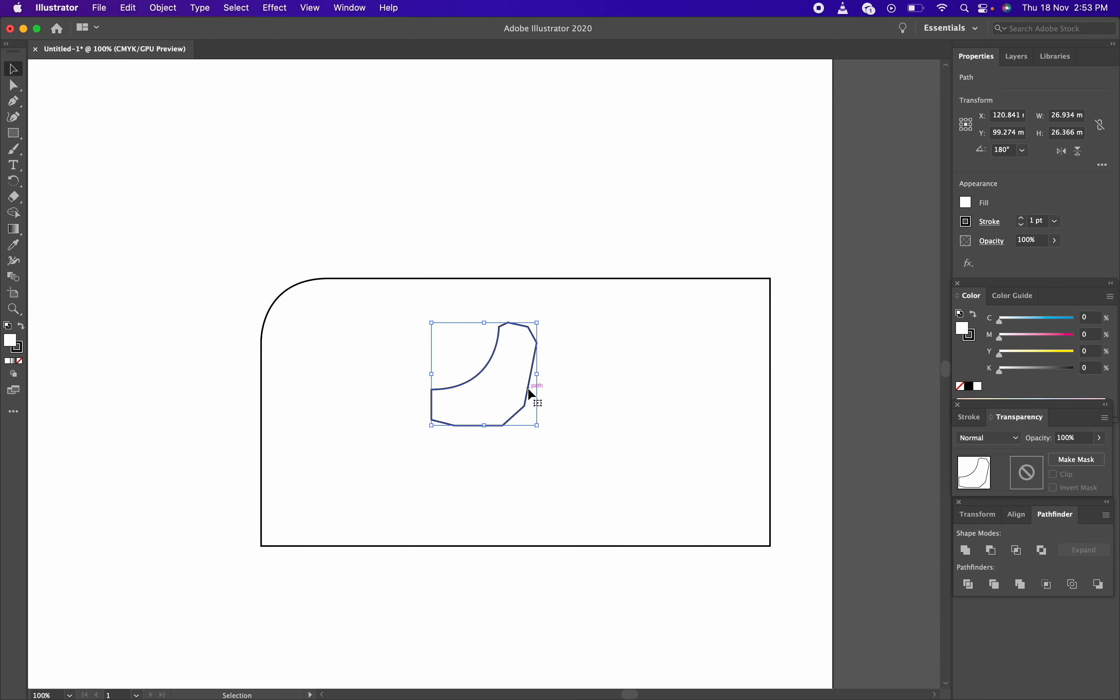
left_click_drag(533, 391, 801, 546)
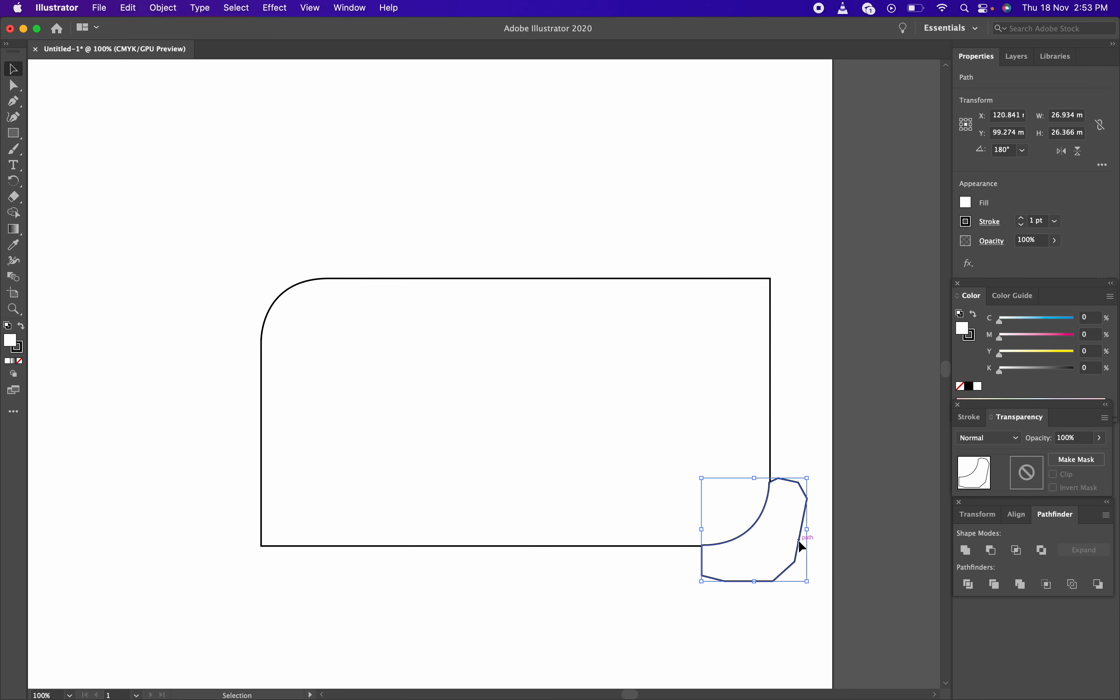
left_click(793, 437)
Zoom to 600% on the corner and nudge the piece flush with the right and bottom edges
key("z")
left_click(780, 465)
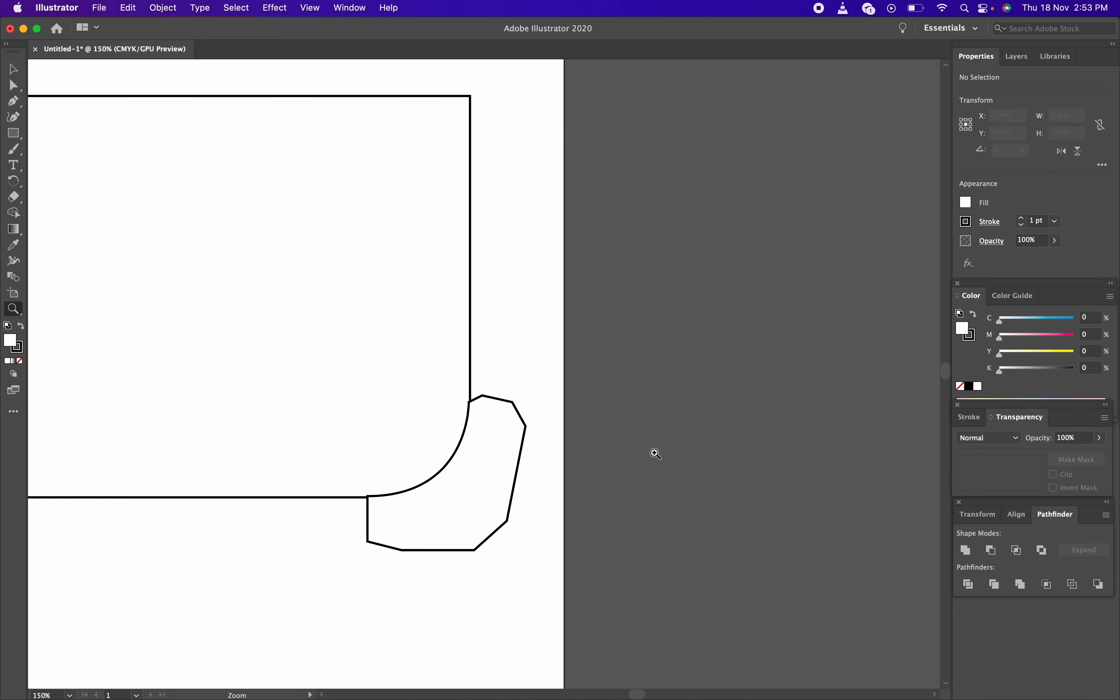
left_click(495, 414)
left_click_drag(434, 394, 489, 356)
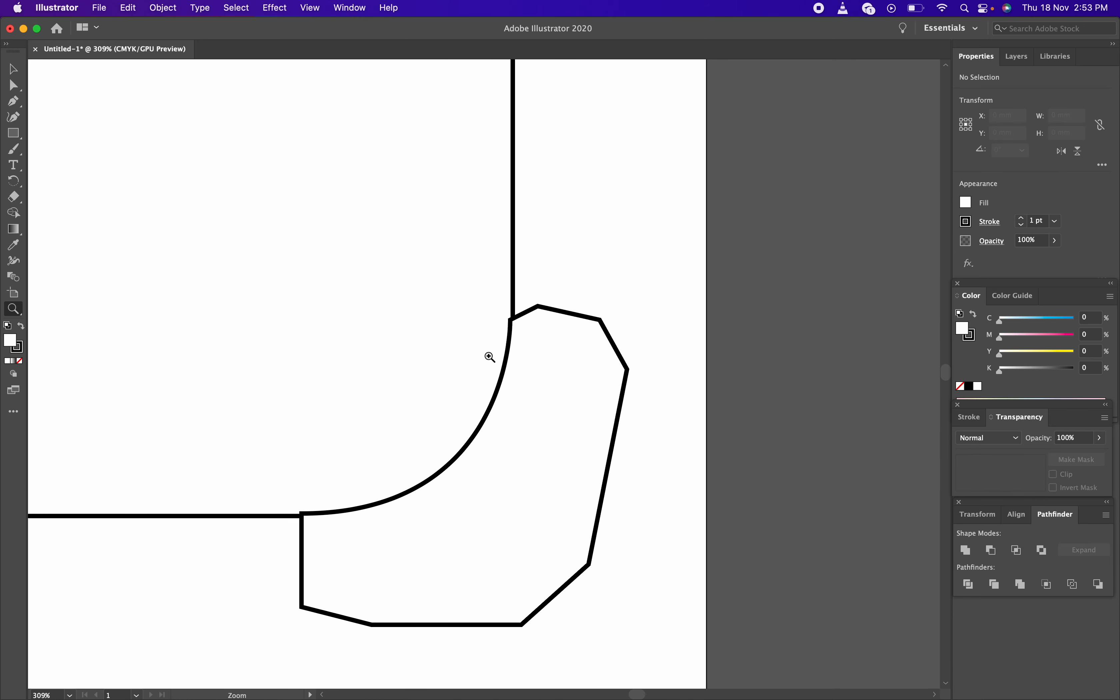
left_click(490, 357)
left_click(487, 357)
key("v")
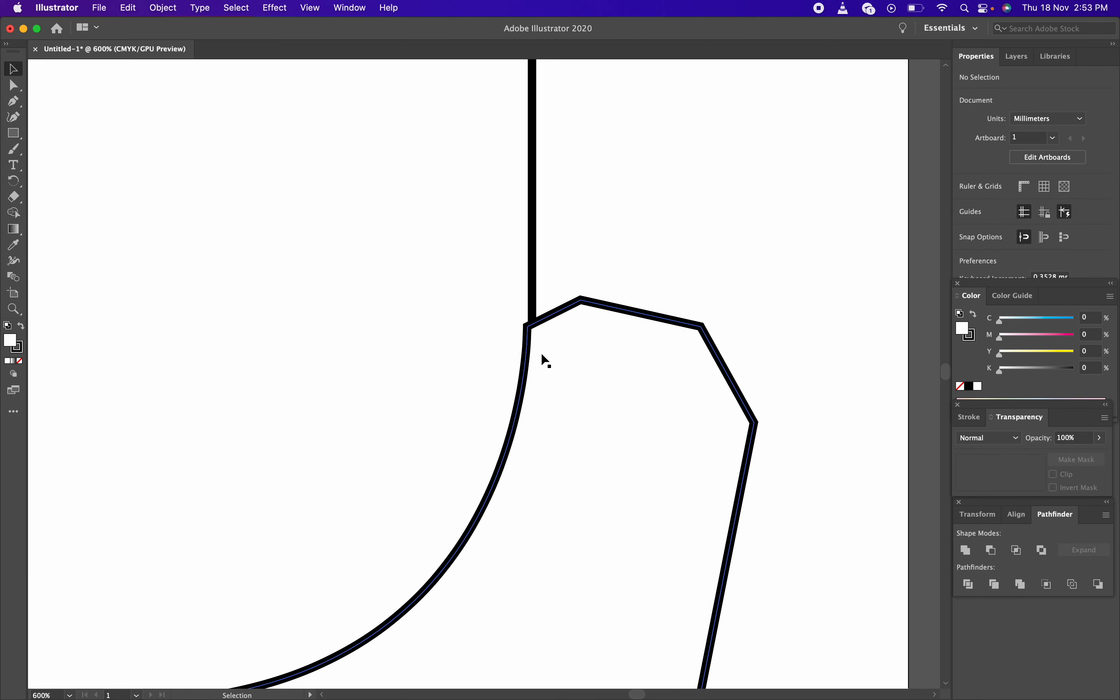
left_click_drag(629, 316, 636, 318)
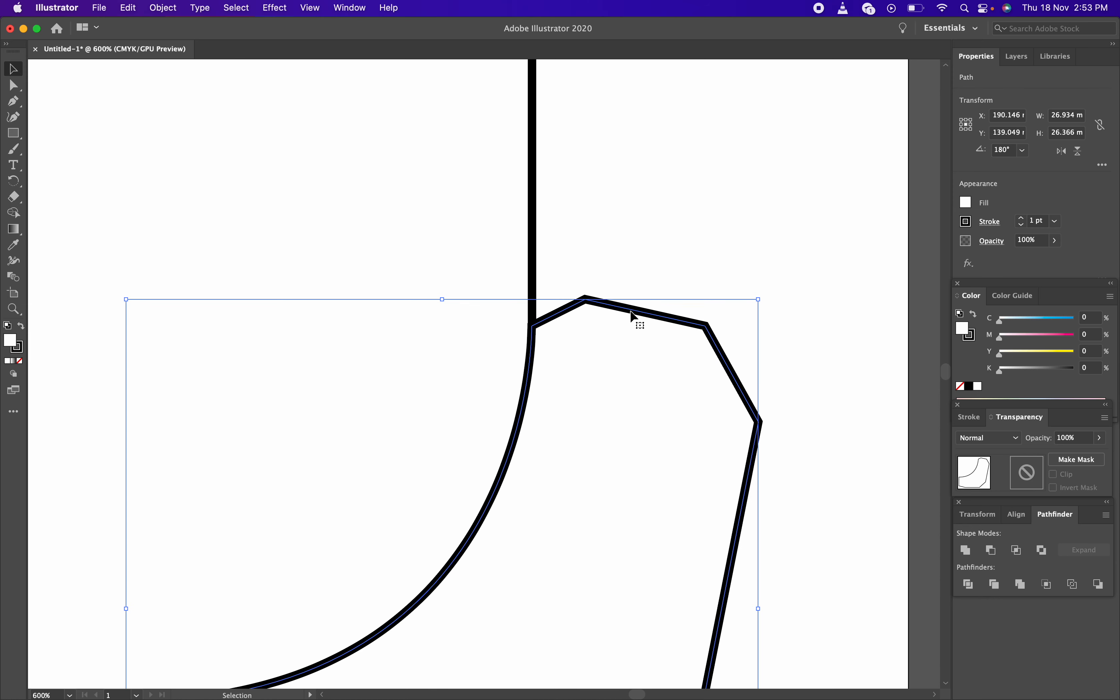
left_click_drag(545, 403, 663, 175)
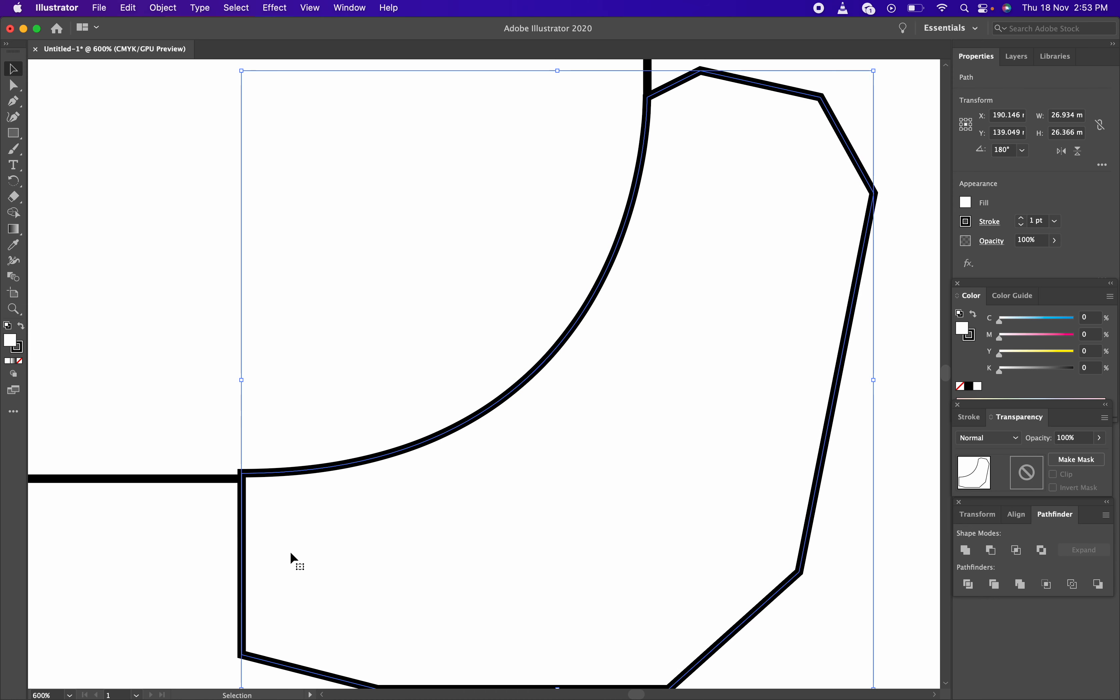
left_click_drag(246, 529, 238, 533)
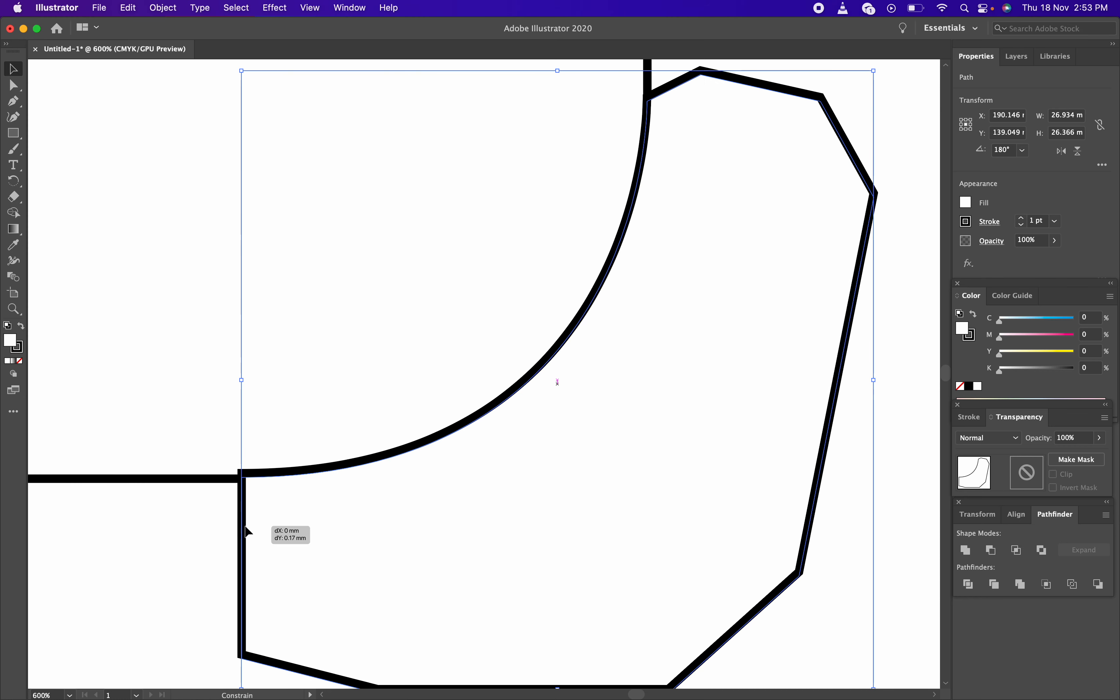
left_click(228, 531)
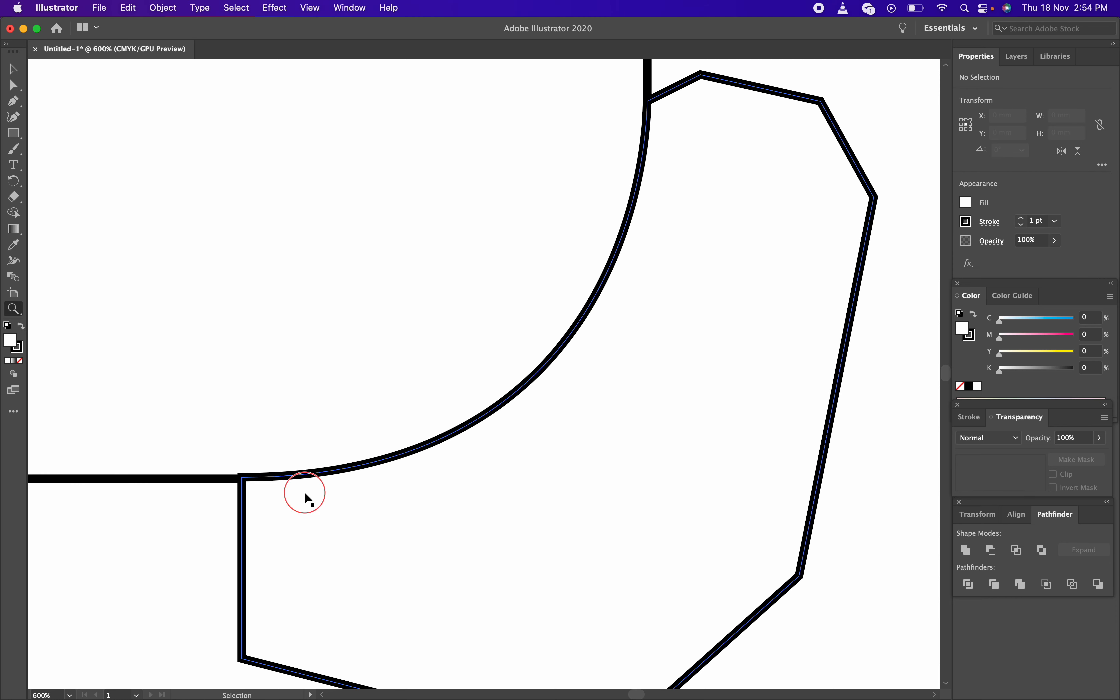
Check the rectangle's edge alignment, then zoom back out to 150% showing the whole rectangle
left_click(335, 469)
key("z")
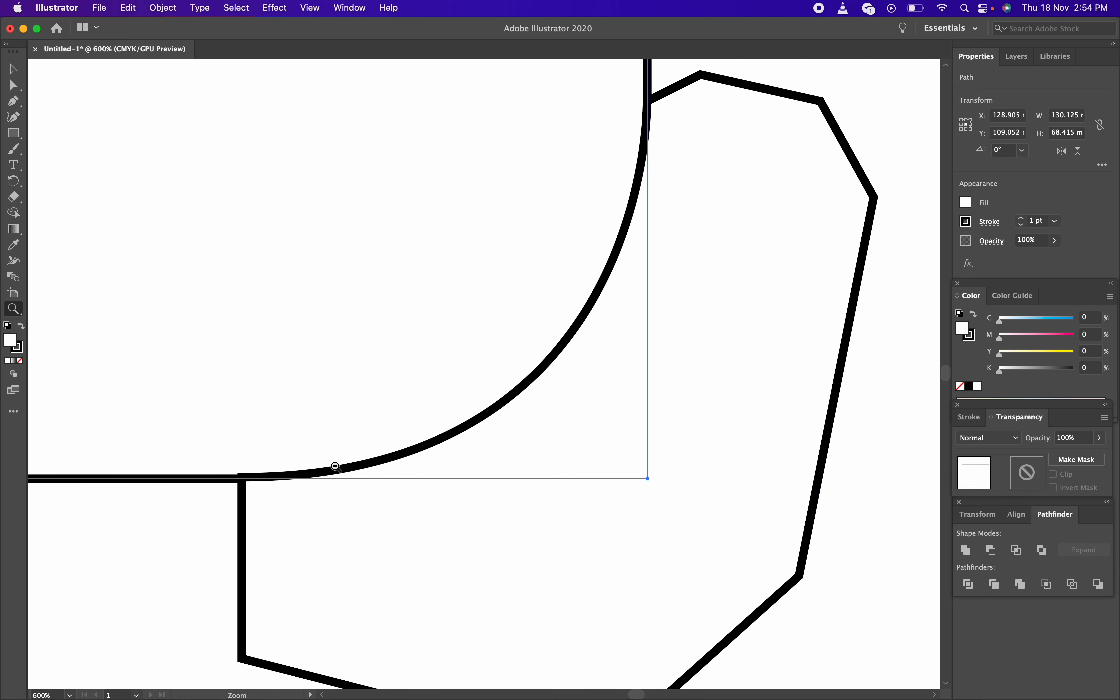
left_click(335, 467, "alt")
left_click(335, 466, "alt")
left_click(335, 465, "alt")
left_click(388, 397, "alt")
left_click_drag(377, 314, 481, 552)
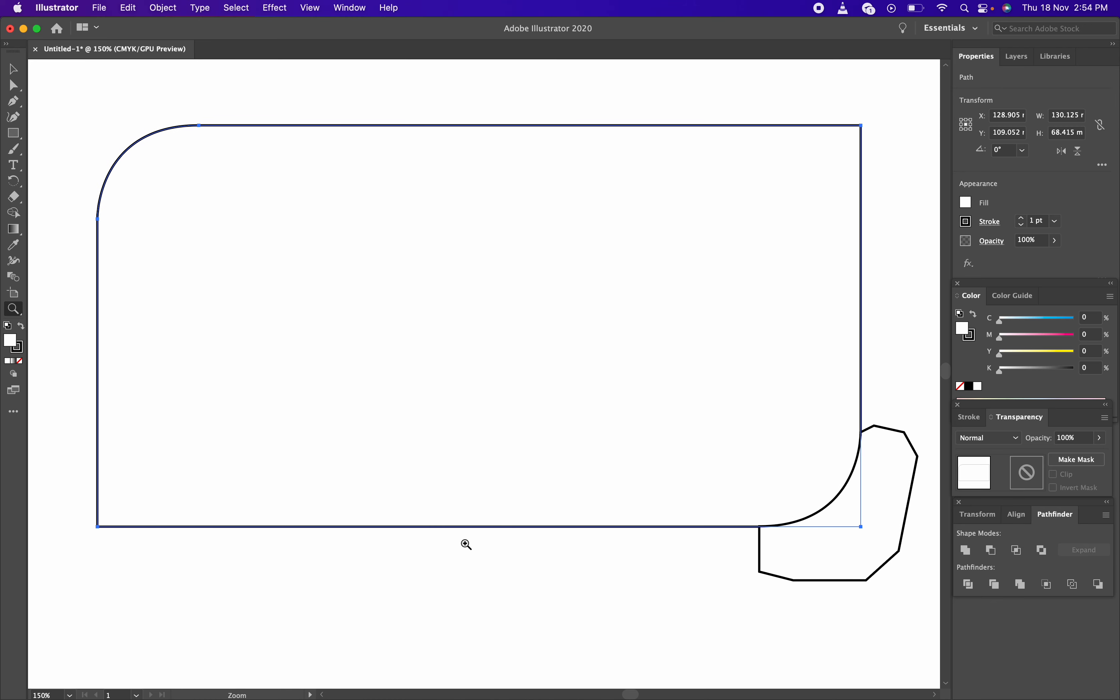
key("v")
left_click(628, 567)
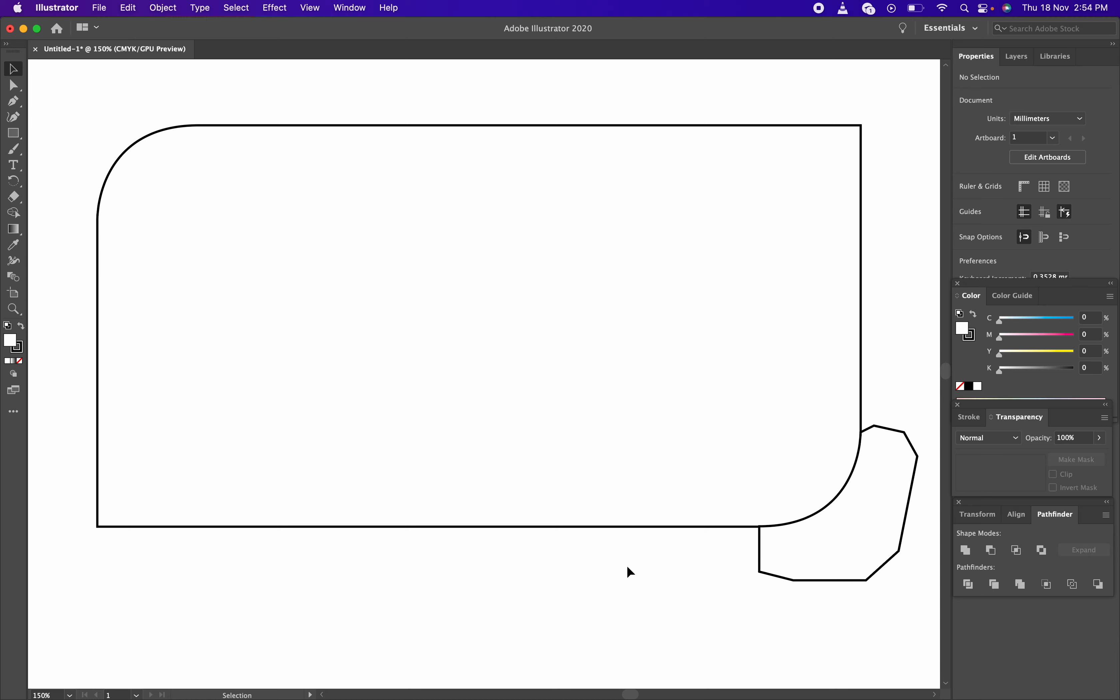
Subtract the corner piece from the rectangle with Pathfinder Minus Front
left_click_drag(776, 614, 607, 475)
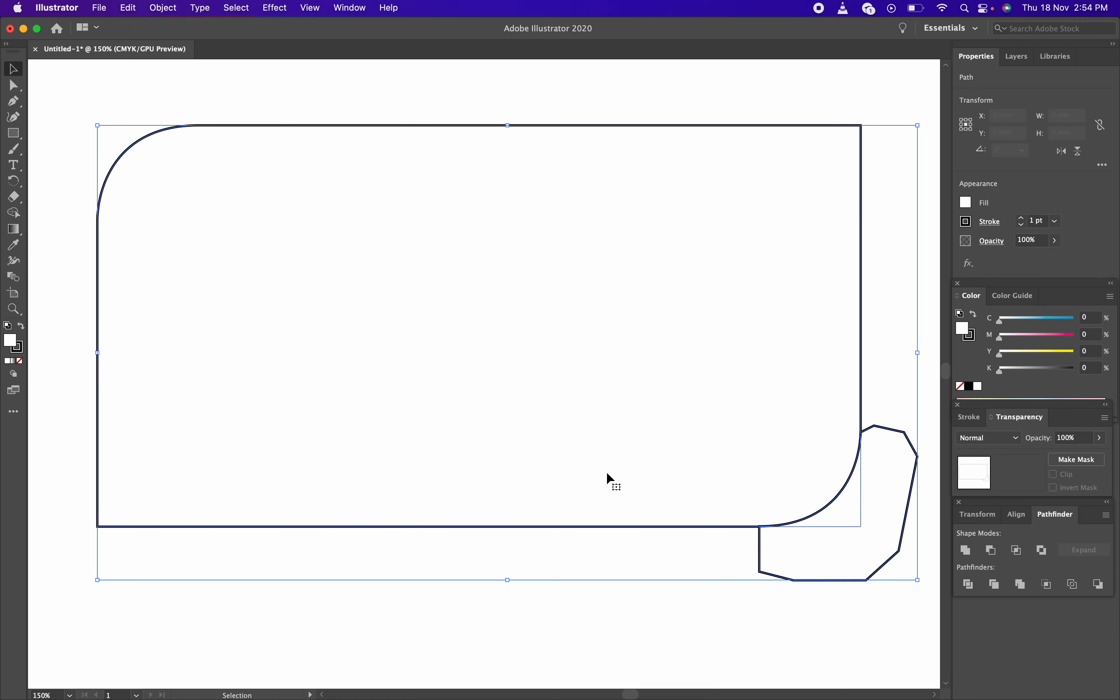
left_click(999, 554)
left_click(805, 551)
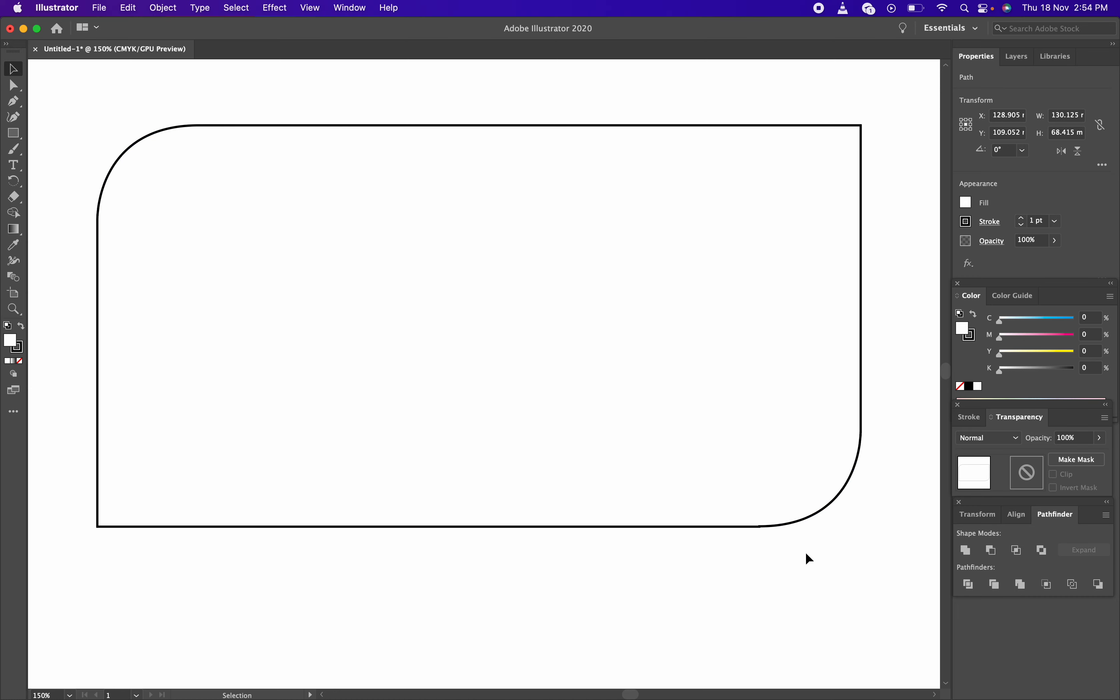
left_click(535, 432)
Centre the two-rounded-corner shape horizontally on the artboard and view it at 100%
key("z")
left_click(530, 382, "alt")
left_click(522, 368, "alt")
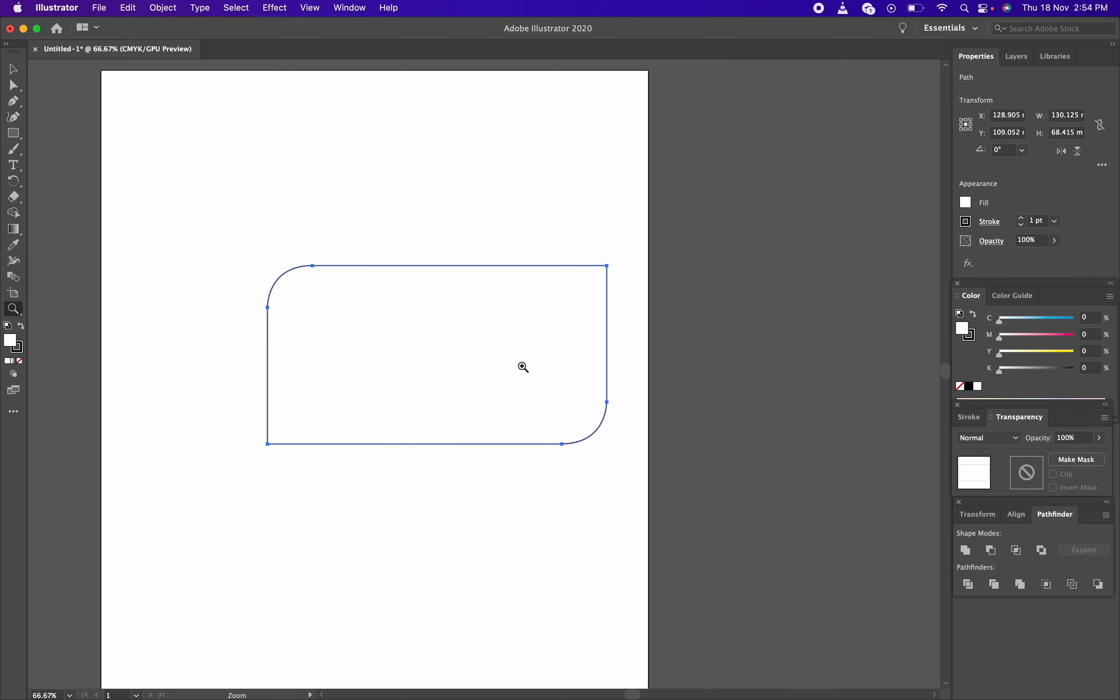
key("v")
left_click_drag(539, 338, 478, 327)
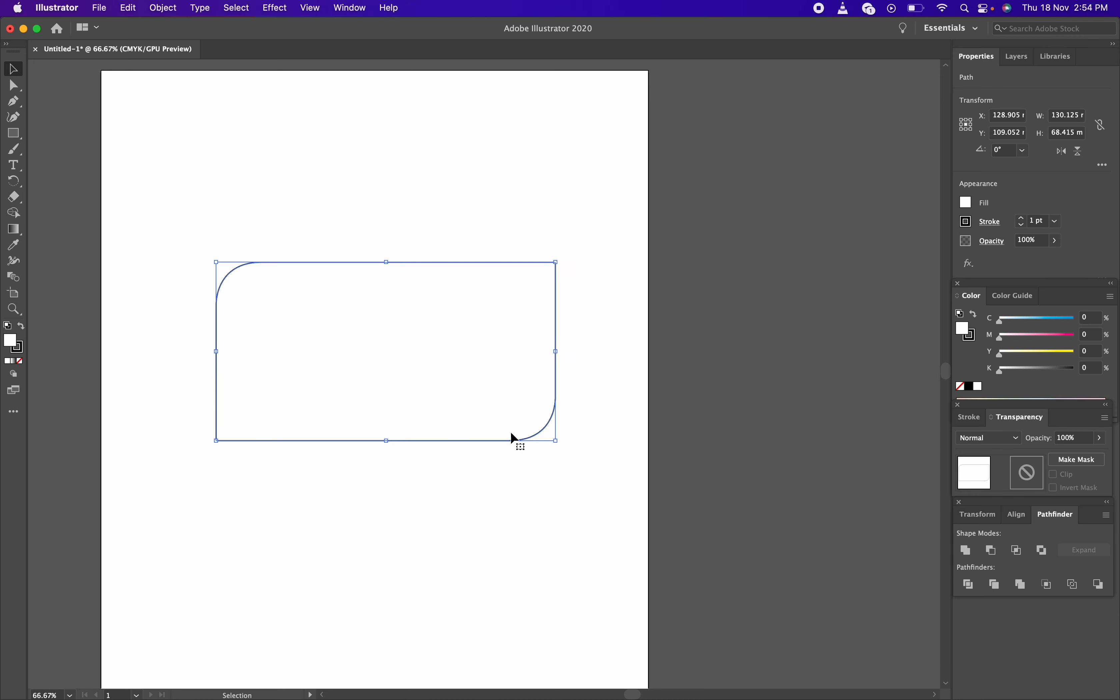
left_click(516, 453)
key("z")
left_click(449, 350)
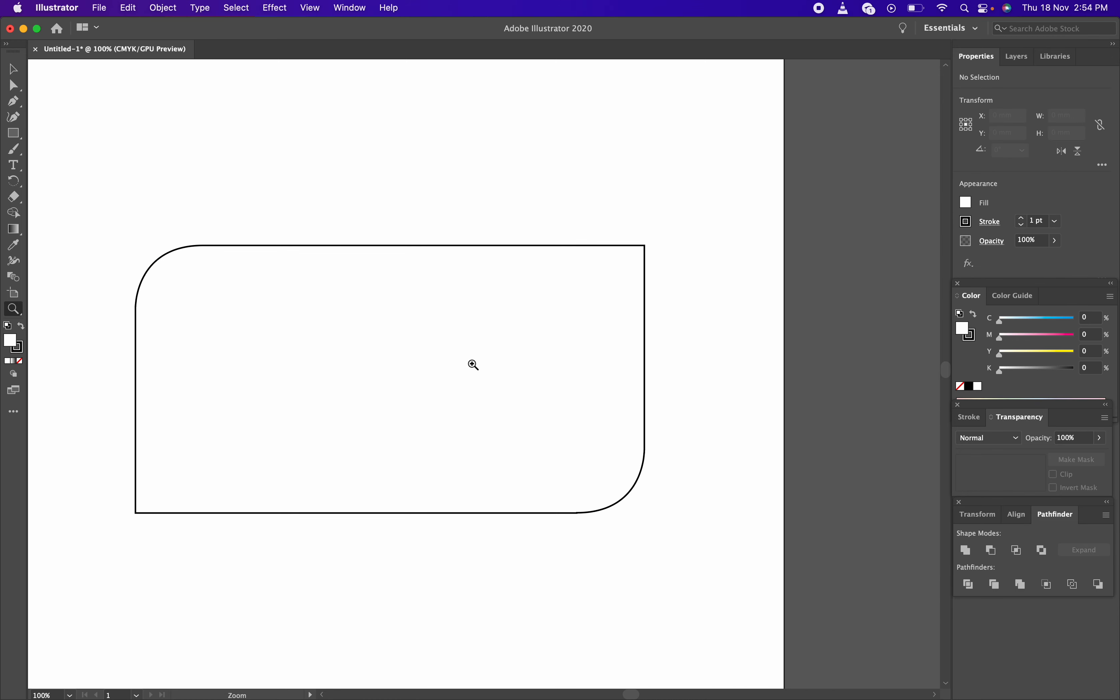
key("space")
left_click_drag(457, 353, 551, 343)
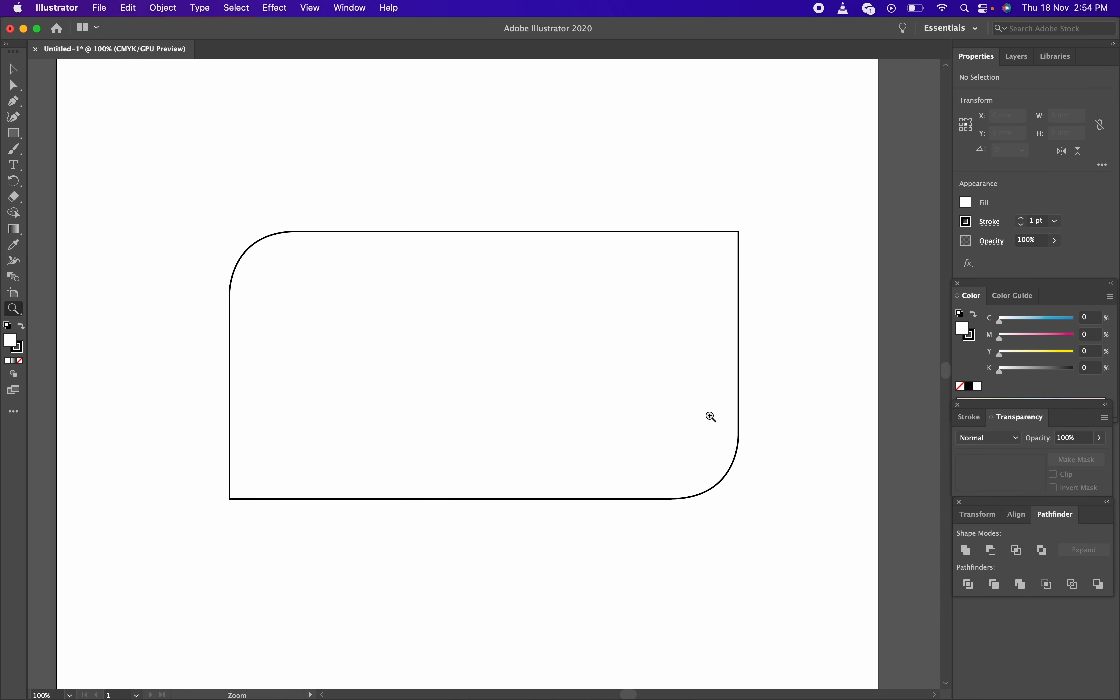
key("v")
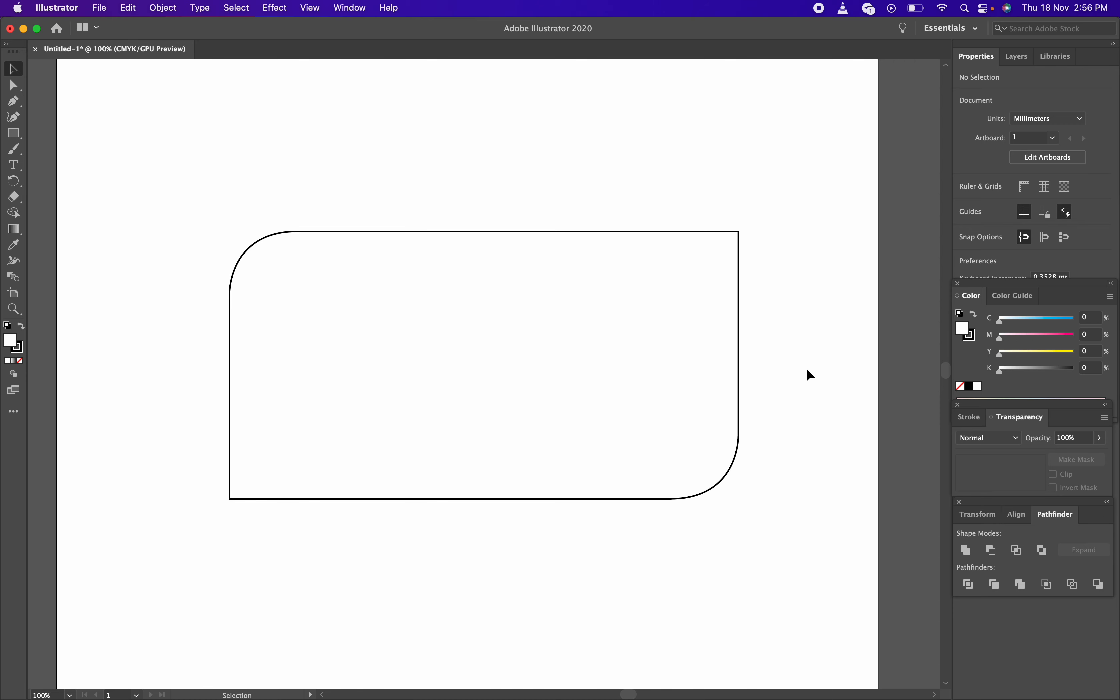
Zoom out to the whole page and move the rounded rectangle higher up
left_click(451, 381)
key("z")
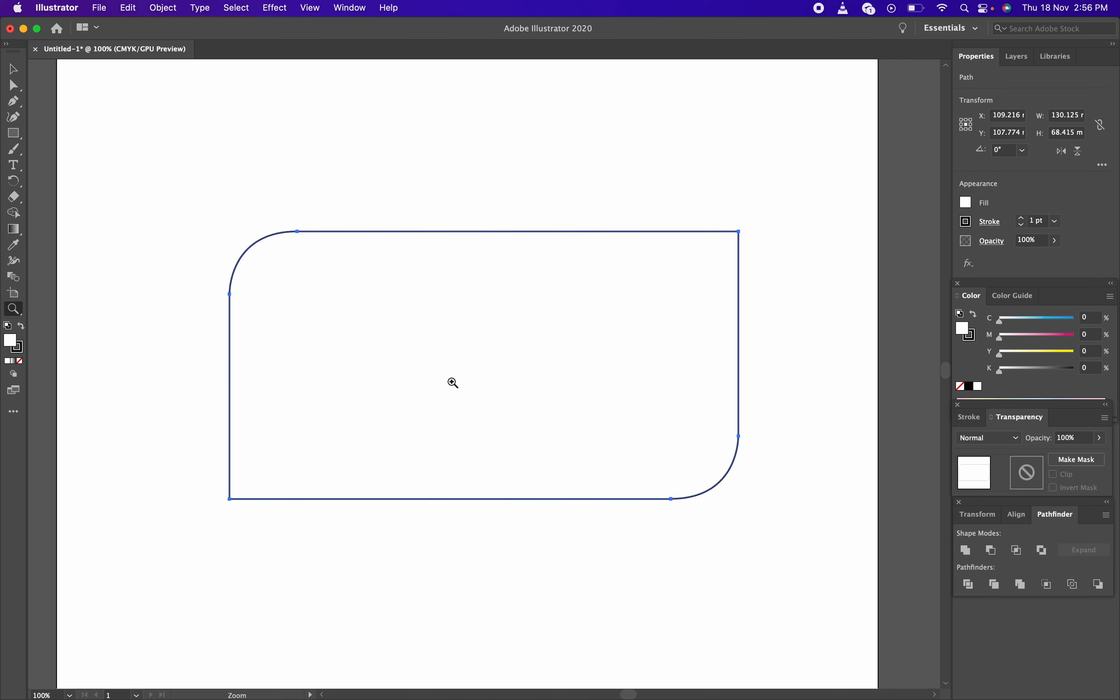
left_click(452, 382, "alt")
key("v")
key("super+shift+a")
left_click_drag(490, 277, 500, 191)
left_click(517, 408)
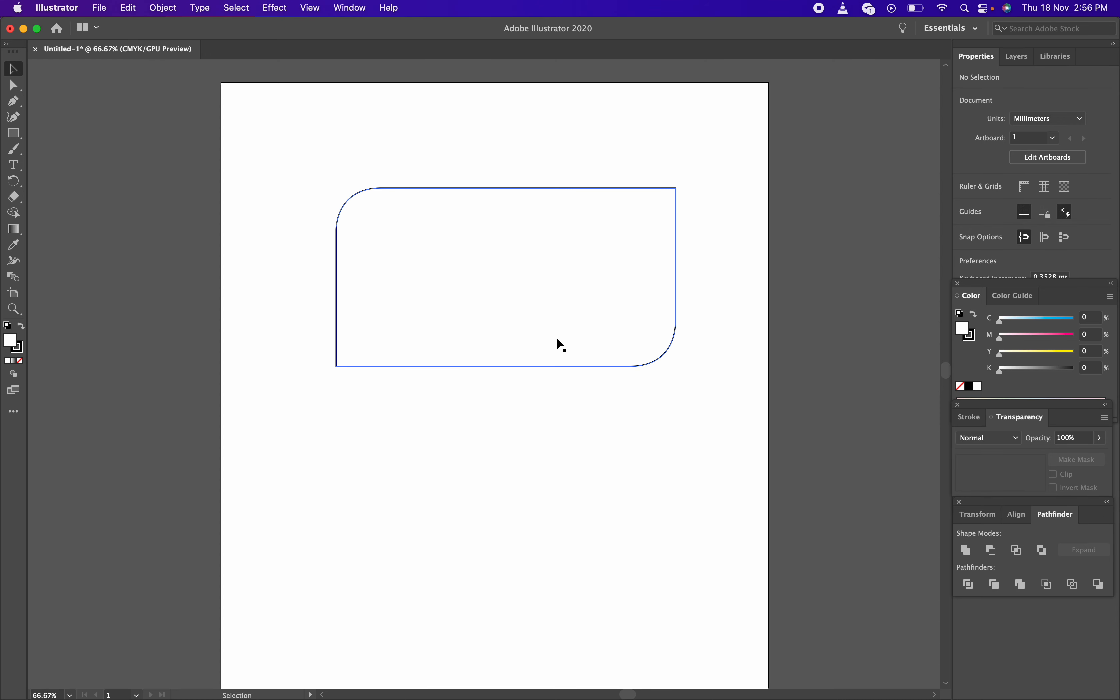
Paste the copied curved shape, then delete the unwanted pasted curve
key("a")
key("super+v")
key("v")
key("BackSpace")
Alt-drag a duplicate of the rectangle 80.66 mm directly below the original and select it
left_click(551, 350)
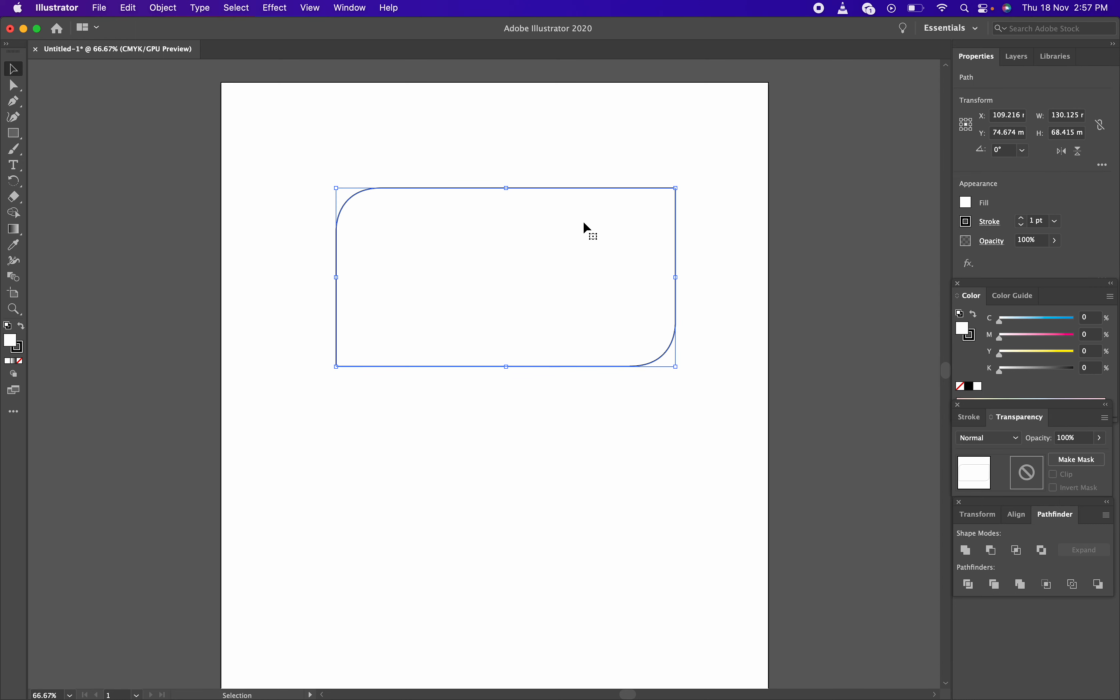
left_click_drag(296, 133, 913, 535)
key("a")
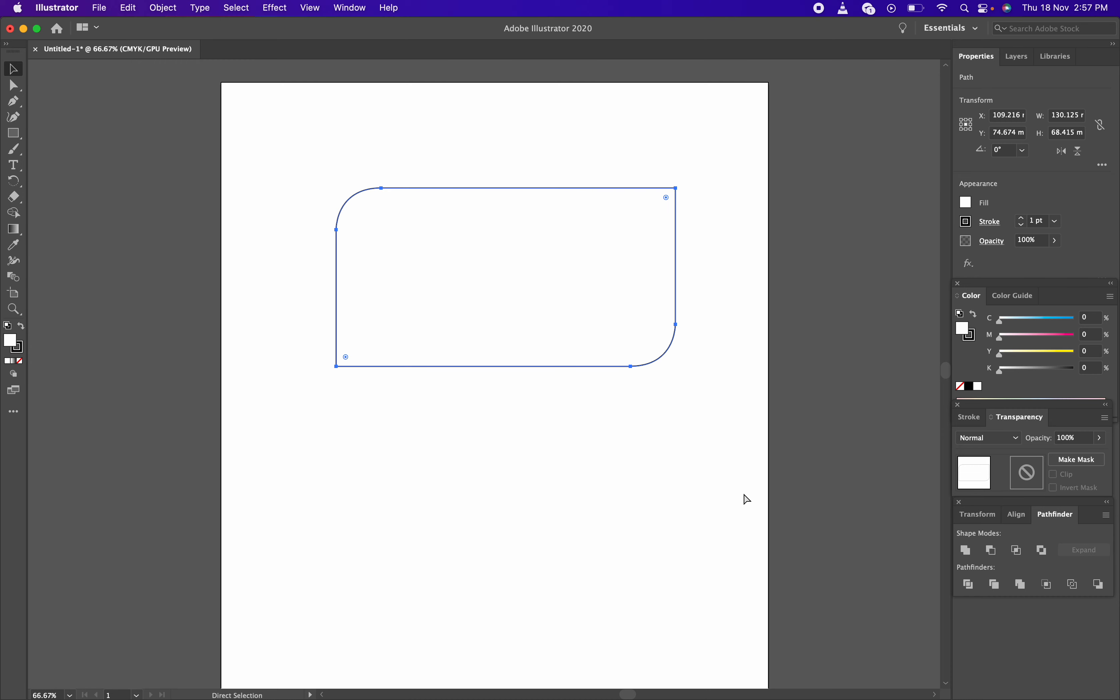
key("v")
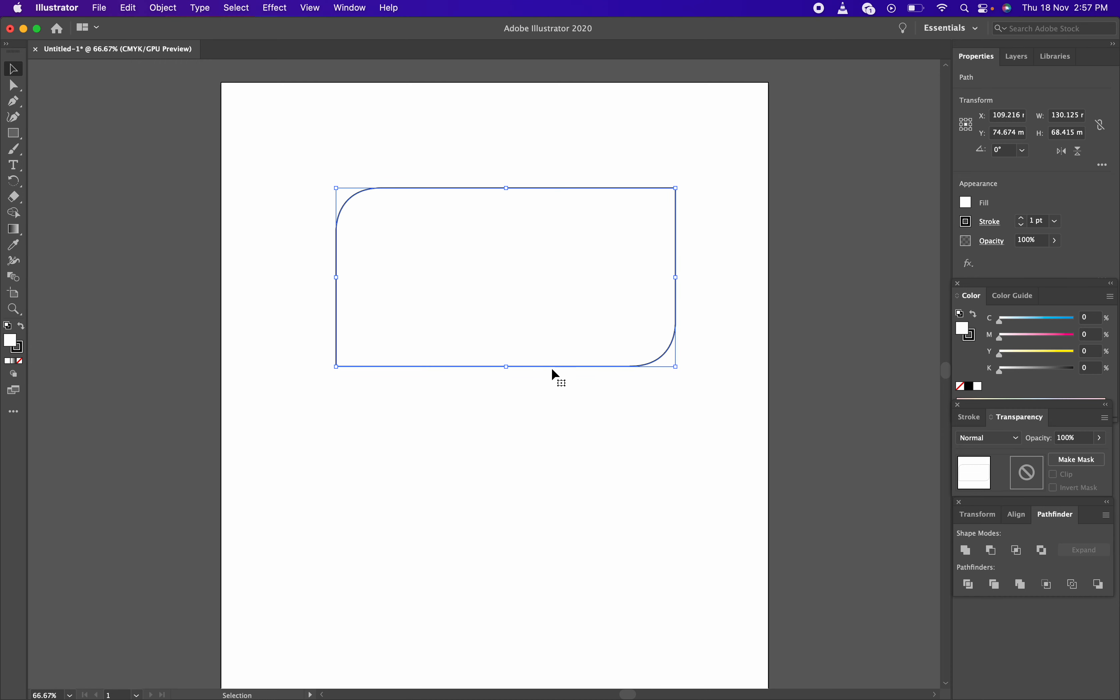
left_click_drag(551, 367, 551, 576, "alt")
left_click(722, 319)
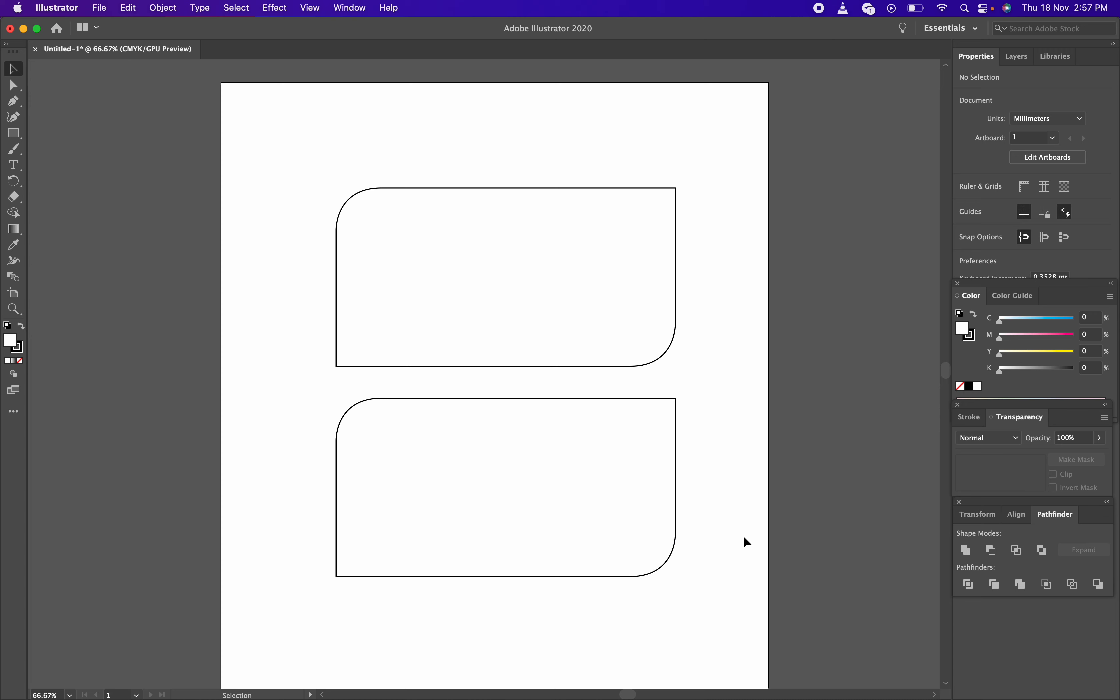
left_click(674, 481)
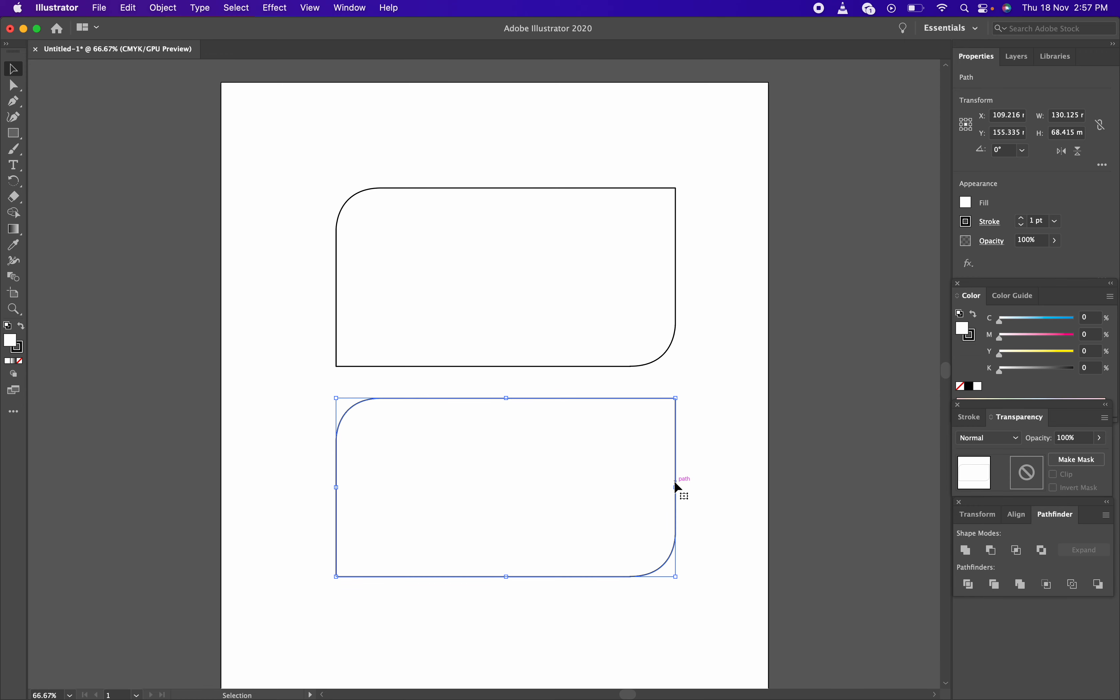
Reflect the lower copy across the vertical axis at 90°, then drag it further down
left_click_drag(276, 385, 556, 527)
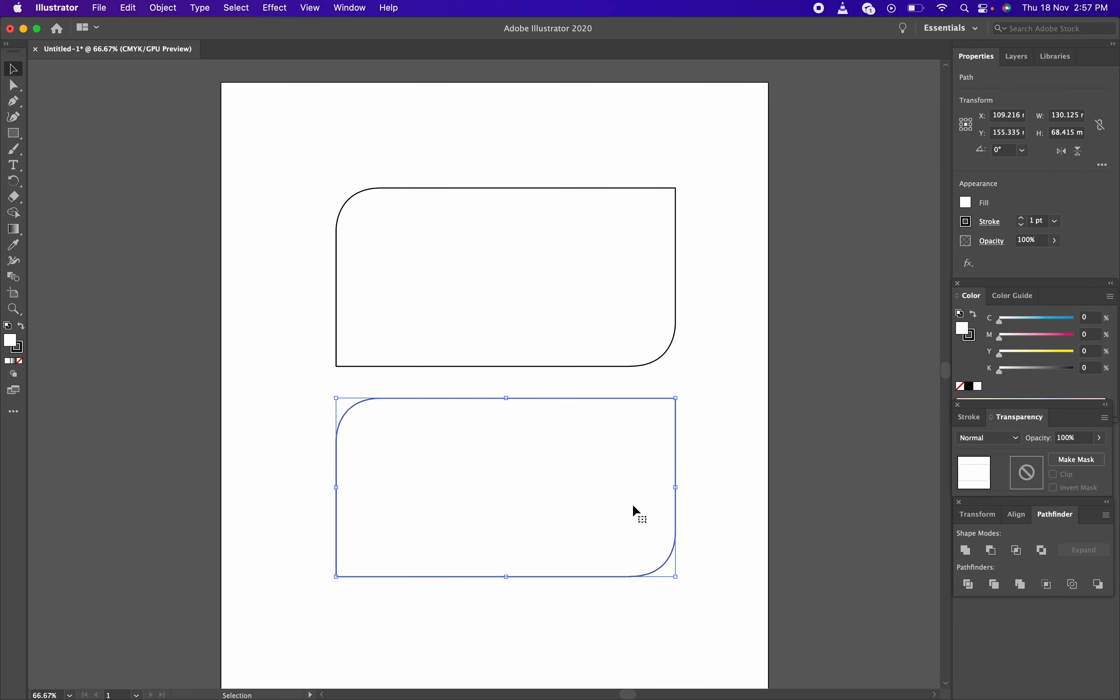
right_click(652, 508)
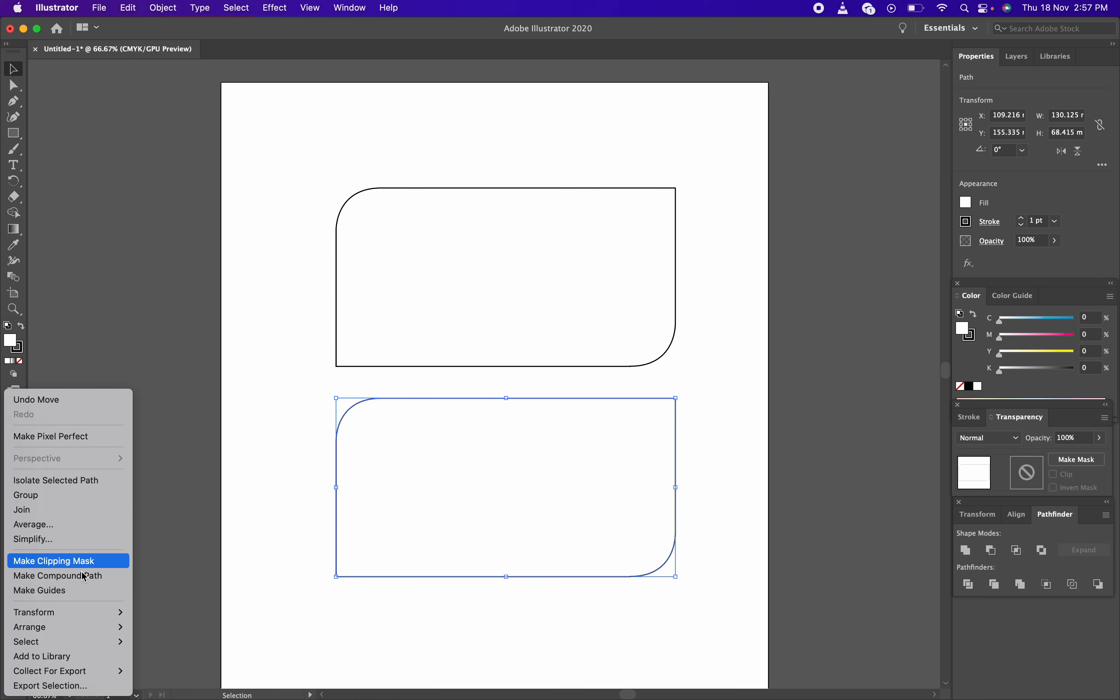
mouse_move(97, 614)
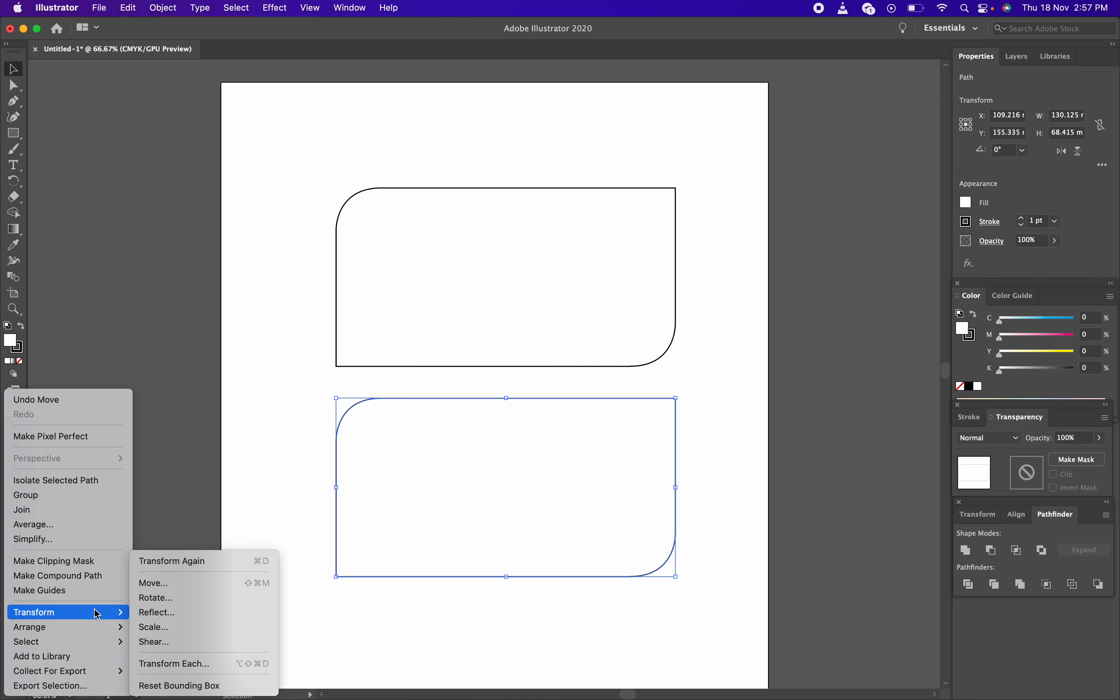
left_click(178, 613)
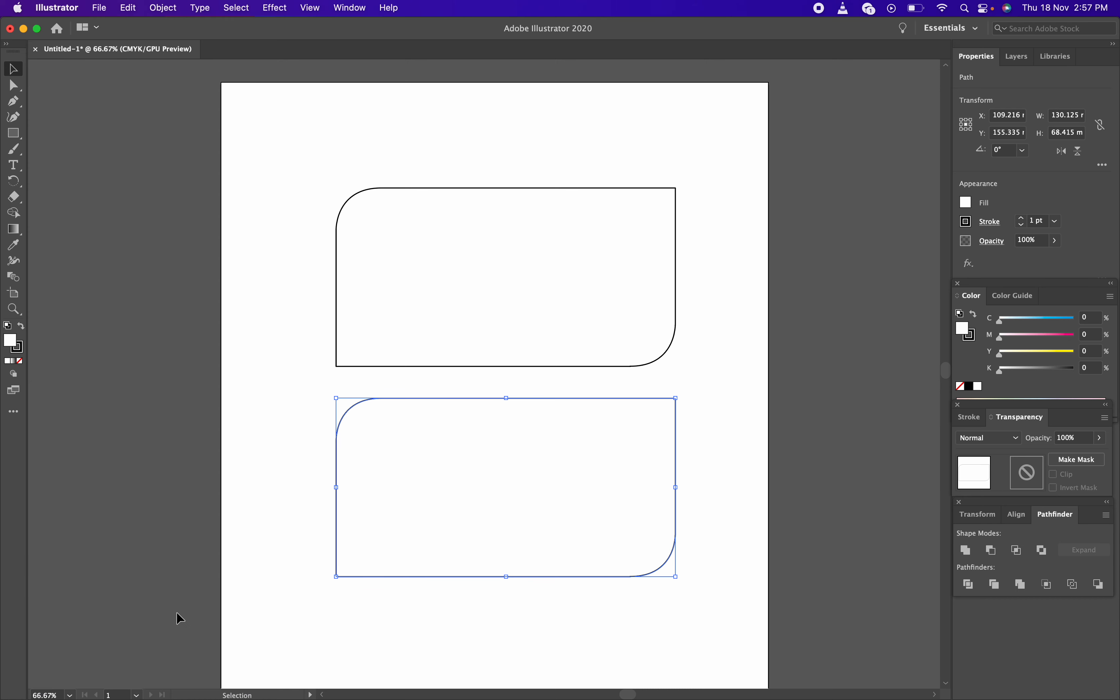
left_click_drag(554, 244, 818, 235)
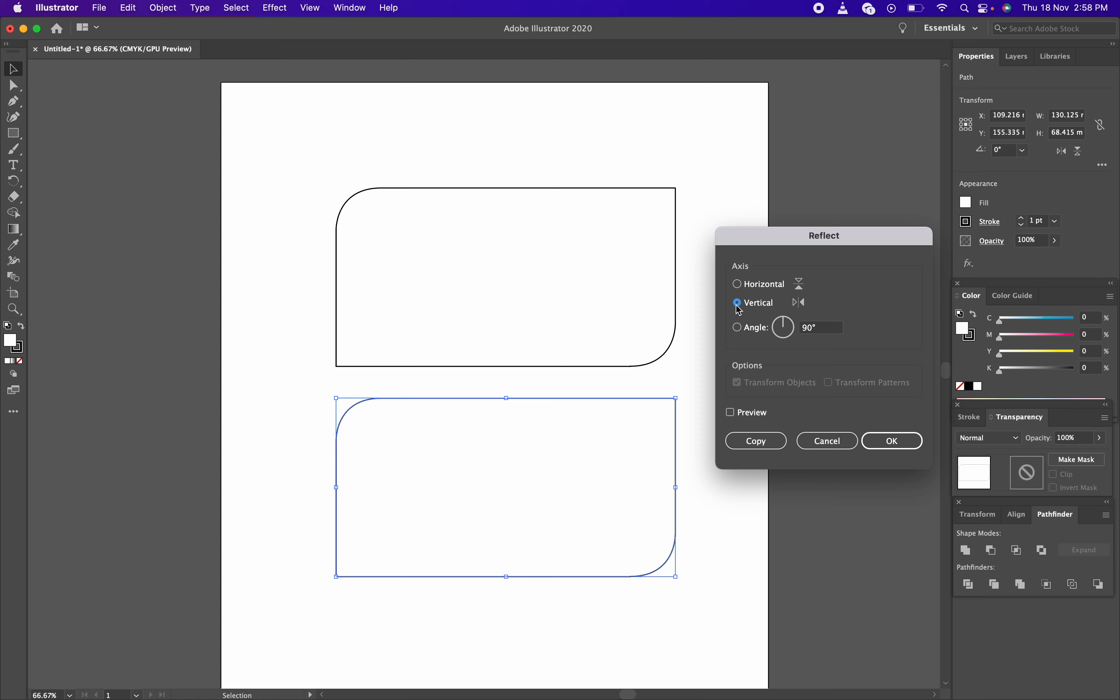
left_click(892, 444)
left_click(731, 414)
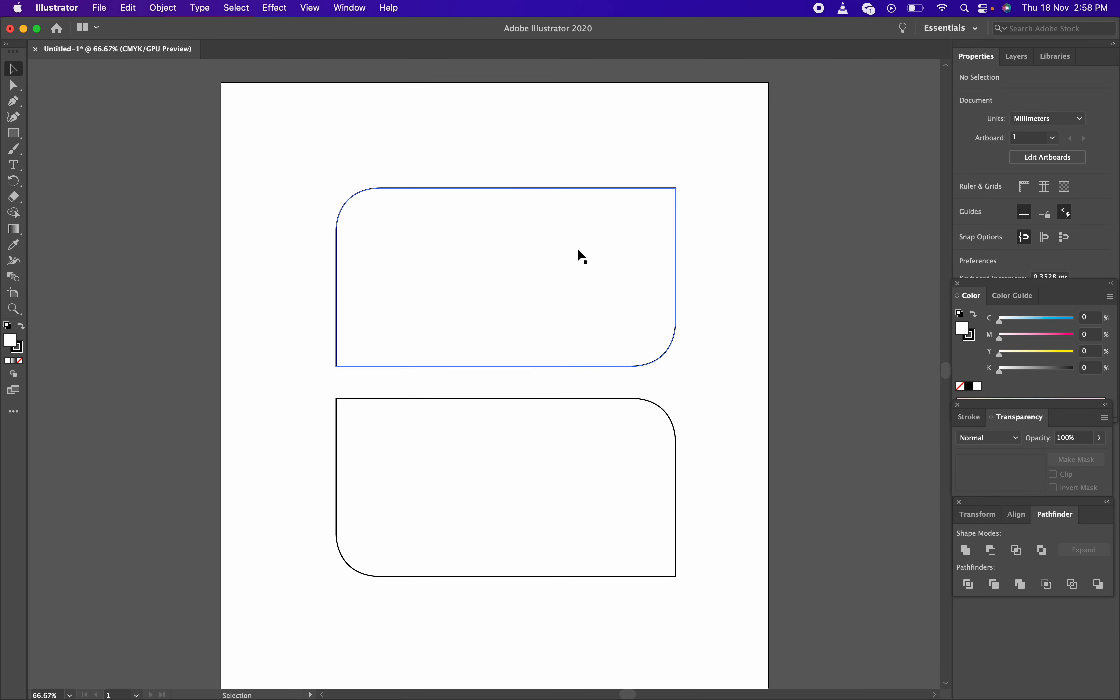
left_click_drag(609, 503, 591, 442)
Delete the mirrored copy, Alt-drag a fresh duplicate of the top rectangle below, and select it
left_click(723, 333)
left_click(625, 392)
key("Delete")
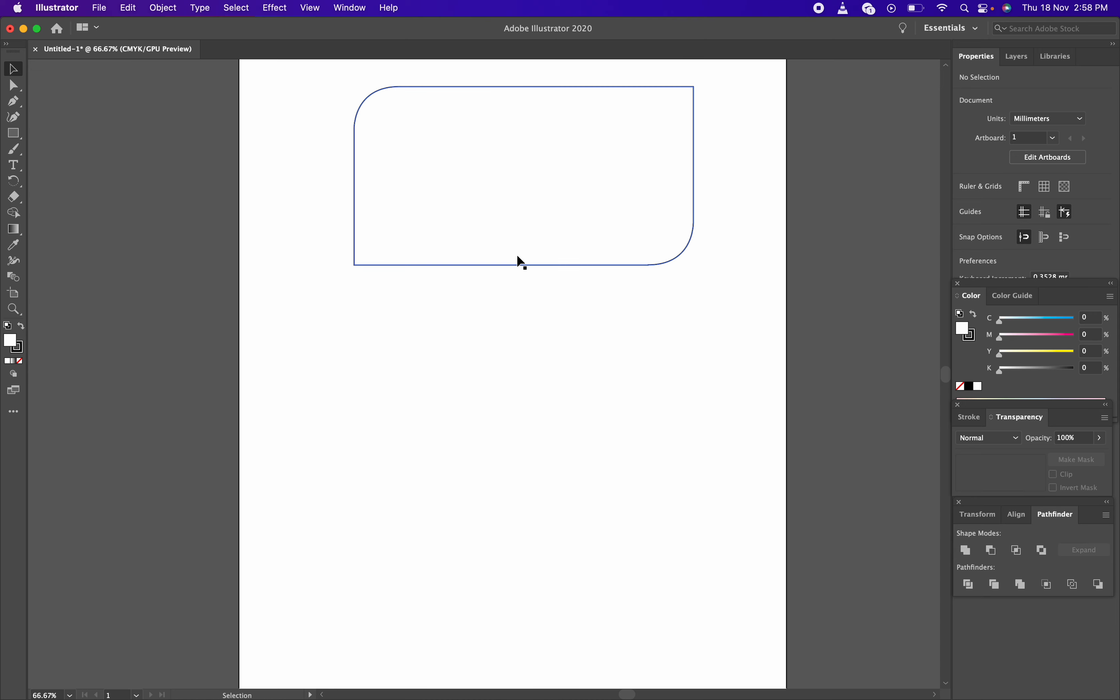
left_click(520, 262)
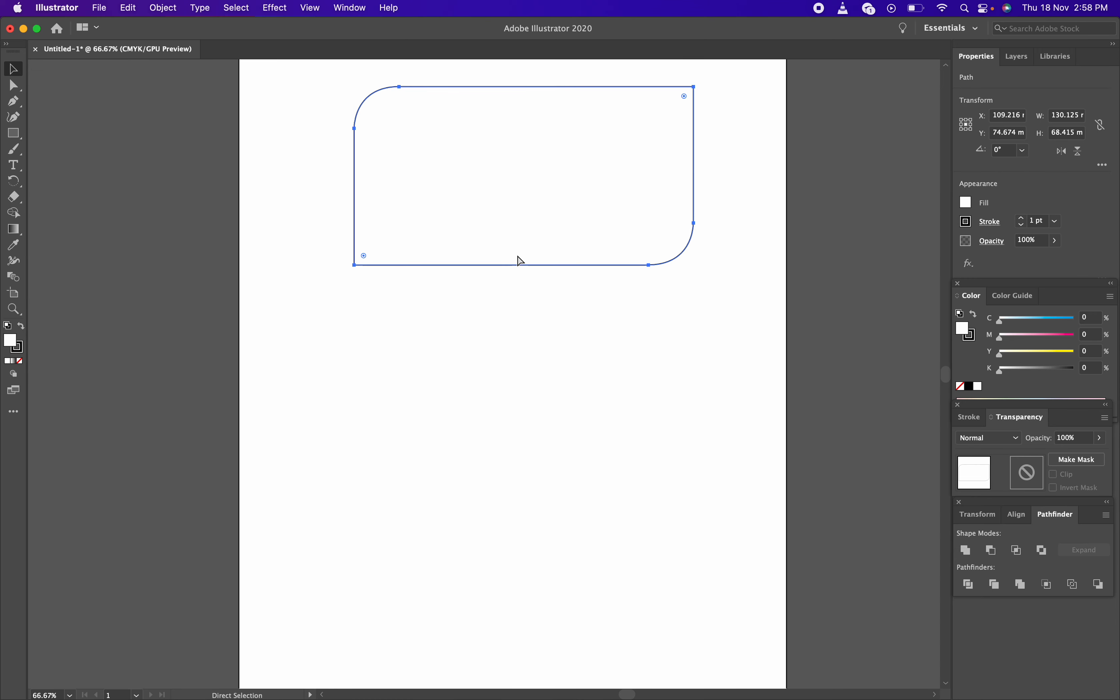
left_click_drag(533, 202, 554, 432)
left_click(724, 379)
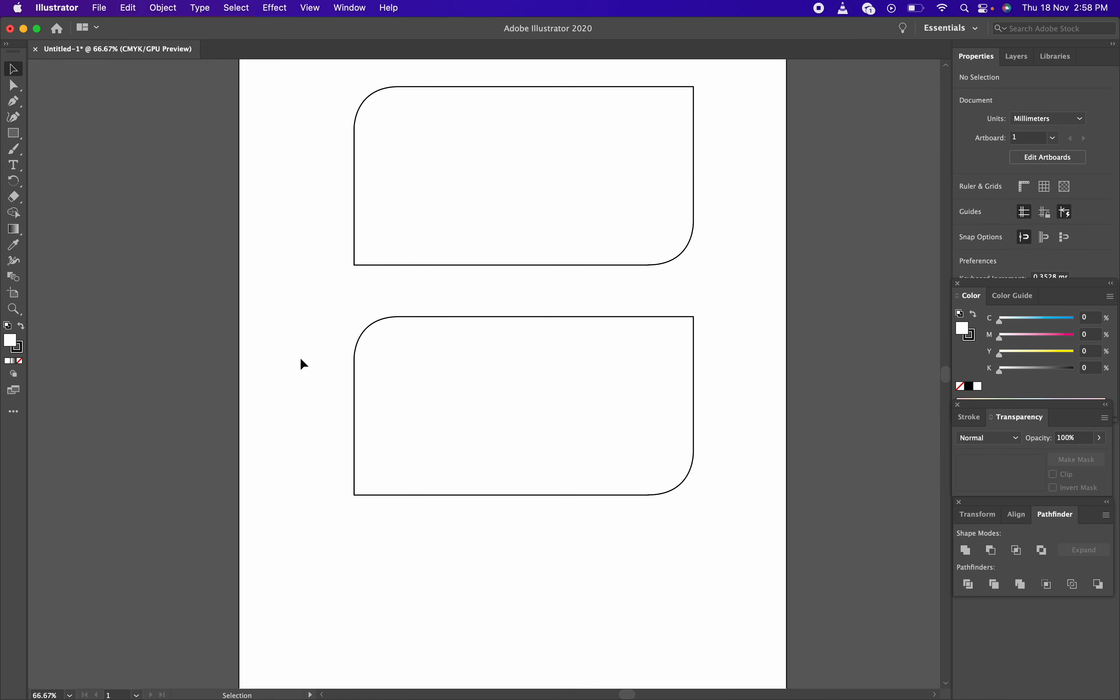
left_click_drag(292, 352, 651, 440)
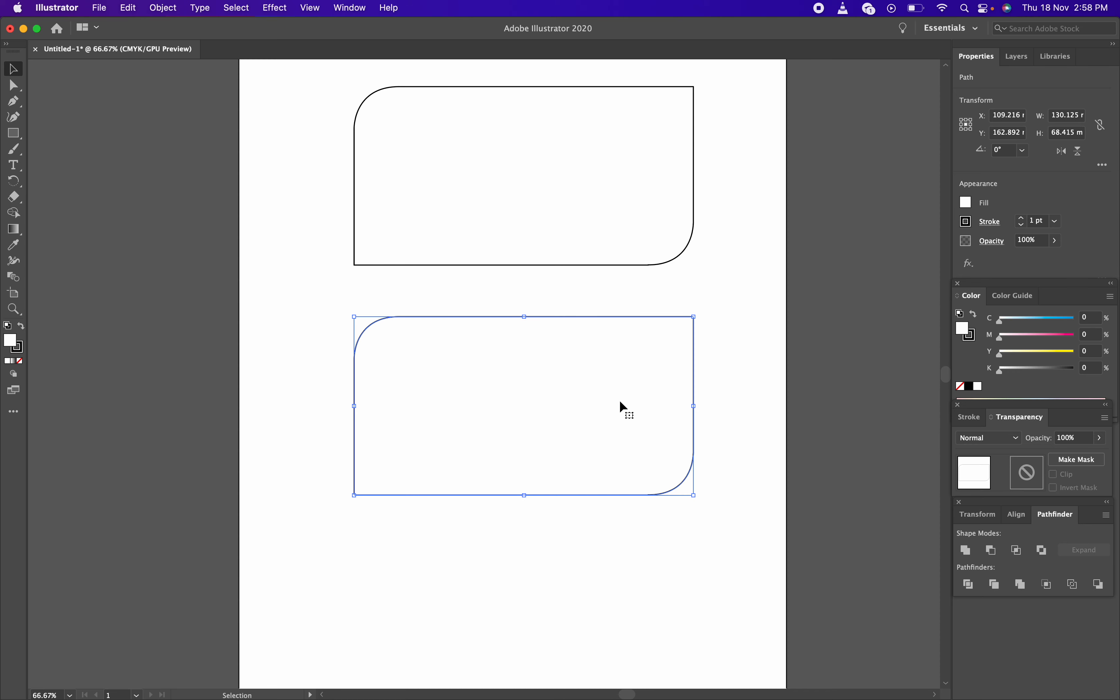
Reflect the new lower copy with Transform > Reflect on the Vertical axis, then reselect it
right_click(642, 447)
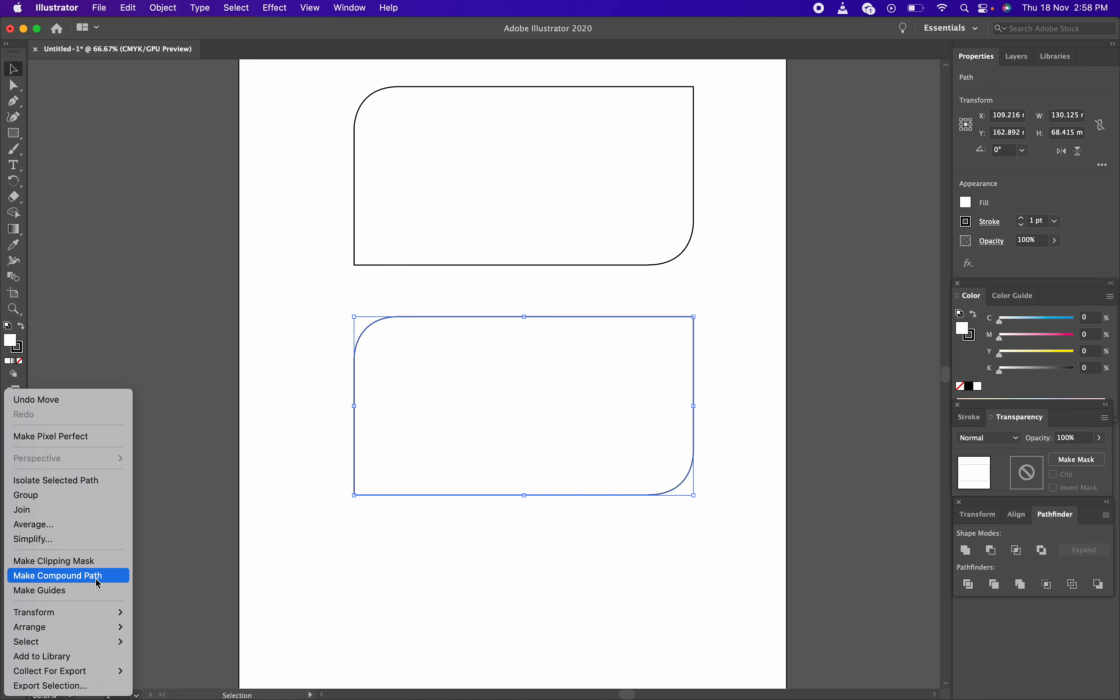
mouse_move(99, 618)
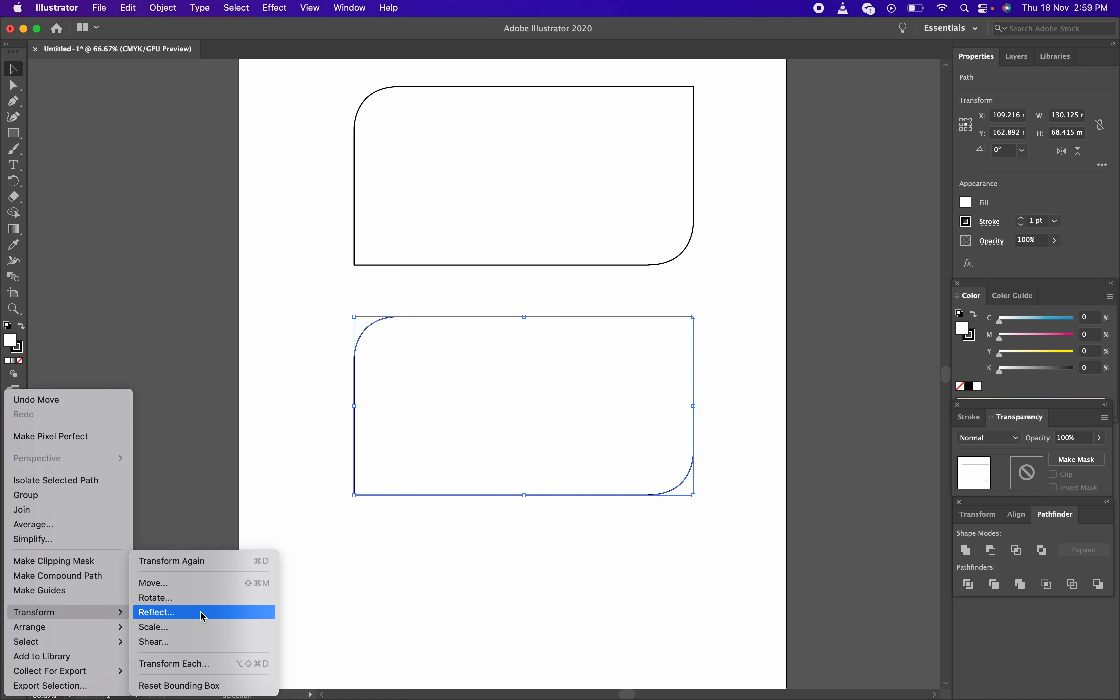
left_click(200, 611)
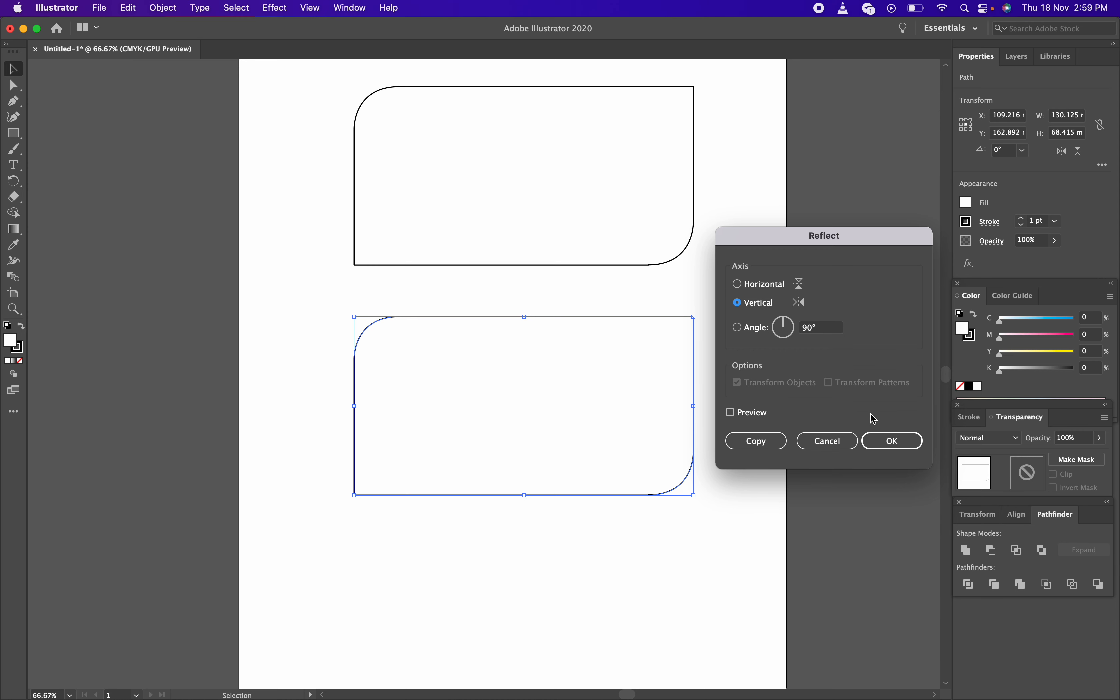
left_click(913, 446)
left_click(721, 393)
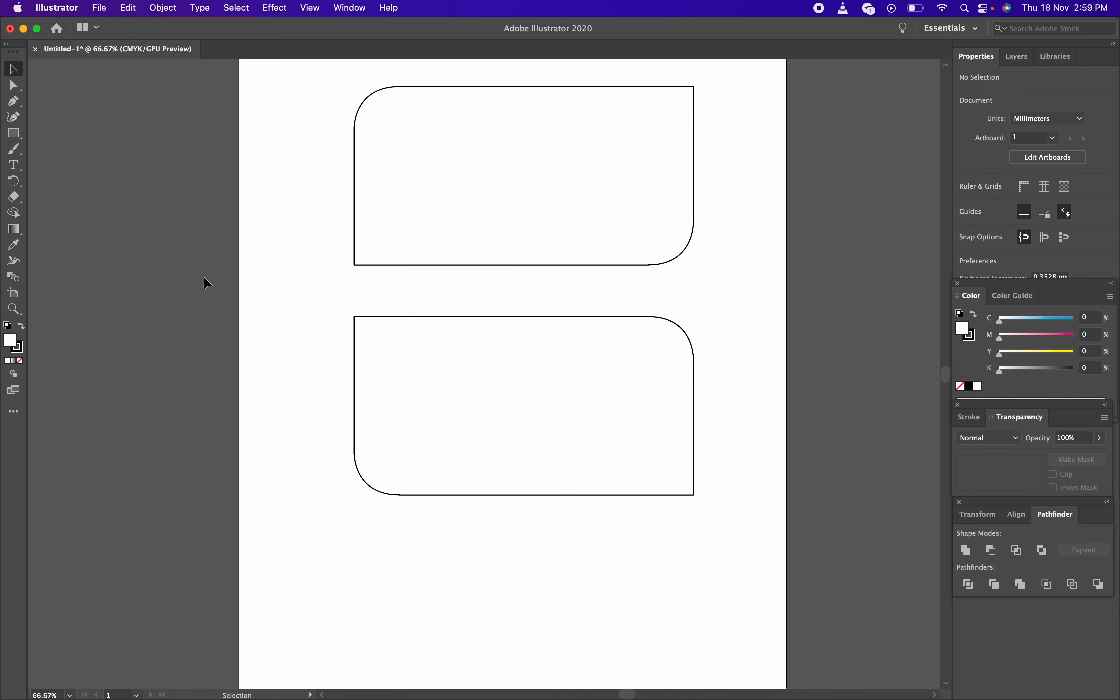
left_click(436, 394)
Drag the lower rectangle straight down, then briefly switch to Google Meet to mute the microphone
left_click_drag(483, 392, 484, 449)
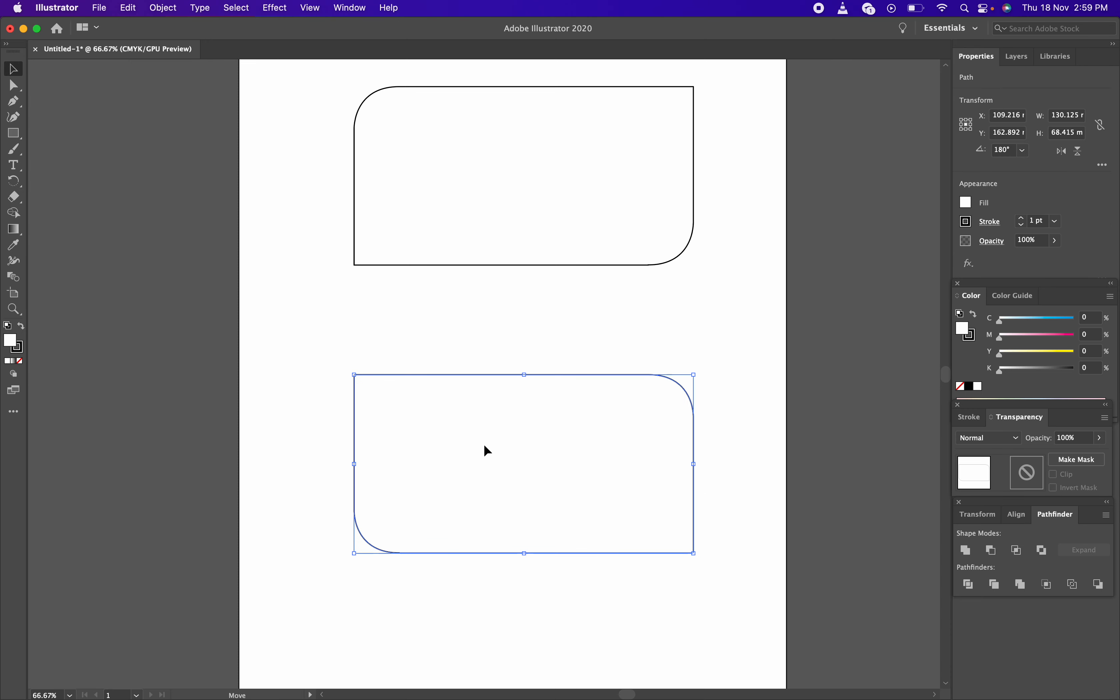
left_click(703, 330)
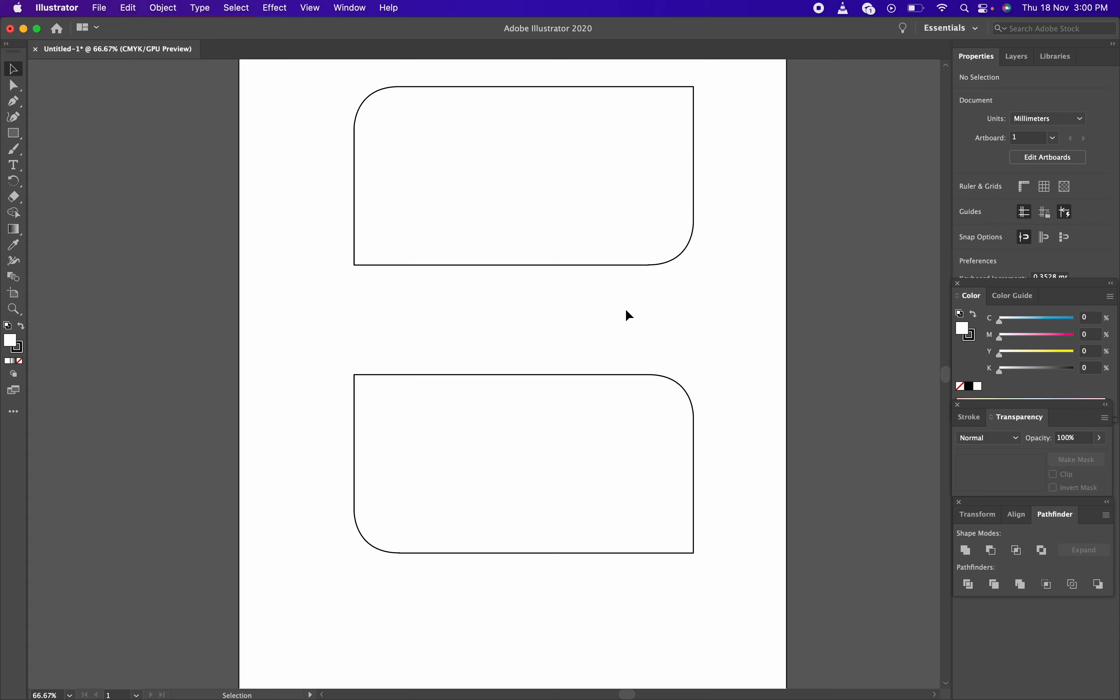
key("ctrl+Right")
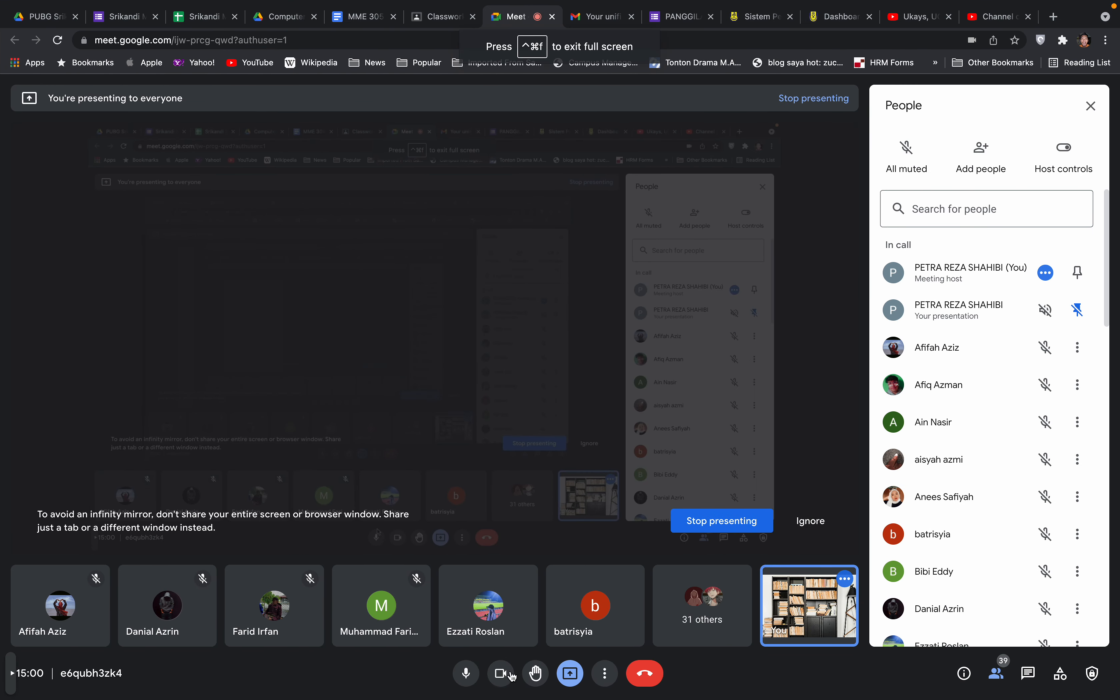
left_click(466, 673)
key("ctrl+Left")
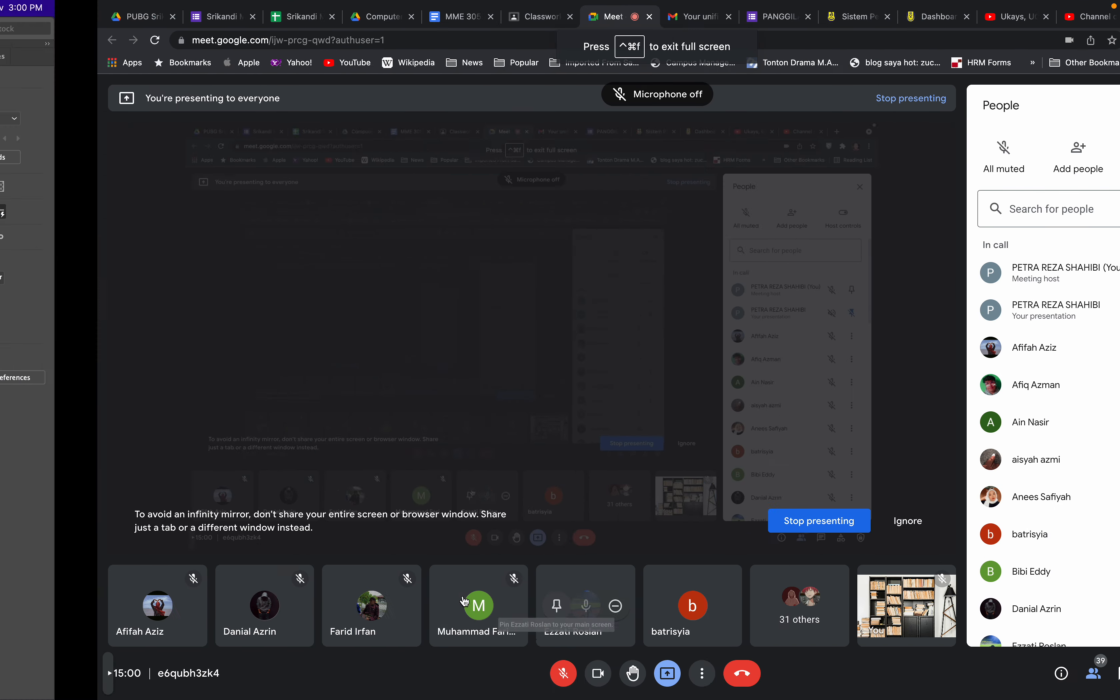
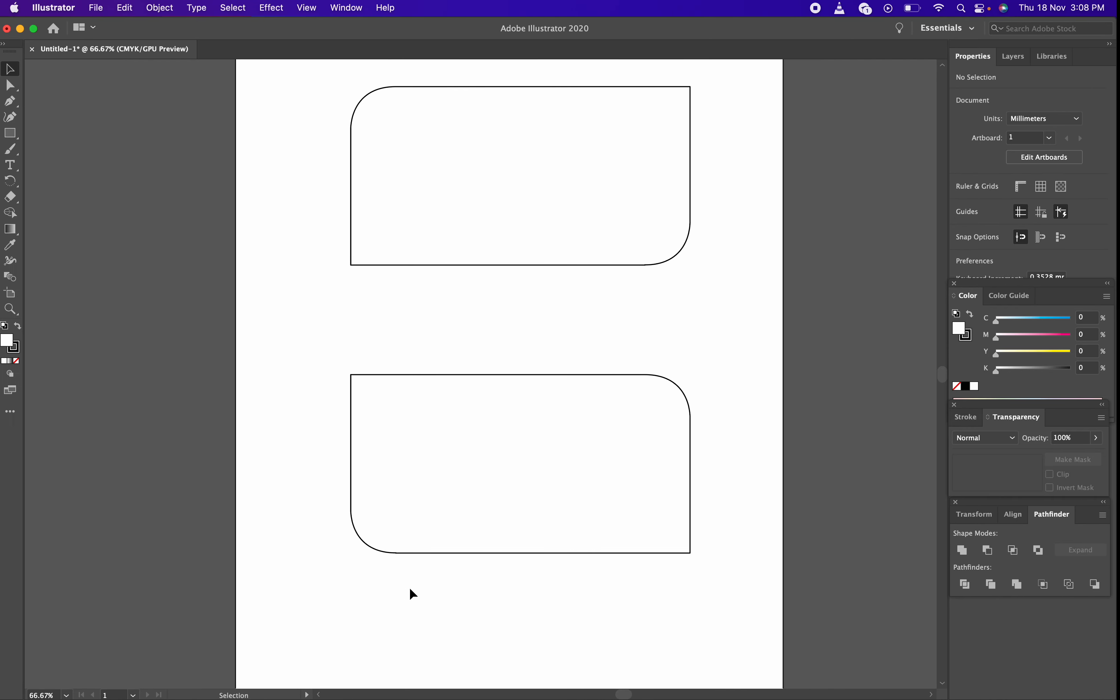
Unmute the microphone in the Google Meet call and return to Illustrator
key("ctrl+Right")
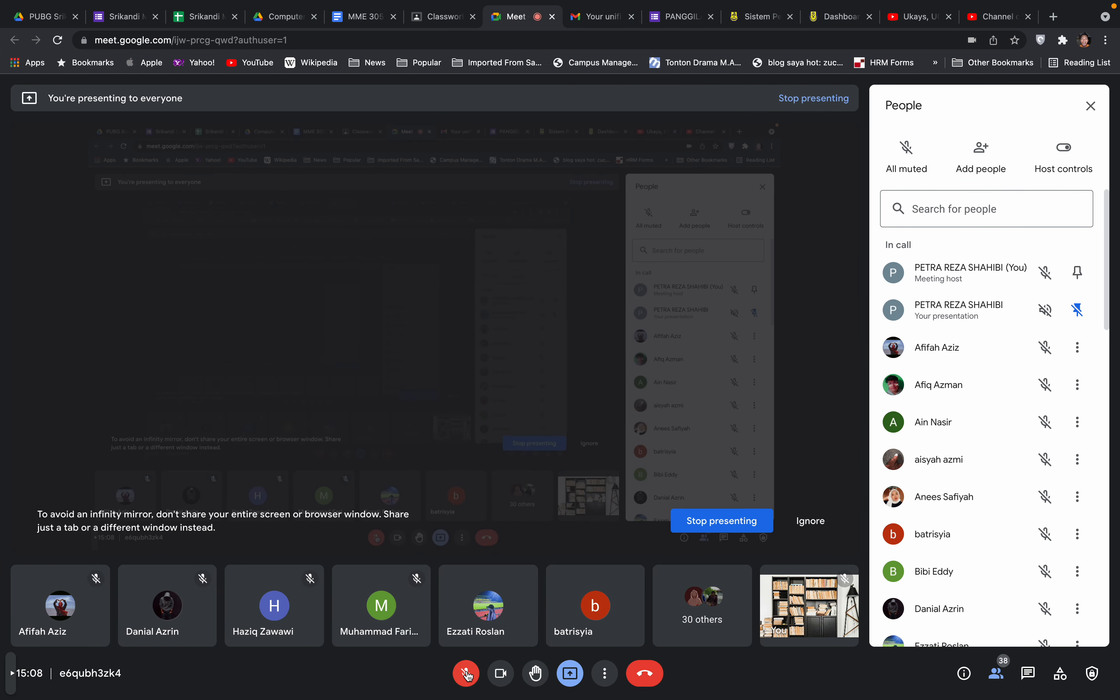
left_click(459, 670)
key("ctrl+Left")
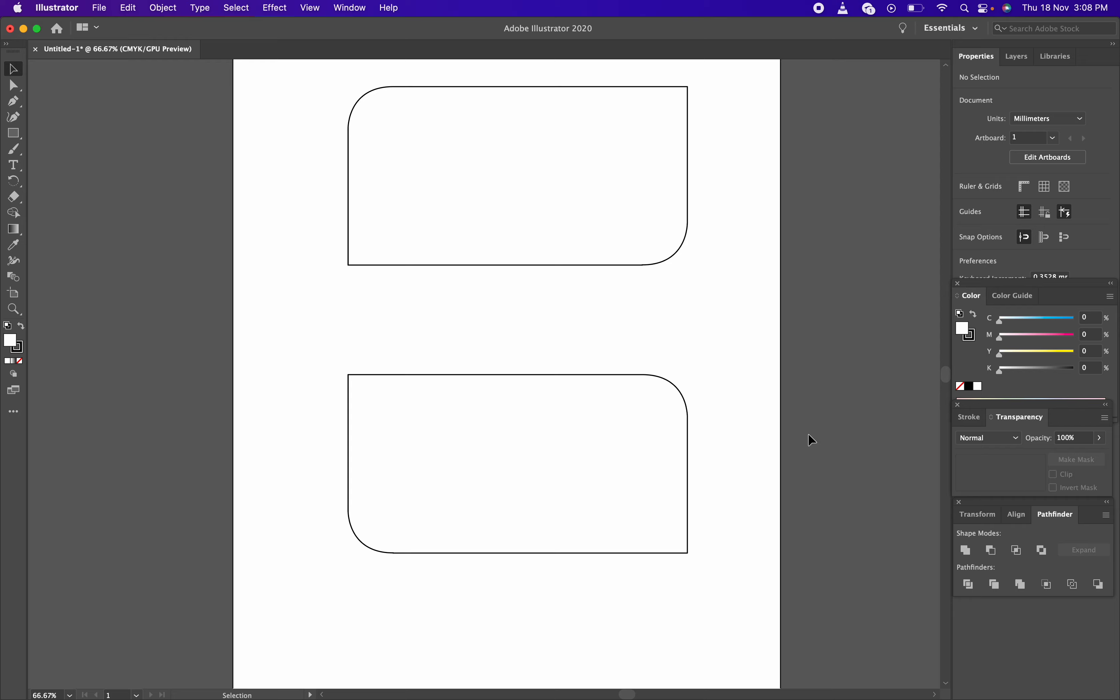
Check the call again, then open the Window menu and close it without choosing a panel
key("ctrl+Right")
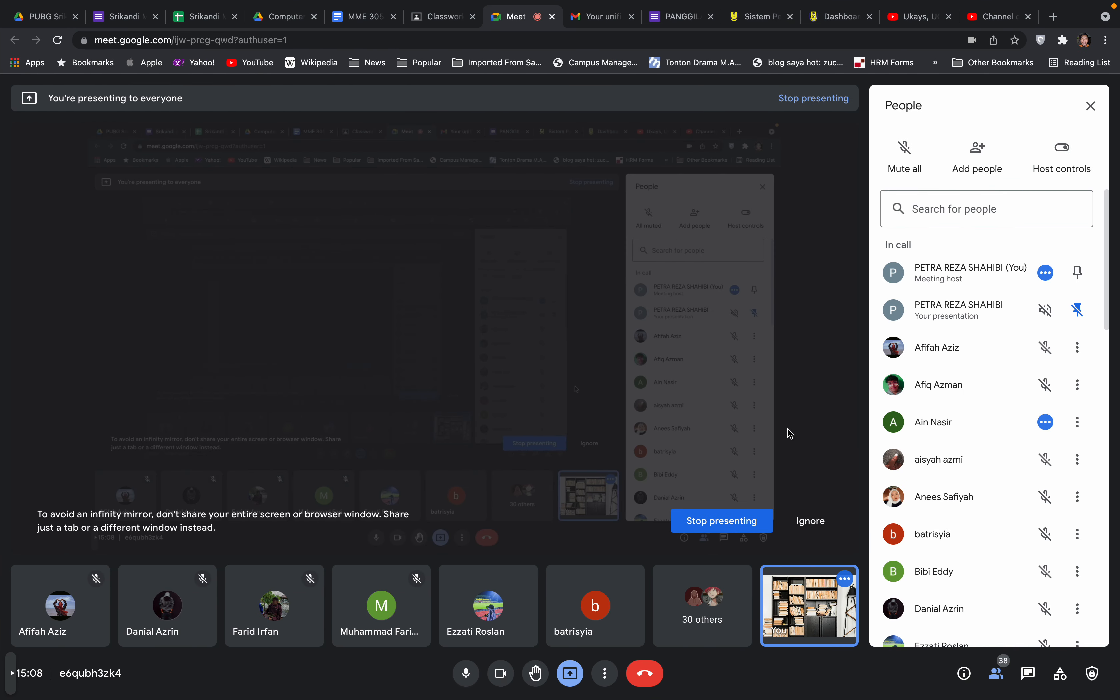
key("ctrl+Left")
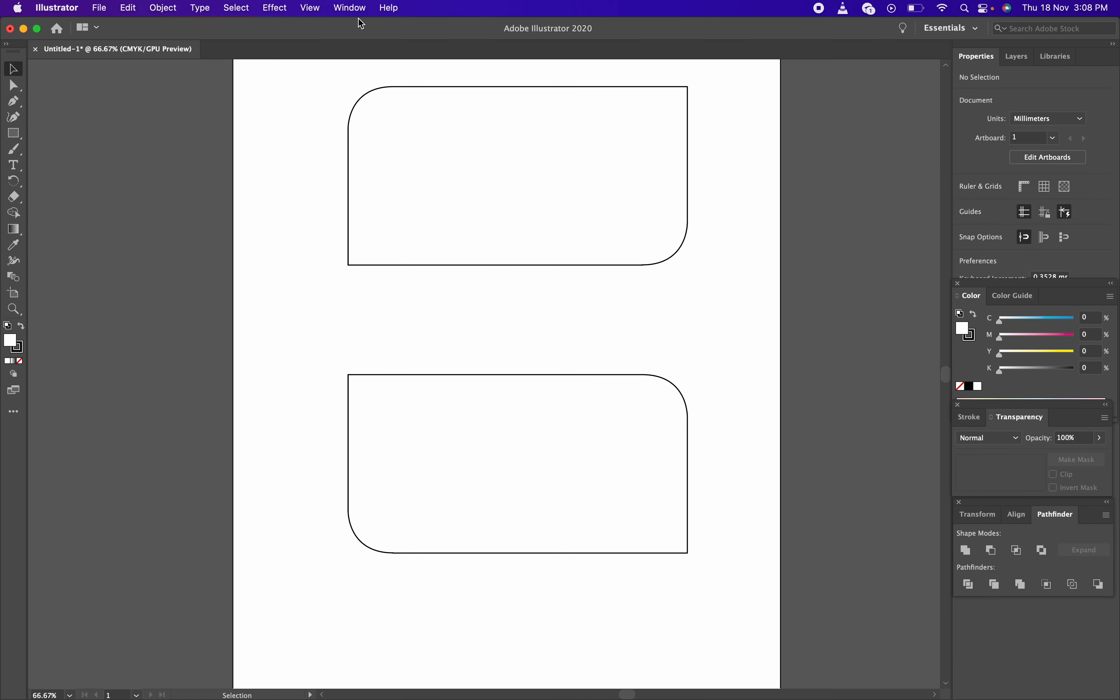
left_click(353, 9)
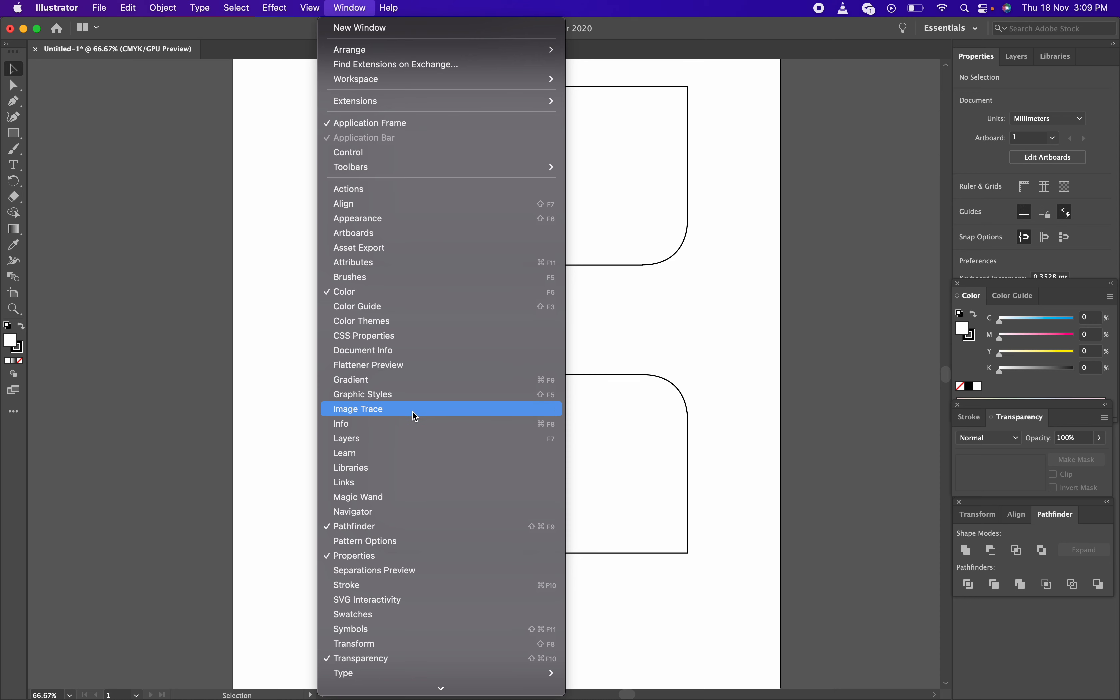
left_click(865, 161)
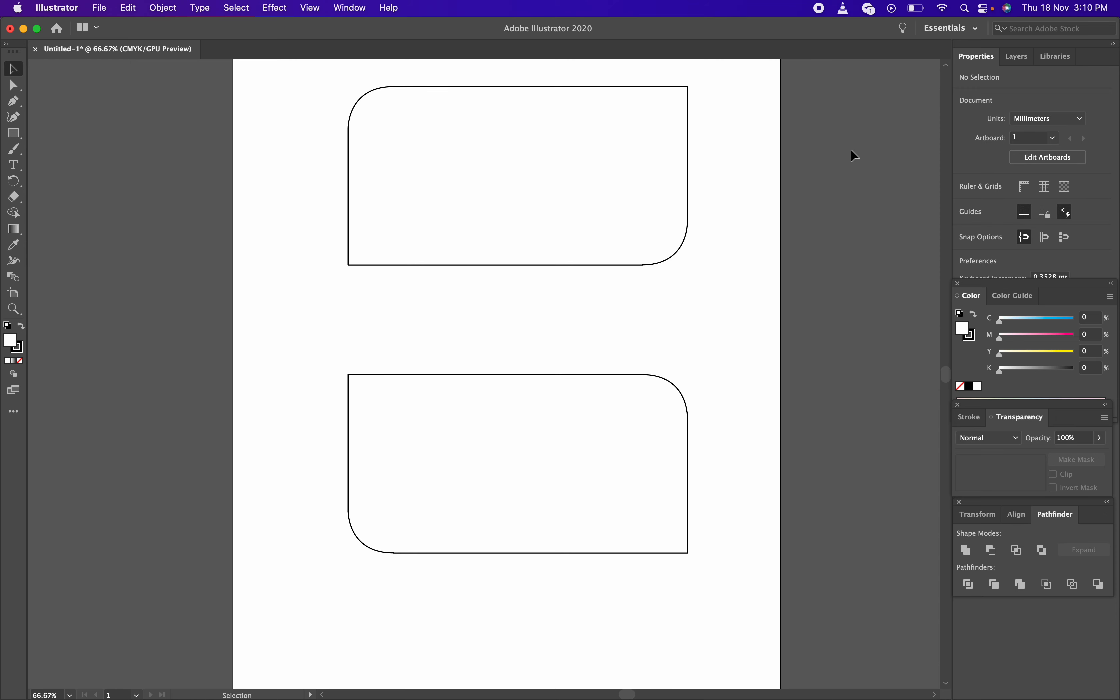
Stop presenting in Google Meet and turn the camera off and back on
key("ctrl+Right")
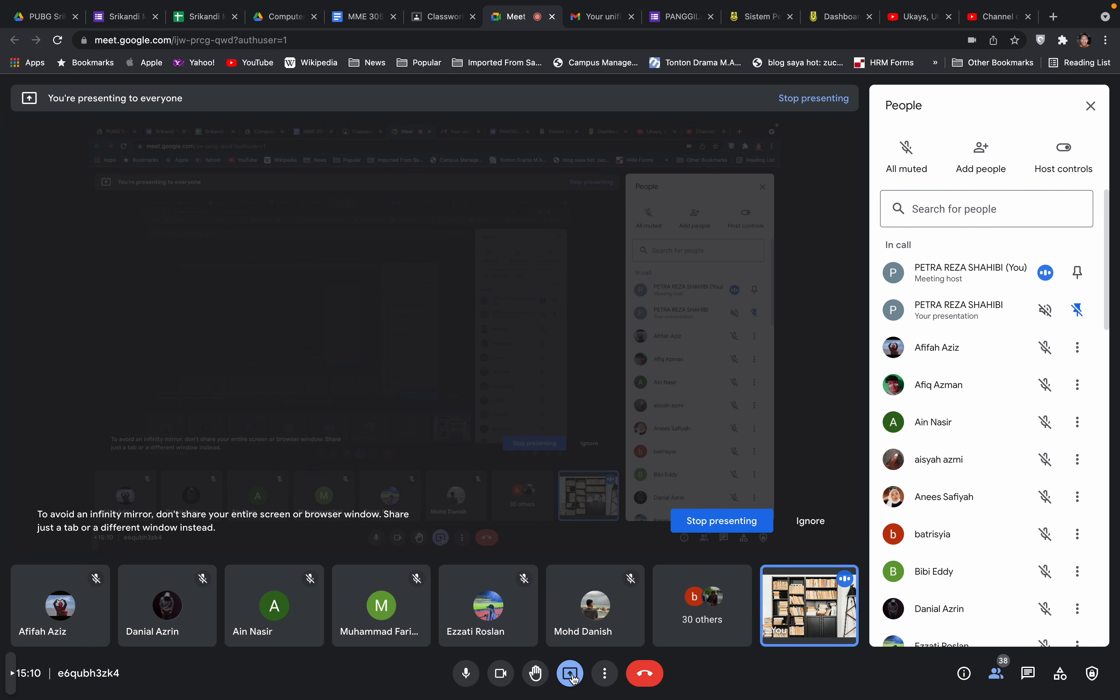
left_click(570, 673)
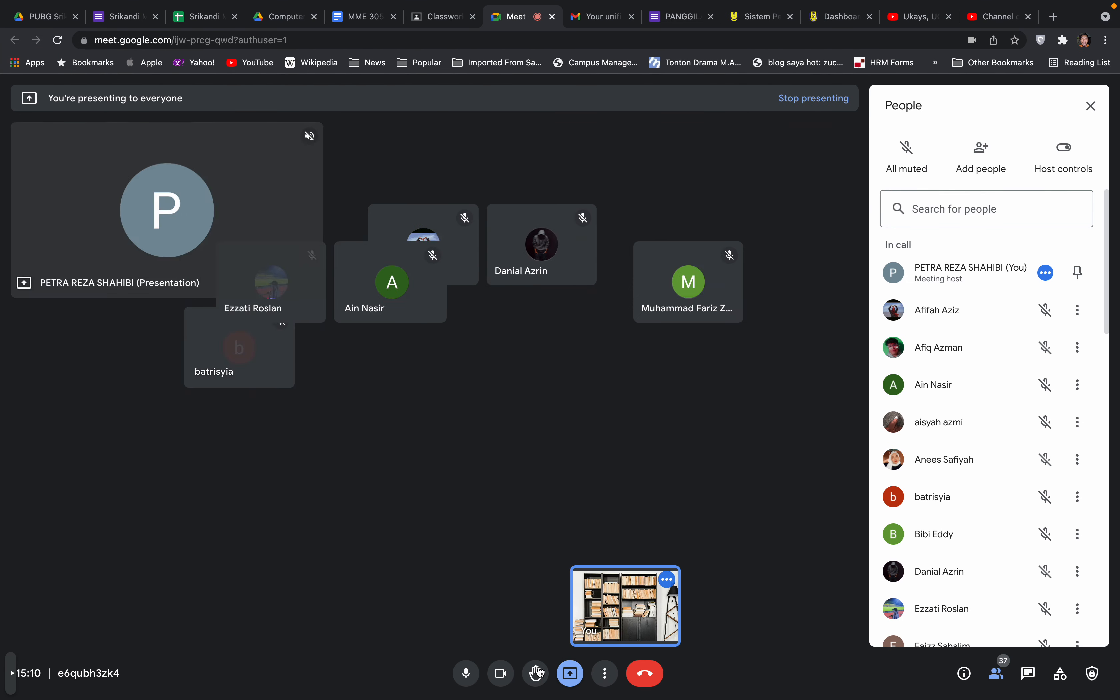
left_click(500, 673)
left_click(503, 676)
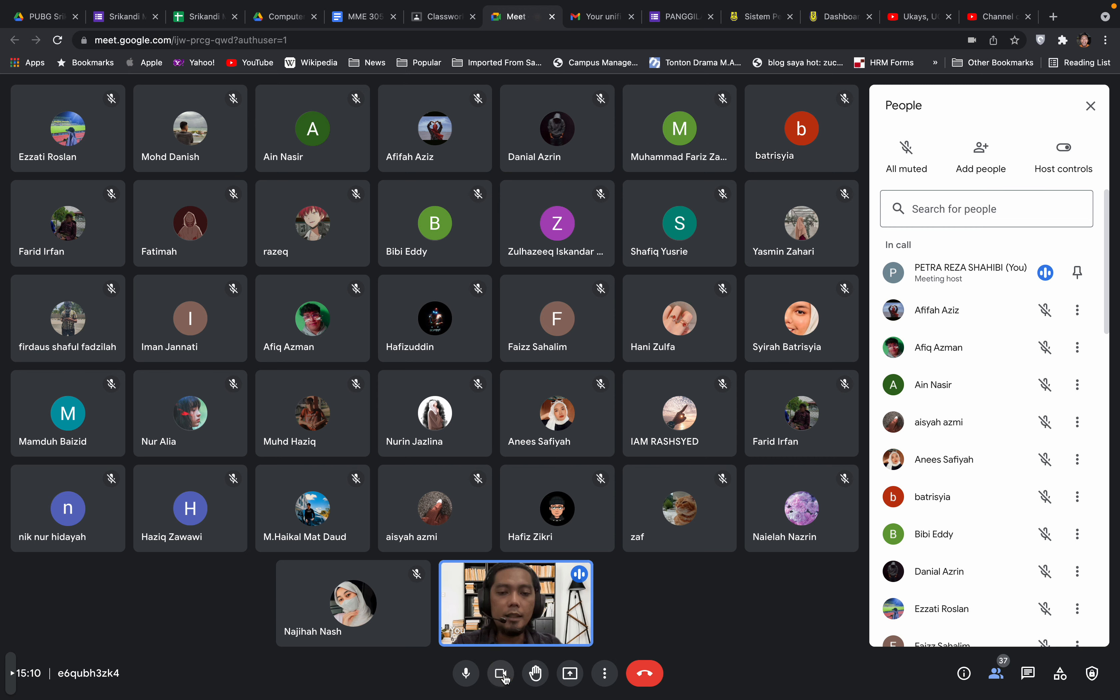
Present your entire screen in Meet instead of a single window, then return to Illustrator
left_click(572, 674)
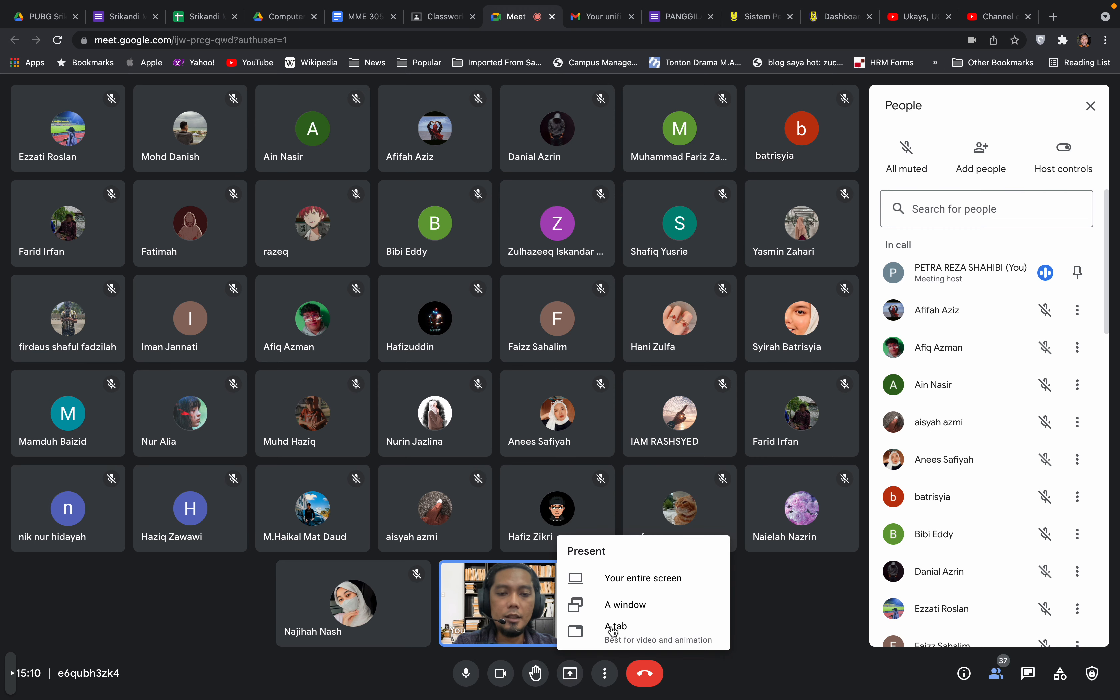
left_click(643, 604)
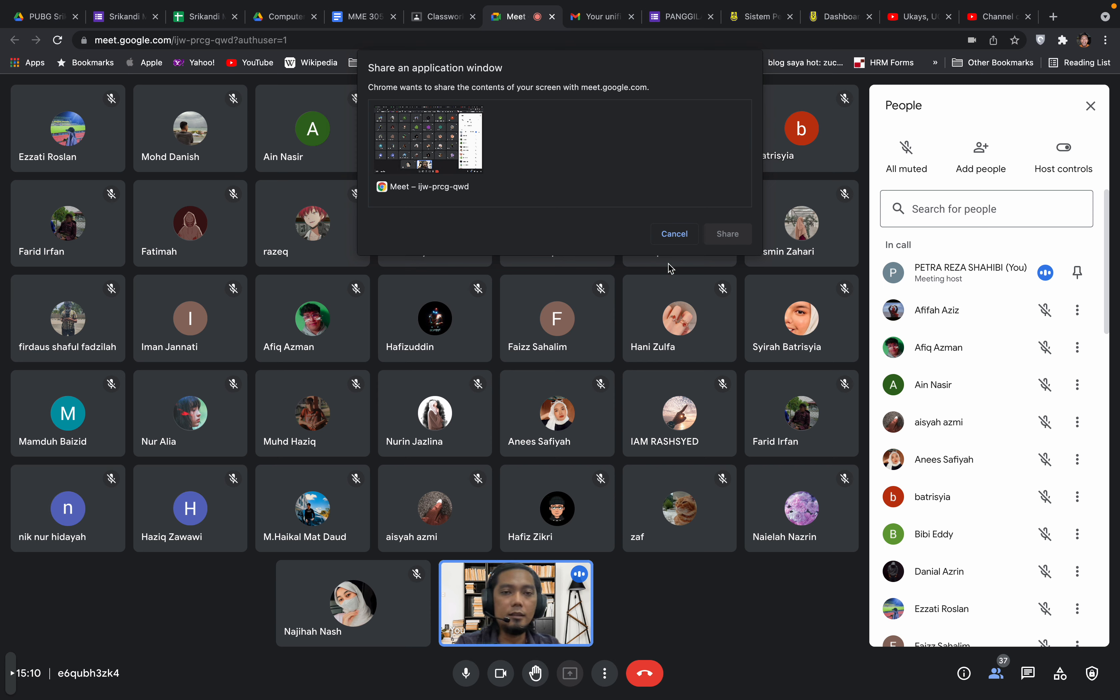
left_click(675, 233)
left_click(570, 673)
left_click(614, 587)
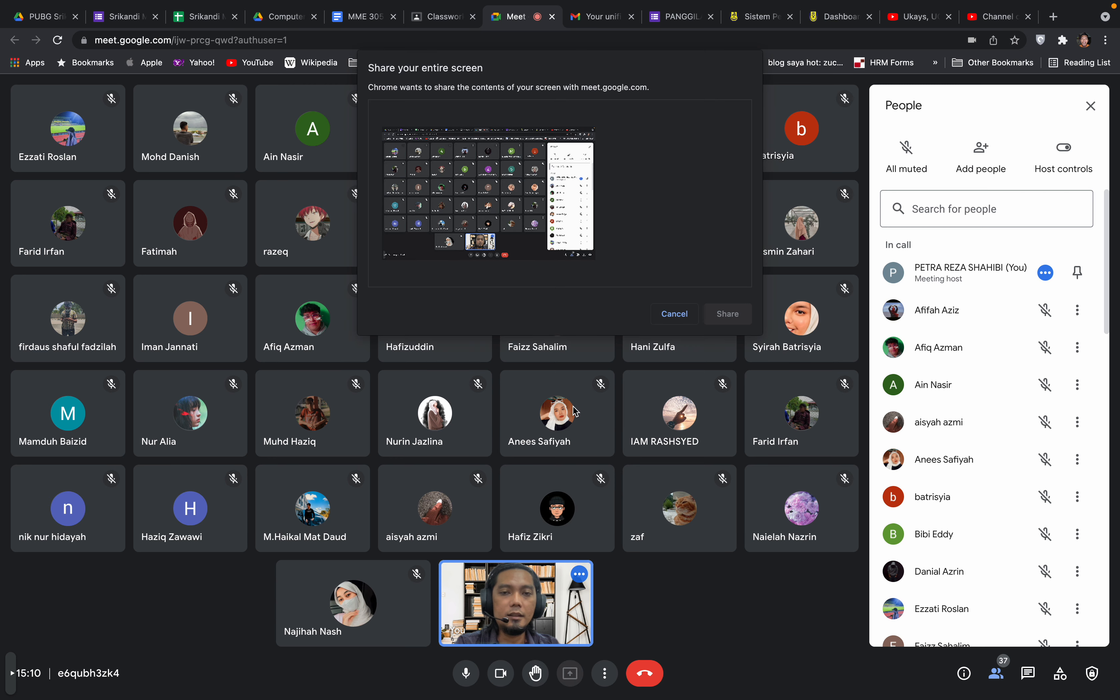
left_click(552, 235)
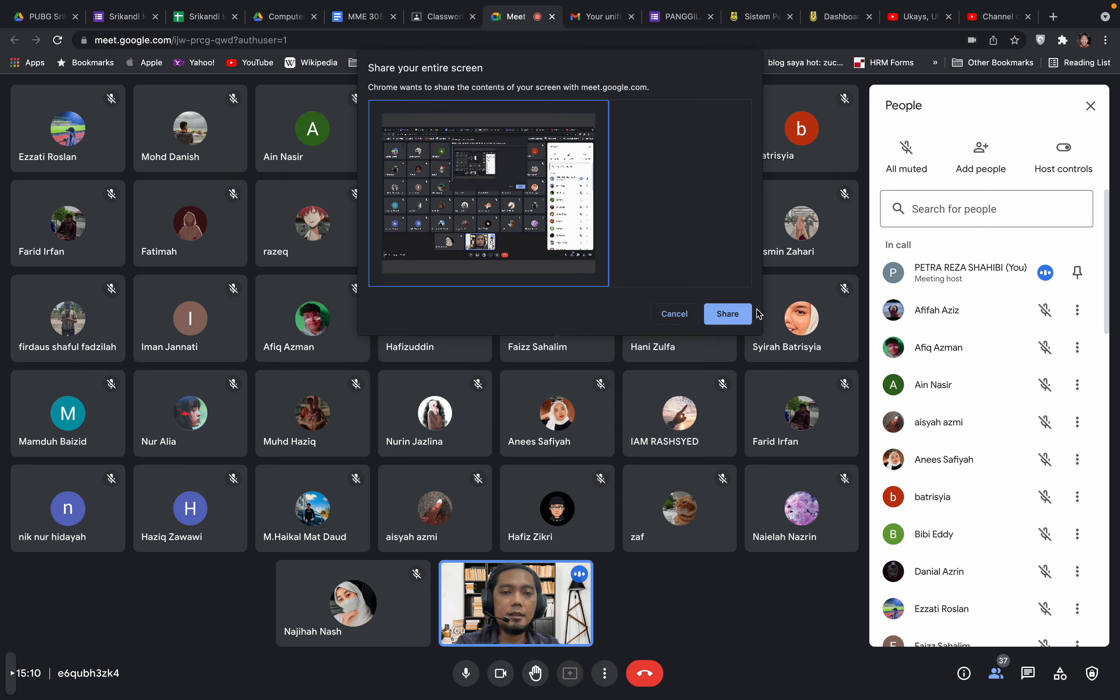
left_click(731, 314)
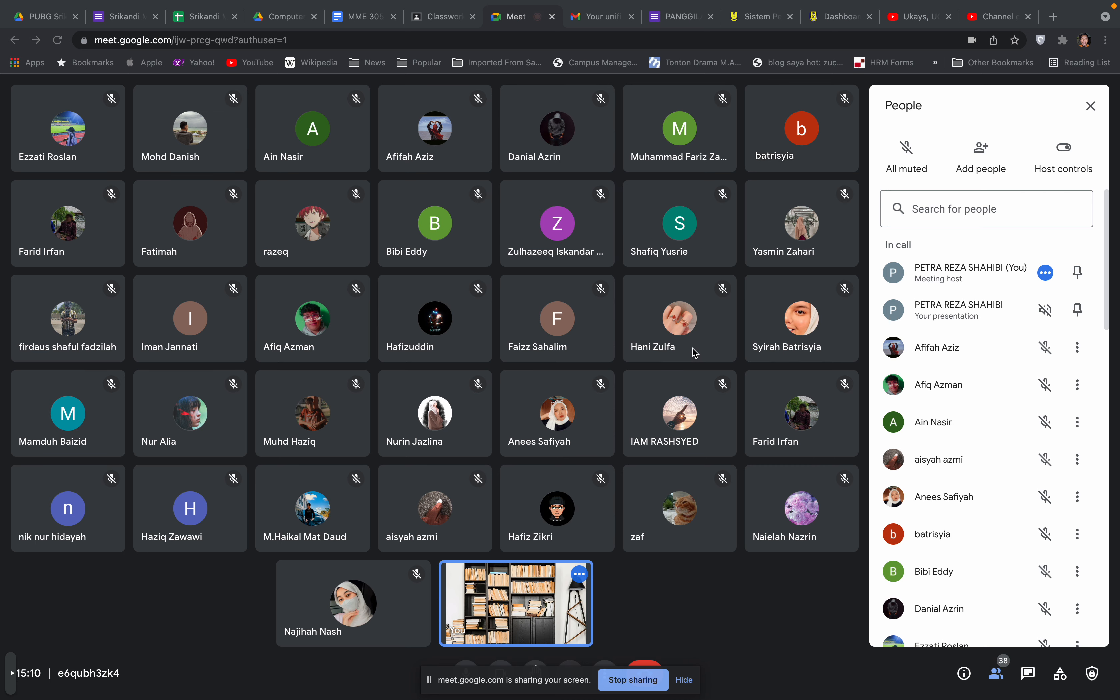
key("super+Tab")
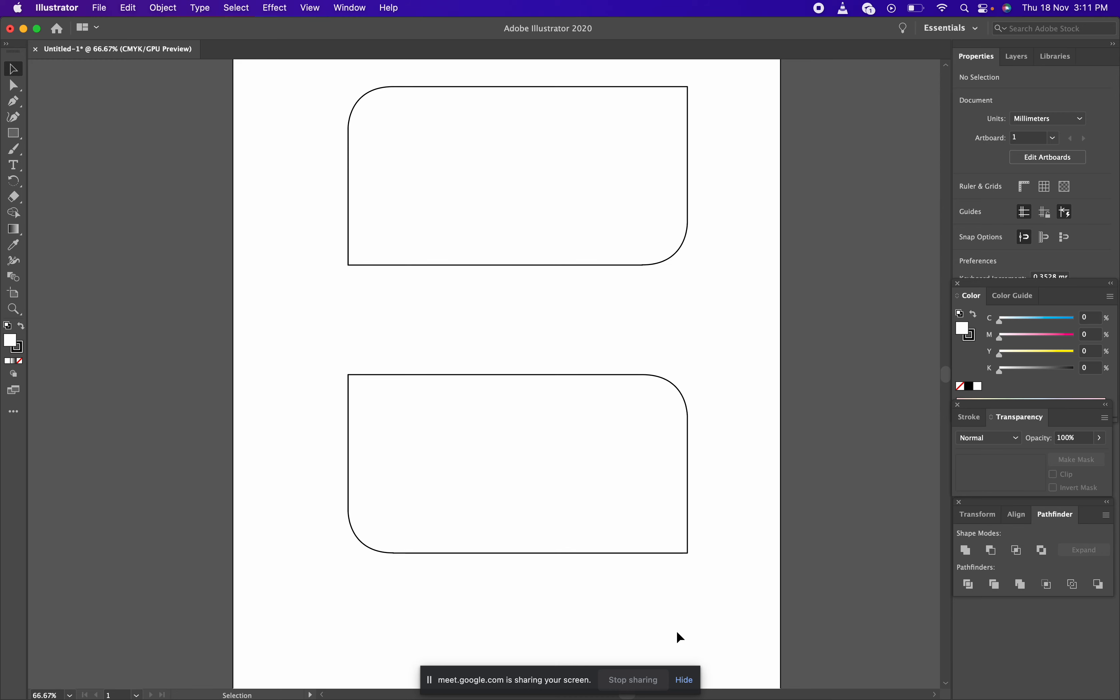
Hide the 'meet.google.com is sharing your screen' bar
left_click(688, 679)
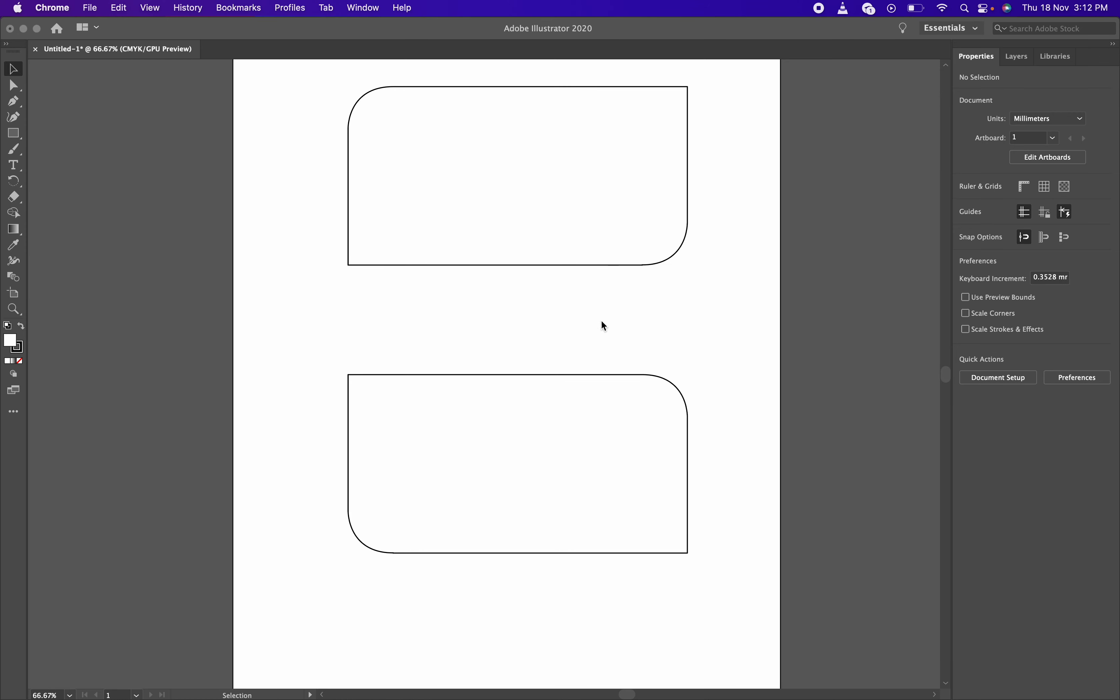
Drag the lower rounded rectangle up to sit just beneath the top one
left_click(558, 378)
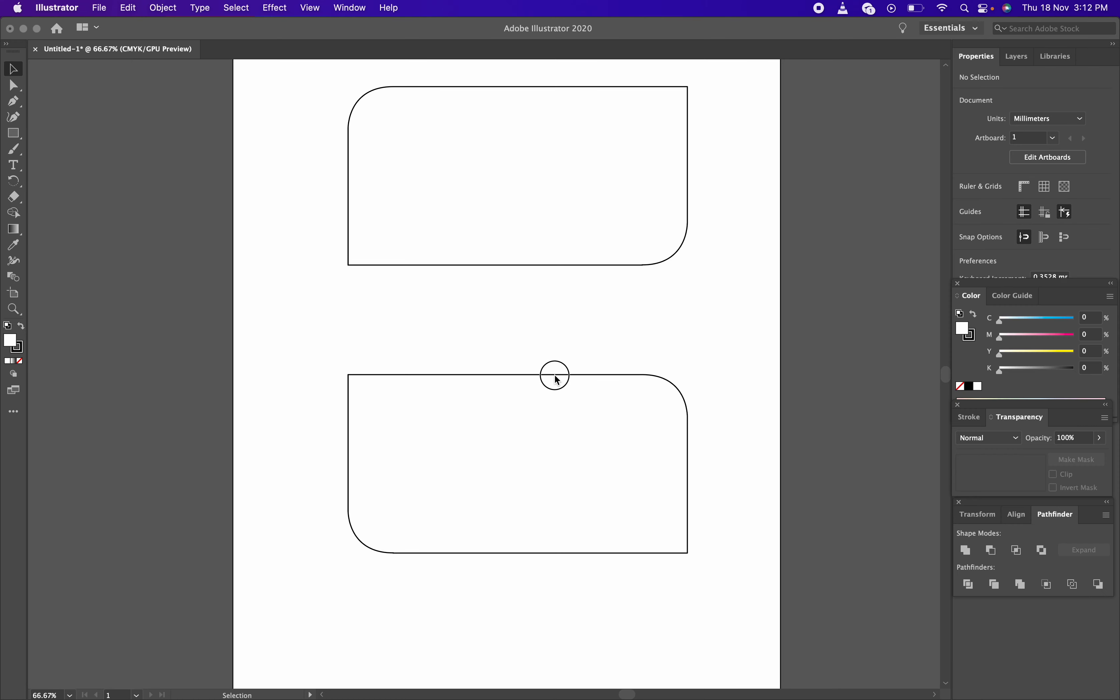
left_click_drag(558, 378, 557, 281)
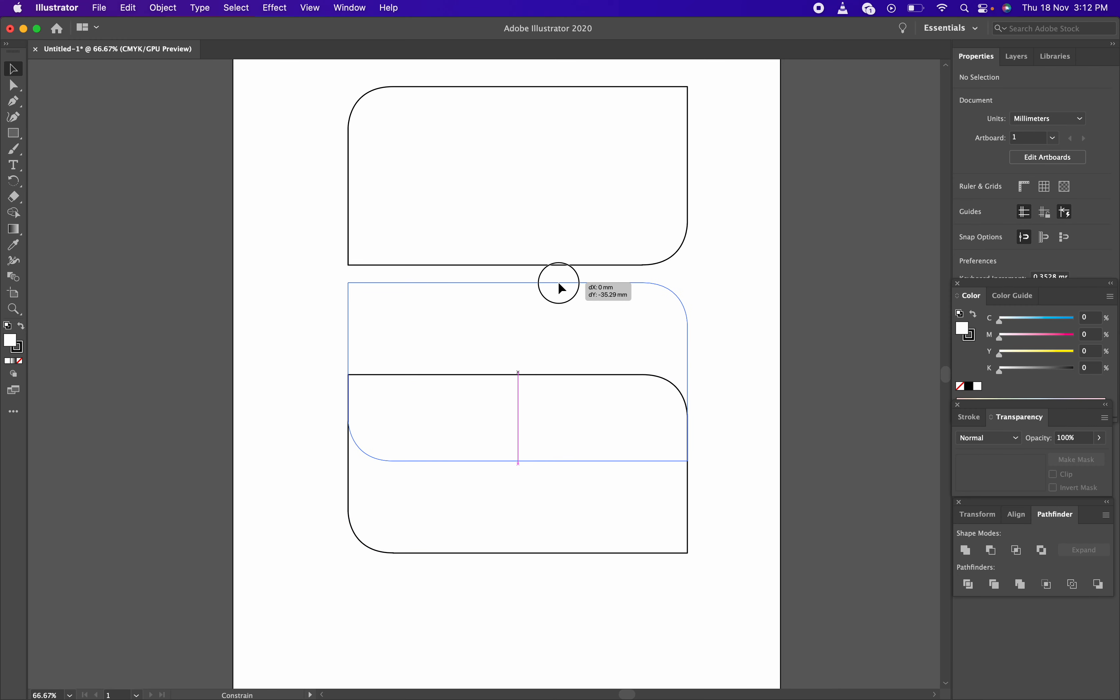
left_click(548, 477)
Pan and zoom to 150% on the empty area below the two rectangles
key("space")
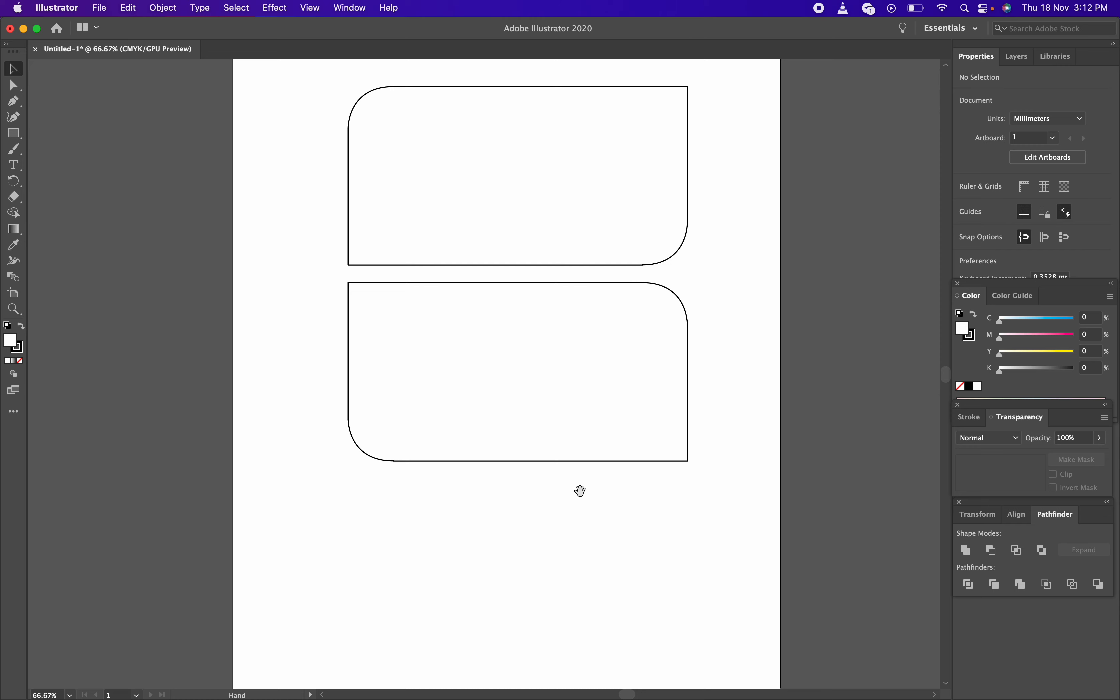
left_click_drag(580, 489, 599, 363)
left_click_drag(548, 425, 439, 604)
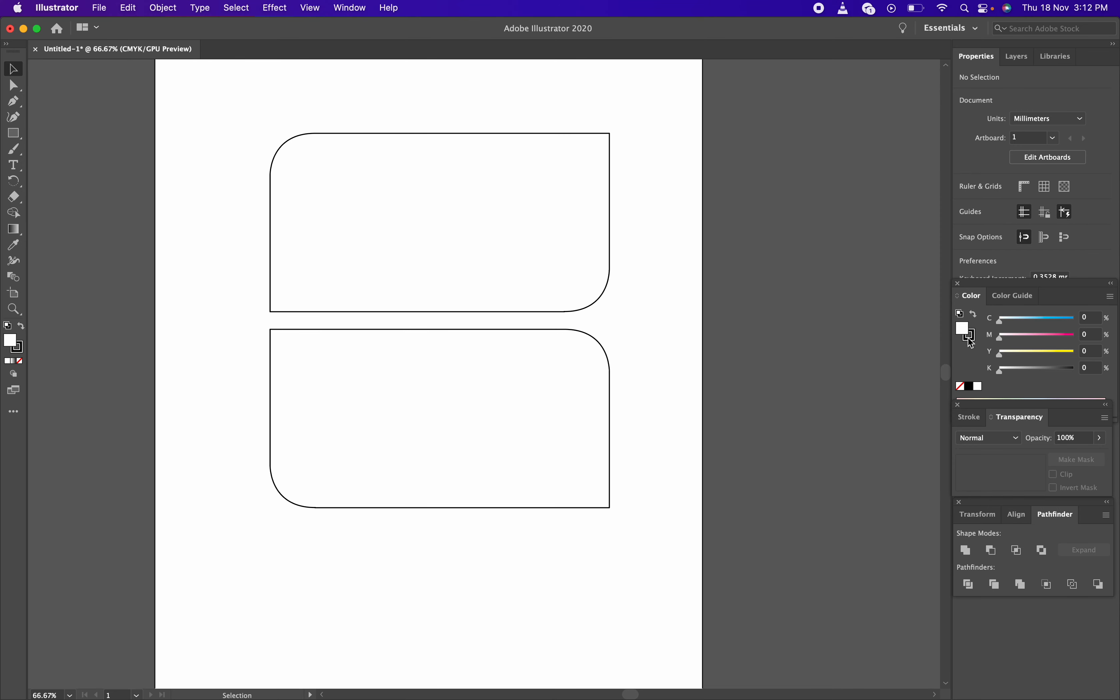
key("z")
left_click(557, 513)
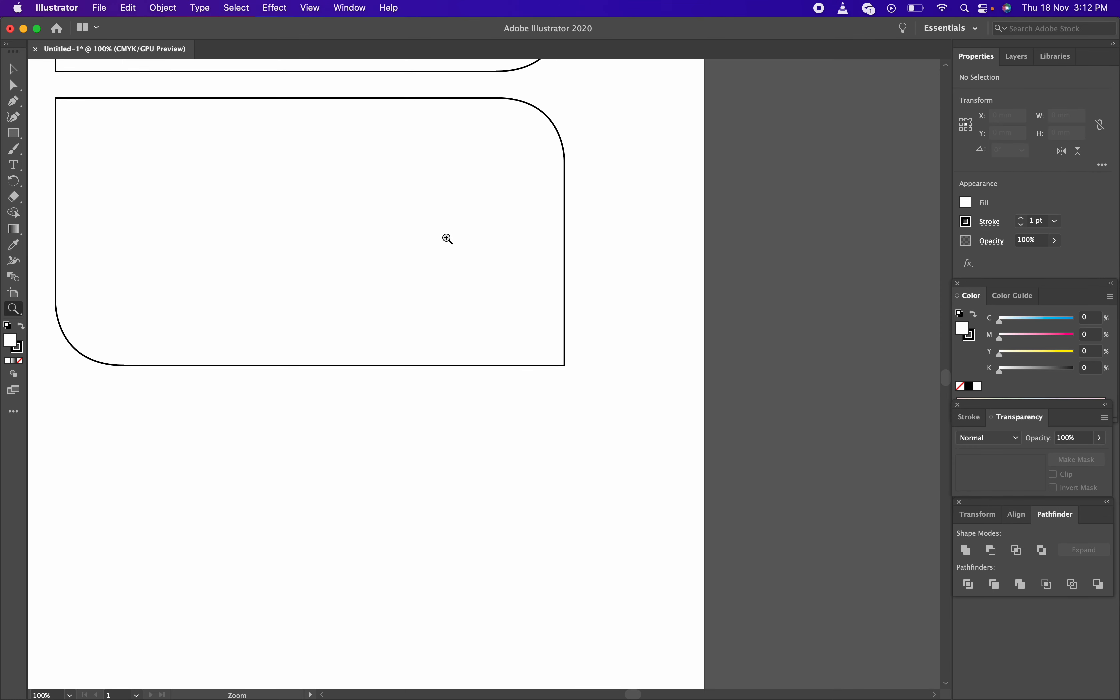
key("space")
left_click_drag(535, 401, 779, 650)
key("space")
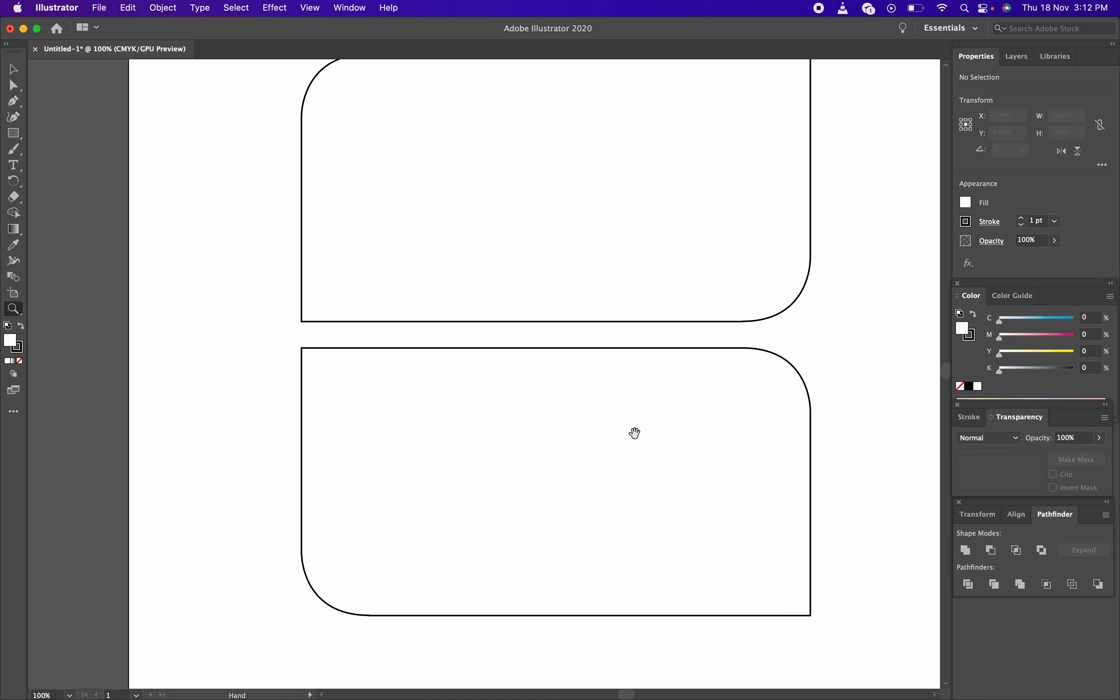
left_click_drag(634, 433, 624, 159)
left_click_drag(627, 468, 612, 282)
left_click(557, 331)
key("space")
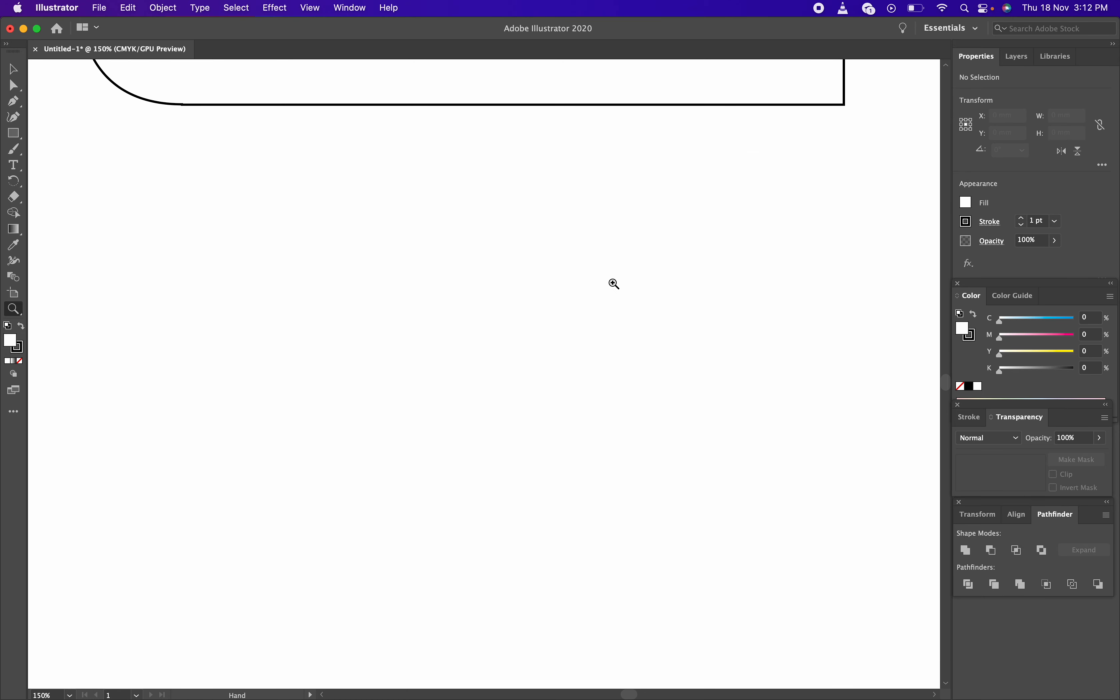
key("v")
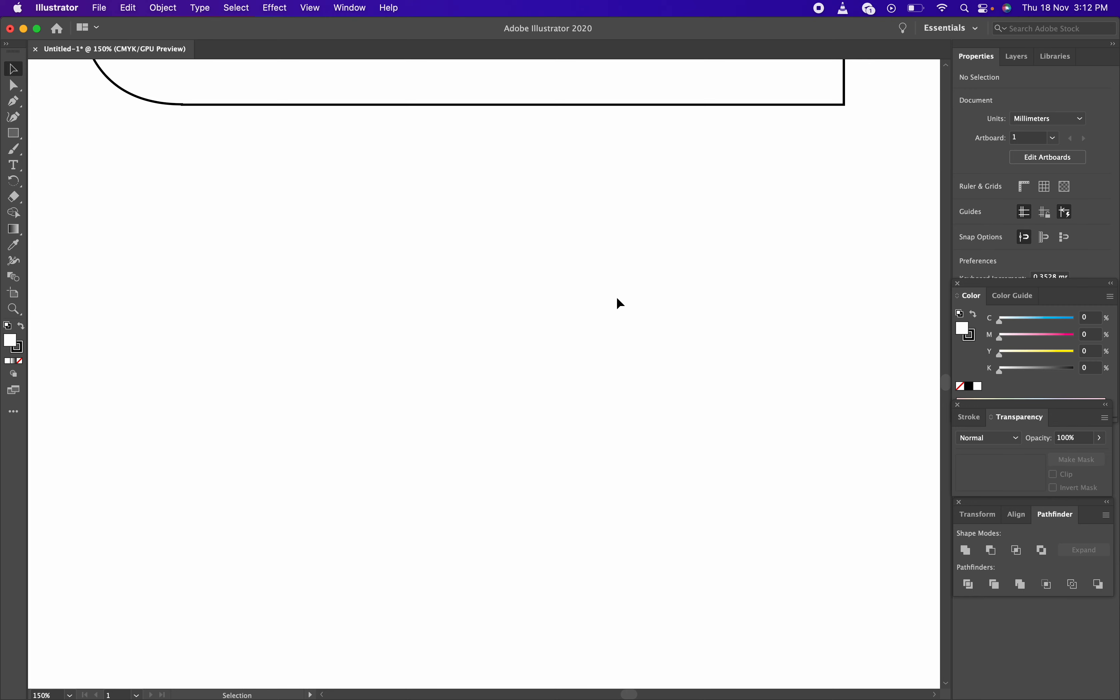
left_click(19, 136)
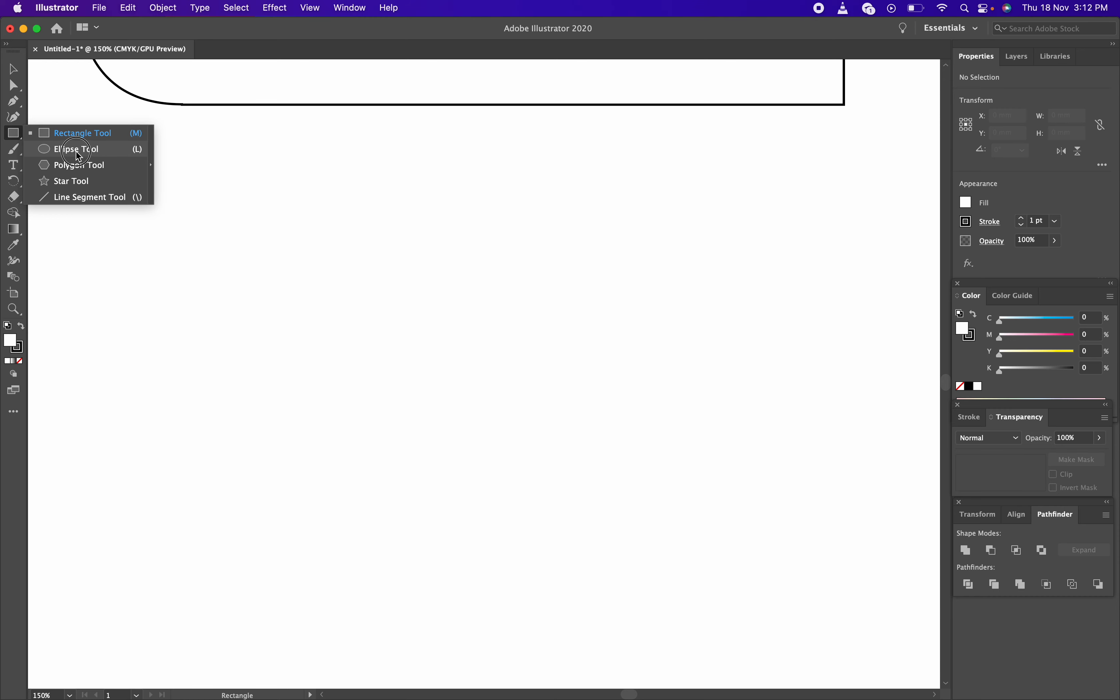
Draw a circle about 48.8 mm across below the lower card with the Ellipse tool
left_click(76, 149)
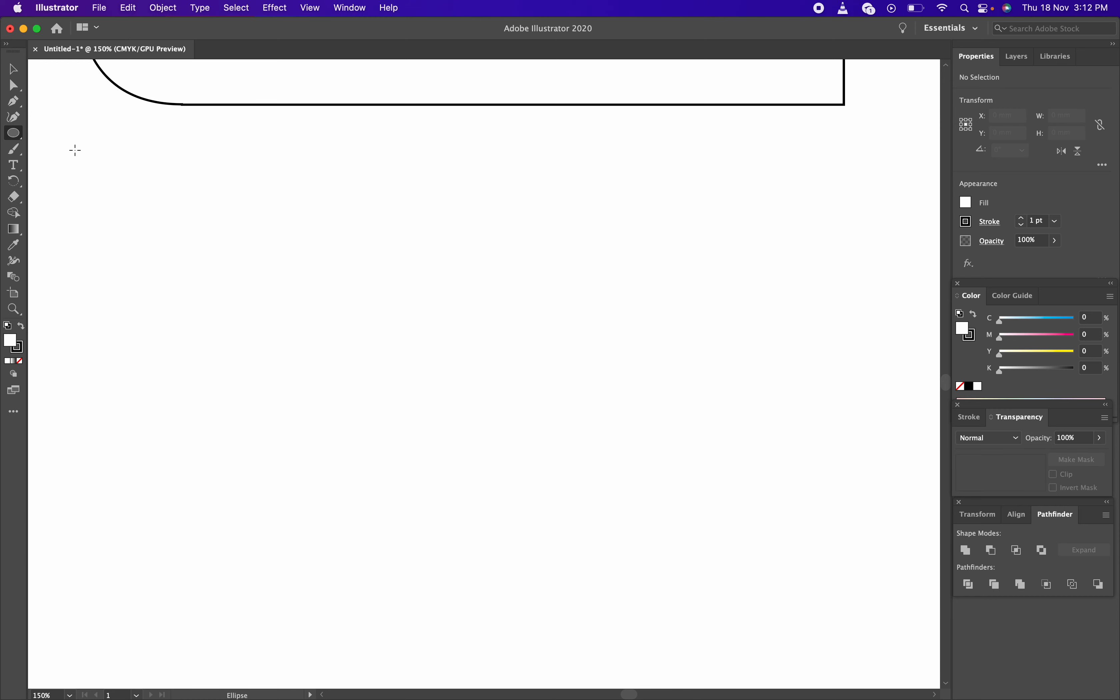
mouse_move(150, 271)
left_mouse_down()
mouse_move(278, 407)
mouse_move(430, 507)
mouse_move(278, 345)
mouse_move(441, 492)
left_mouse_up()
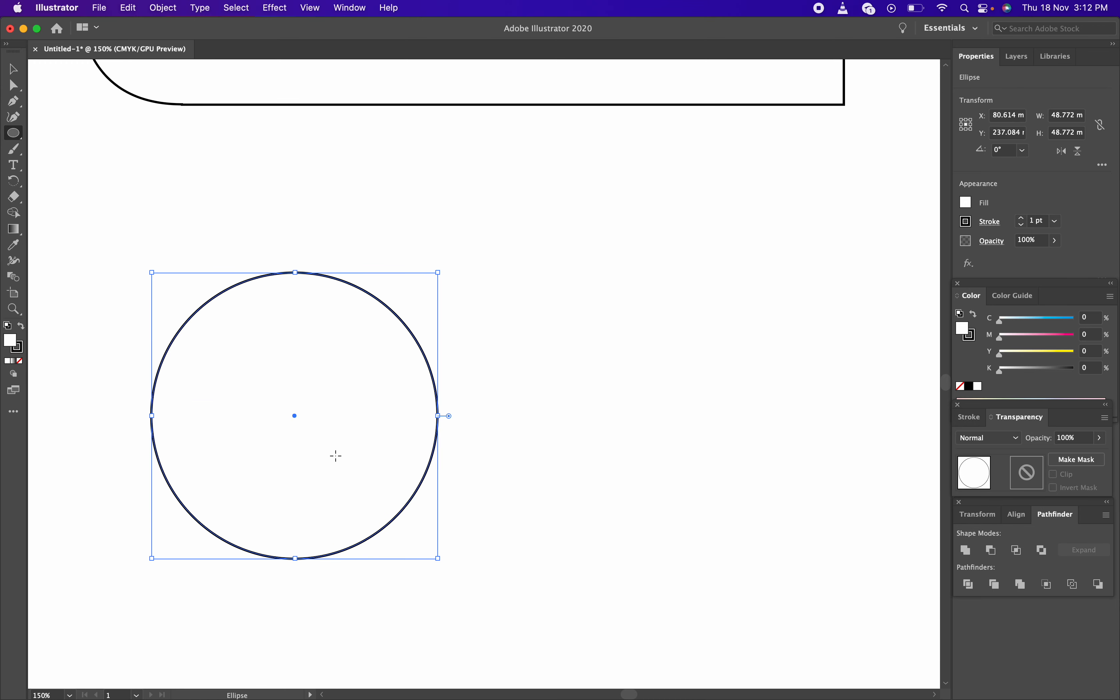
key("v")
left_click(492, 407)
left_click(358, 455)
left_click(511, 448)
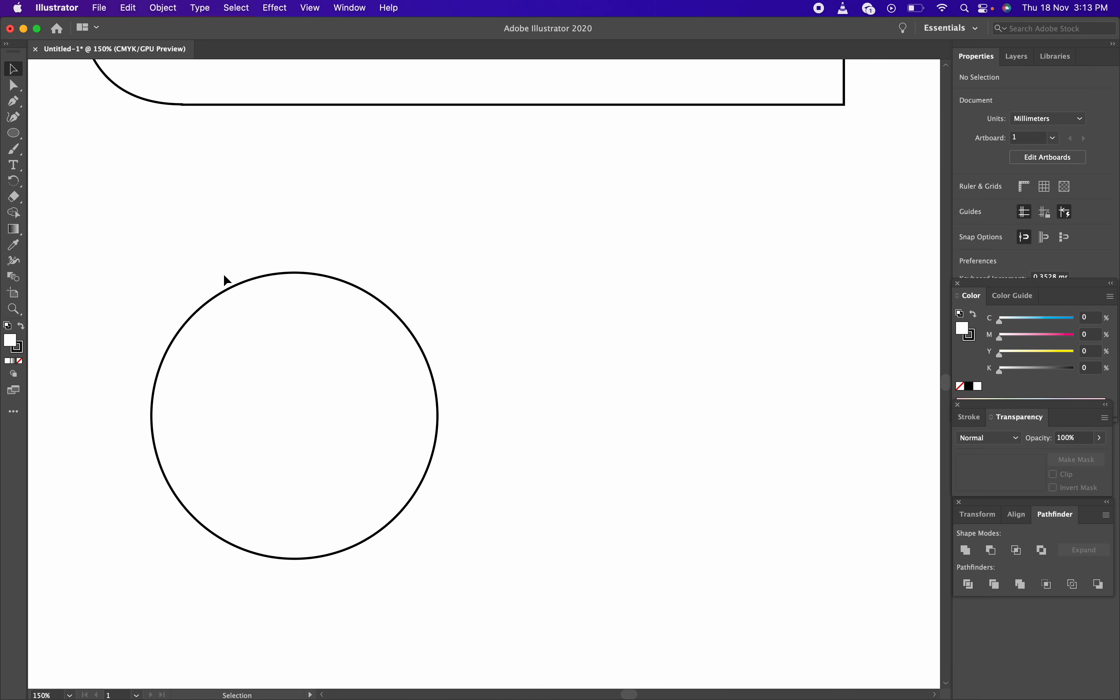
Alt-drag a copy of the circle to the right, then move it further right
left_click(291, 380)
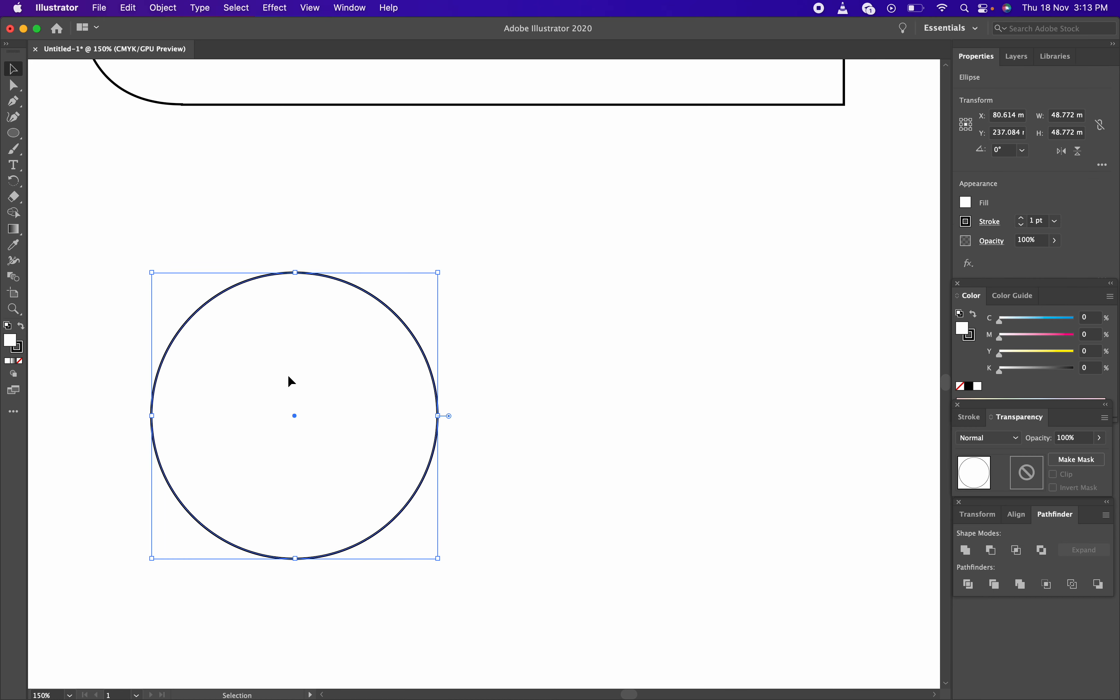
left_click(288, 375)
key("a")
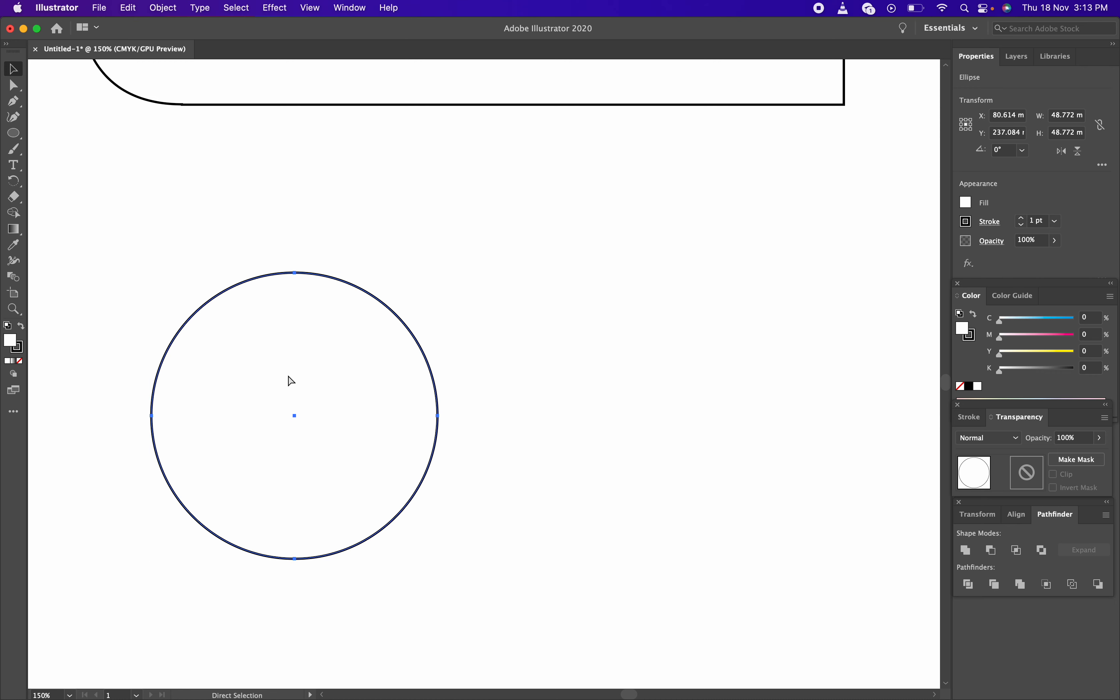
key("v")
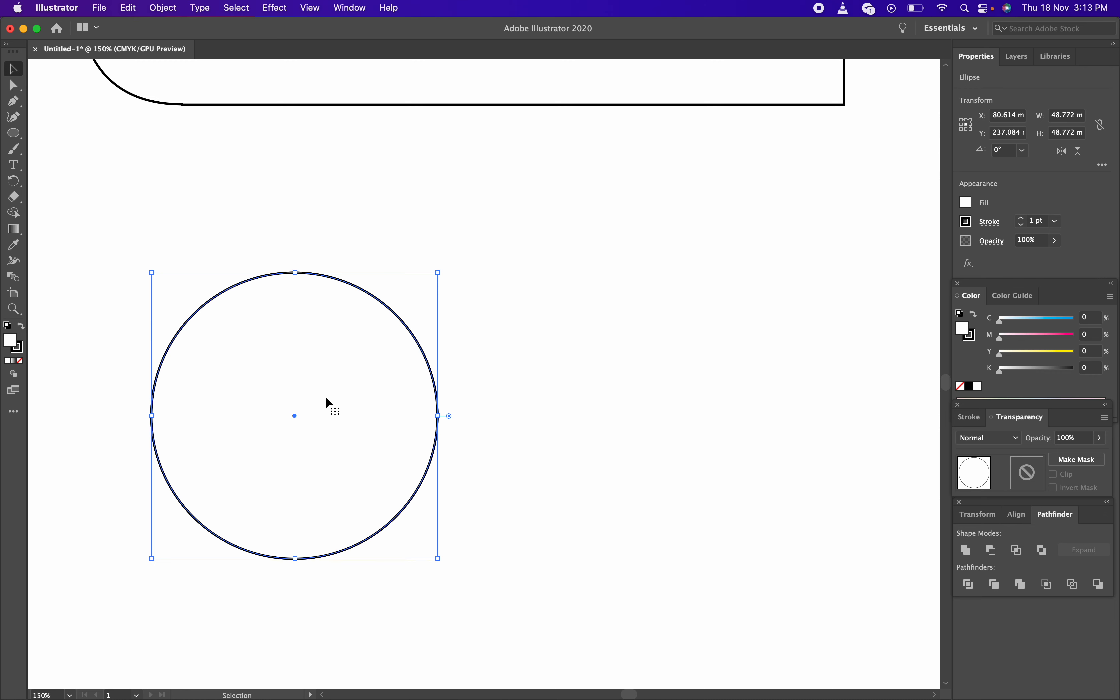
left_click_drag(425, 358, 643, 369)
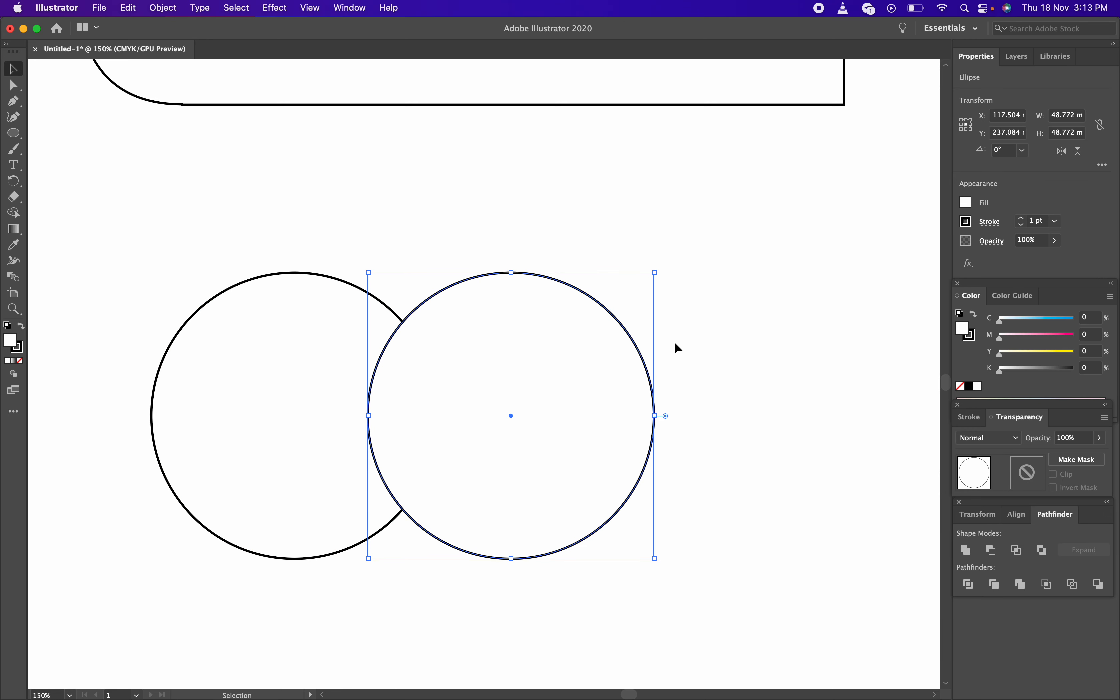
left_click(673, 341)
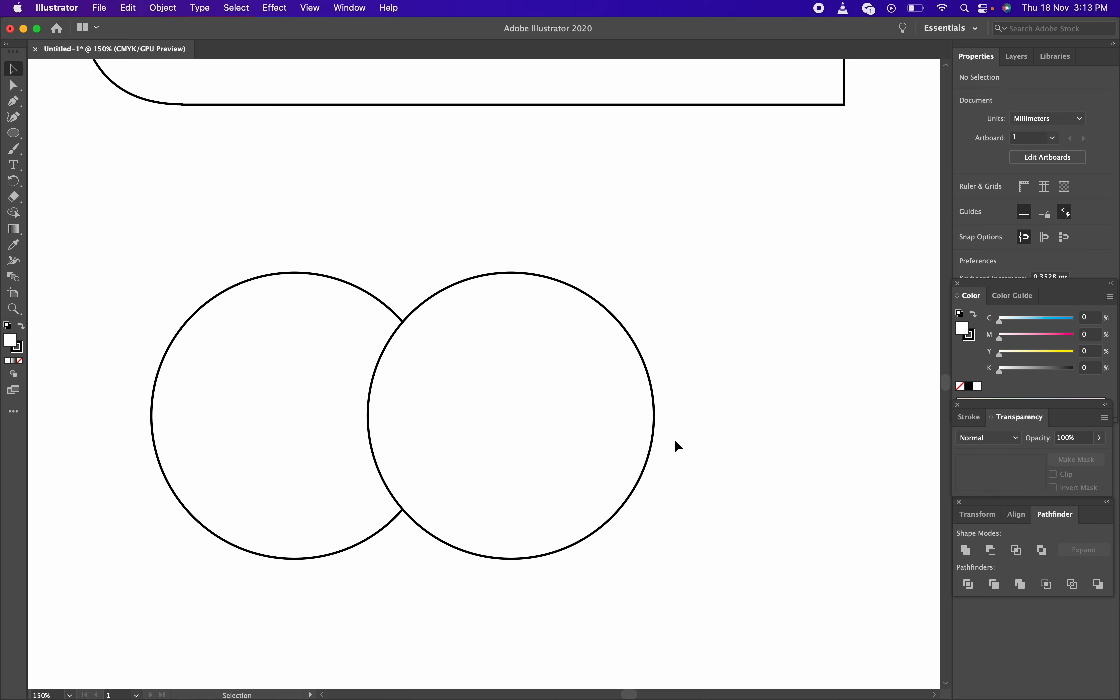
left_click_drag(548, 423, 684, 425)
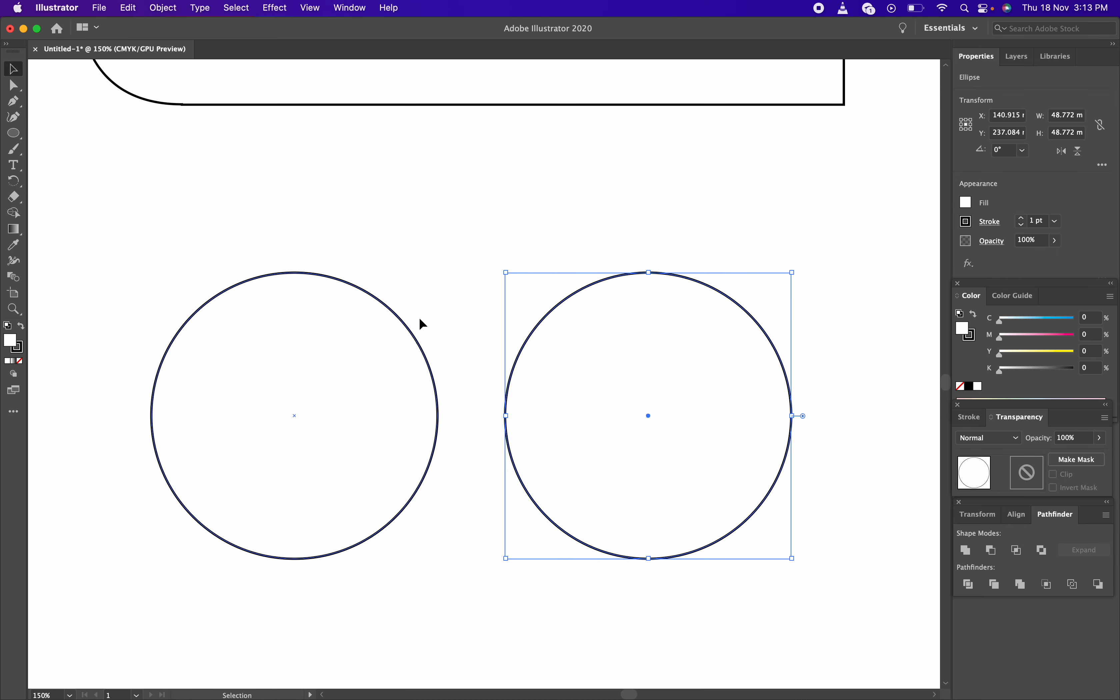
left_click(436, 308)
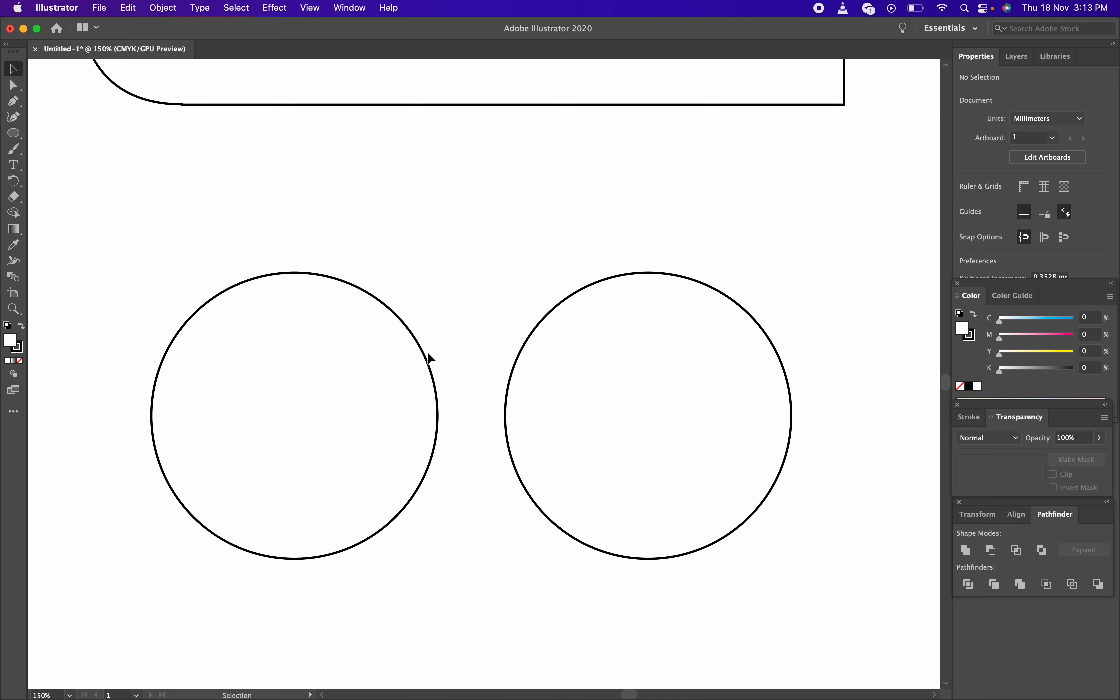
Marquee-select both circles, together spanning about 109 mm
left_click(635, 392)
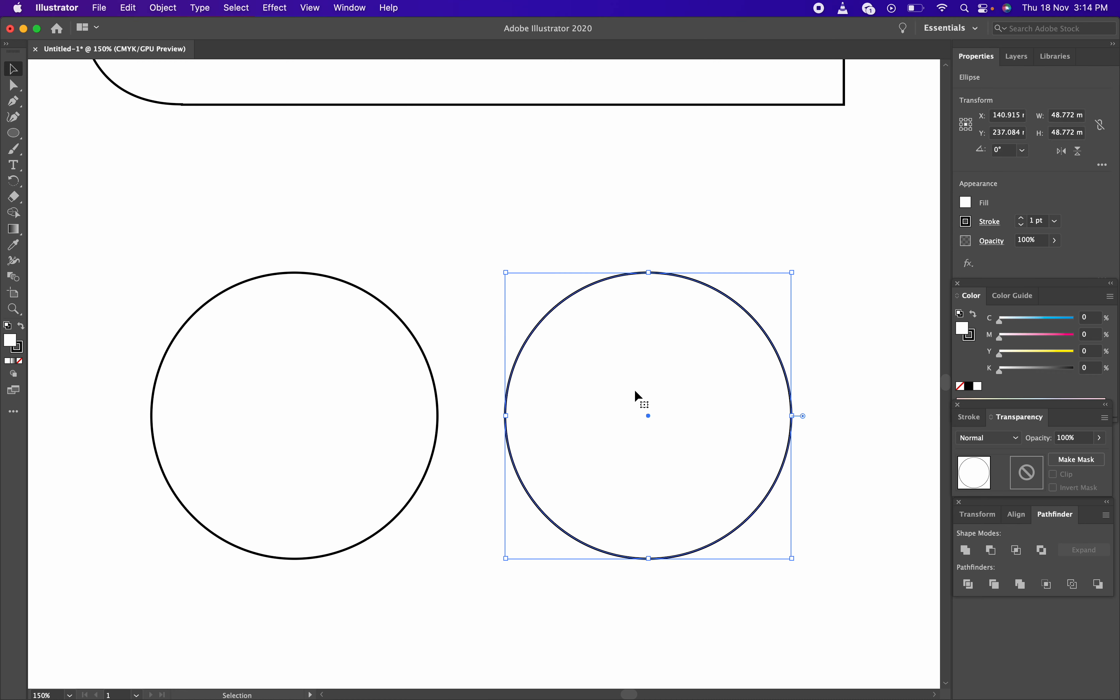
left_click(457, 277)
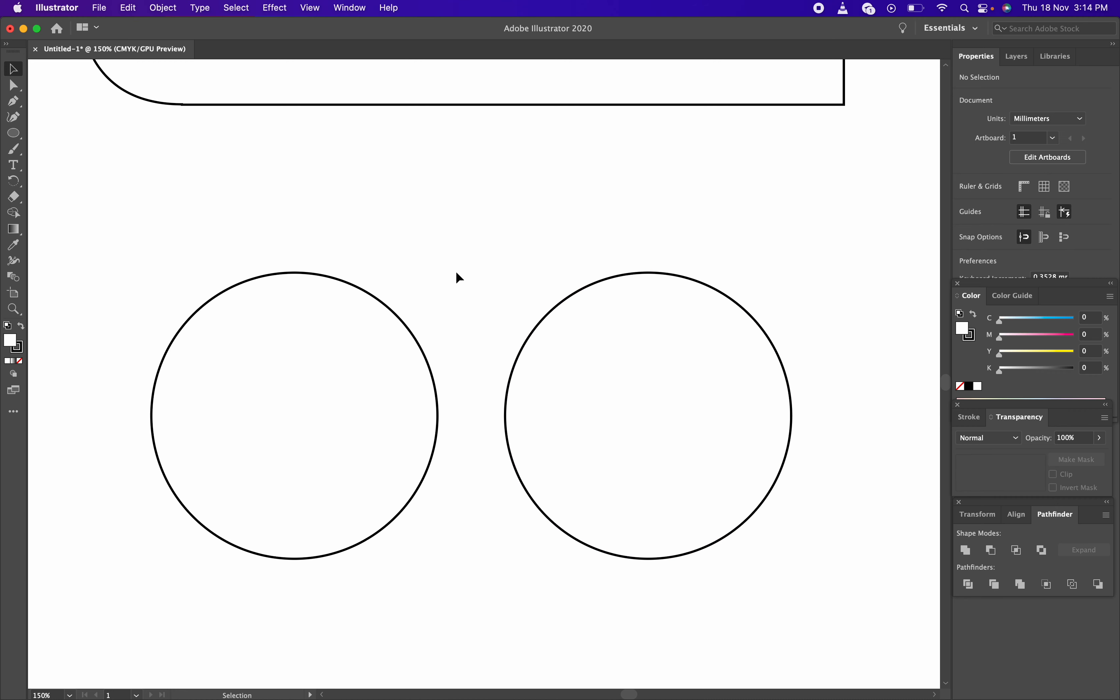
left_click(573, 374)
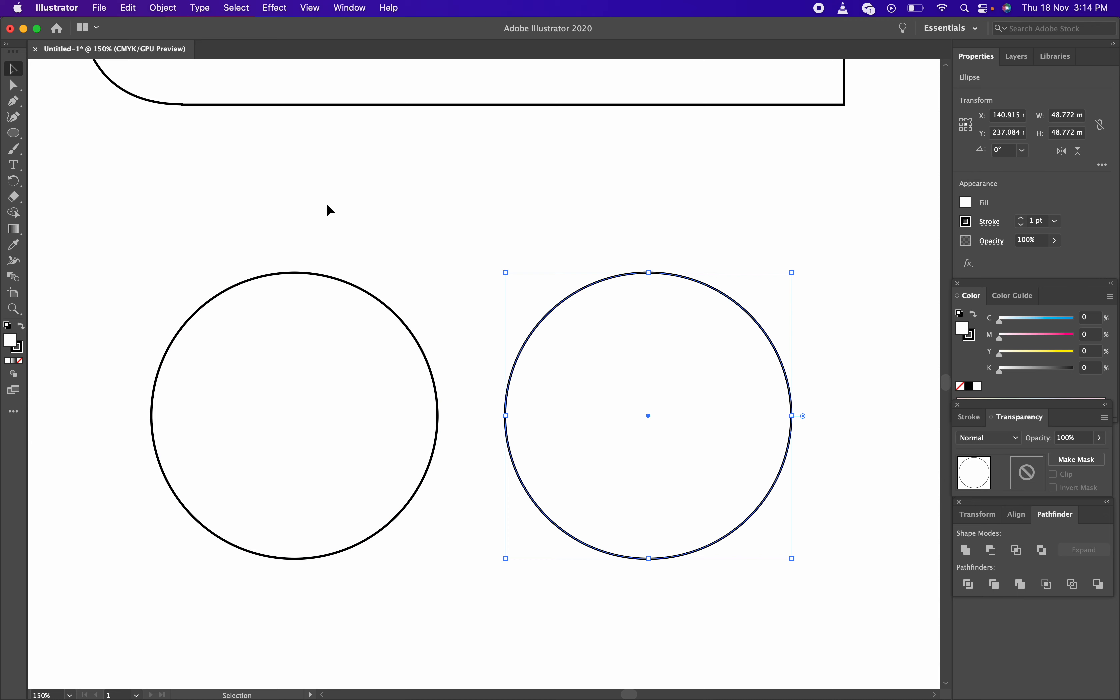
left_click(313, 203)
left_click_drag(212, 187, 695, 484)
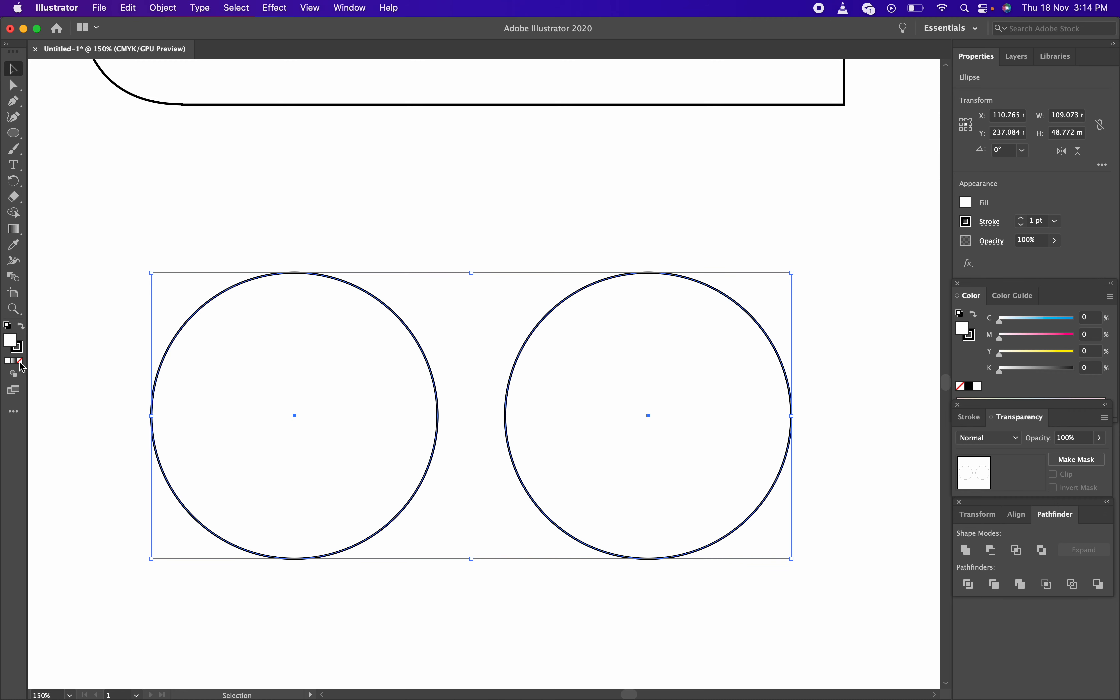
Set the fill of both circles to None and deselect them
left_click(20, 362)
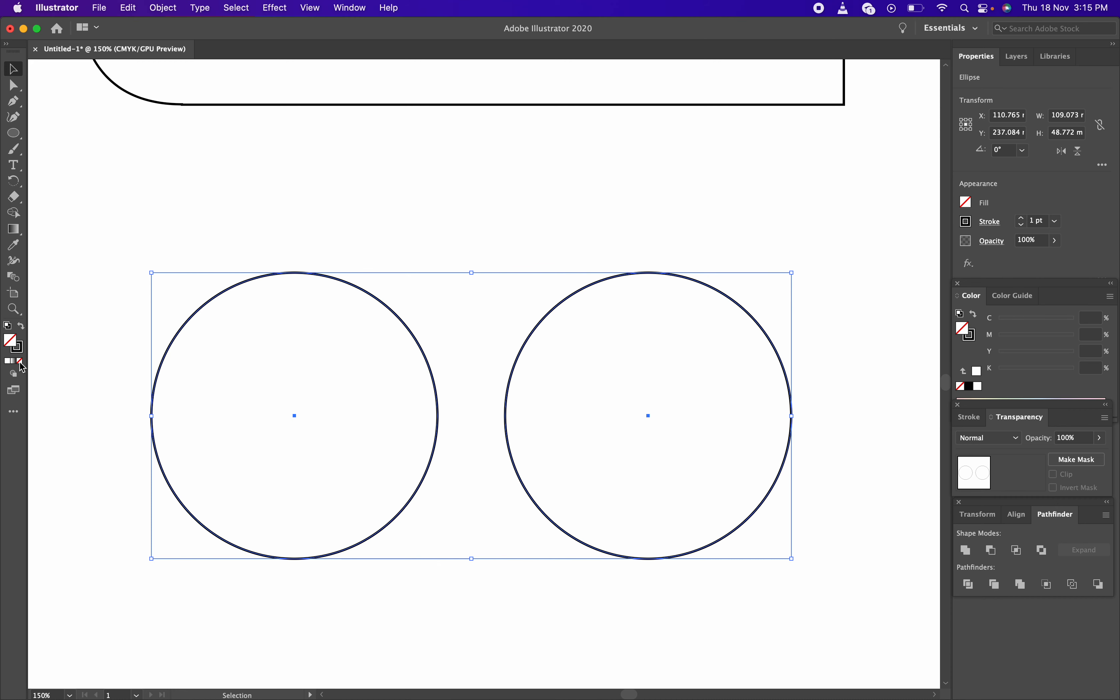
left_click(267, 401)
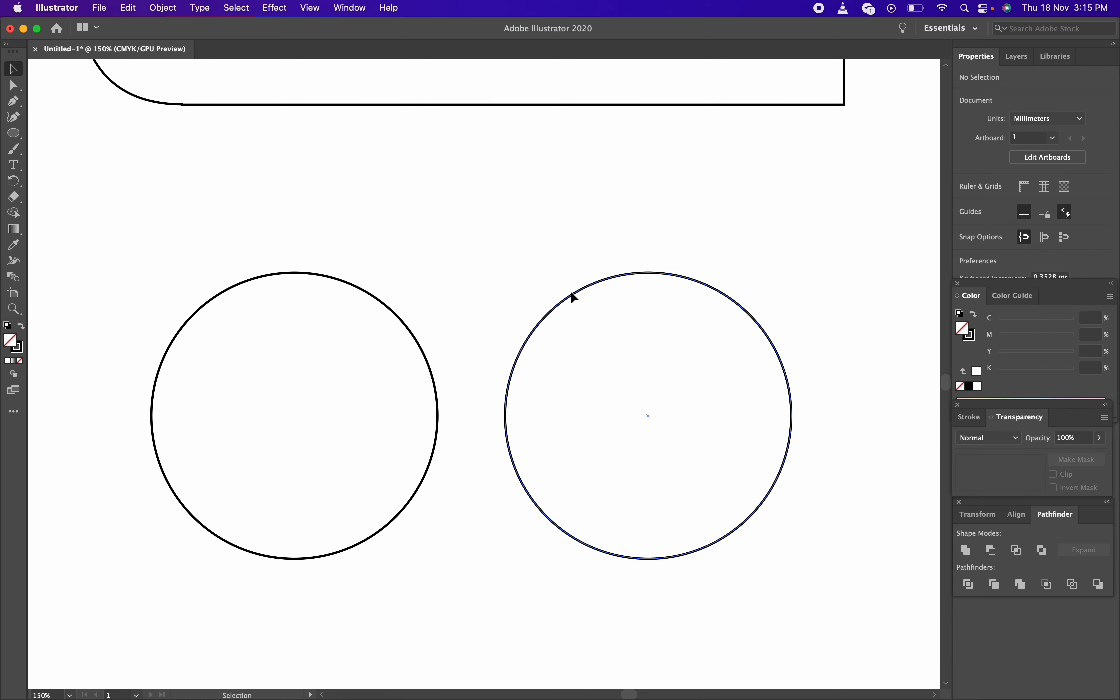
Drag the right circle left until it overlaps the left circle
left_click(584, 295)
left_click_drag(580, 289, 435, 290)
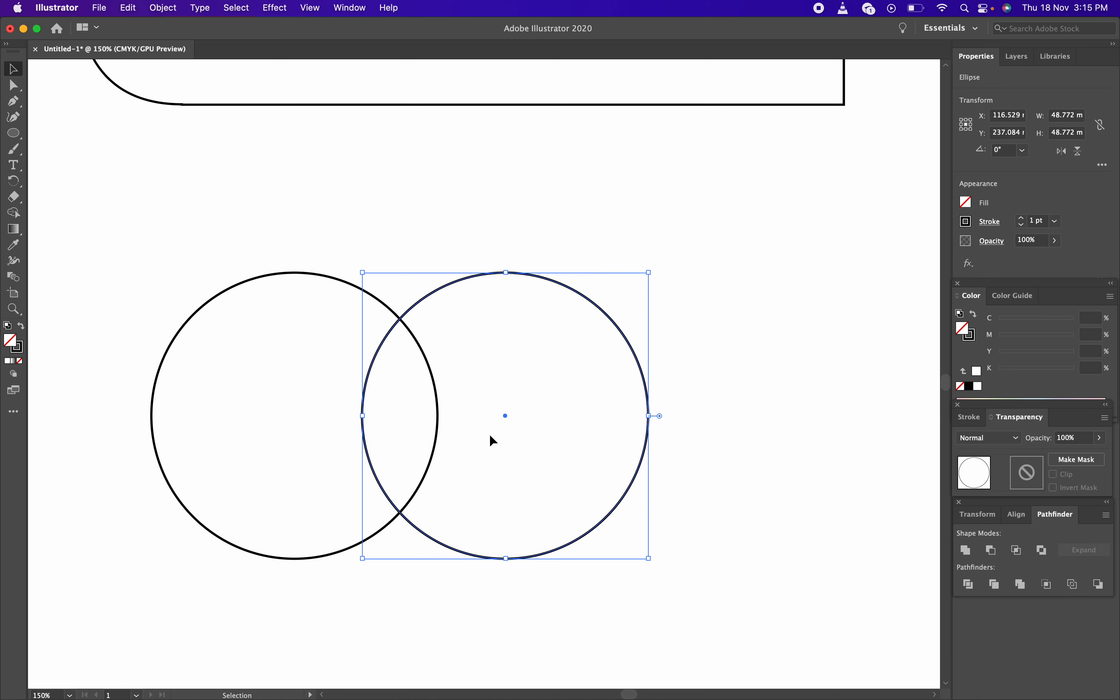
left_click(516, 233)
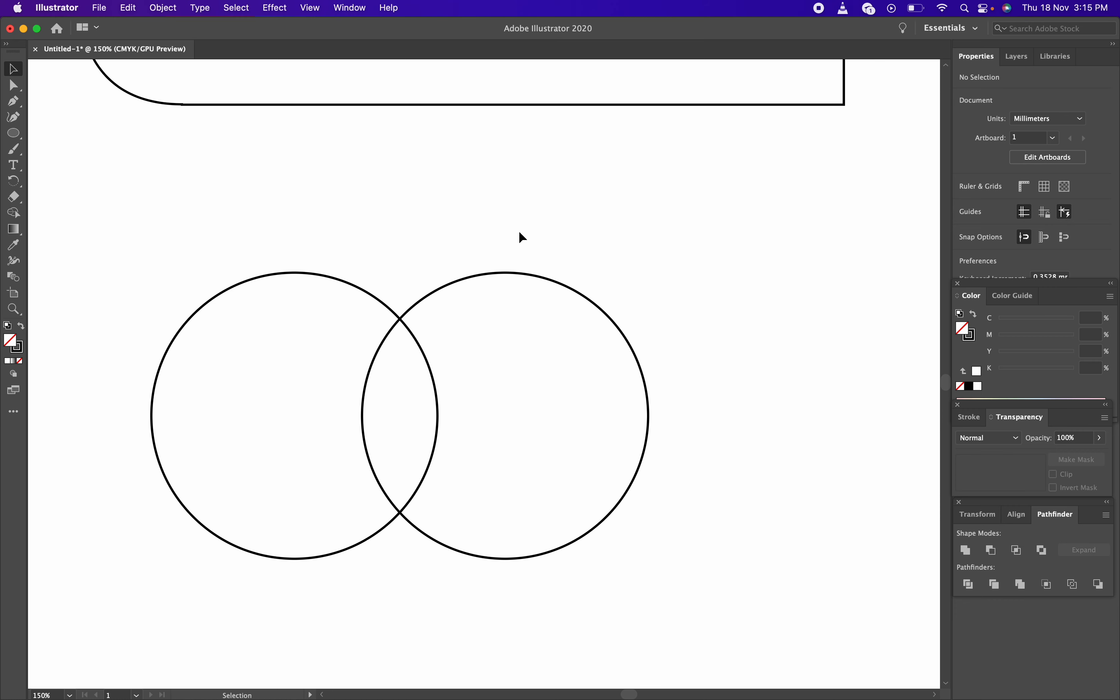
left_click(578, 295)
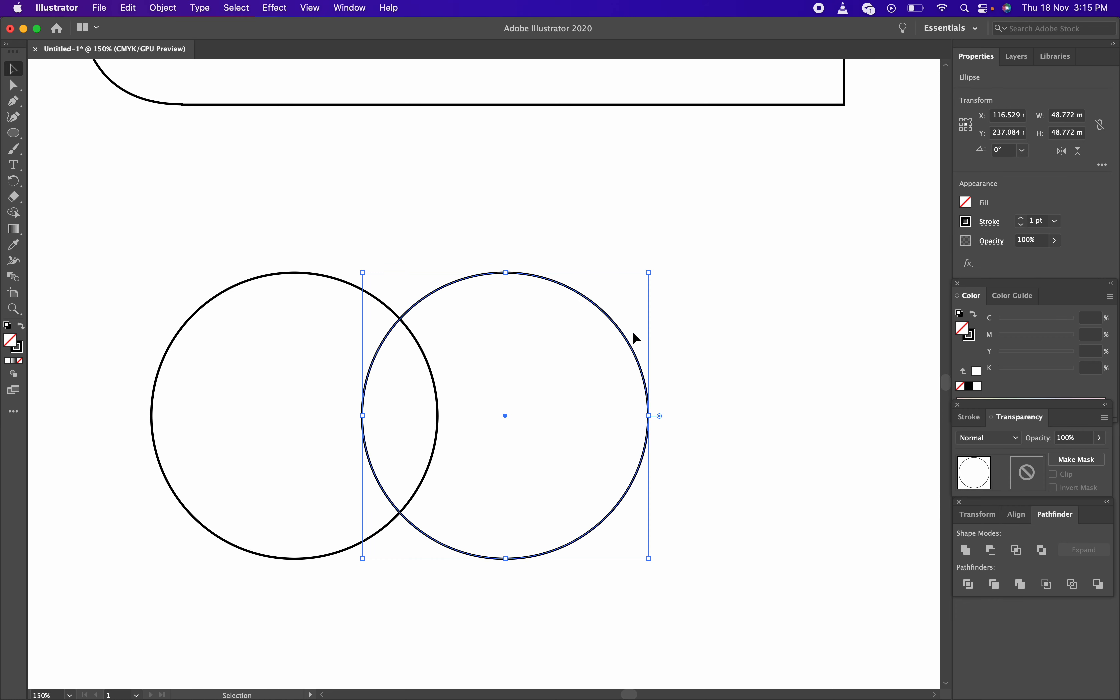
left_click_drag(627, 338, 596, 340)
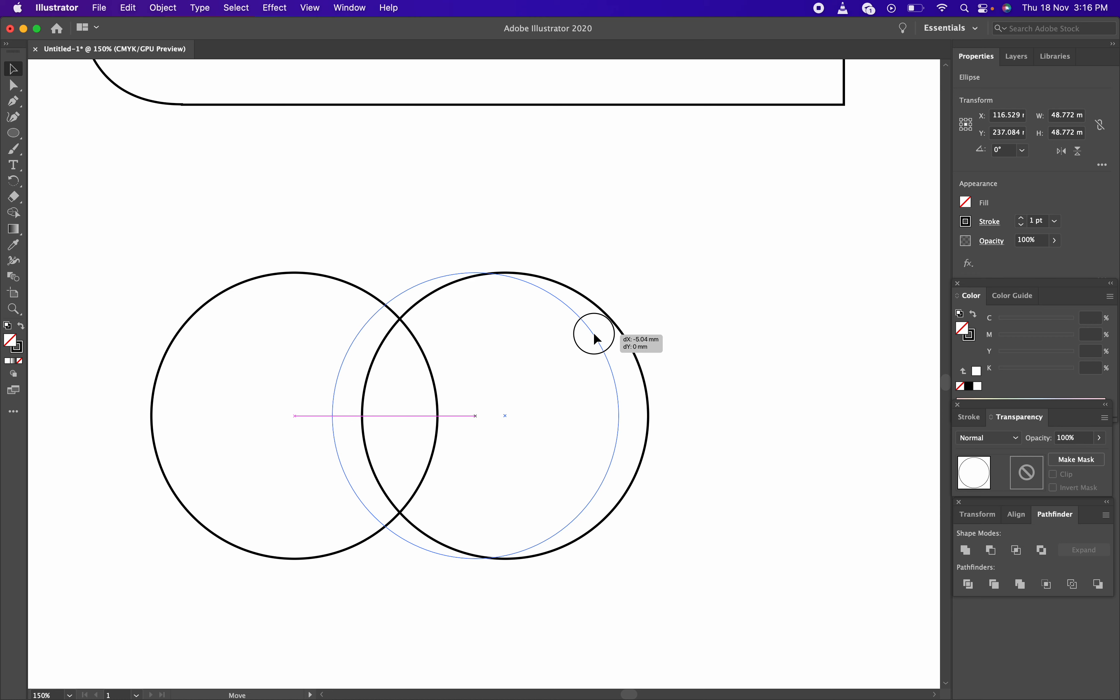
left_click_drag(596, 339, 602, 340)
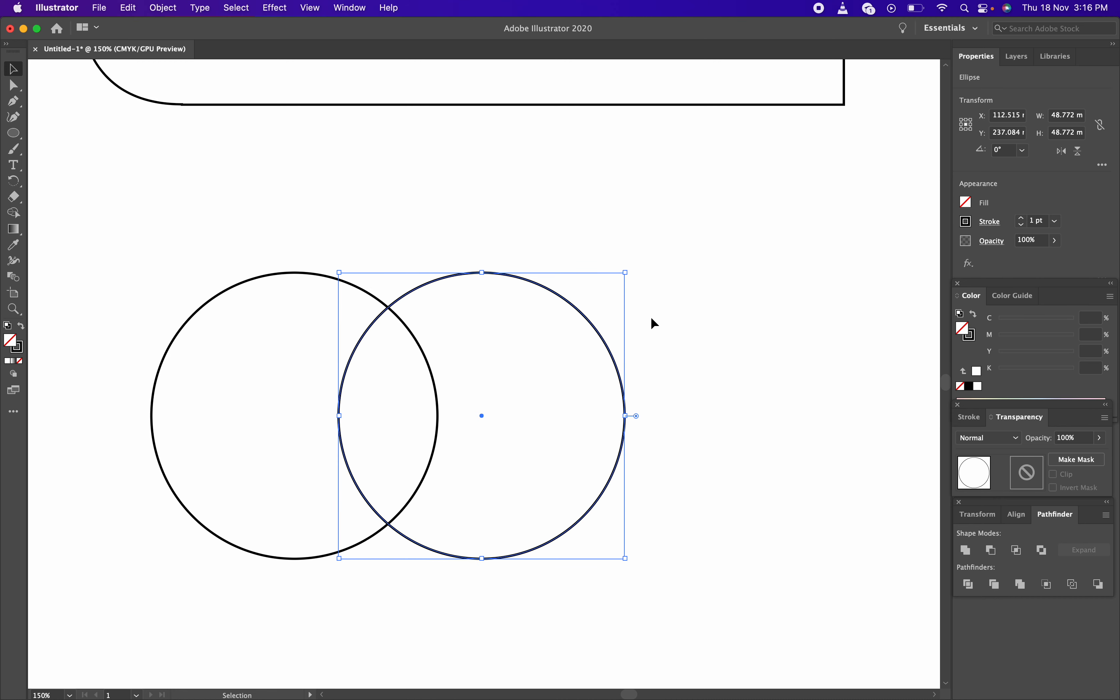
left_click(708, 324)
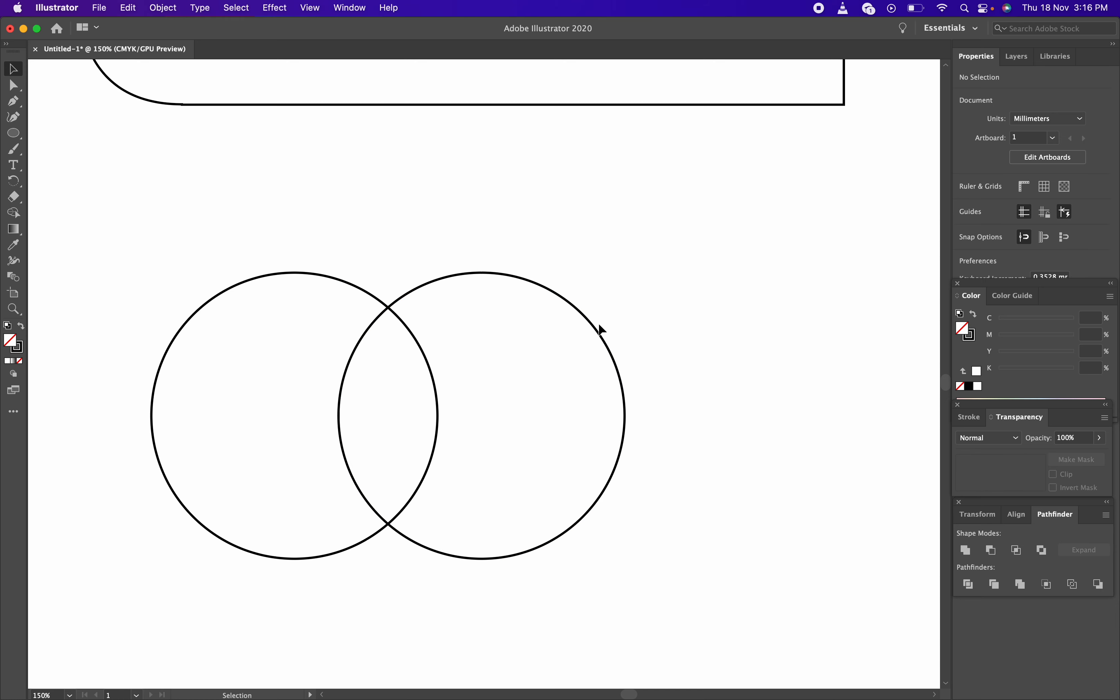
Fine-tune the overlap to about 85.4 mm total width, then marquee-select both circles
left_click_drag(597, 324, 623, 326)
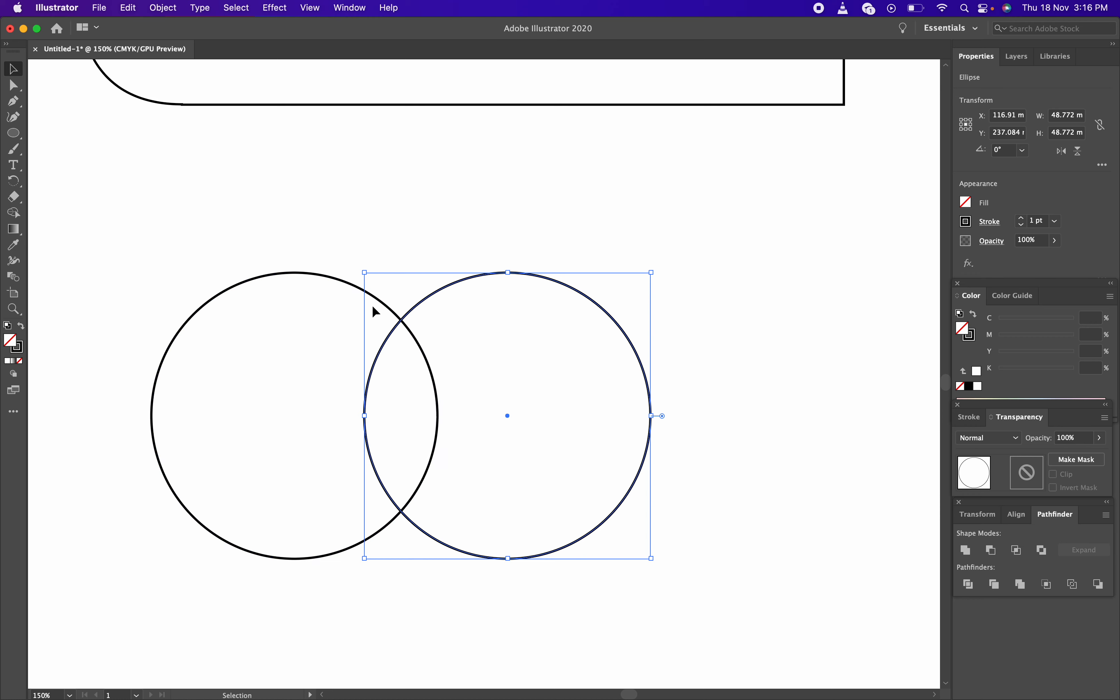
left_click_drag(631, 341, 659, 341)
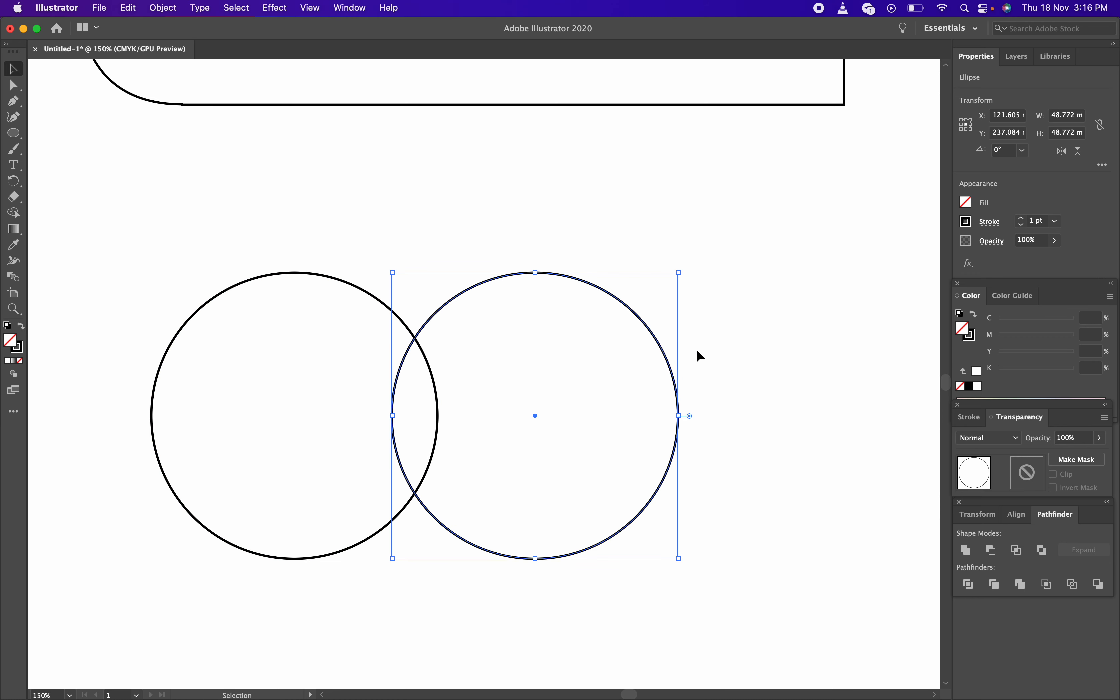
left_click(700, 356)
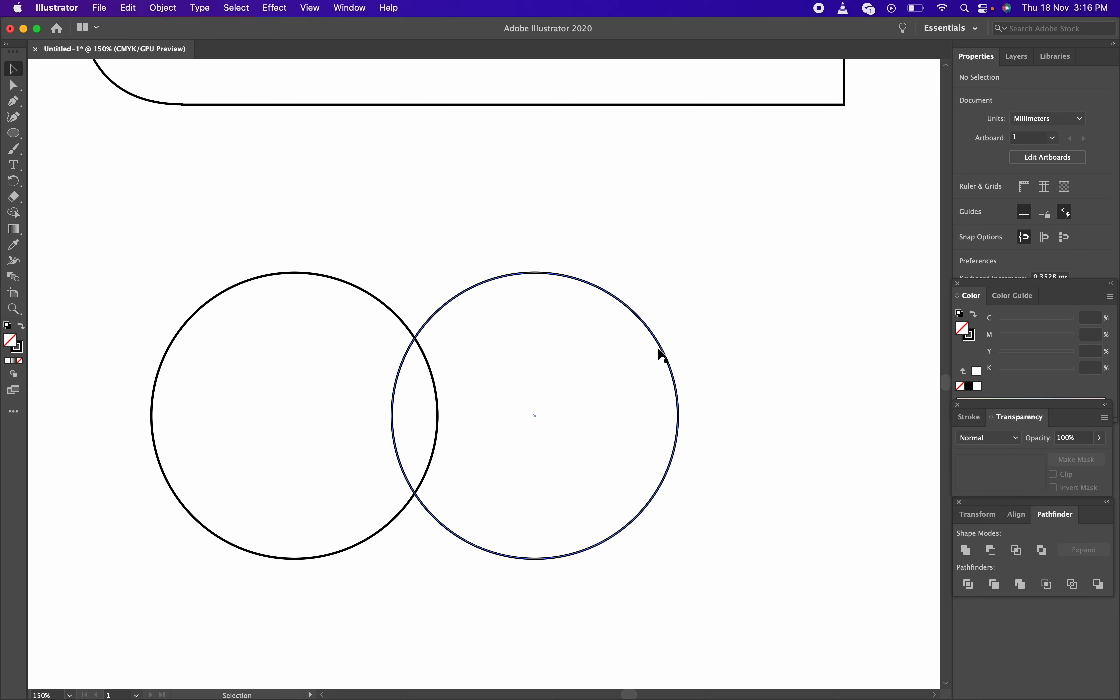
left_click_drag(660, 343, 633, 350)
left_click(452, 456)
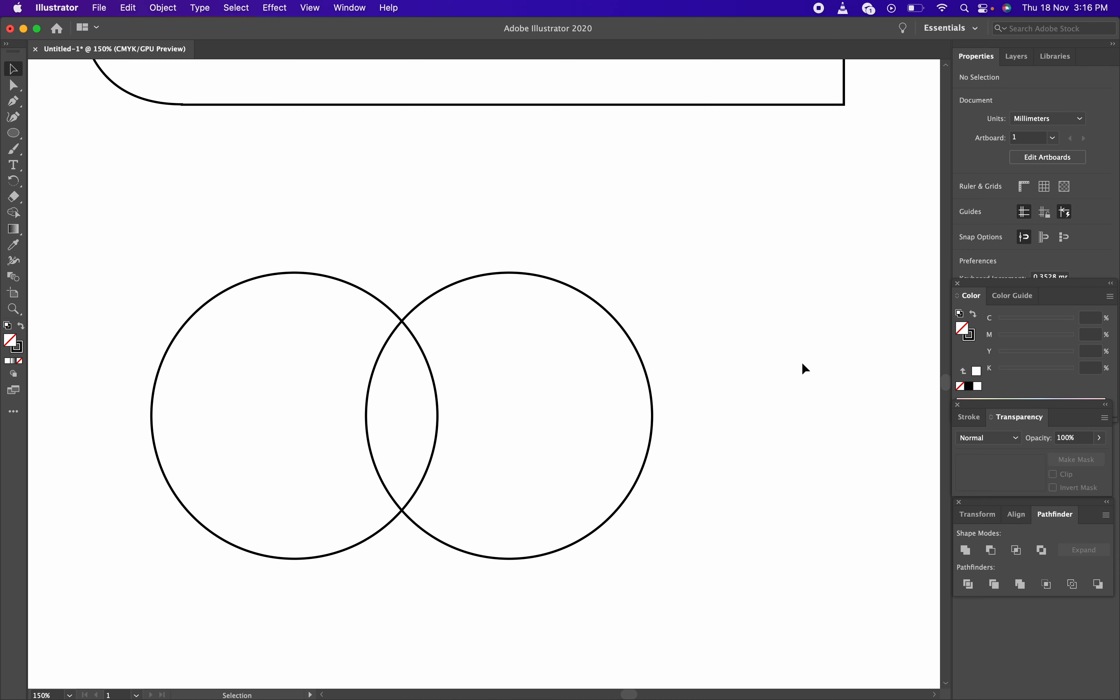
left_click_drag(193, 187, 834, 547)
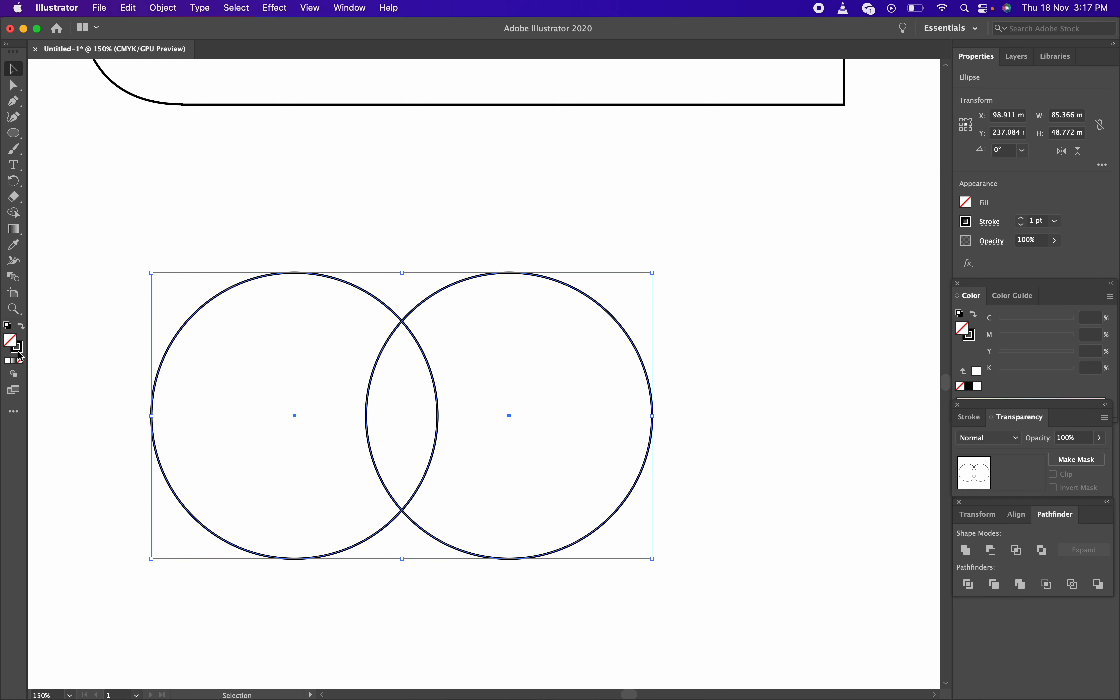
left_click(20, 350)
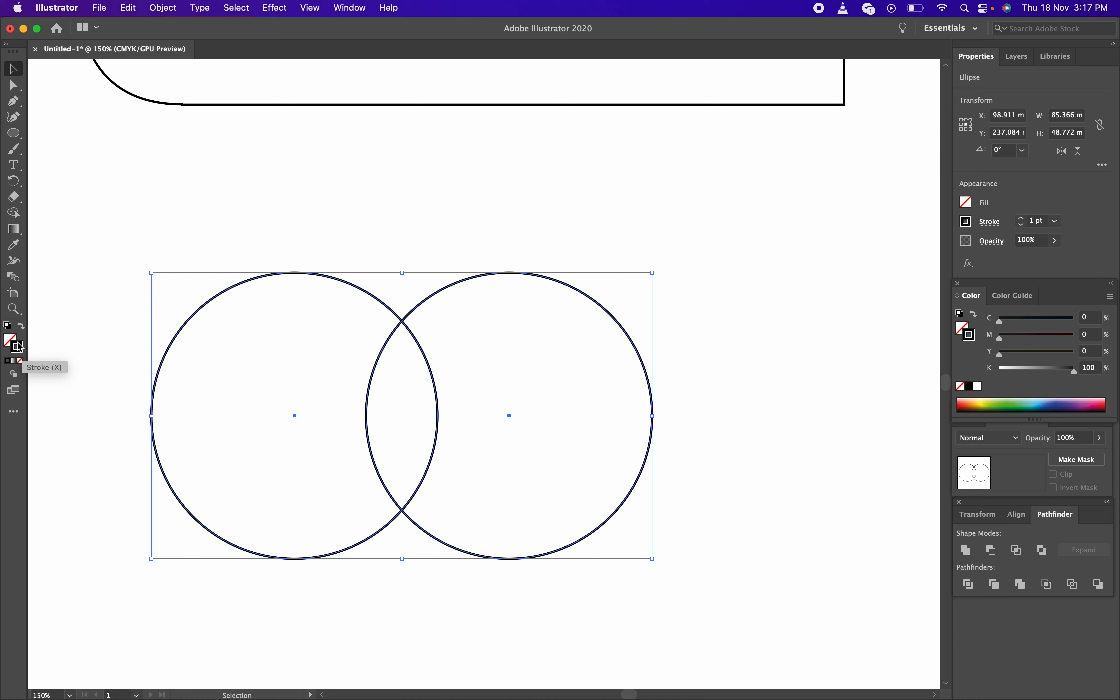
left_click(11, 343)
left_click(19, 350)
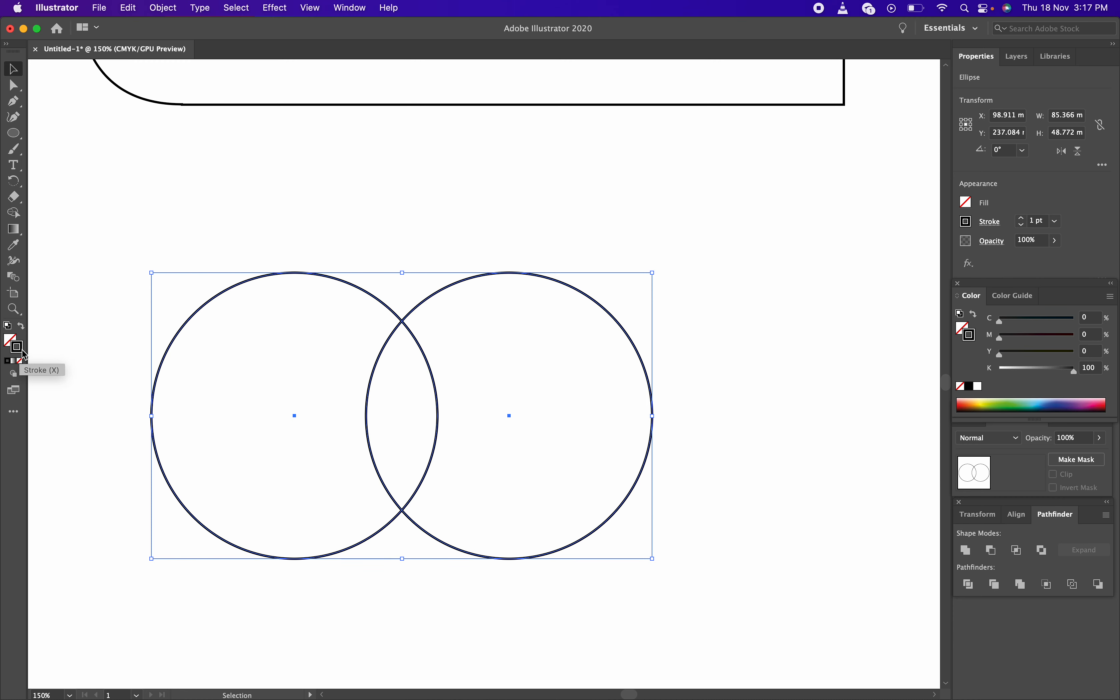
left_click(13, 343)
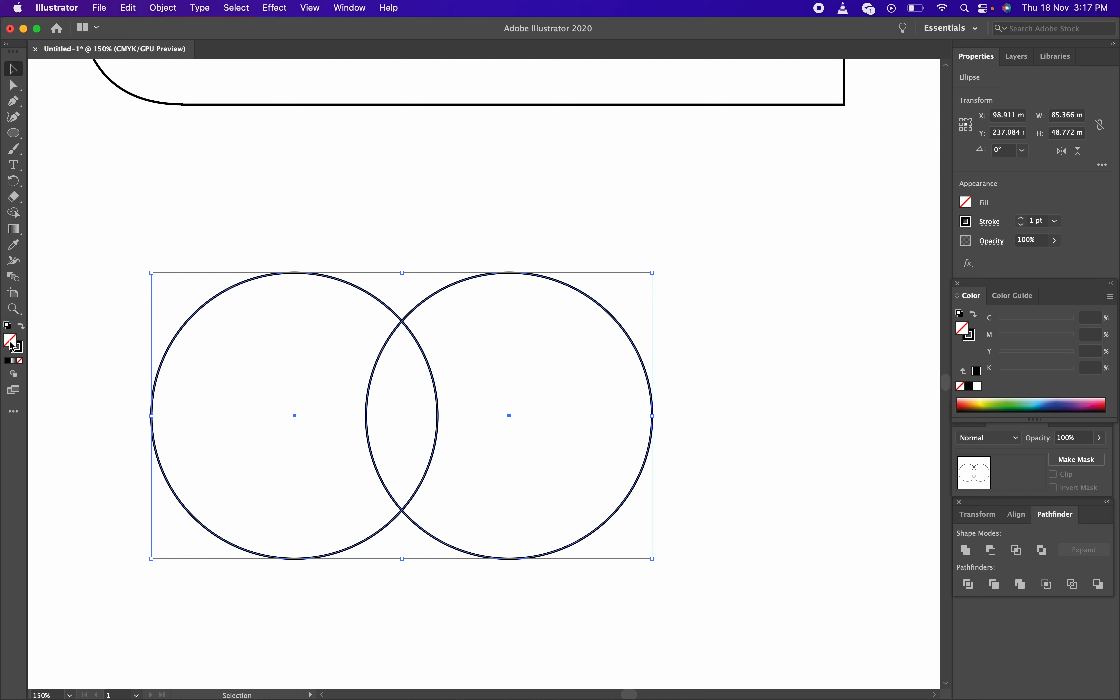
left_click(22, 351)
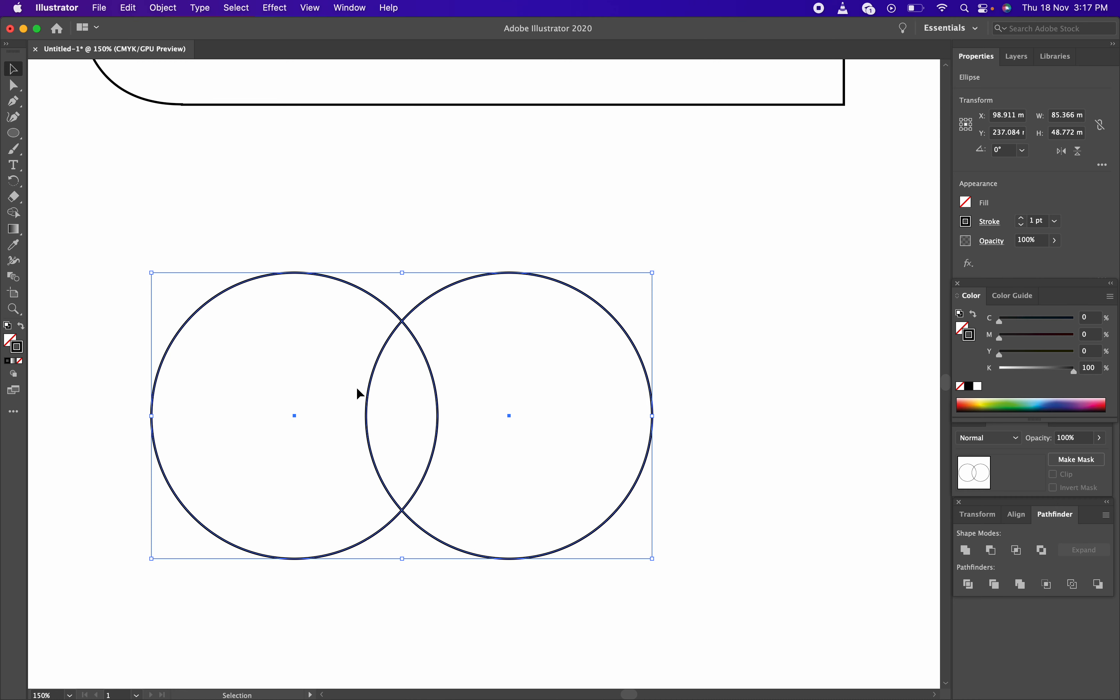
left_click(486, 242)
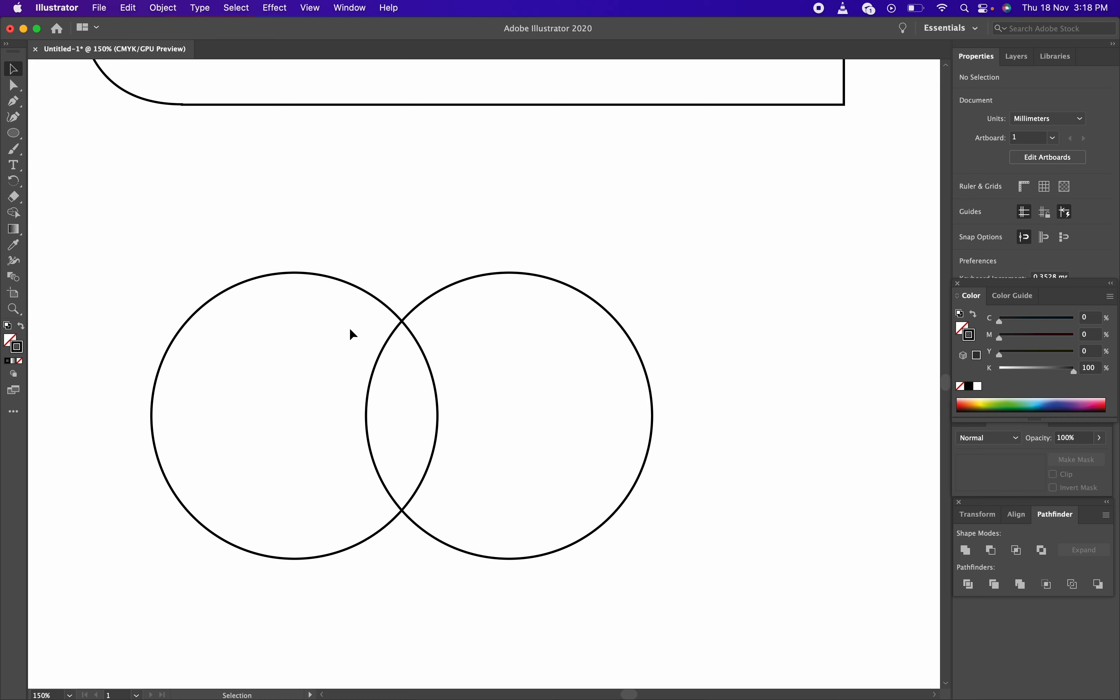
left_click_drag(240, 210, 736, 532)
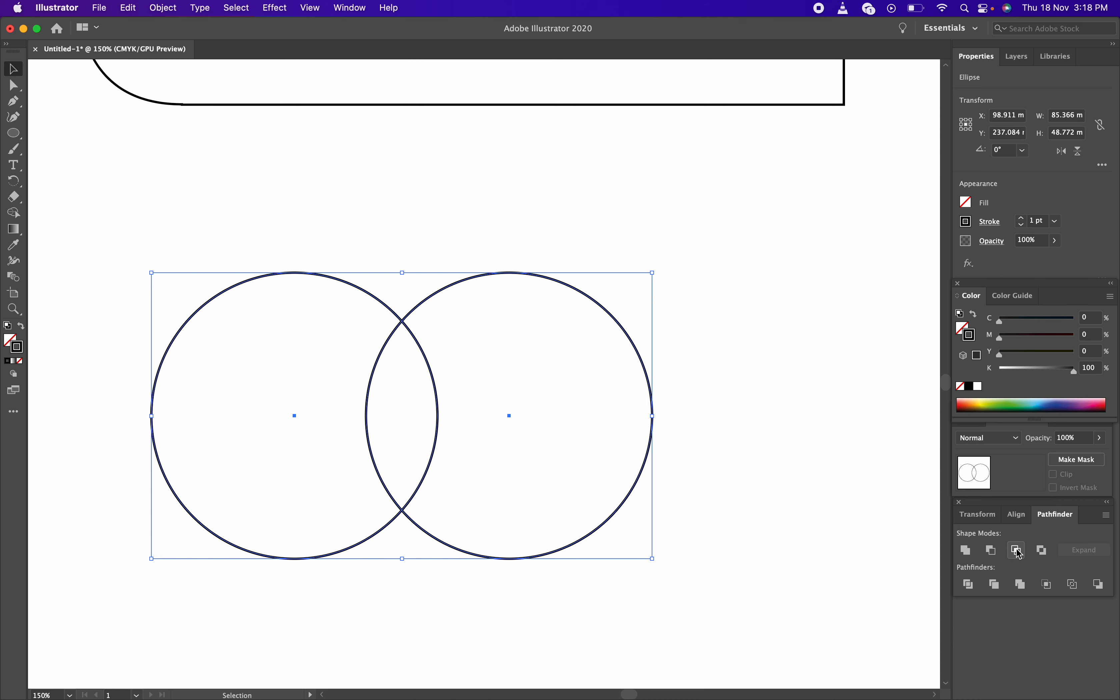
left_click_drag(198, 215, 749, 629)
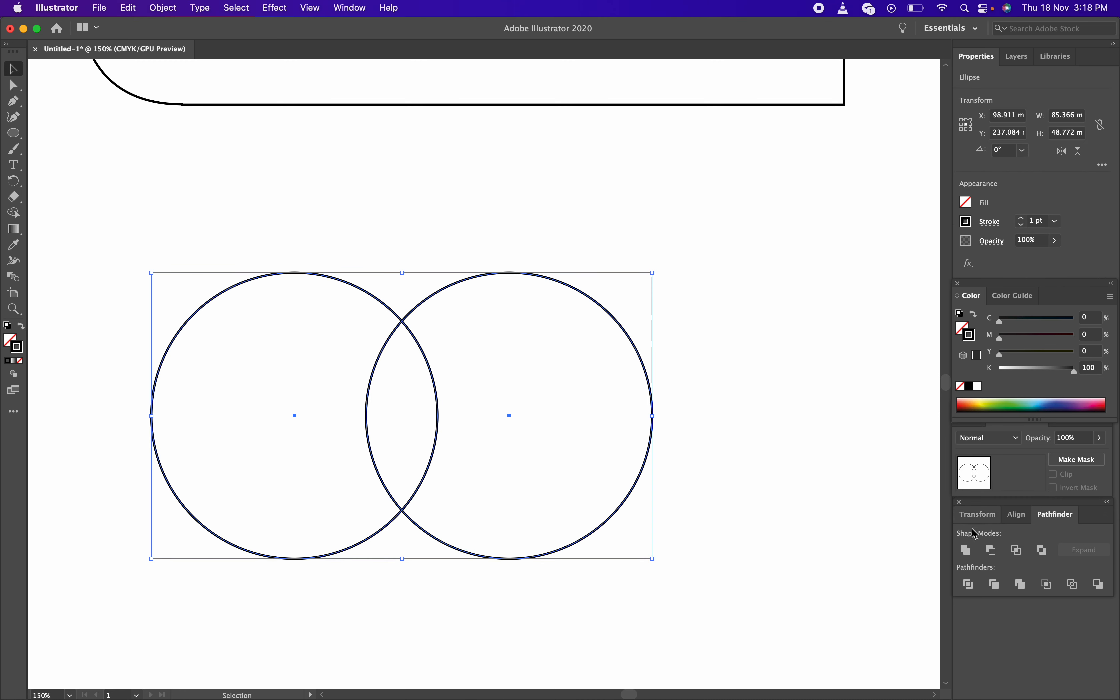
left_click(1019, 552)
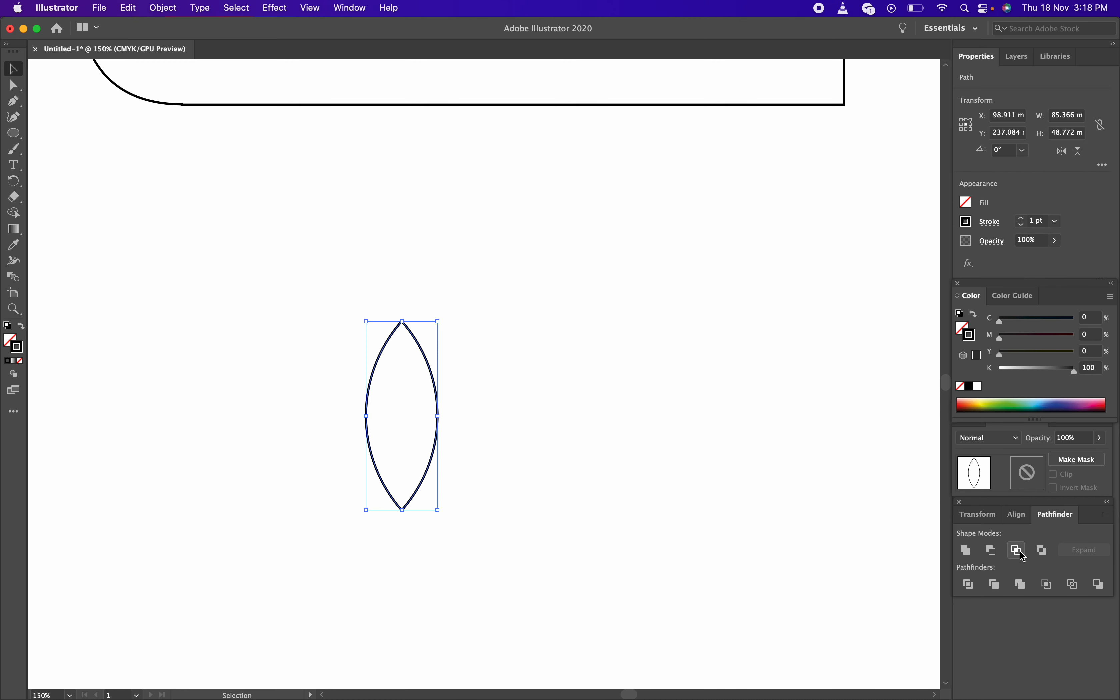
Move the lens-shaped petal up and to the right, below the card
left_click(569, 492)
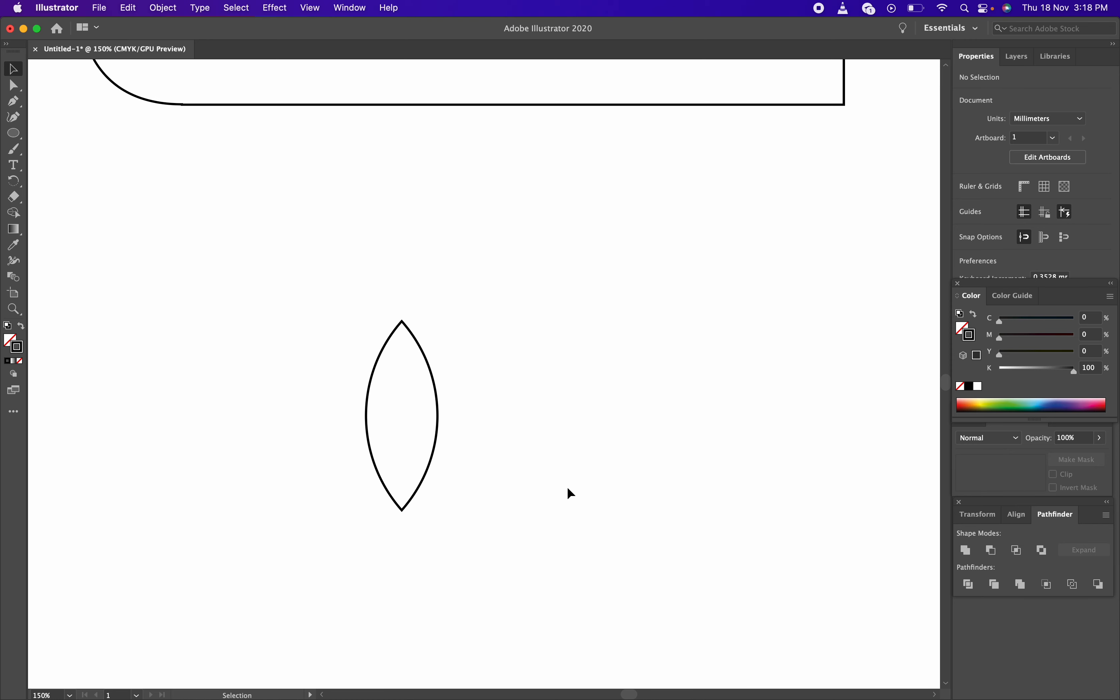
left_click(432, 393)
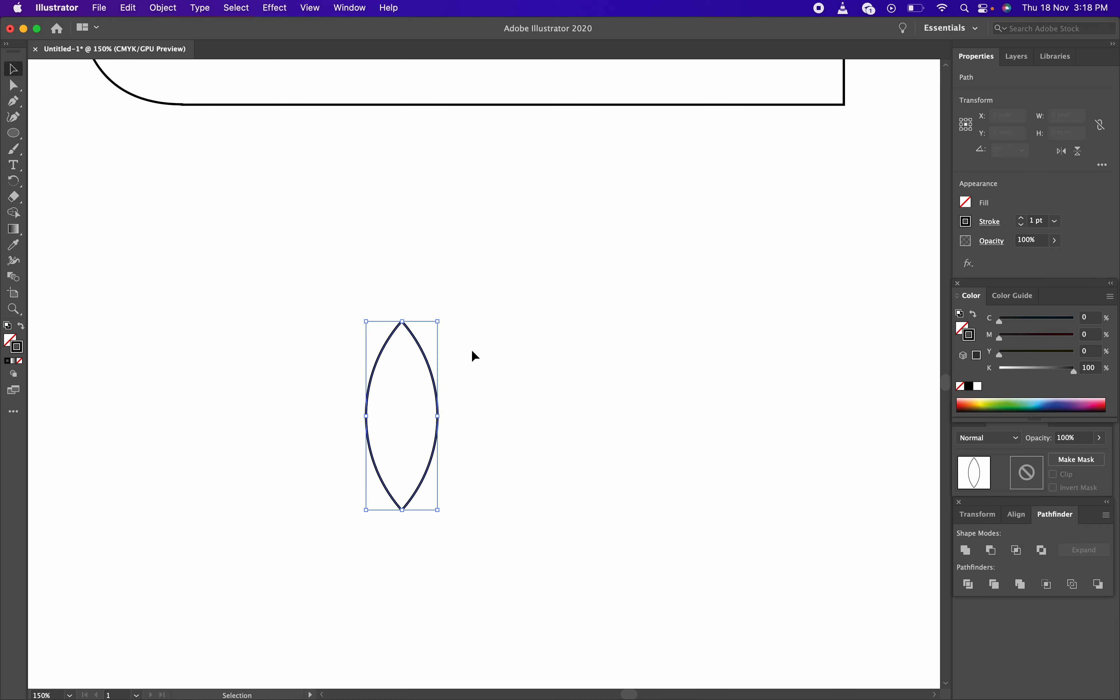
left_click_drag(433, 367, 574, 266)
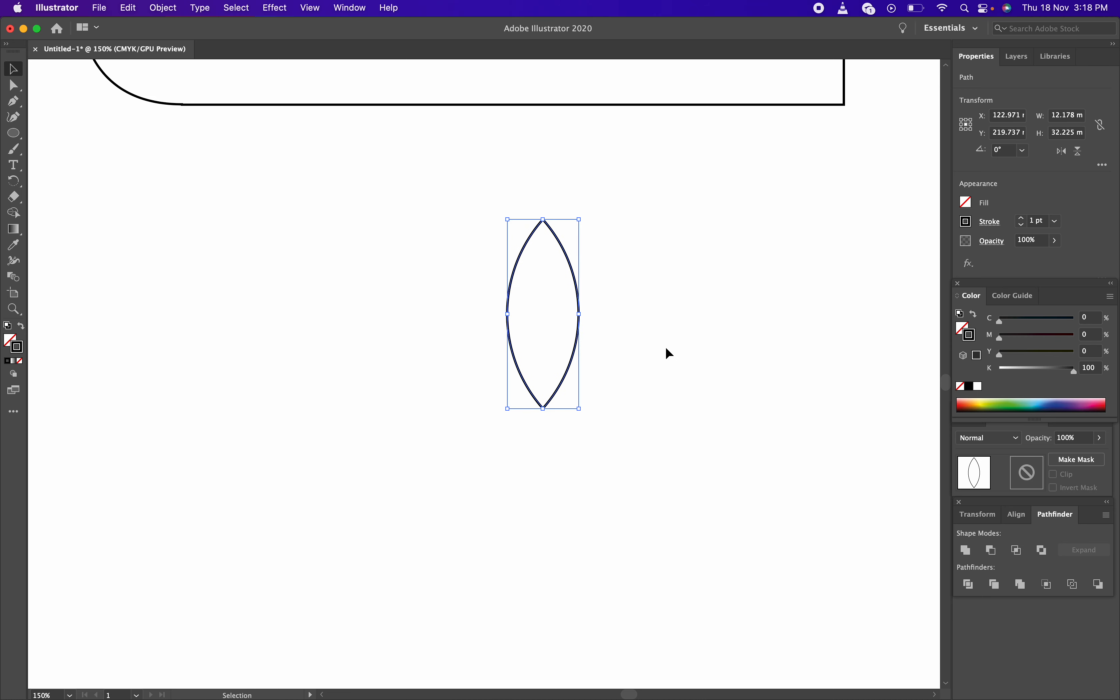
left_click(618, 217)
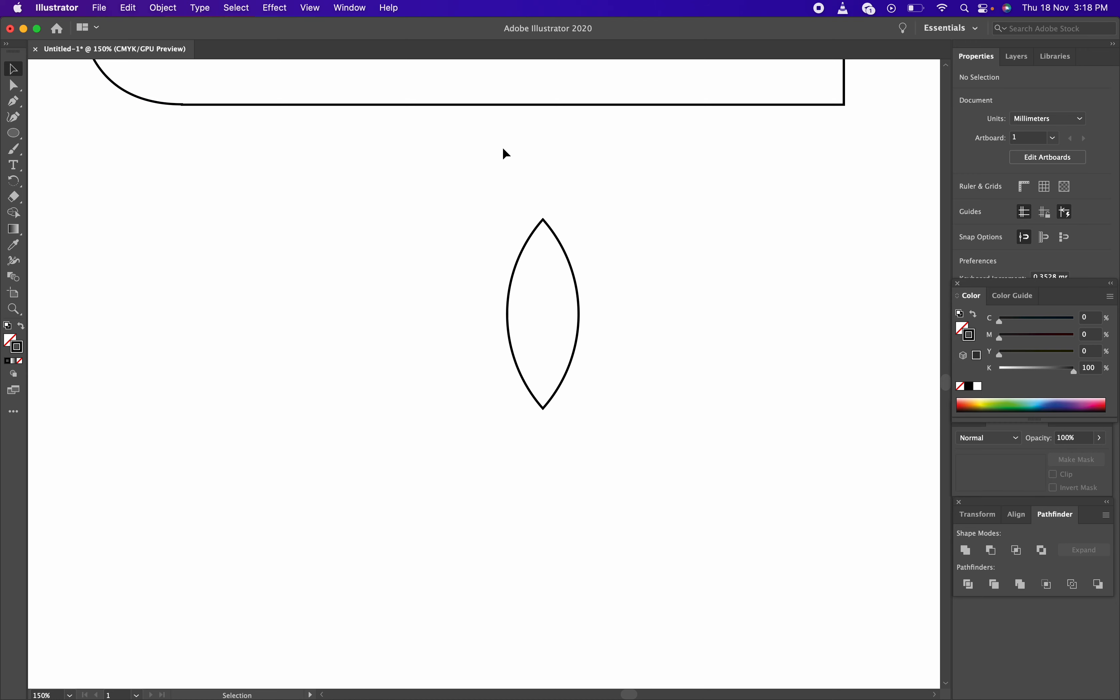
left_click_drag(373, 181, 647, 354)
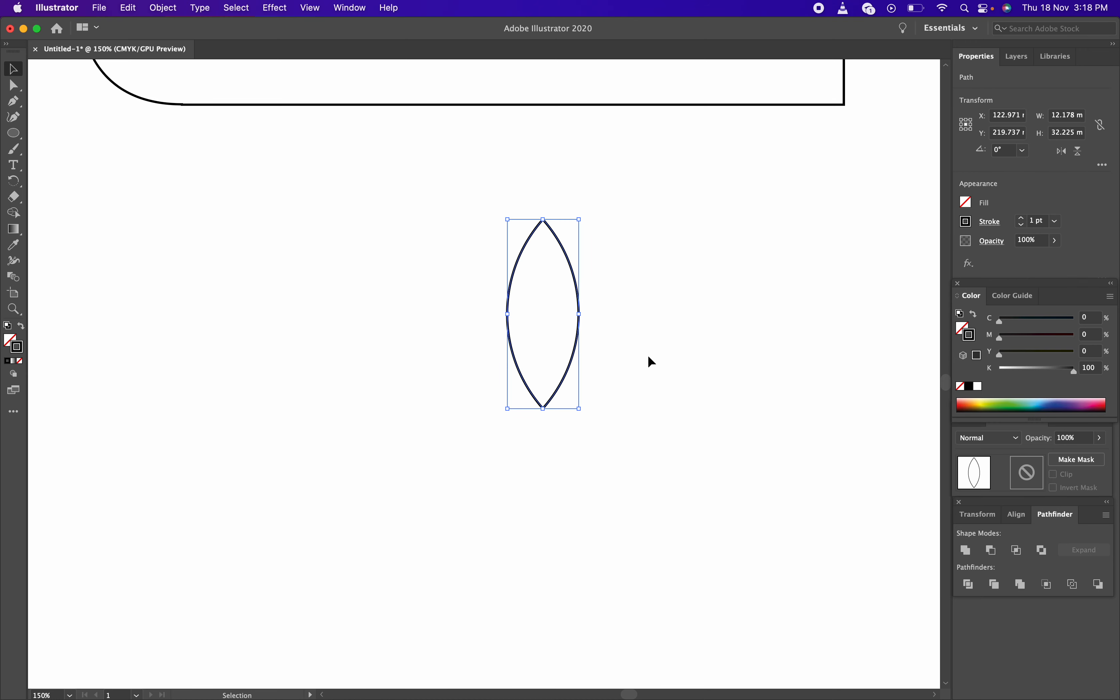
left_click(629, 354)
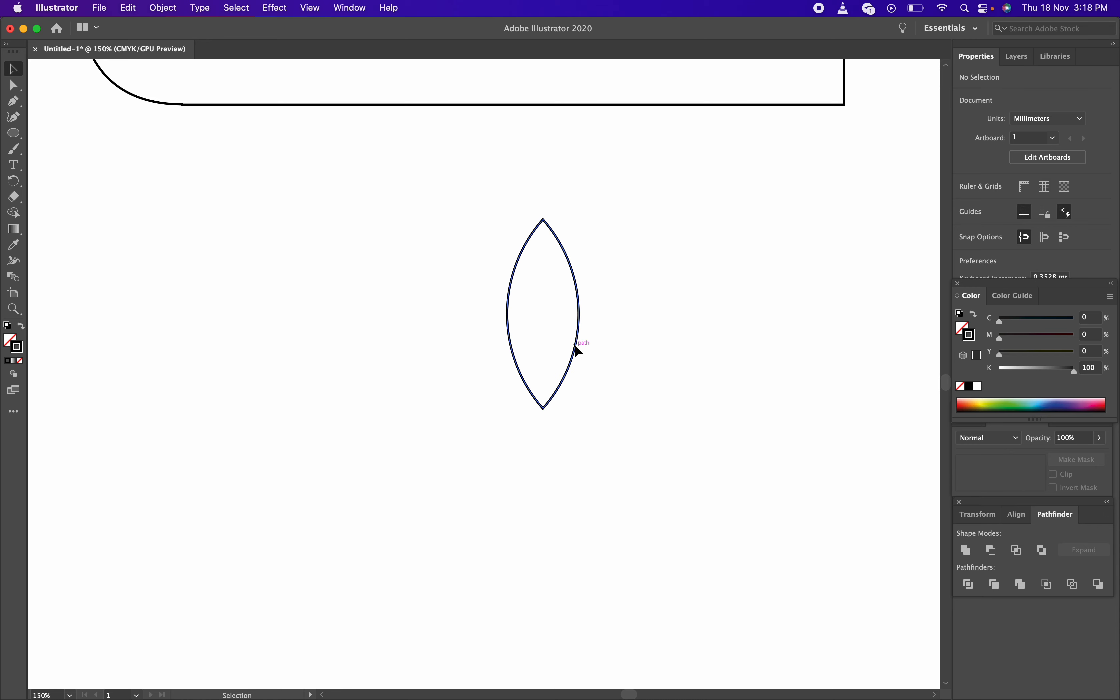
Alt-drag a 12.2 × 32.2 mm copy of the petal just to its right
left_click(578, 352)
key("a")
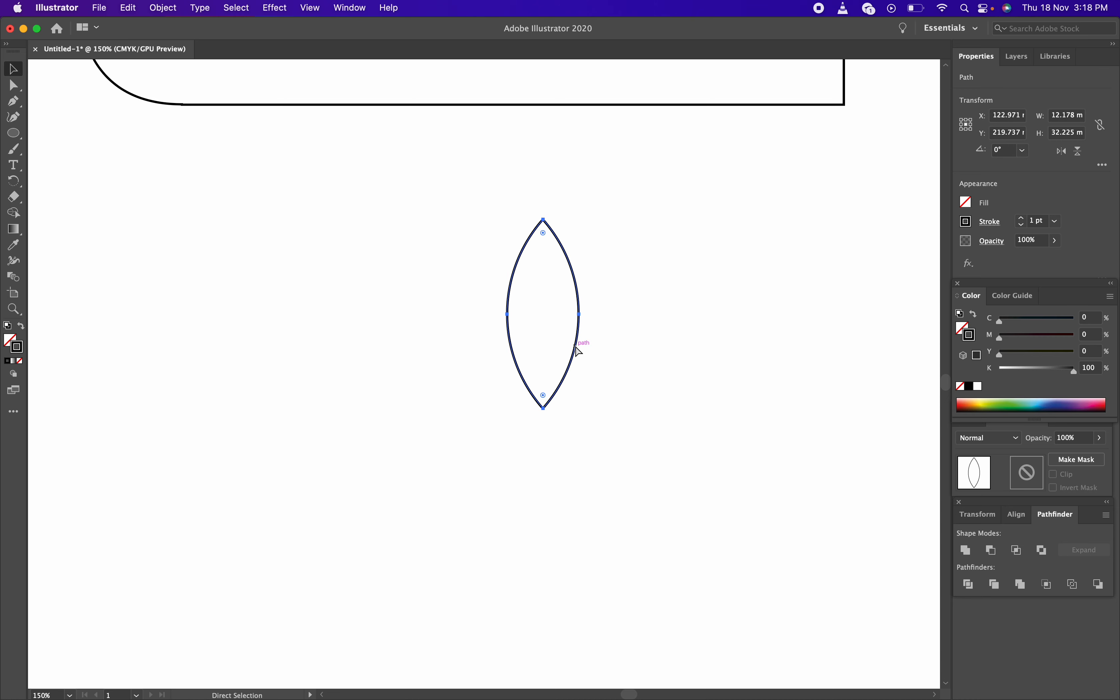
key("v")
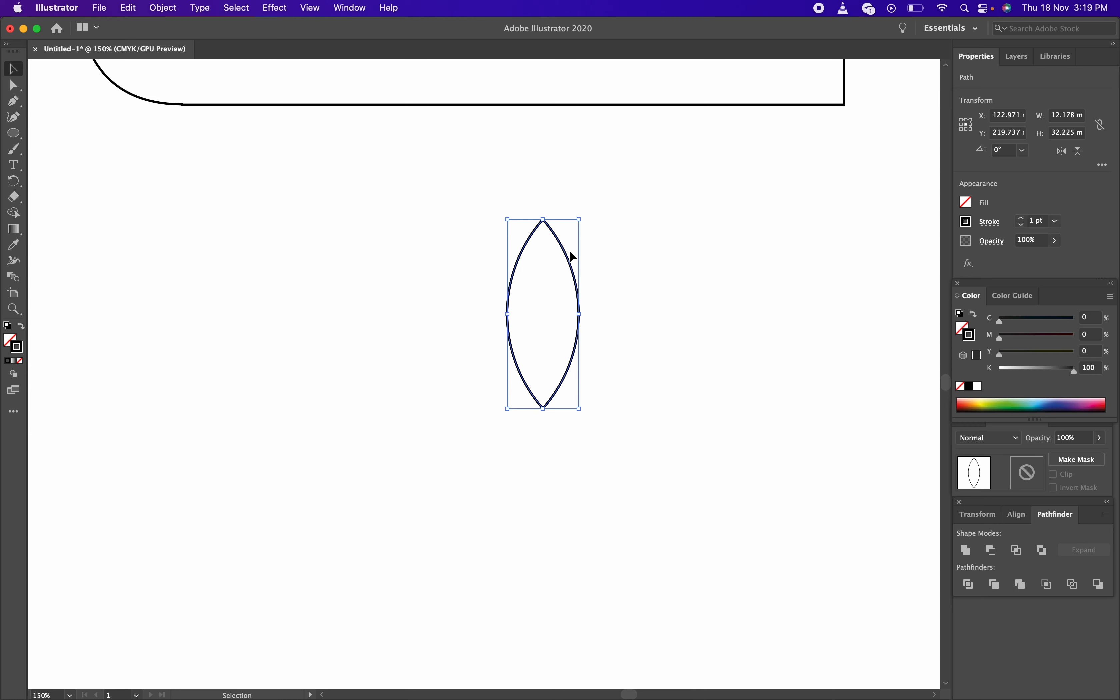
left_click_drag(568, 256, 655, 260)
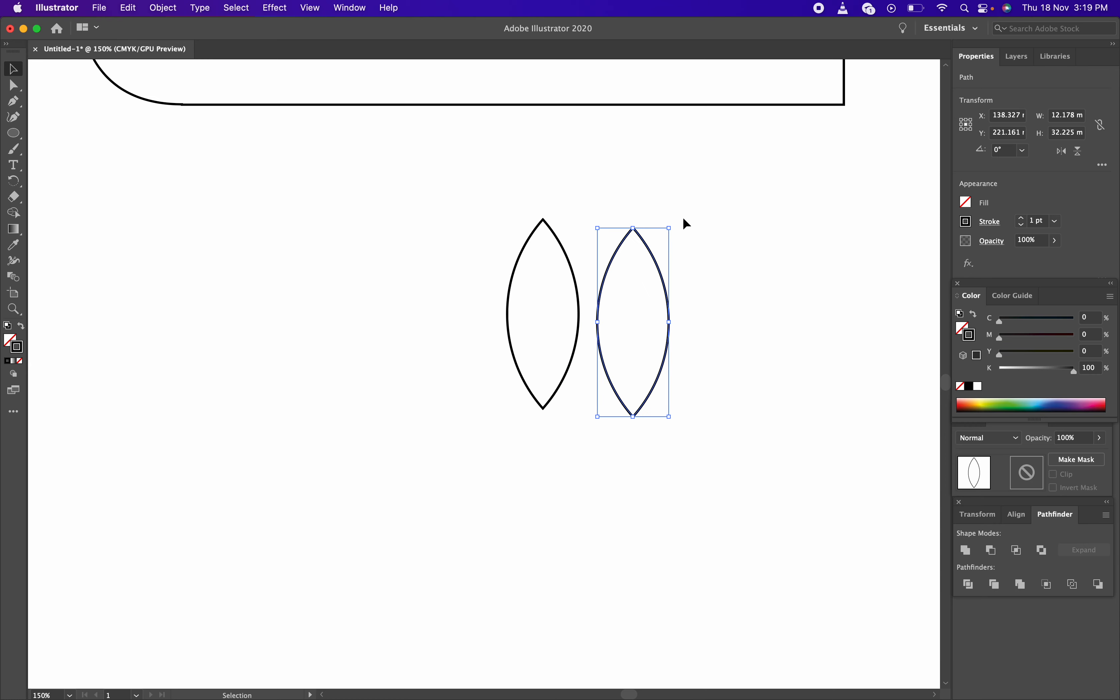
Rotate the copied petal clockwise to about 306° and place it below-right of the first
left_click_drag(676, 221, 717, 296)
left_click_drag(655, 277, 662, 314)
left_click(758, 364)
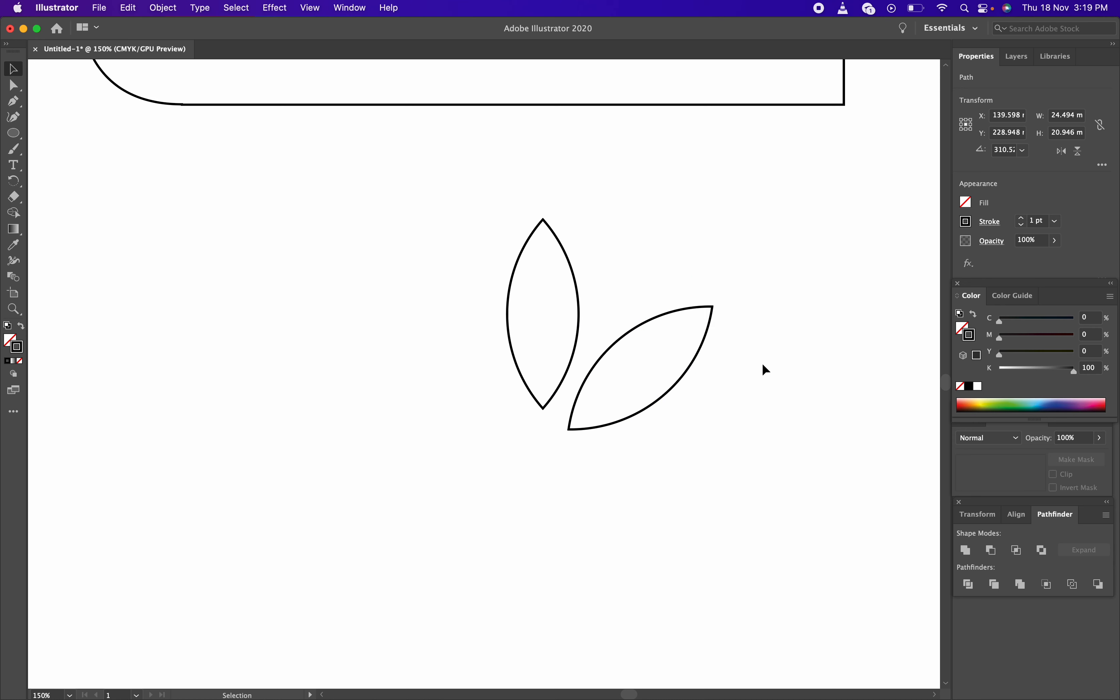
left_click(655, 323)
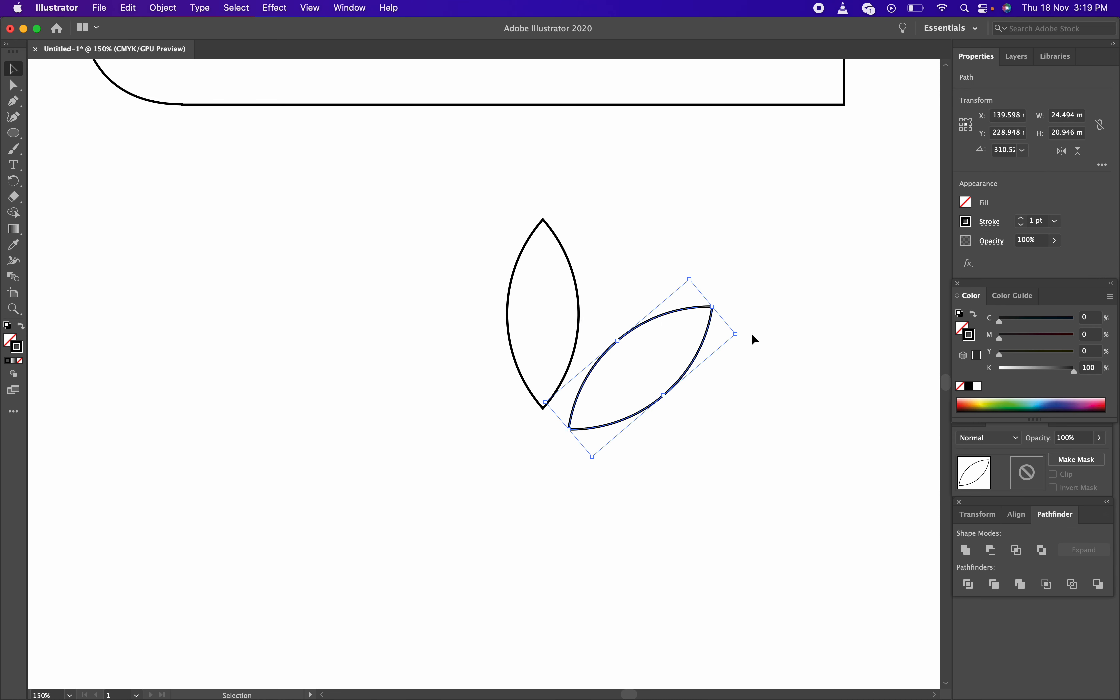
left_click_drag(746, 333, 745, 343)
left_click(743, 383)
left_click_drag(669, 392, 670, 395)
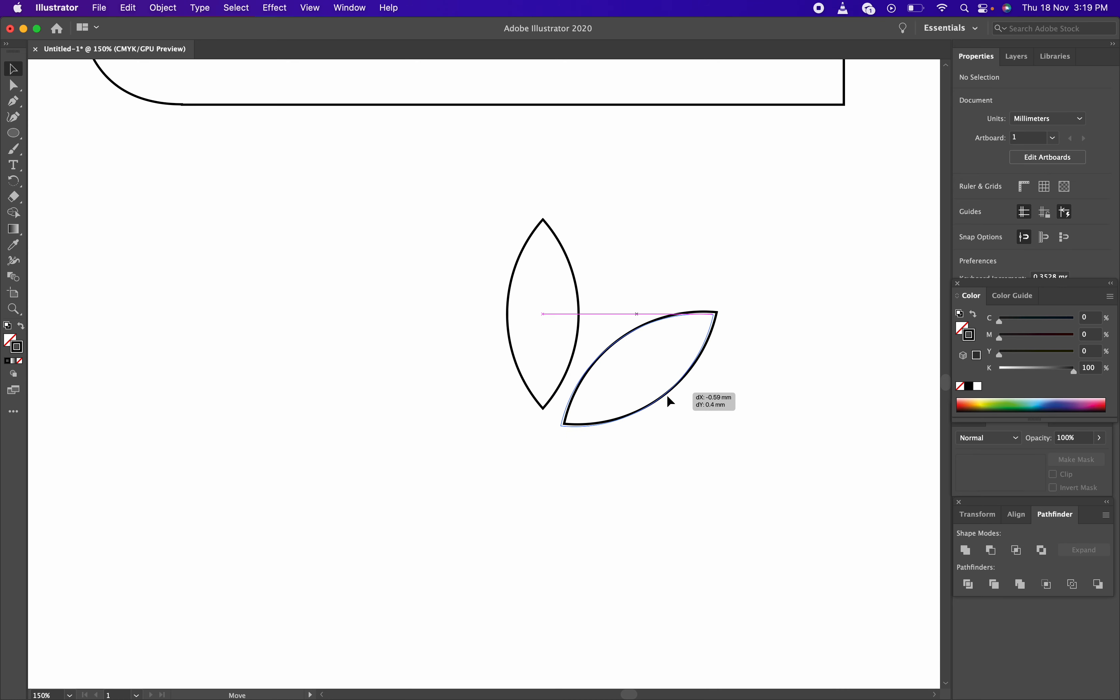
left_click(708, 420)
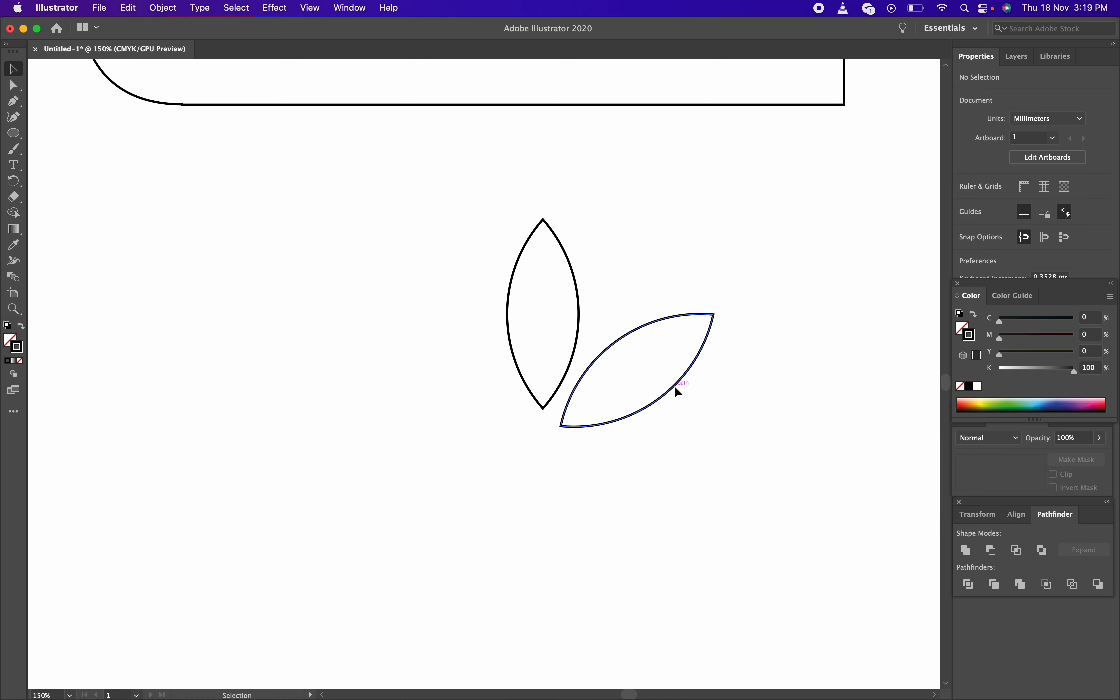
left_click(675, 387)
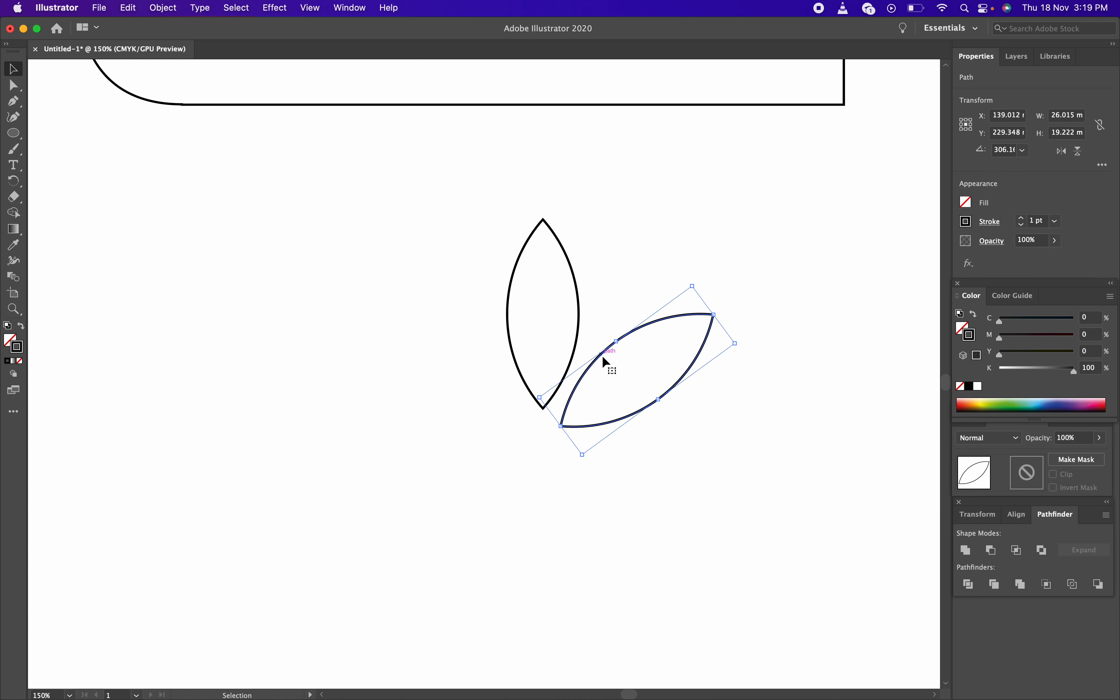
key("a")
key("v")
Open the Reflect dialog for the tilted petal from its context menu
right_click(678, 380)
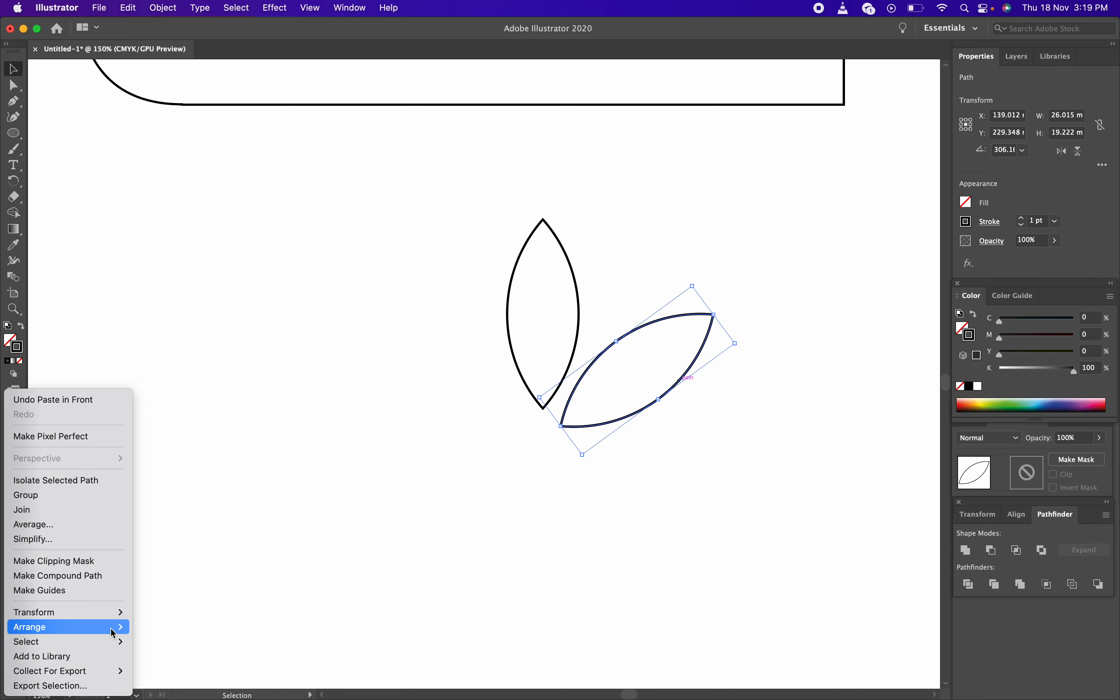
left_click(179, 612)
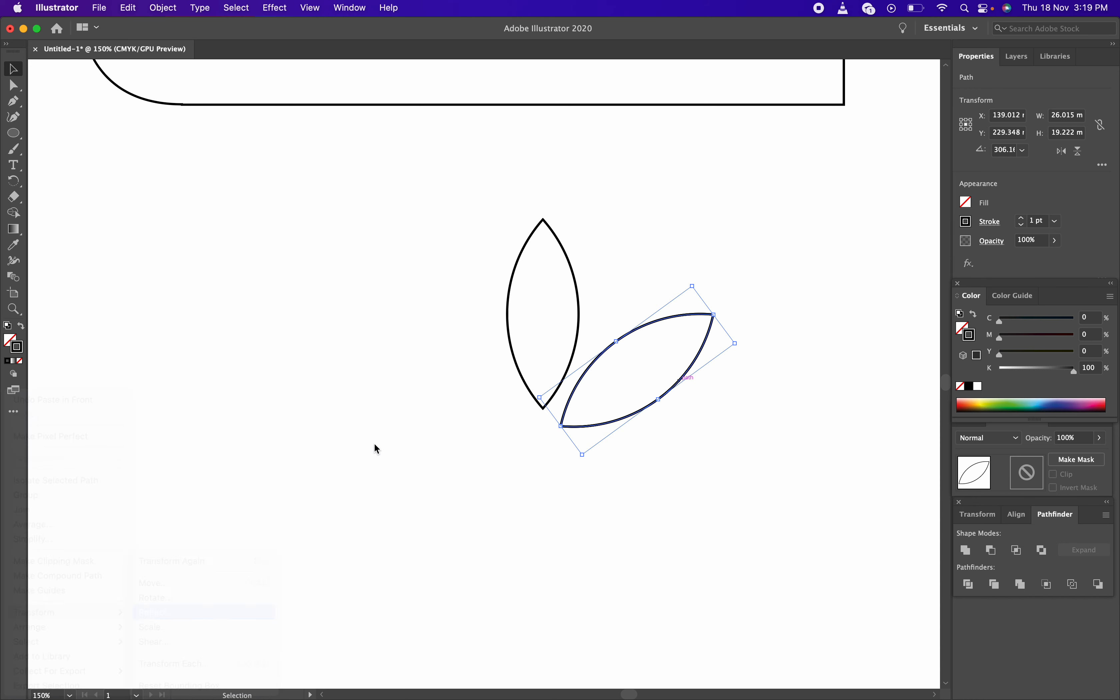
left_click(814, 441)
right_click(684, 372)
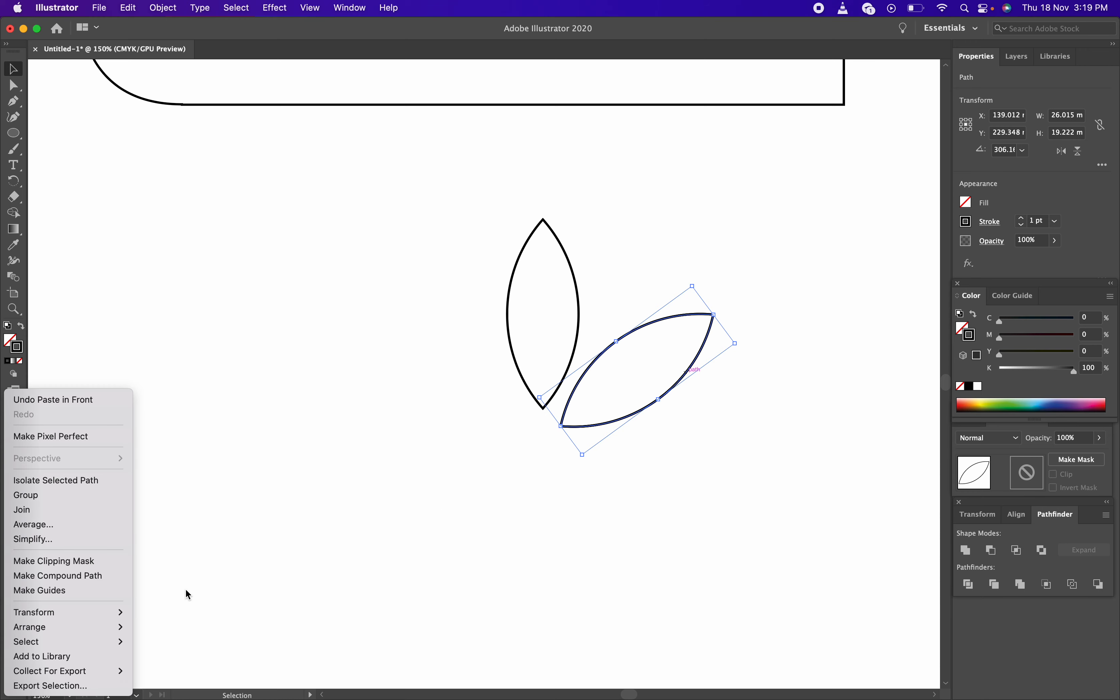
mouse_move(83, 621)
left_click(170, 612)
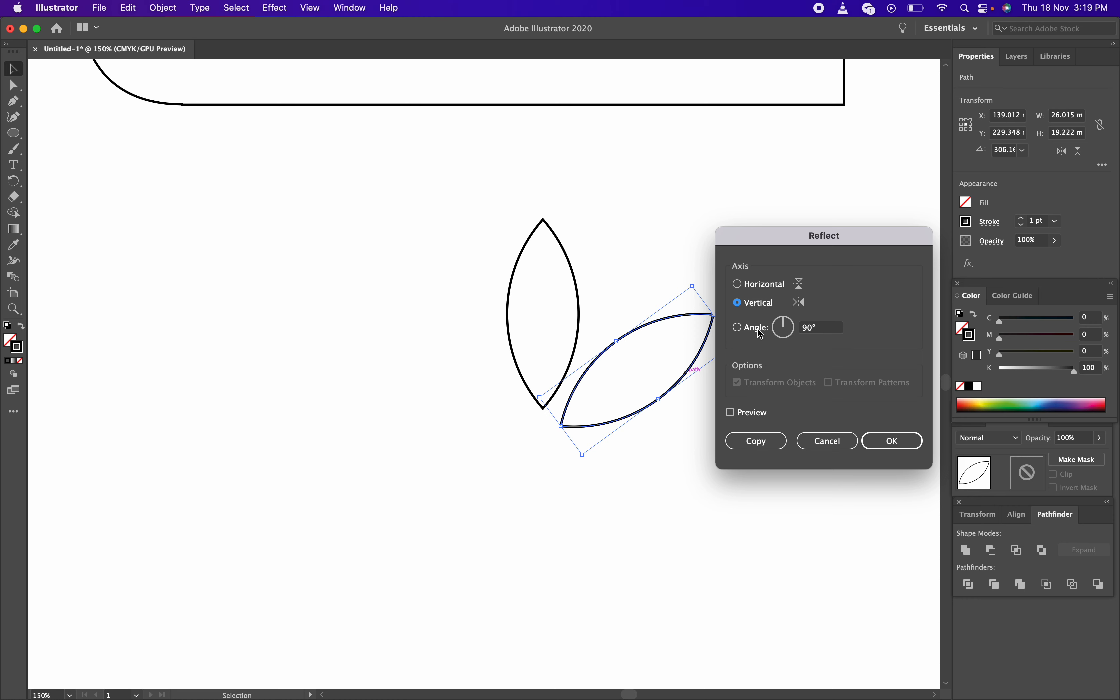
Reflect the tilted petal vertically and slide it left into a symmetric position
left_click(893, 442)
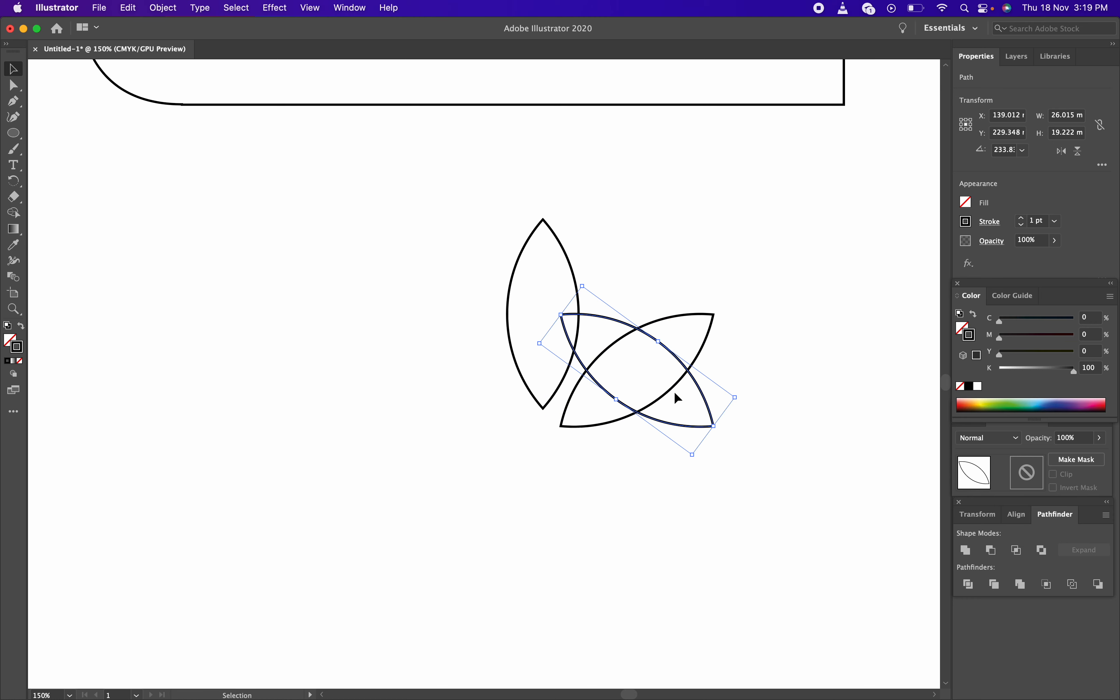
left_click_drag(699, 390, 505, 380)
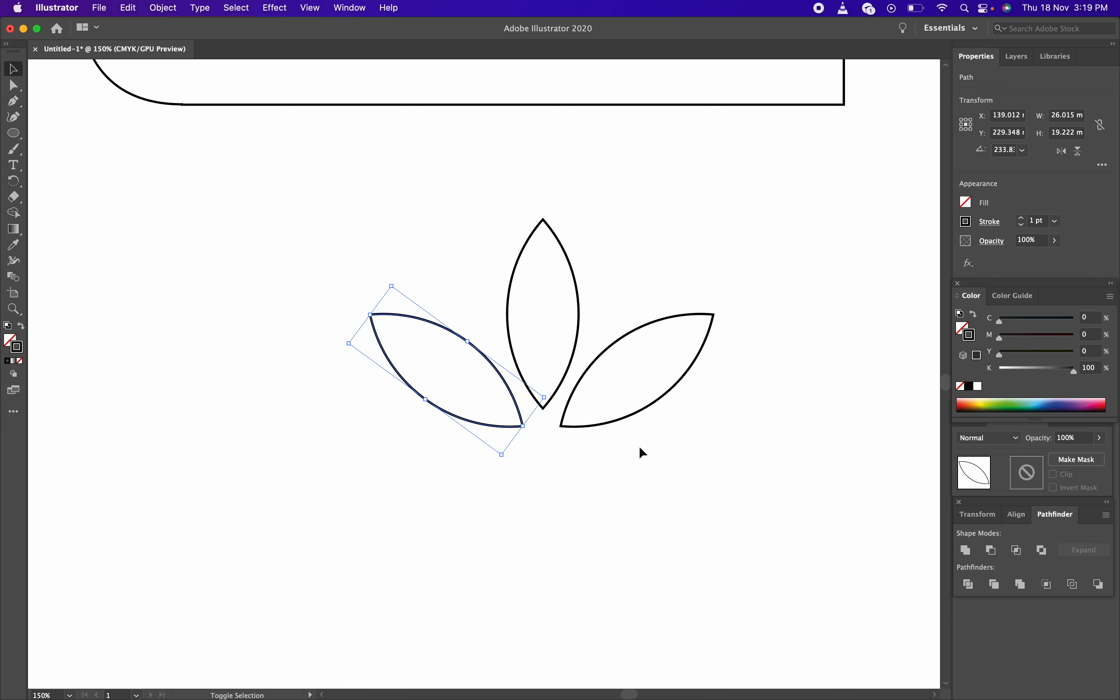
left_click(641, 451)
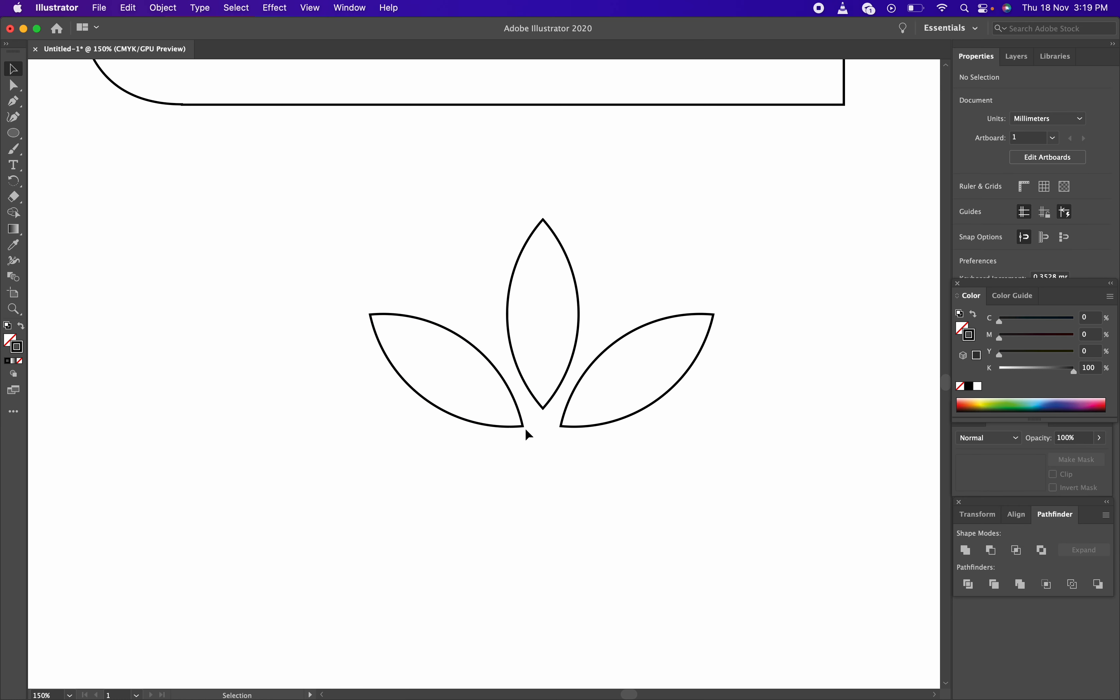
left_click(519, 411)
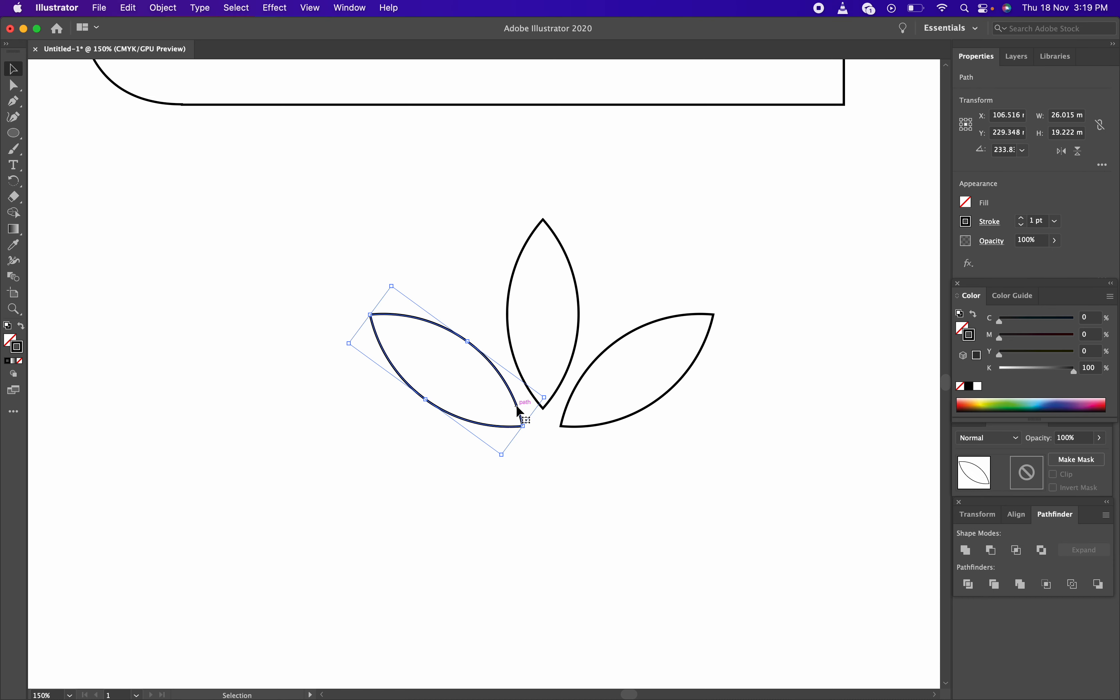
left_click_drag(518, 406, 518, 406)
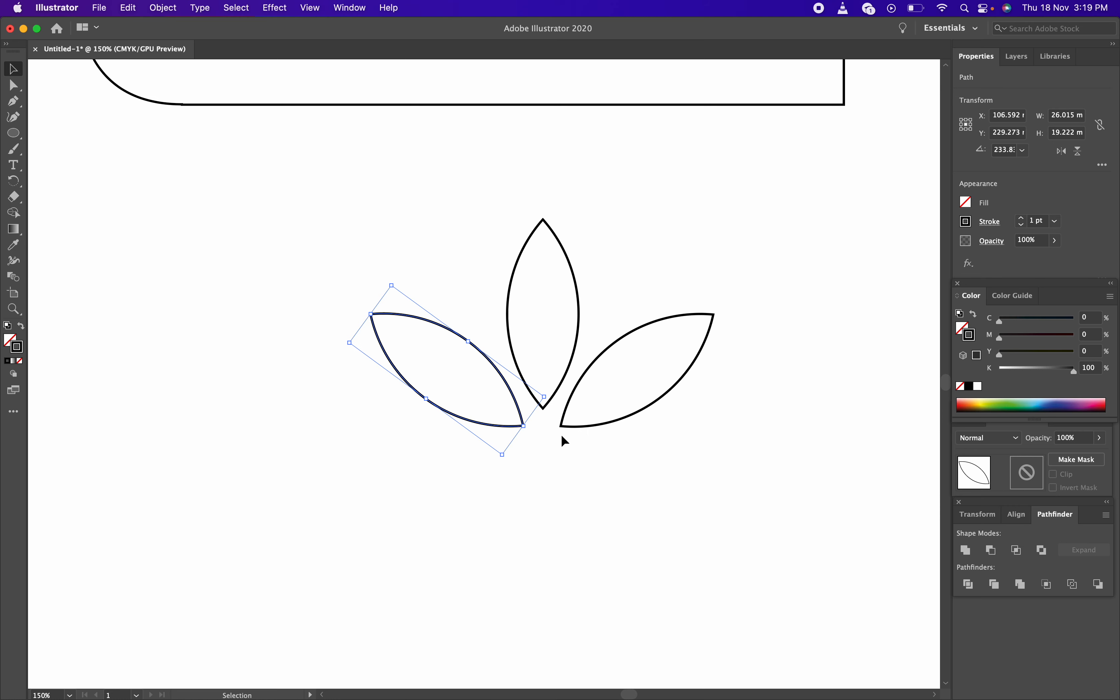
Marquee-select all three petals together
left_click(601, 452)
left_click_drag(675, 449, 262, 224)
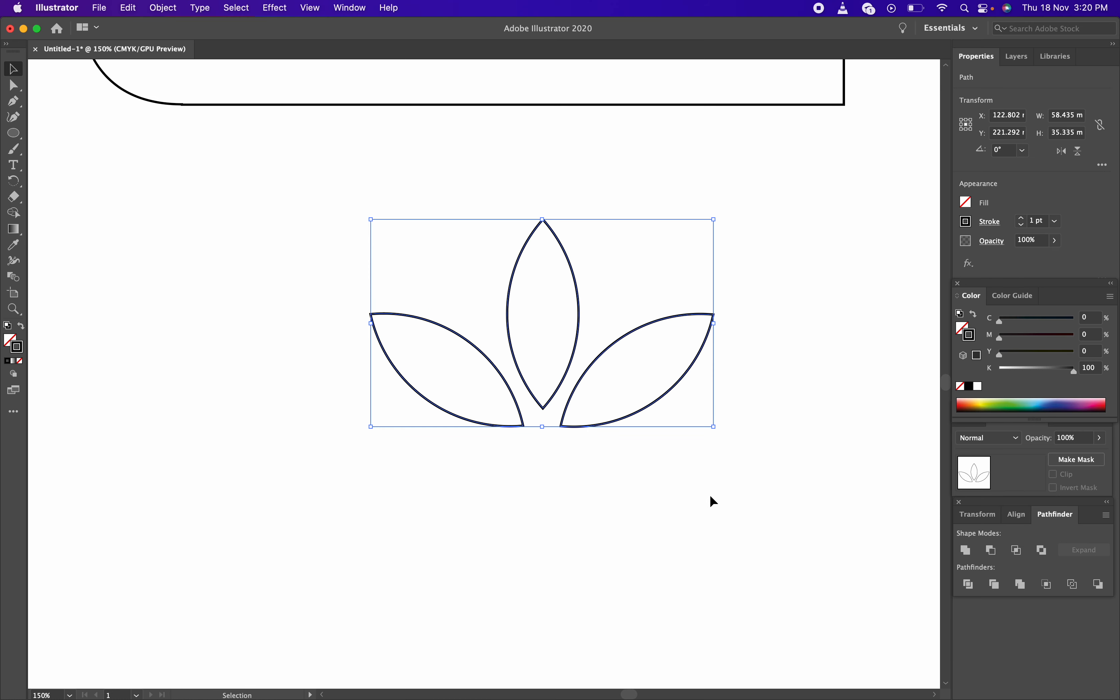
key("a")
key("v")
right_click(576, 349)
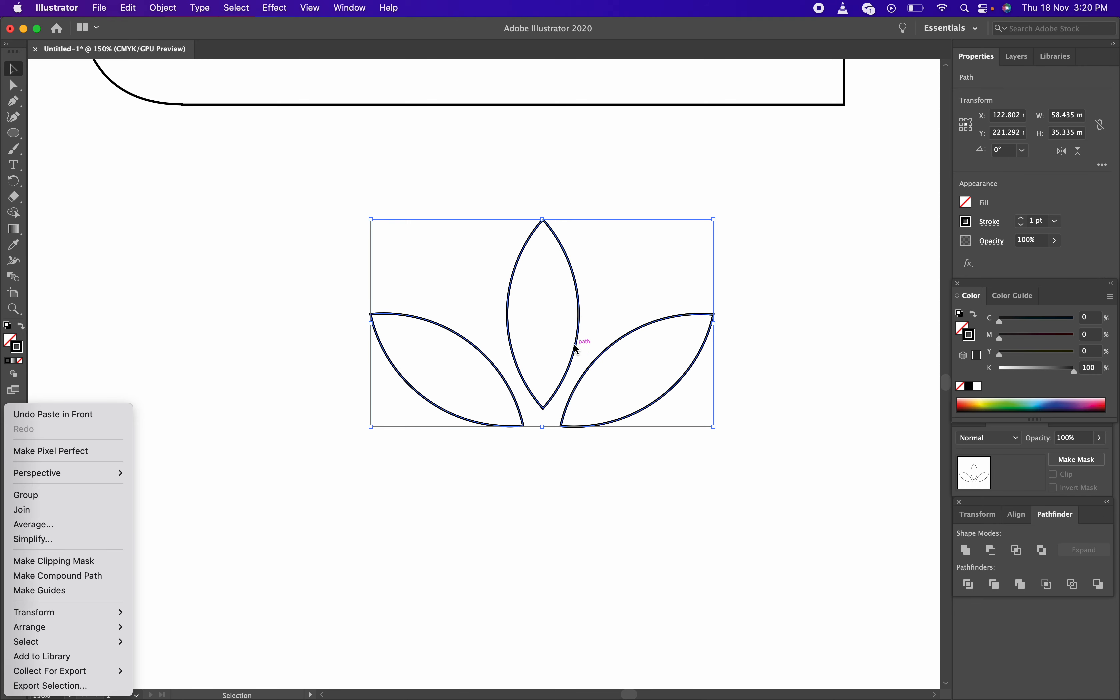
Reflect the three petals horizontally and move them straight down below the originals
mouse_move(108, 614)
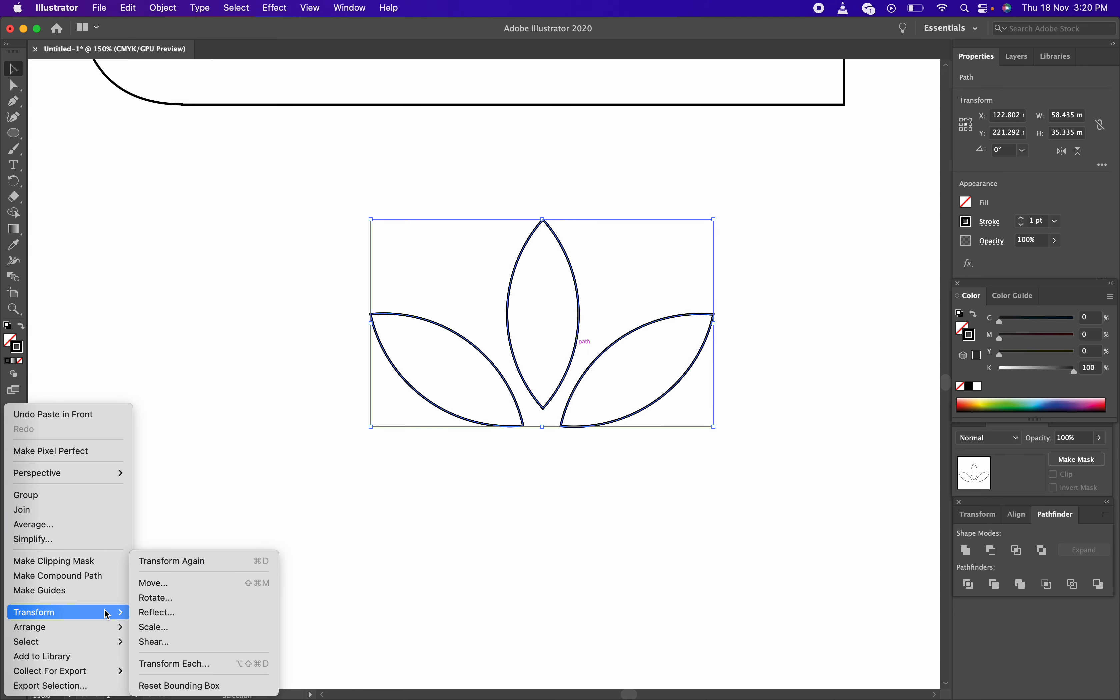
left_click(207, 613)
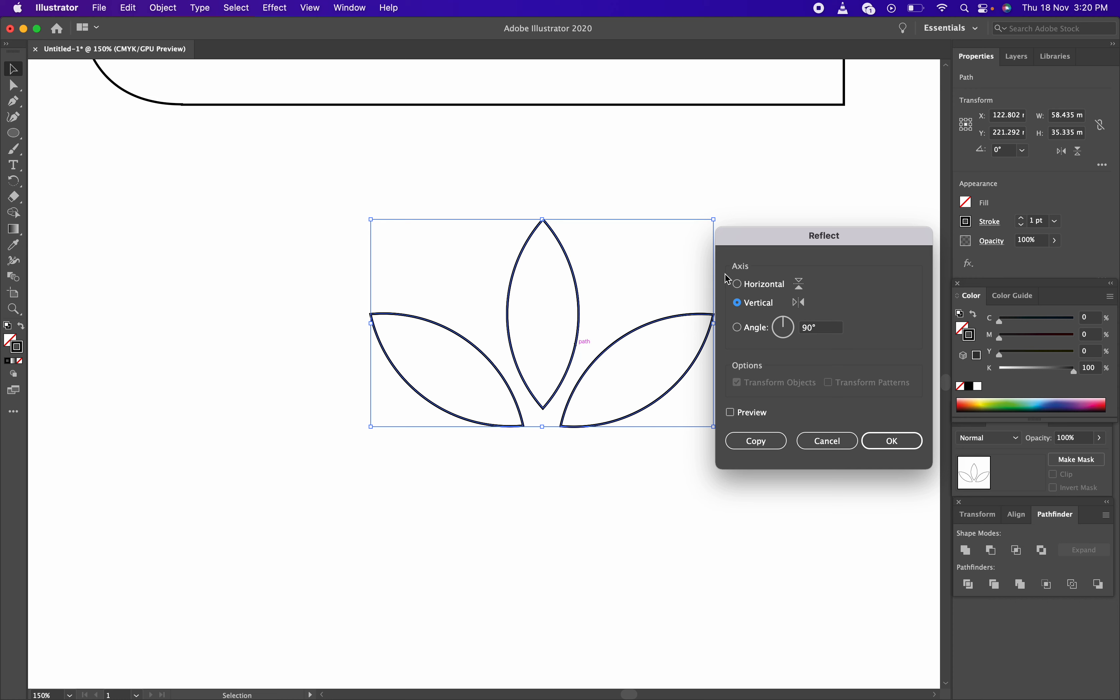
left_click(766, 285)
left_click(876, 443)
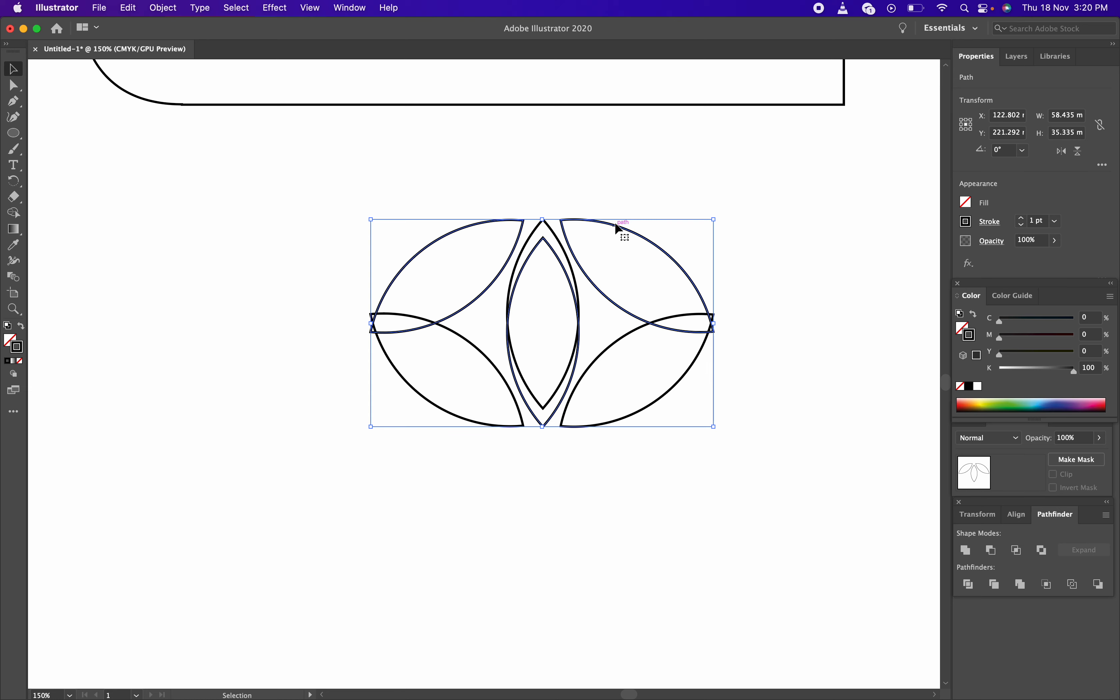
left_click_drag(614, 228, 593, 442)
left_click(756, 408)
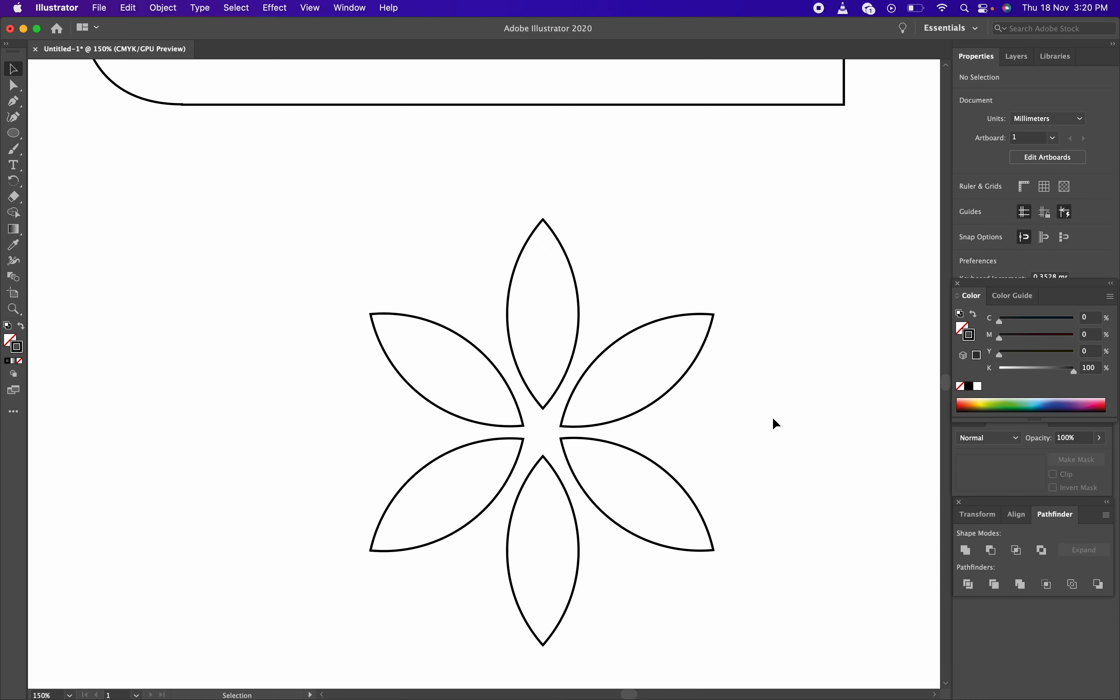
Zoom out, select all six petals and delete the flower
key("z")
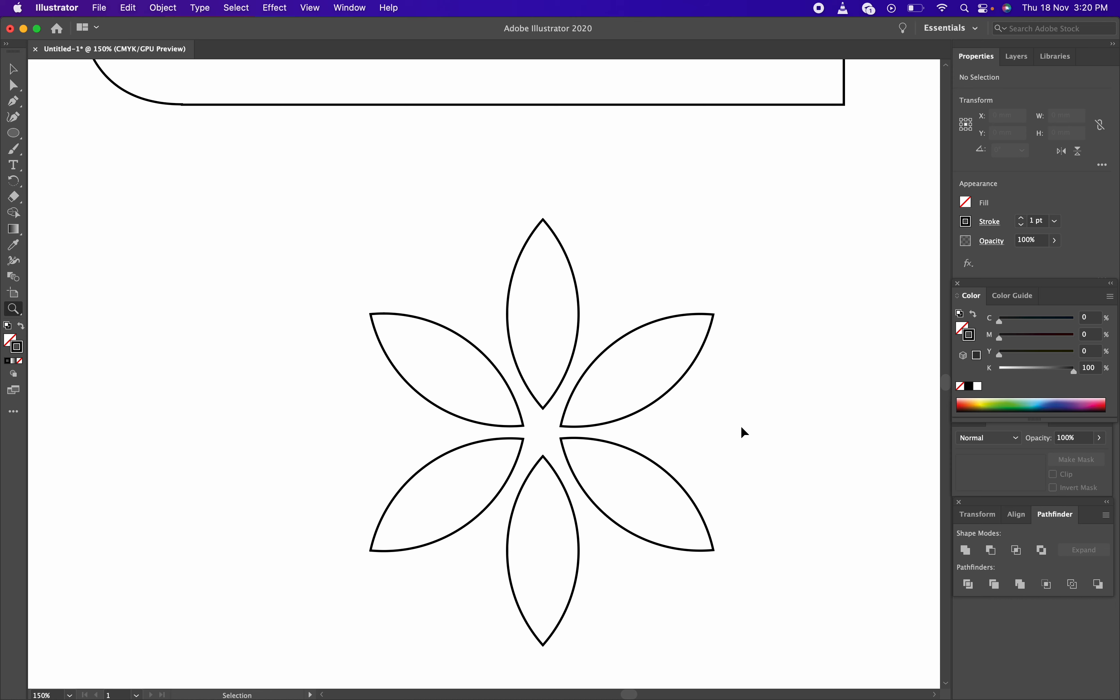
left_click(727, 430, "alt")
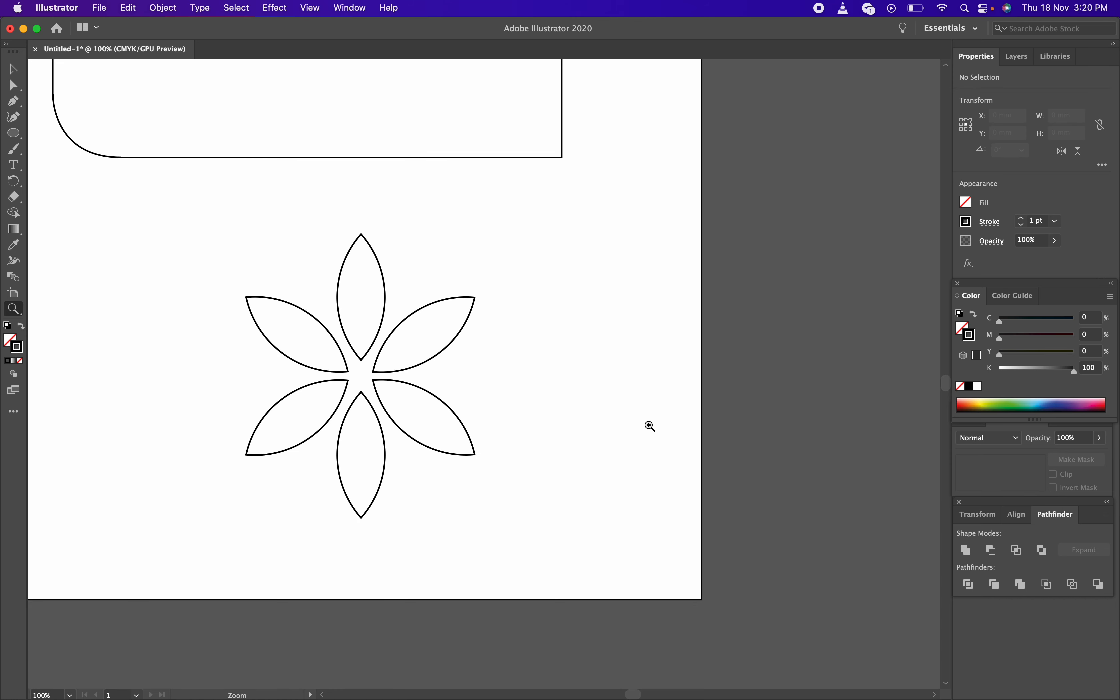
key("v")
left_click_drag(552, 408, 665, 492)
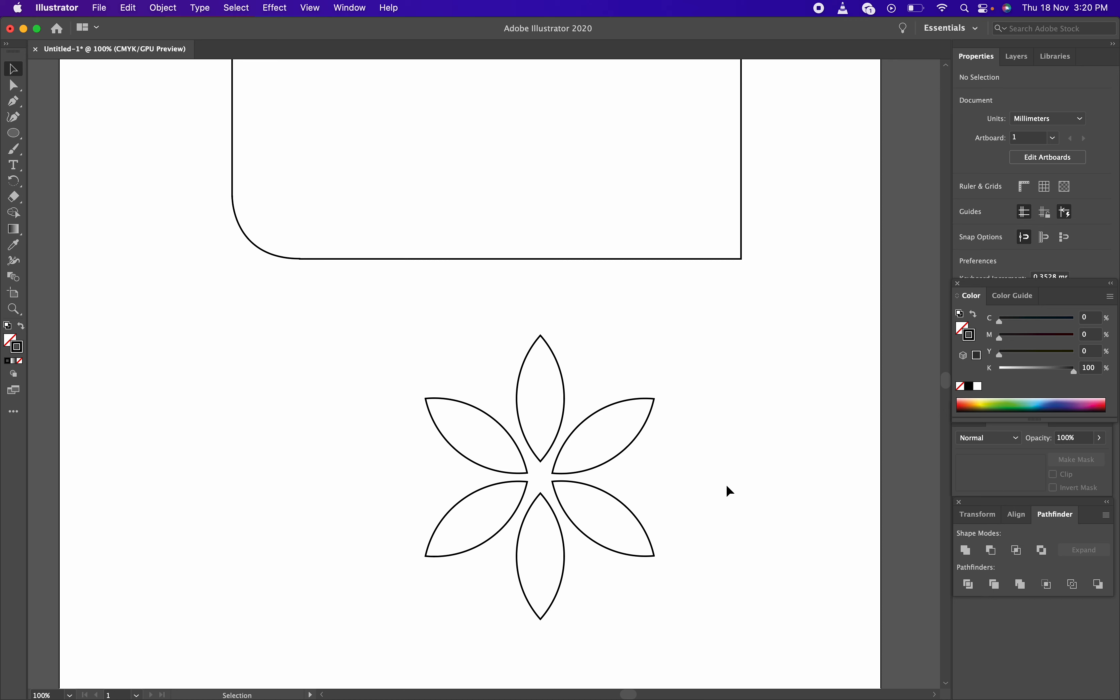
left_click_drag(330, 343, 822, 643)
key("Delete")
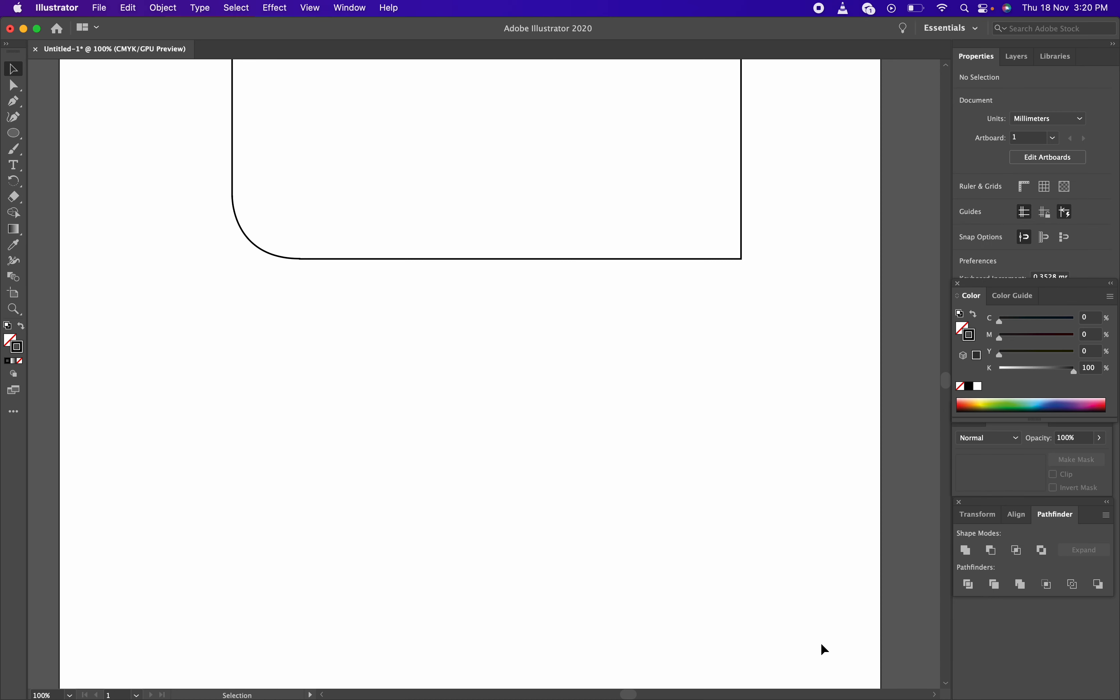
Zoom to 150% and pan to blank artboard space
key("z")
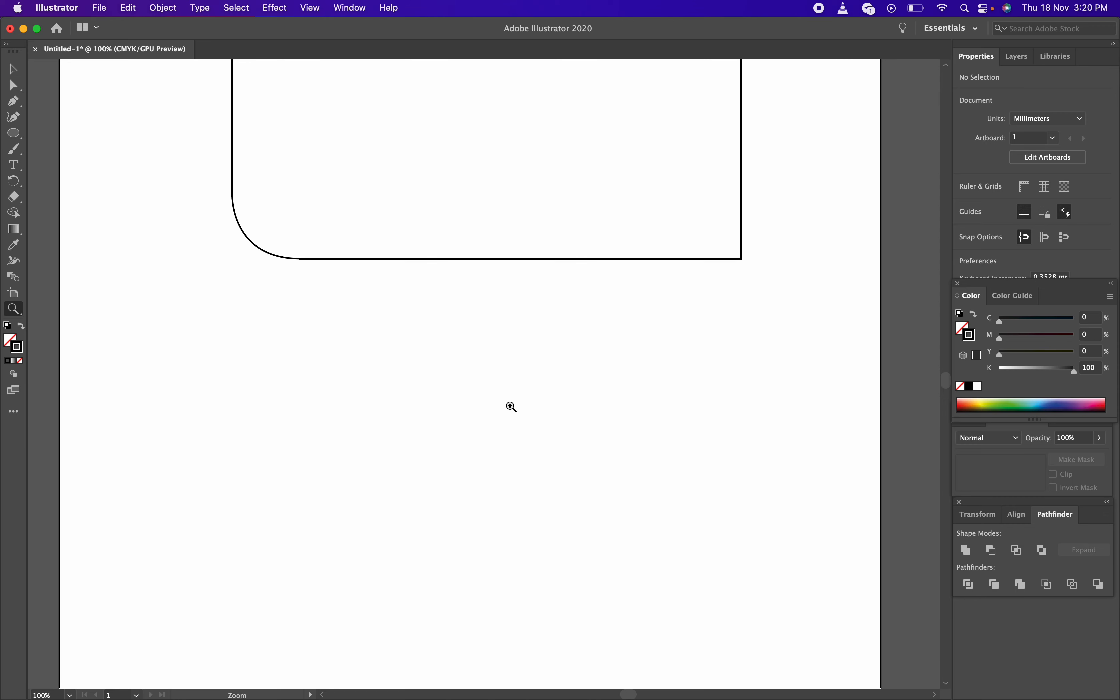
left_click(509, 405)
left_click_drag(443, 389, 494, 287)
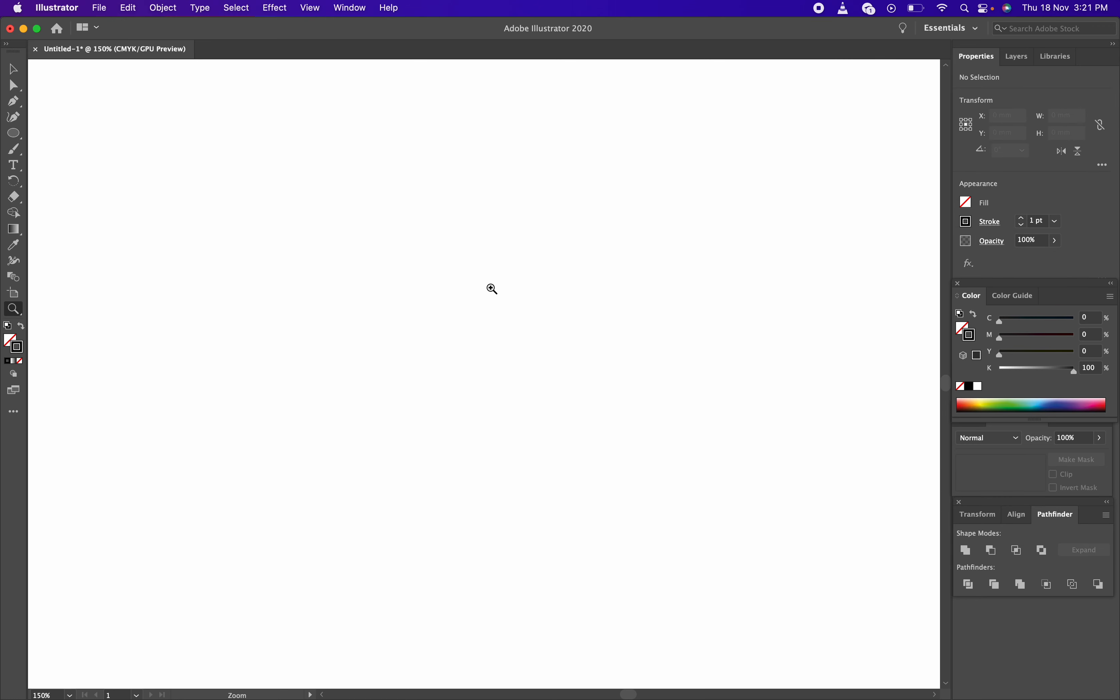
Draw a 47.05 mm circle with the Ellipse tool on the empty artboard
key("v")
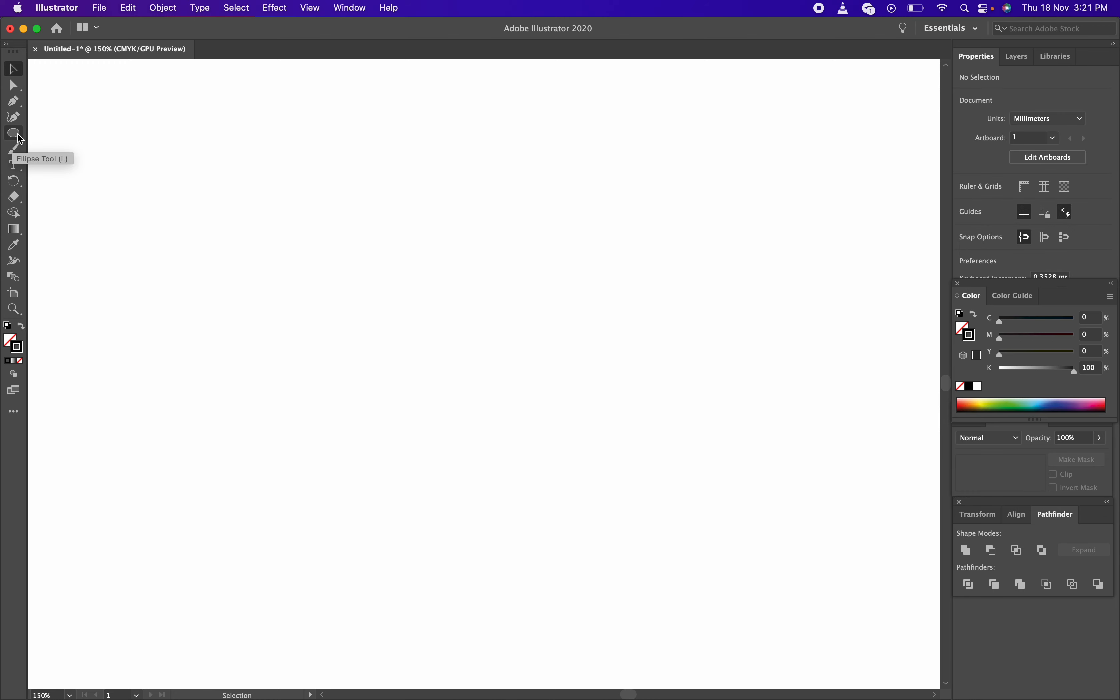
left_click(23, 136)
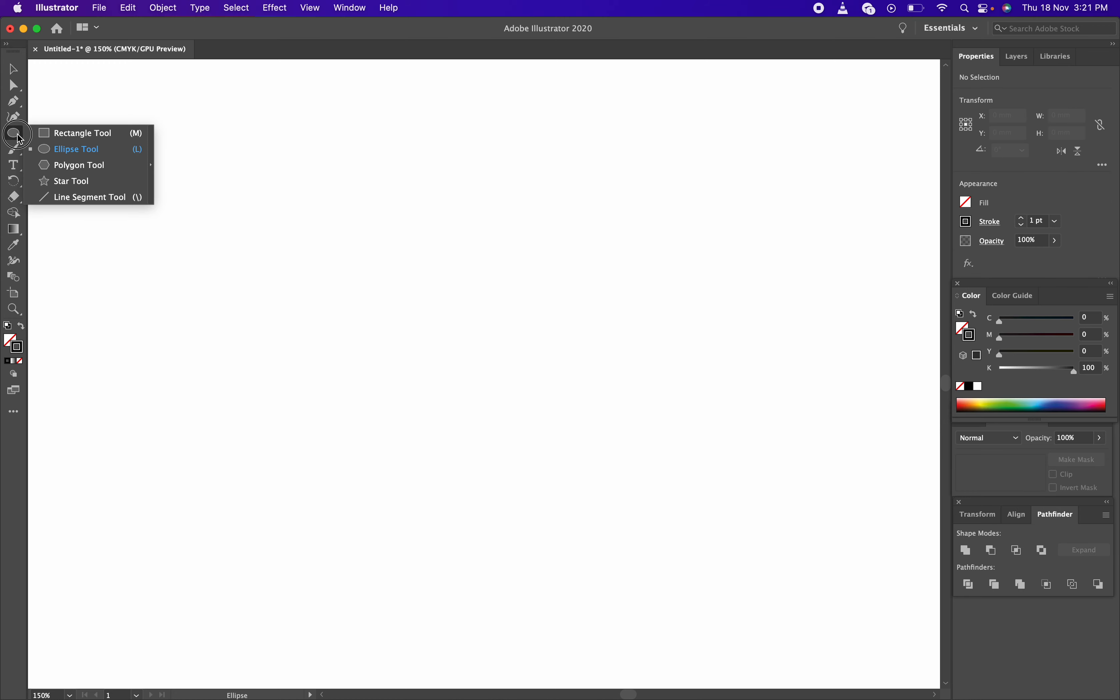
left_click(98, 155)
left_click_drag(208, 207, 485, 440)
key("v")
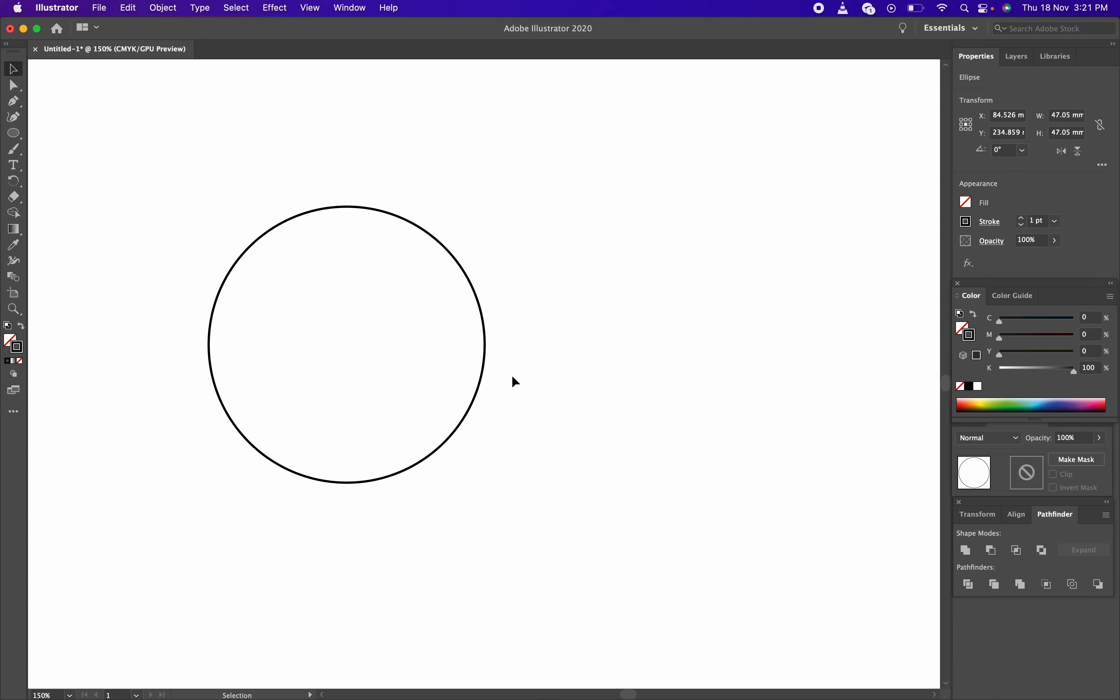
left_click(511, 374)
Reselect the circle and place a duplicate circle to its right
left_click(482, 371)
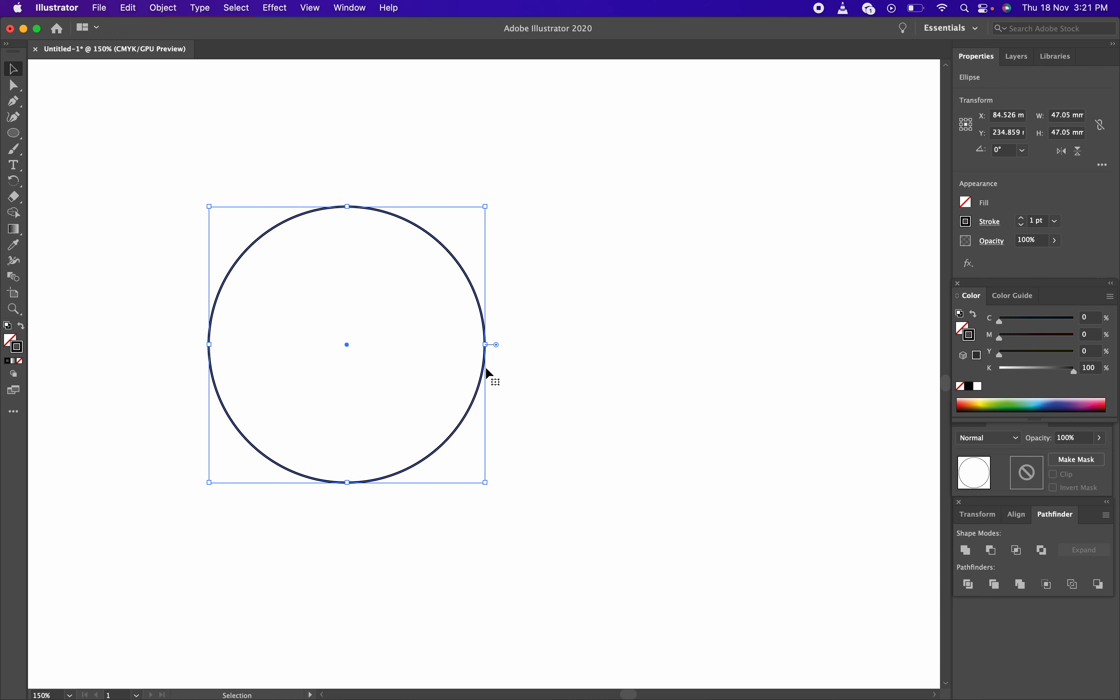
left_click_drag(503, 383, 401, 372)
left_click(574, 389)
left_click_drag(575, 389, 396, 380)
key("a")
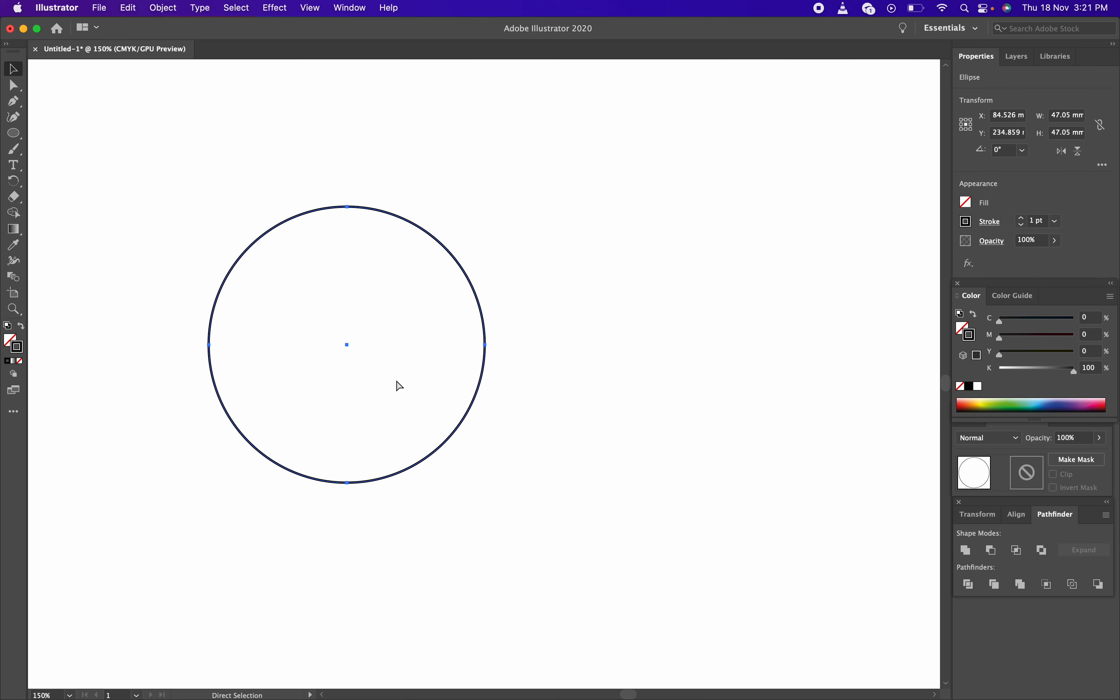
key("v")
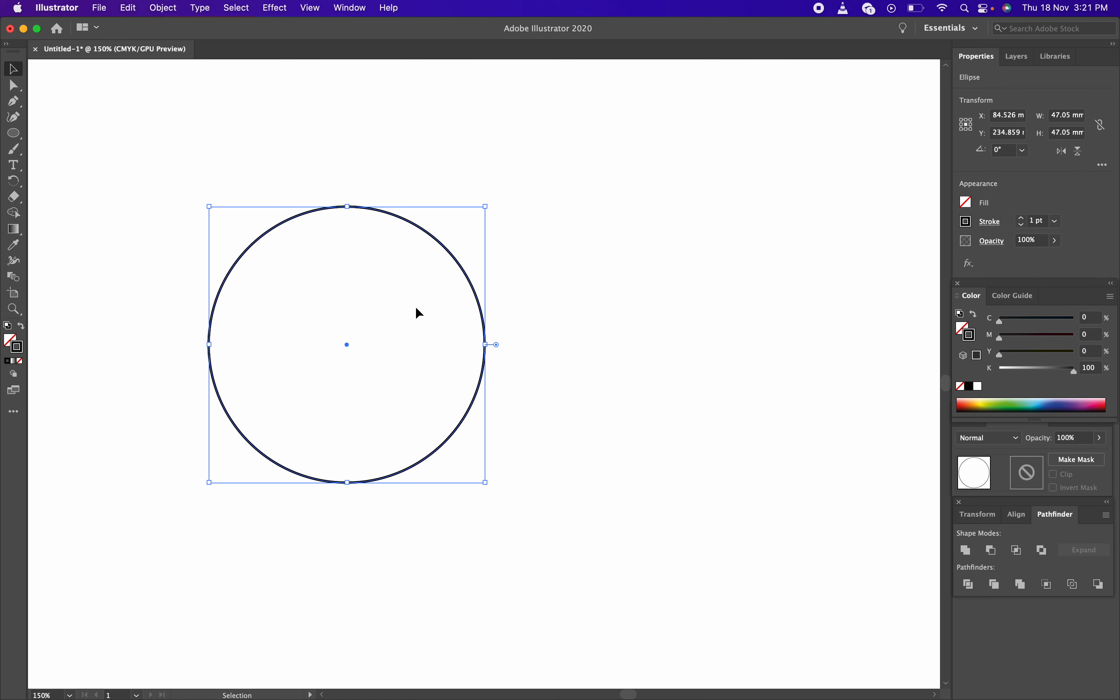
left_click_drag(467, 271, 757, 287)
Slide the right circle left until it partly overlaps the first circle
left_click(803, 347)
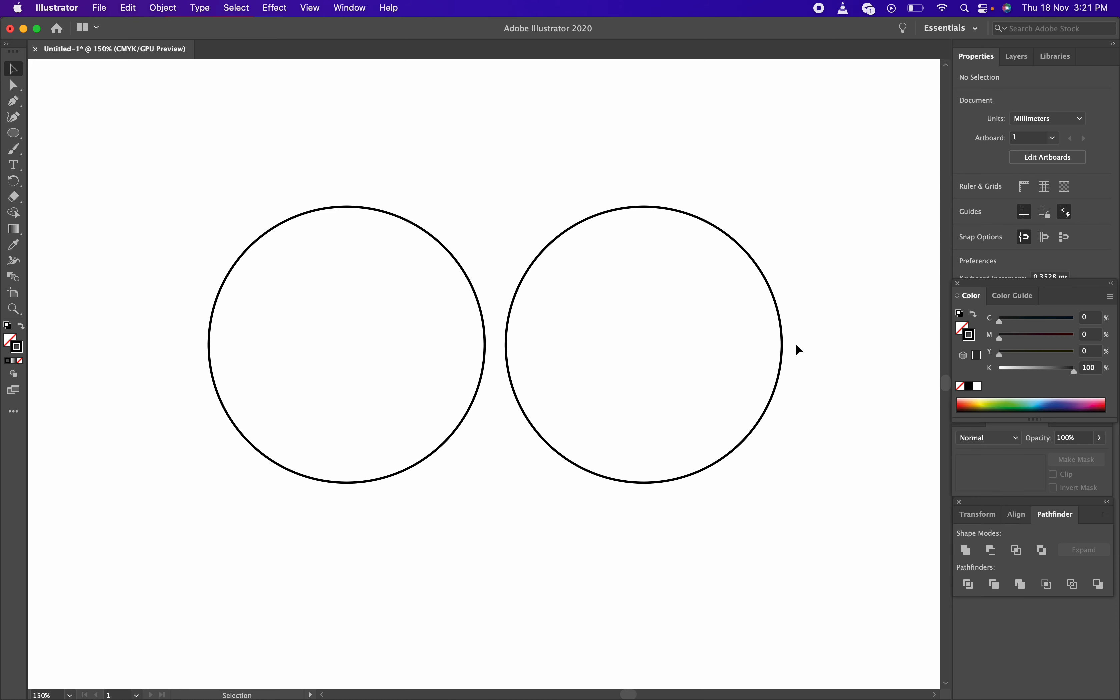
left_click_drag(729, 233, 660, 240)
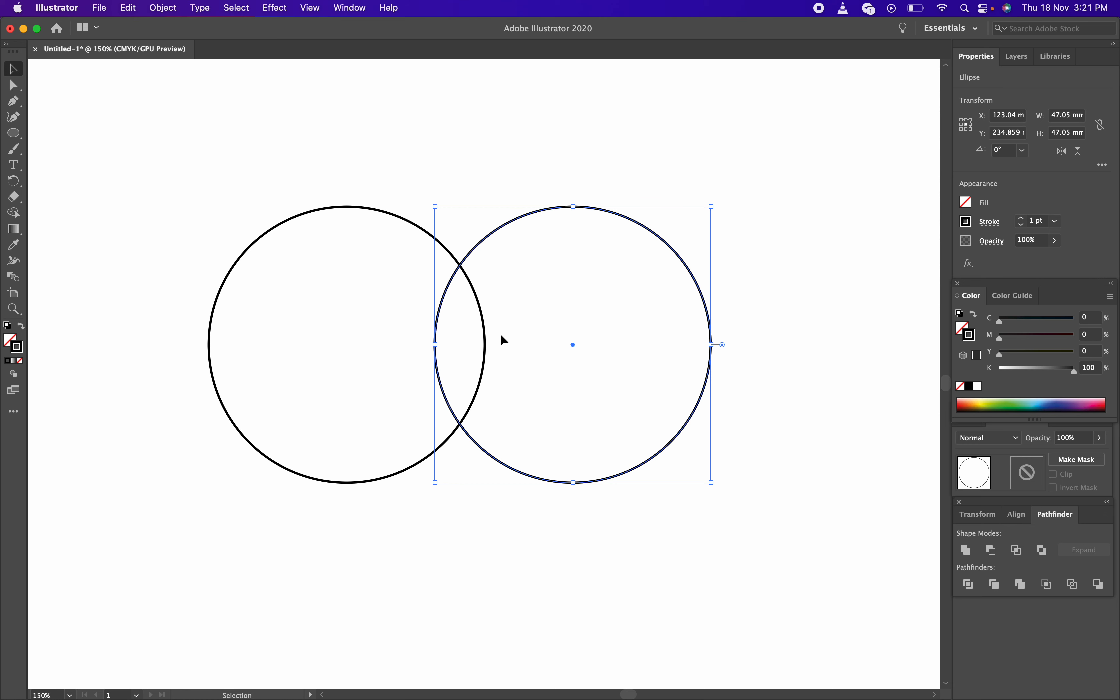
left_click(458, 172)
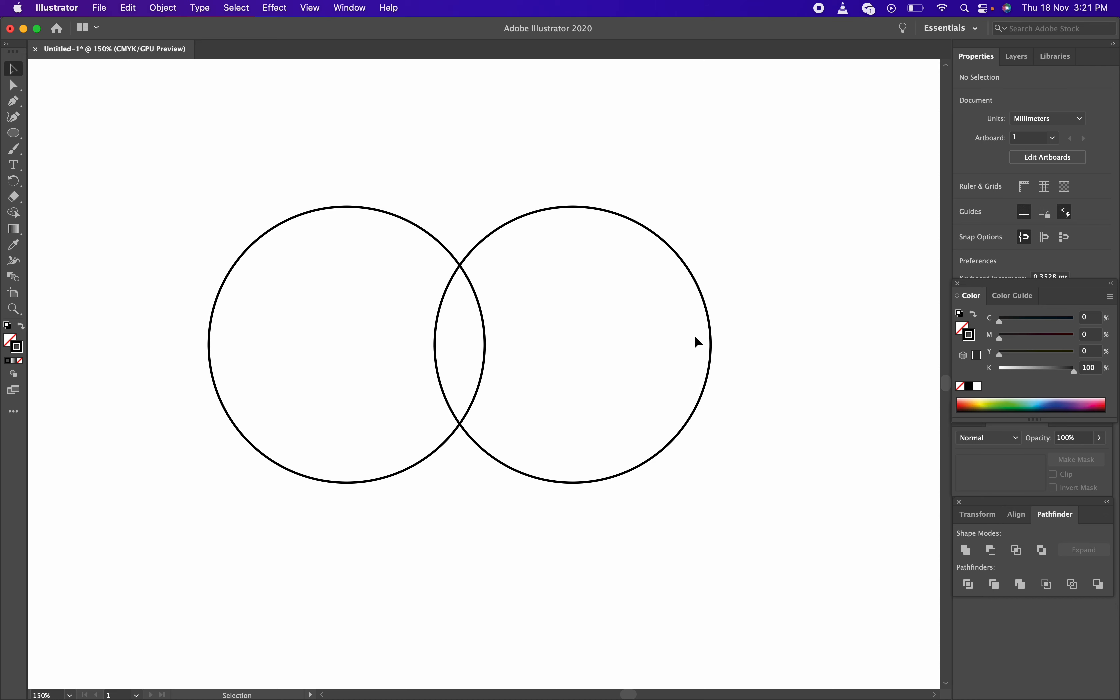
left_click_drag(711, 335, 651, 333)
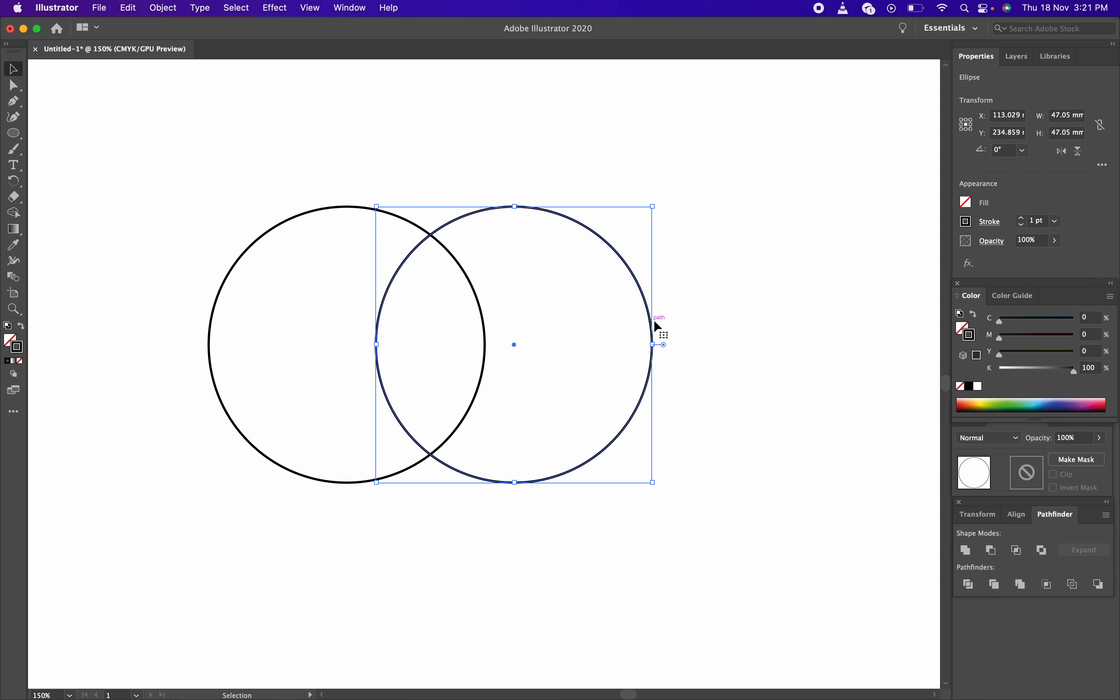
left_click_drag(645, 308, 718, 310)
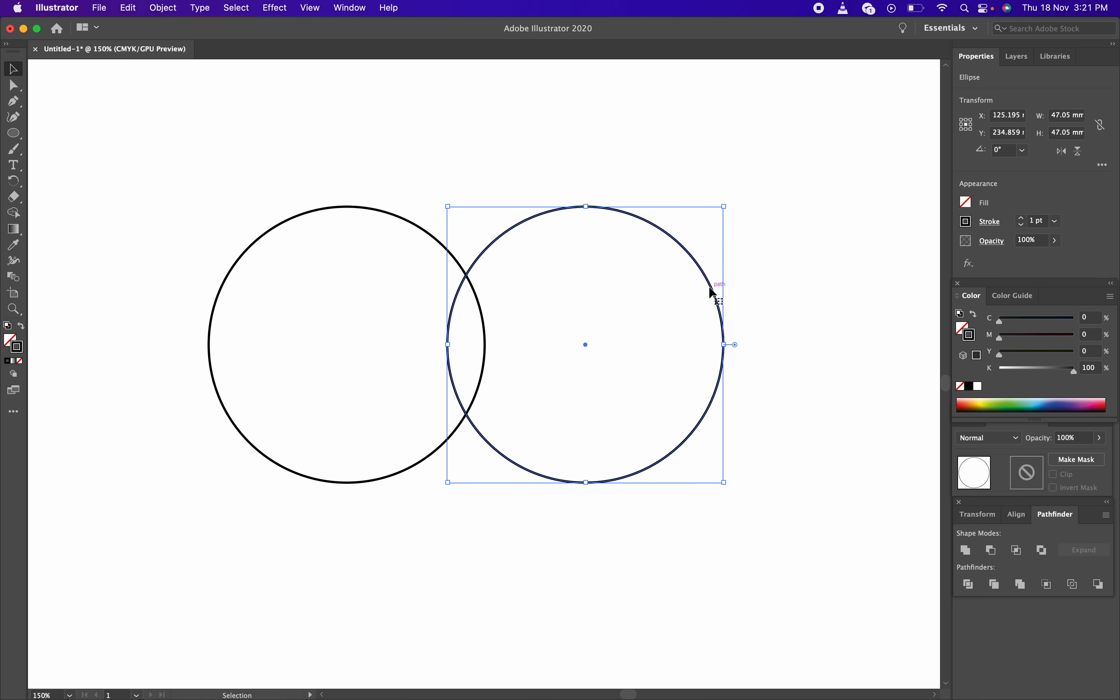
left_click_drag(712, 285, 691, 284)
Select both circles and keep only their overlap with Pathfinder Intersect
left_click(757, 324)
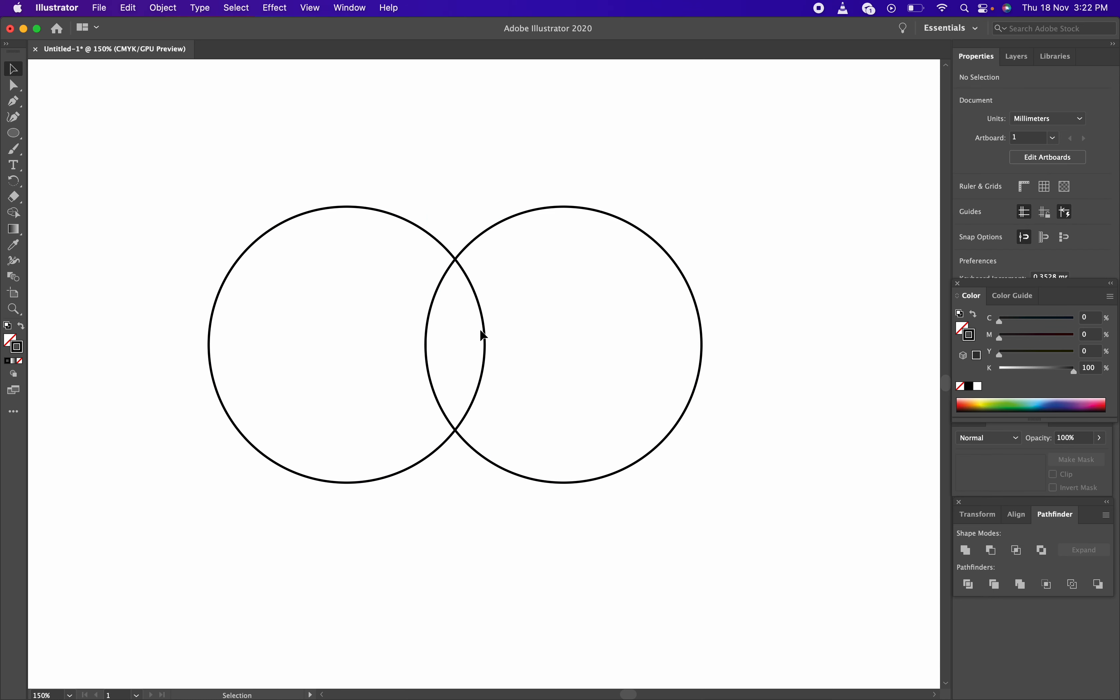
left_click_drag(178, 153, 810, 408)
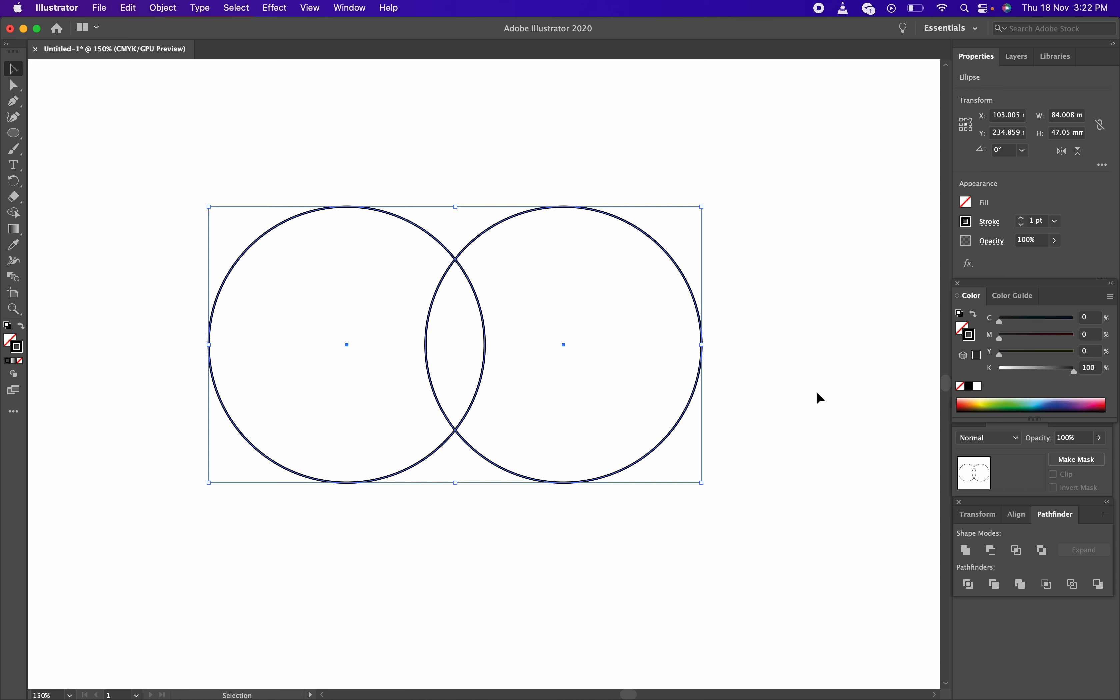
left_click(1018, 551)
Rotate a copy of the lens petal about 47° and move it down-right
left_click(476, 274)
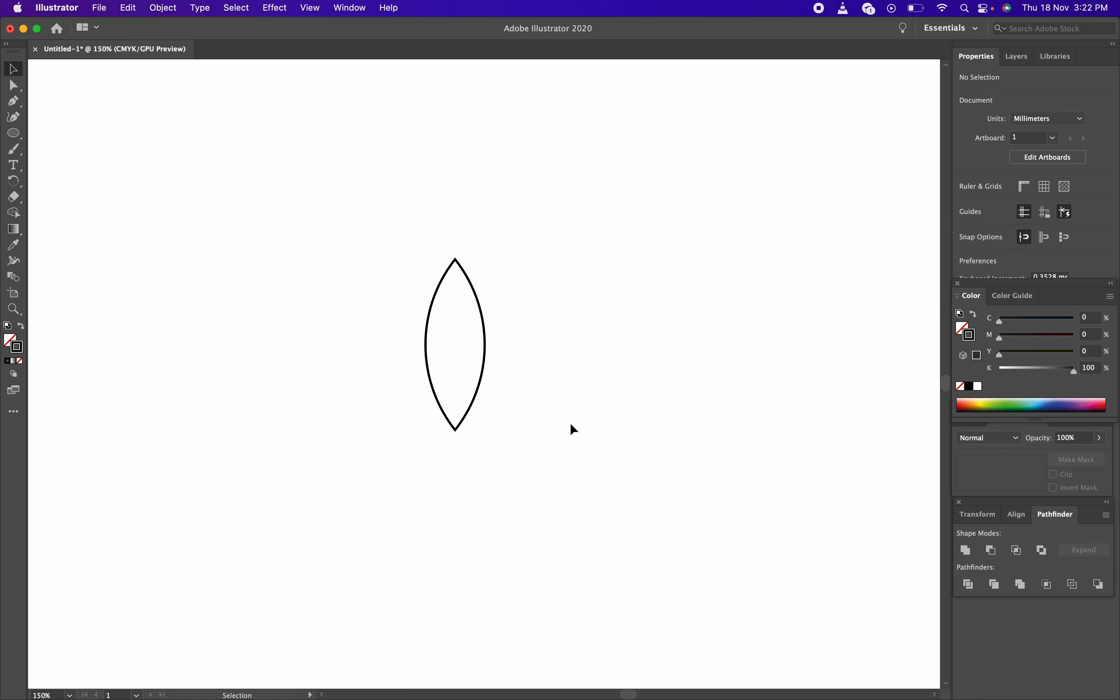
left_click(485, 371)
key("a")
key("v")
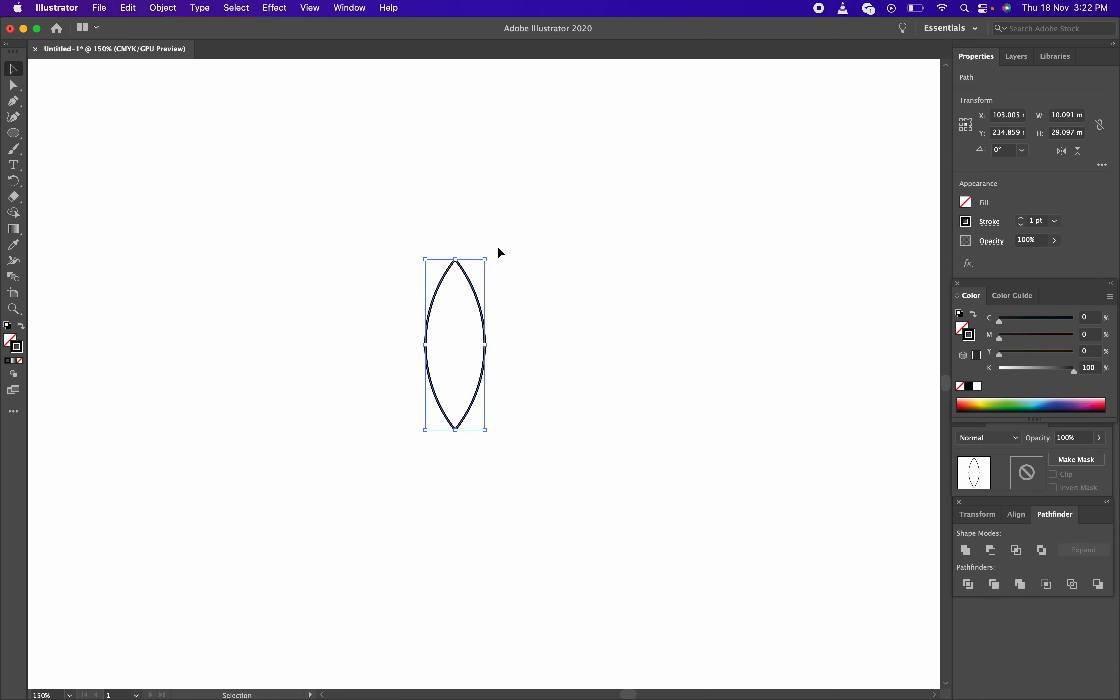
left_click_drag(489, 250, 553, 301)
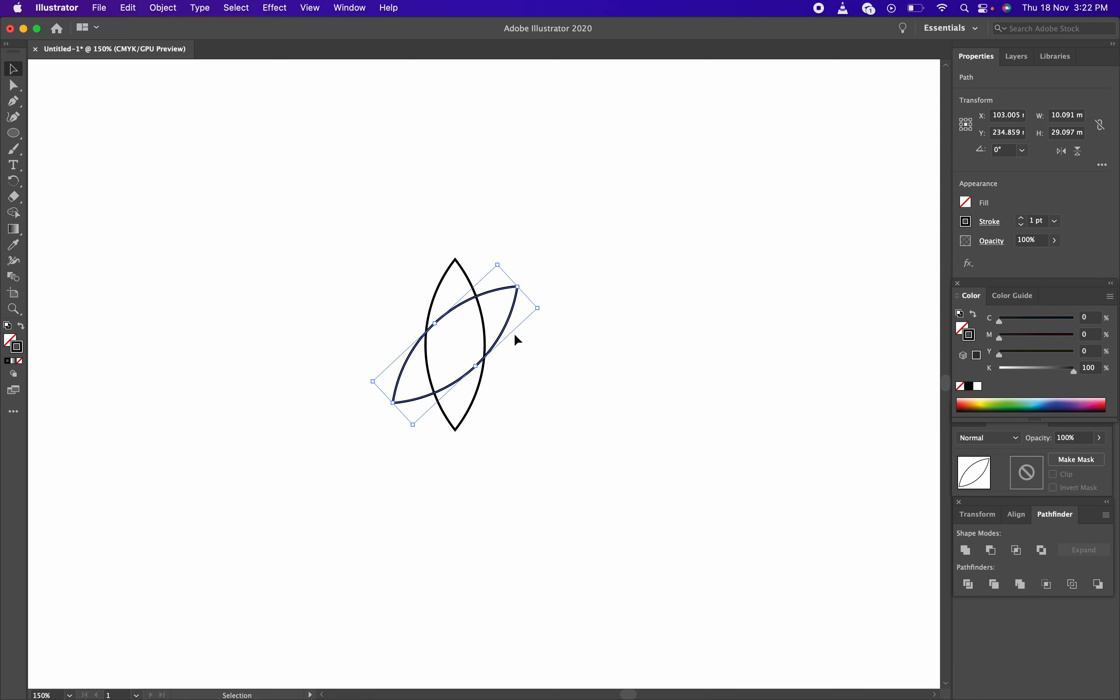
left_click_drag(500, 335, 585, 377)
Reflect a copy of the tilted petal across the vertical axis
key("a")
key("v")
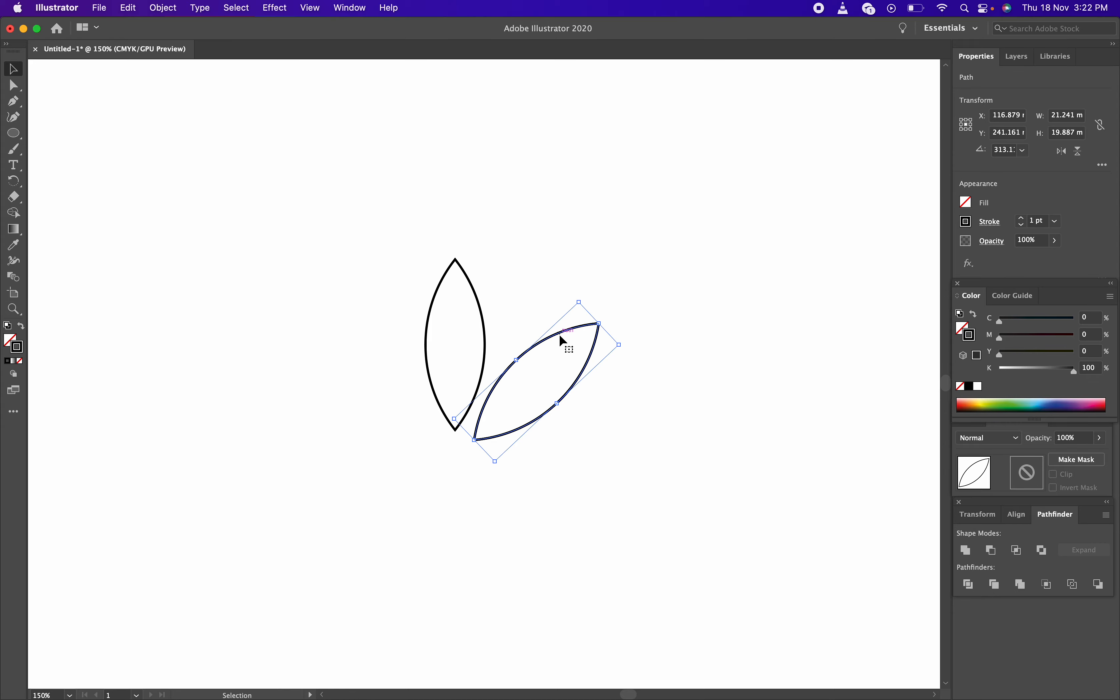
right_click(2, 697)
key("F4")
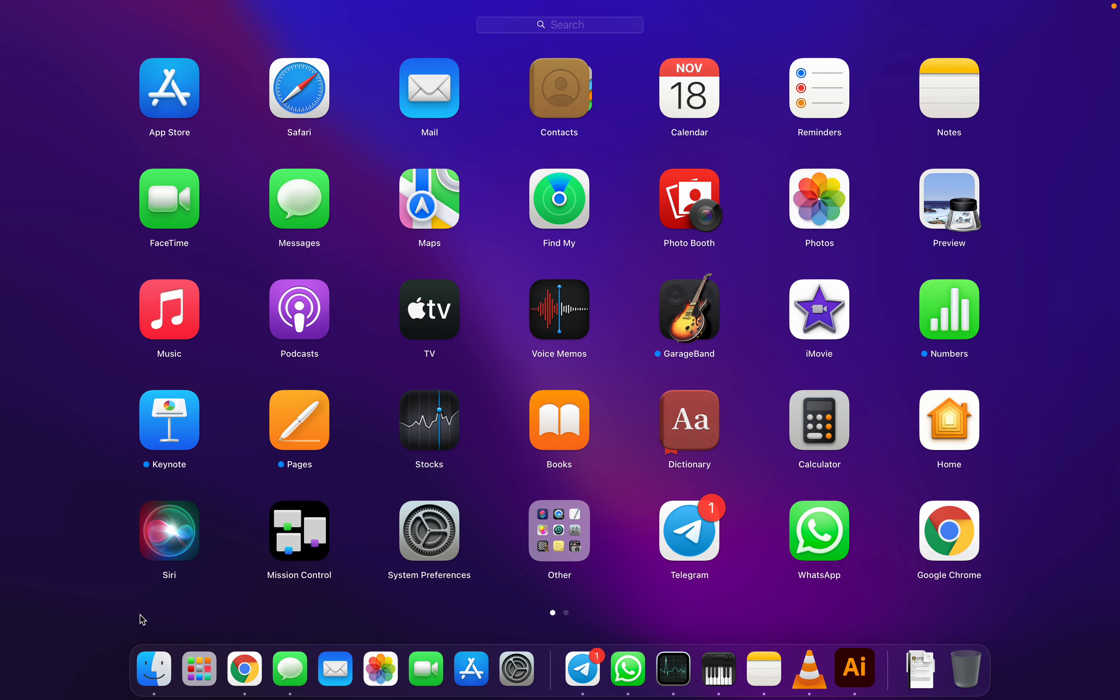
left_click(167, 614)
right_click(582, 350)
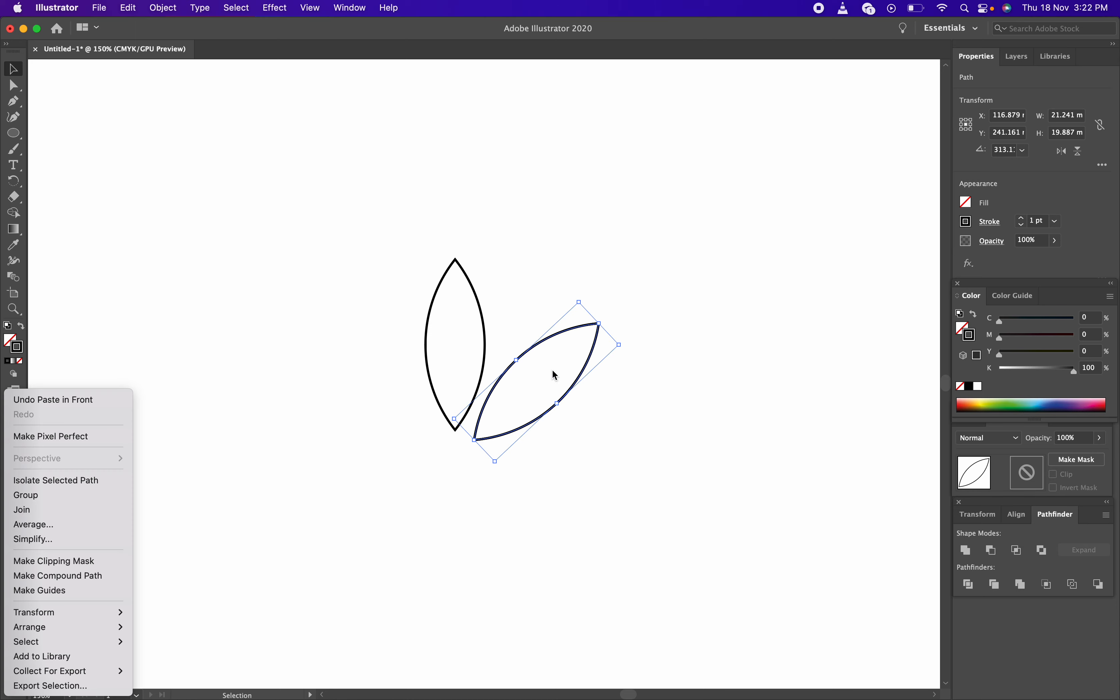
mouse_move(80, 628)
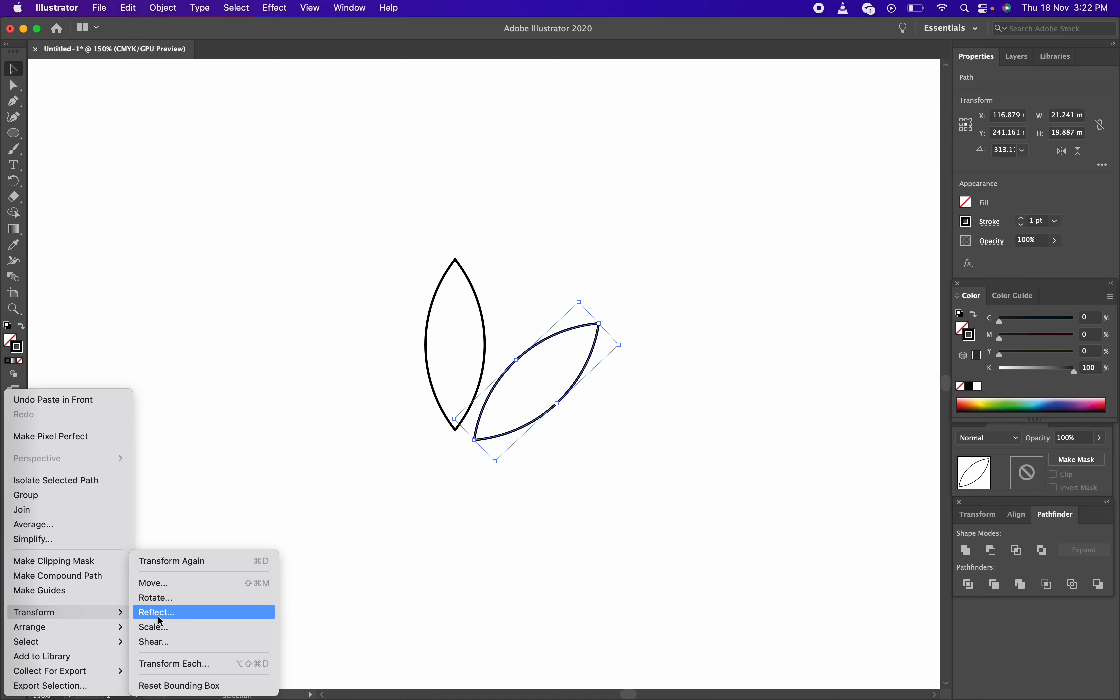
left_click(170, 614)
left_click(738, 303)
left_click(893, 441)
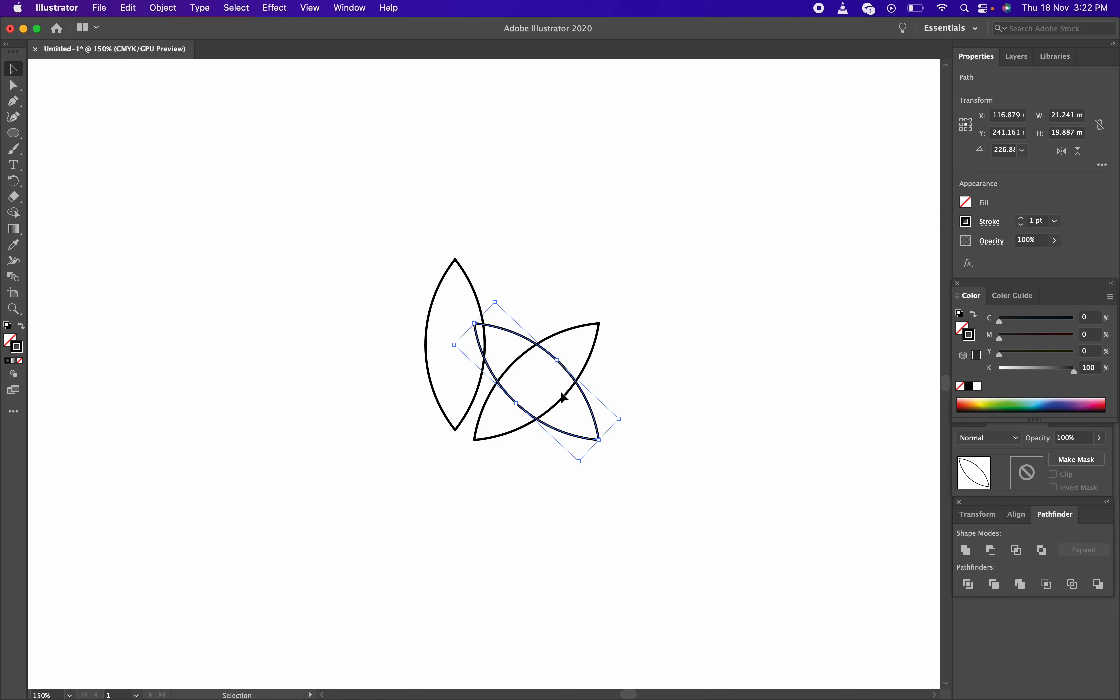
Move the mirrored petal left of the centre petal and select all three
left_click_drag(584, 401, 422, 399)
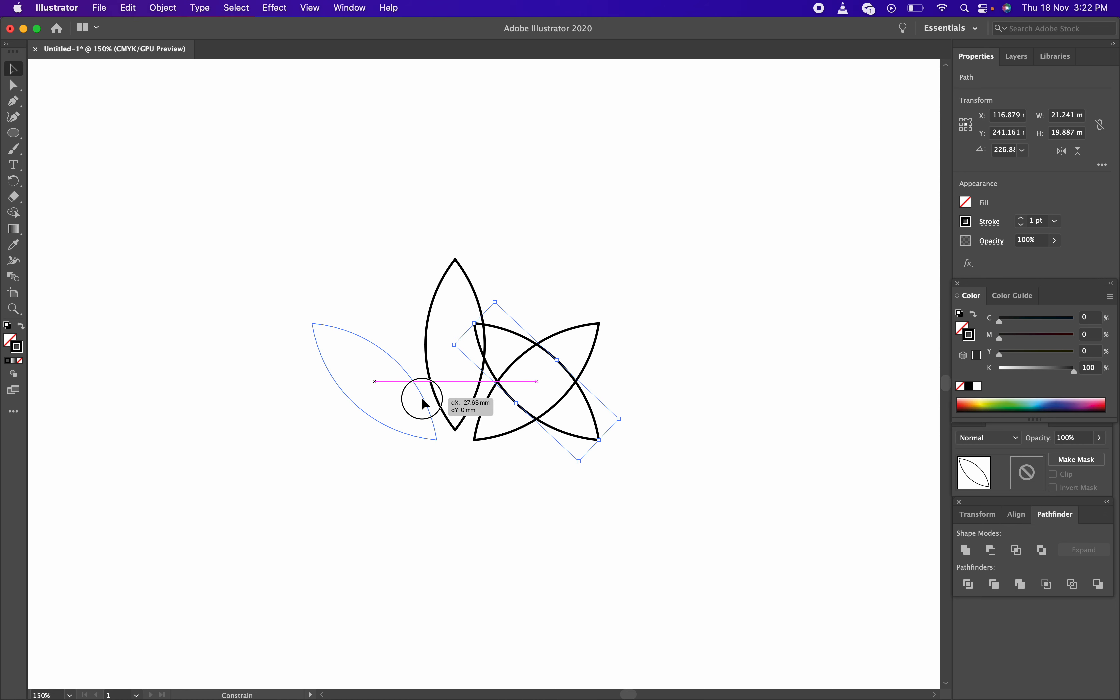
left_click_drag(424, 403, 424, 402)
left_click(616, 428)
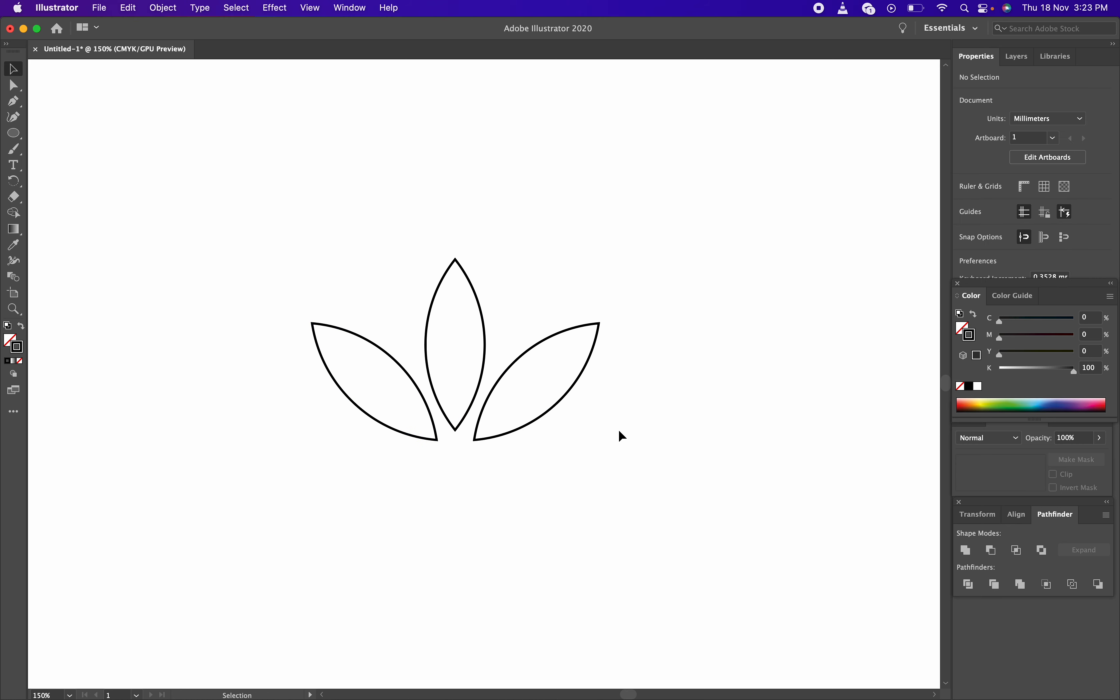
left_click_drag(550, 452, 231, 335)
Reflect a copy of the three petals horizontally and move it straight down below them
key("a")
key("v")
right_click(484, 315)
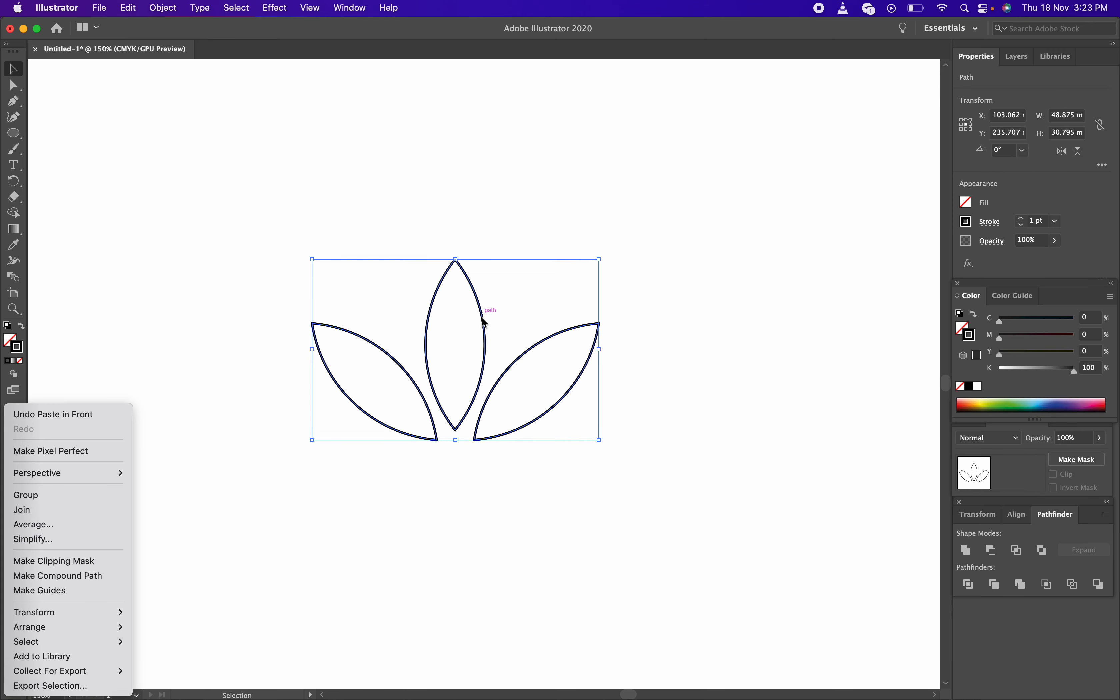
mouse_move(107, 613)
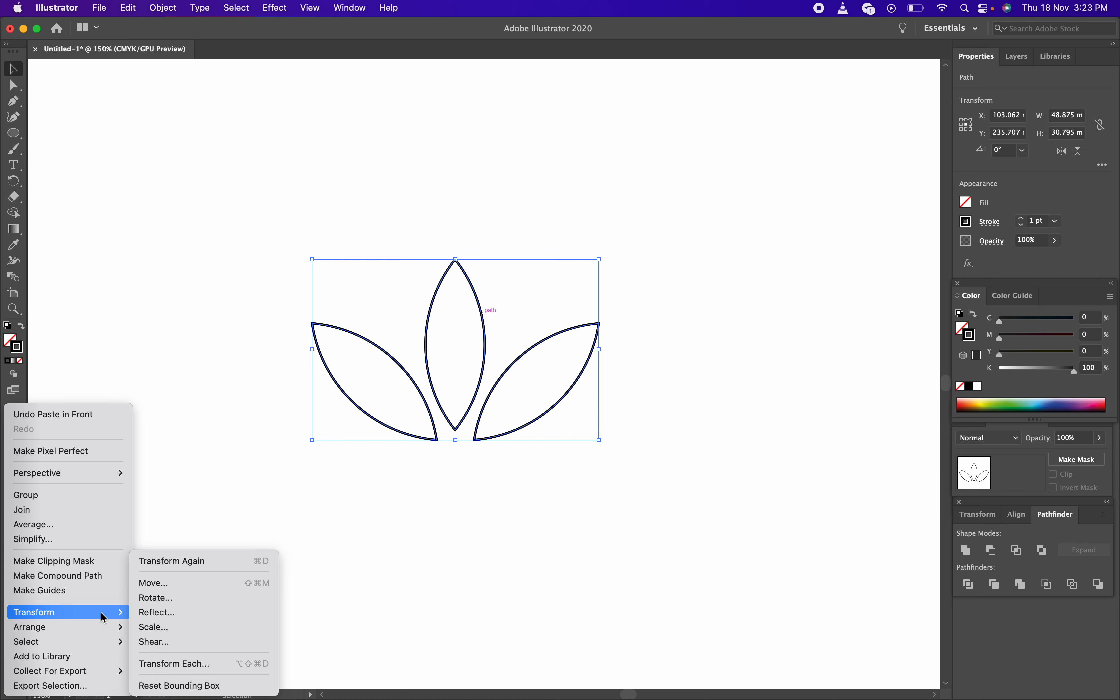
left_click(229, 612)
left_click(757, 285)
left_click(886, 441)
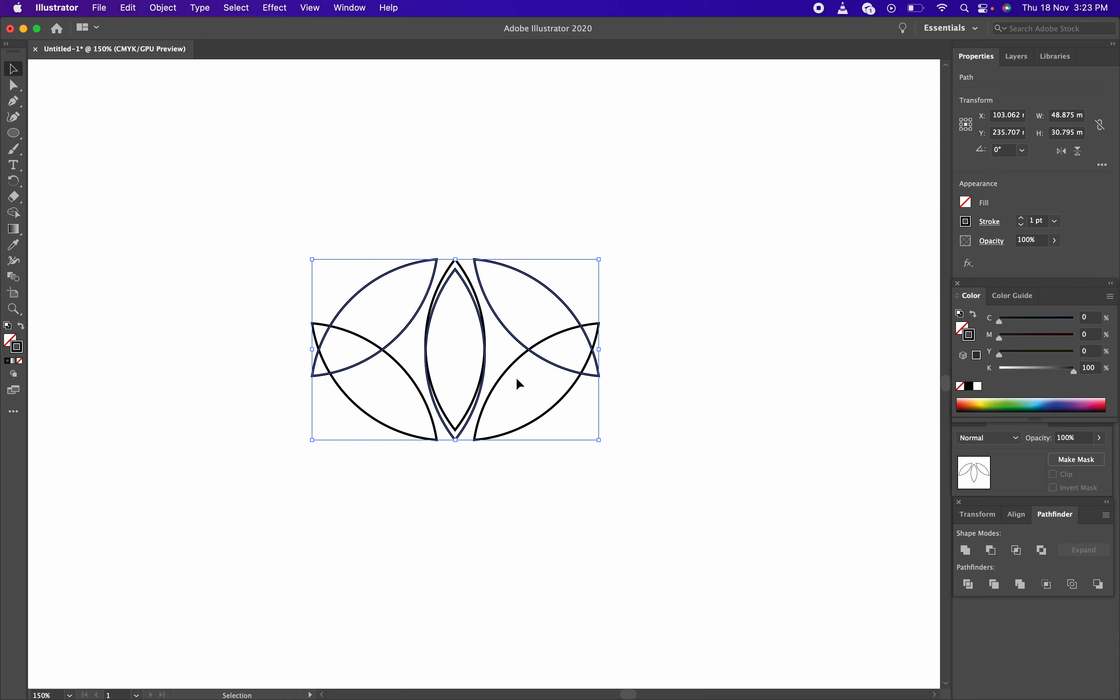
left_click_drag(516, 269, 513, 463)
left_click(642, 463)
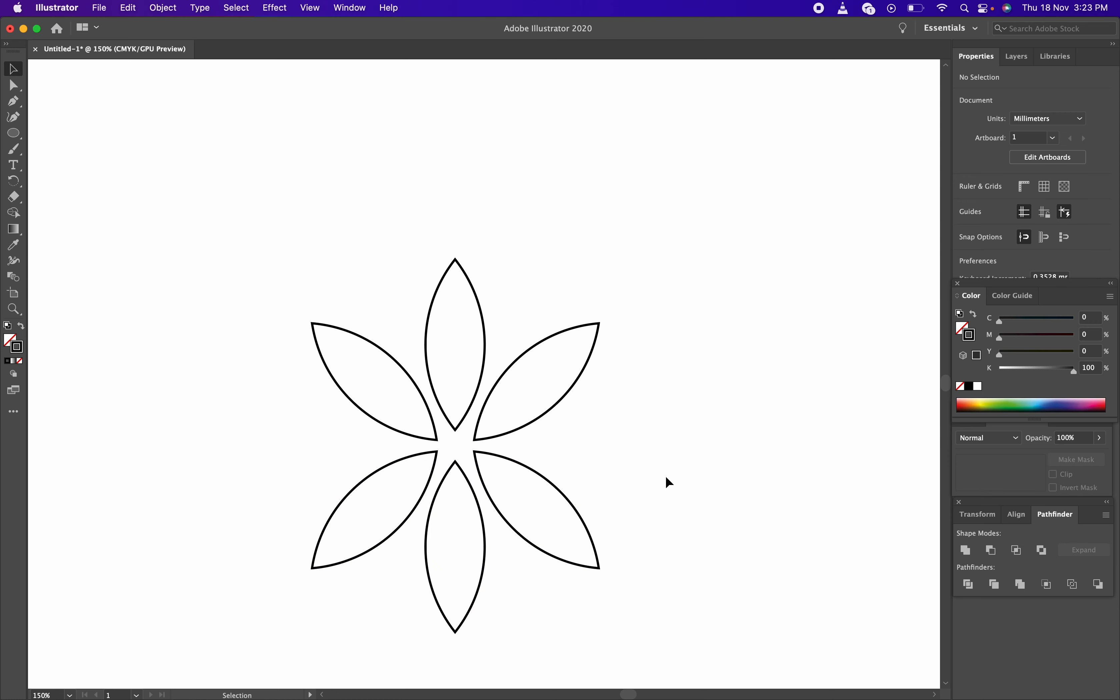
key("z")
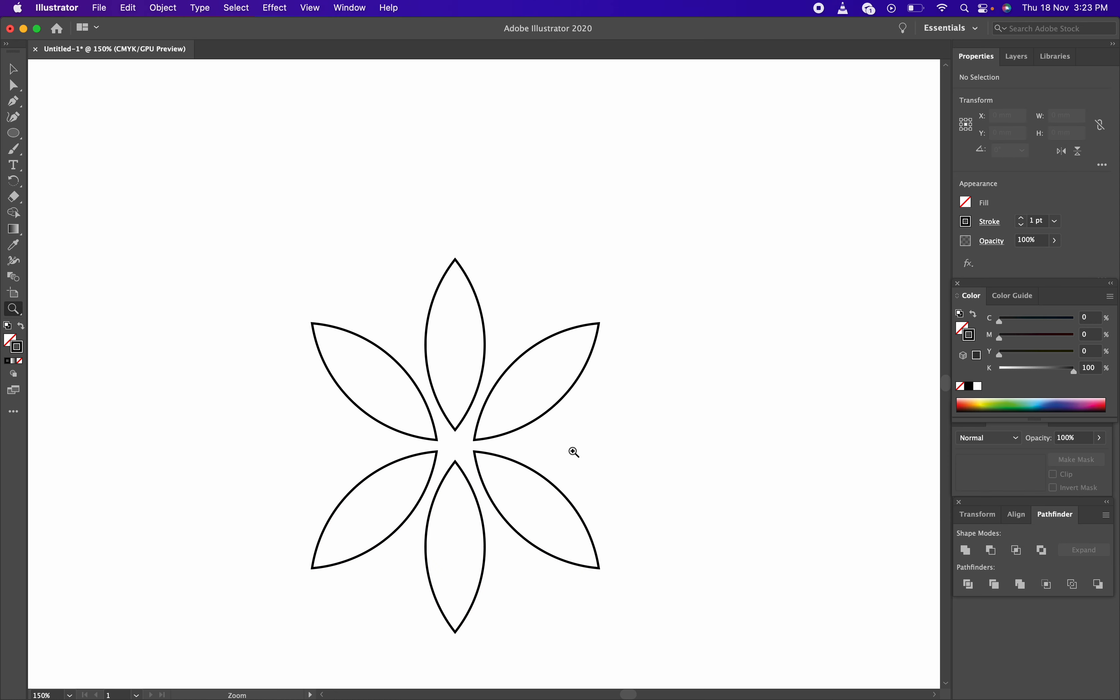
Zoom out to 100% and pan to frame both the rounded card and the flower
left_click(574, 452, "alt")
left_click_drag(475, 353, 557, 535)
key("v")
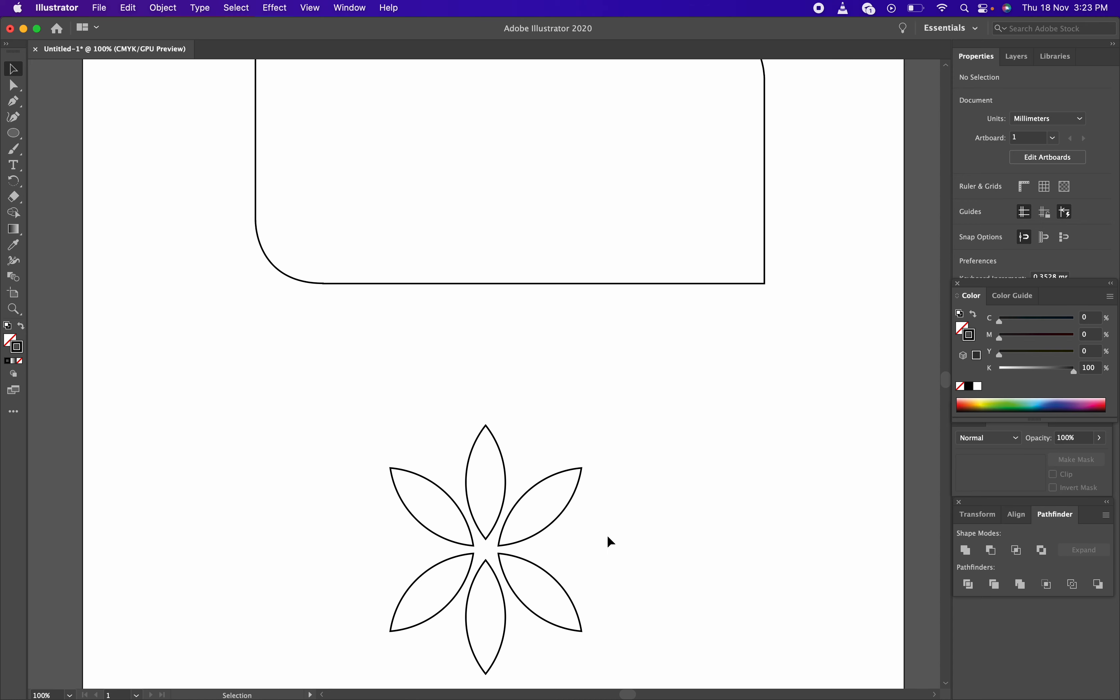
left_click_drag(613, 536, 614, 470)
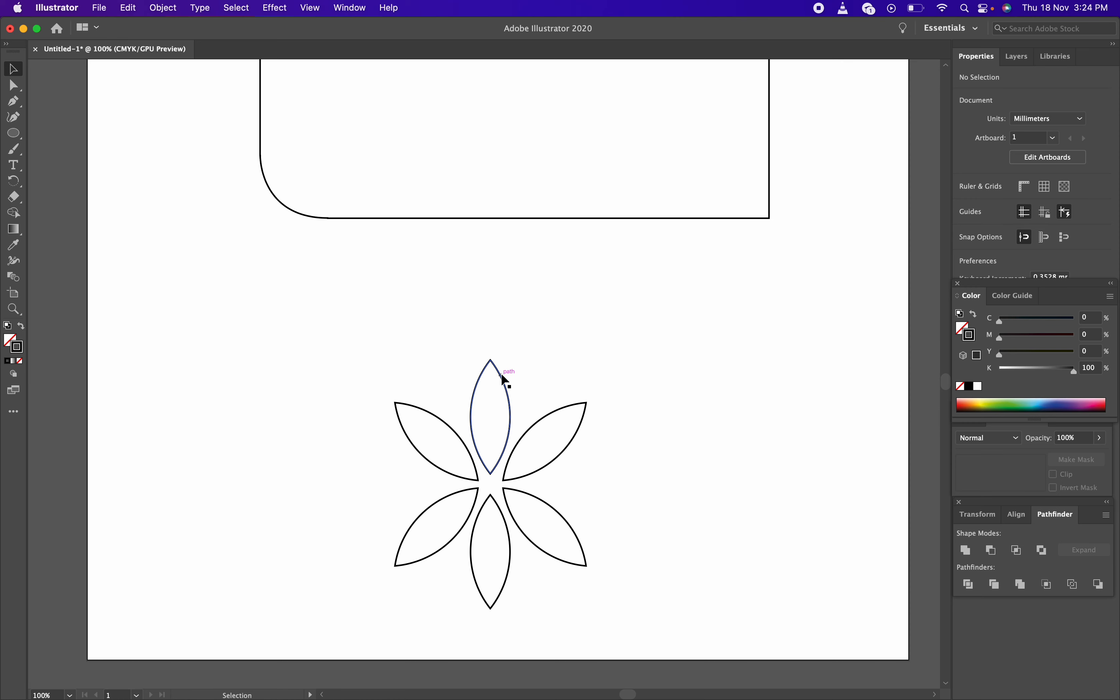
left_click(505, 381)
left_click(551, 406)
left_click_drag(338, 314, 666, 584)
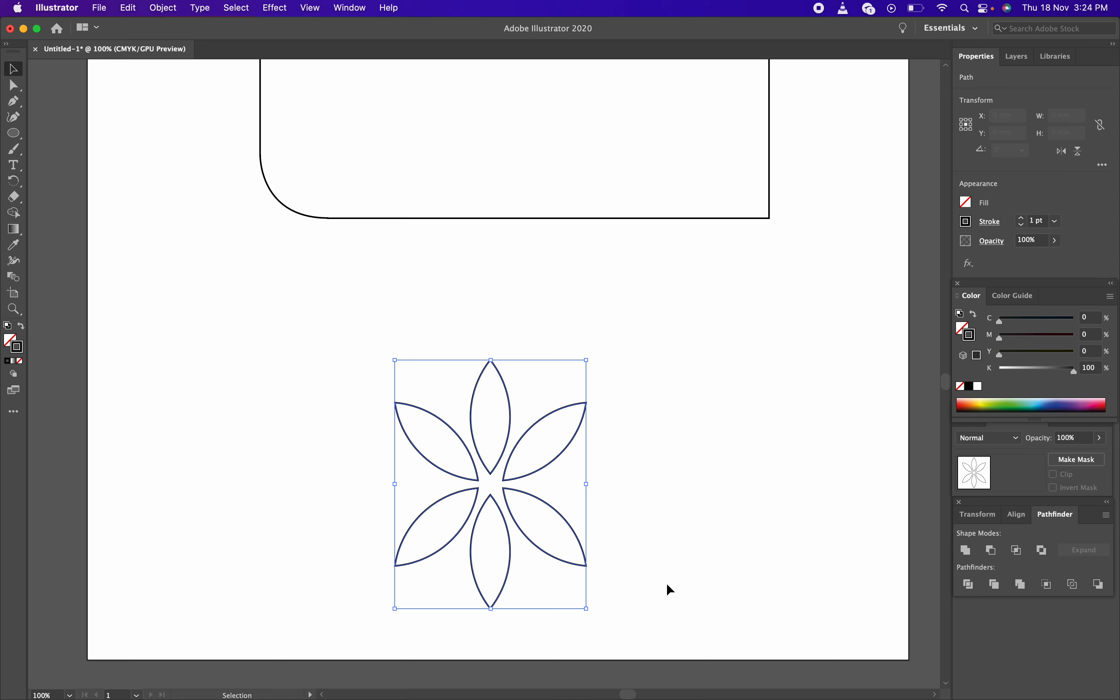
left_click_drag(358, 350, 655, 587)
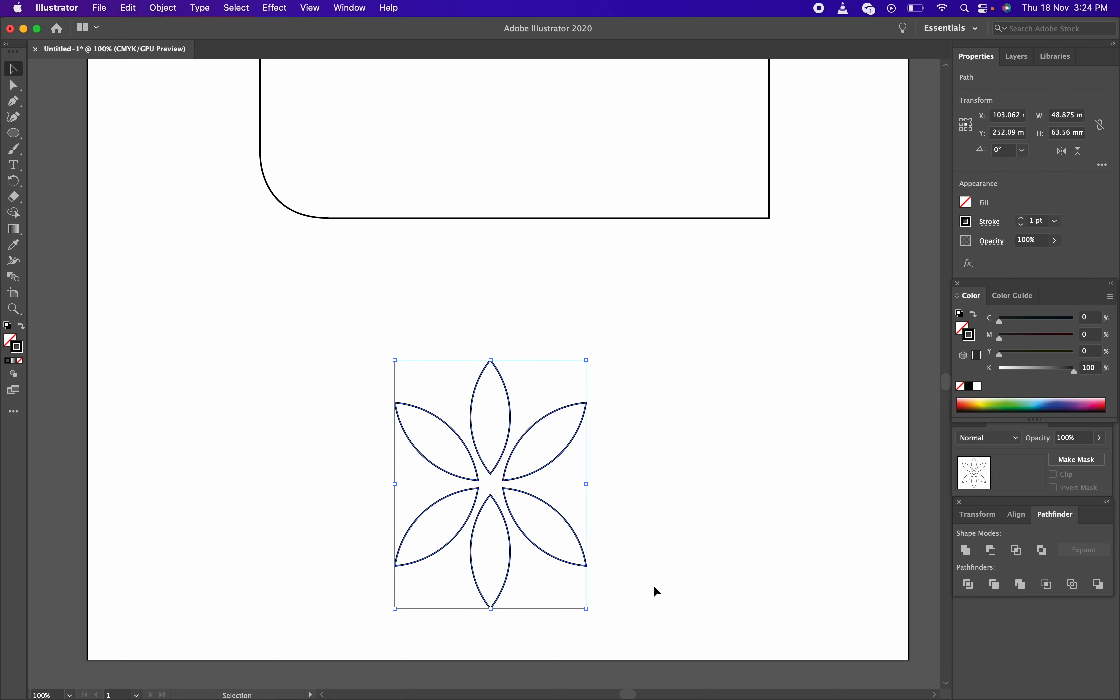
right_click(559, 437)
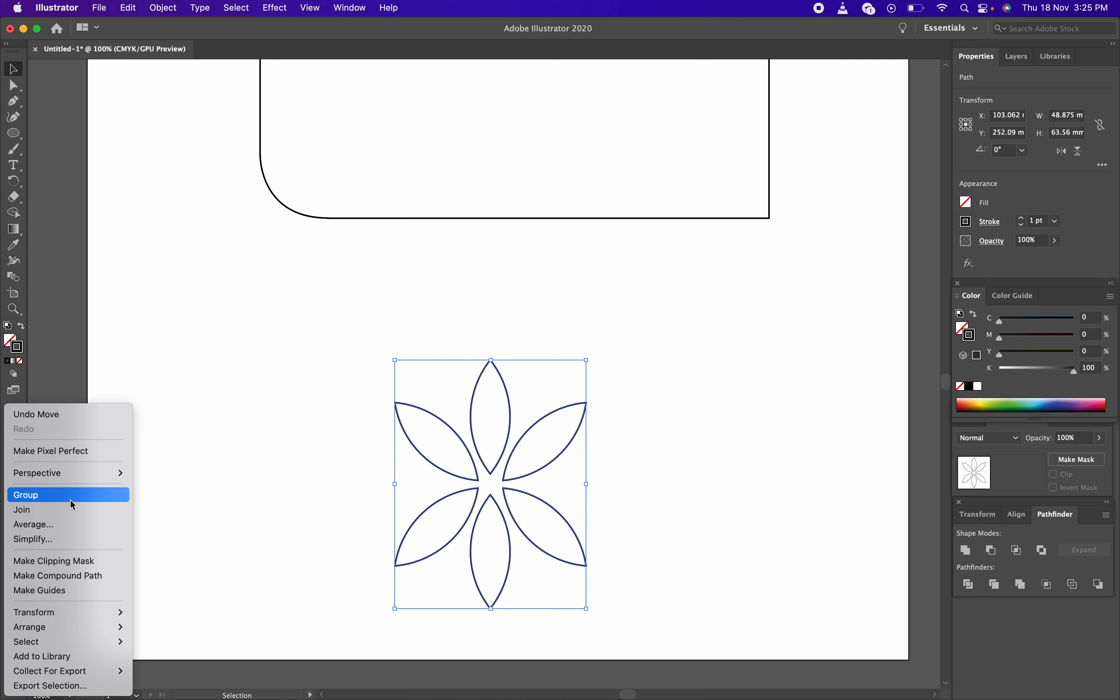
left_click(71, 499)
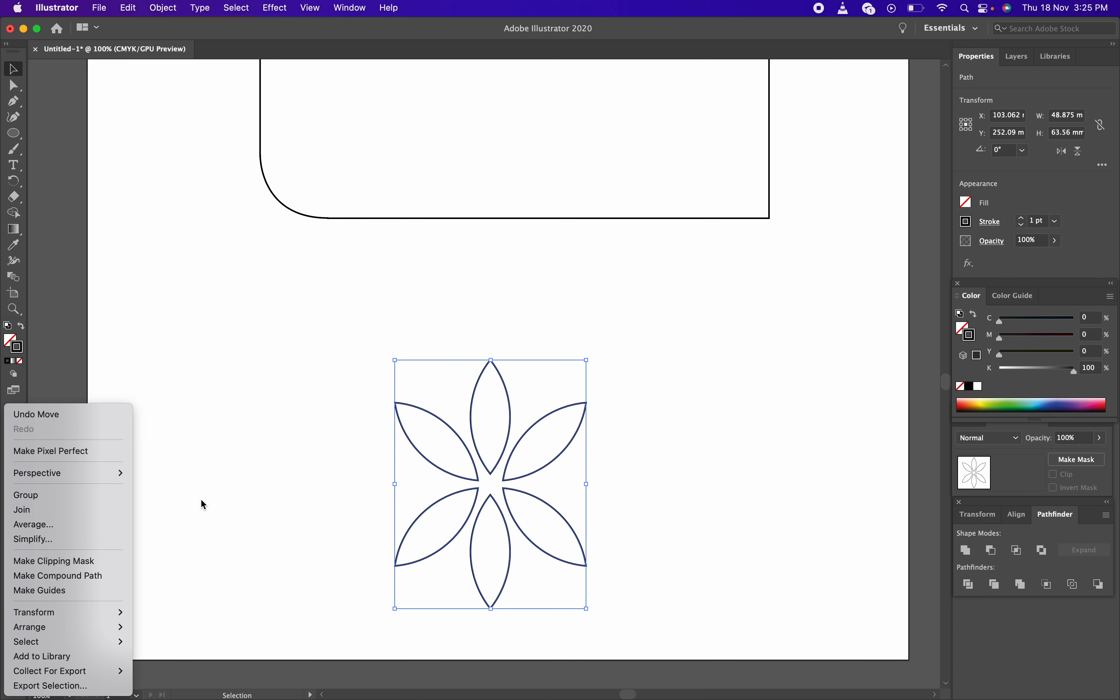
left_click(299, 492)
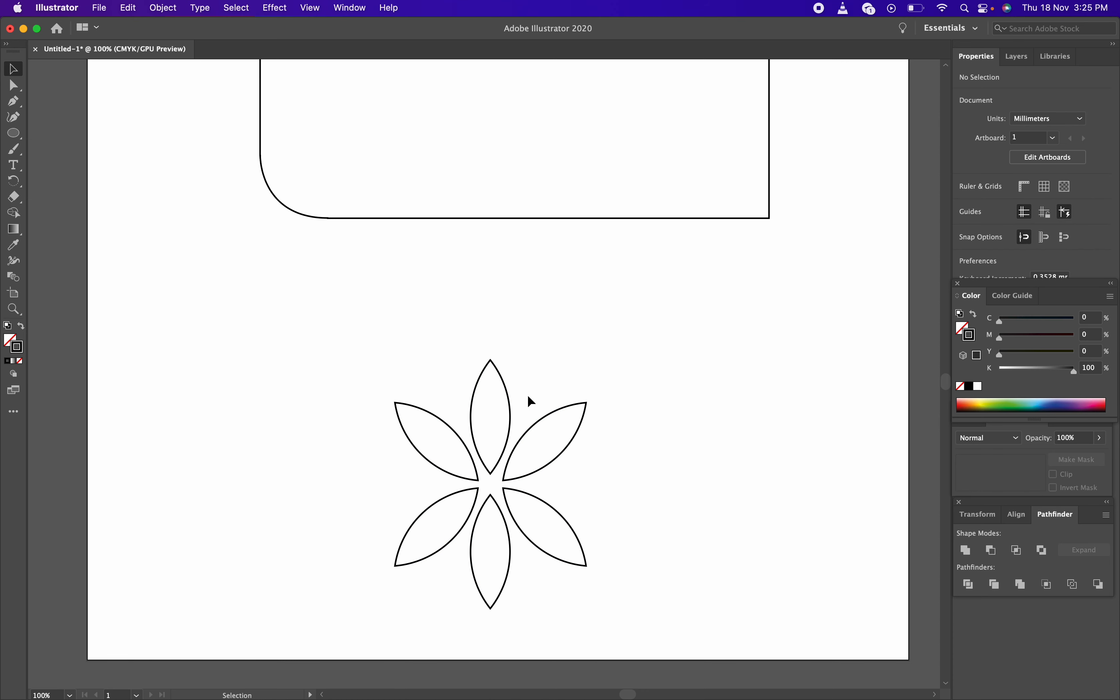
left_click(571, 439)
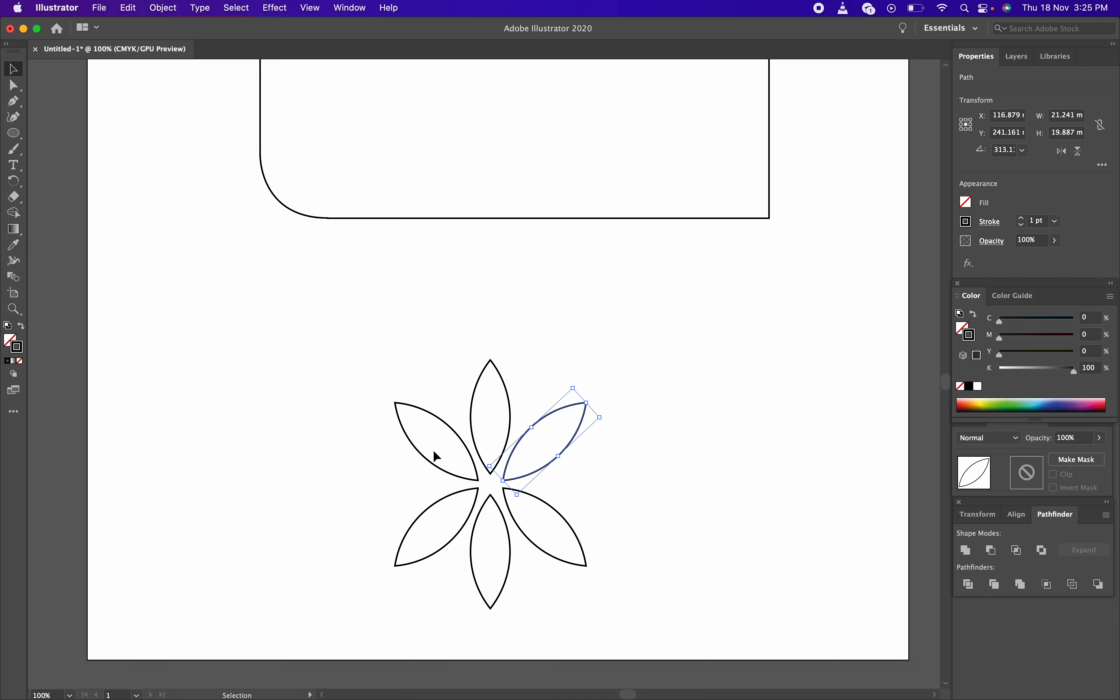
Select the six-petal flower group and shift it up and to the right
left_click_drag(320, 308, 655, 592)
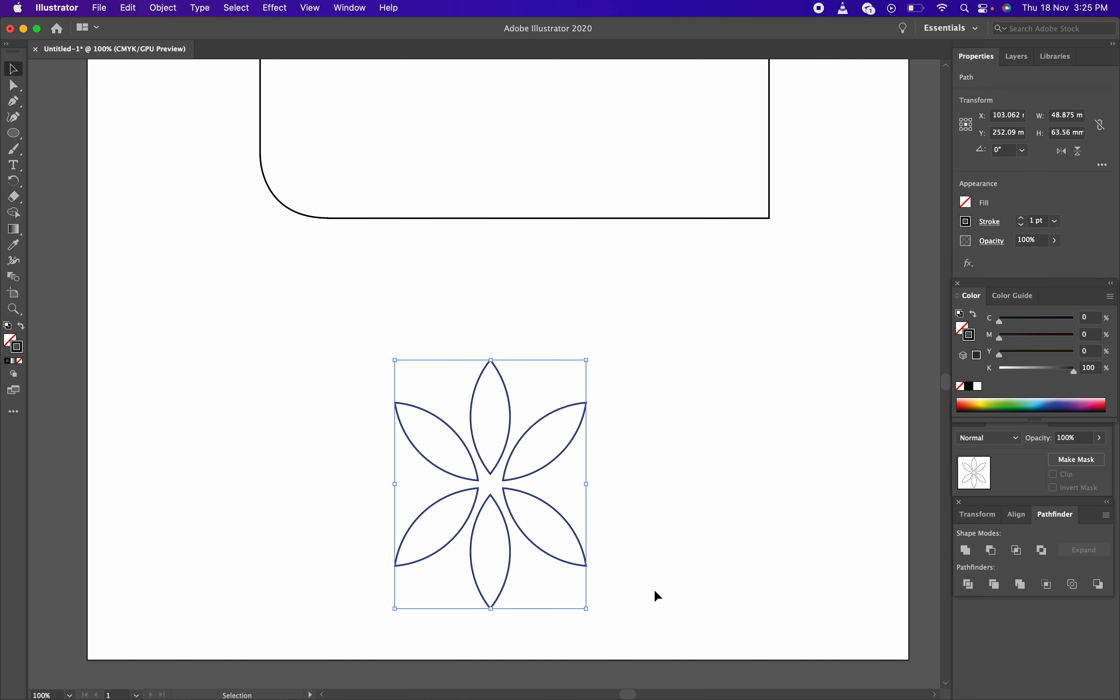
left_click(660, 584)
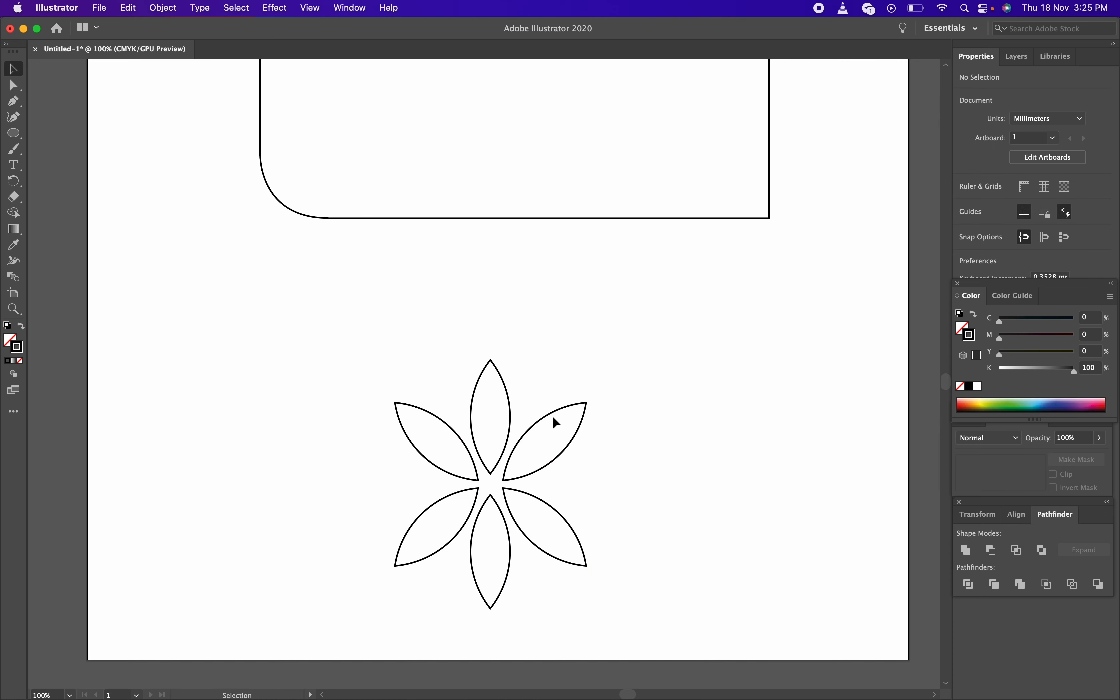
left_click(424, 554)
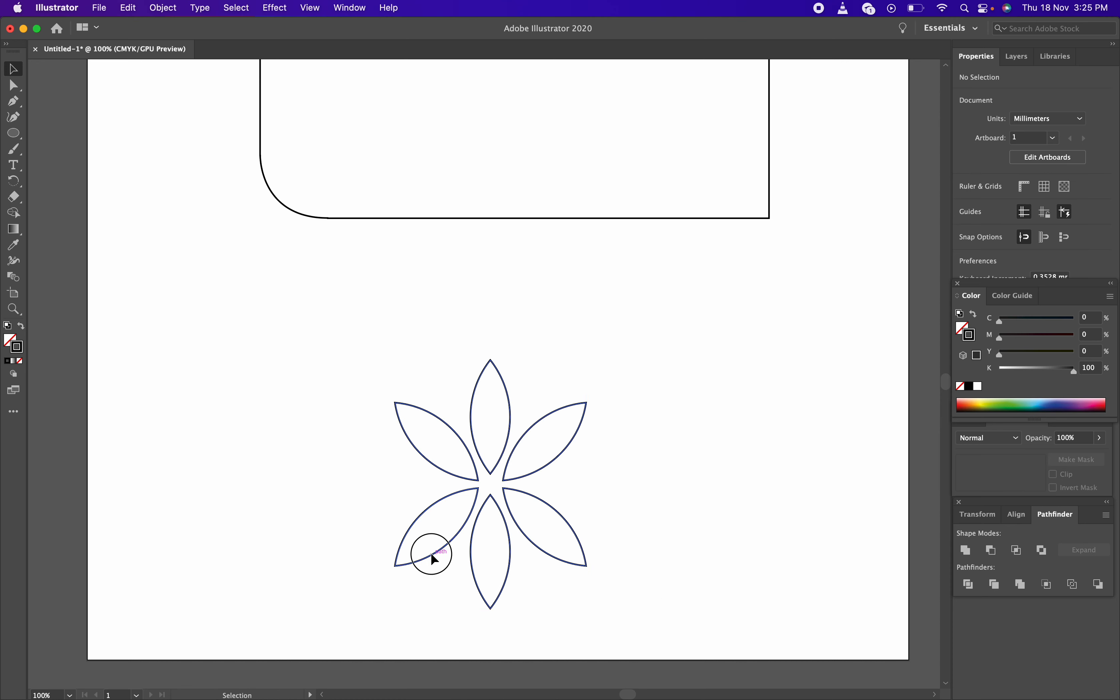
left_click(627, 477)
left_click(559, 452)
left_click_drag(553, 458, 601, 430)
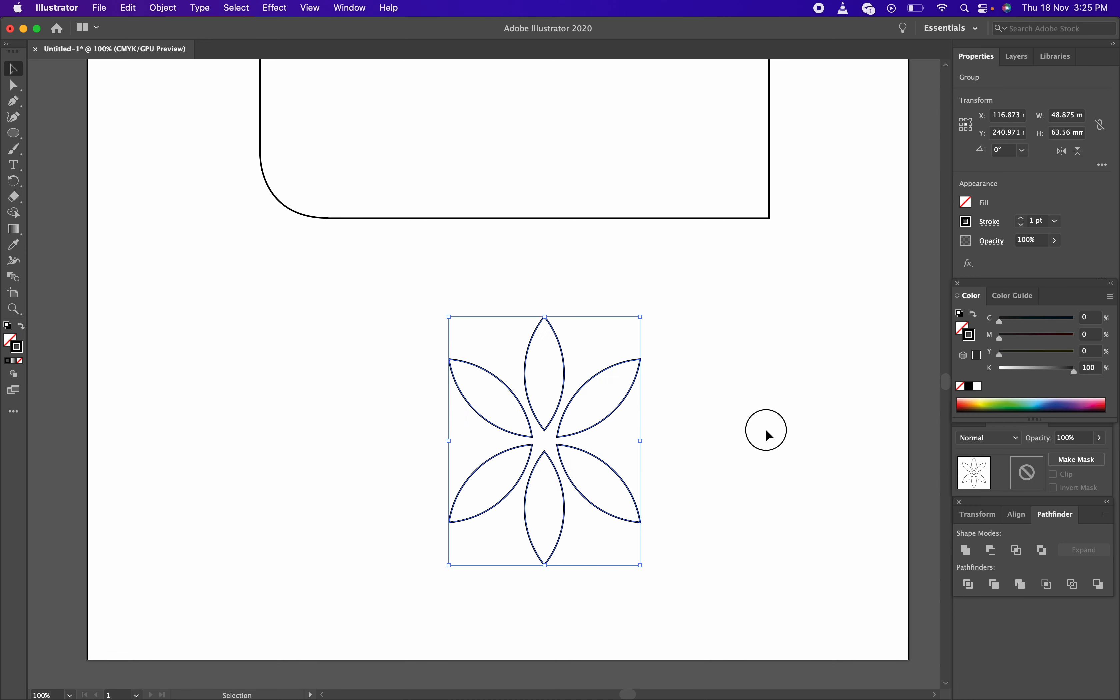
left_click(765, 429)
Pan up to the card and drag the flower group onto the rounded rectangle
key("space")
left_click_drag(720, 378, 613, 527)
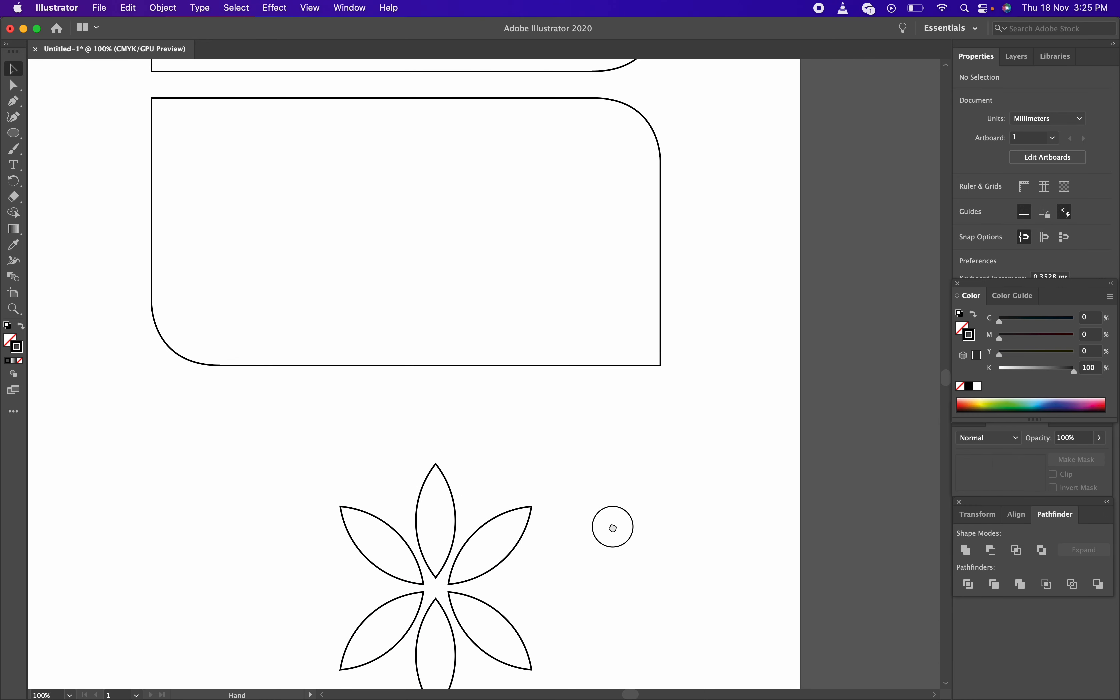
left_click(454, 521)
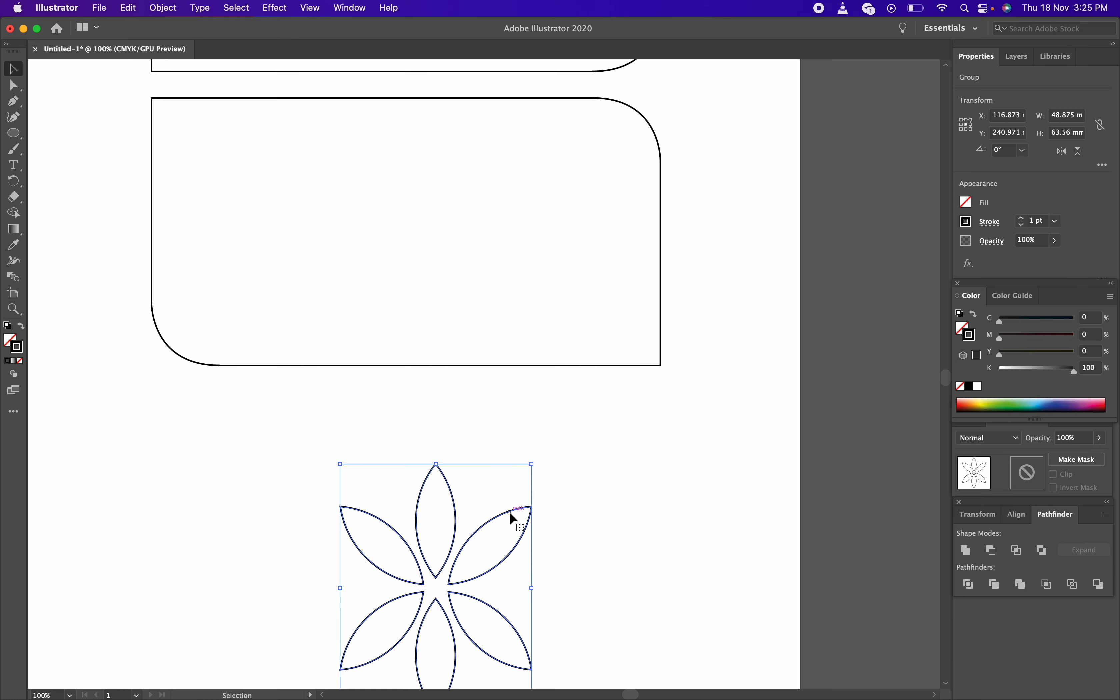
left_click_drag(510, 513, 584, 330)
key("space")
key("space")
key("space")
Drag the flower into the upper rounded card and push the lower rectangle further down
left_click_drag(645, 435, 659, 231)
left_click_drag(526, 385, 527, 552)
left_click(657, 432)
key("space")
left_click_drag(662, 372, 627, 492)
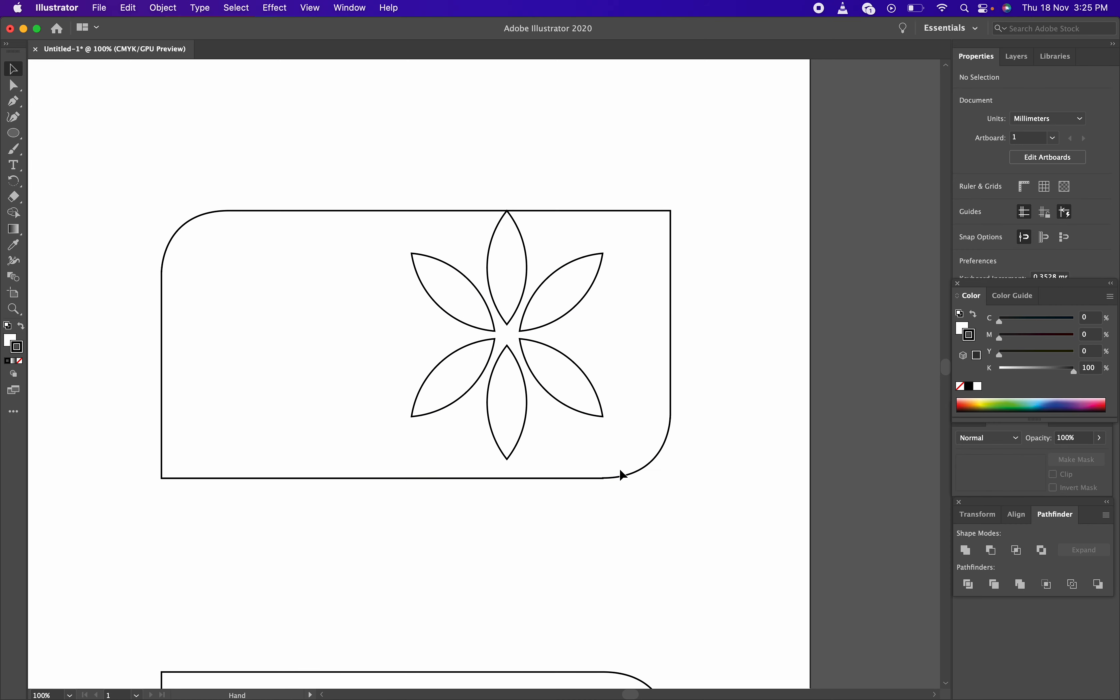
Nudge the flower lower in the card and shrink it to about 26.5 × 34.5 mm
left_click(525, 254)
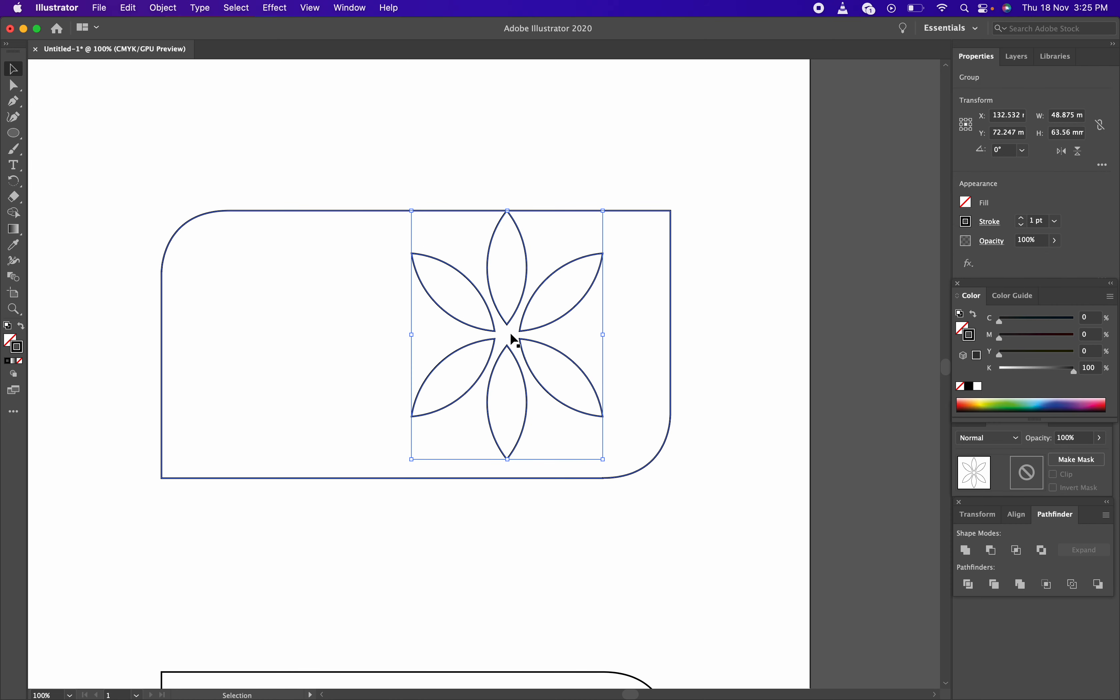
left_click_drag(516, 319, 513, 334)
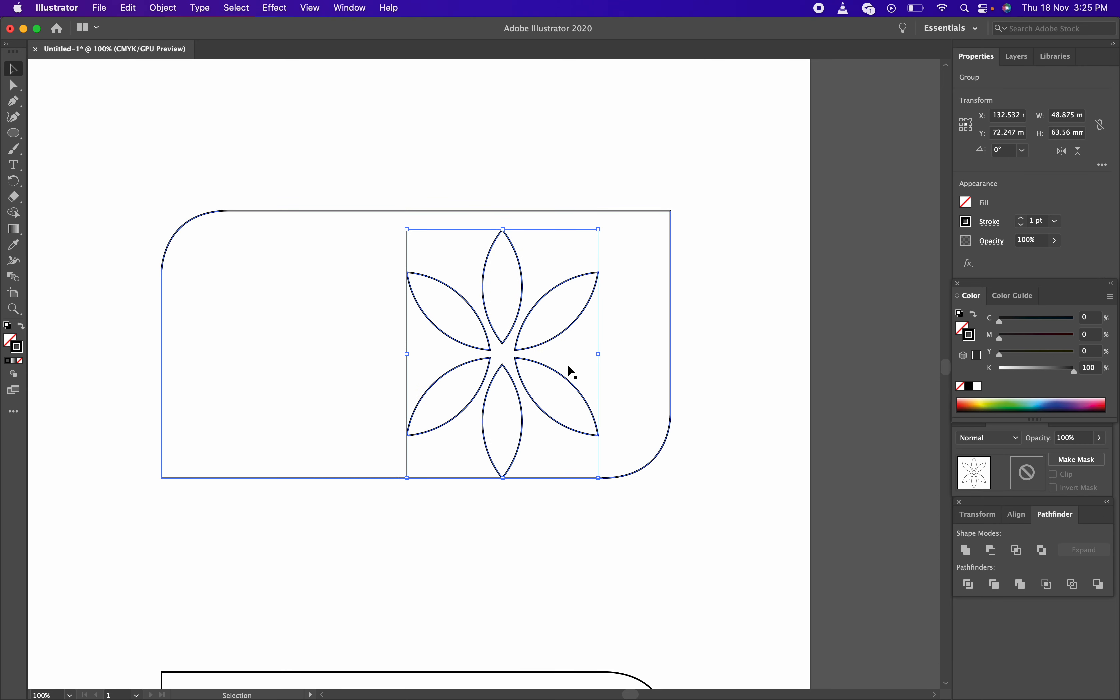
left_click(686, 452)
left_click(522, 319)
left_click_drag(597, 477, 555, 422)
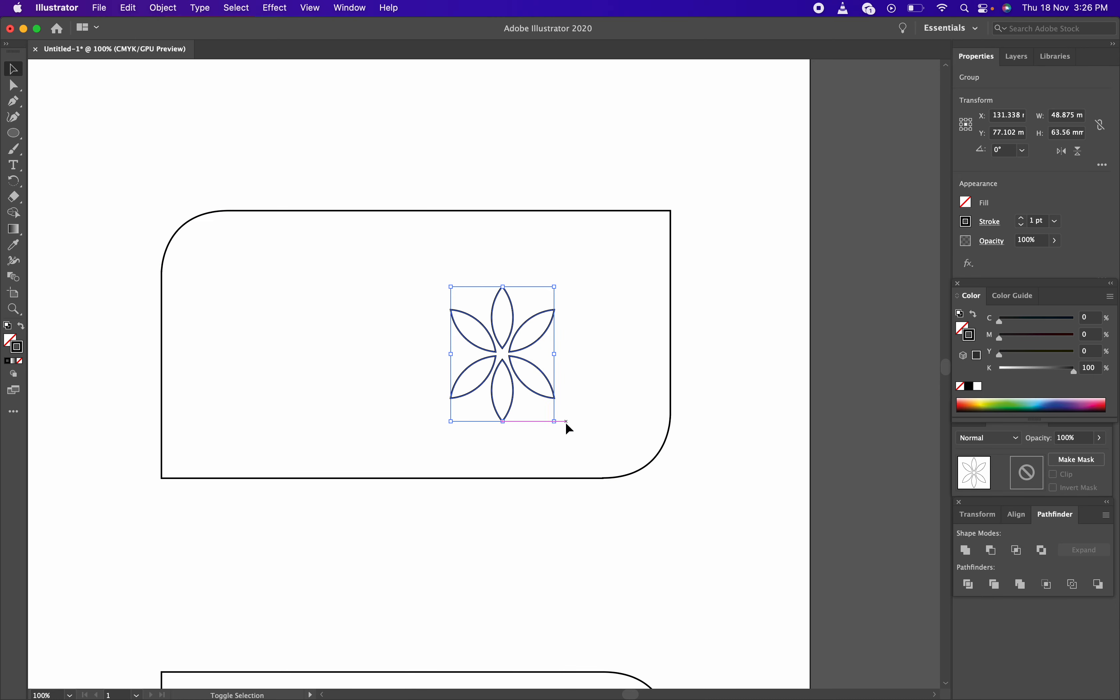
left_click(624, 274)
Move the flower to the card's upper right and Alt-drag two copies below, scaled to 13.053 × 16.975 mm
left_click_drag(512, 333, 604, 263)
left_click(709, 293)
key("super+c")
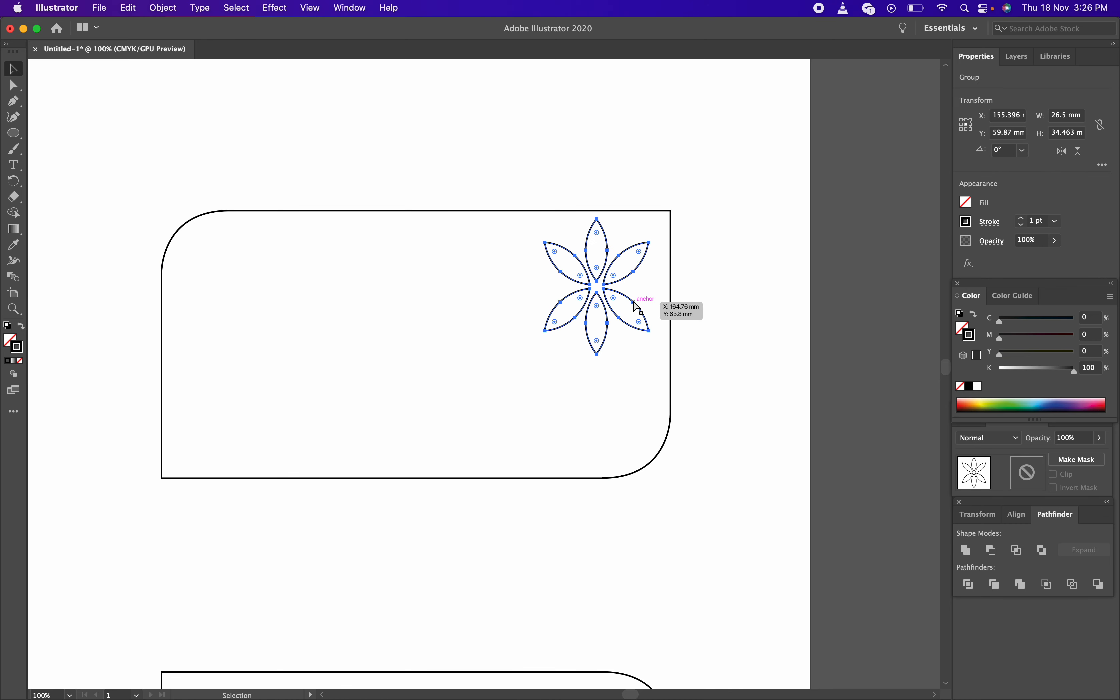
left_click_drag(612, 286, 503, 327)
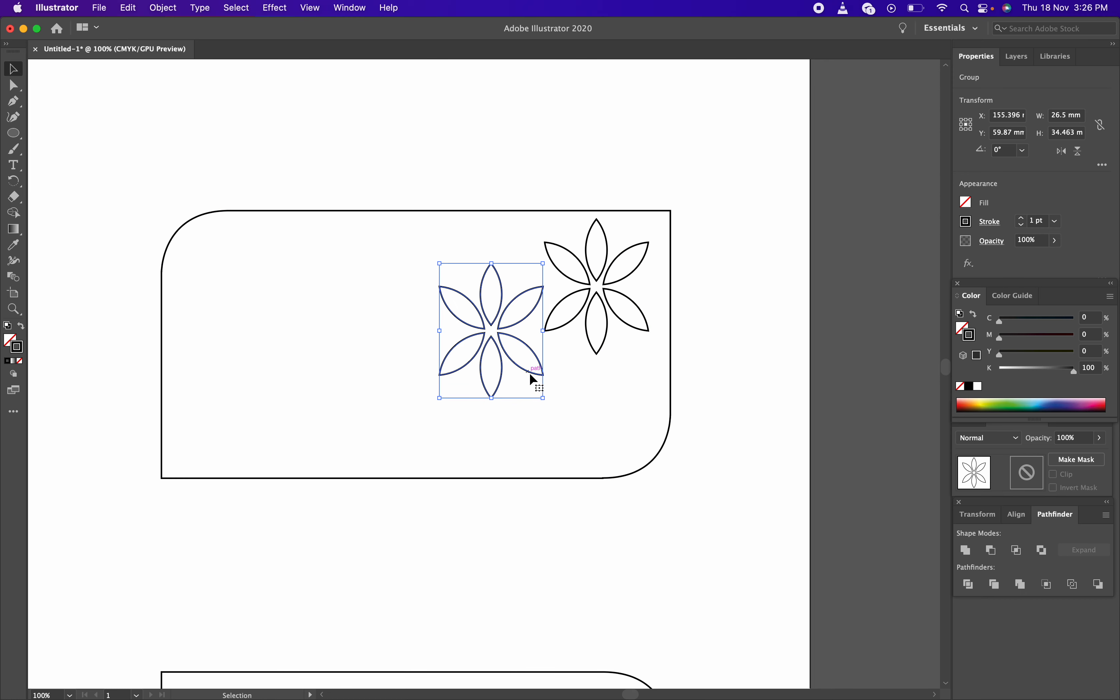
left_click_drag(543, 396, 616, 410)
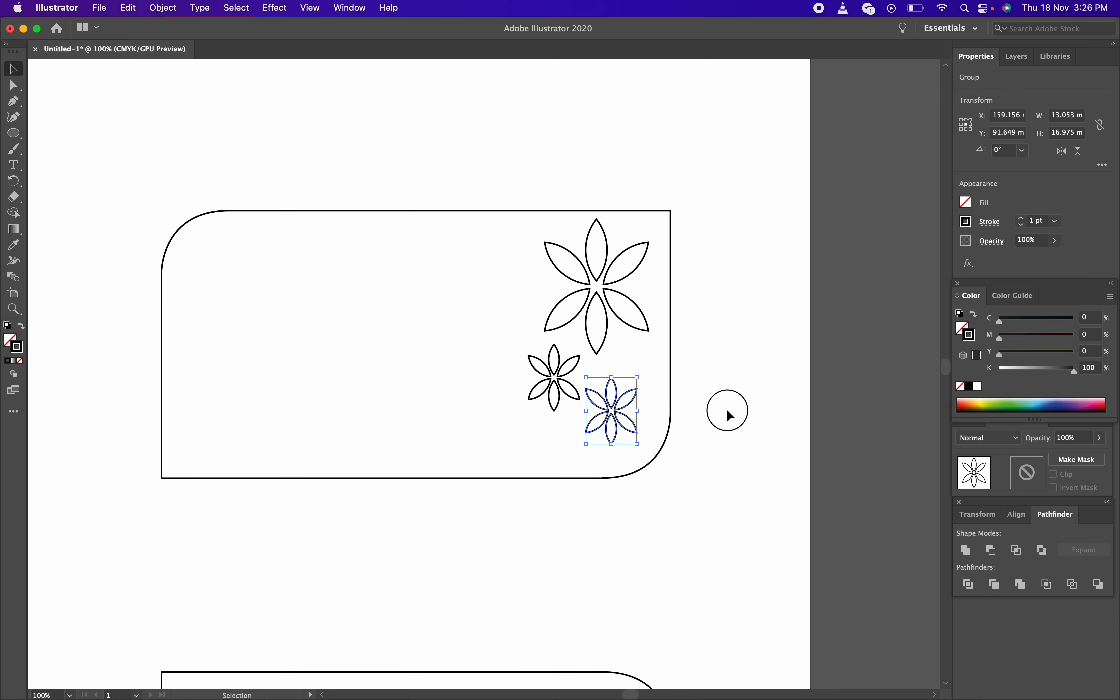
left_click(726, 408)
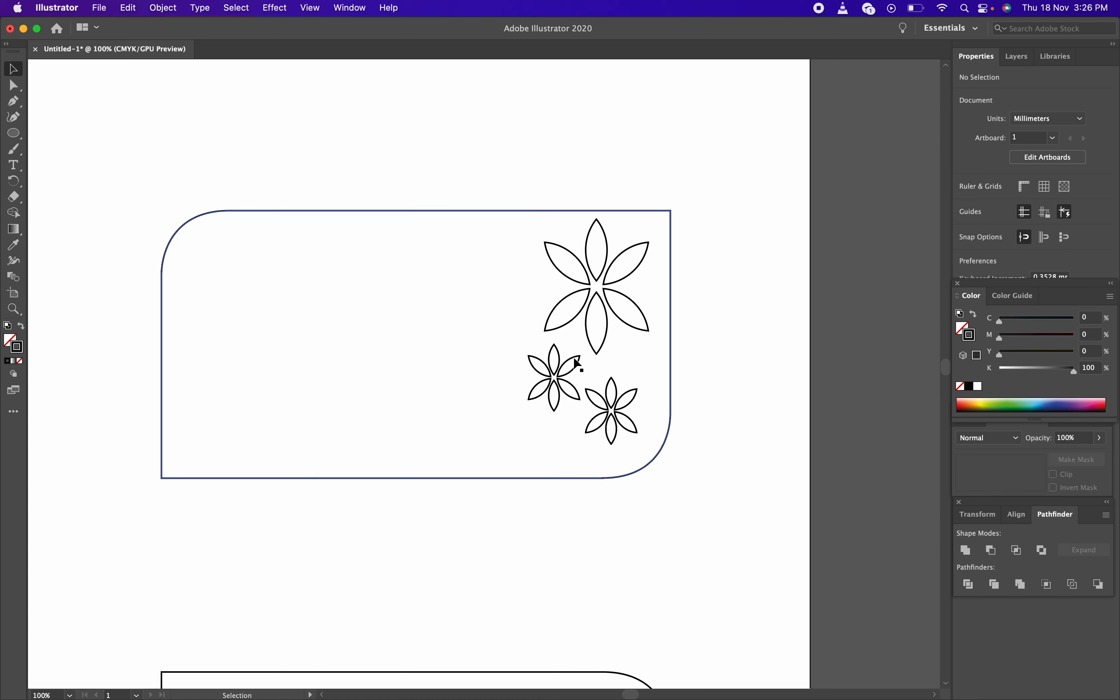
Lower the large flower slightly and move the small left copy down, undoing an accidental card shift
left_click(595, 343)
left_click_drag(597, 348, 598, 358)
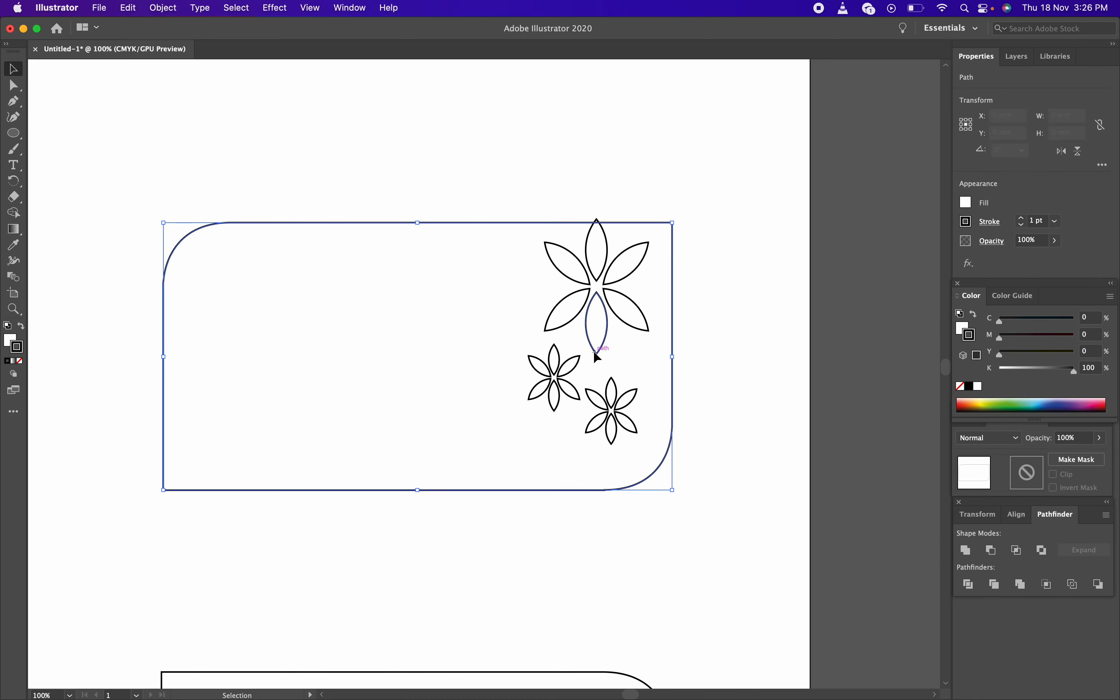
key("super+z")
left_click_drag(607, 260, 608, 274)
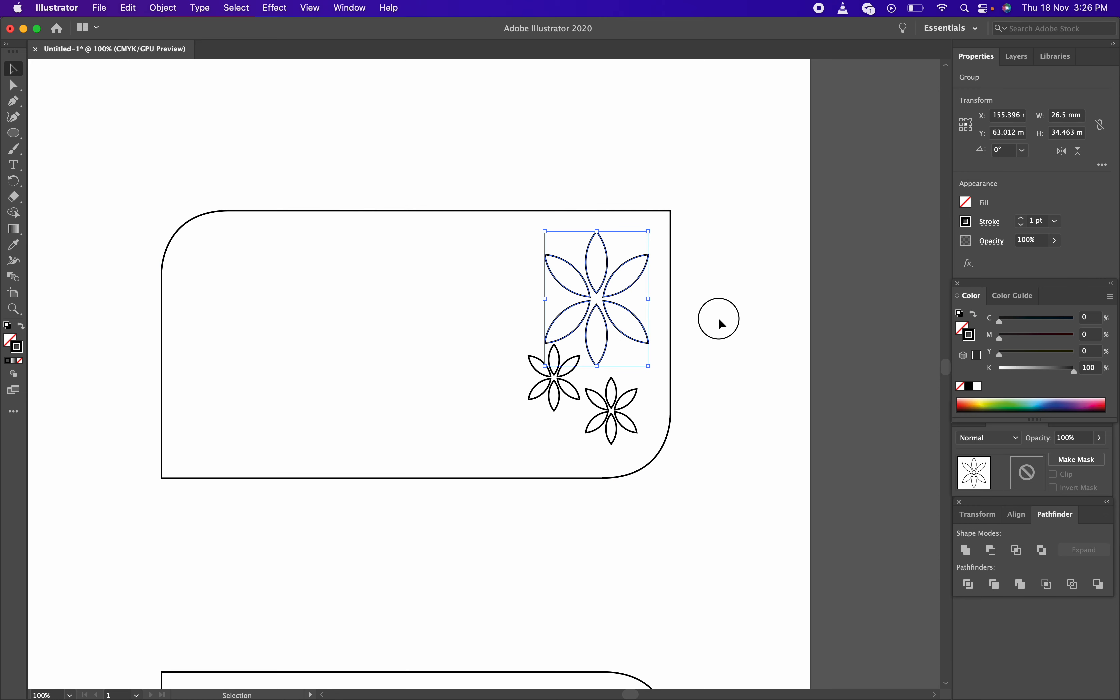
left_click(718, 316)
left_click_drag(571, 387, 621, 417)
left_click(734, 398)
left_click(733, 409)
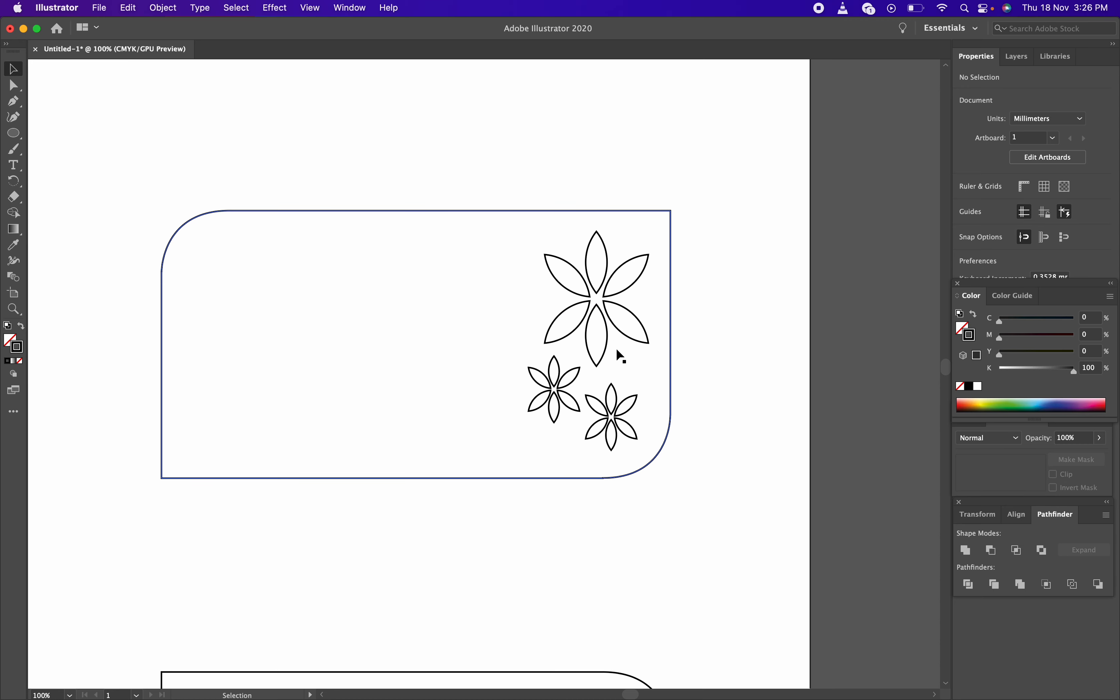
Delete both small flower copies, then select the rounded card
left_click(564, 392)
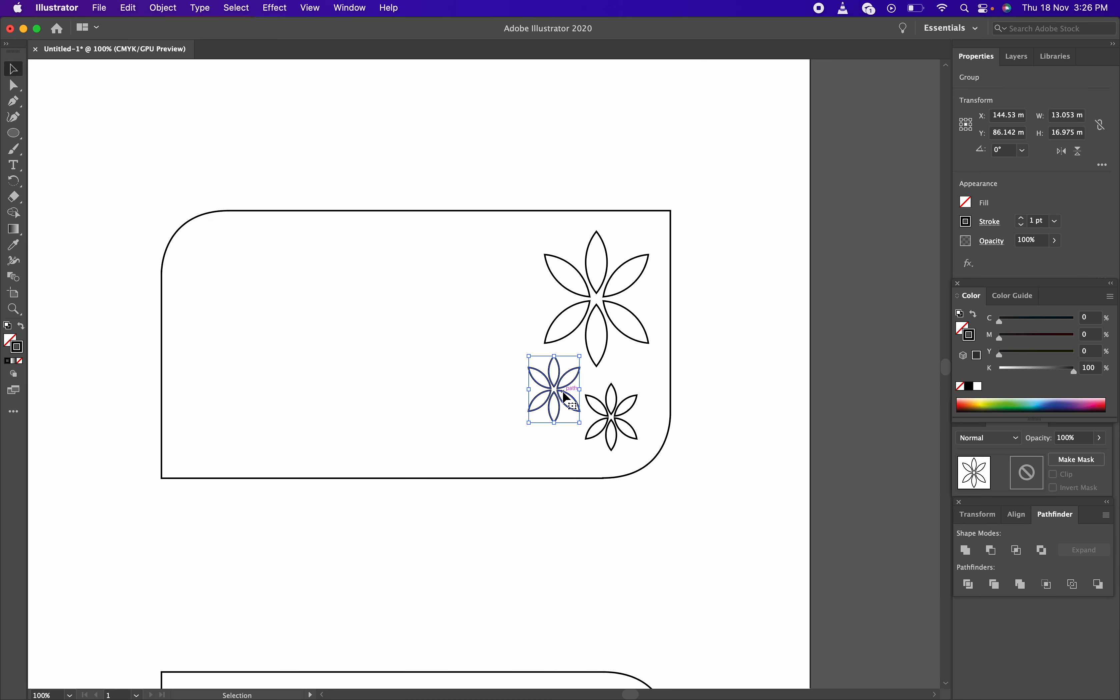
key("Delete")
left_click(612, 417)
key("Delete")
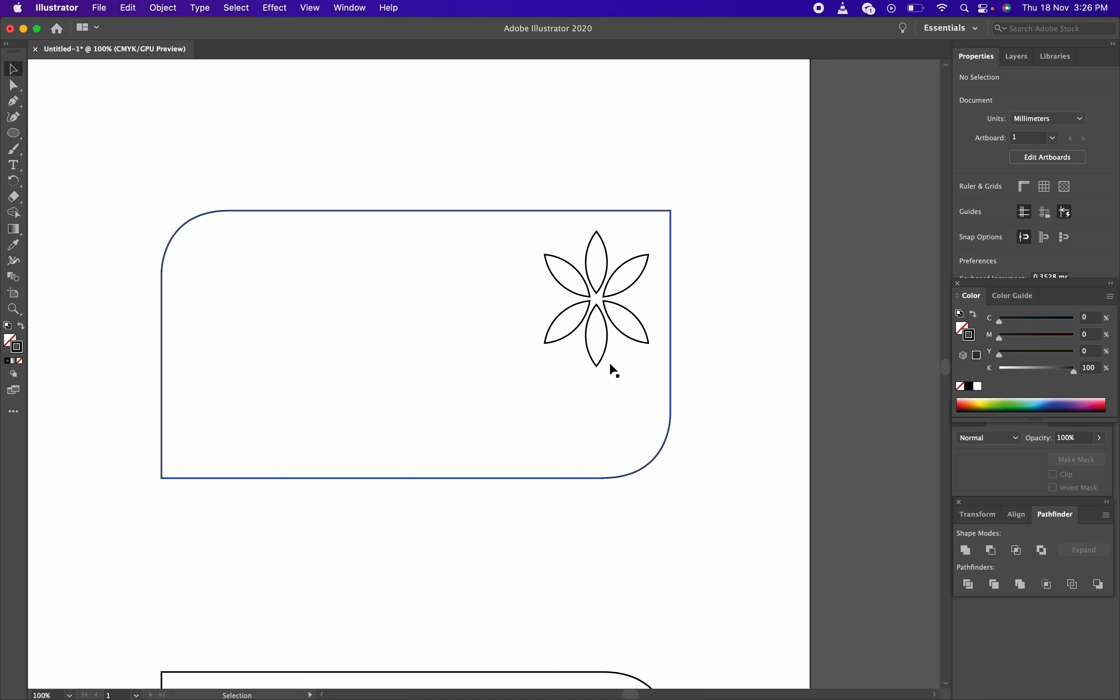
left_click(595, 364)
Zoom out, then enlarge the flower to 71.638 × 93.162 mm so it straddles the card's right edge
key("z")
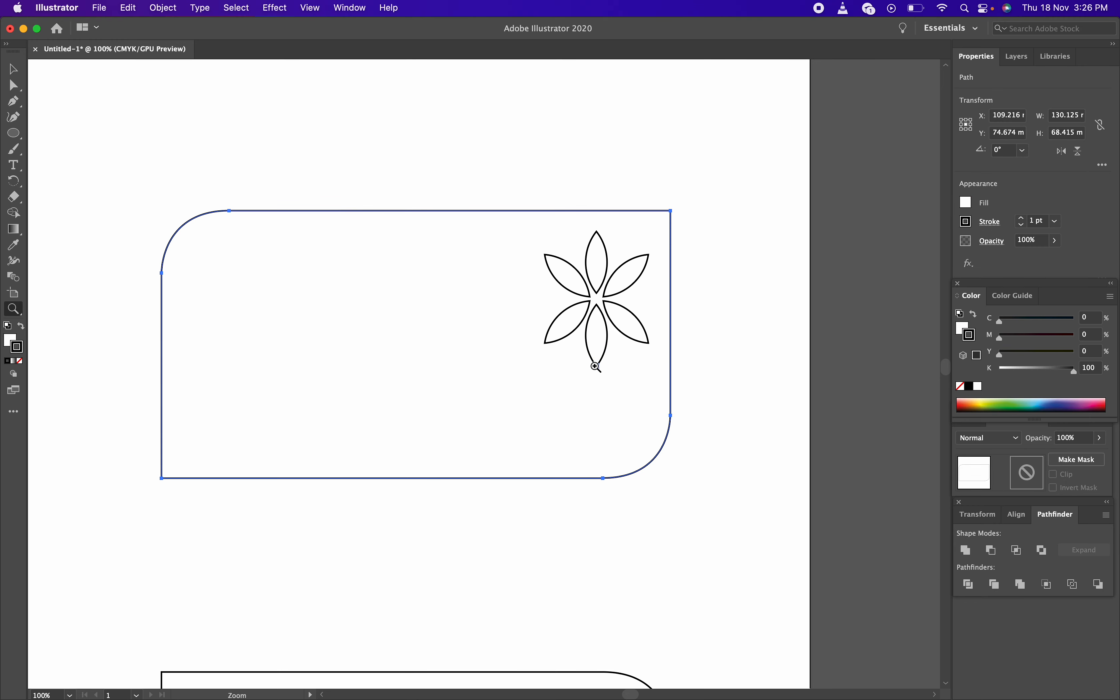
left_click(588, 359, "alt")
left_click_drag(531, 362, 571, 411)
key("v")
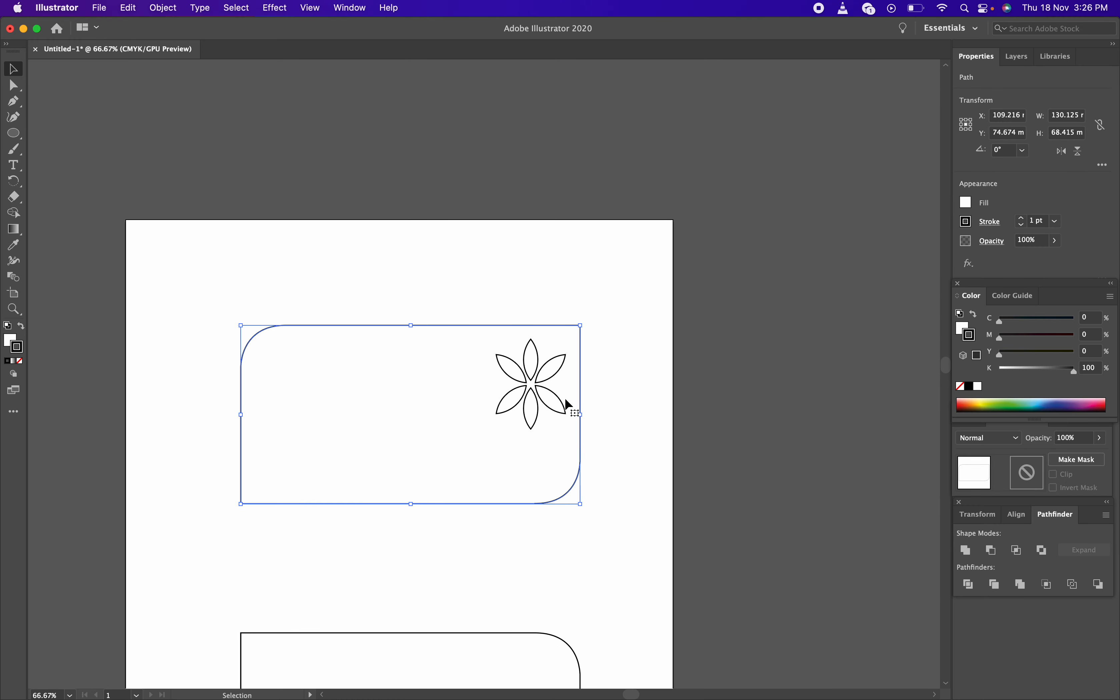
left_click(555, 272)
left_click(554, 359)
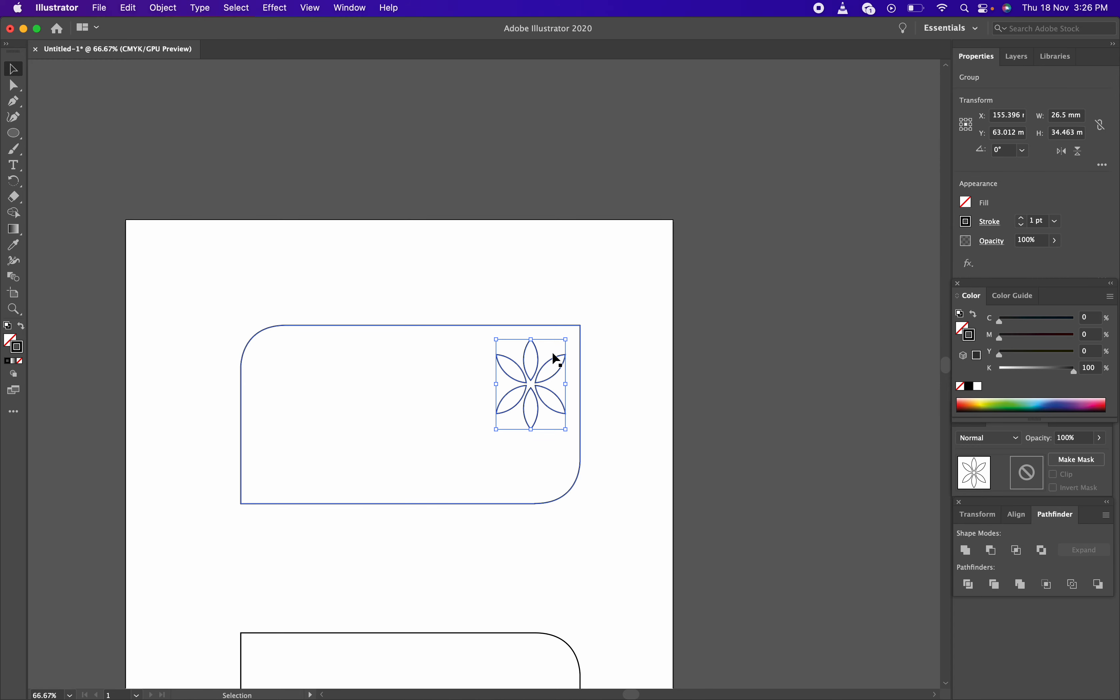
left_click_drag(566, 342, 738, 264)
left_click_drag(595, 313, 640, 307)
left_click(733, 362)
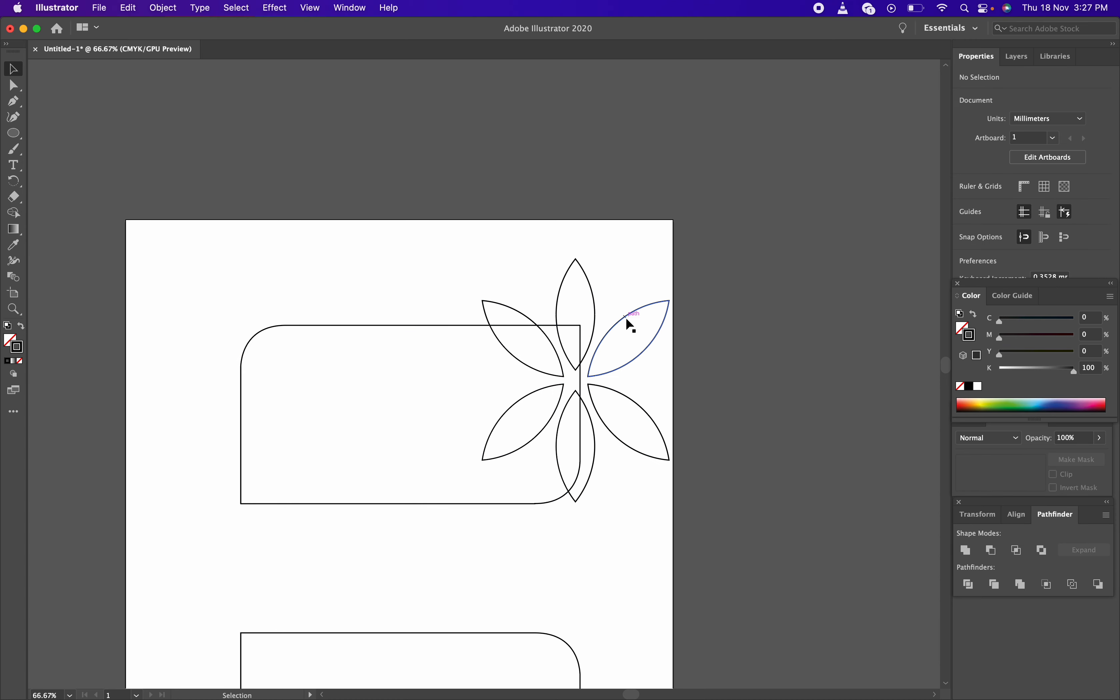
left_click_drag(625, 320, 610, 333)
left_click(707, 359)
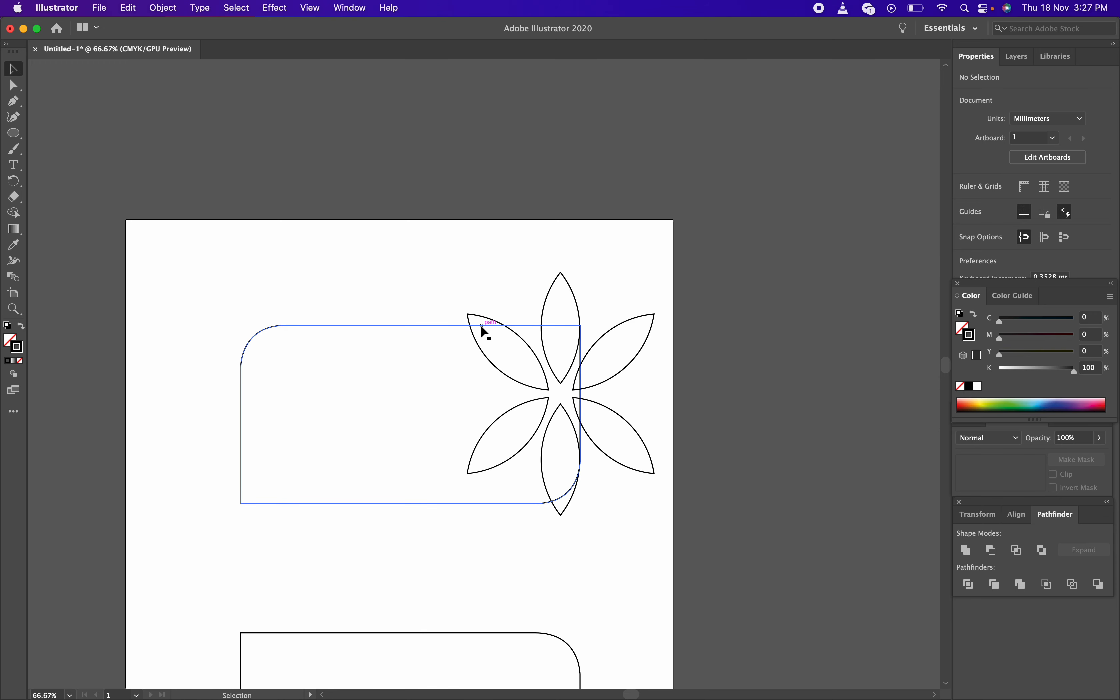
left_click_drag(337, 284, 389, 366)
left_click_drag(354, 264, 644, 519)
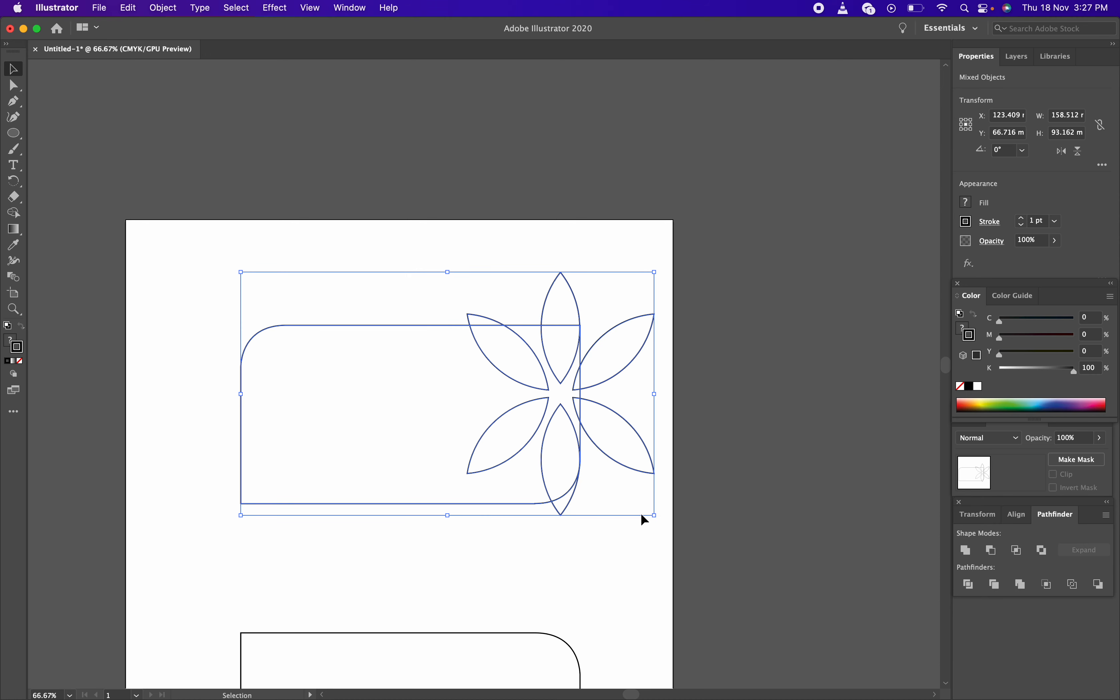
left_click(1020, 552)
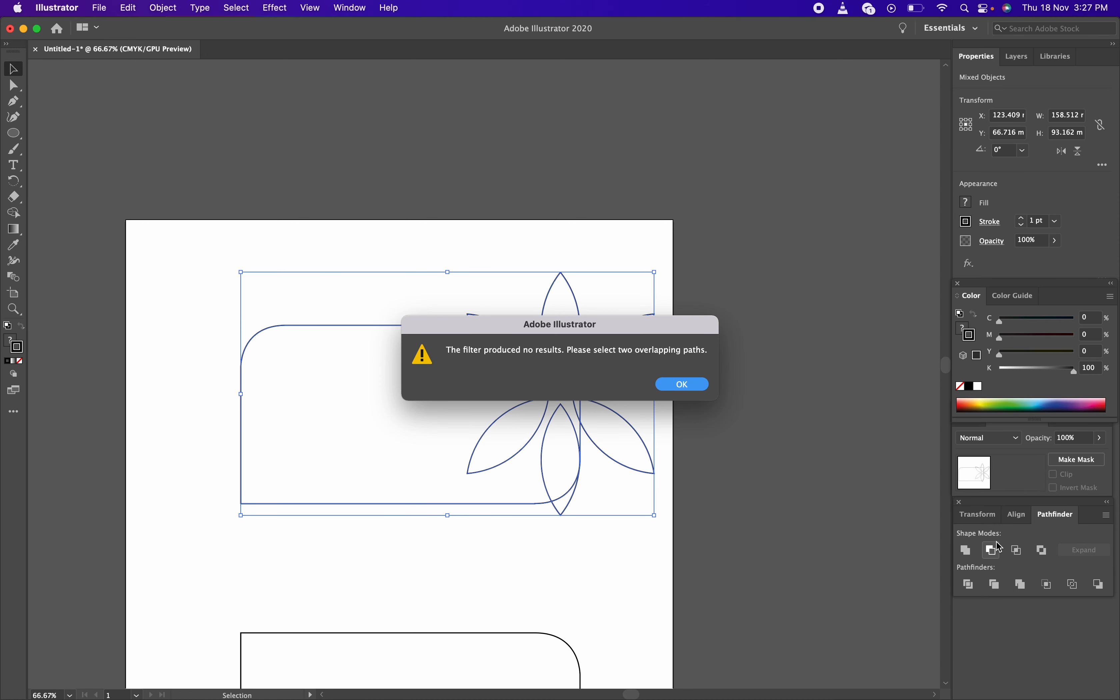
left_click(697, 383)
left_click(526, 251)
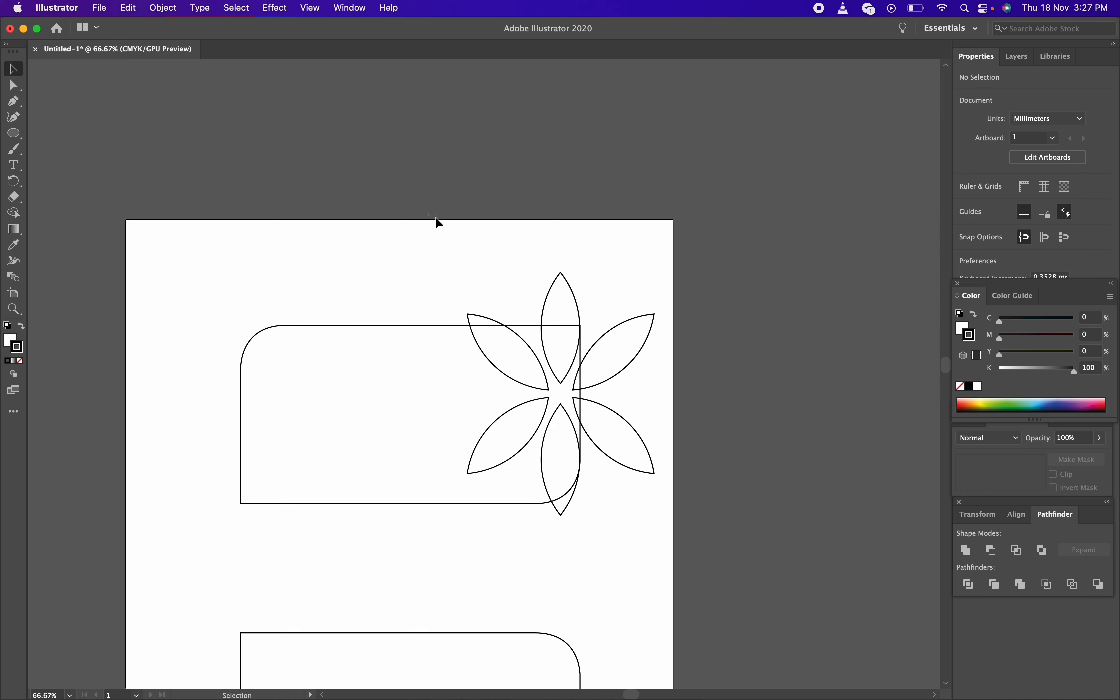
left_click(568, 285)
left_click(412, 326)
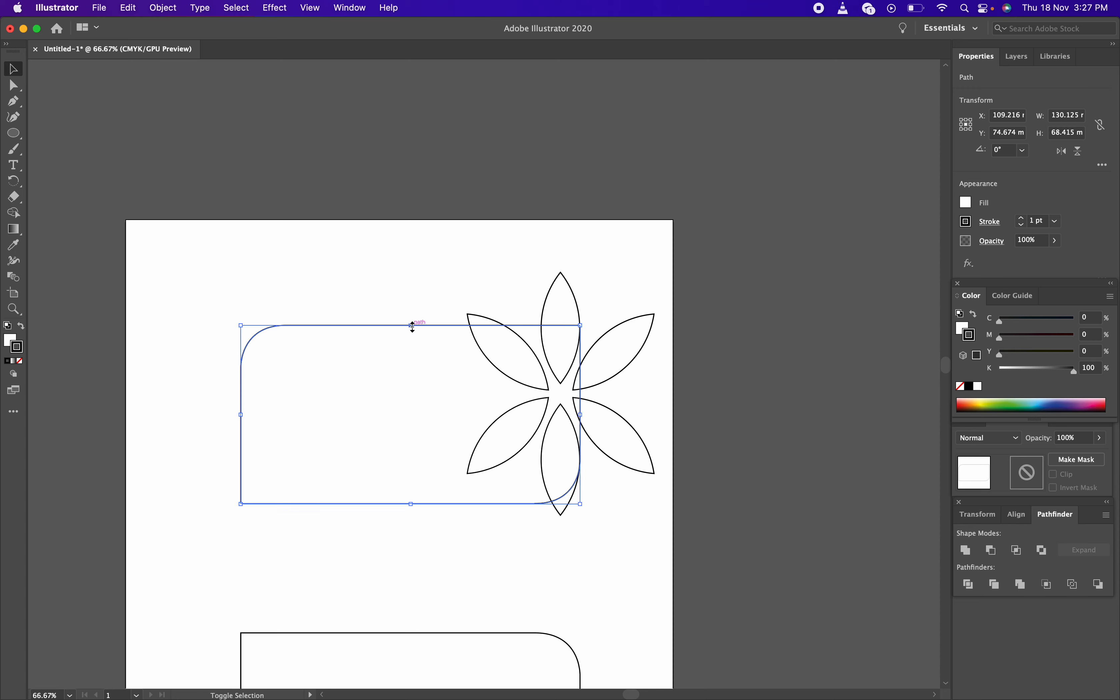
left_click_drag(405, 232, 833, 570)
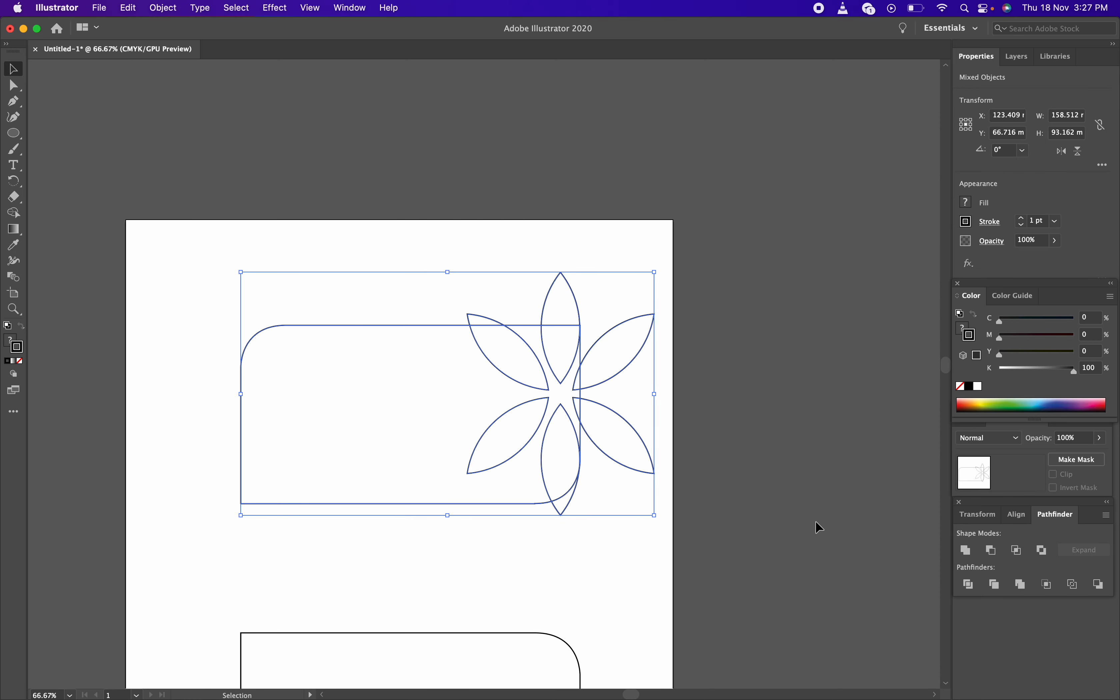
left_click(1013, 553)
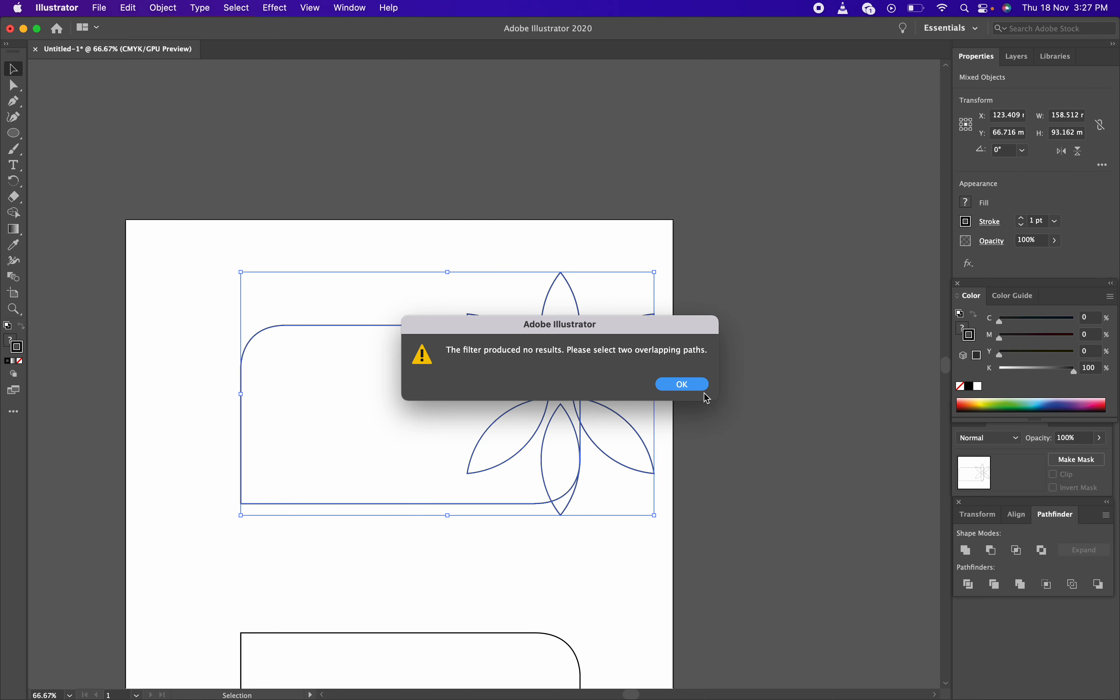
left_click(682, 384)
left_click(492, 248)
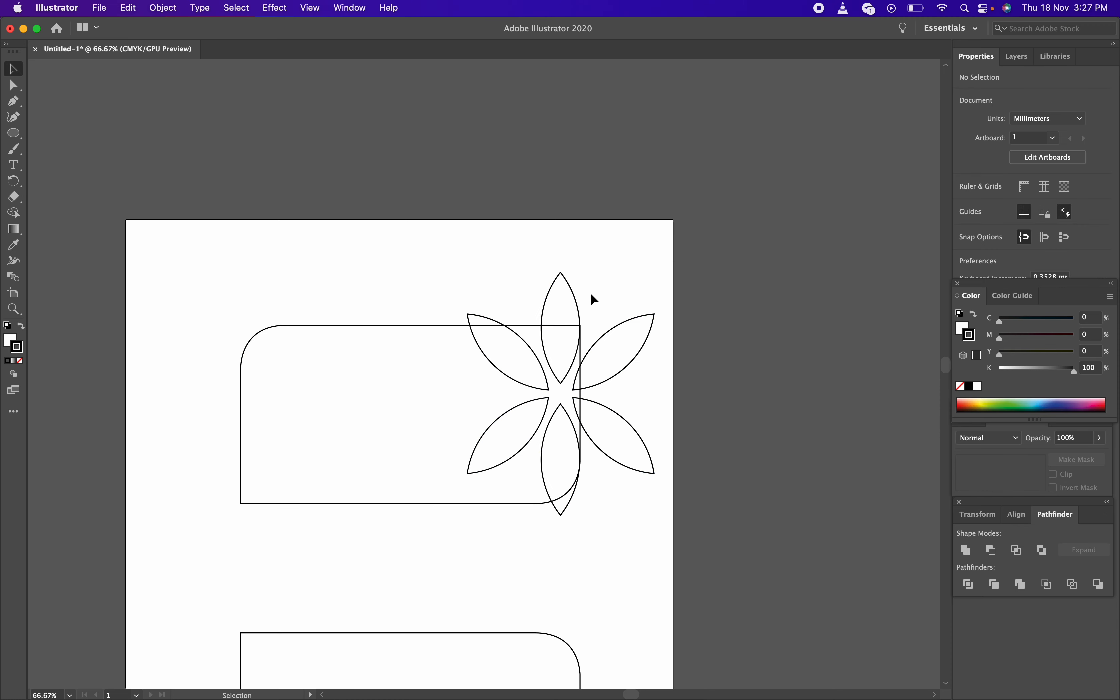
left_click(573, 290)
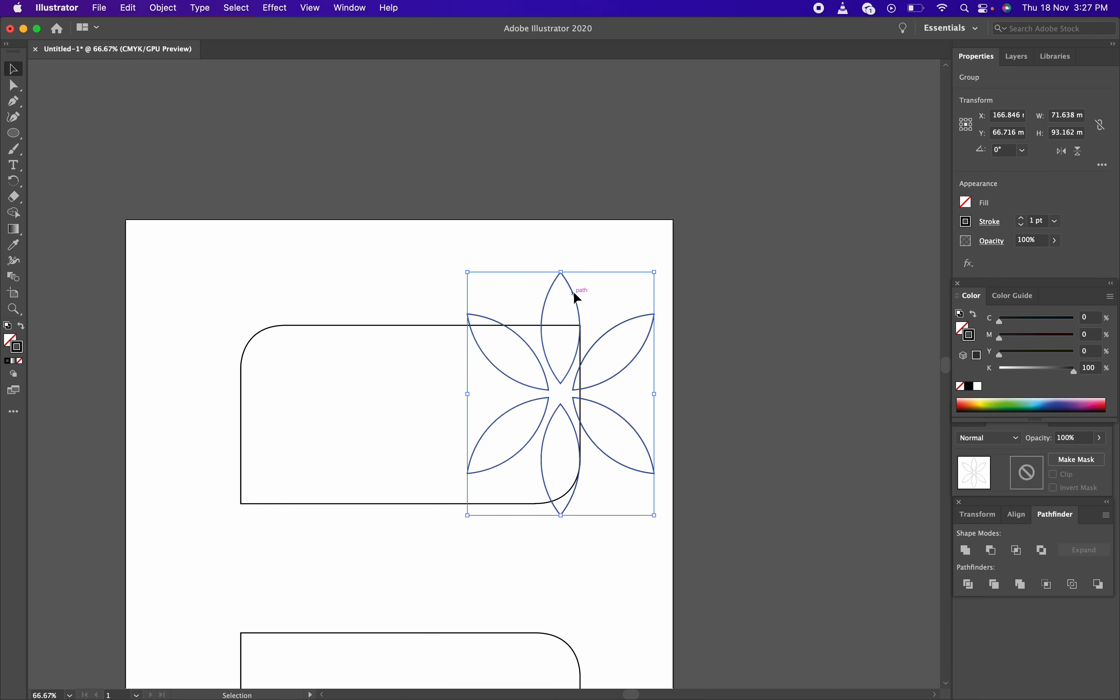
Nudge the flower slightly right over the card's edge and select both card and flower
left_click_drag(573, 290, 588, 292)
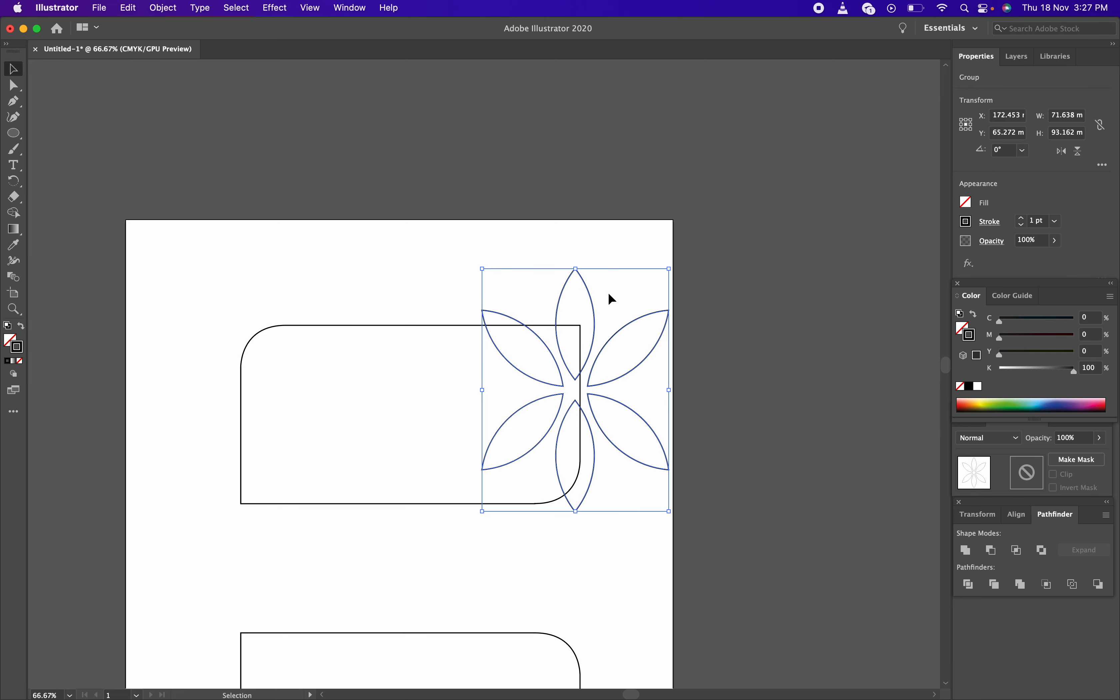
left_click(598, 245)
left_click_drag(484, 252, 759, 589)
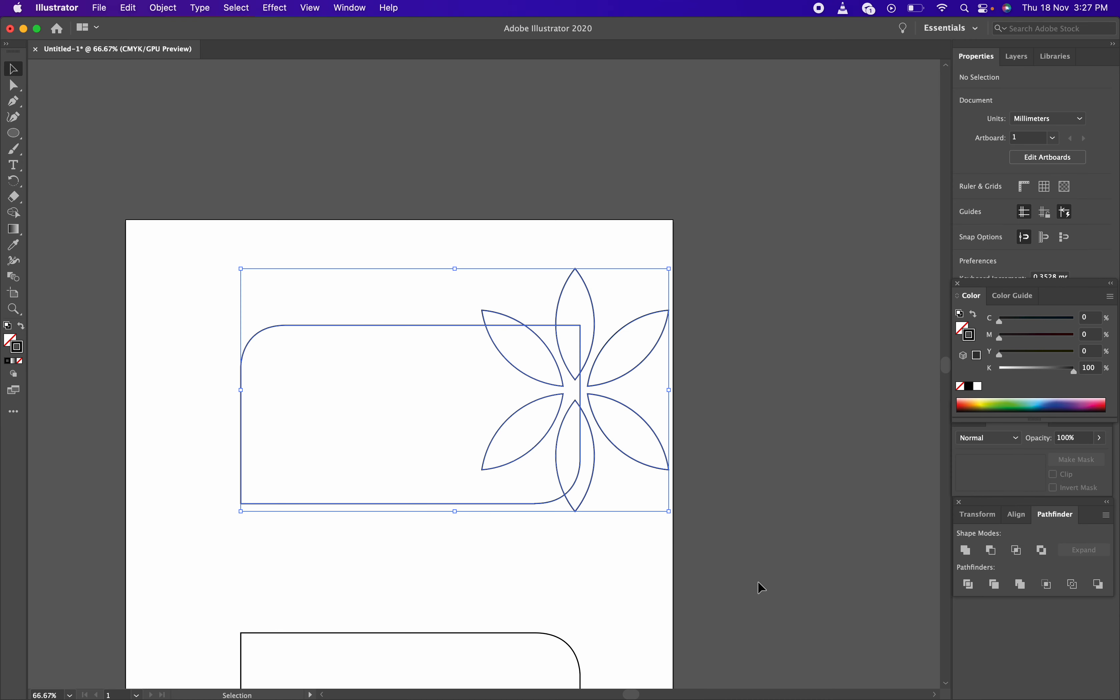
Try Pathfinder Intersect and Minus Front on them, then undo the cut to keep separate shapes
left_click(1018, 552)
left_click(699, 383)
left_click(991, 551)
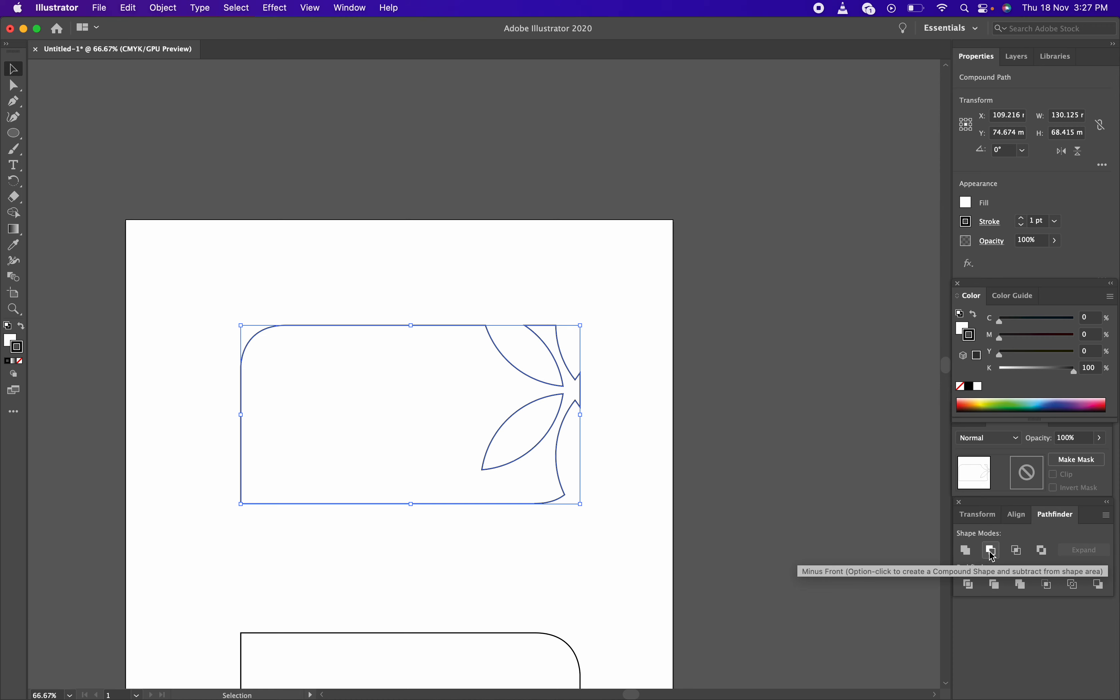
left_click(589, 469)
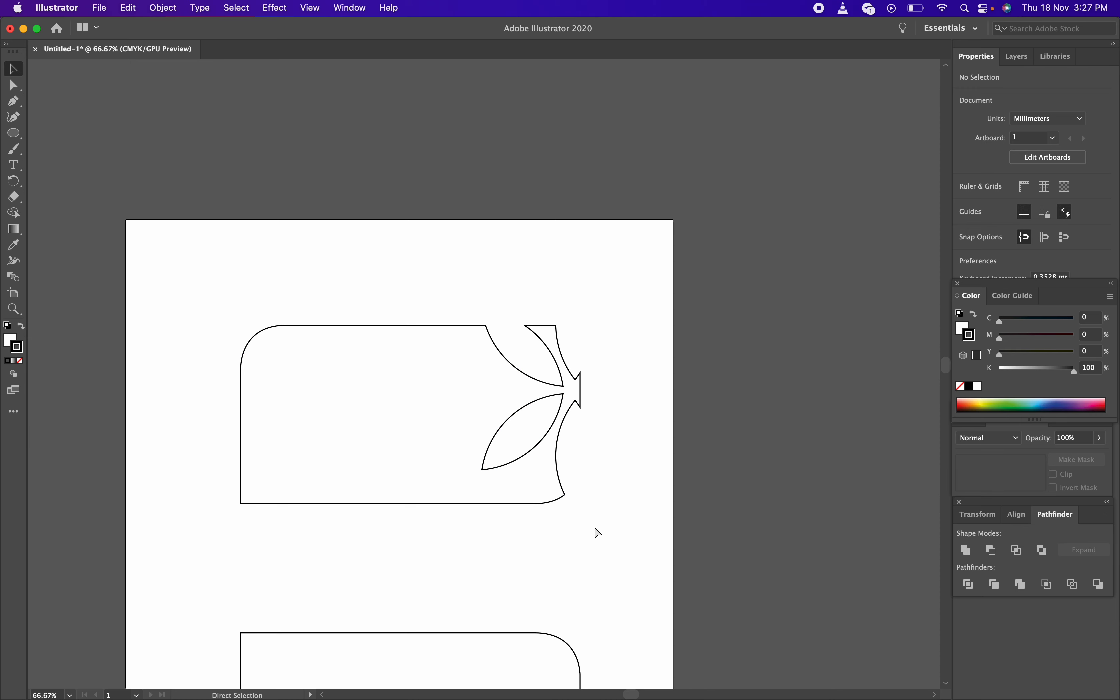
key("super+z")
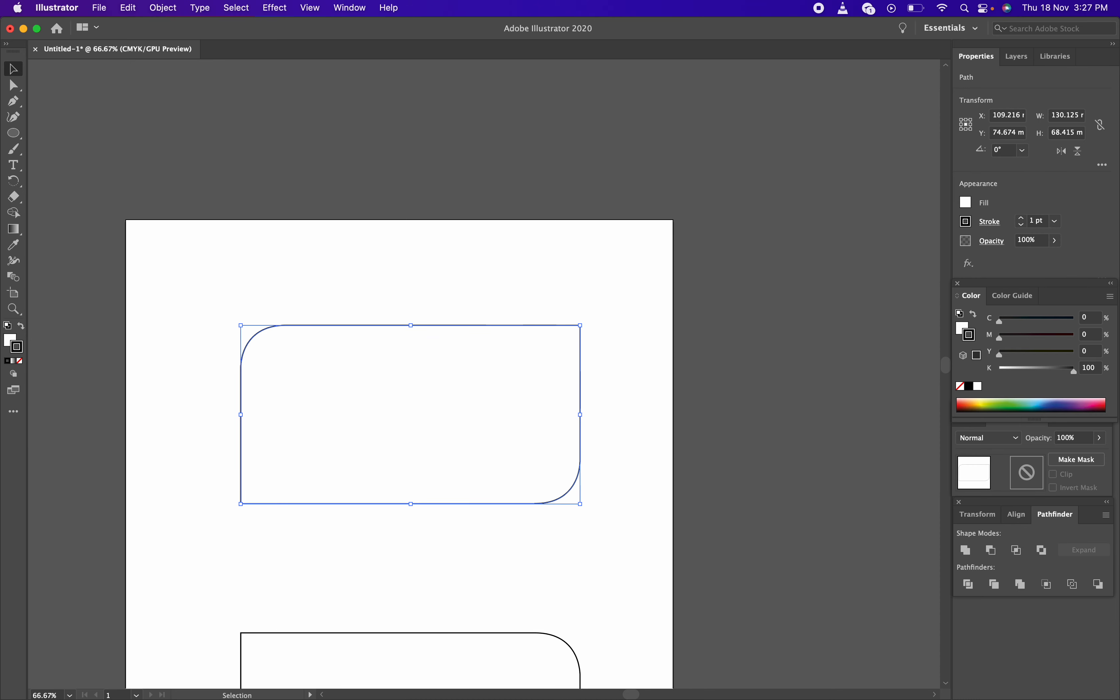
key("super+shift+z")
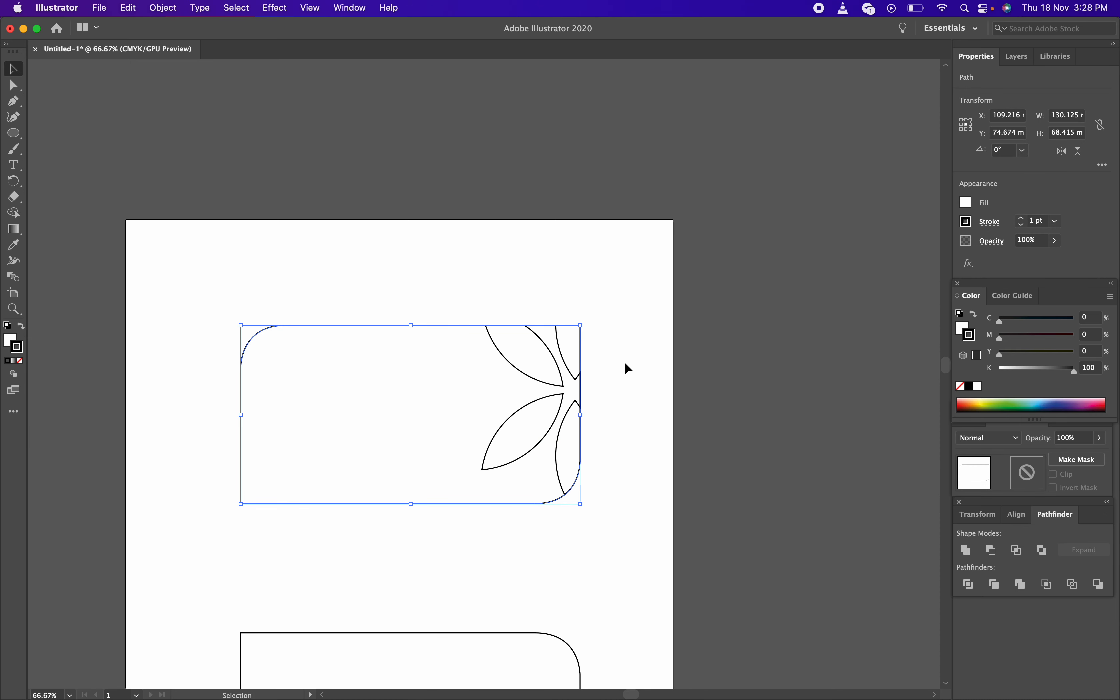
left_click(610, 435)
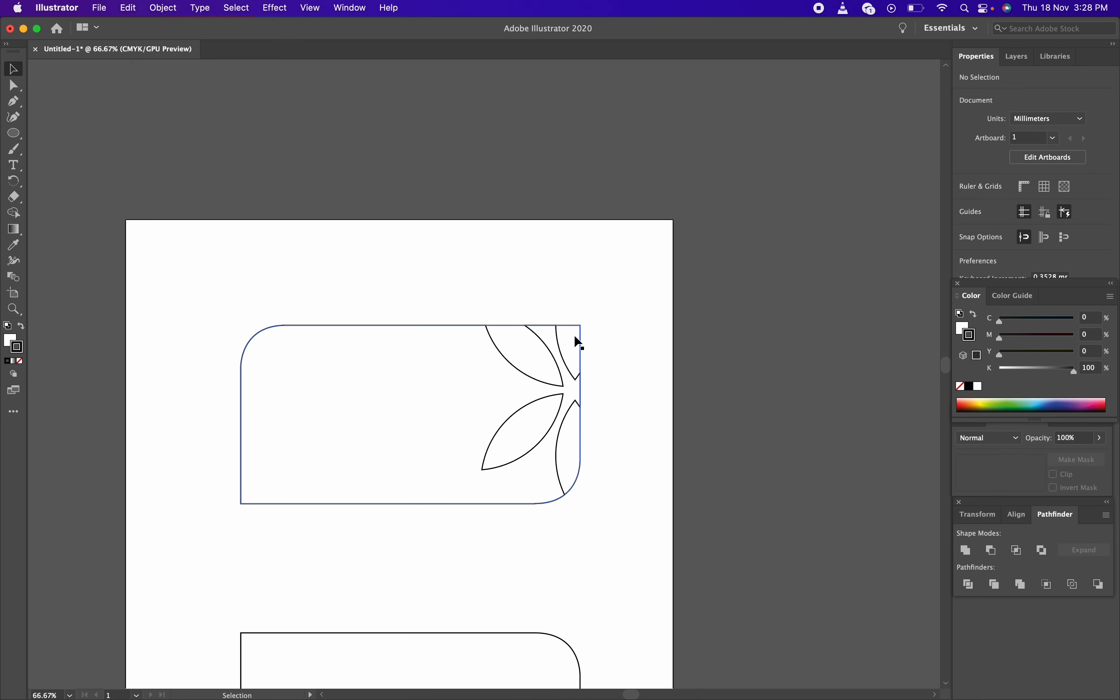
key("a")
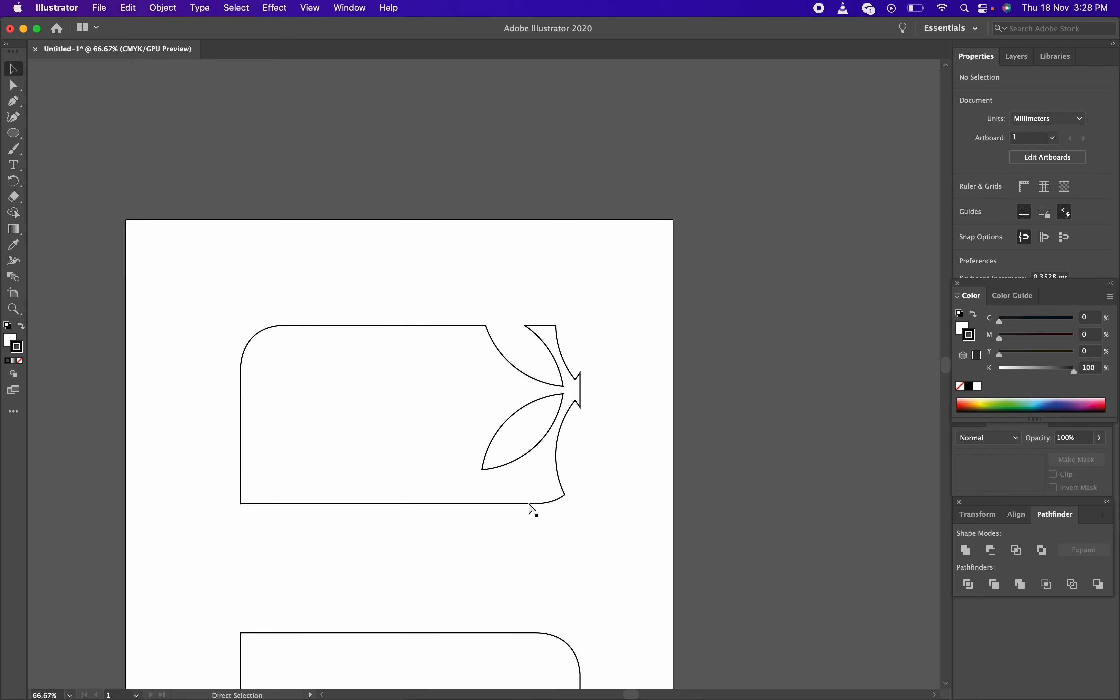
key("super+z")
Select the flower alone, shrink it to about 46 × 59 mm and move it into the card
key("v")
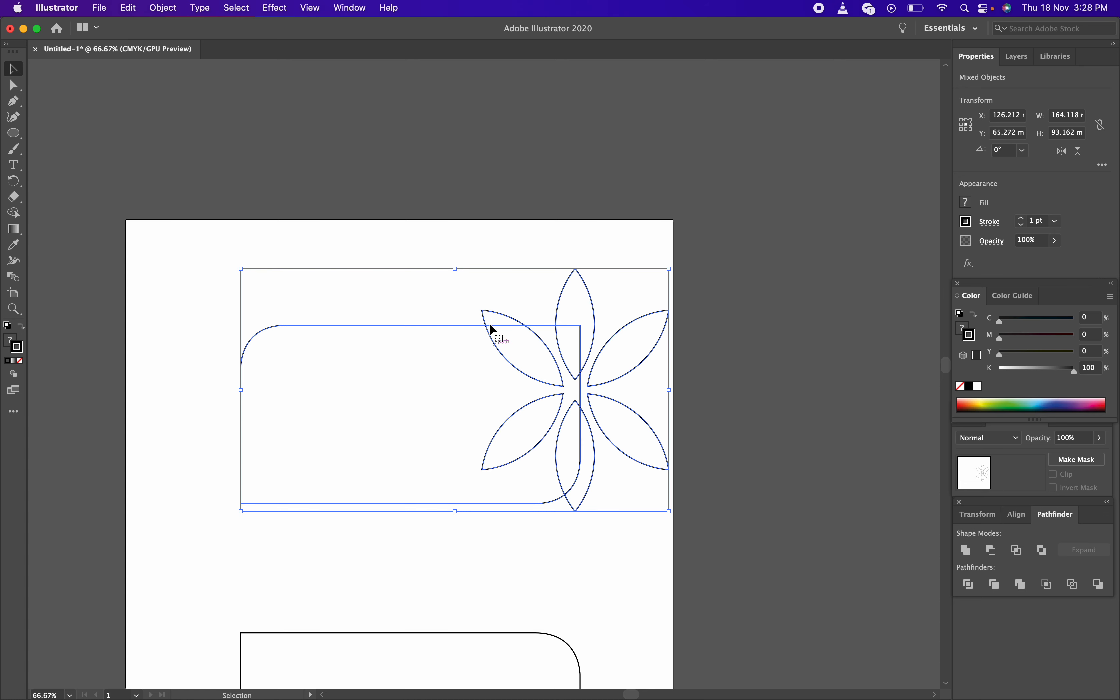
left_click(452, 238)
left_click(590, 311)
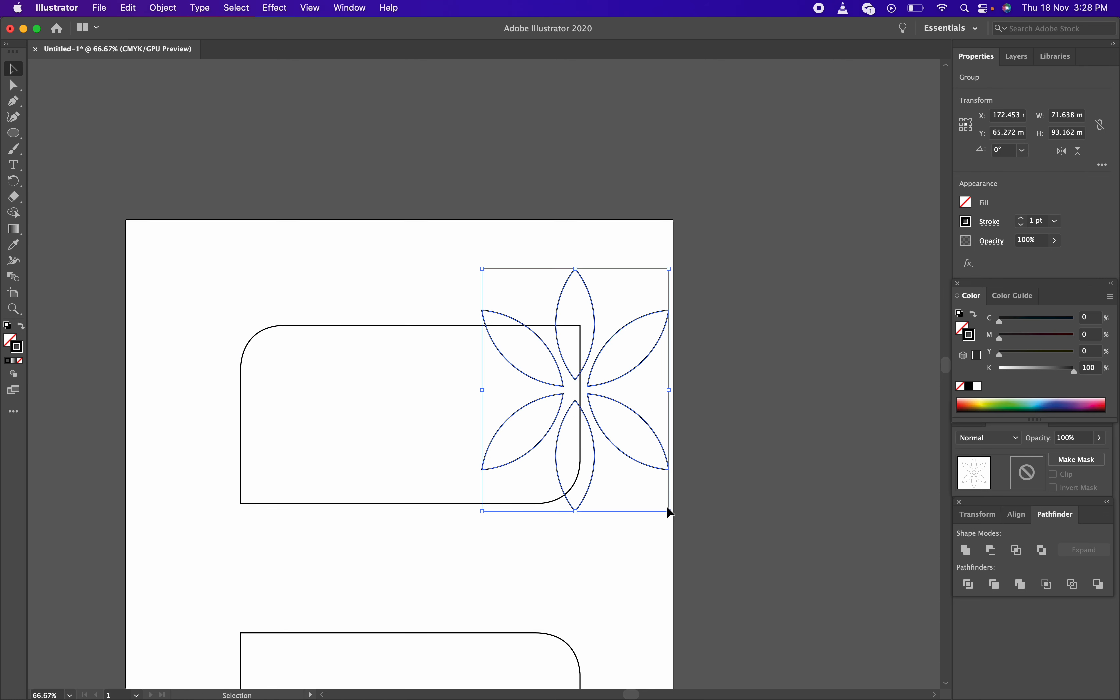
left_click_drag(669, 510, 638, 460)
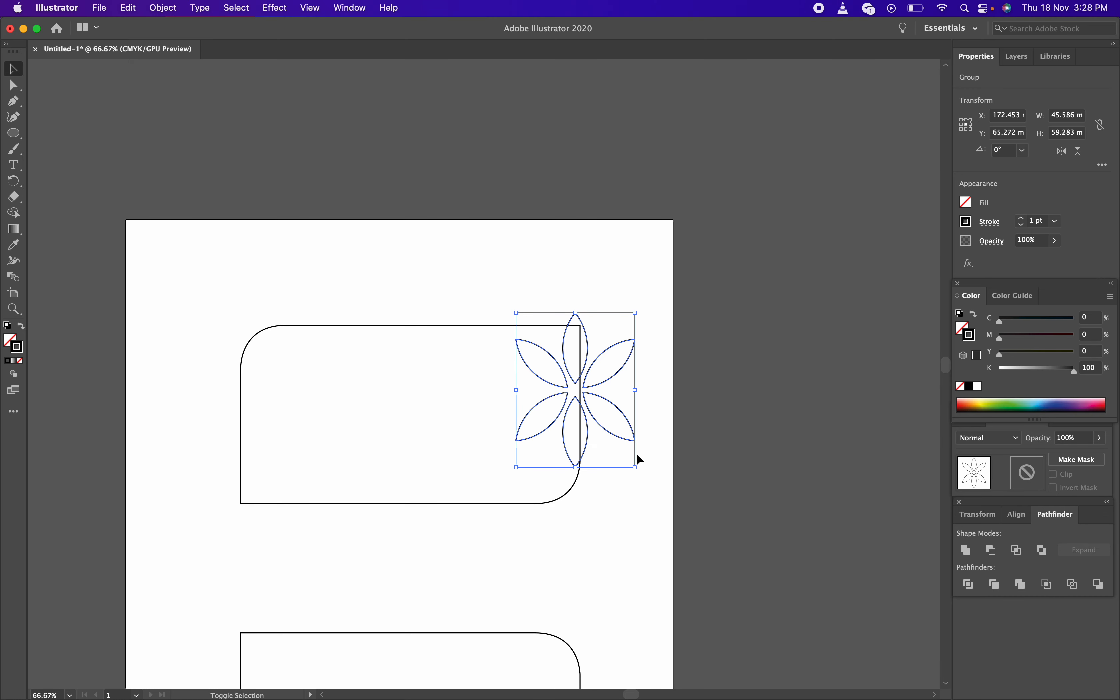
left_click(648, 346)
left_click_drag(620, 348, 574, 370)
Resize the flower to about 39.75 × 51.693 mm and settle it in the card's top-right corner
left_click_drag(594, 492, 578, 473)
scroll(561, 402, "down", 1)
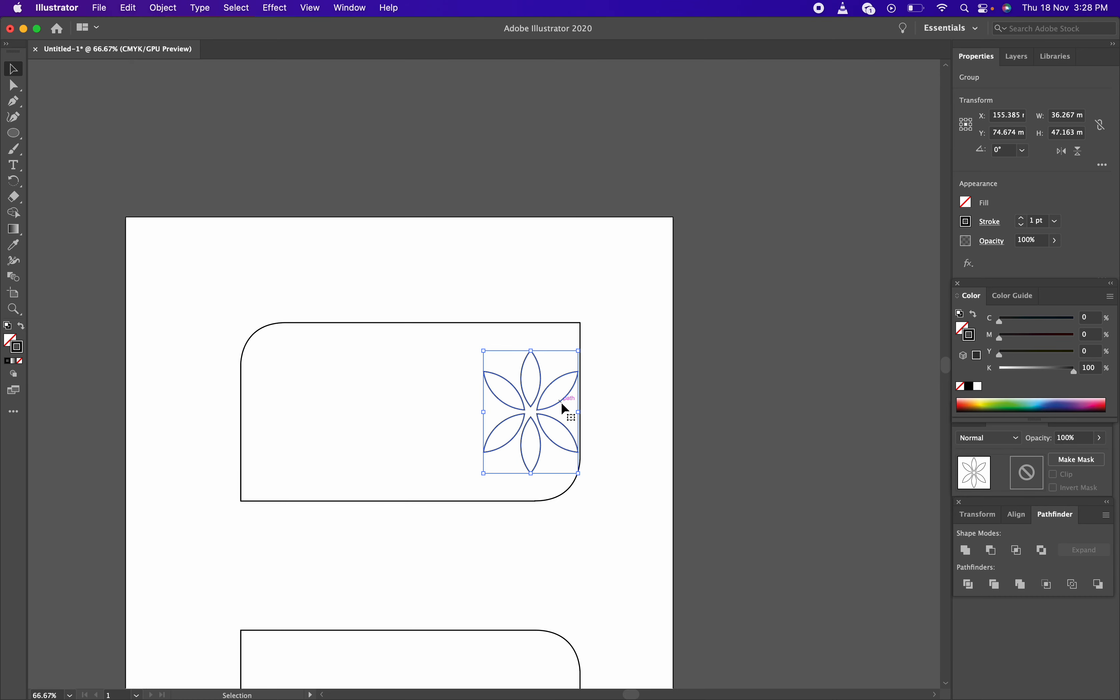
left_click_drag(529, 396, 533, 379)
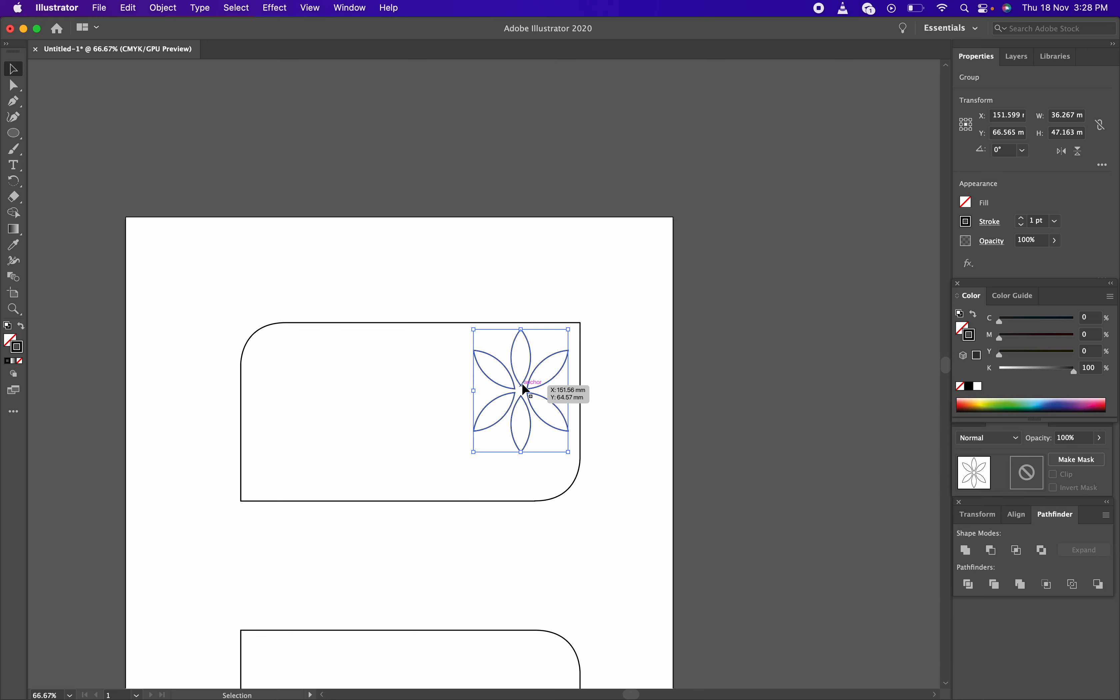
left_click_drag(475, 453, 464, 463)
left_click_drag(527, 392, 527, 403)
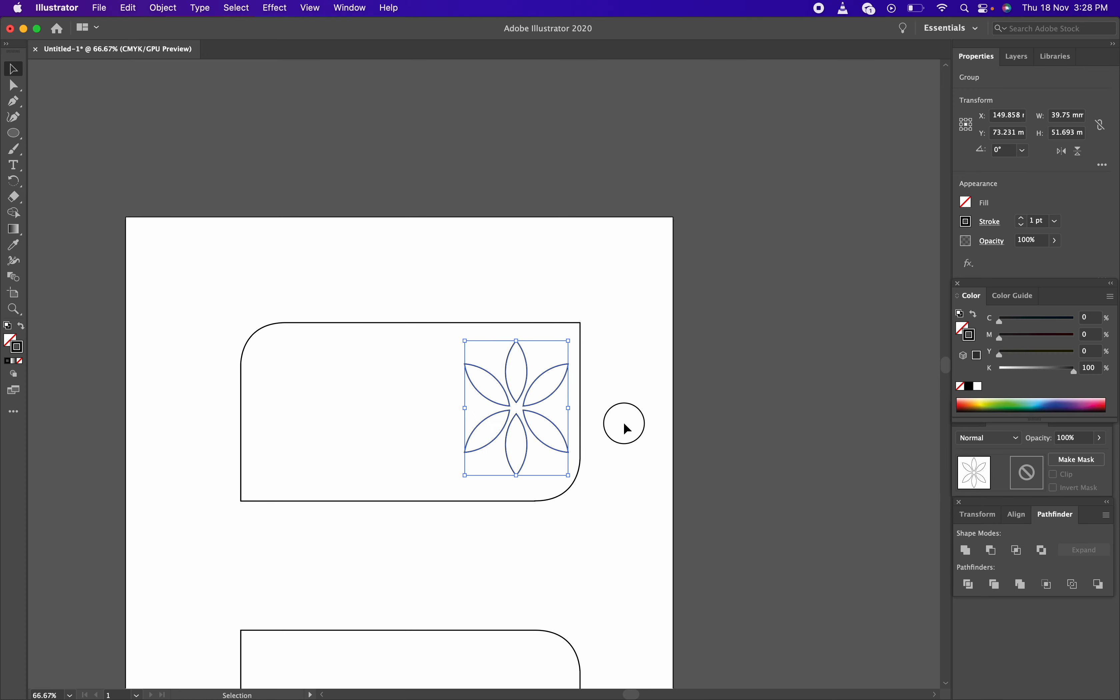
left_click(623, 423)
key("space")
left_click_drag(609, 433, 693, 178)
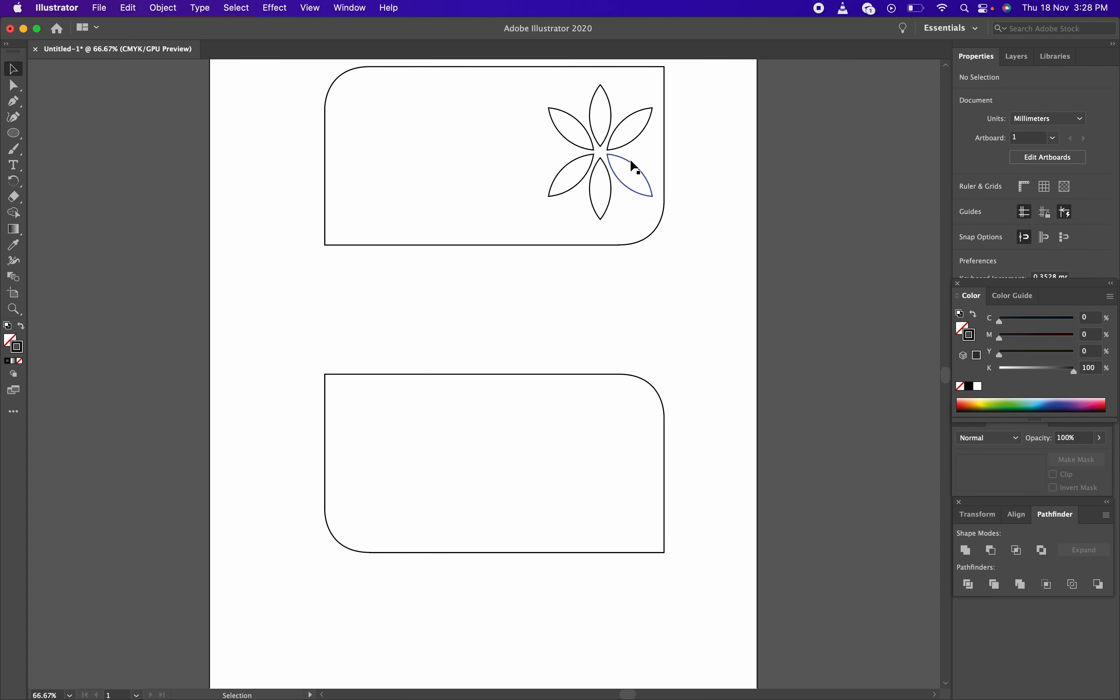
Zoom to 150% around the flower and pan so the top card is centred in view
left_click(616, 158)
left_click(695, 200)
key("space")
left_click_drag(694, 200, 679, 270)
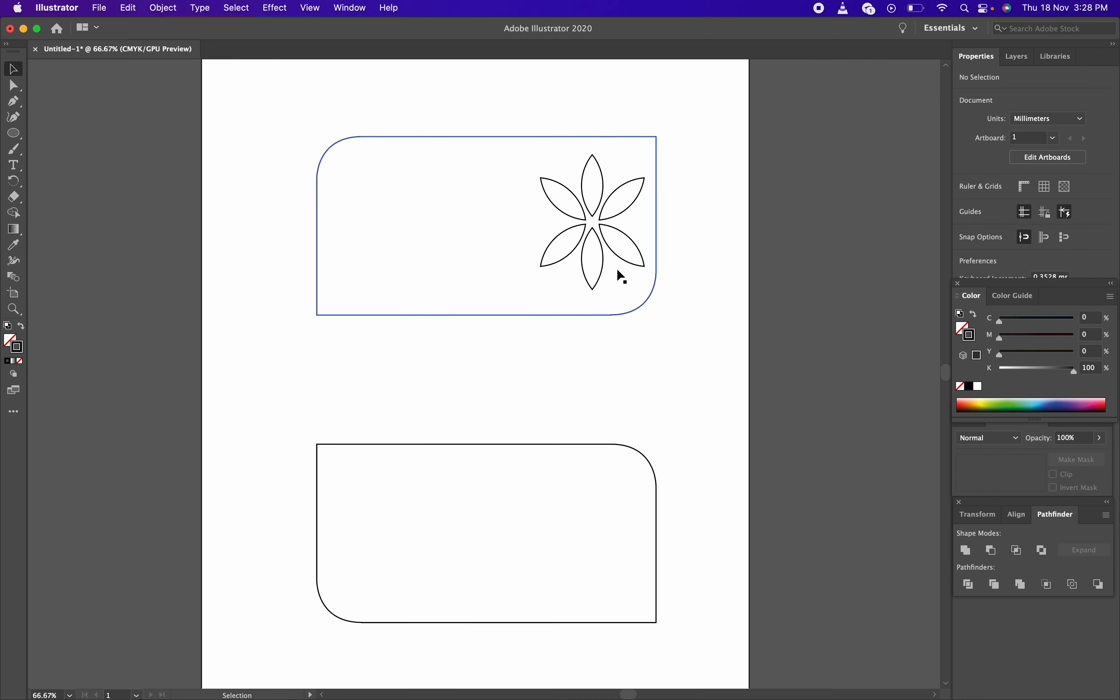
key("z")
left_click(601, 244)
key("space")
left_click_drag(474, 277, 649, 278)
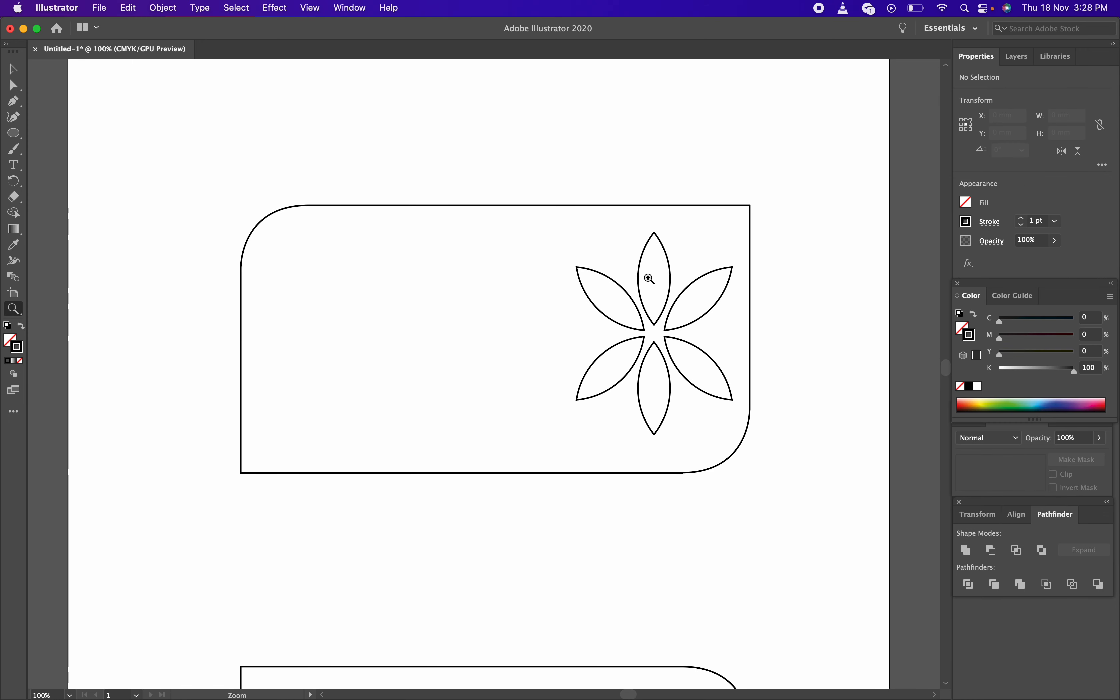
left_click(649, 322)
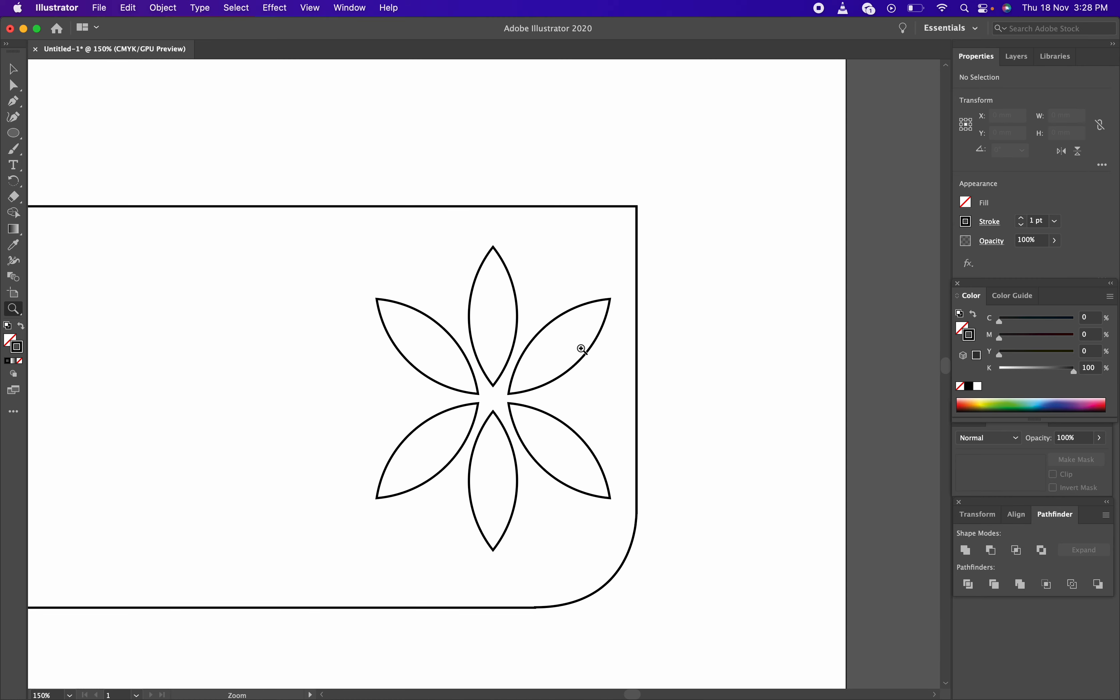
key("space")
left_click_drag(554, 348, 783, 253)
Select the whole flower group with the fill set as the active colour
key("v")
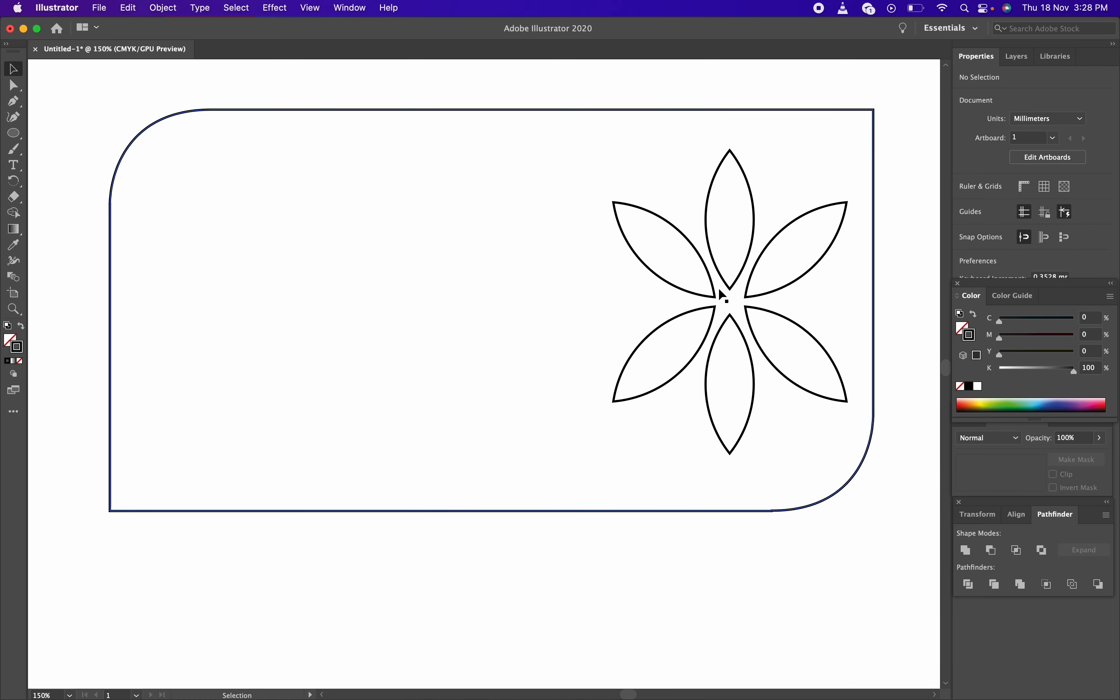
left_click(717, 302)
left_click(634, 89)
left_click(742, 277)
left_click(777, 228)
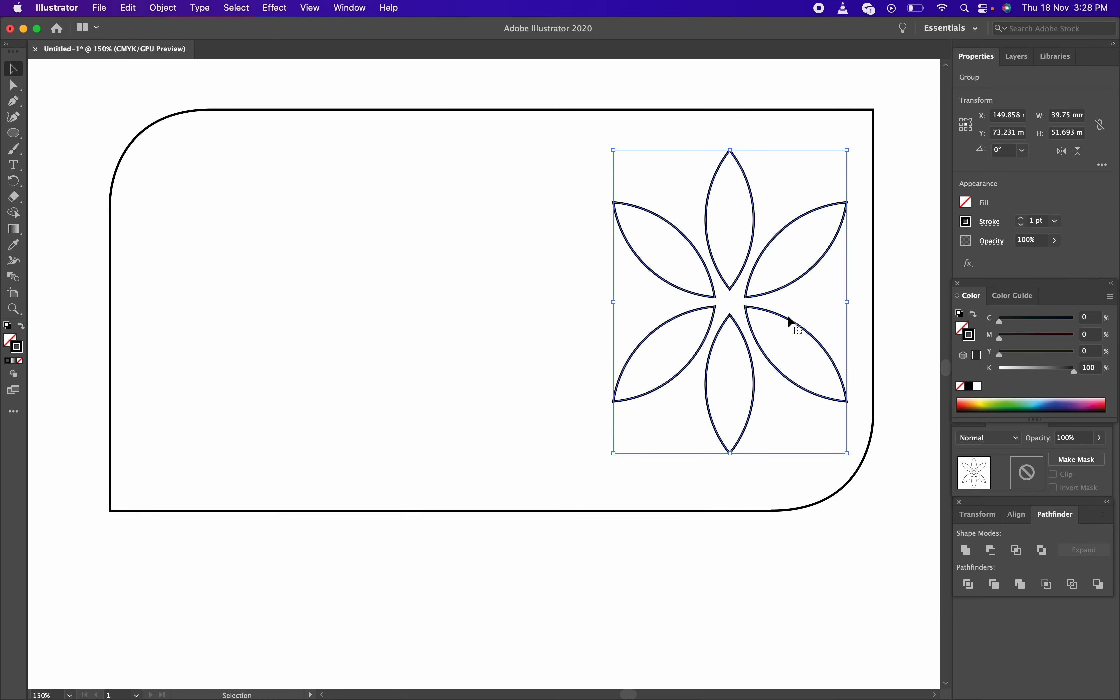
left_click(686, 262)
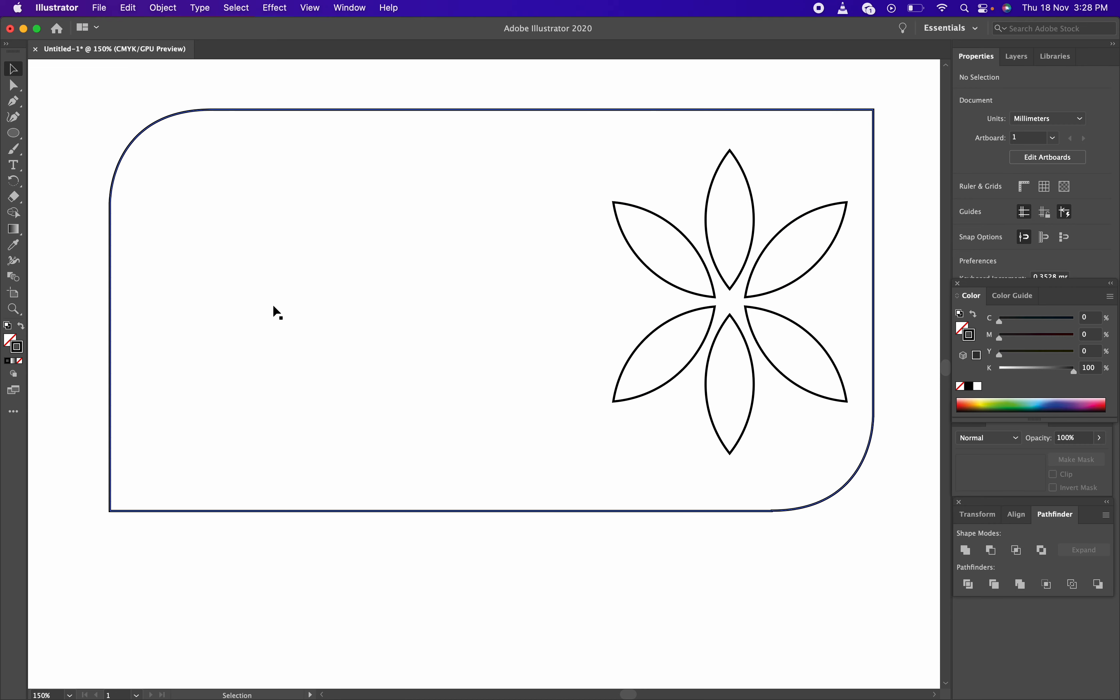
left_click(10, 341)
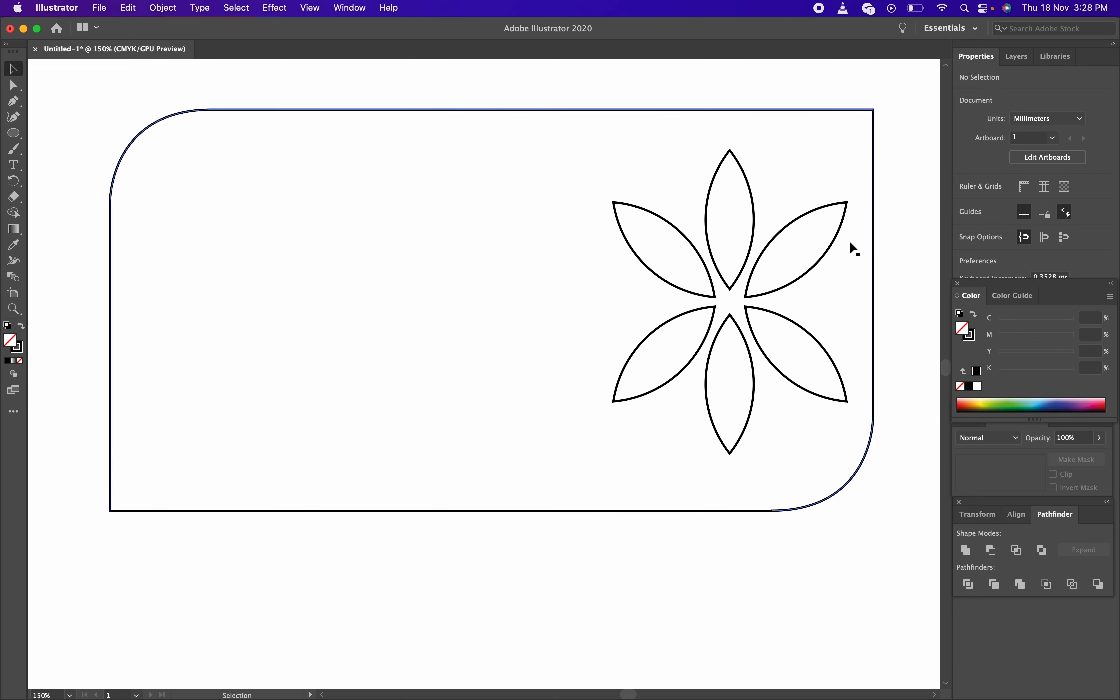
left_click(750, 201)
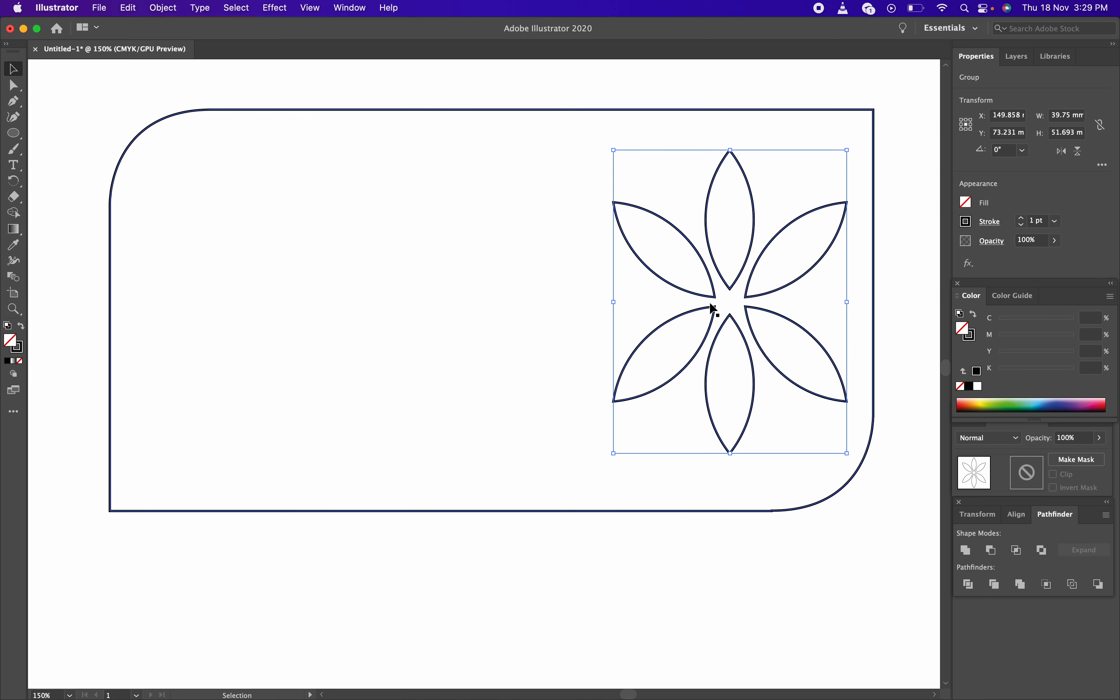
double_click(14, 343)
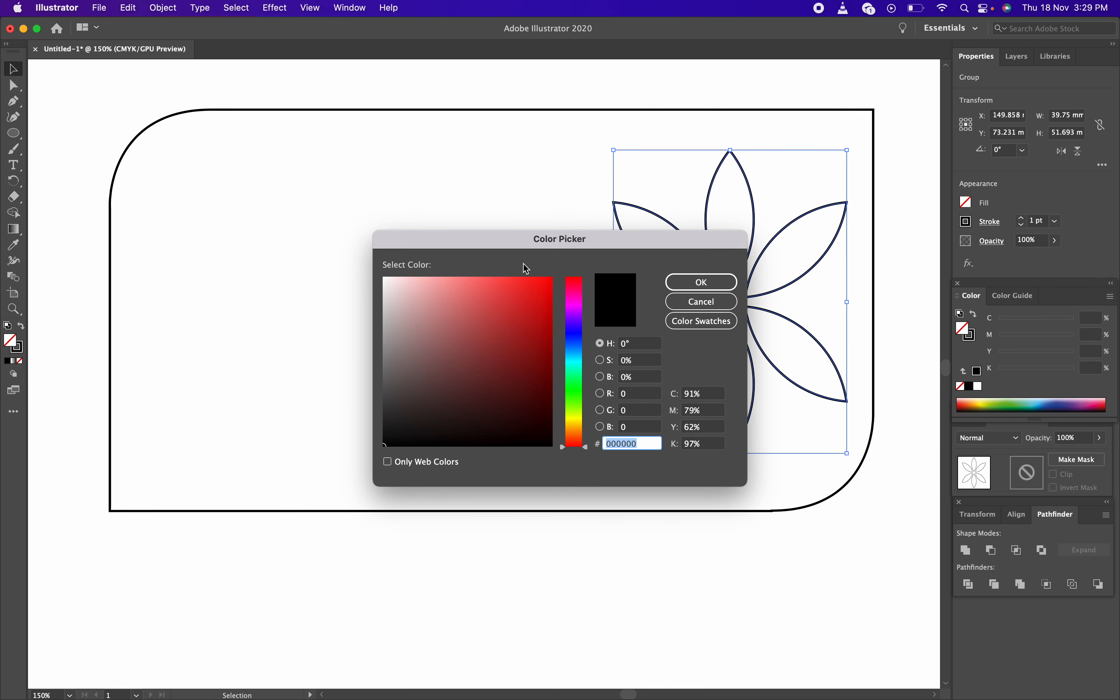
left_click_drag(581, 243, 434, 359)
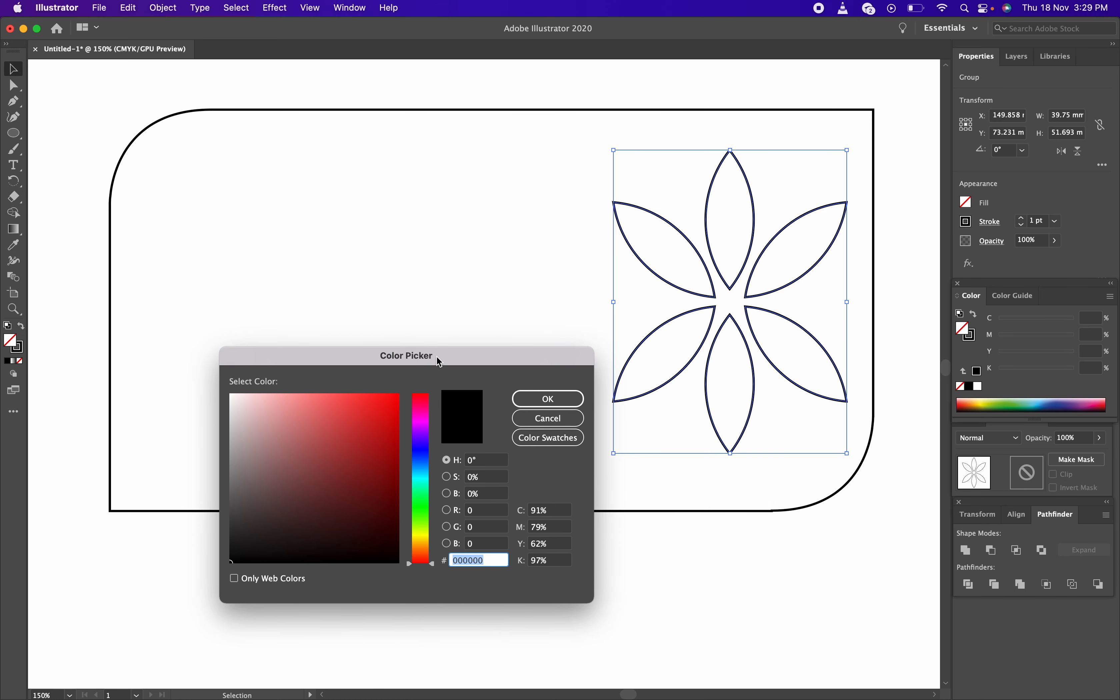
left_click_drag(426, 491, 421, 501)
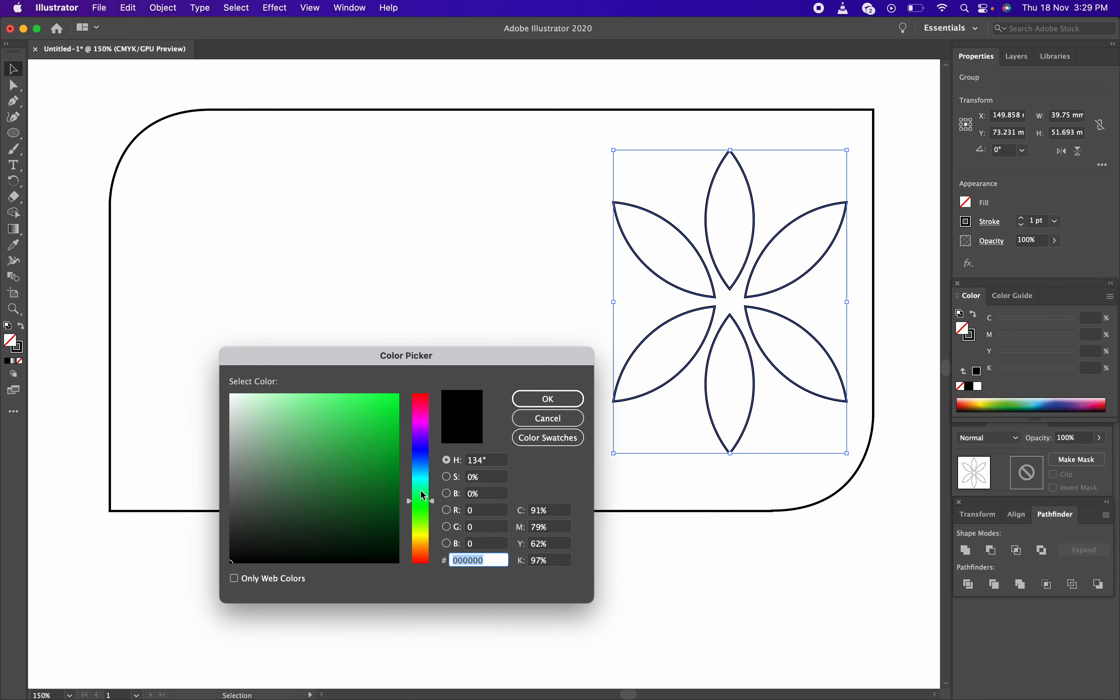
left_click(394, 414)
left_click(386, 438)
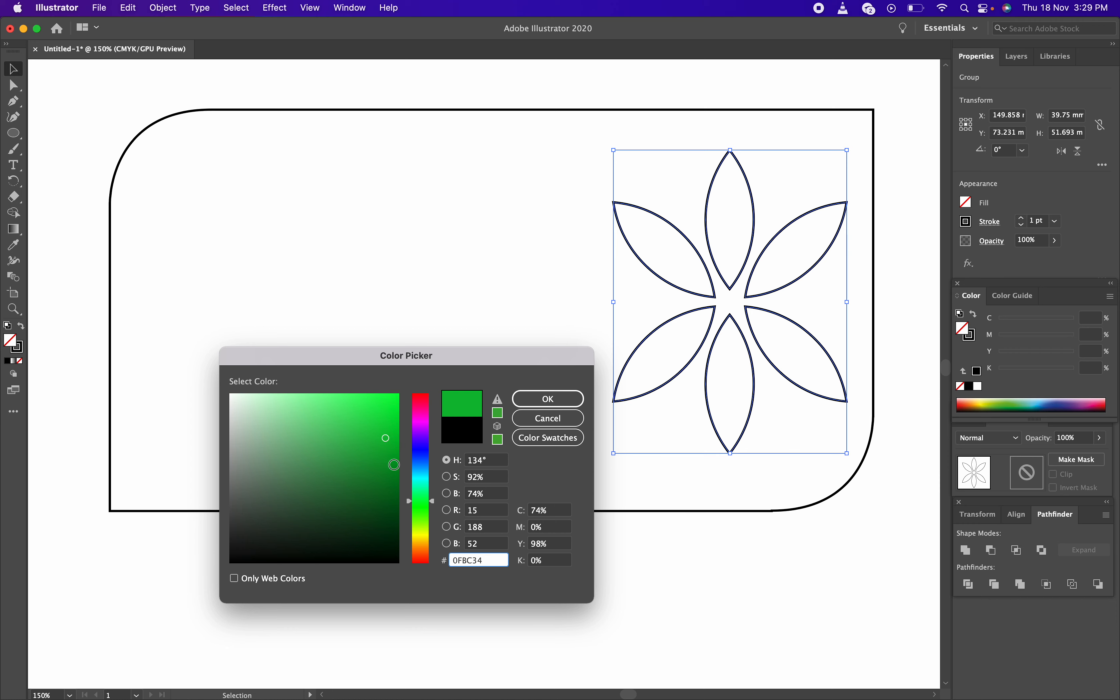
left_click_drag(412, 492, 423, 491)
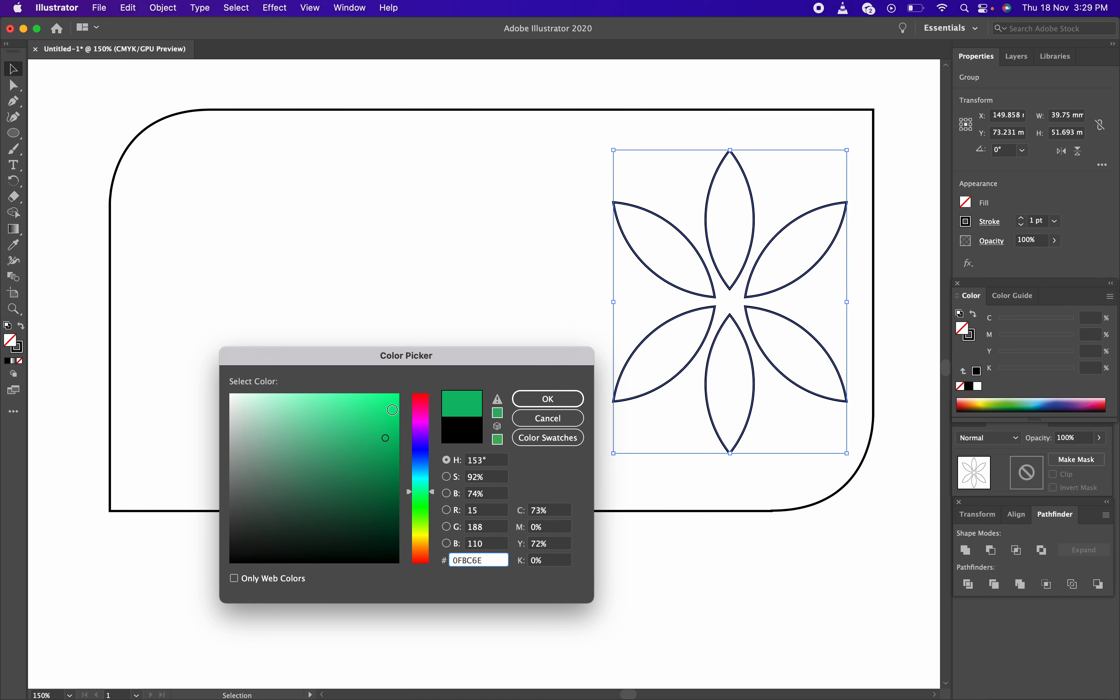
left_click(391, 410)
left_click(555, 399)
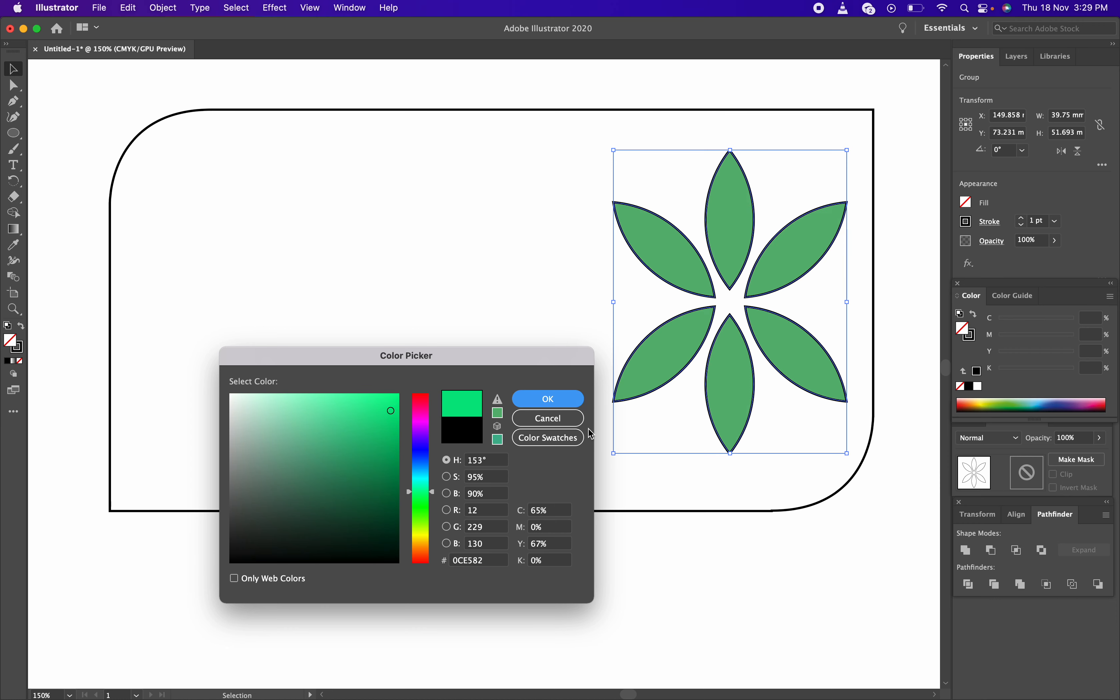
left_click(664, 537)
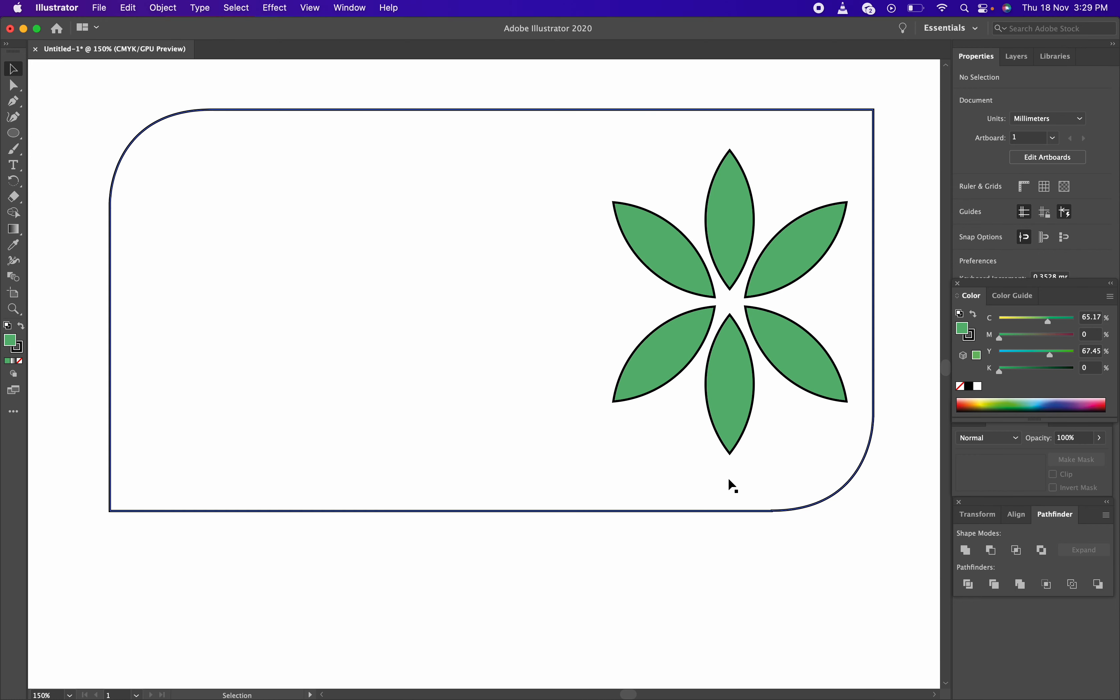
key("super+z")
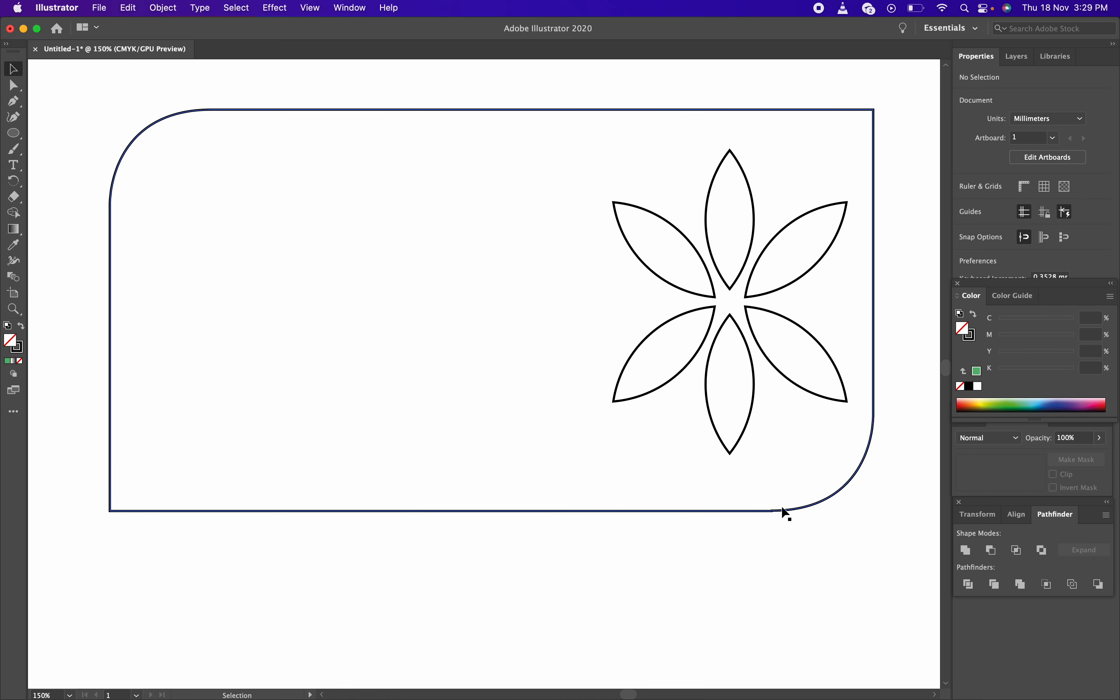
left_click(752, 410)
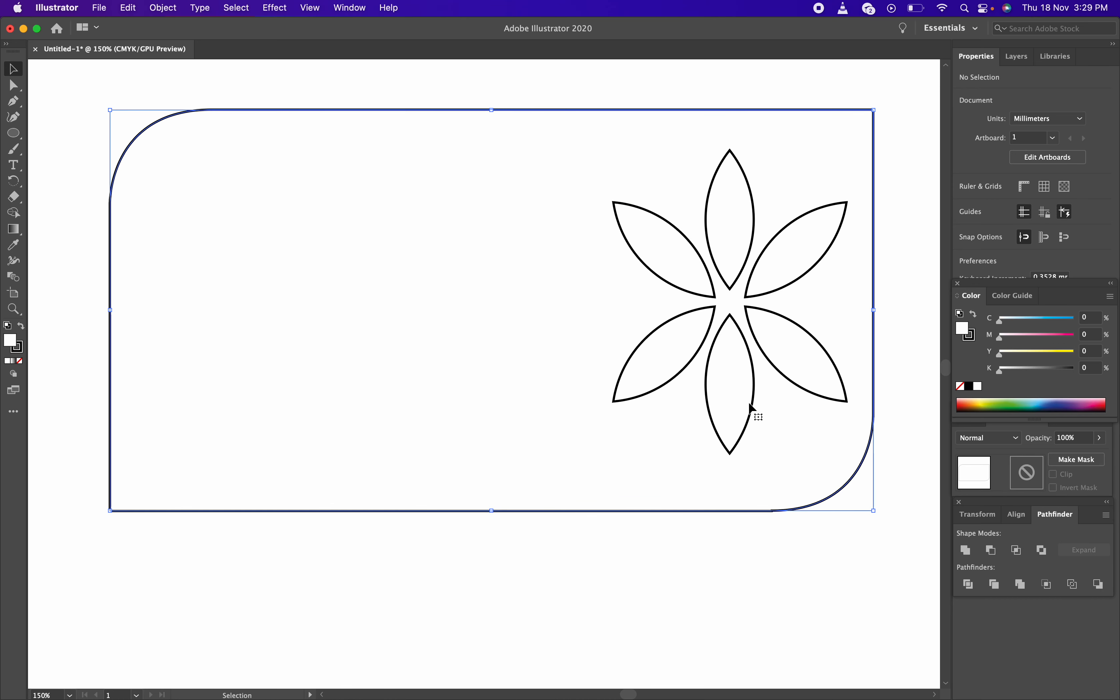
left_click(717, 259)
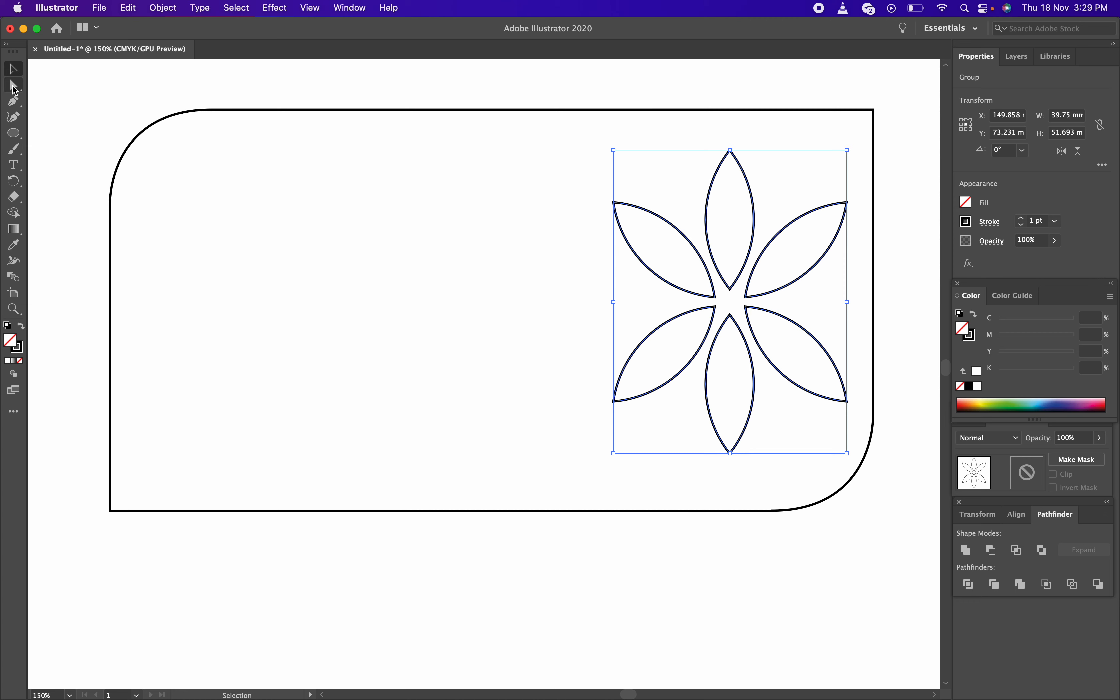
left_click(547, 90)
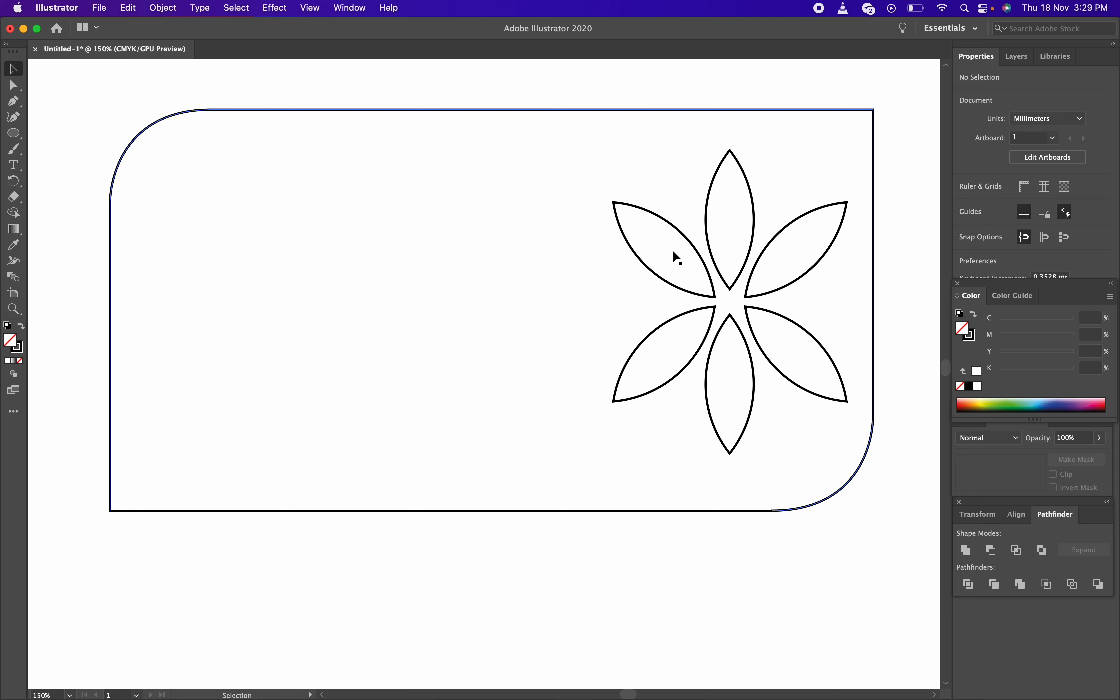
key("a")
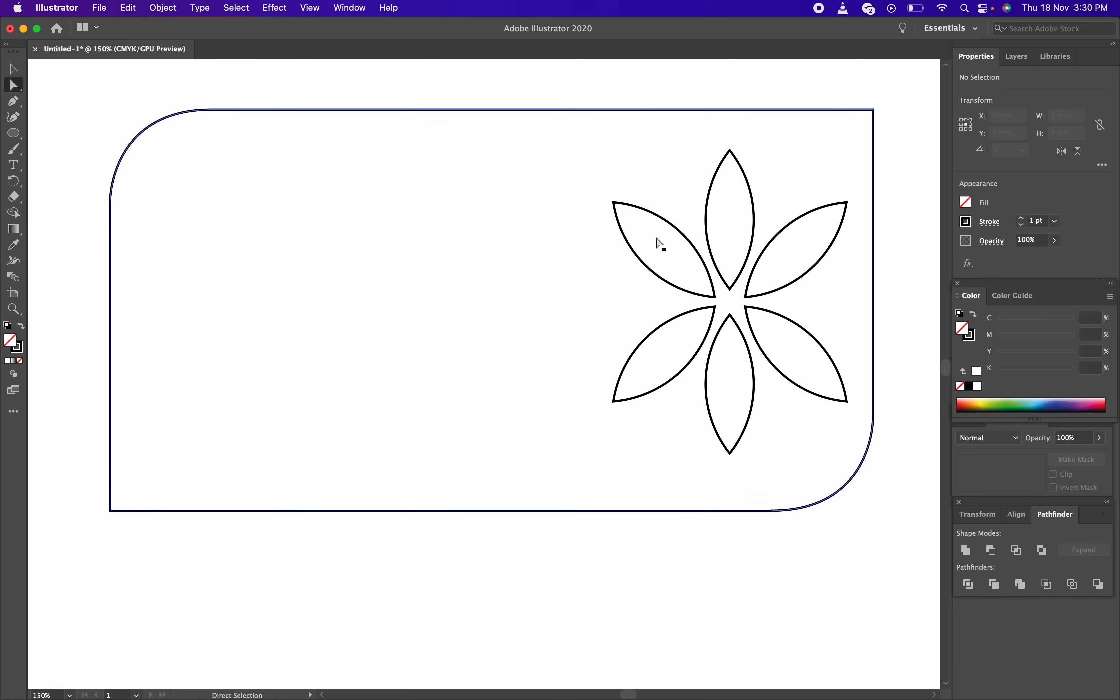
left_click(712, 296)
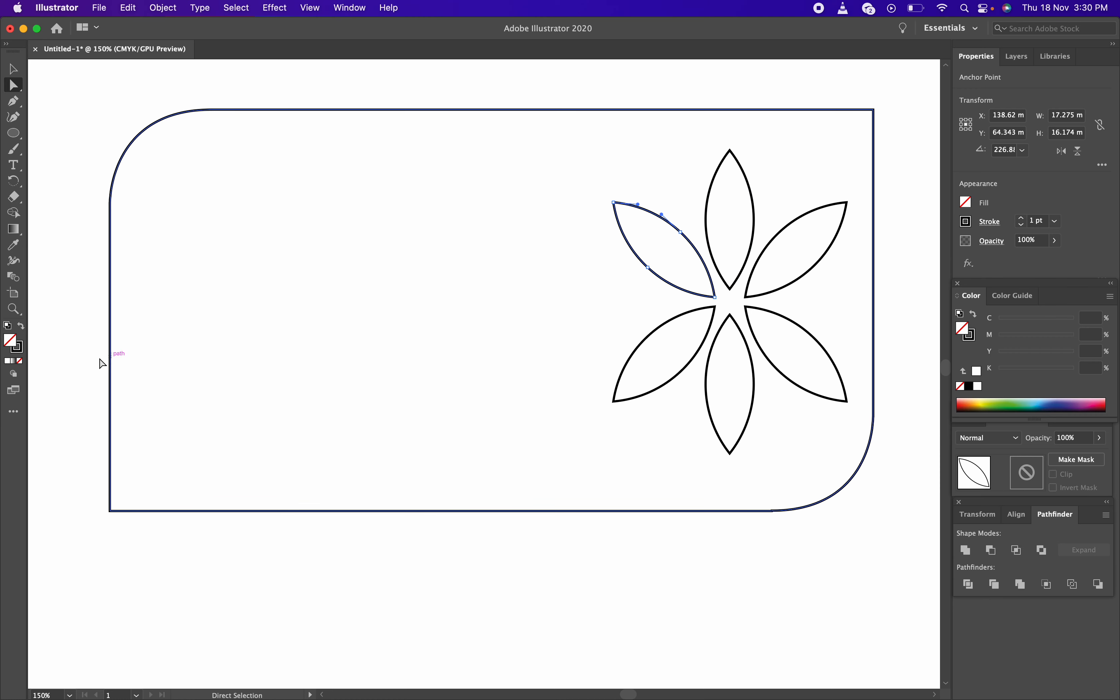
Fill the selected petal with a bright teal from the Color Picker
double_click(10, 340)
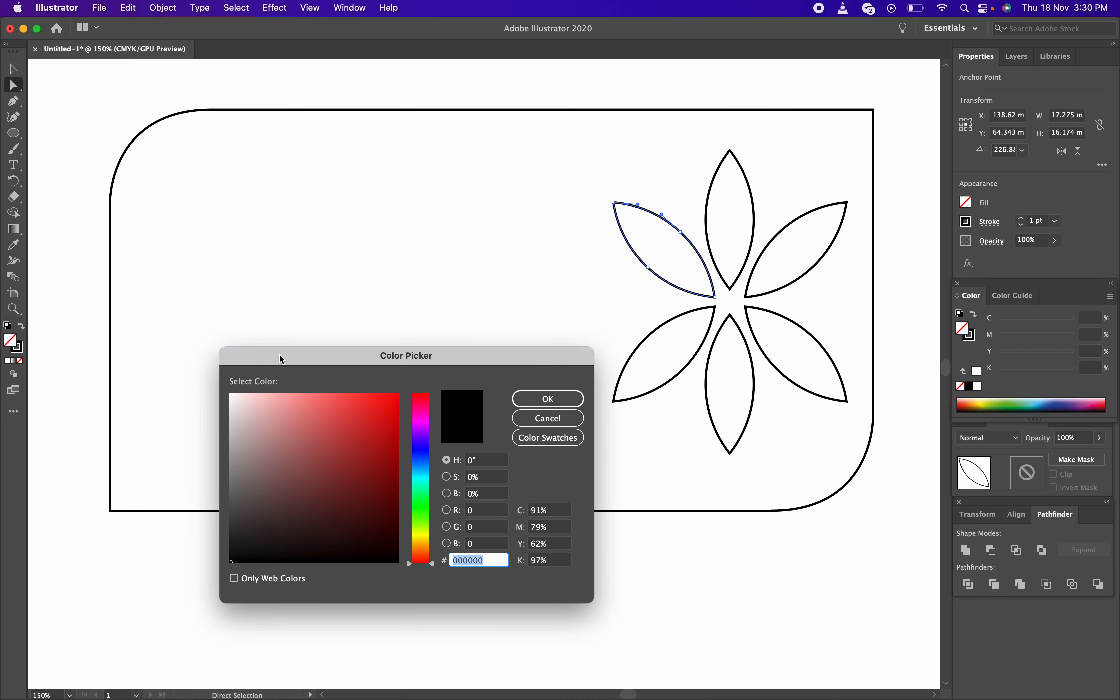
left_click(421, 485)
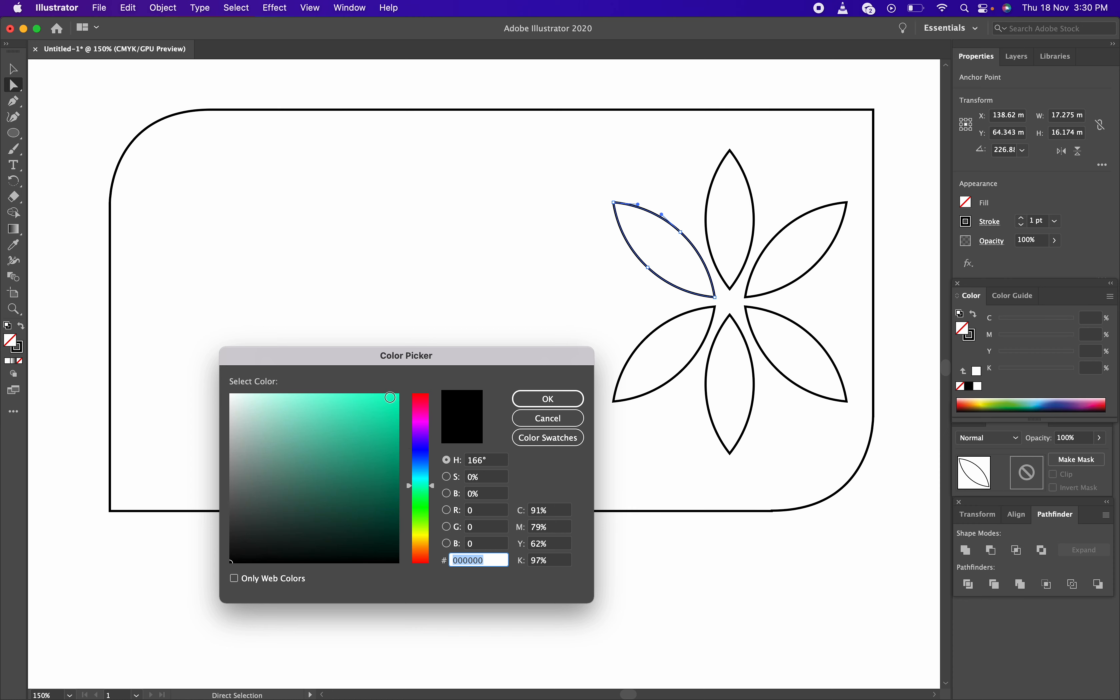
left_click(389, 397)
left_click(548, 398)
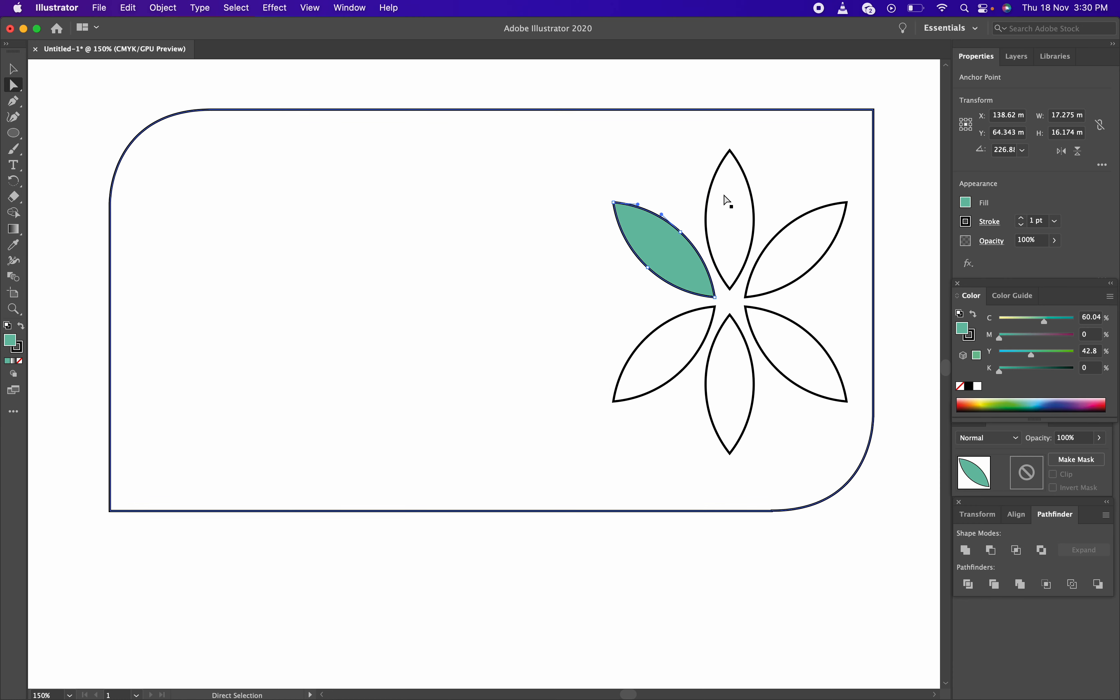
Fill the top petal with a vivid green
left_click(722, 199)
left_click(712, 190)
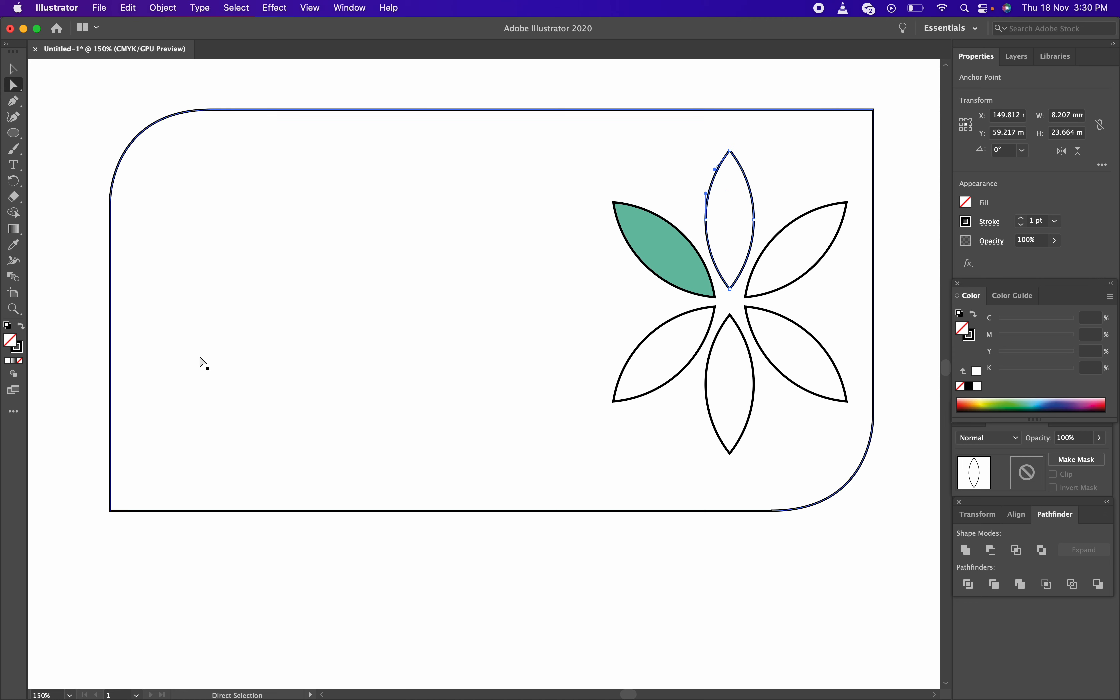
double_click(10, 341)
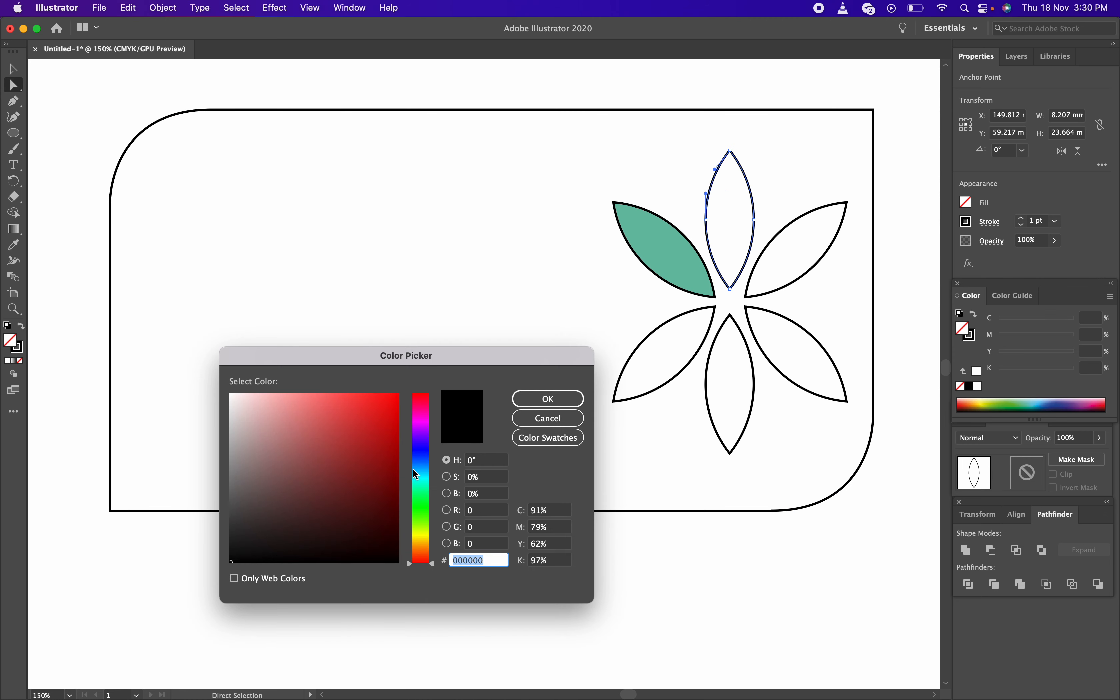
left_click_drag(419, 486, 422, 494)
left_click(392, 416)
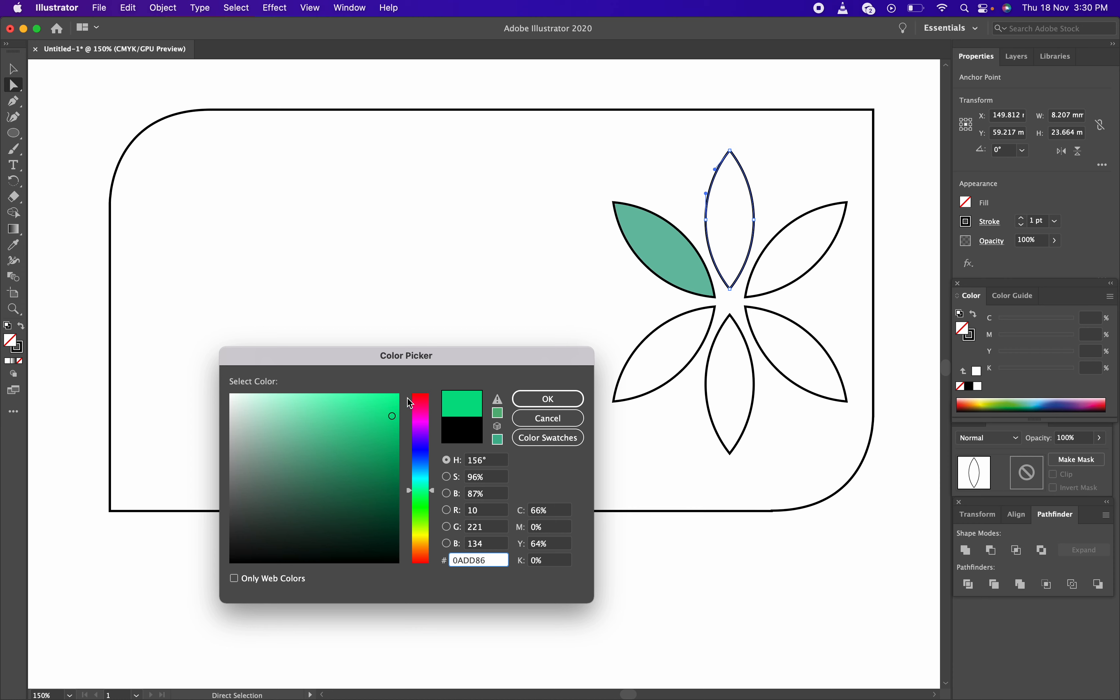
left_click(548, 398)
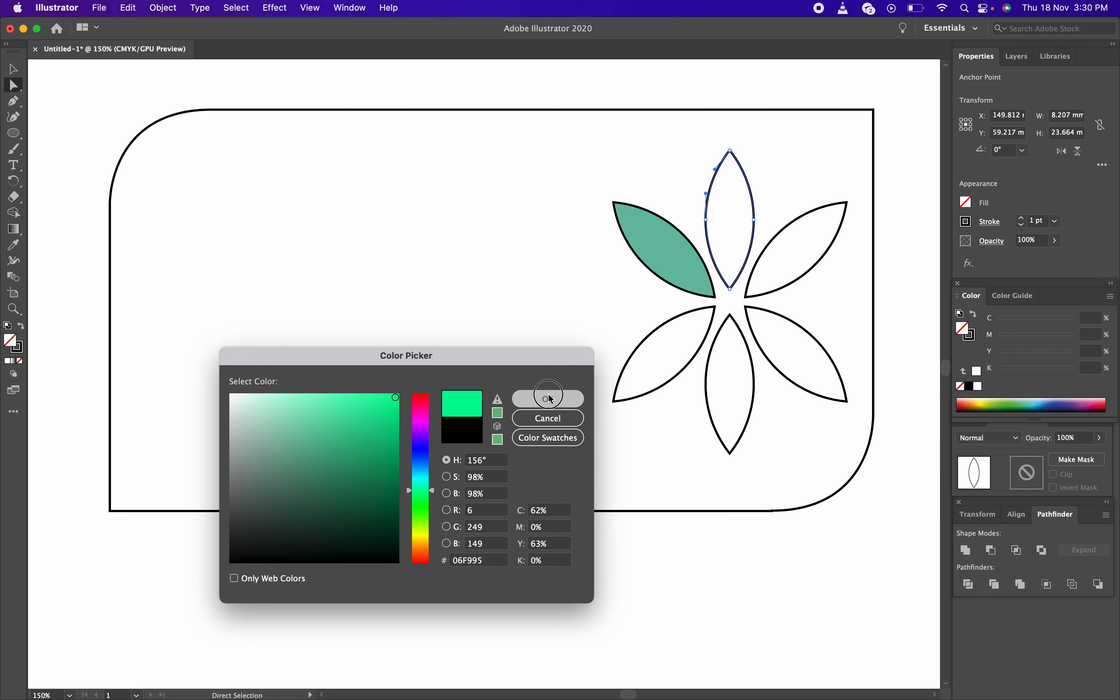
Fill the upper-right petal with its own shade of green
left_click(789, 264)
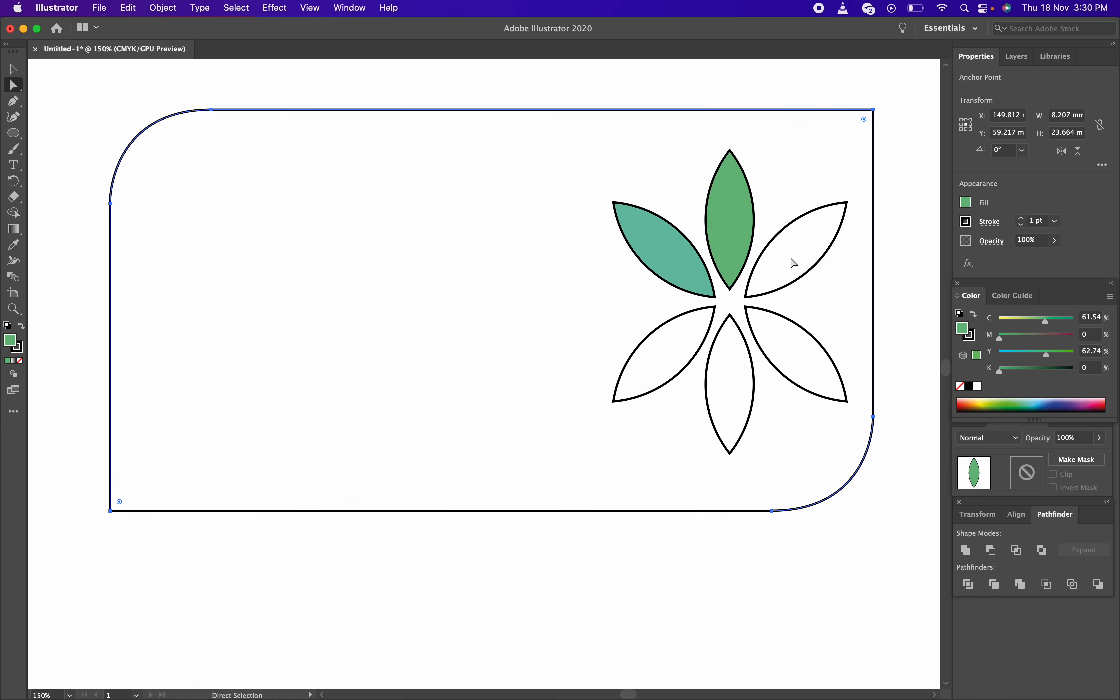
left_click(795, 230)
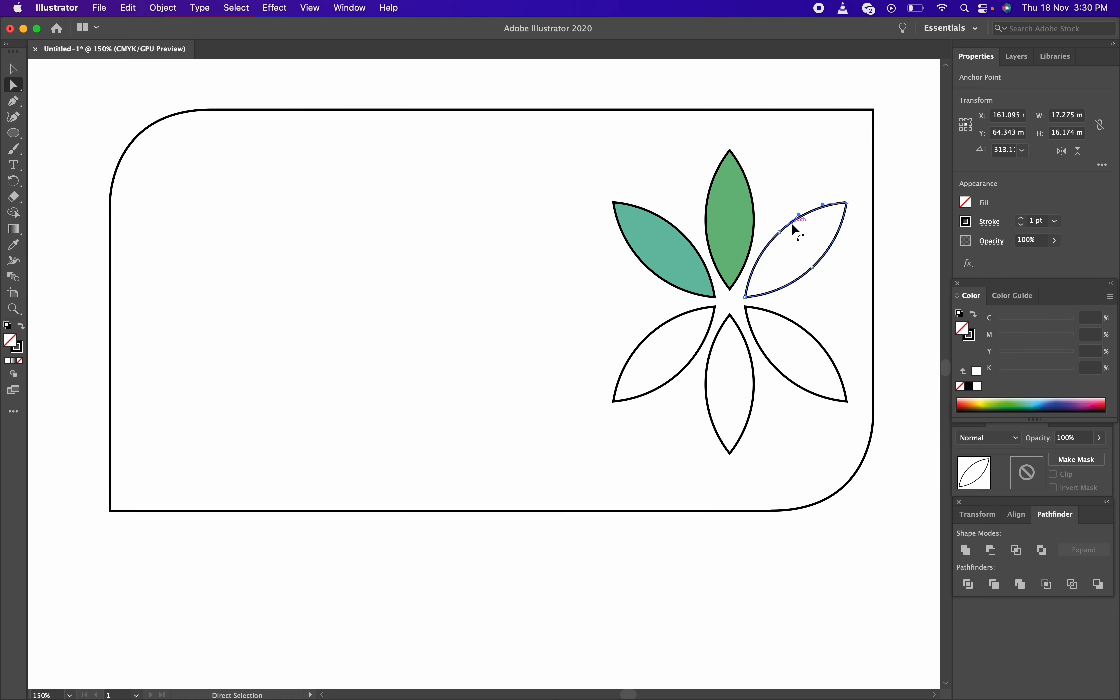
double_click(14, 342)
left_click(419, 493)
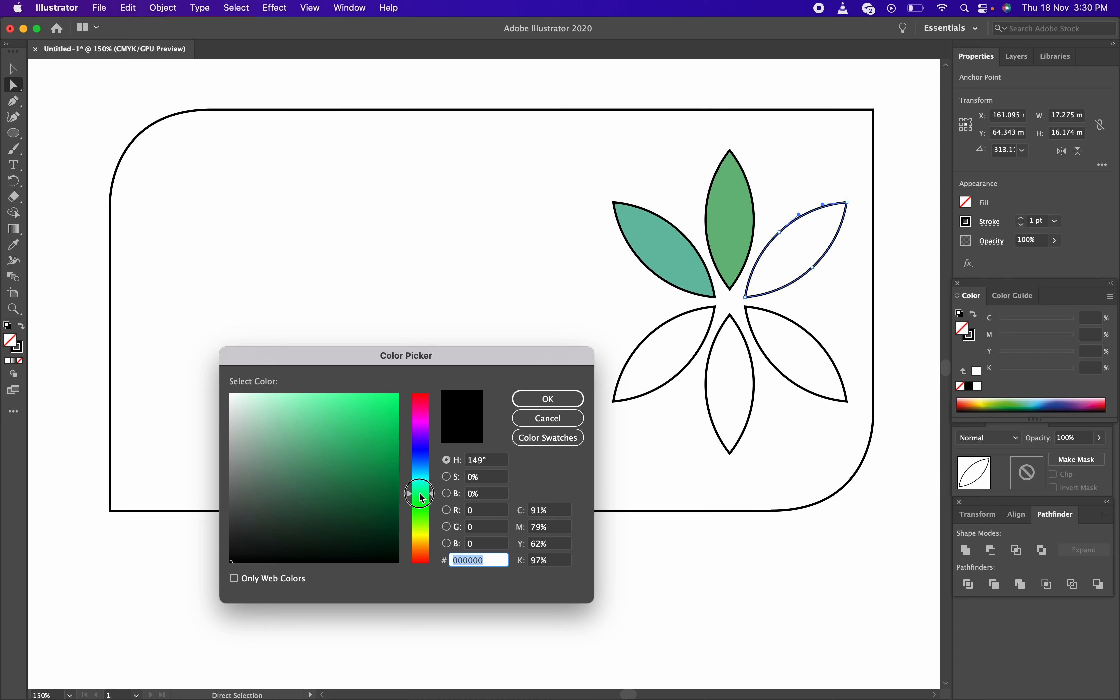
left_click(389, 403)
left_click(542, 400)
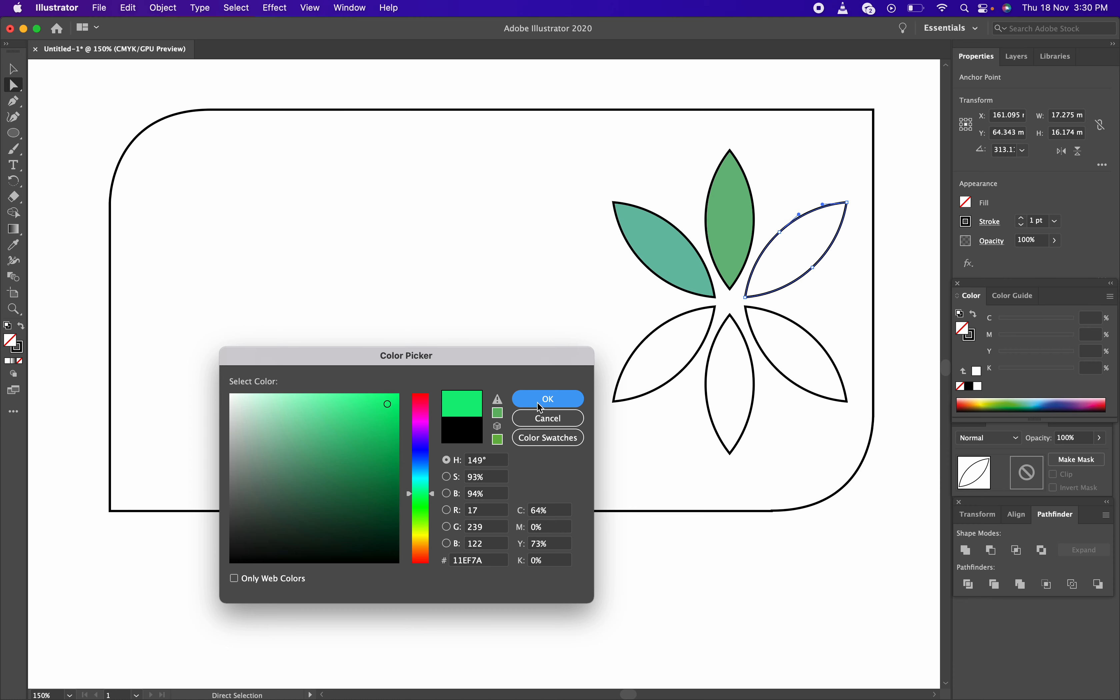
Fill the lower-right petal with a bright green
left_click(790, 336)
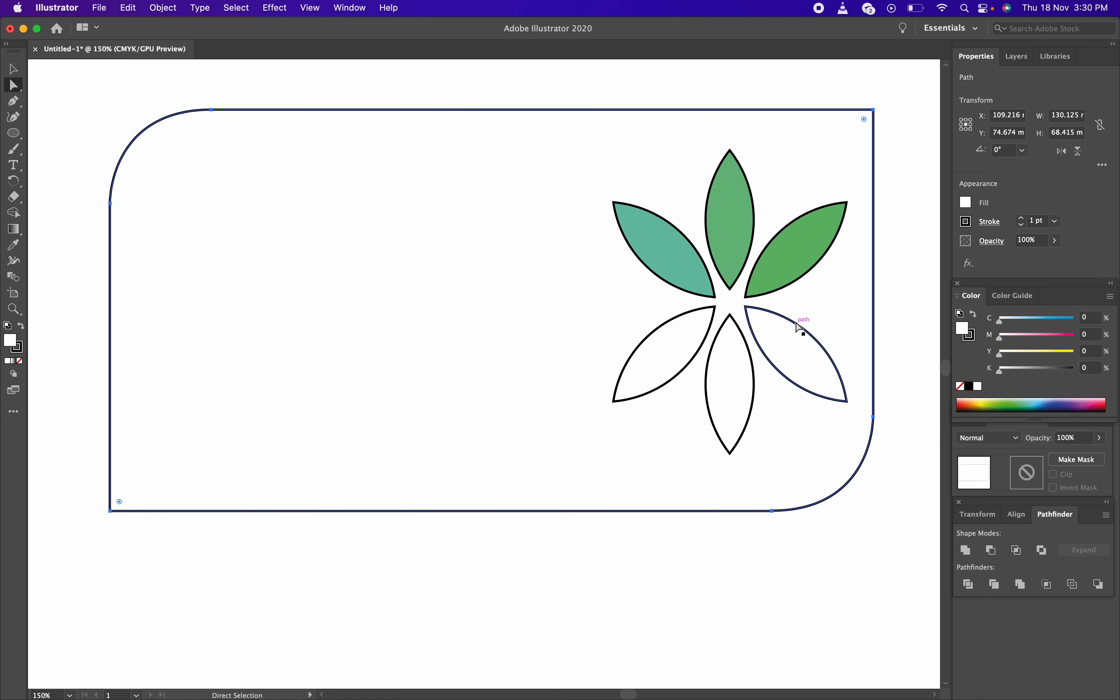
double_click(11, 344)
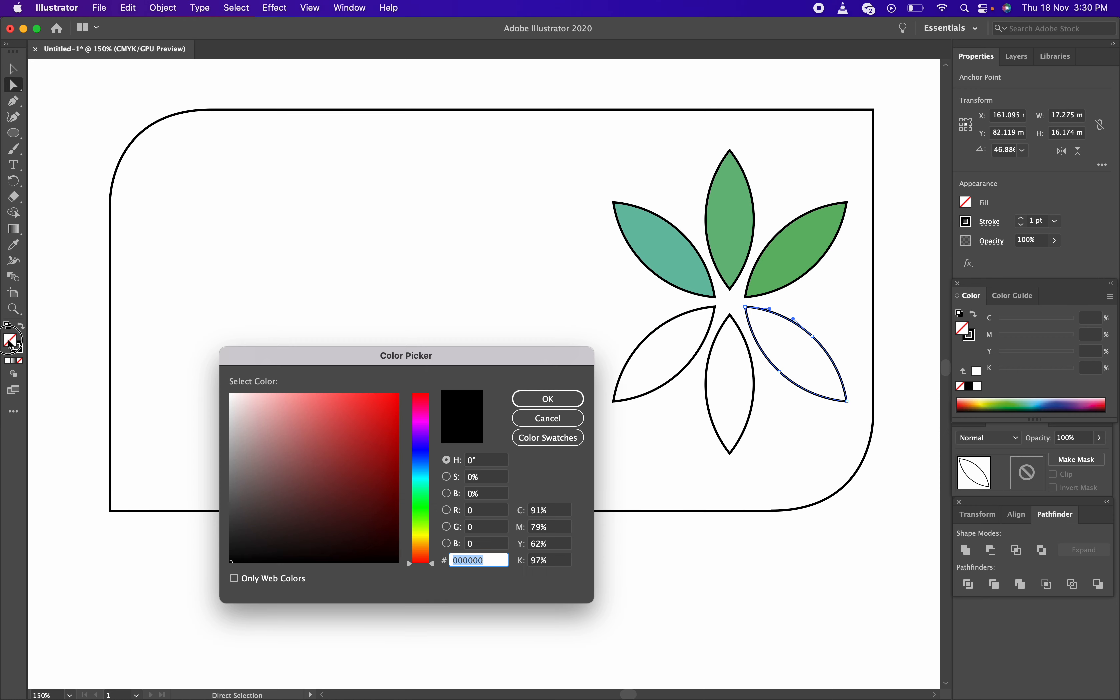
left_click_drag(420, 492, 420, 509)
left_click(393, 421)
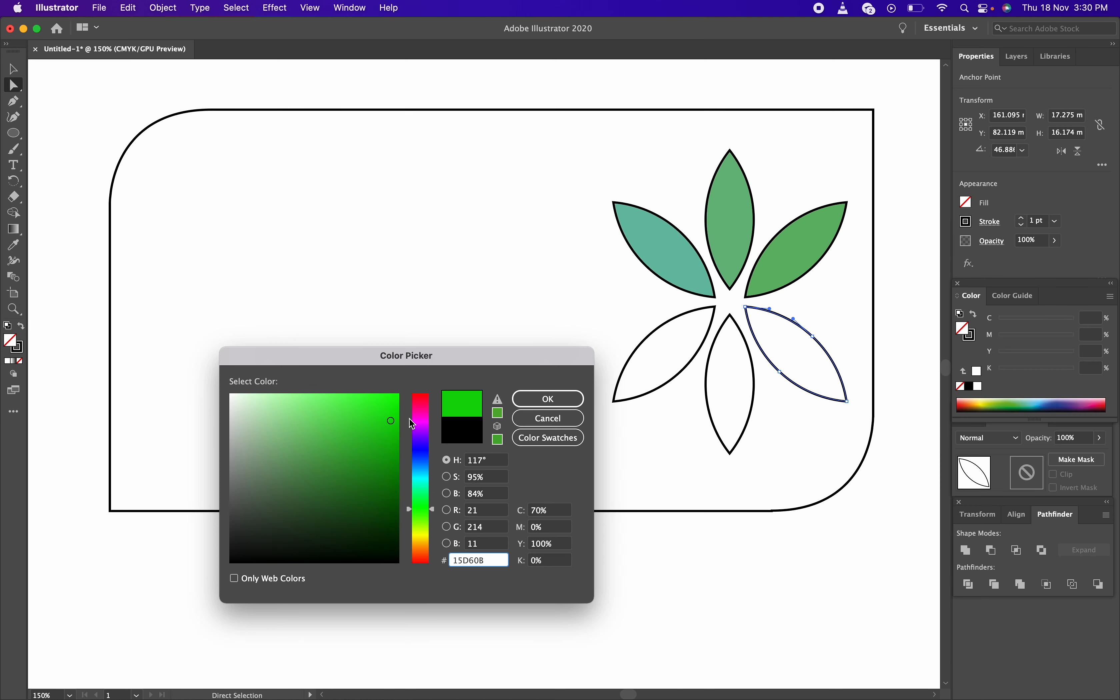
left_click(548, 399)
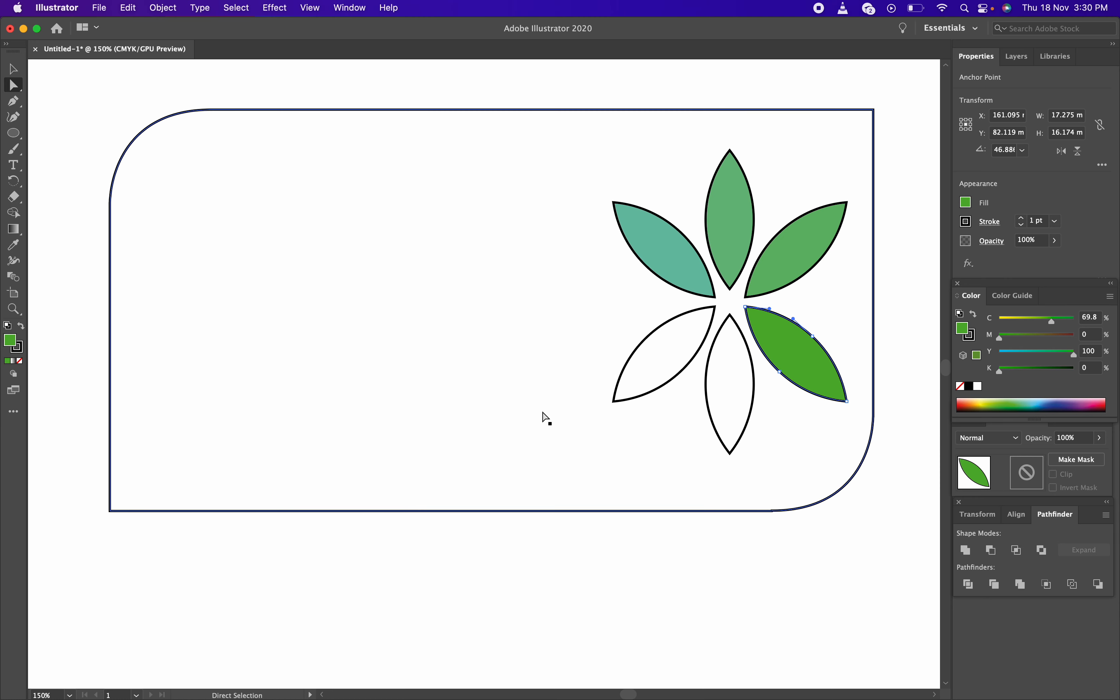
left_click(727, 393)
Fill the bottom petal with a yellow-green shade
left_click(711, 388)
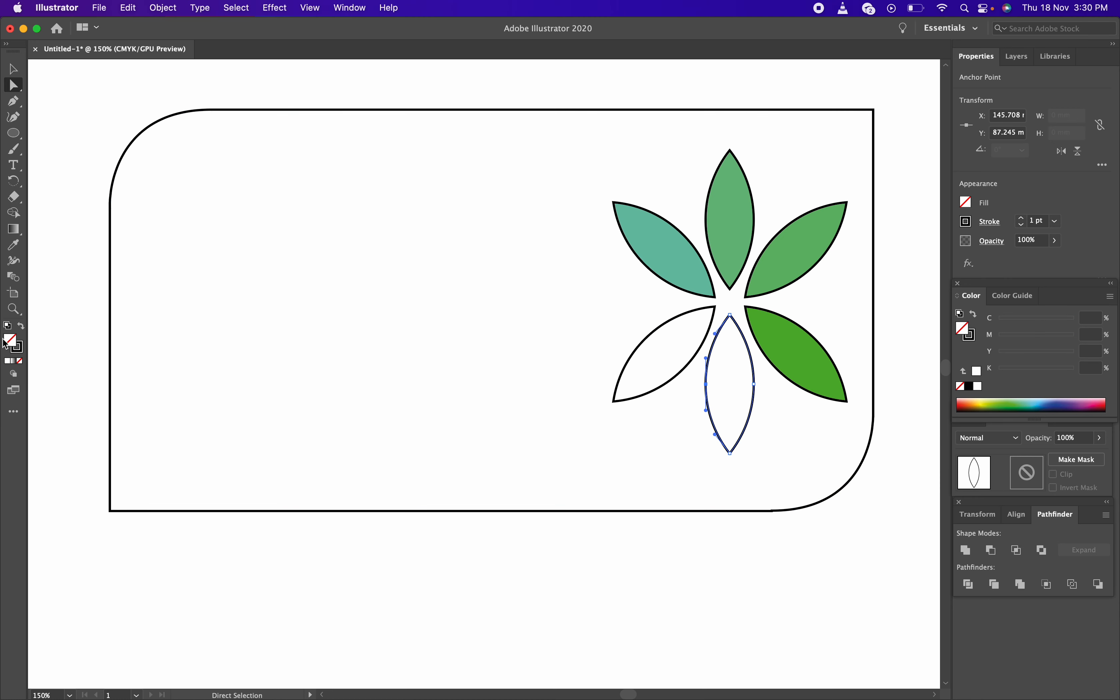
double_click(12, 348)
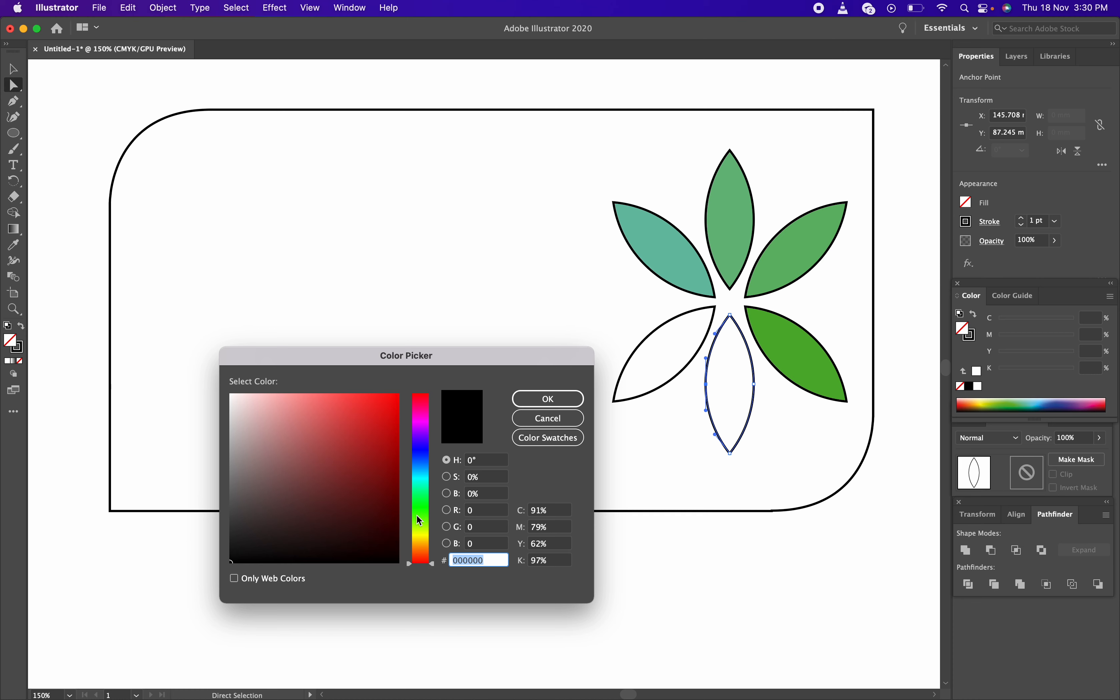
left_click(422, 517)
left_click(423, 521)
left_click(424, 522)
left_click(387, 407)
left_click(547, 398)
Fill the lower-left petal with yellow-green BFDD0A
left_click(689, 355)
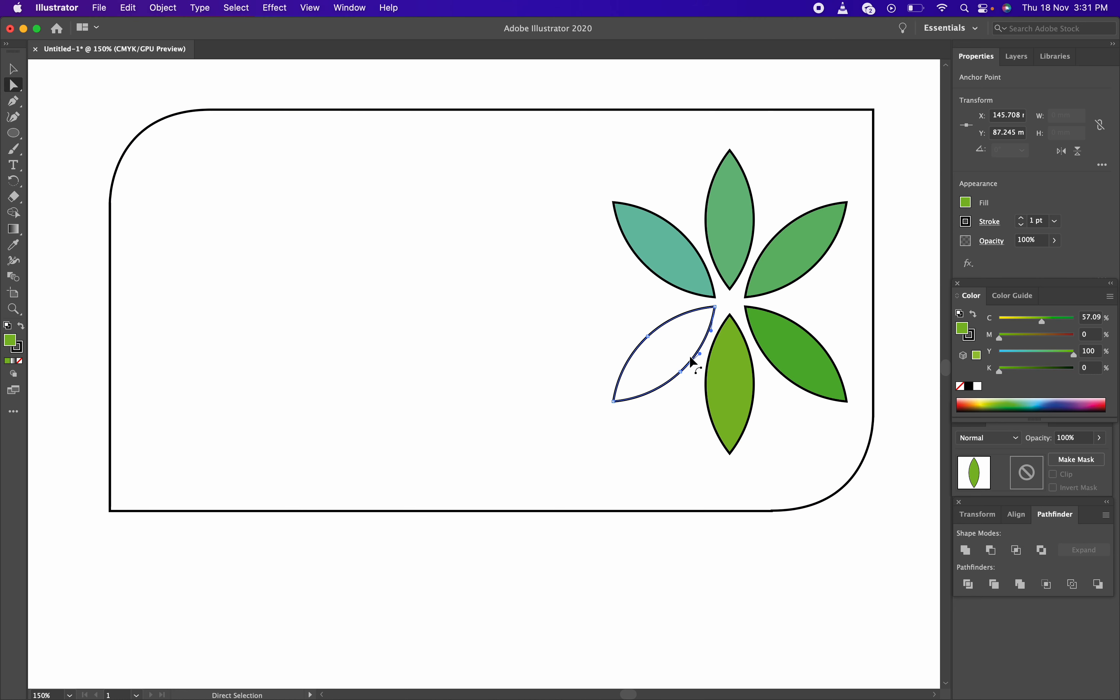
double_click(11, 341)
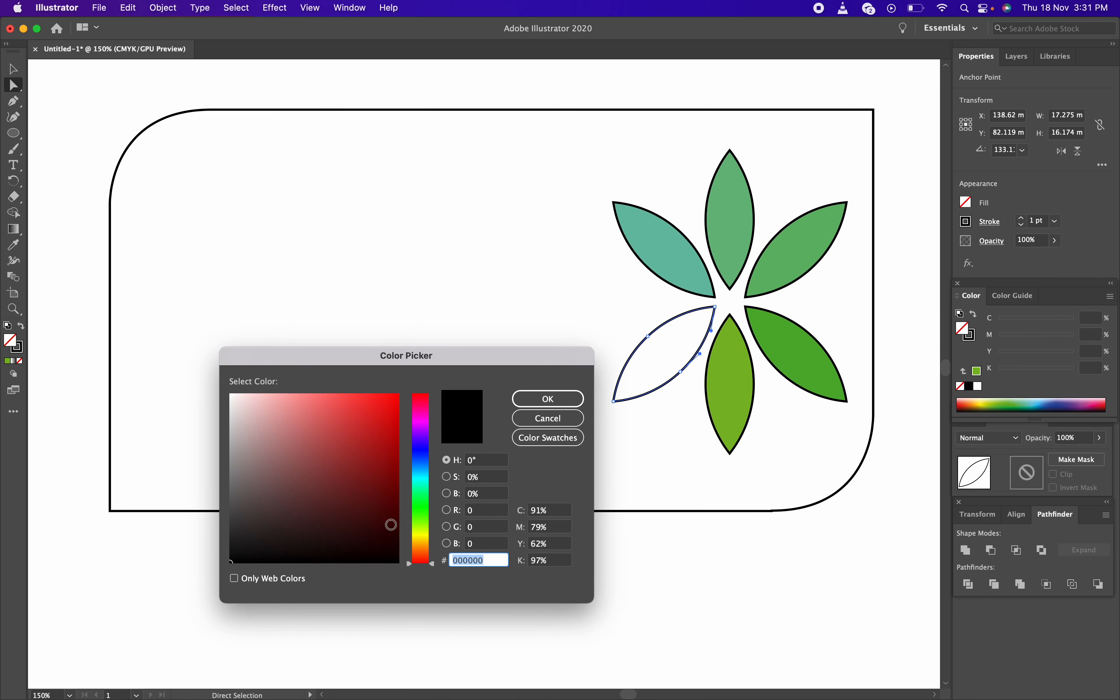
left_click_drag(421, 522, 420, 533)
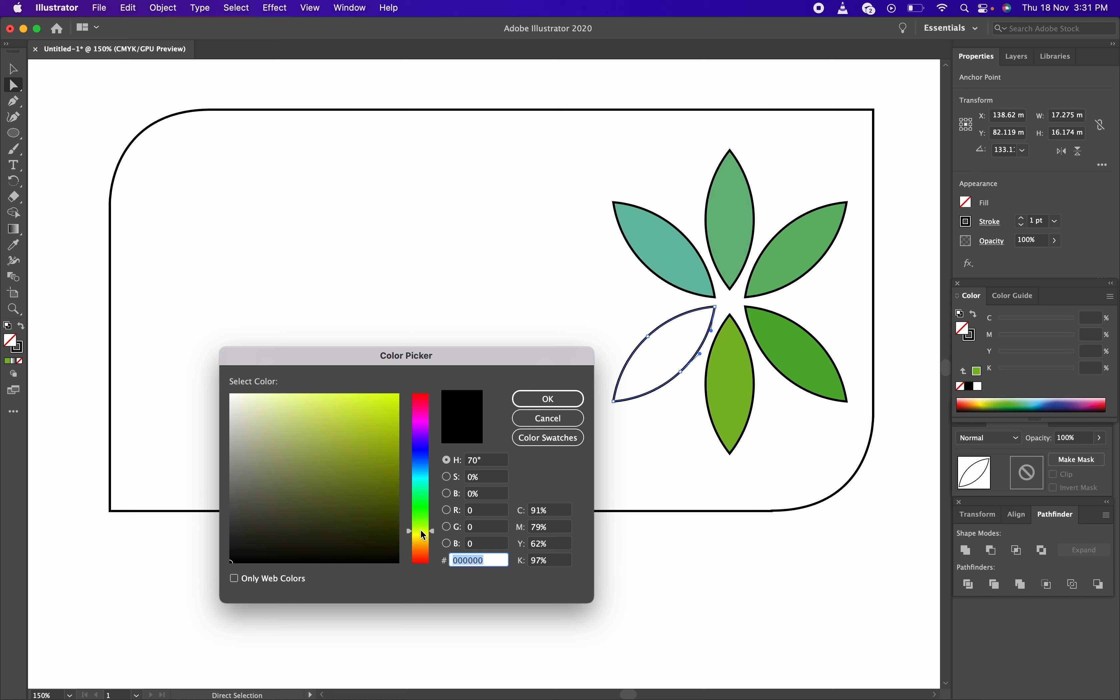
left_click(392, 415)
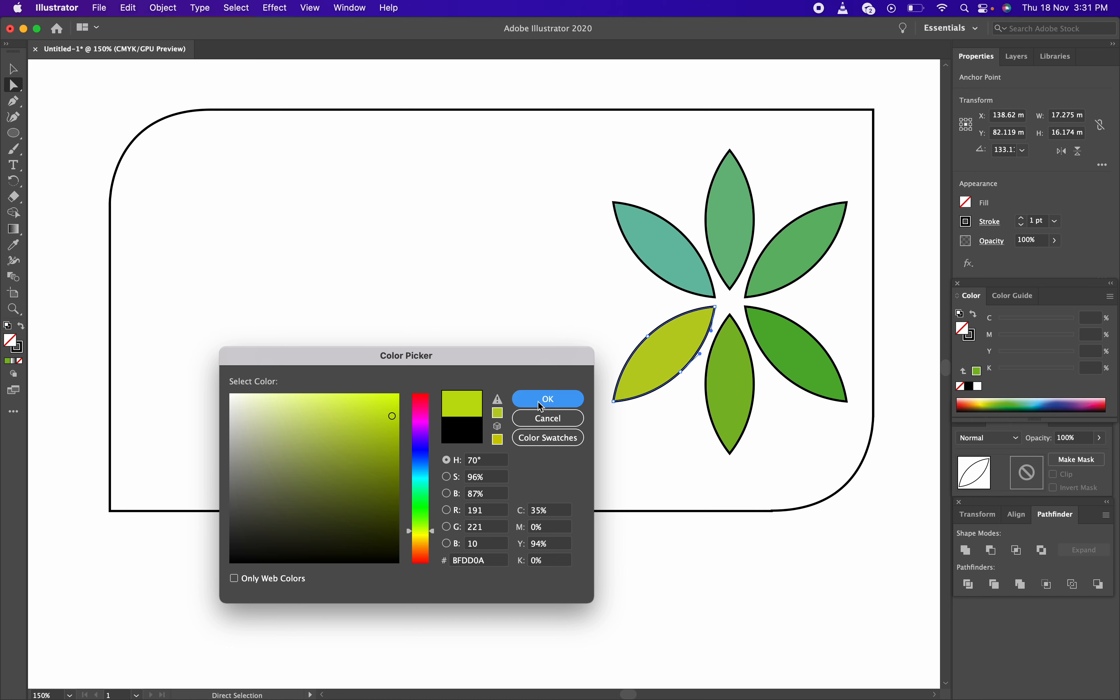
left_click(537, 401)
key("v")
left_click(737, 297)
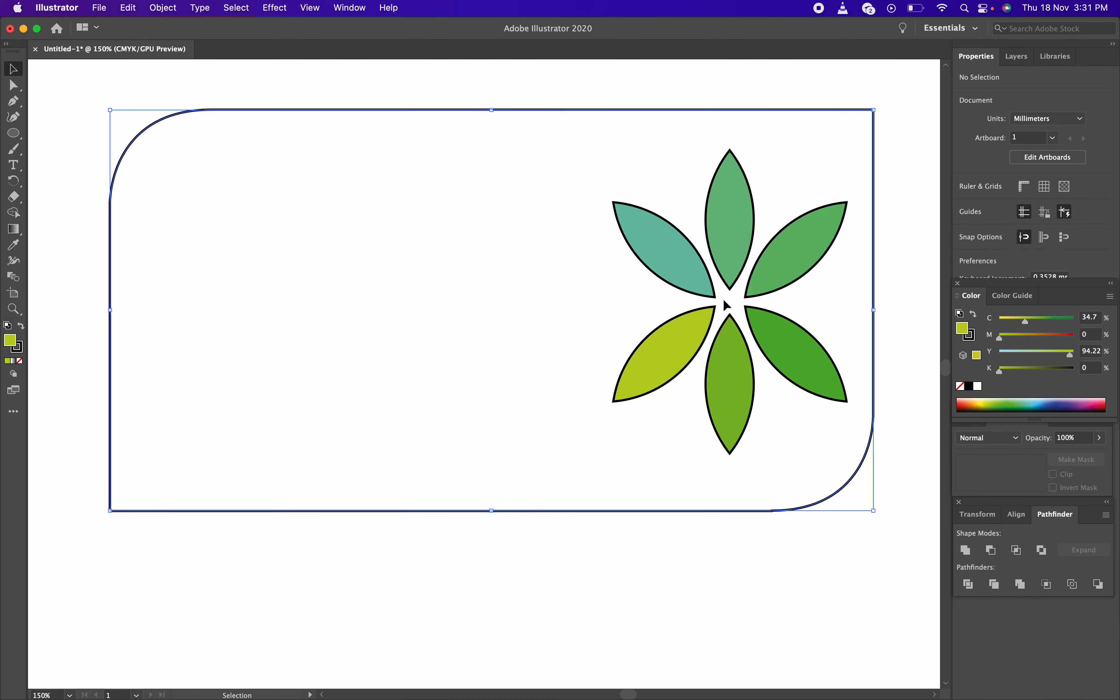
Drag the green flower group slightly right and up within the card's right half
left_click(712, 254)
mouse_move(712, 254)
left_mouse_down()
mouse_move(576, 293)
mouse_move(513, 293)
mouse_move(740, 245)
mouse_move(537, 253)
mouse_move(722, 244)
left_mouse_up()
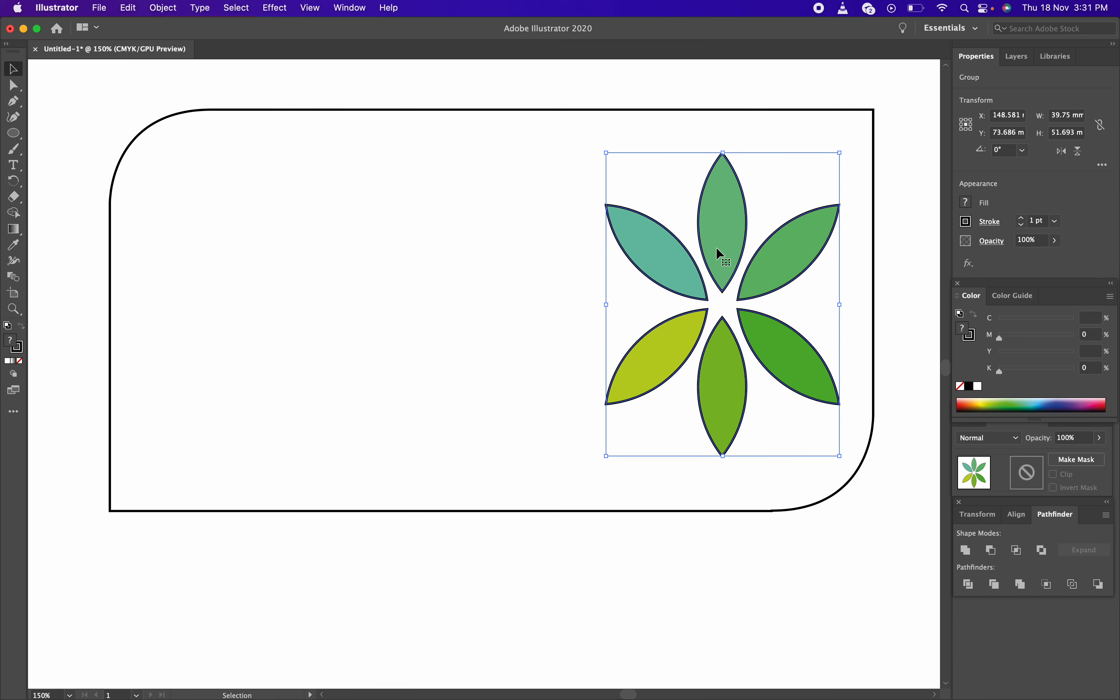
left_click_drag(719, 253, 740, 246)
left_click(780, 527)
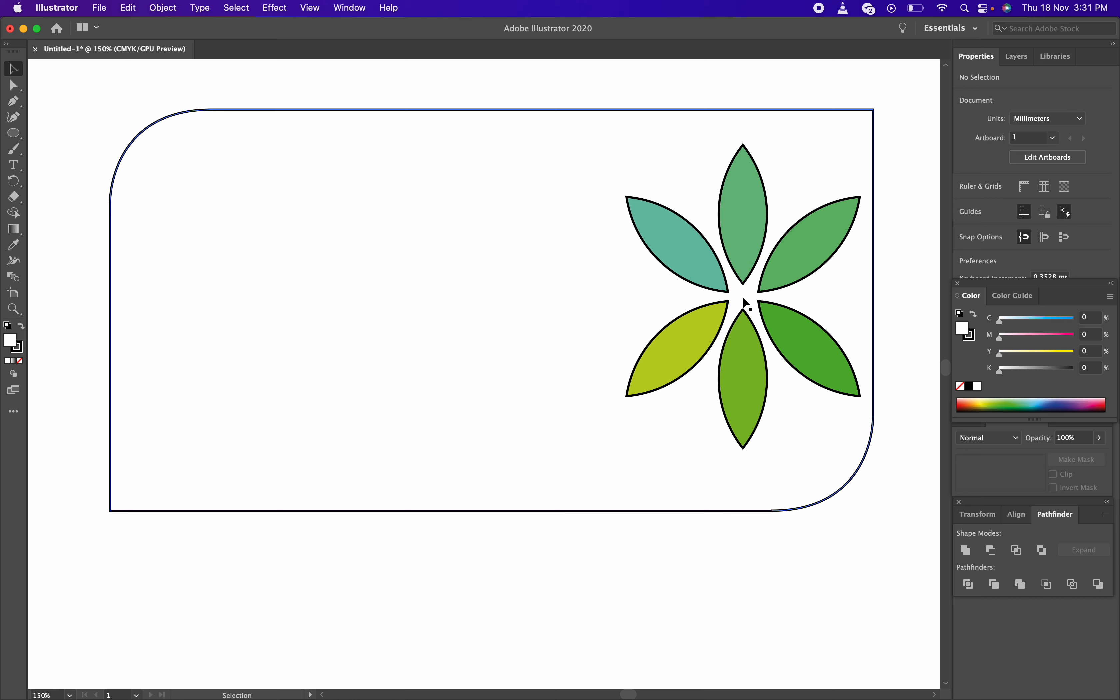
left_click(792, 276)
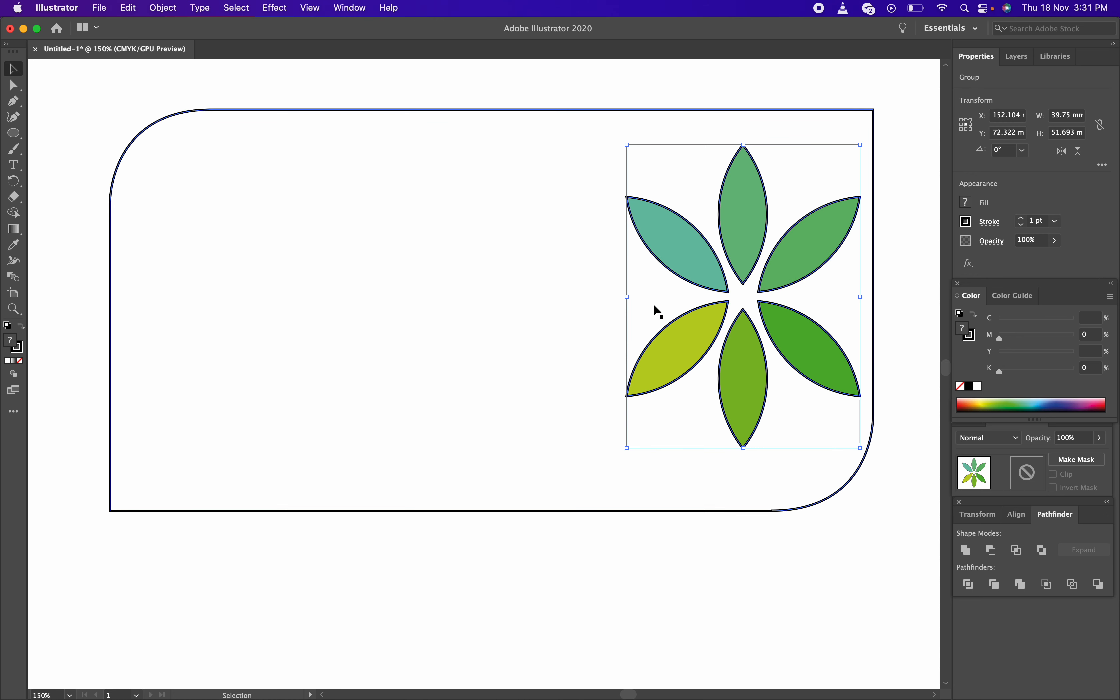
left_click(14, 133)
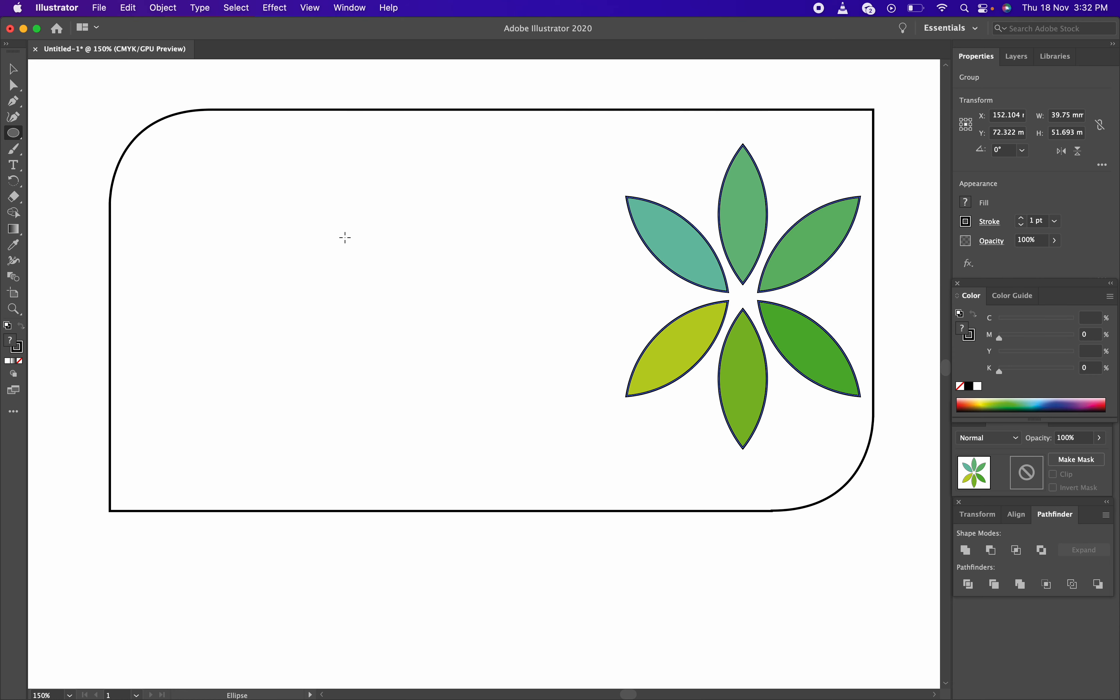
With the Type tool, place a text object at the card's upper left
key("t")
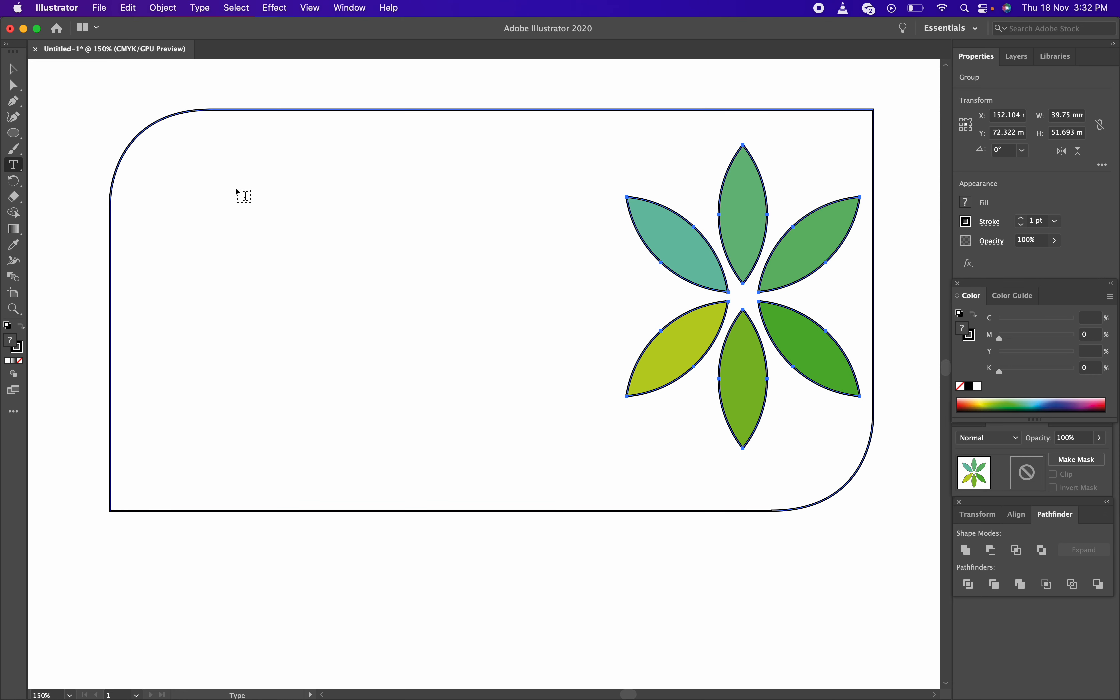
left_click(215, 185)
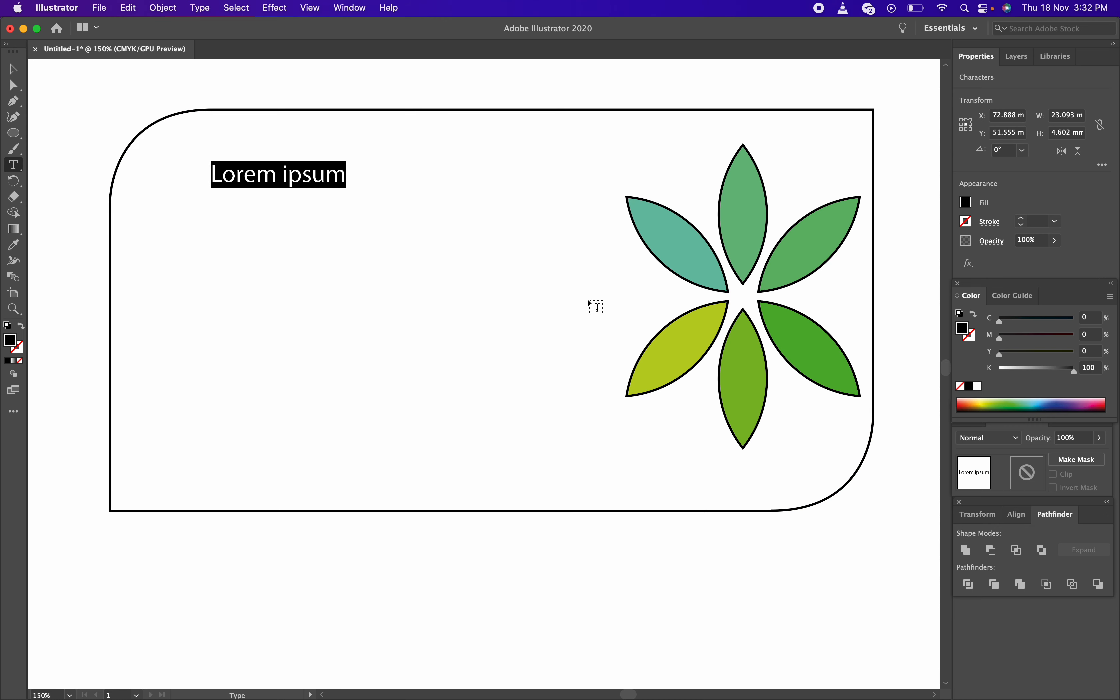
Replace the Lorem ipsum placeholder line with the person's full name in capital letters
key("BackSpace")
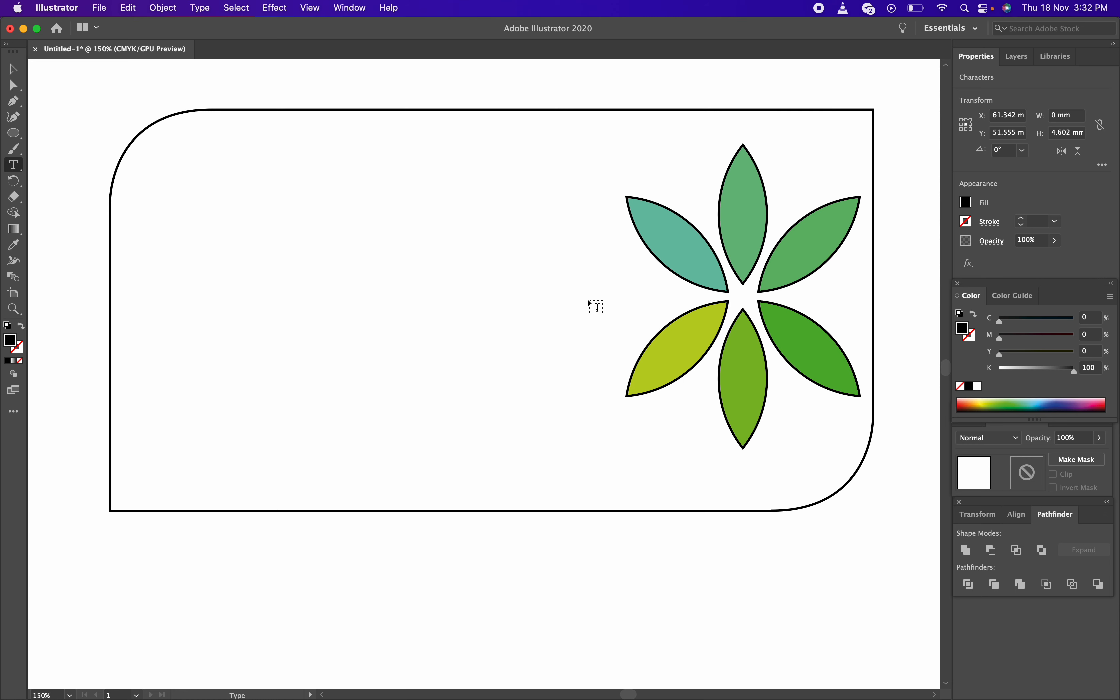
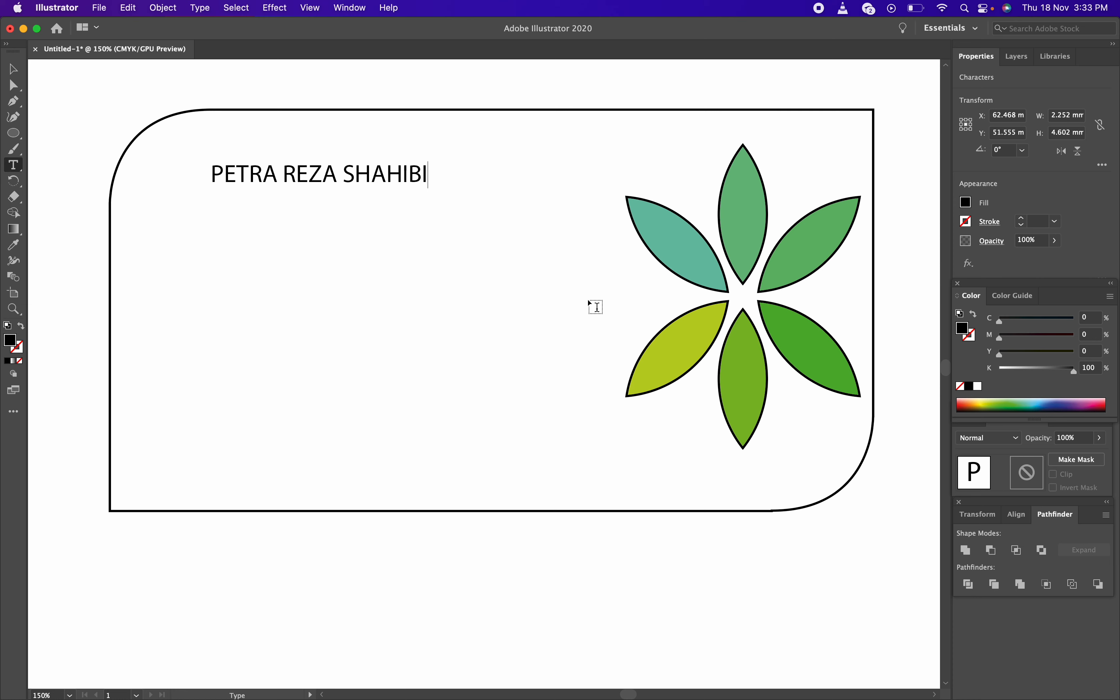
key("Escape")
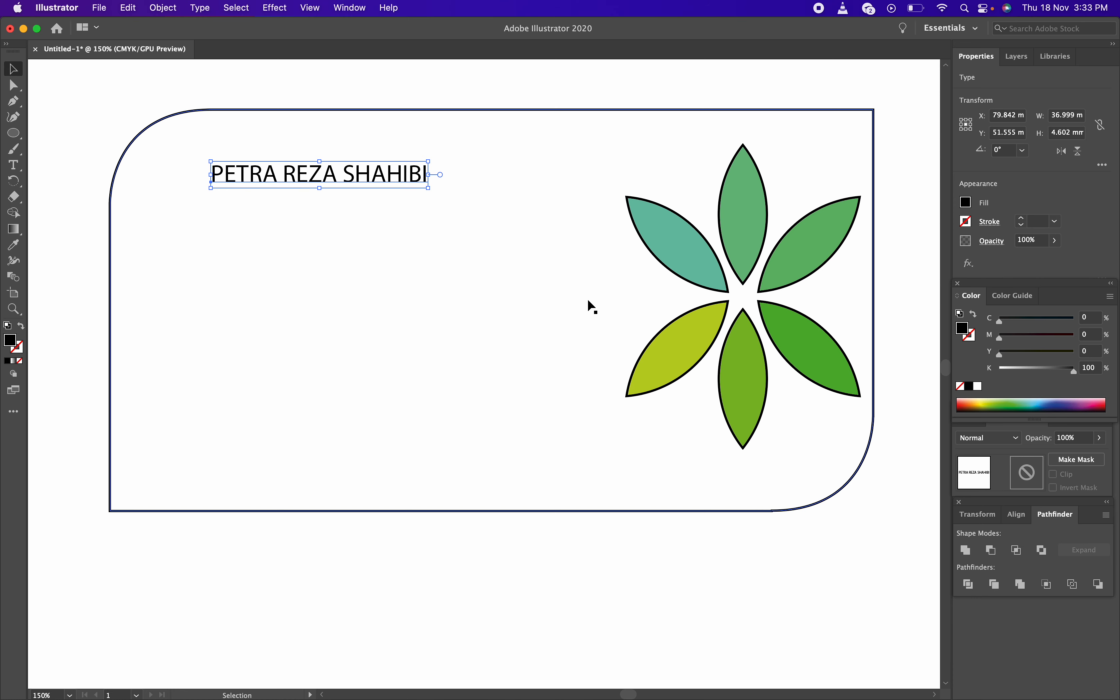
Reposition the name text at the card's upper left, level with the top of the flower
left_click(417, 82)
left_click(380, 180)
left_click(355, 92)
left_click(347, 182)
left_click_drag(340, 180, 317, 428)
left_click_drag(316, 426, 634, 468)
left_click_drag(574, 463, 376, 194)
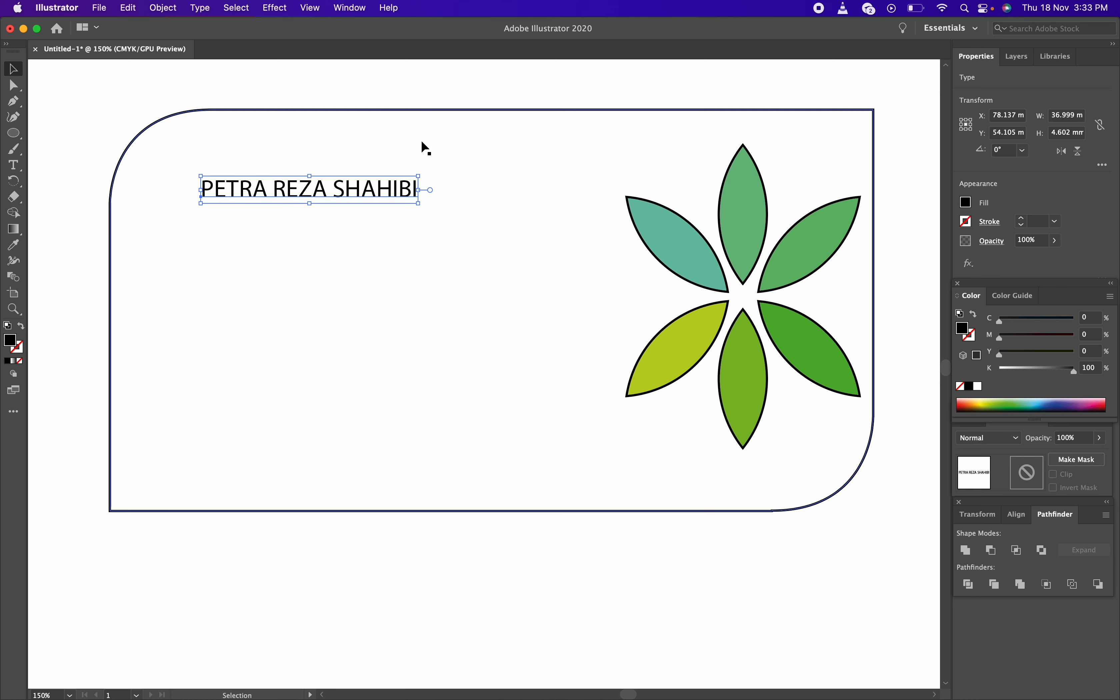
left_click(442, 93)
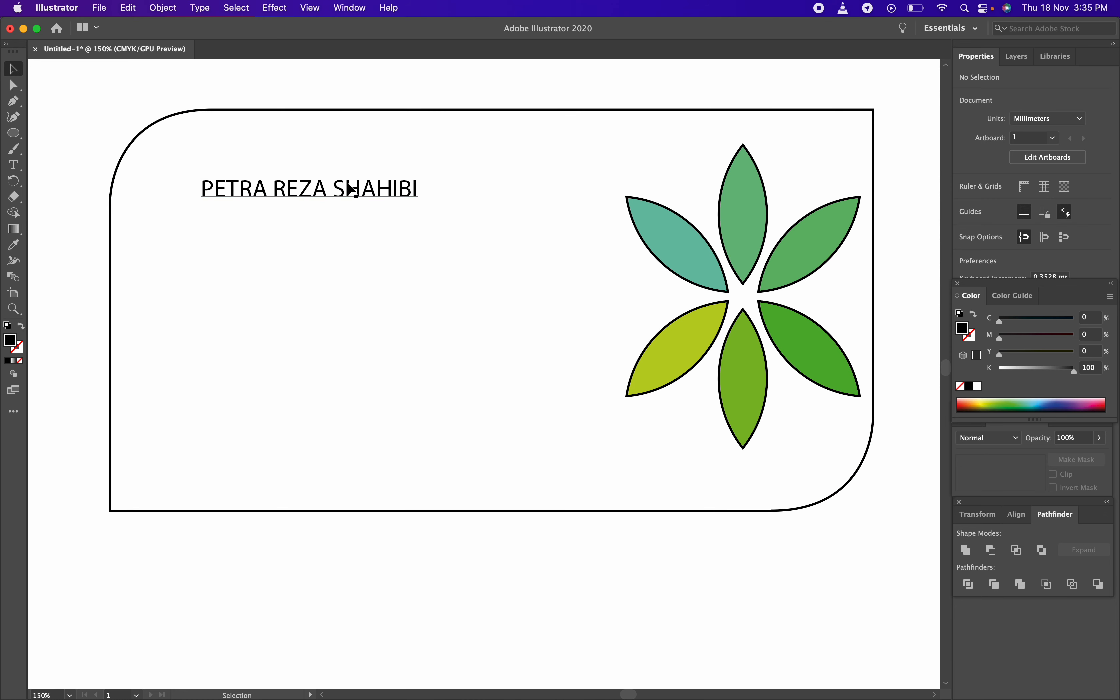
Select the name text object on the artboard with the Selection tool
left_click(385, 193)
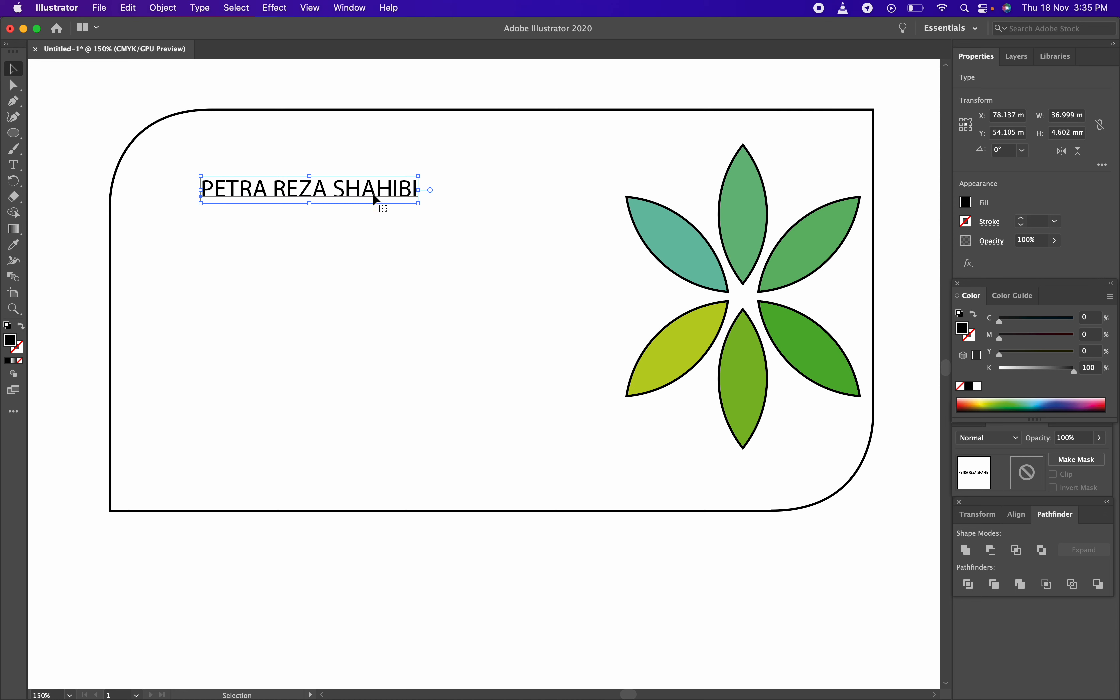
left_click(351, 8)
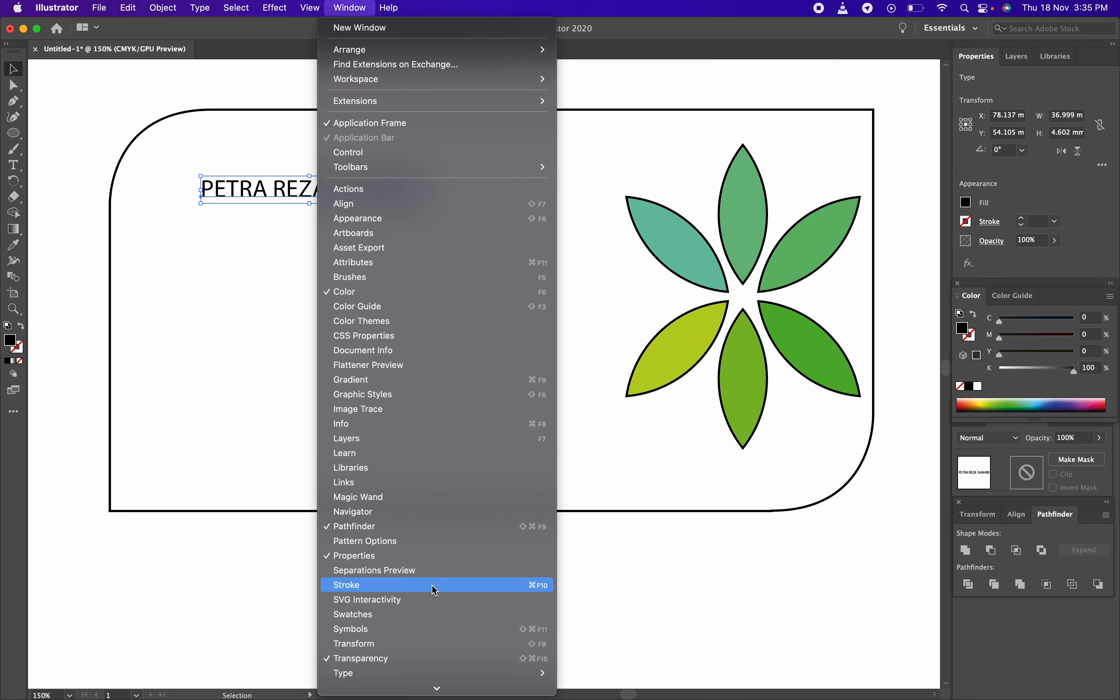
Open the Character panel from Window > Type > Character
scroll(432, 590, "down", 3)
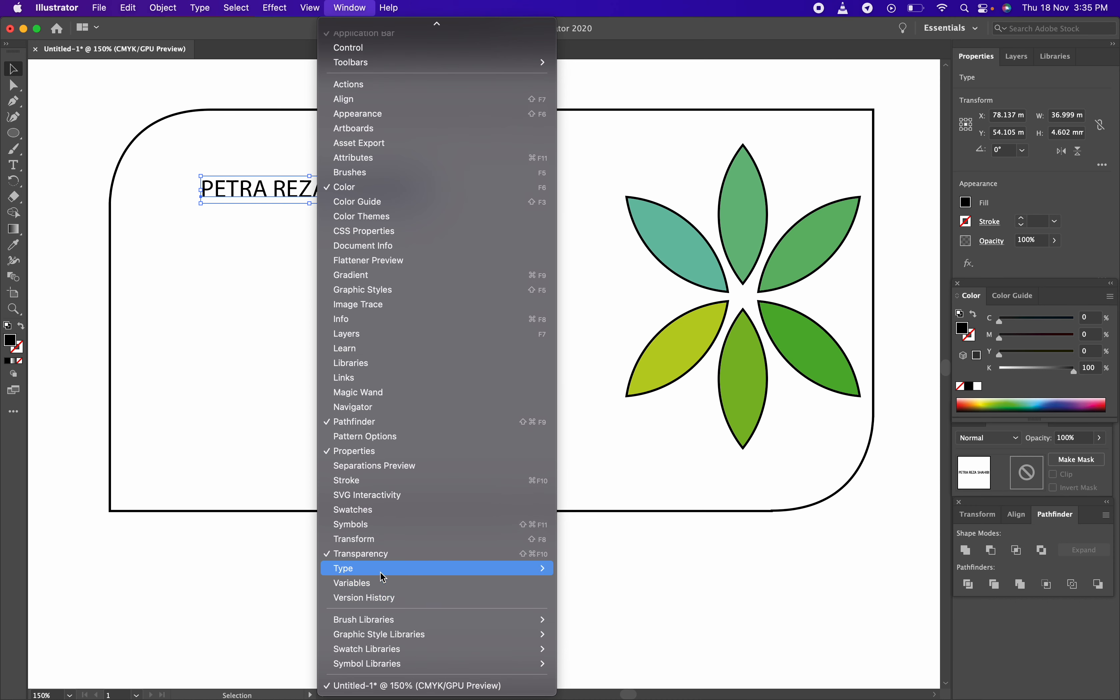
mouse_move(381, 572)
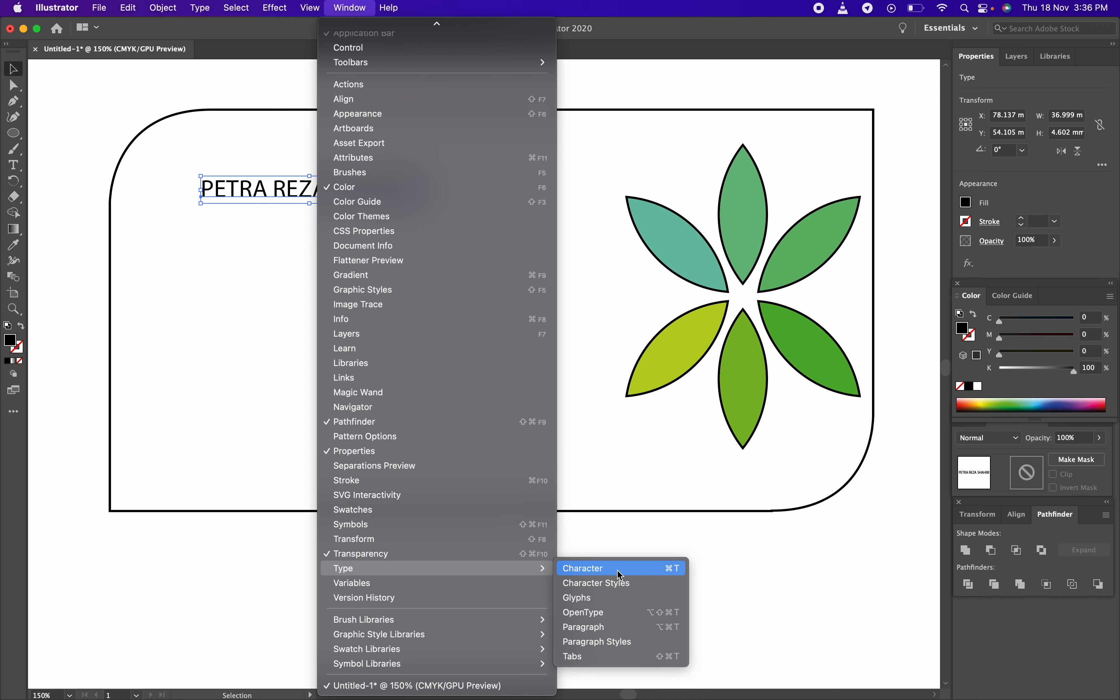
left_click(620, 574)
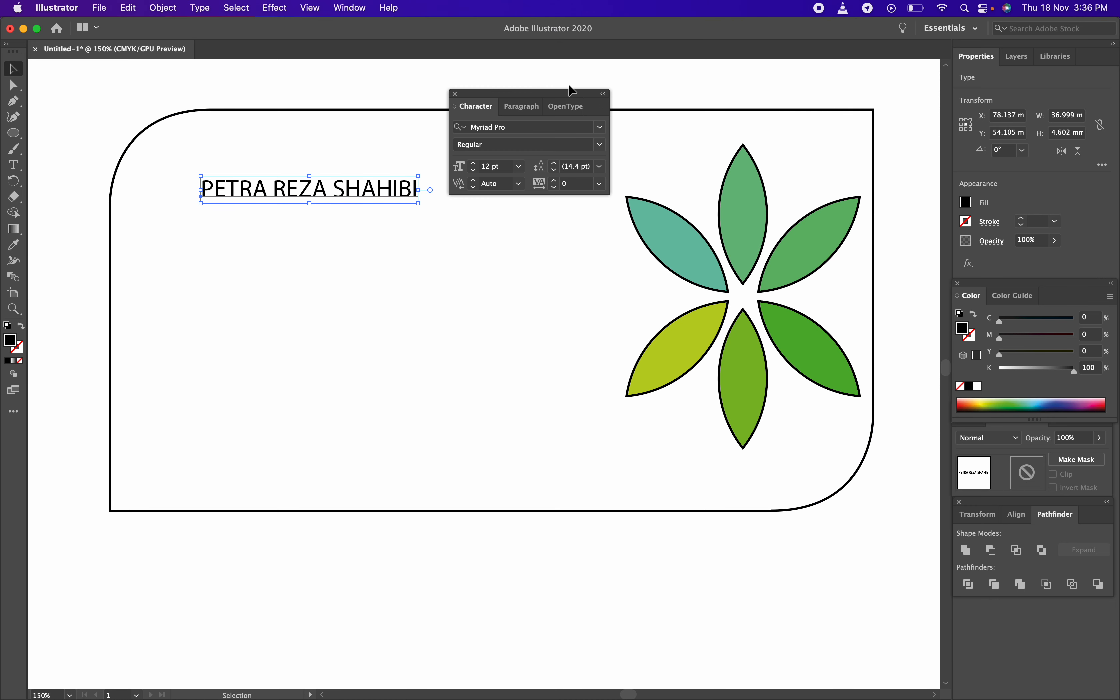
Move the Character panel to the top right and start changing the name's Myriad Pro font
left_click_drag(504, 105, 843, 56)
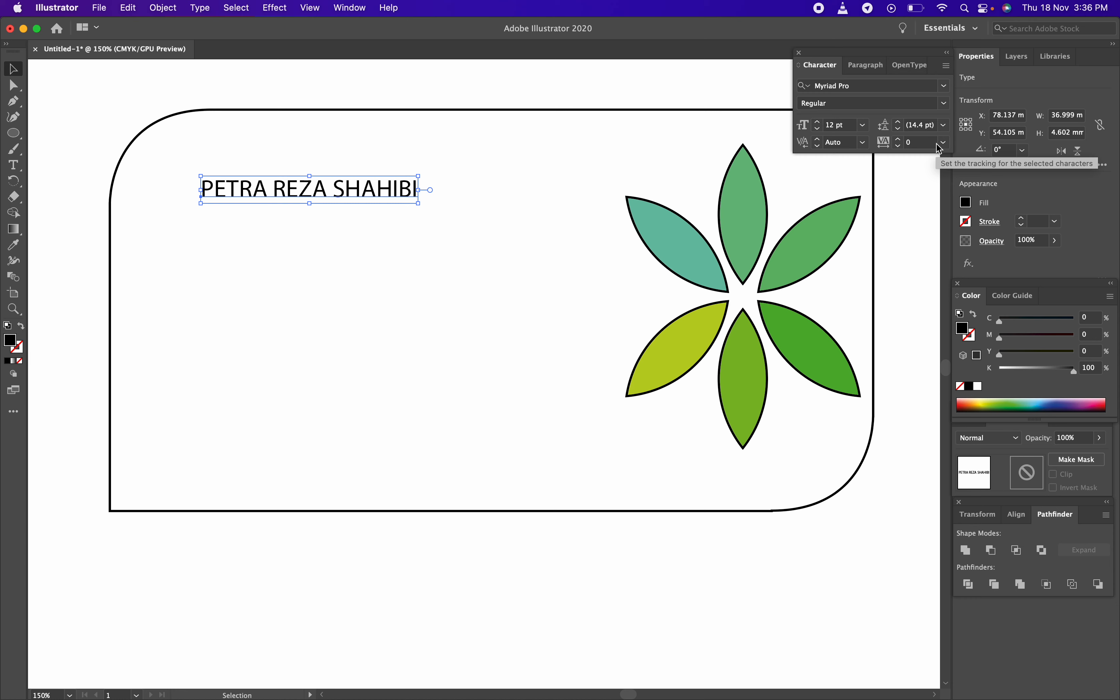
left_click(476, 160)
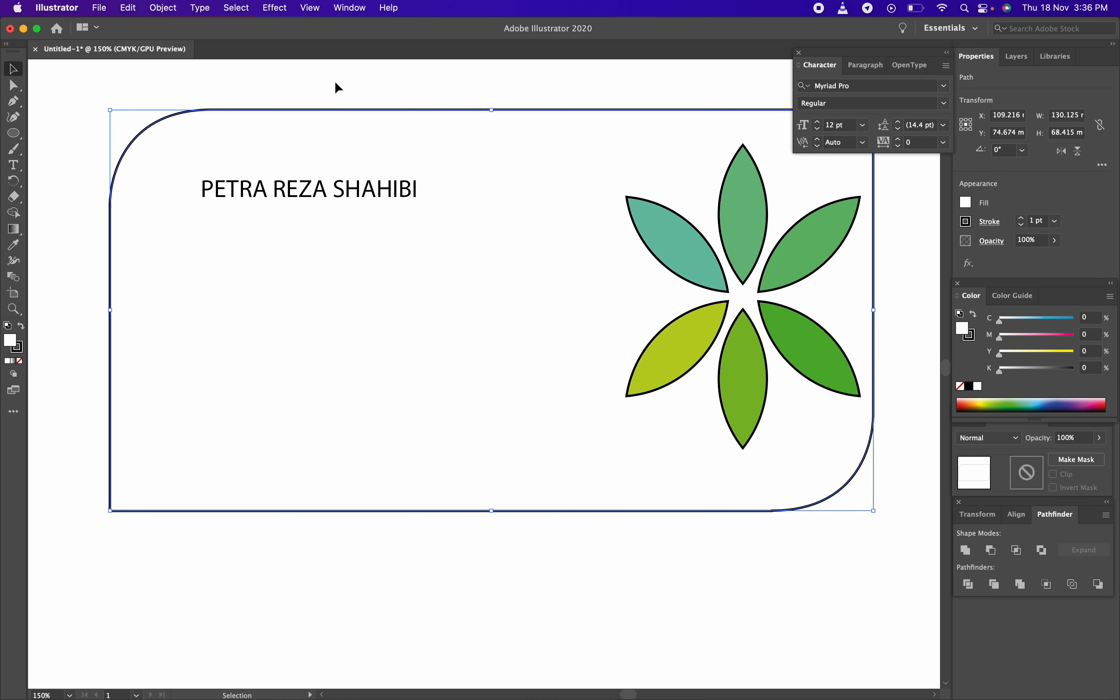
left_click(307, 186)
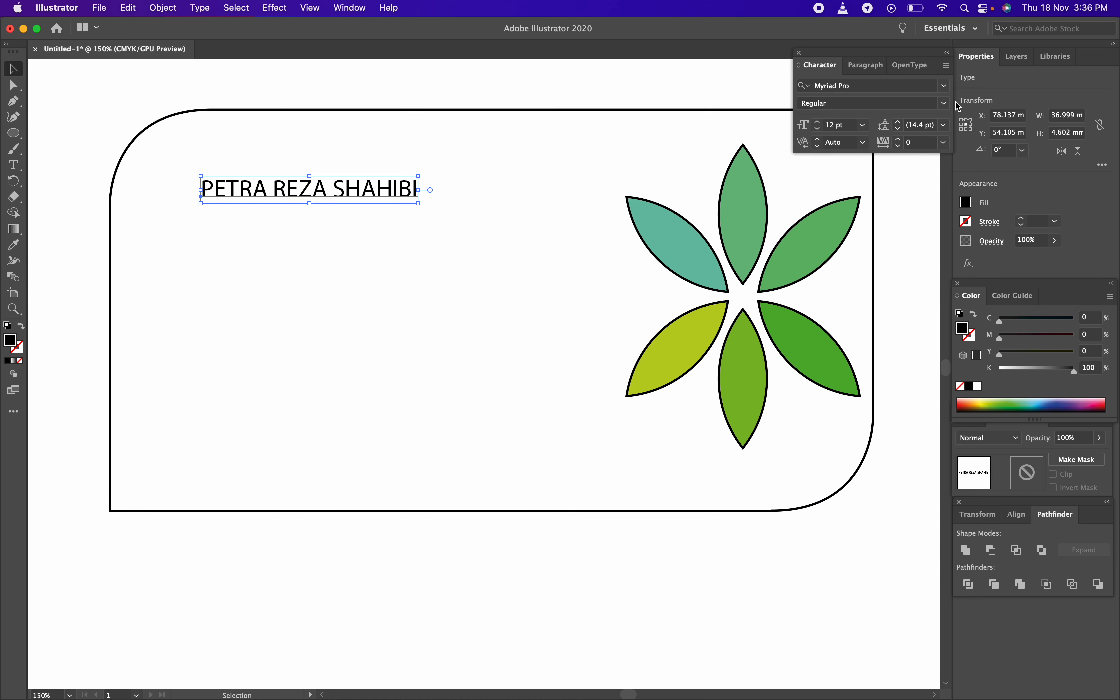
left_click(882, 86)
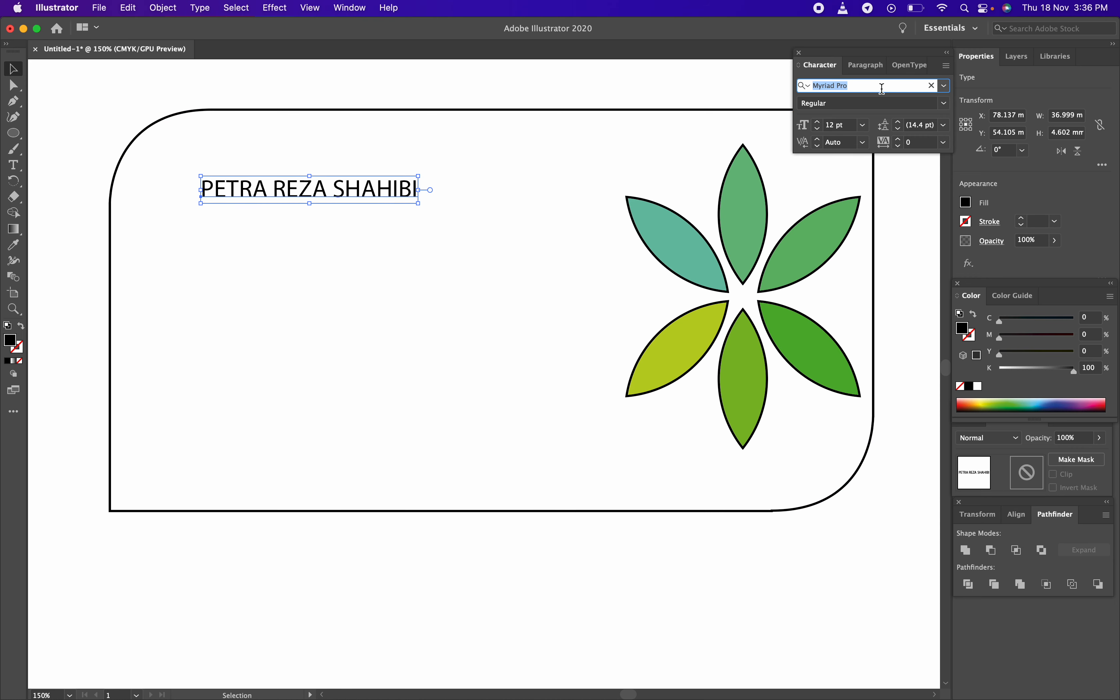
key("Down")
key("Down")
key("Down")
Try fonts like Impact, Georgia, Arial and American Typewriter on the name, ending on Acumin Variable Concept
key("Down")
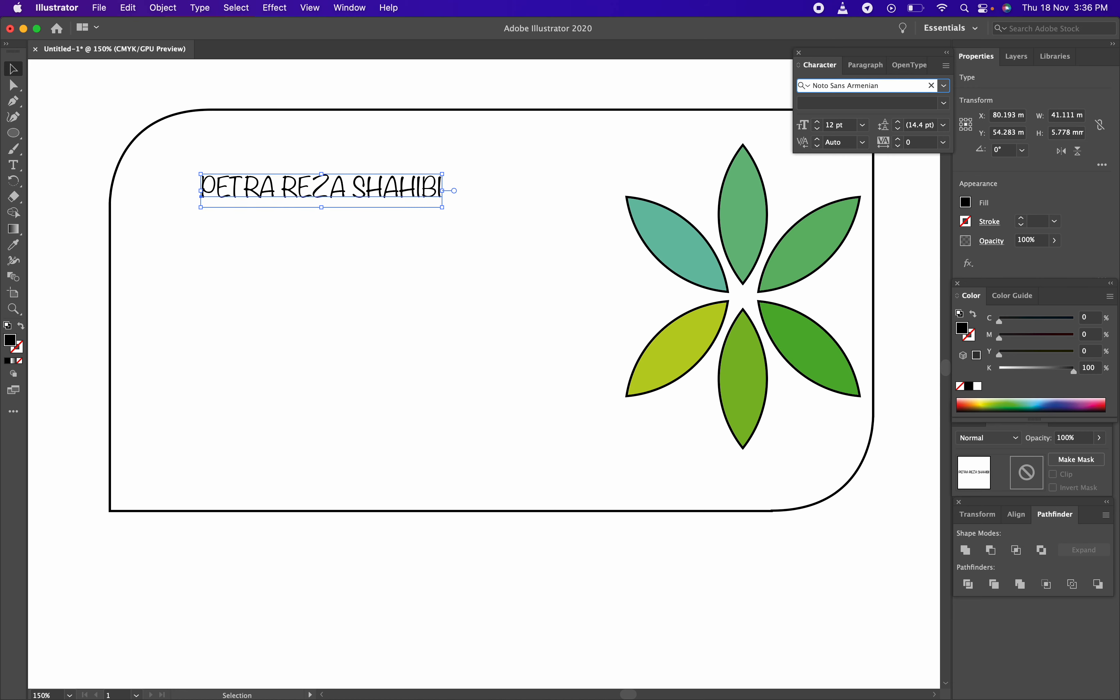
key("Down")
key("Down")
key("Down")
key("Down")
key("Down")
key("Down")
key("Down")
key("Down")
key("Down")
key("Down")
key("Down")
key("Down")
key("Down")
key("Down")
key("Down")
key("Down")
key("Down")
key("Down")
key("Down")
key("Up")
key("Up")
key("Up")
key("Up")
key("Up")
key("Up")
key("Up")
key("Up")
key("Up")
key("Up")
key("Up")
key("Up")
key("Up")
key("Up")
key("Up")
key("Up")
key("Up")
key("Up")
key("Up")
key("Up")
key("Up")
key("Up")
key("Up")
key("Up")
key("Up")
key("Up")
key("Up")
key("Up")
key("Up")
key("Up")
key("Up")
key("Up")
key("Up")
key("Up")
key("Up")
key("Up")
key("Up")
key("Up")
key("Up")
key("Up")
key("Up")
key("Up")
key("Up")
key("Down")
key("Up")
key("Up")
key("Up")
key("Down")
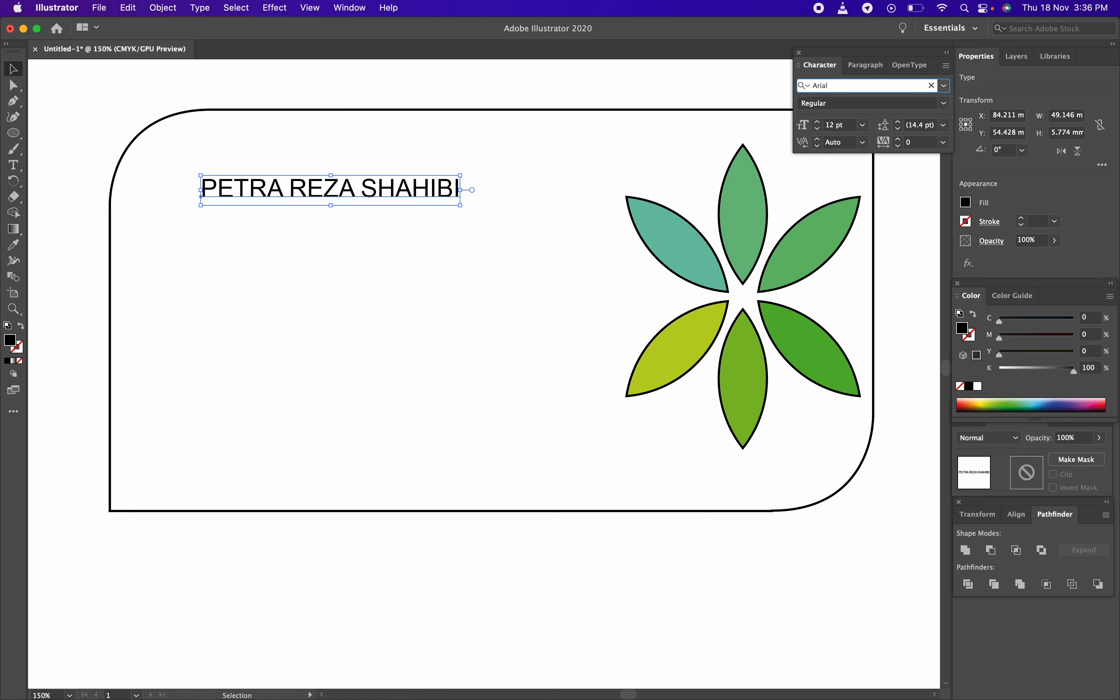
key("Down")
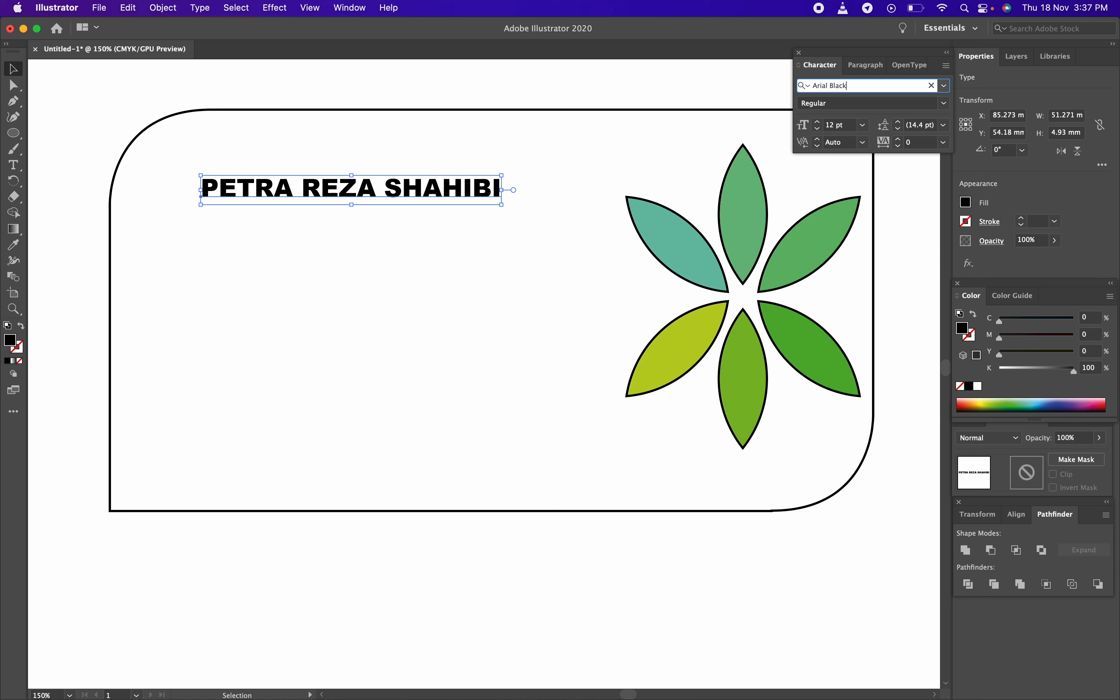
key("Up")
key("Up")
key("Up")
key("Up")
key("Up")
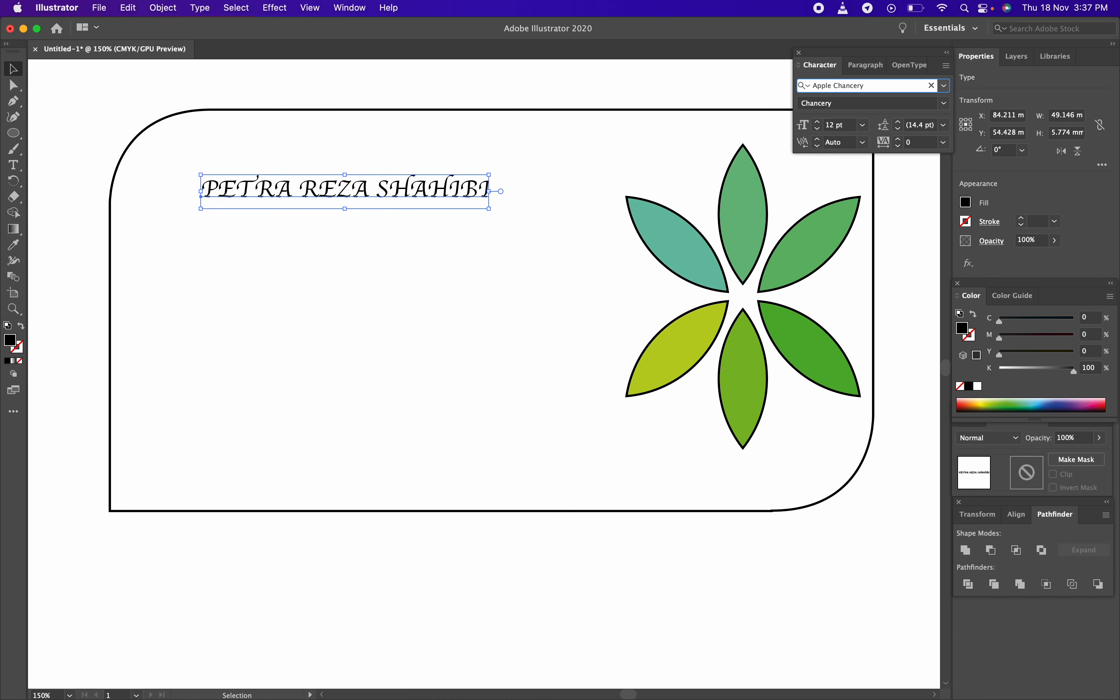
key("Up")
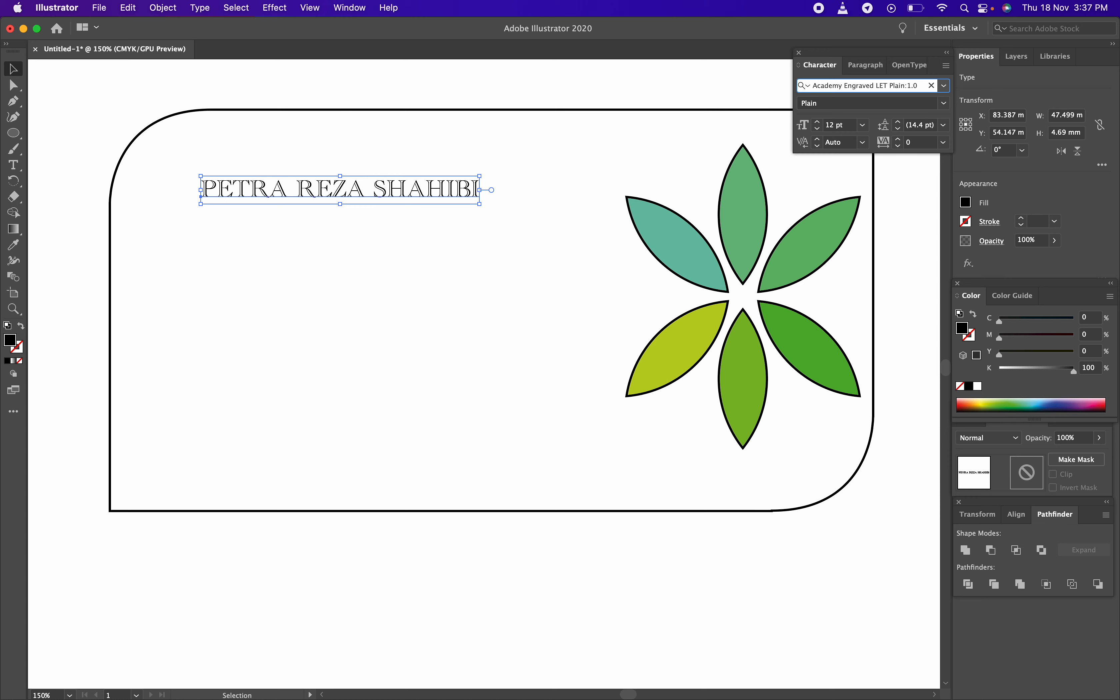
key("Up")
key("Up")
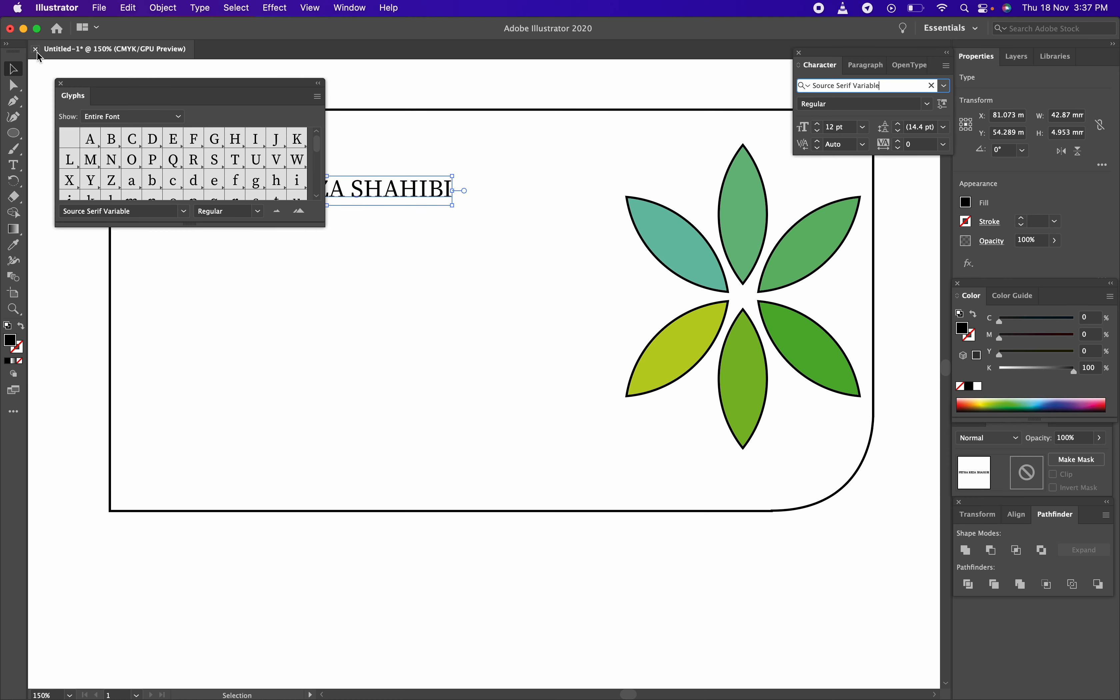
left_click(61, 83)
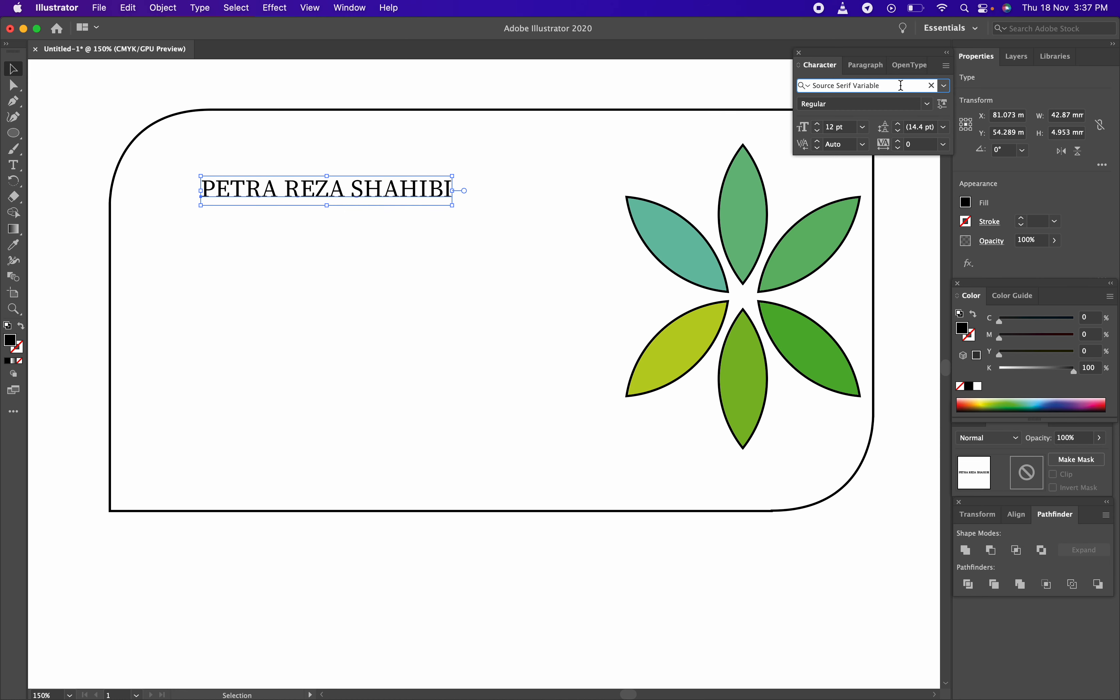
key("Up")
key("Up")
key("Up")
key("Up")
key("Up")
key("Up")
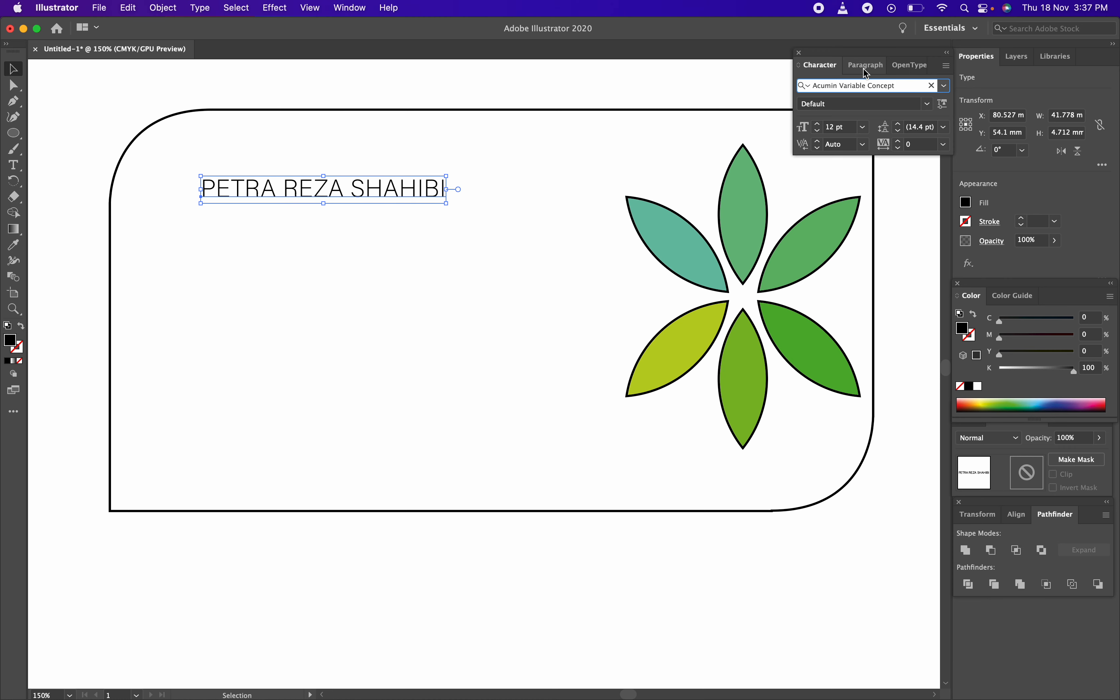
left_click(944, 86)
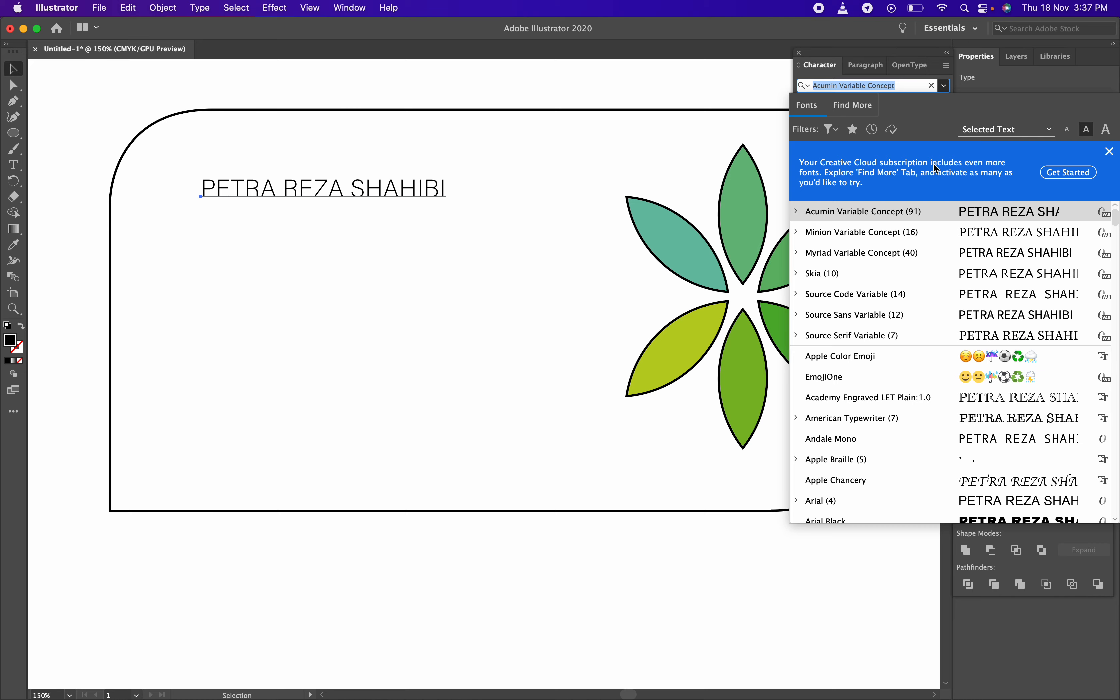
Choose Arial Rounded MT Bold from the font list for the name
left_click(1110, 152)
scroll(884, 170, "down", 5)
scroll(885, 171, "up", 4)
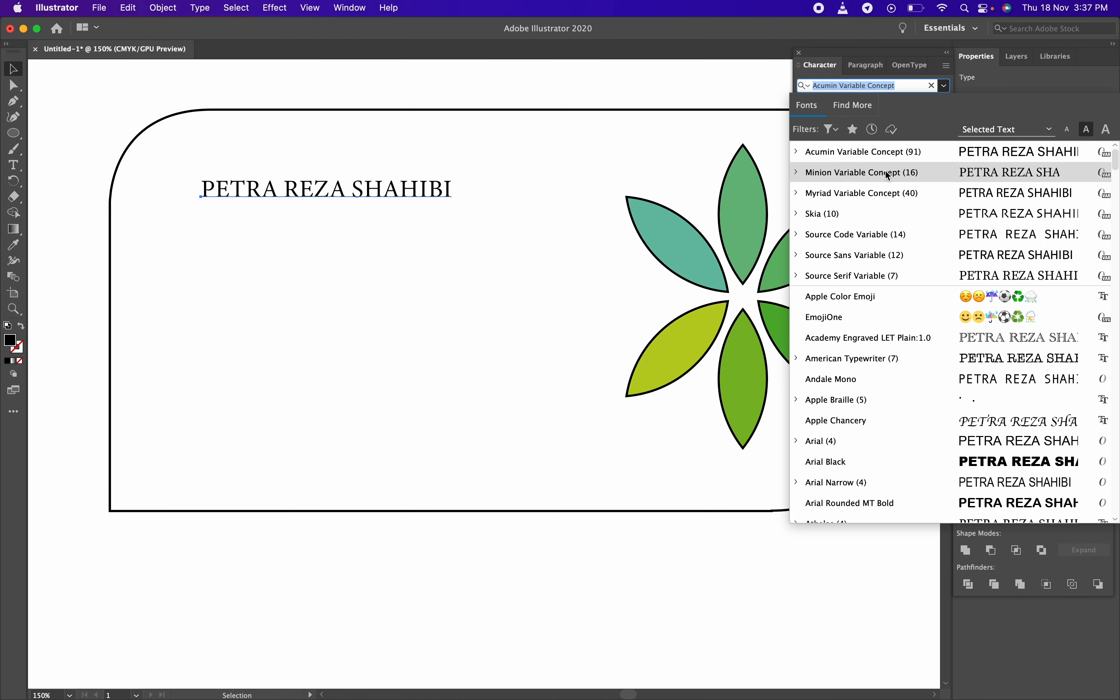
scroll(885, 172, "down", 20)
scroll(884, 170, "down", 6)
scroll(885, 170, "up", 8)
scroll(884, 170, "down", 5)
scroll(884, 171, "up", 10)
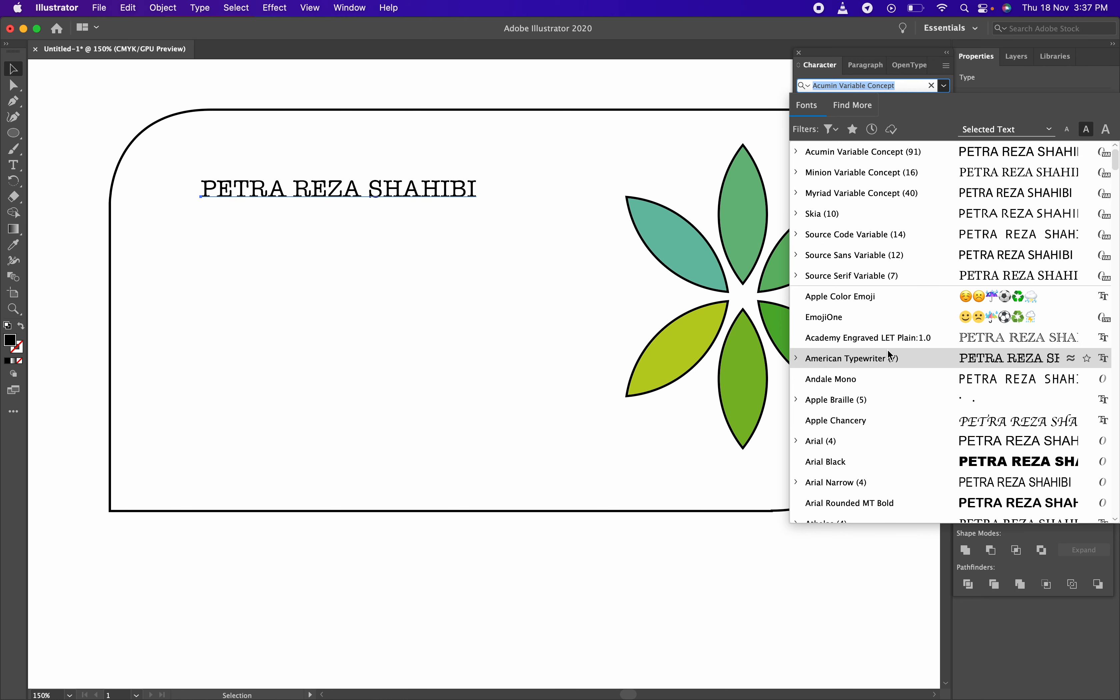
scroll(887, 349, "down", 4)
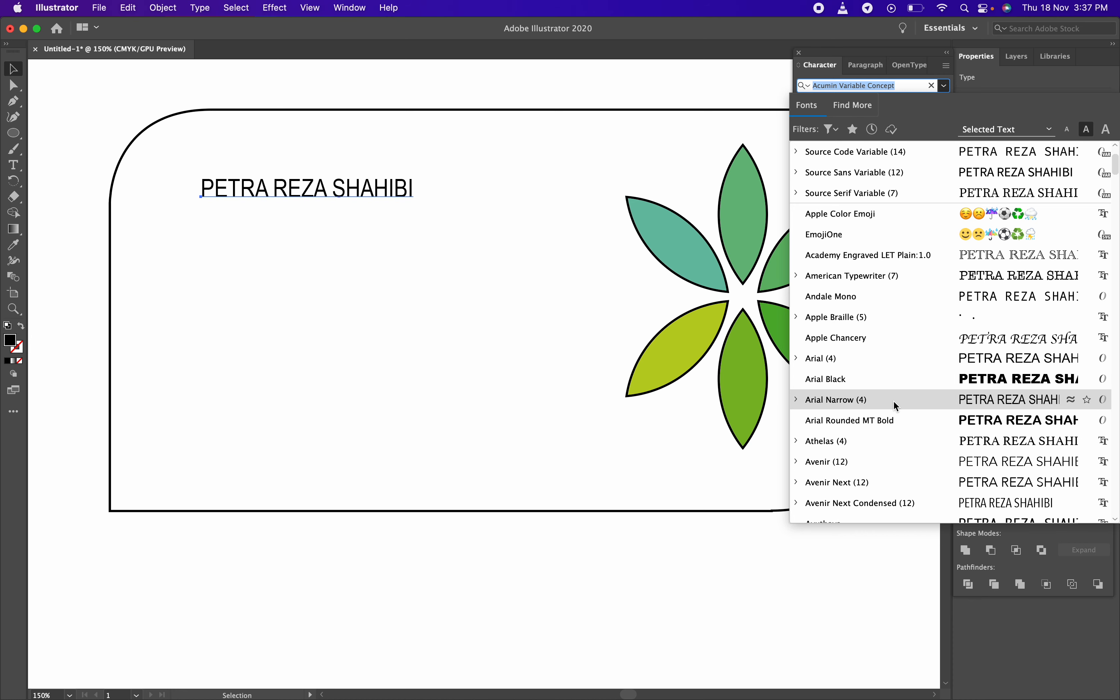
left_click(893, 419)
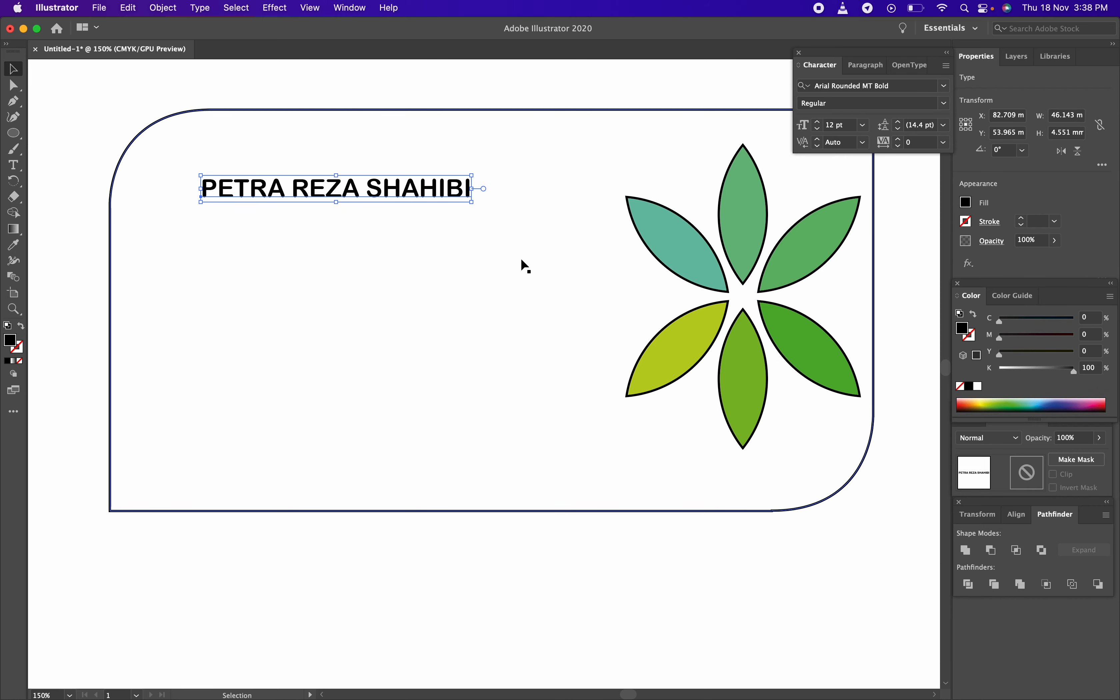
Nudge the name slightly lower and set its font size to 14 pt
left_click(358, 91)
left_click_drag(386, 192, 386, 200)
left_click(944, 104)
left_click(943, 104)
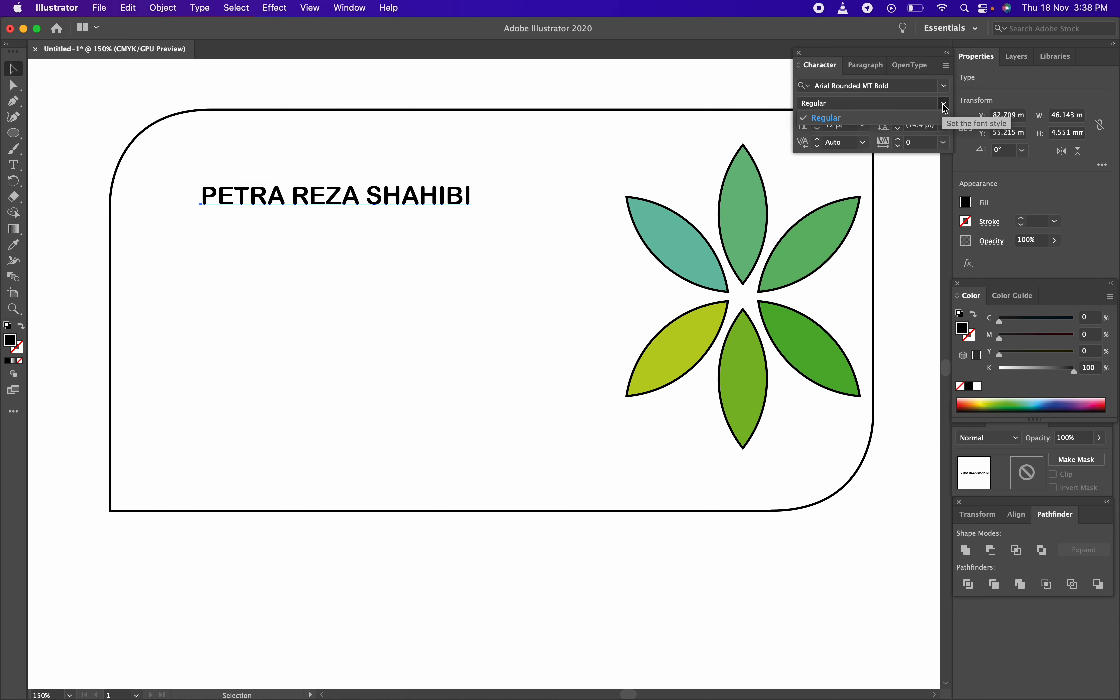
left_click(863, 125)
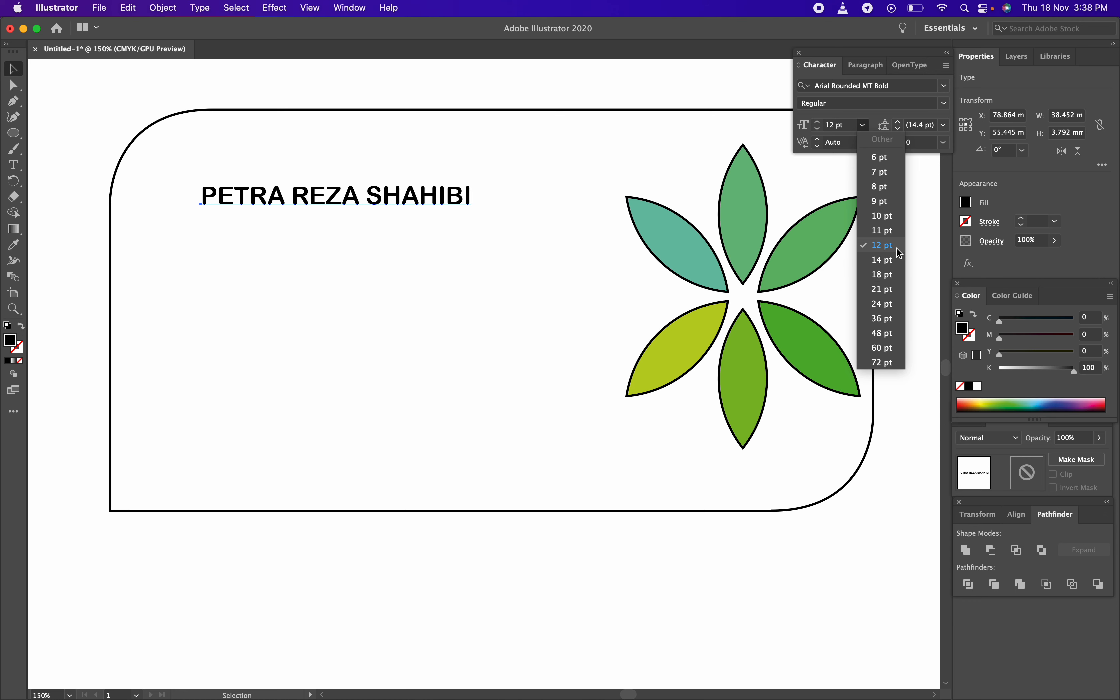
left_click(894, 264)
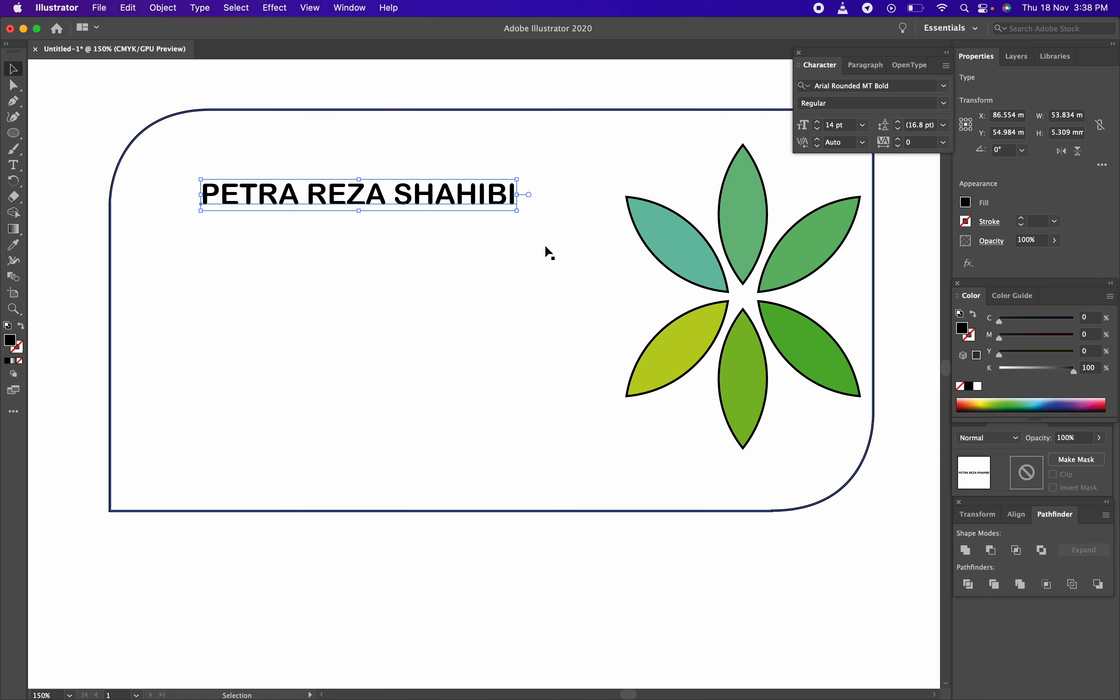
Shift the name text slightly left near the card's top-left corner
left_click(463, 163)
mouse_move(428, 198)
left_mouse_down()
mouse_move(397, 212)
mouse_move(396, 201)
mouse_move(442, 199)
left_mouse_up()
left_click(436, 96)
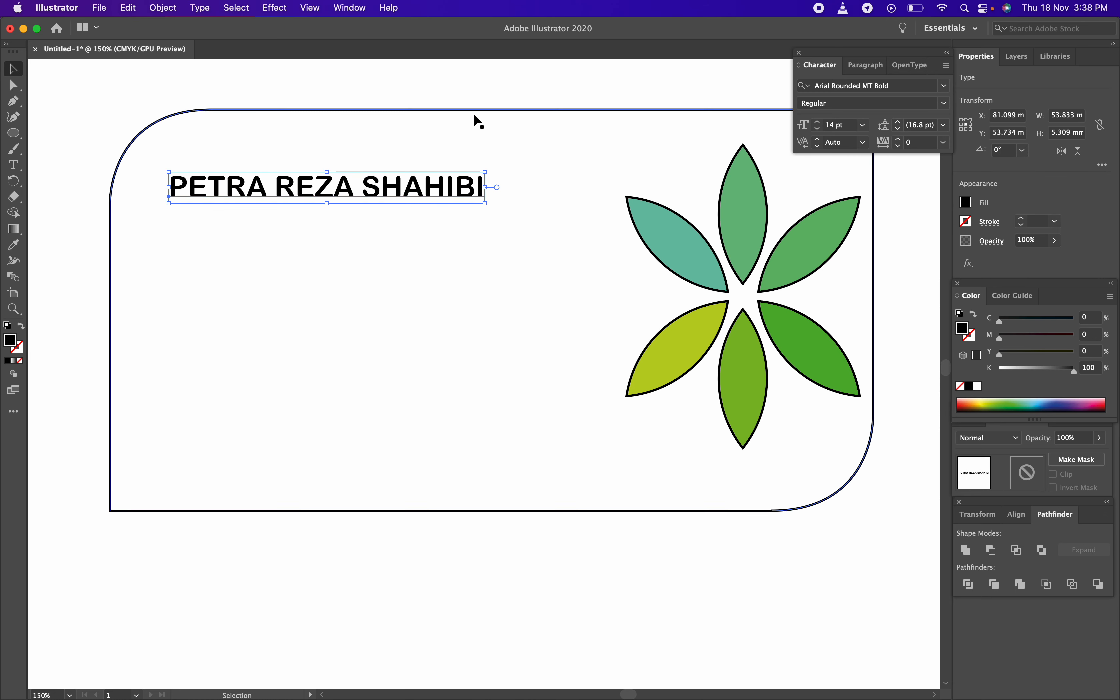
Duplicate the name text just below the original and select all its letters
left_click(476, 101)
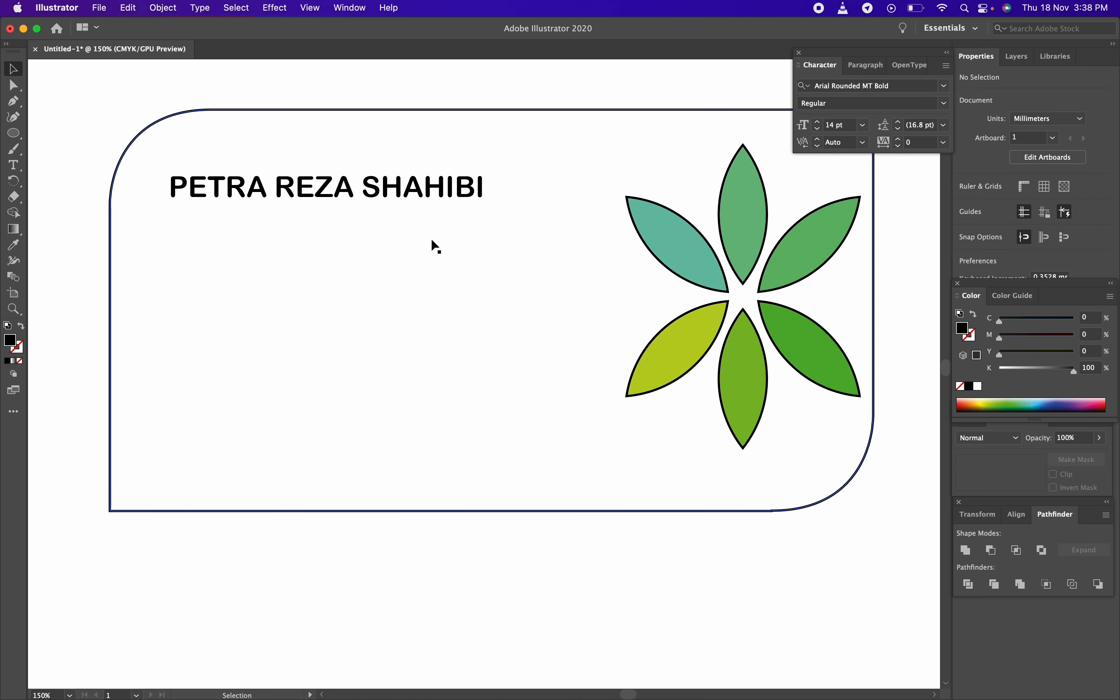
left_click(344, 188)
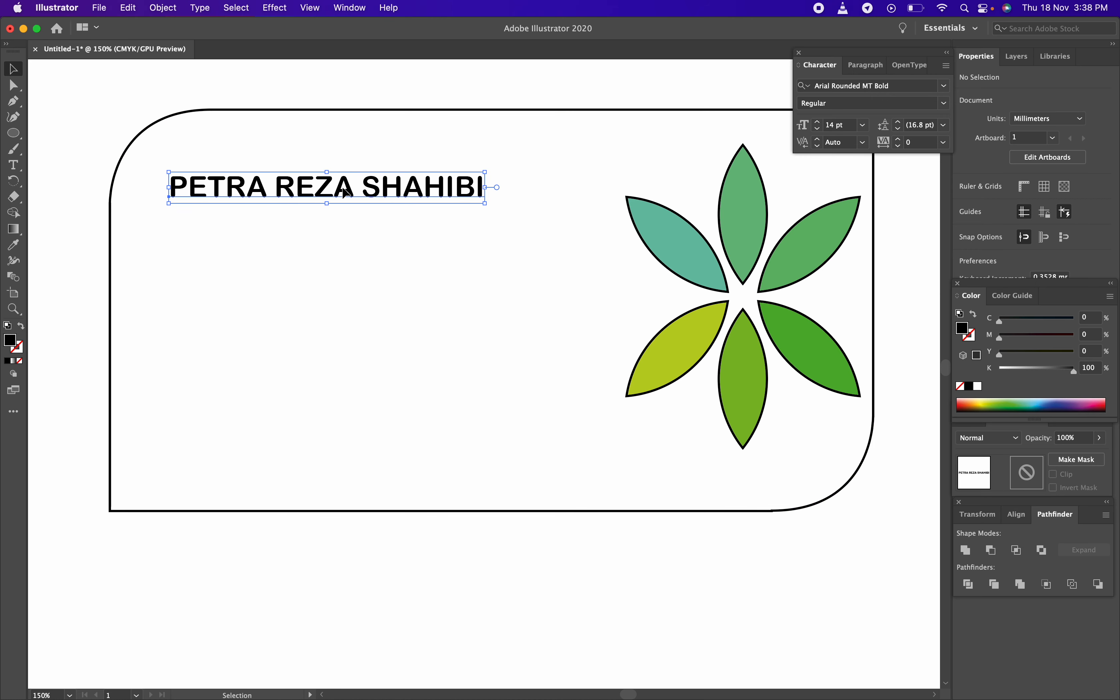
key("super+c")
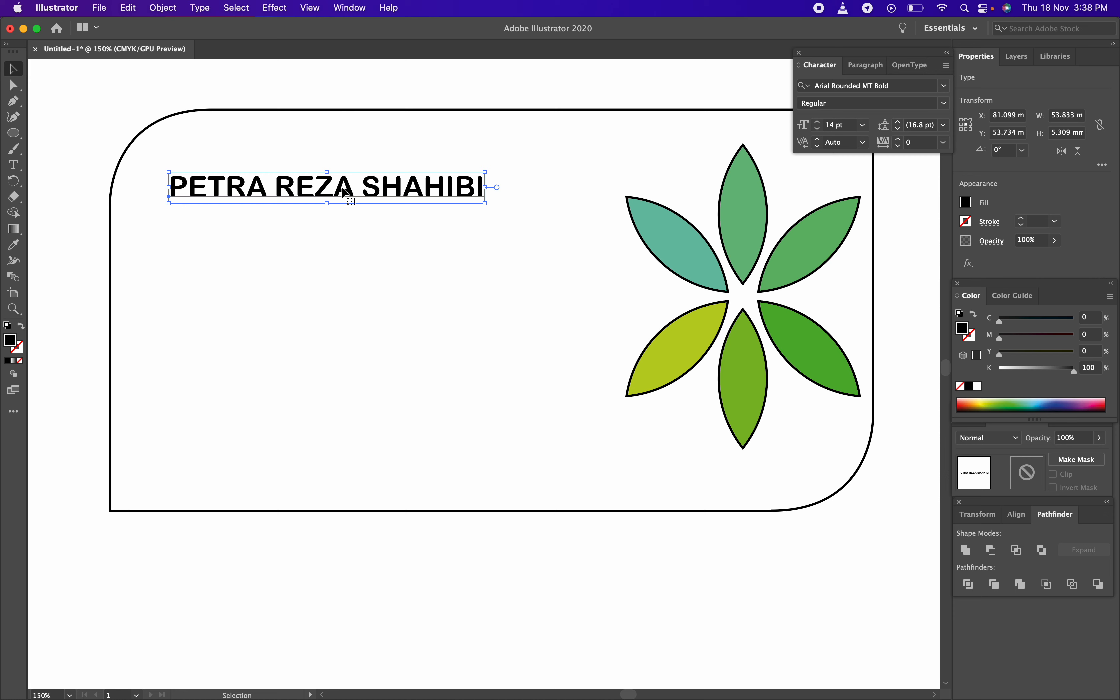
left_click_drag(345, 192, 336, 221)
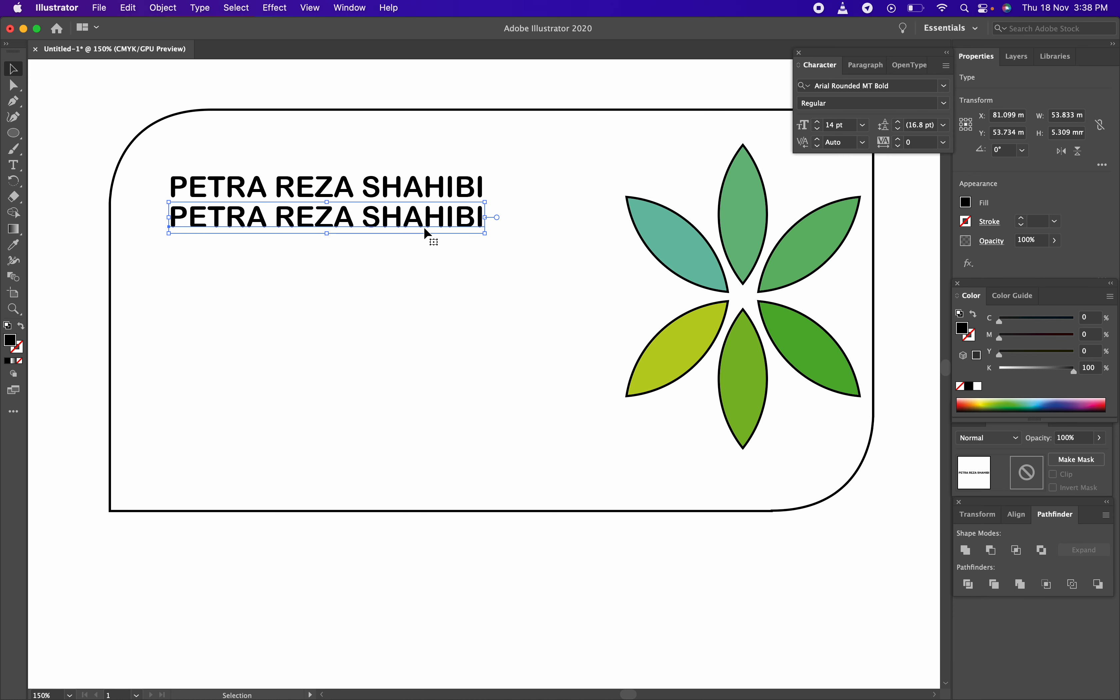
double_click(432, 223)
left_click_drag(483, 218, 164, 227)
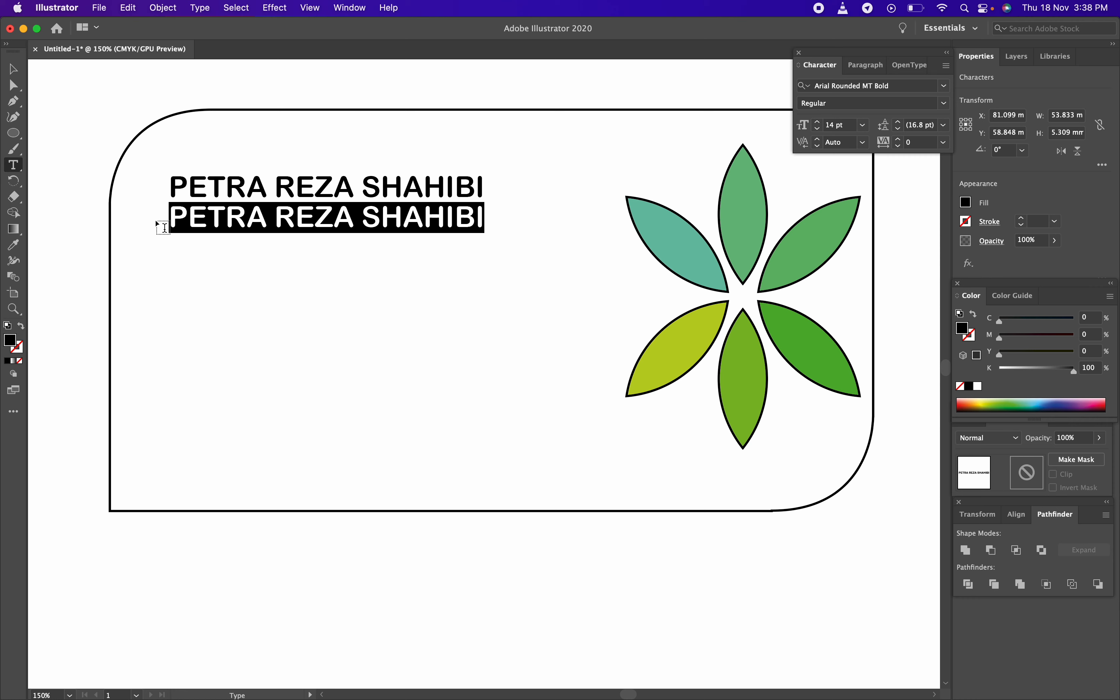
Replace the duplicated line's text with CHEIF CHEF MANAGER
type("C")
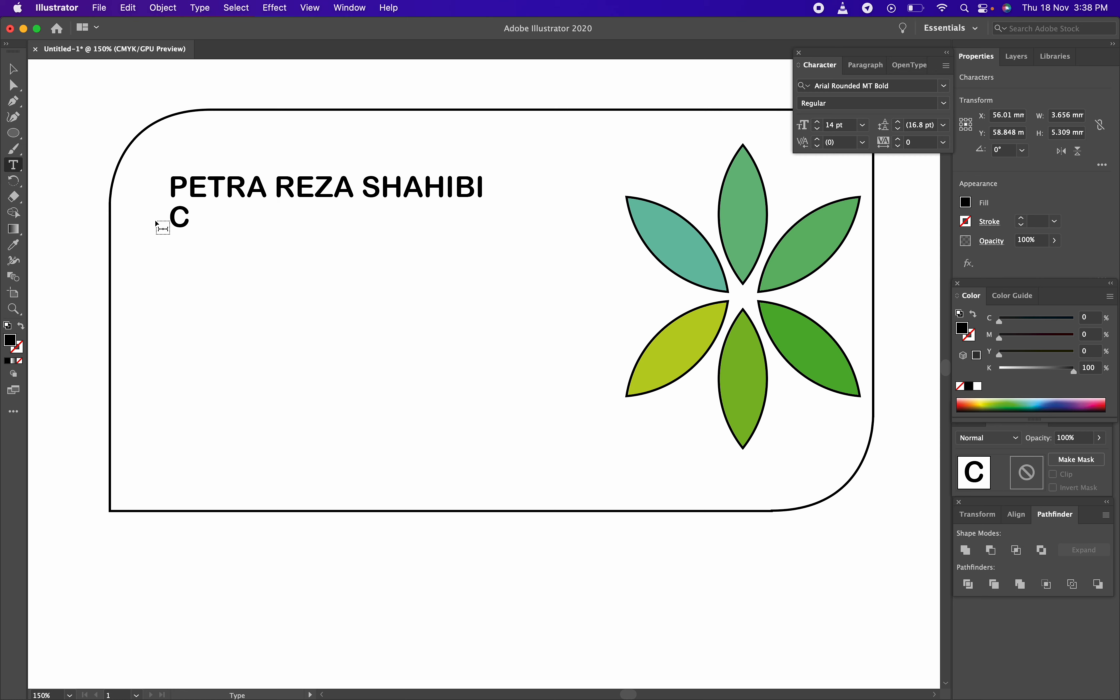
key("BackSpace")
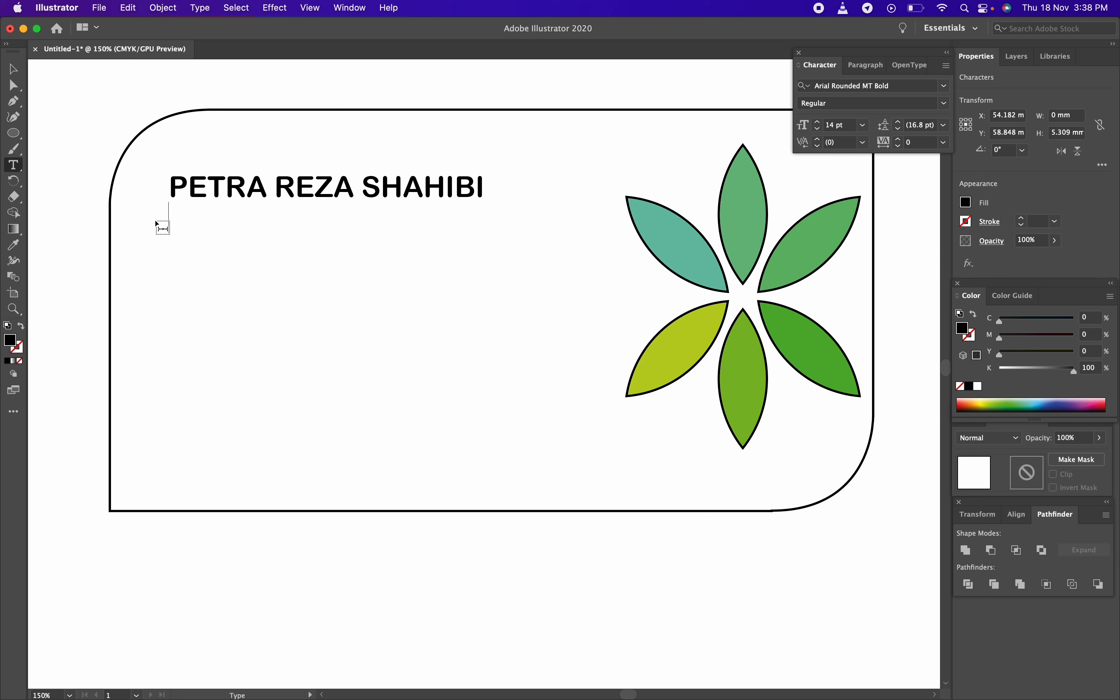
type("CH")
type("EID")
key("BackSpace")
type("F")
key("BackSpace")
key("BackSpace")
key("BackSpace")
type("IEF")
key("BackSpace")
key("BackSpace")
key("BackSpace")
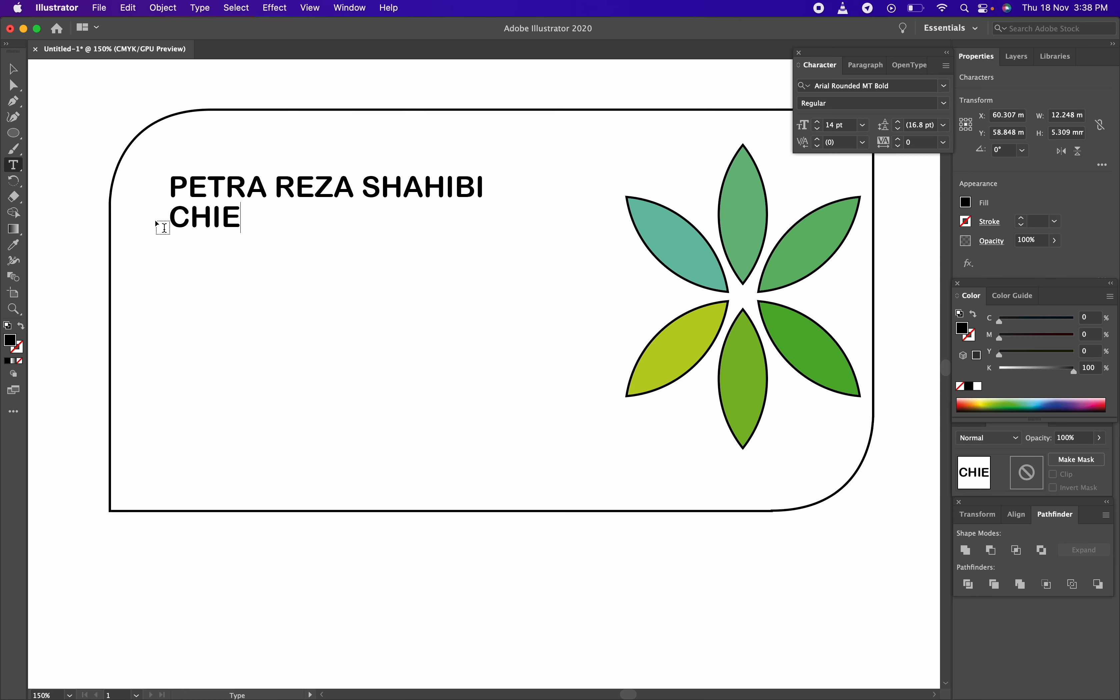
key("BackSpace")
key("BackSpace")
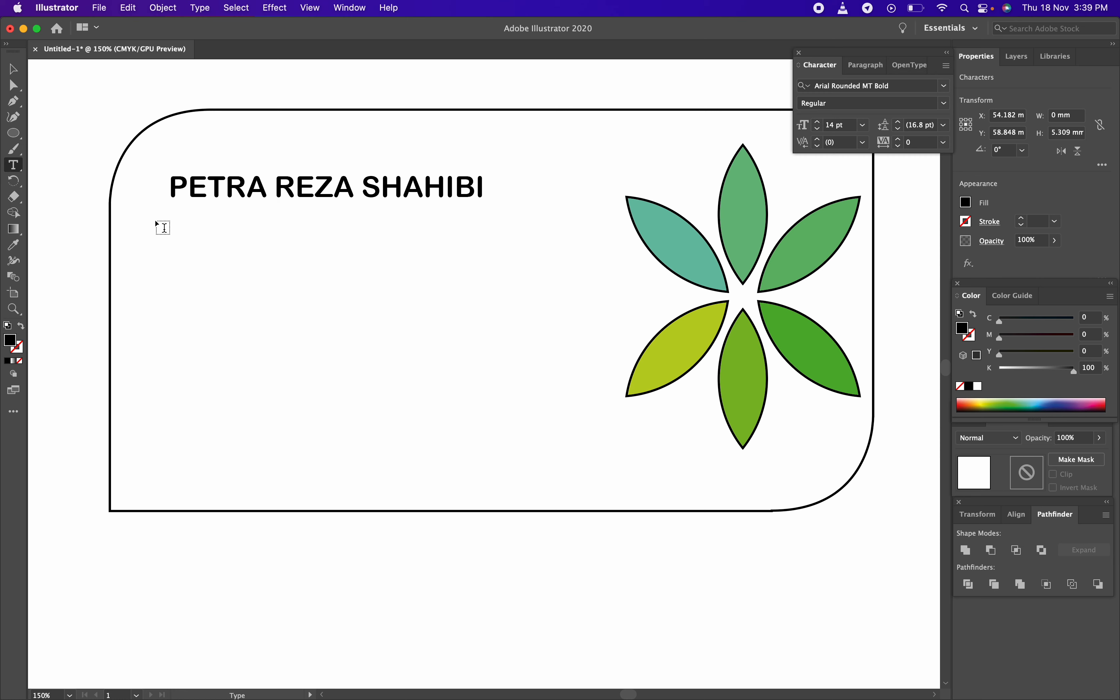
type("CHE")
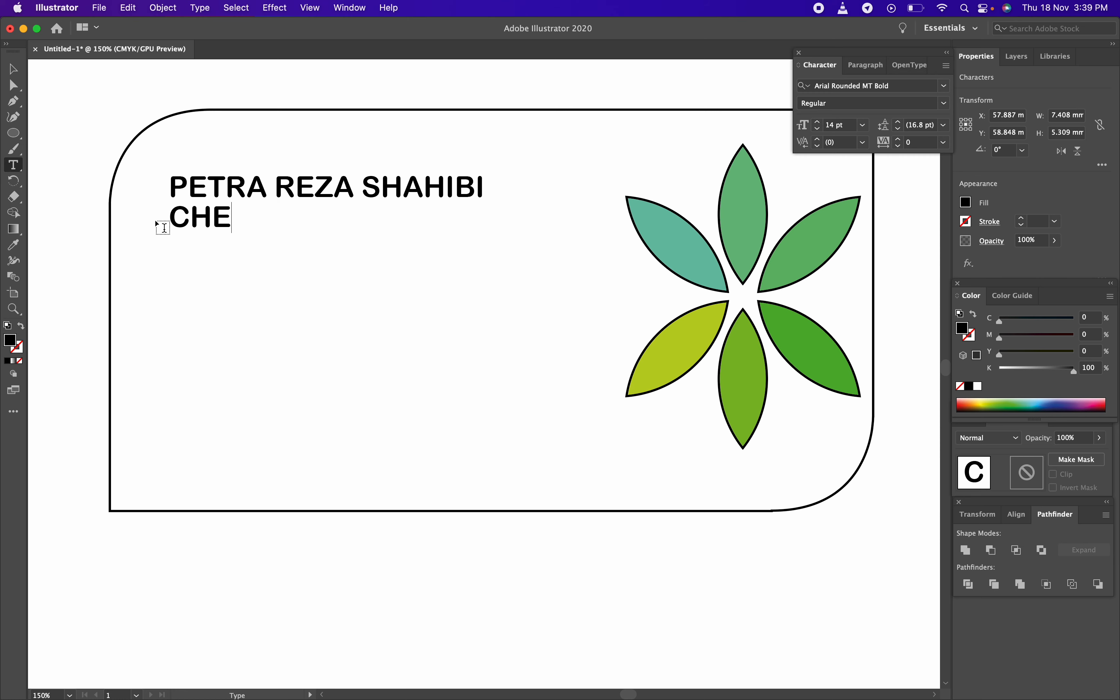
type("IF CHEF")
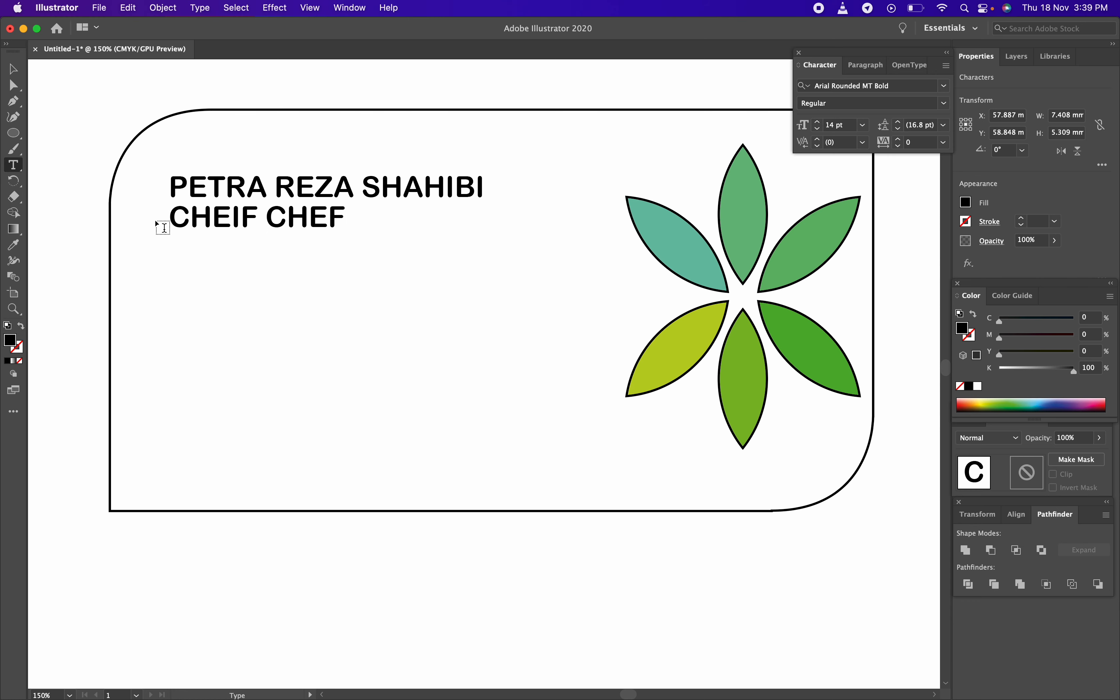
type(" MANAGER")
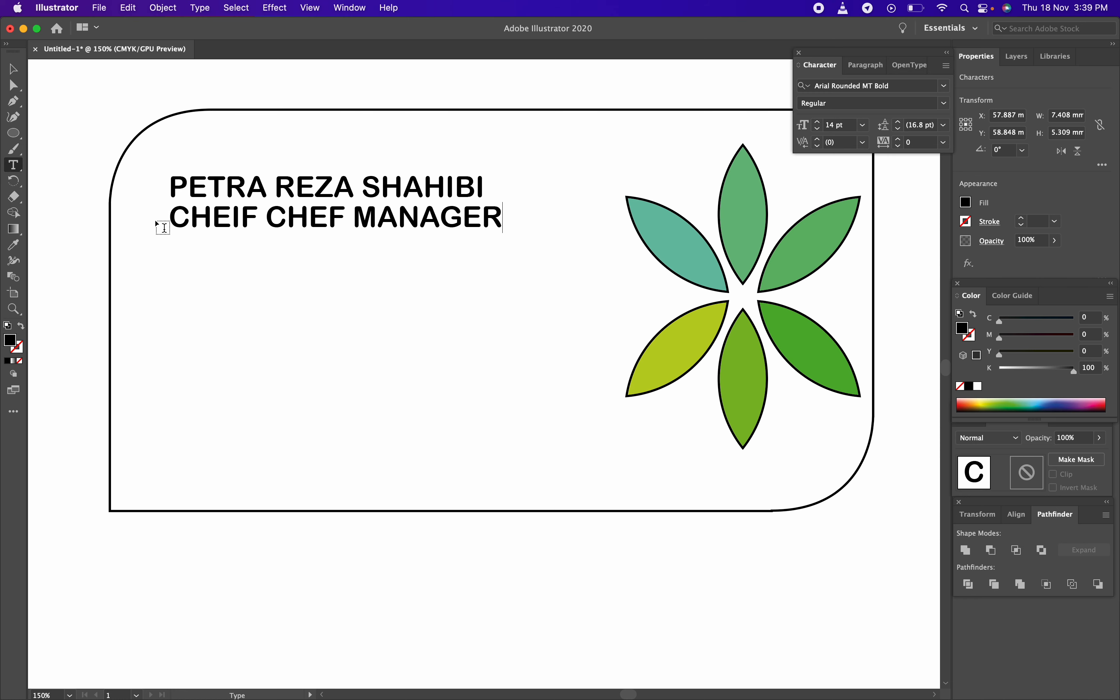
key("Escape")
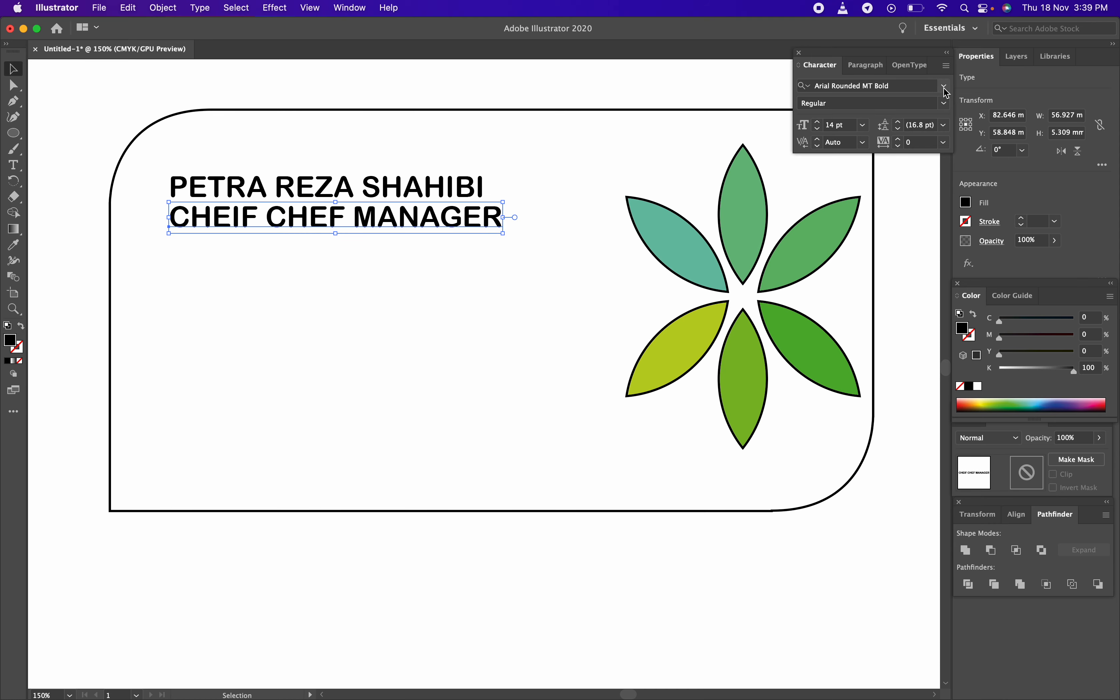
Set the title line to Arial, 8 pt, with 200 tracking
left_click(944, 87)
scroll(906, 171, "down", 5)
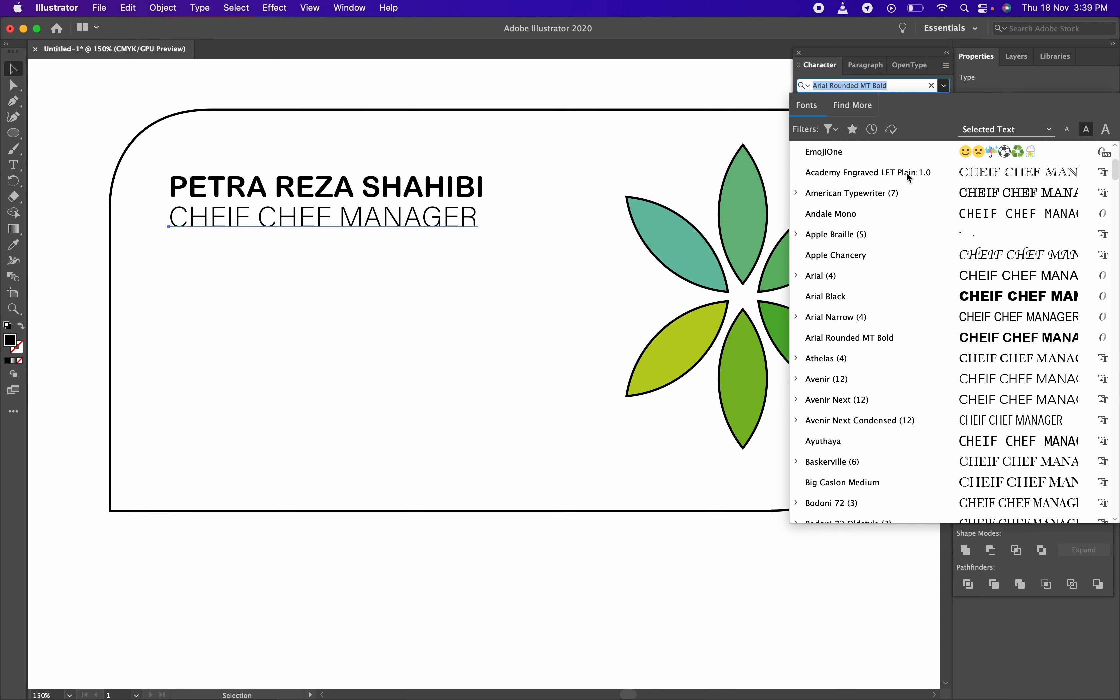
left_click(904, 268)
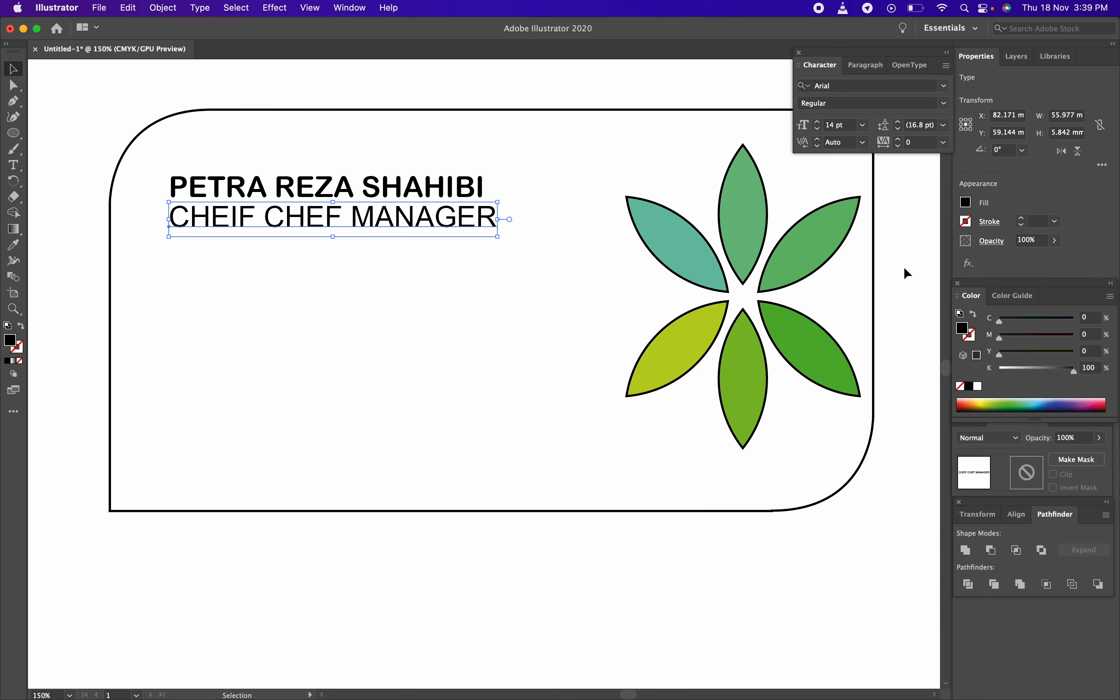
left_click(863, 125)
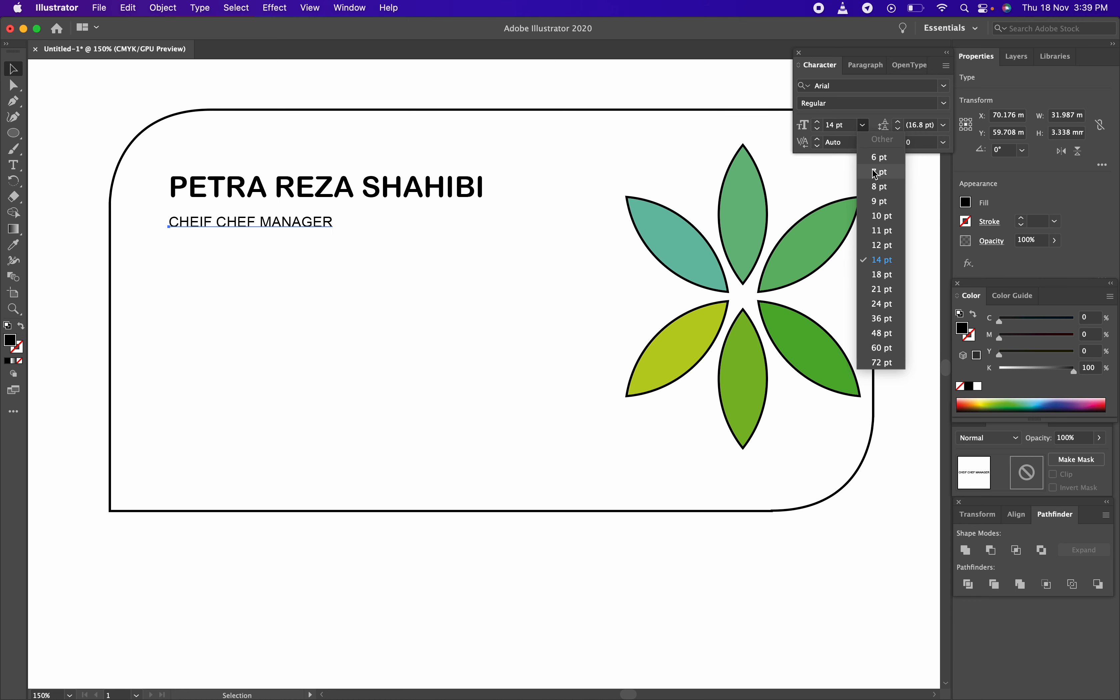
left_click(878, 186)
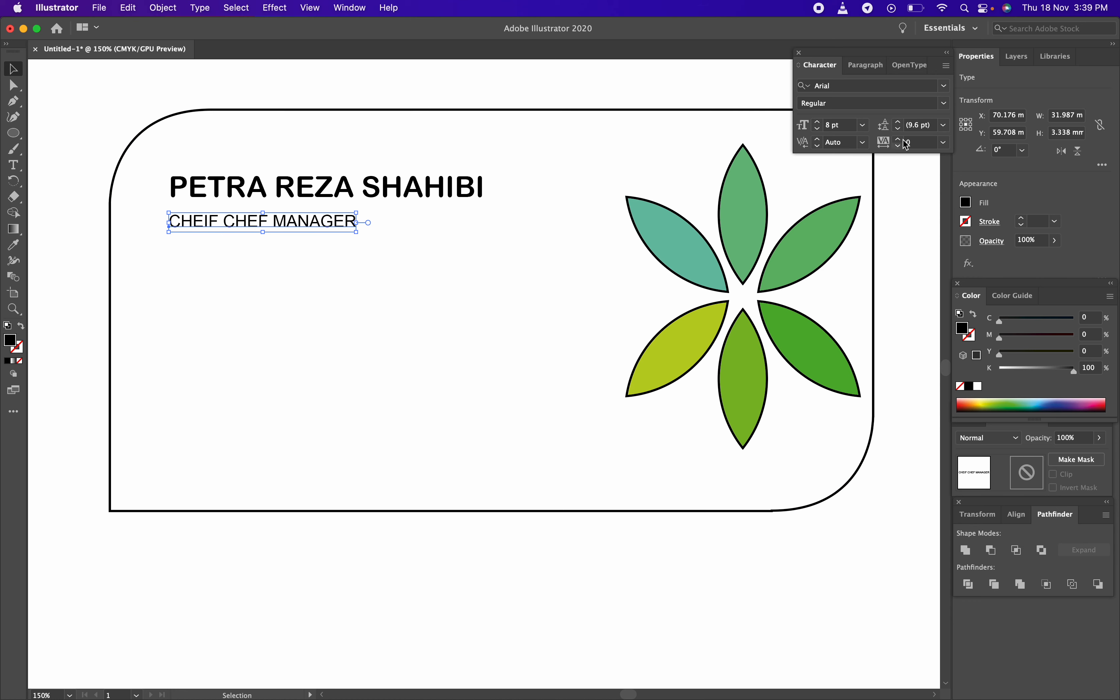
left_click(945, 146)
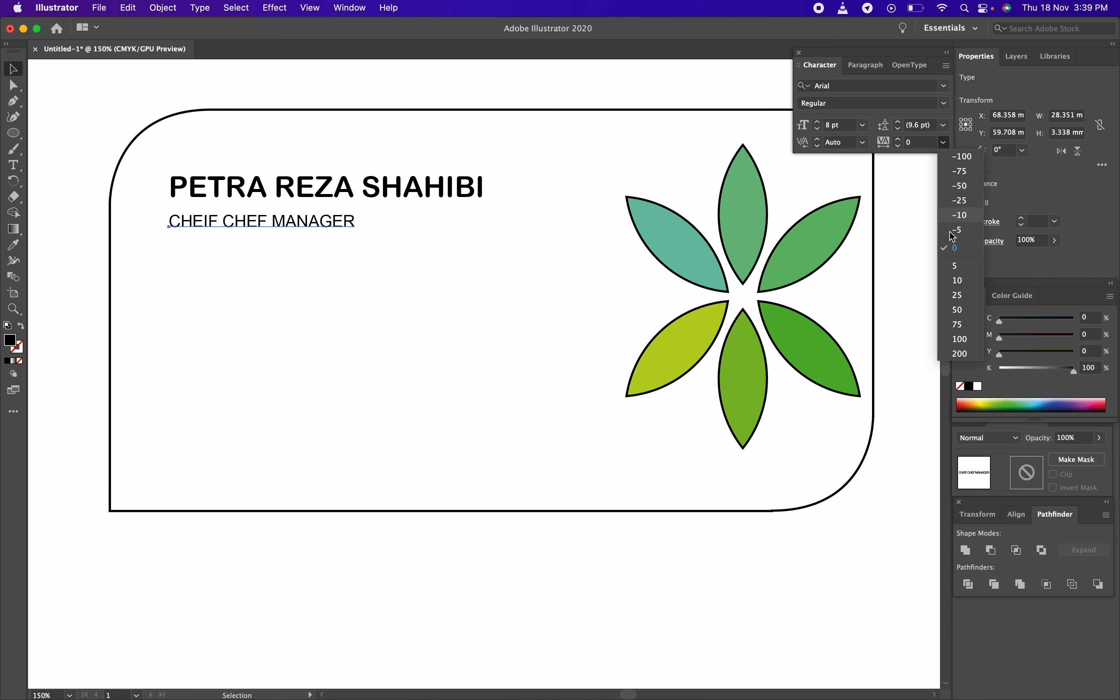
left_click(960, 353)
Move the title line up closer beneath the name
left_click(538, 241)
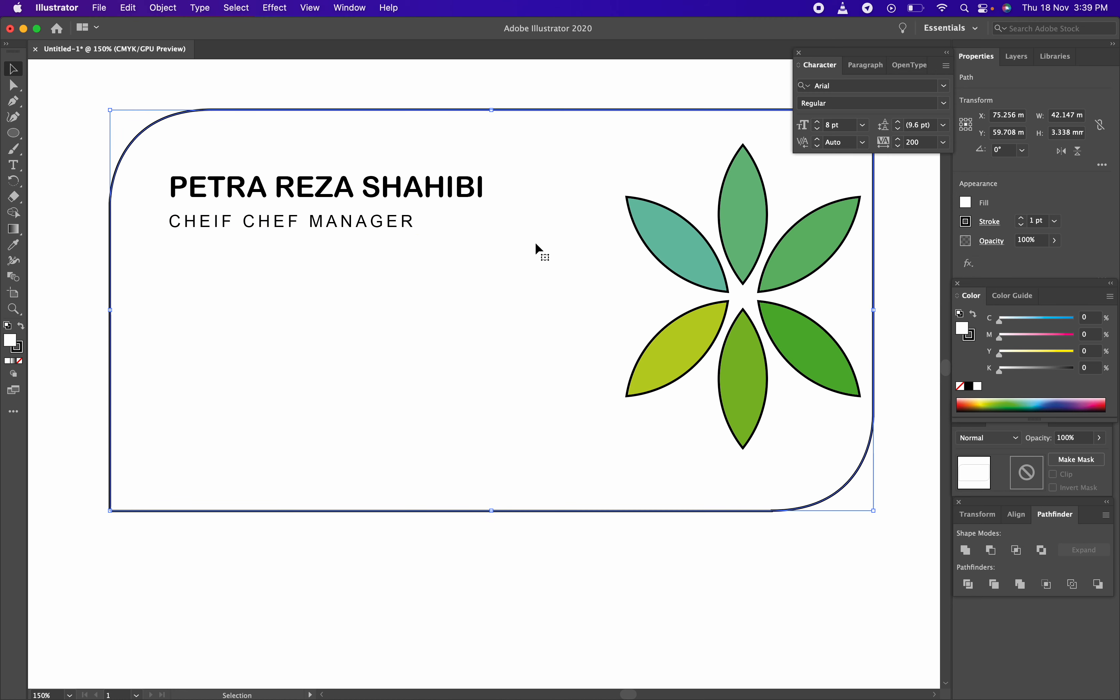
left_click_drag(410, 230, 410, 215)
left_click(443, 95)
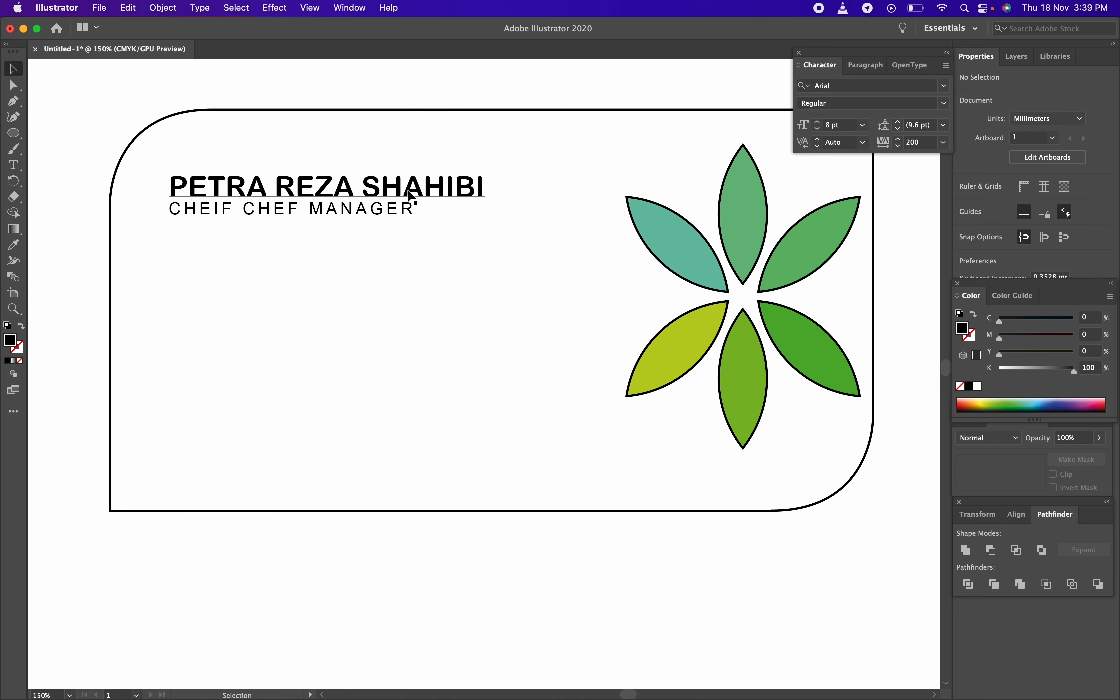
Nudge the title line lower and correct CHEIF to CHIEF so it reads CHIEF CHEF MANAGER
left_click_drag(400, 211, 400, 216)
left_click(420, 95)
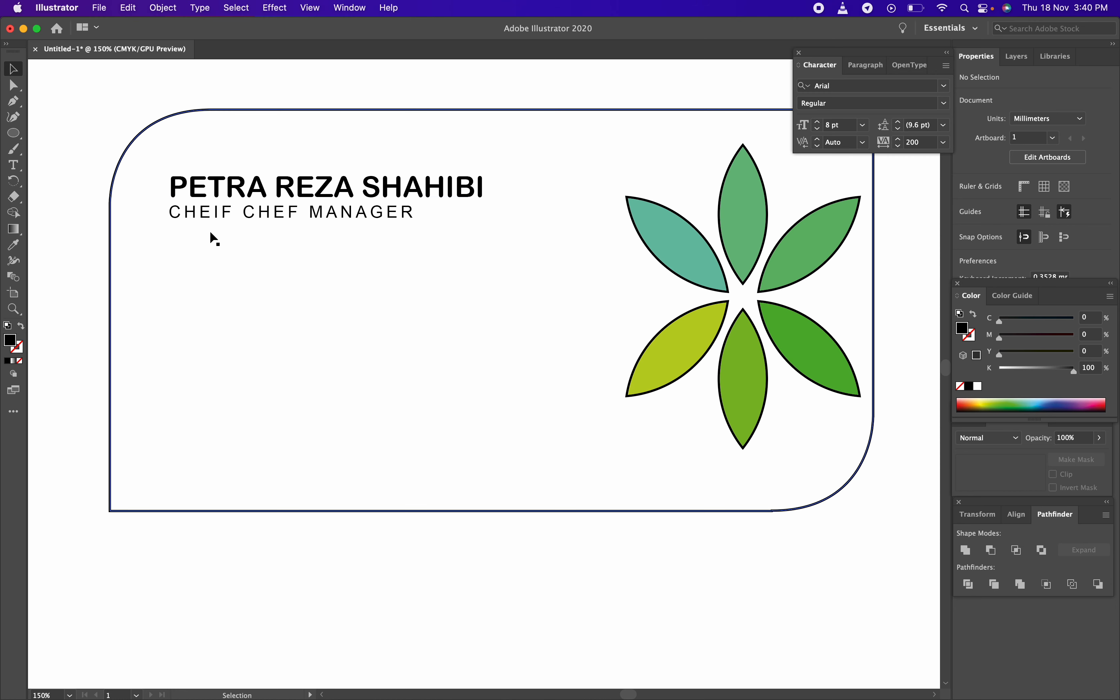
key("t")
left_click(213, 211)
key("BackSpace")
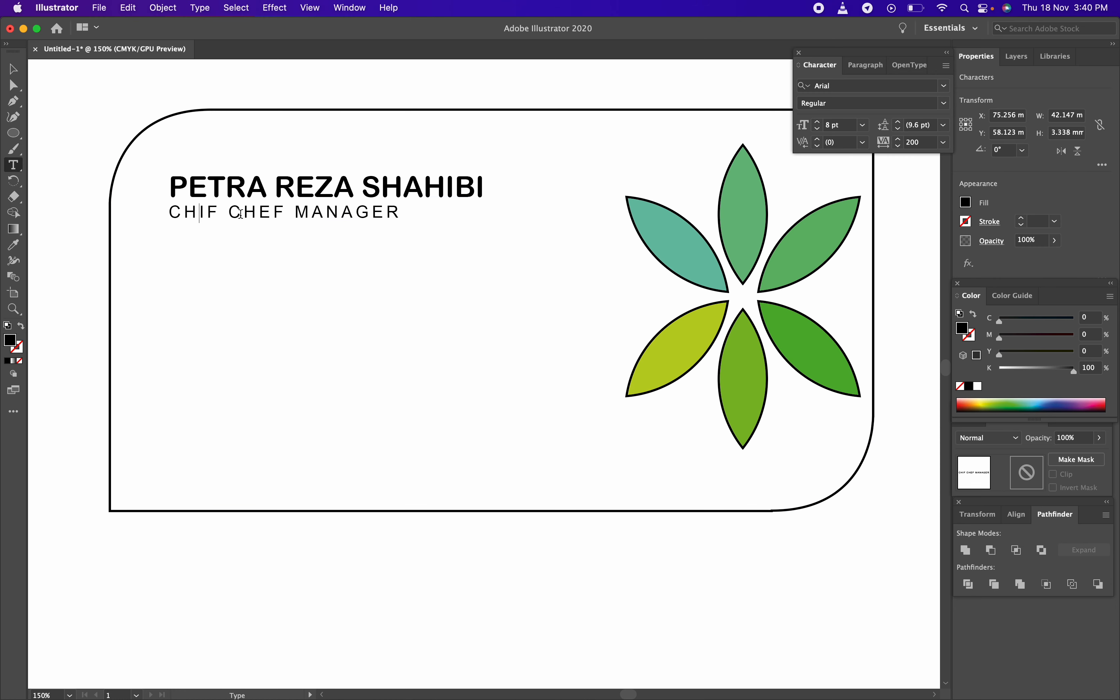
key("Right")
type("E")
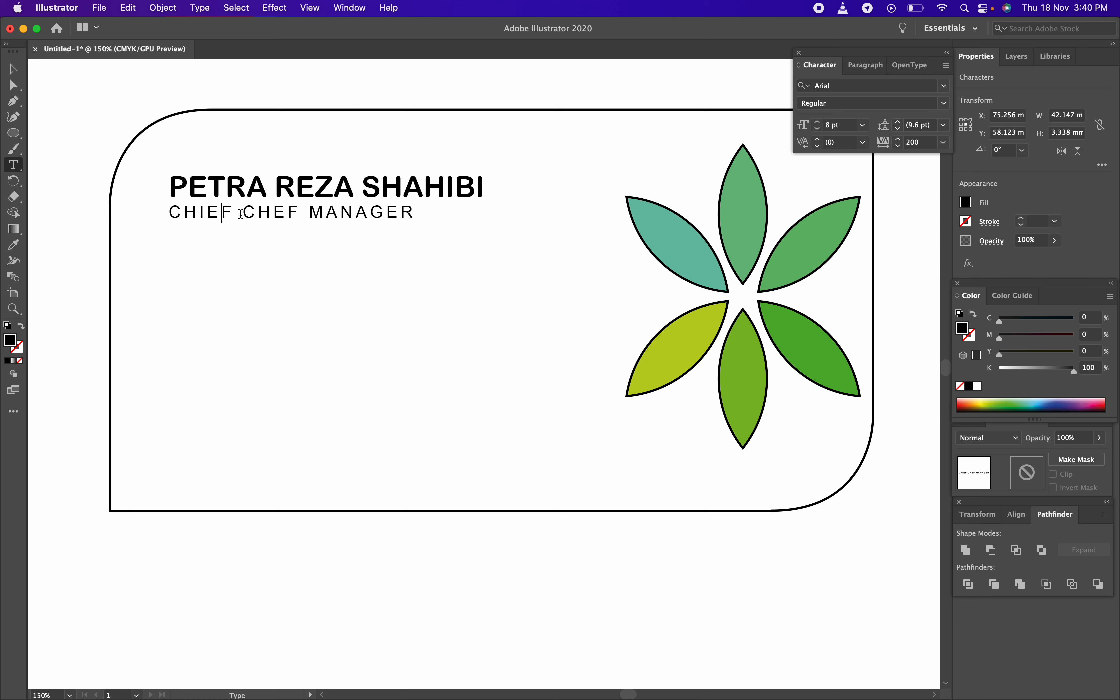
key("Escape")
left_click(353, 532)
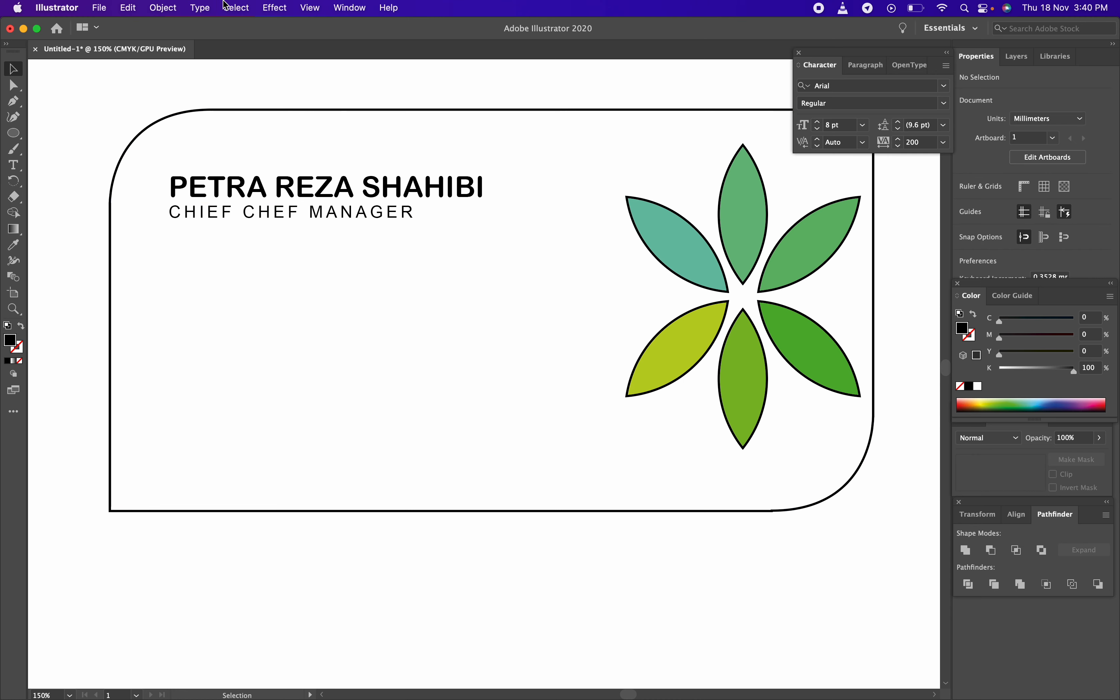
left_click(313, 214)
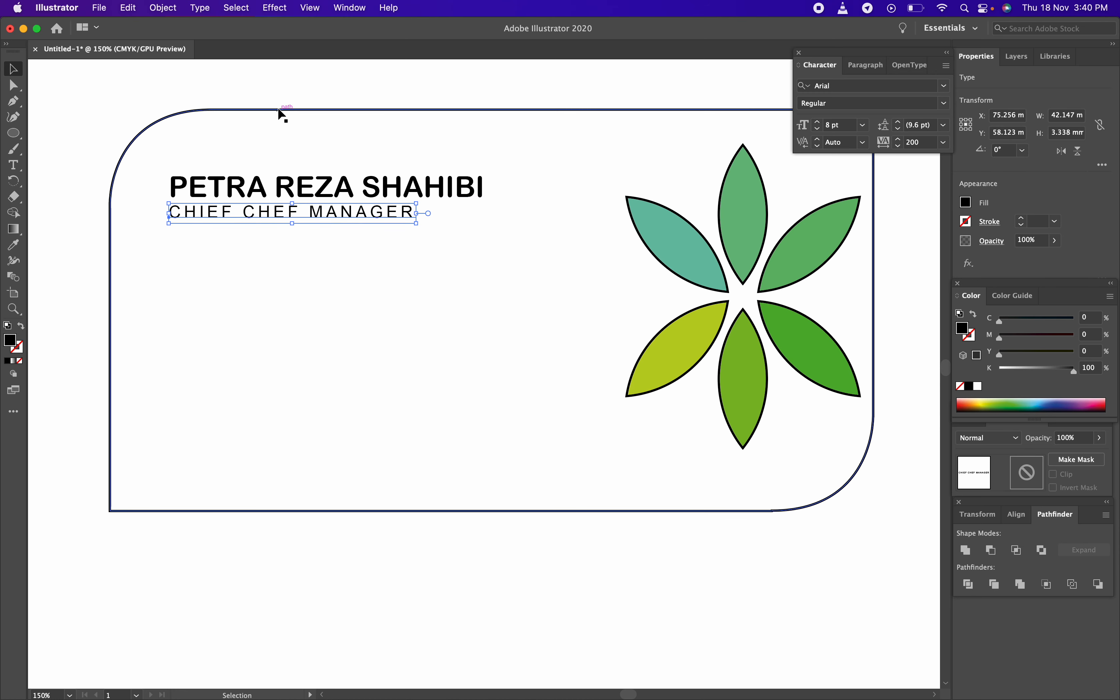
Zoom out and pan so both cards on the page are visible
left_click(272, 92)
left_click(361, 266)
key("z")
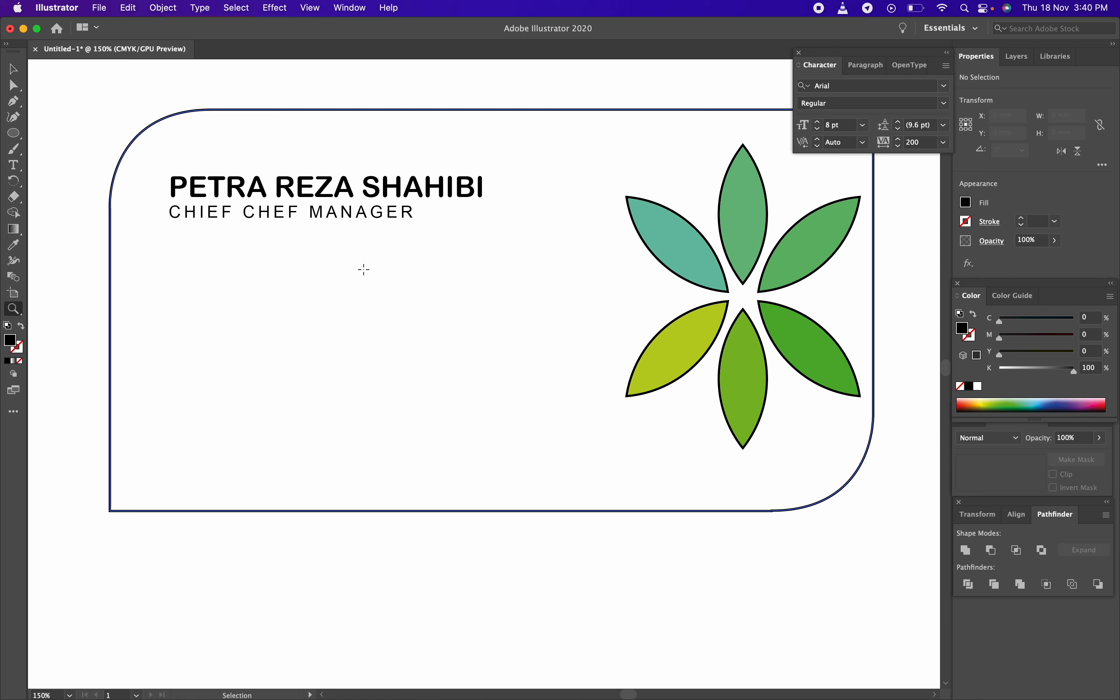
left_click(364, 270, "alt")
left_click(403, 285, "alt")
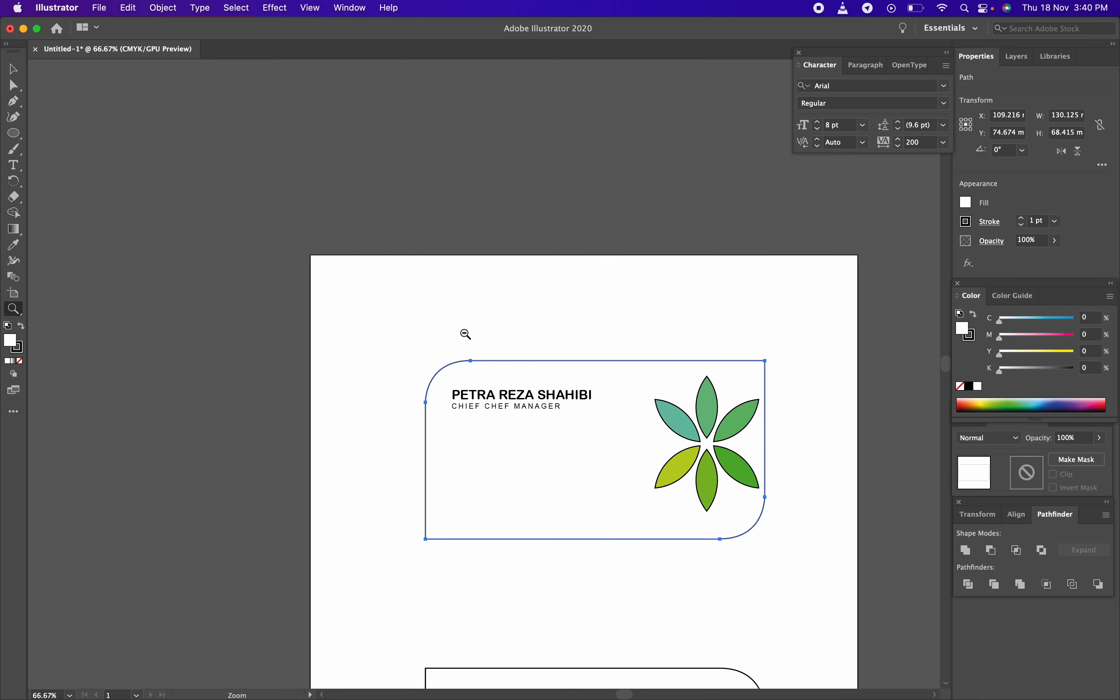
key("space")
left_click_drag(497, 342, 405, 282)
key("space")
left_click_drag(492, 393, 450, 247)
Drag the blank second card upward to sit just below the finished card
key("v")
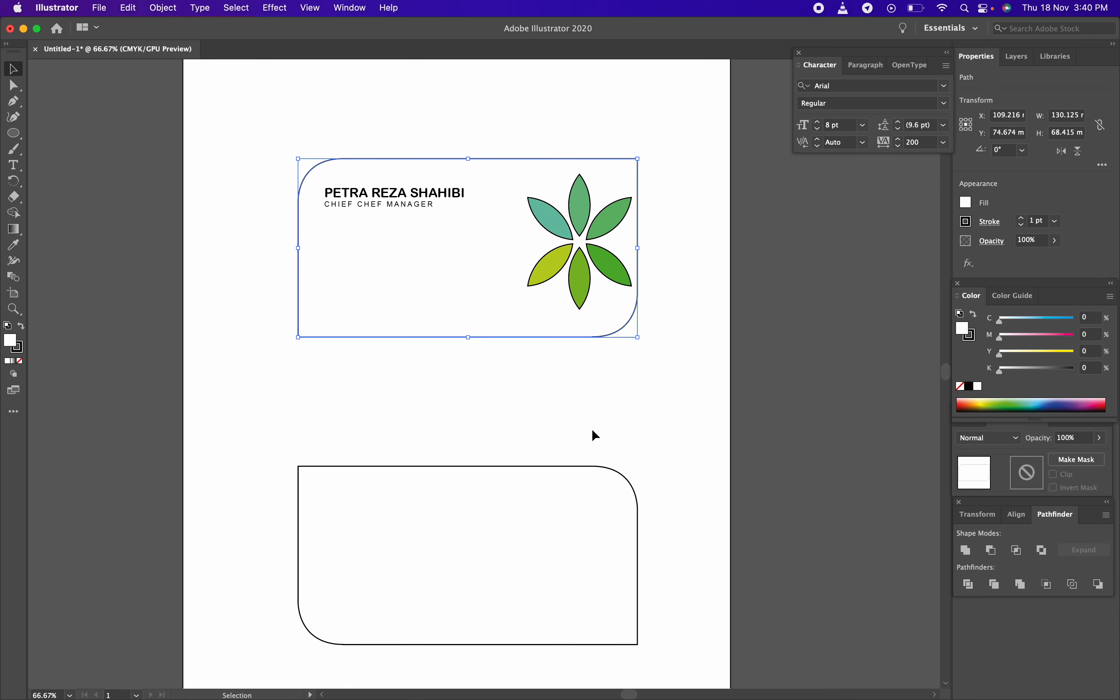
left_click(607, 434)
left_click_drag(520, 466, 518, 366)
left_click(711, 475)
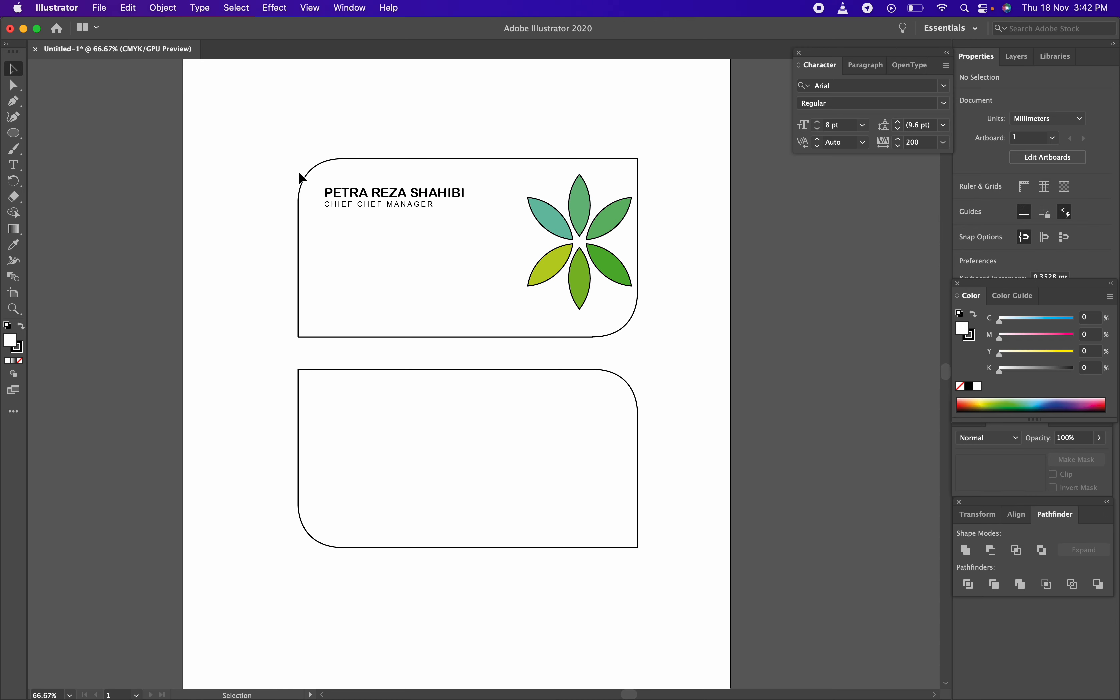
left_click(100, 8)
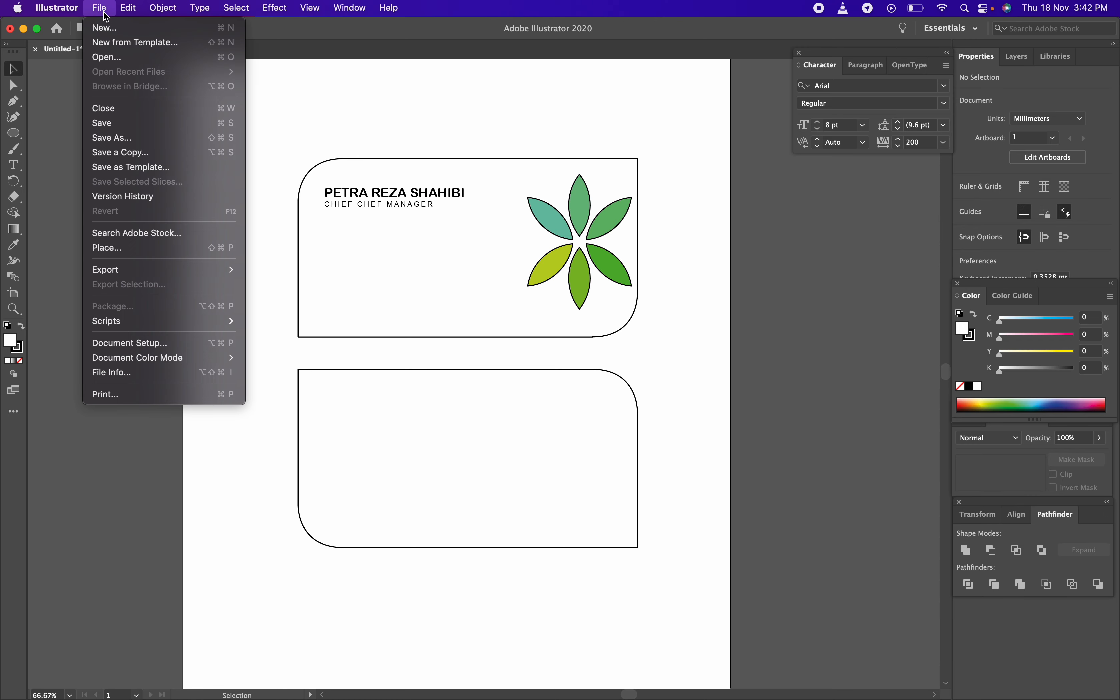
Start Save As and choose saving on your computer instead of Creative Cloud
left_click(122, 138)
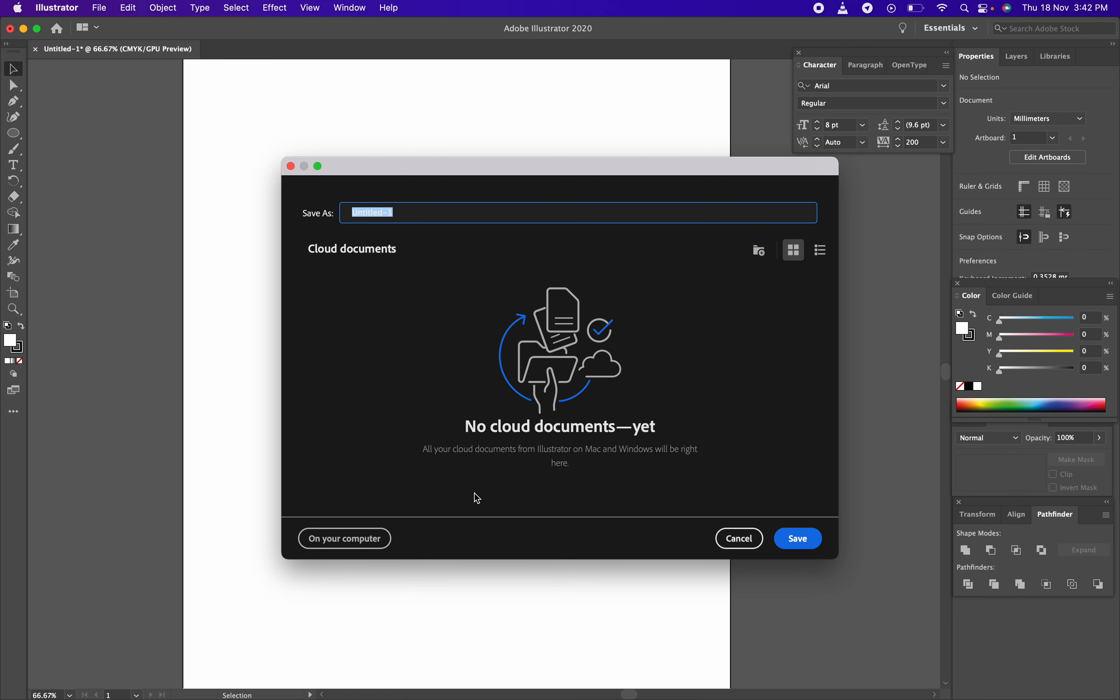
left_click(339, 542)
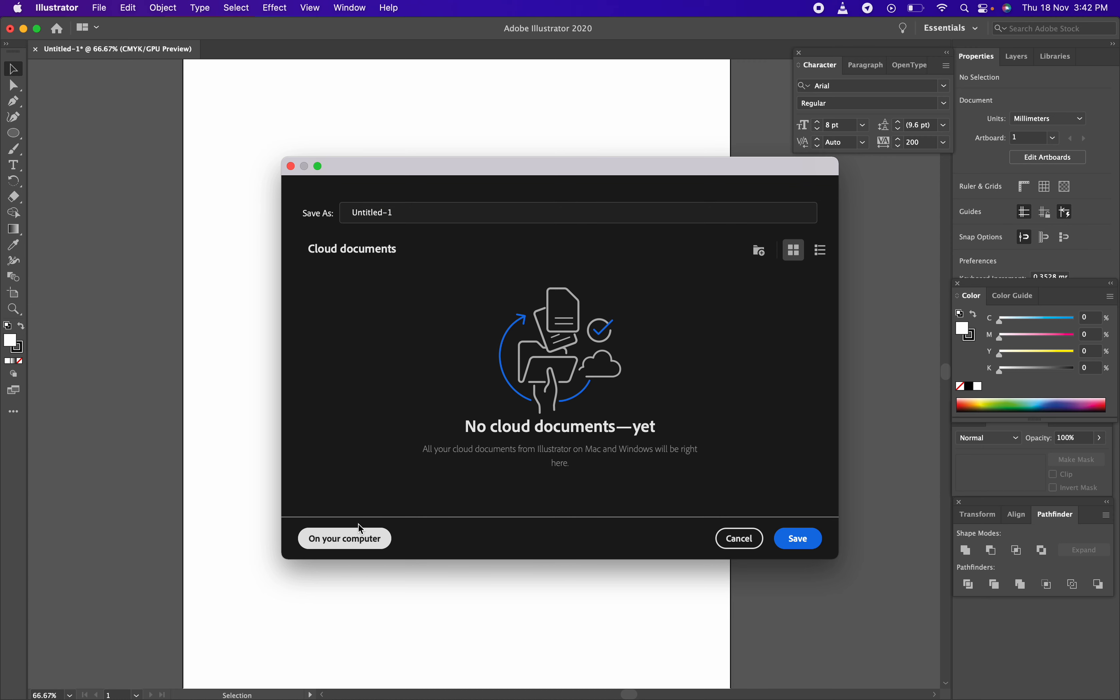
left_click(359, 531)
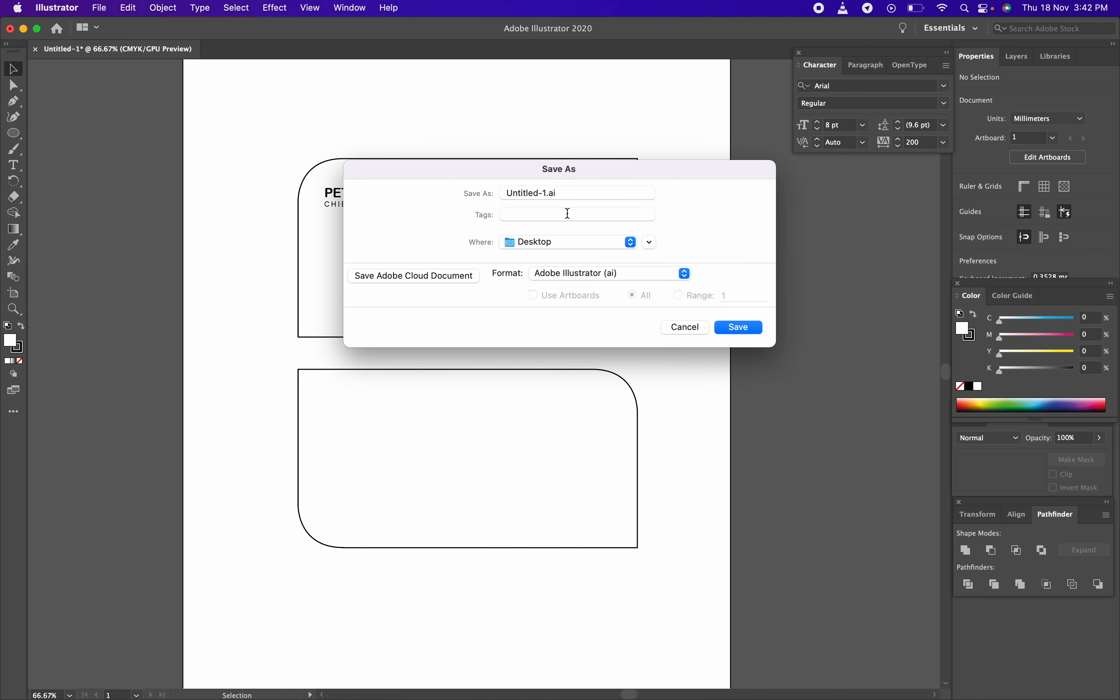
Replace Untitled-1 with namecarddesign.ai on the Desktop and save with default Illustrator options
left_click(567, 194)
left_click_drag(551, 194, 493, 200)
type("Visitin")
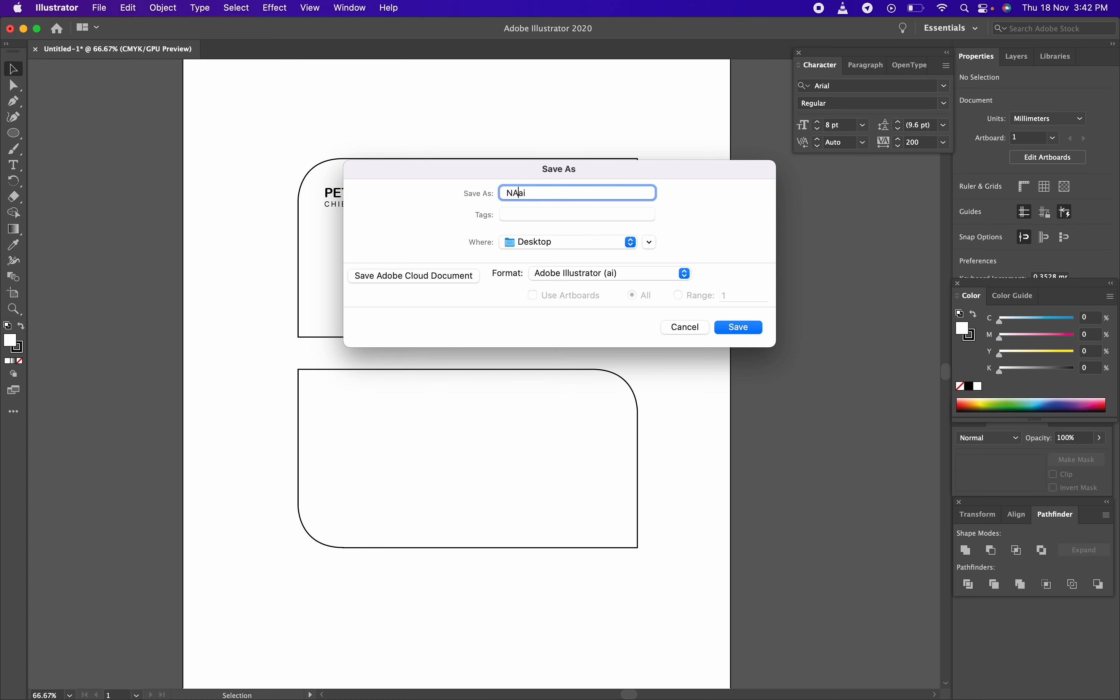
key("BackSpace")
key("BackSpace")
key("BackSpace")
key("BackSpace")
key("BackSpace")
key("BackSpace")
key("BackSpace")
type("nama")
key("BackSpace")
type("ecarddesign.")
left_click(752, 331)
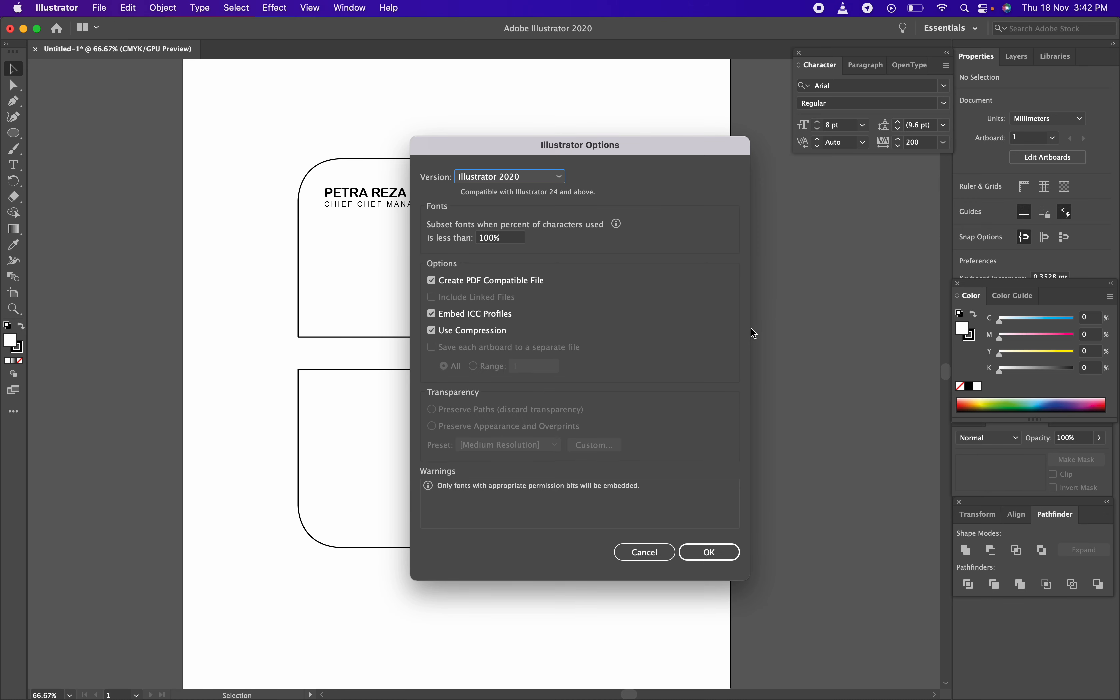
left_click(716, 555)
key("Return")
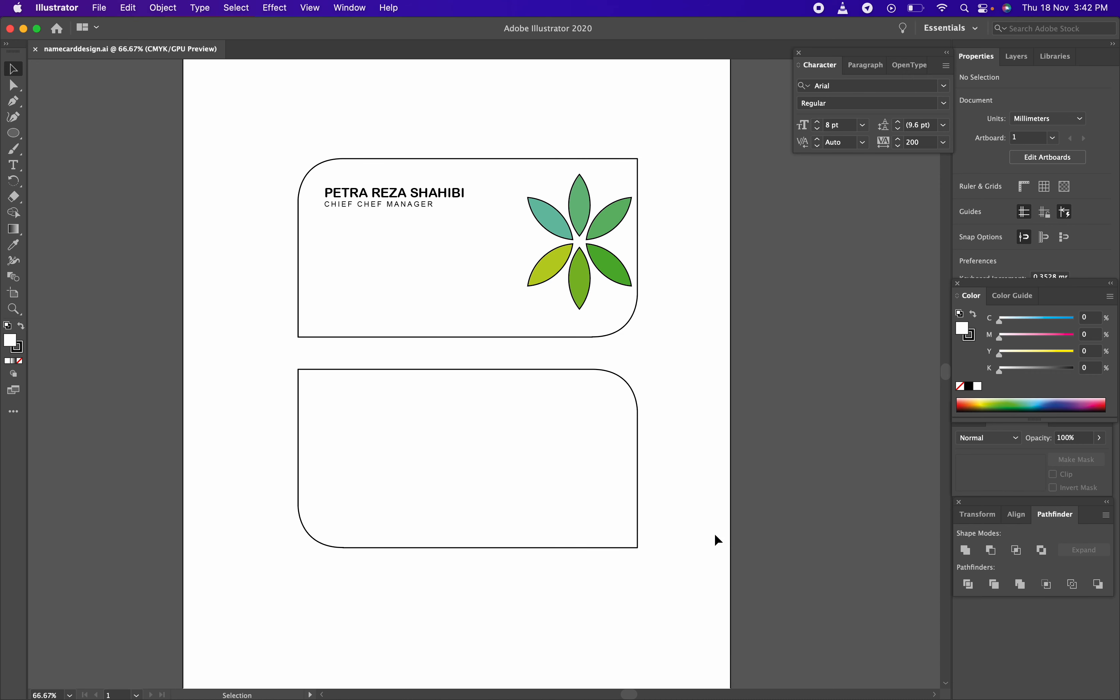
Stop presenting, show Google image results for 'name card' in a new tab, then return to Meet
key("ctrl+Right")
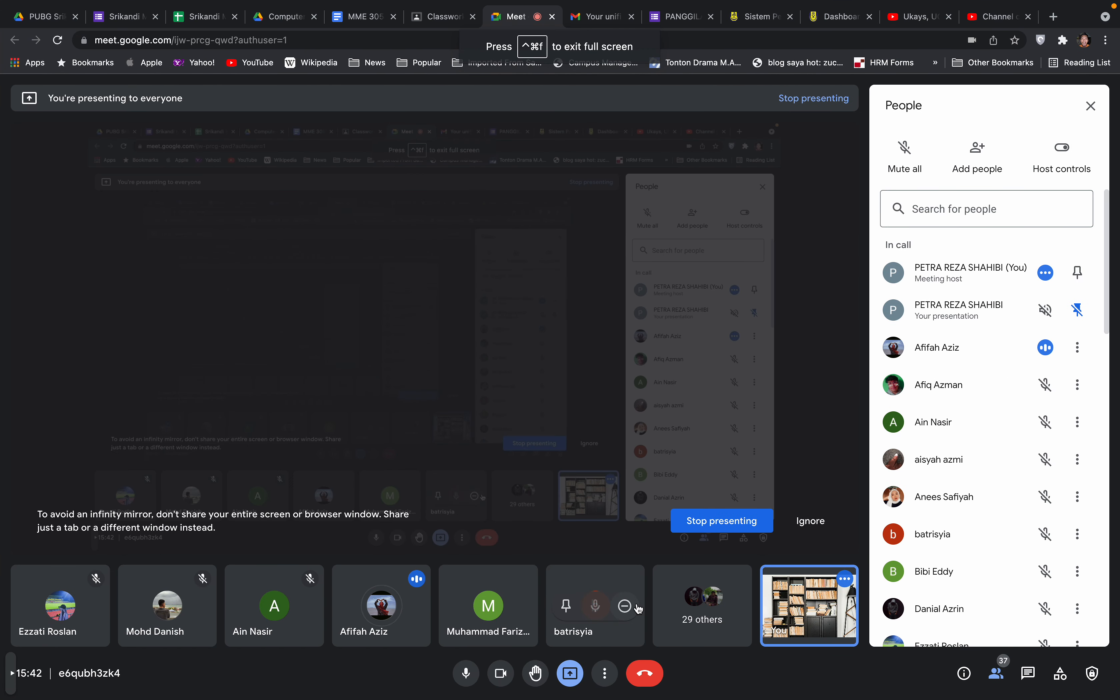
left_click(708, 521)
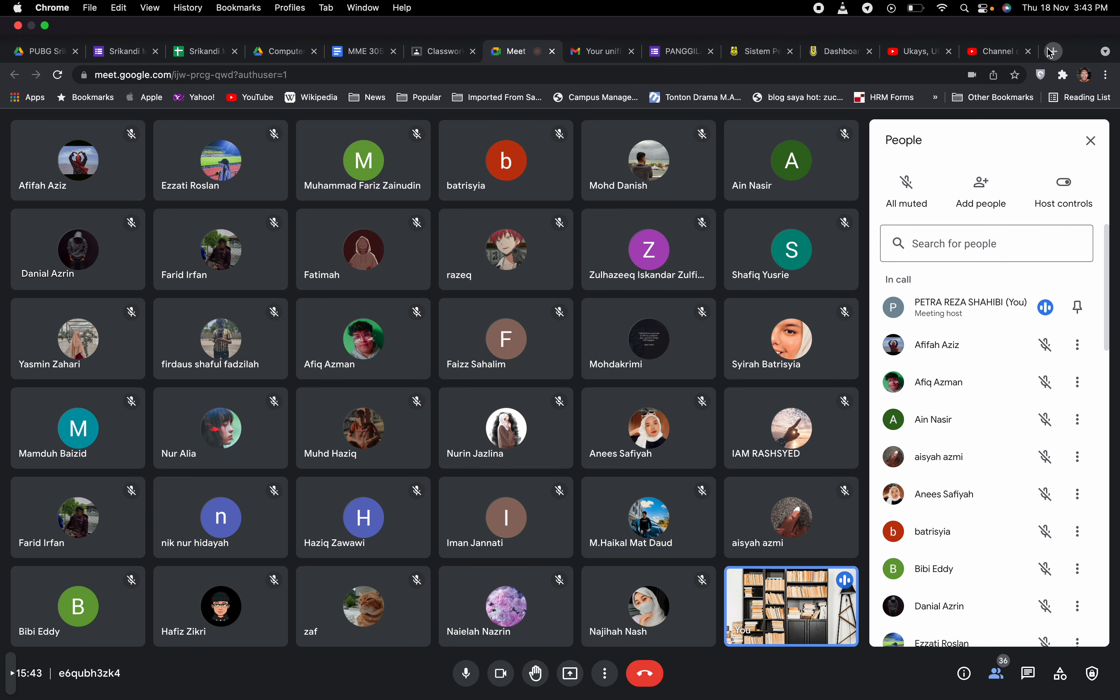
left_click(1050, 52)
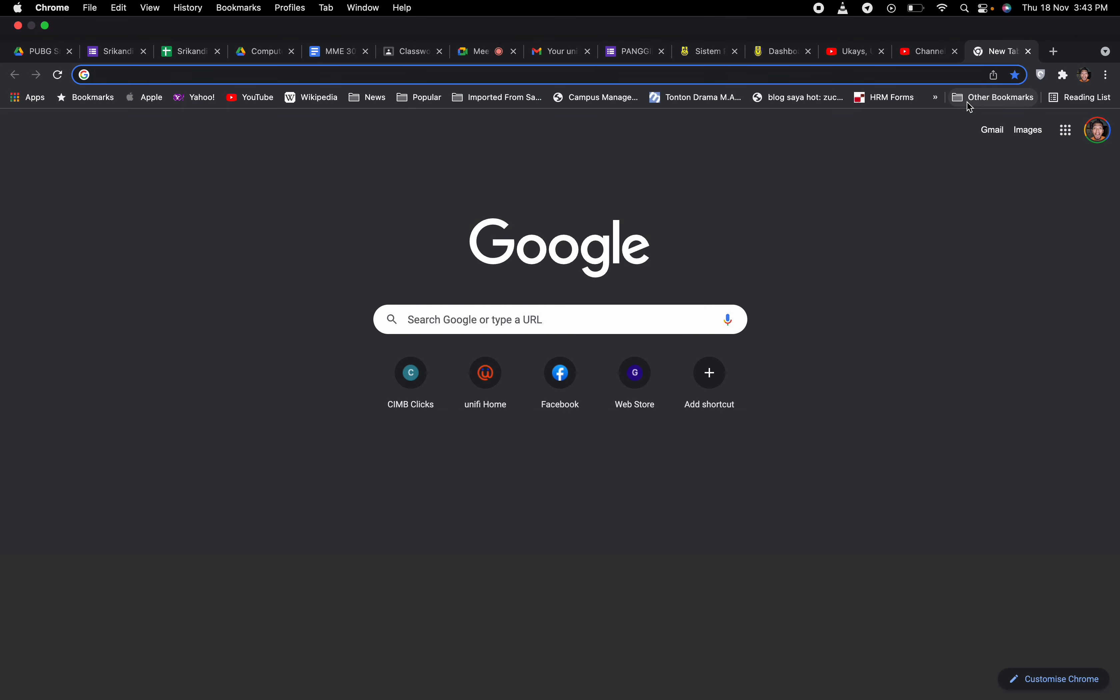
type("name card")
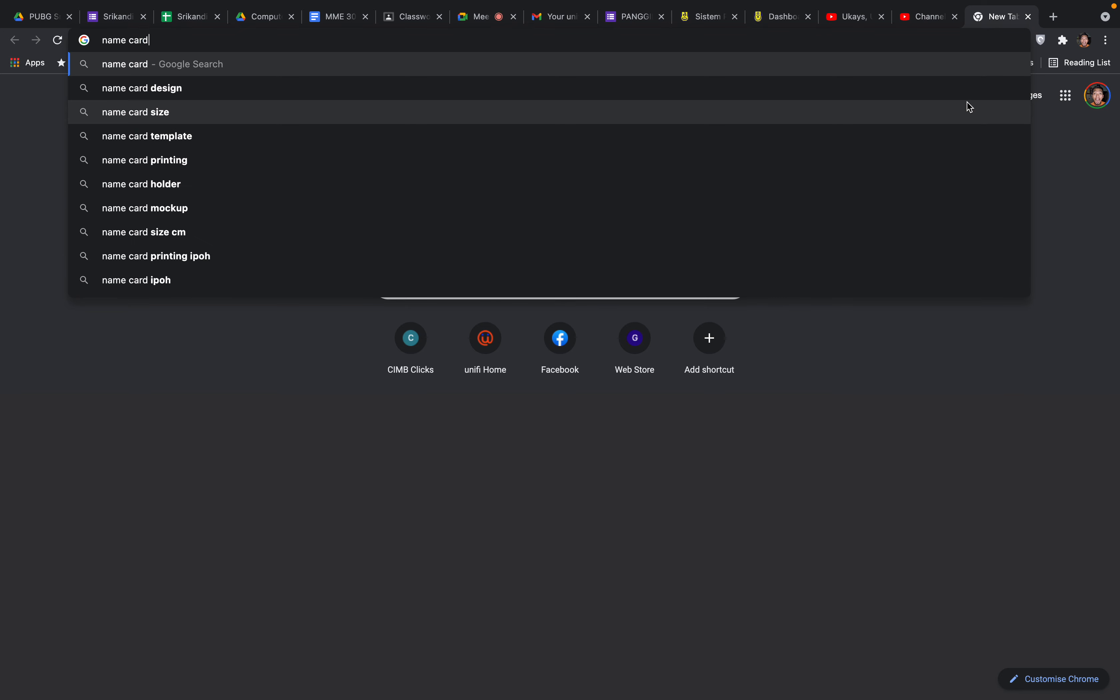
key("Return")
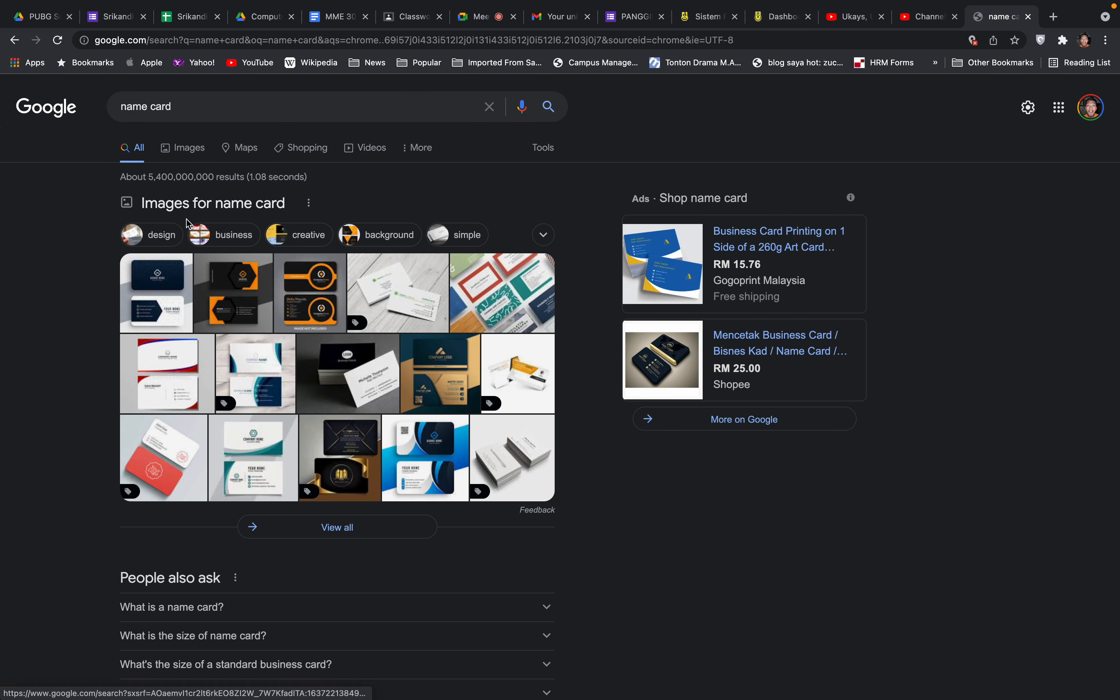
left_click(198, 149)
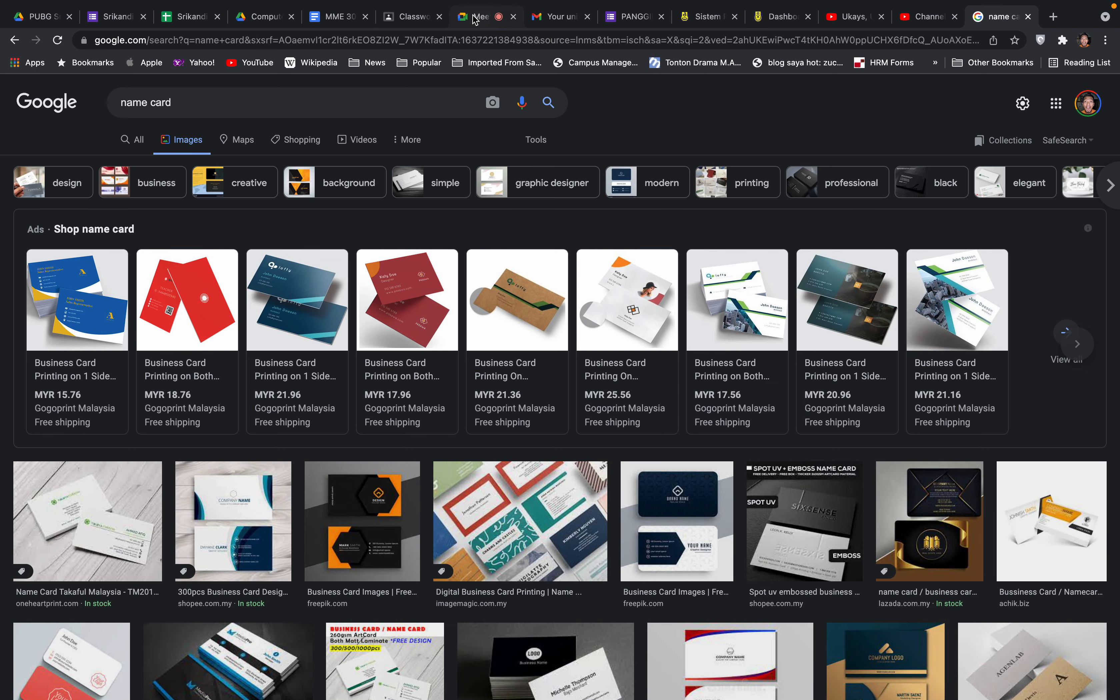
left_click(497, 17)
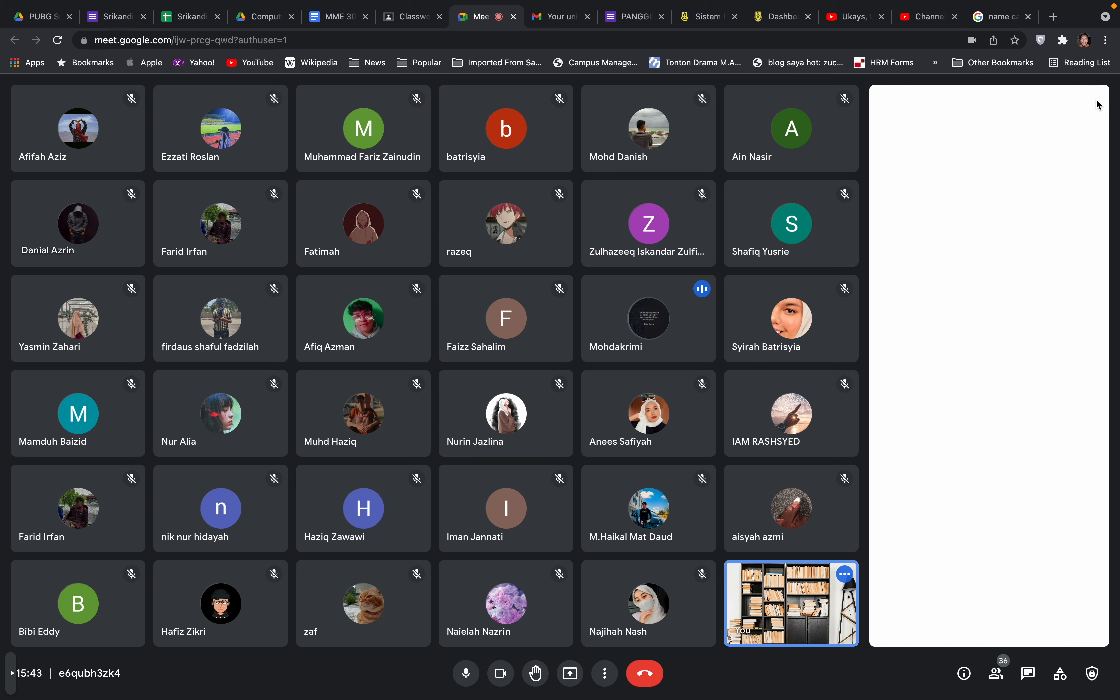
Close the People panel and present the 'name card' search tab to the meeting
left_click(1090, 106)
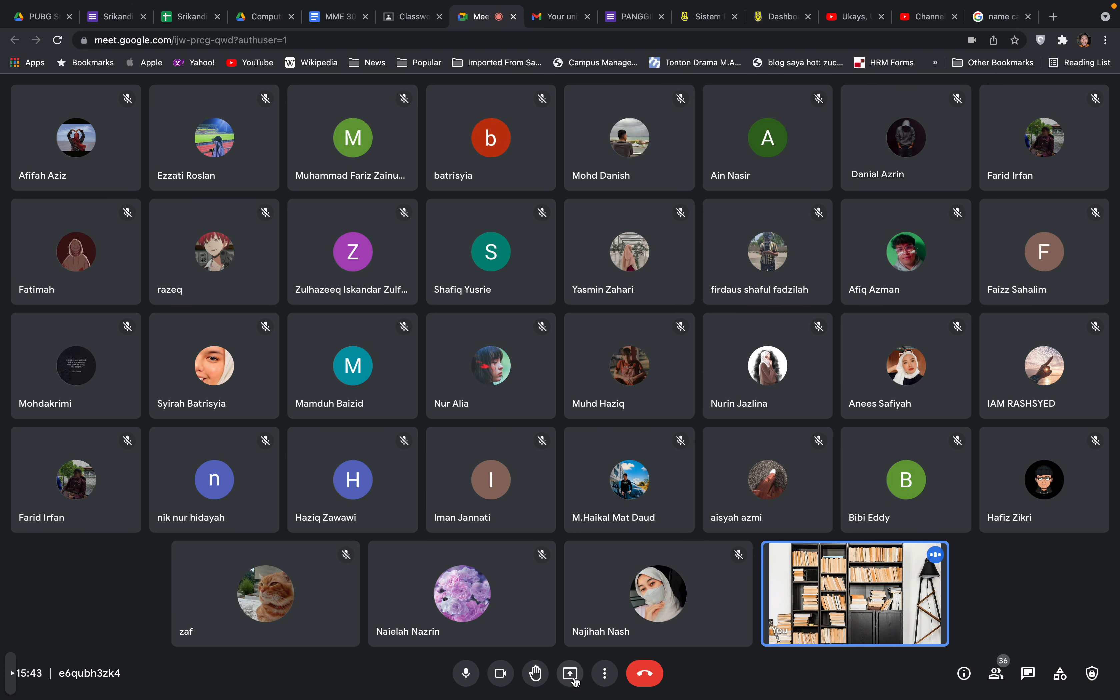
left_click(575, 681)
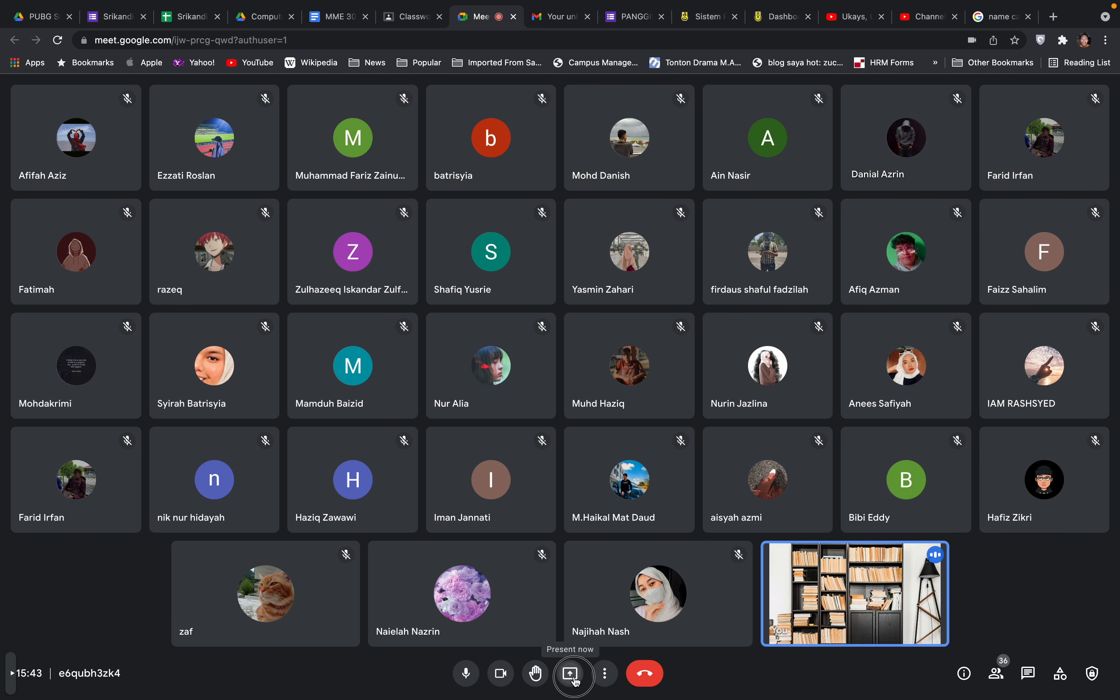
left_click(629, 630)
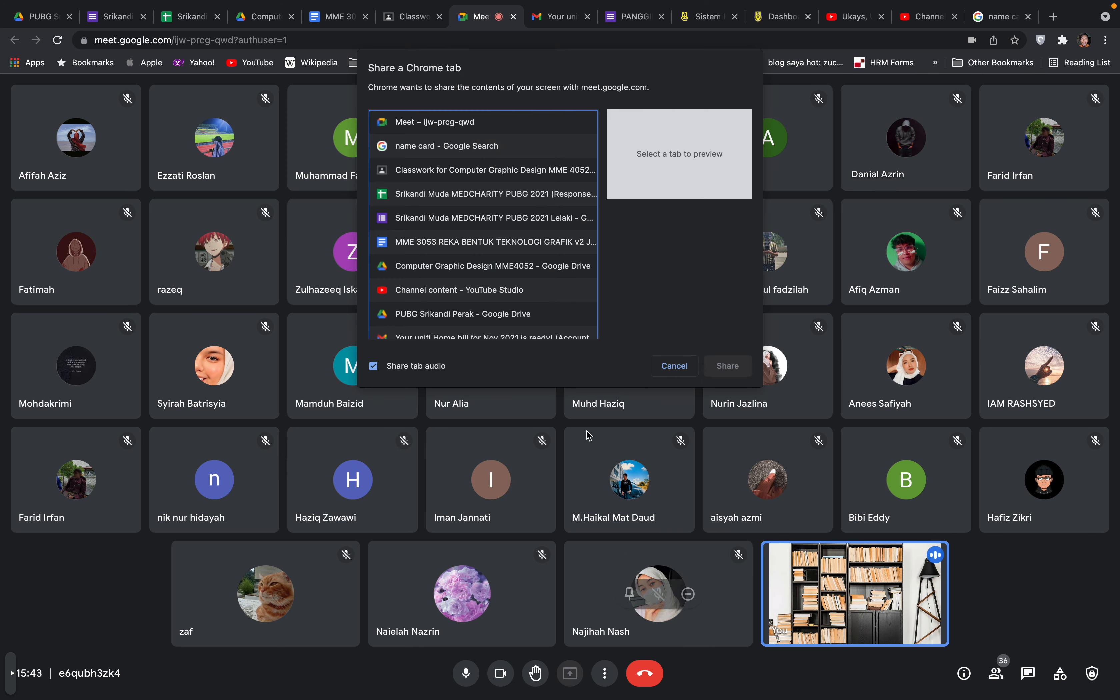
left_click(491, 148)
left_click(723, 366)
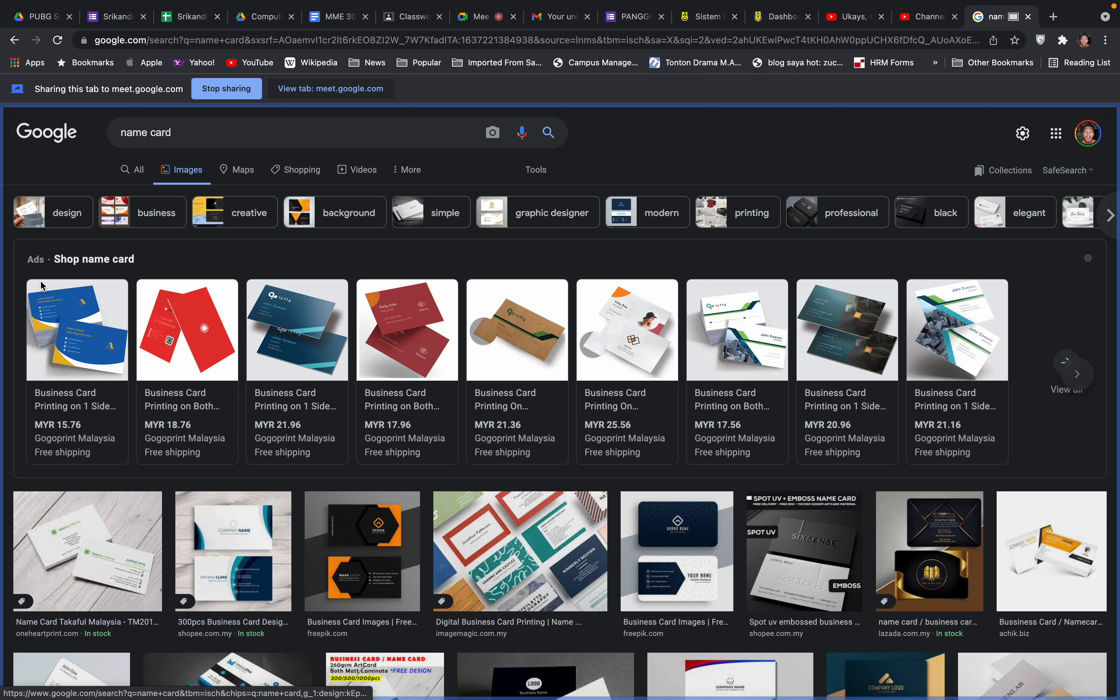
Scroll through the image results and preview the gogoprint business card image
mouse_move(320, 456)
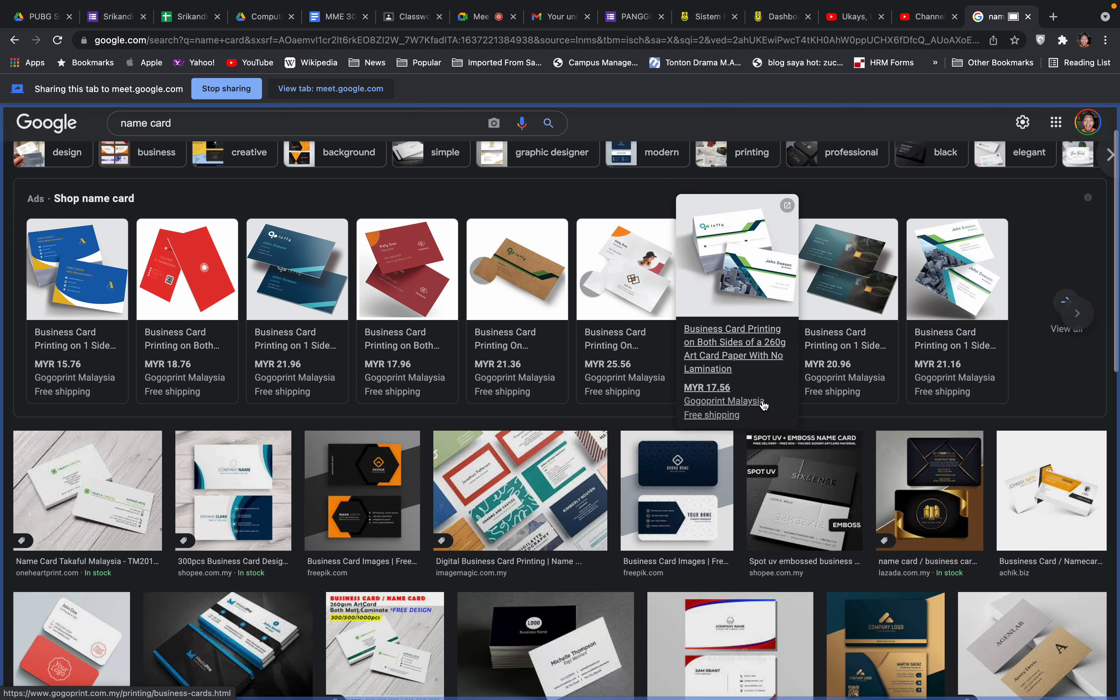
scroll(765, 404, "down", 4)
scroll(764, 406, "up", 1)
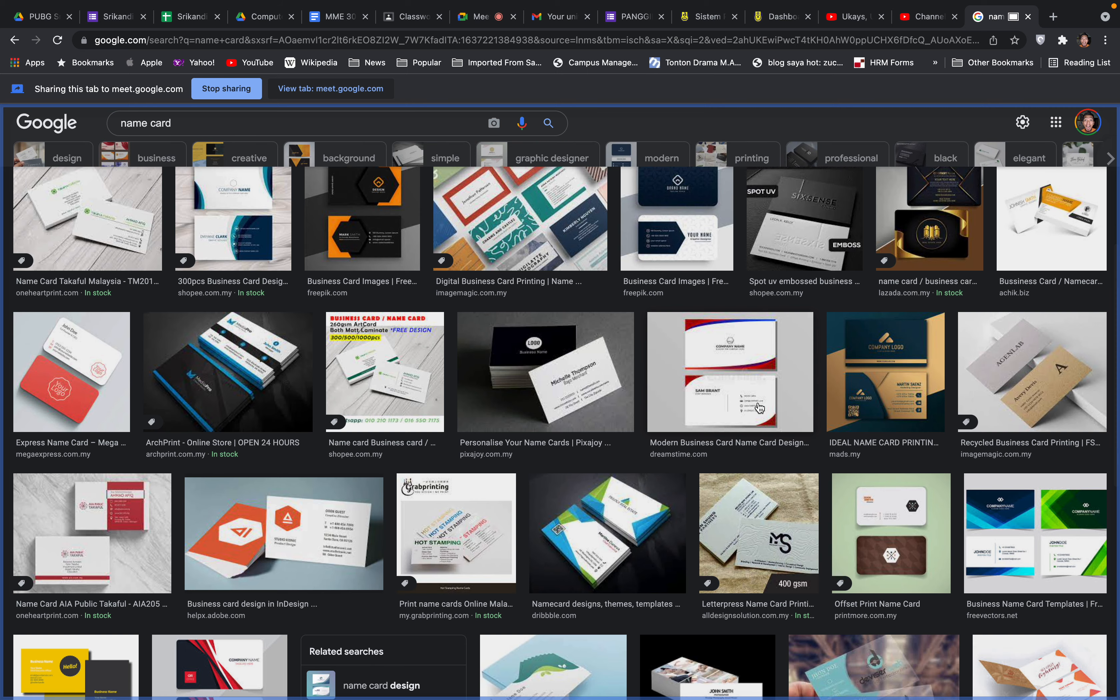
scroll(763, 407, "down", 1)
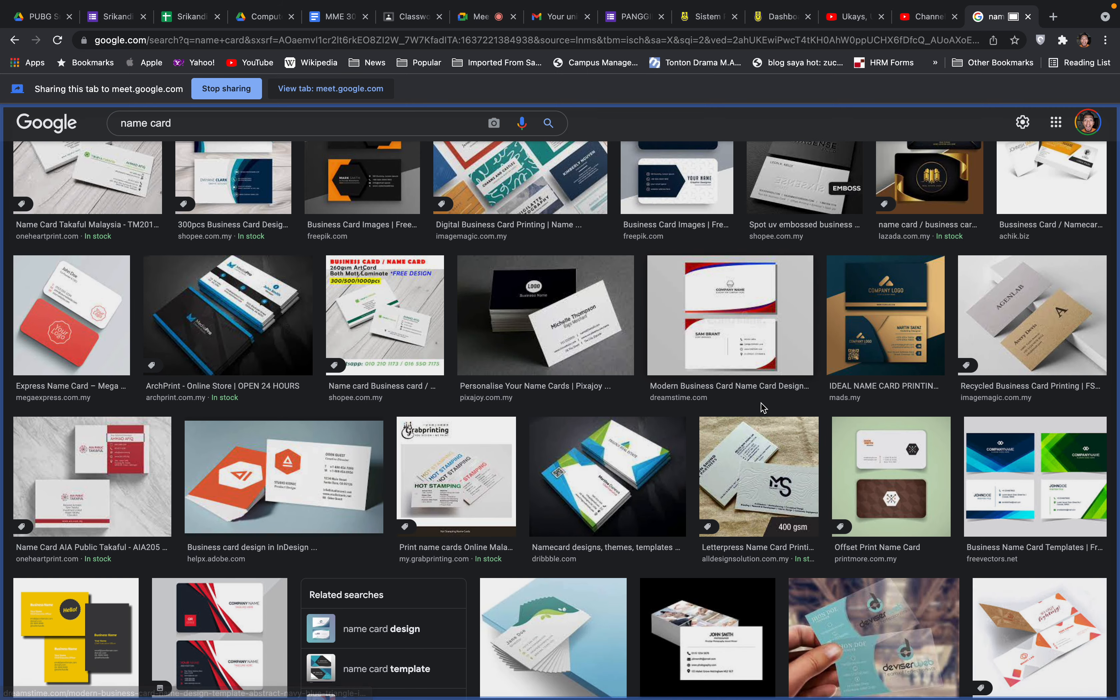
scroll(901, 506, "down", 2)
scroll(900, 506, "down", 2)
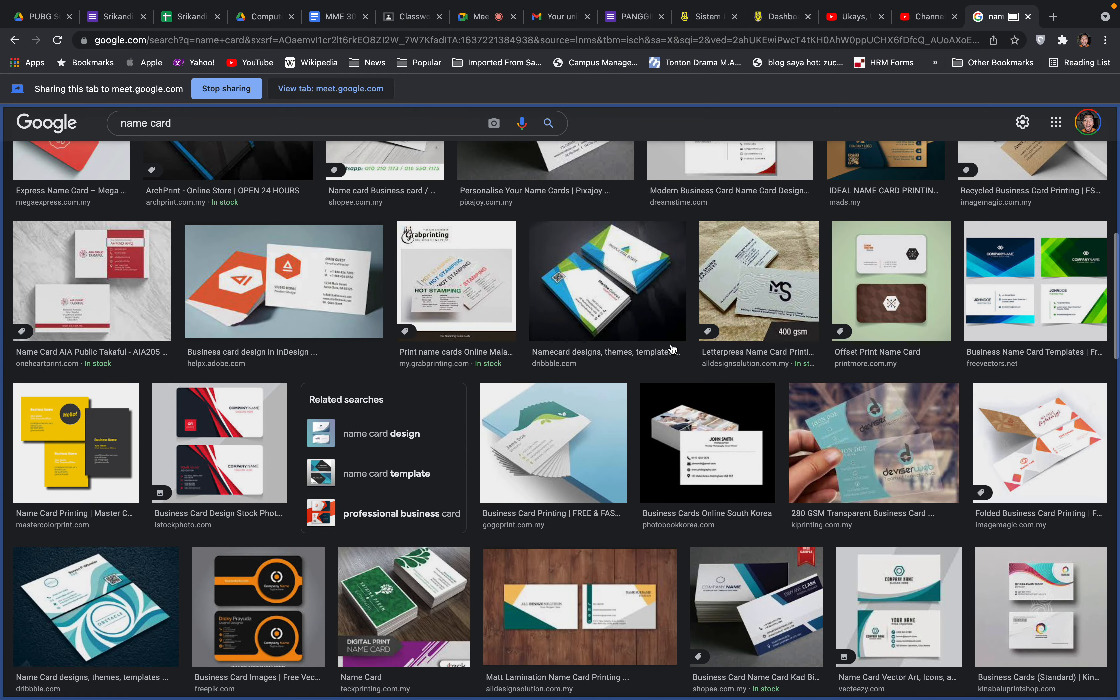
left_click(546, 439)
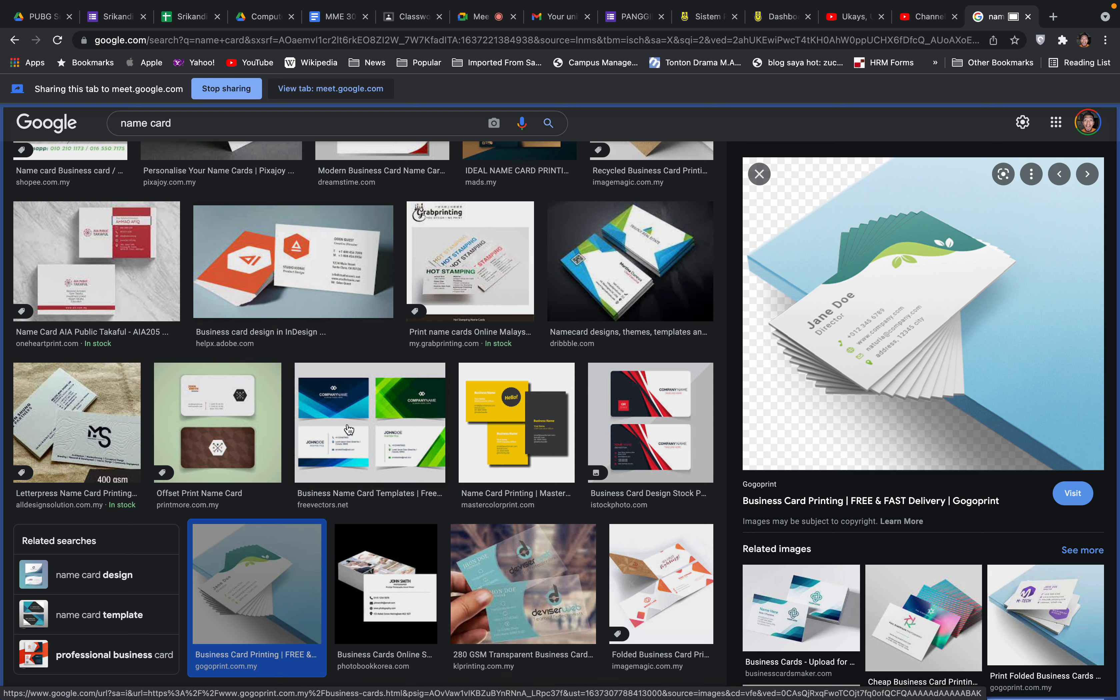
Preview the orange-and-black freepik, All Design Solution and Canva papa cards, plus a business card video
scroll(349, 430, "down", 2)
scroll(350, 431, "down", 7)
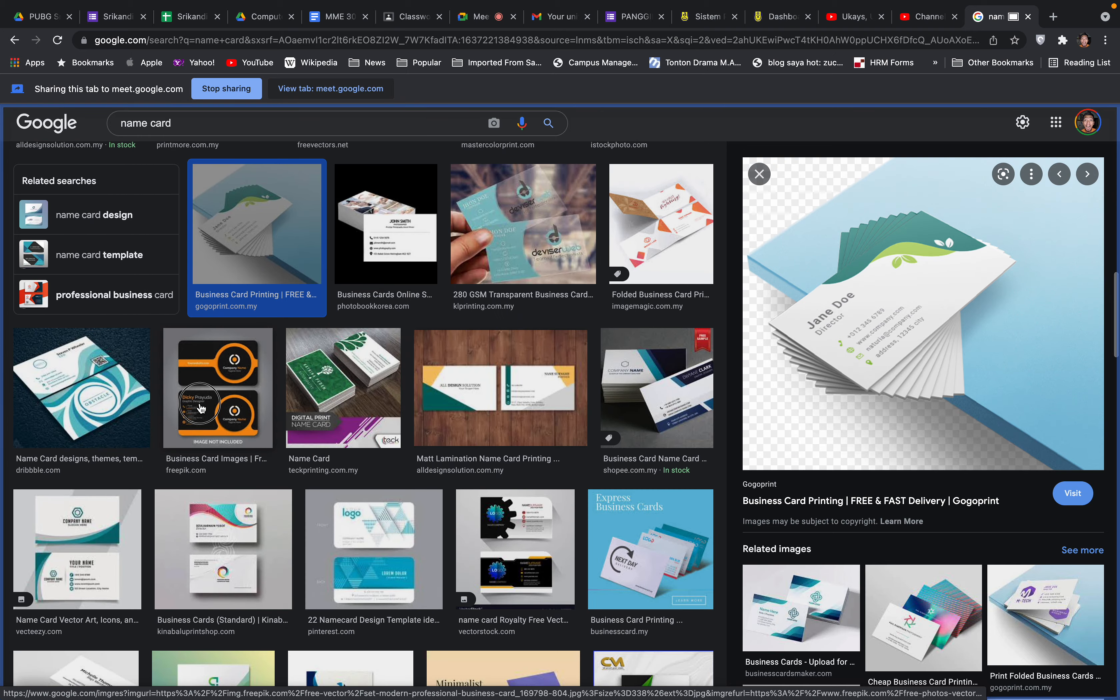
left_click(214, 412)
left_click(500, 394)
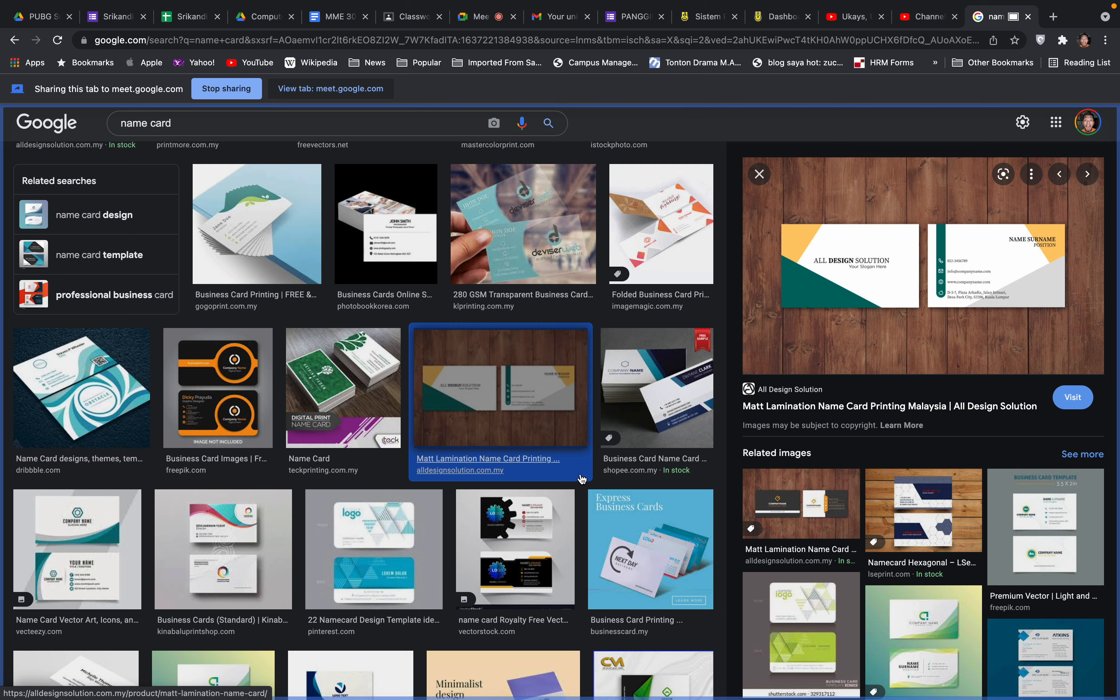
scroll(582, 480, "down", 8)
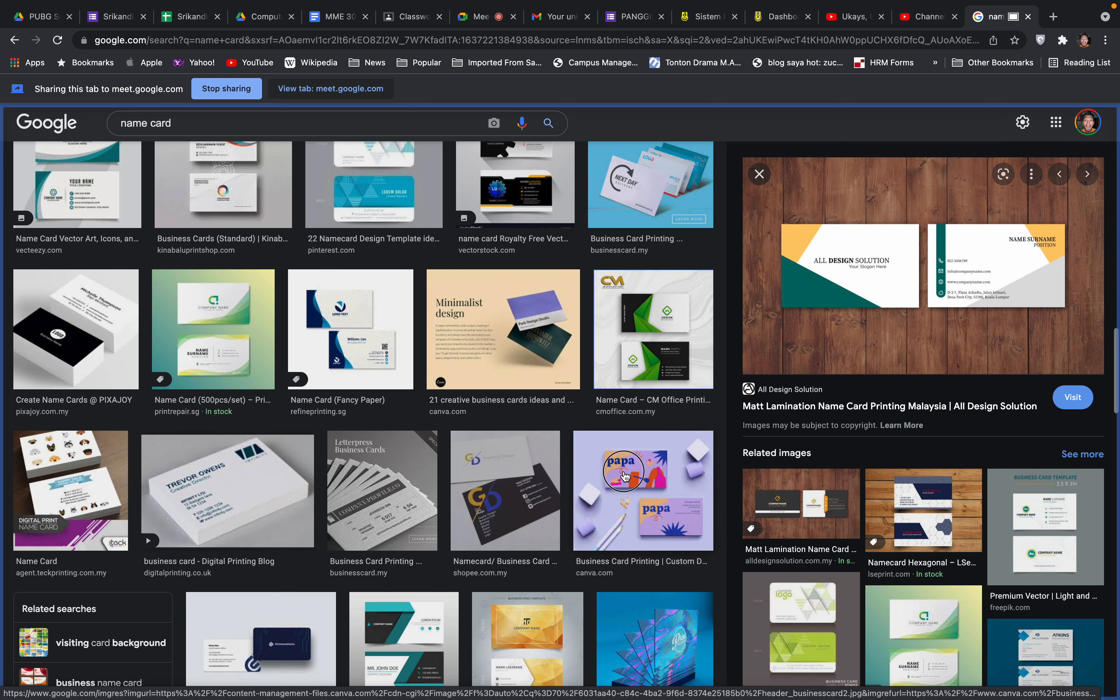
left_click(582, 477)
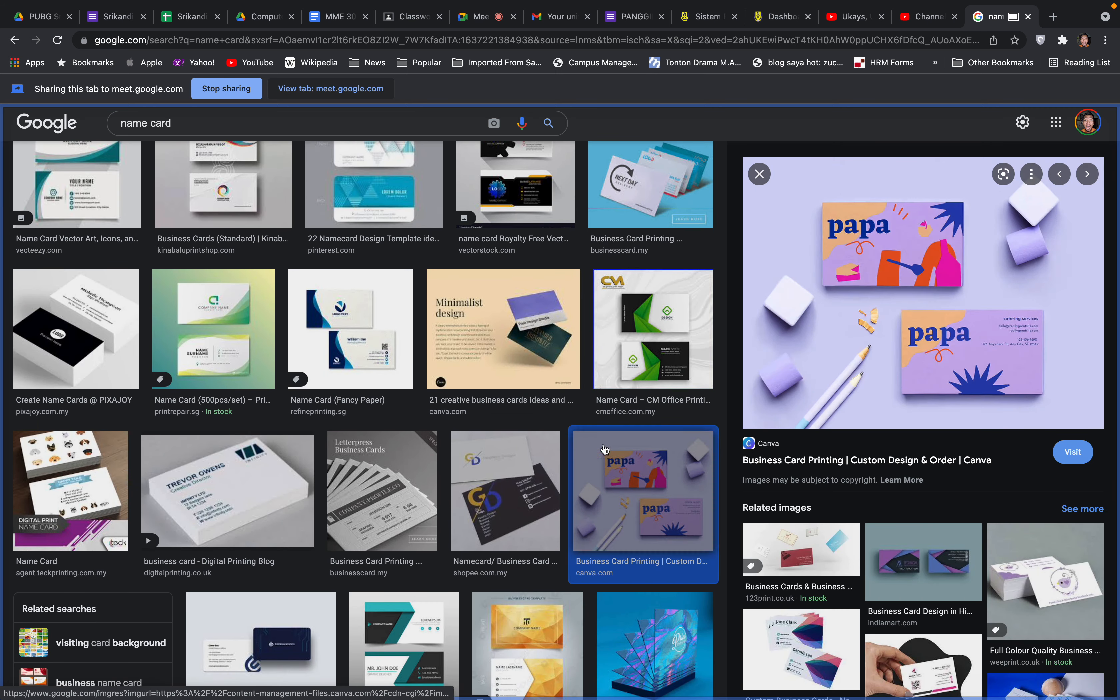
left_click(242, 491)
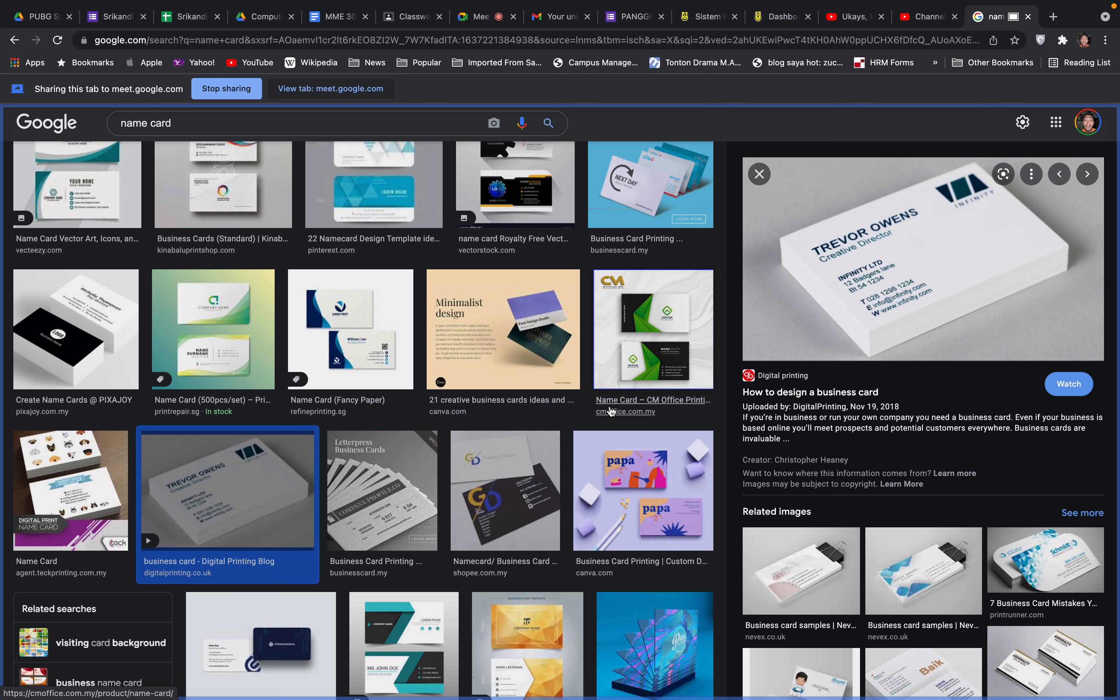
Scroll further down and preview the Business Card Sizes and Dimensions image
scroll(539, 412, "down", 5)
scroll(541, 411, "down", 7)
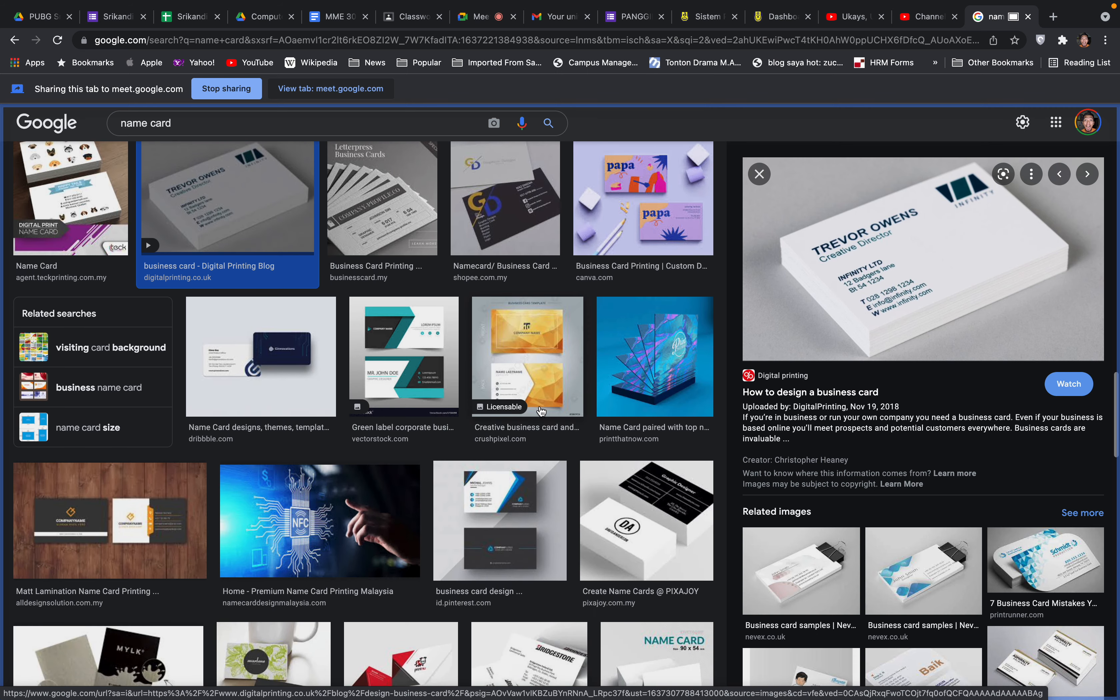
scroll(540, 411, "down", 4)
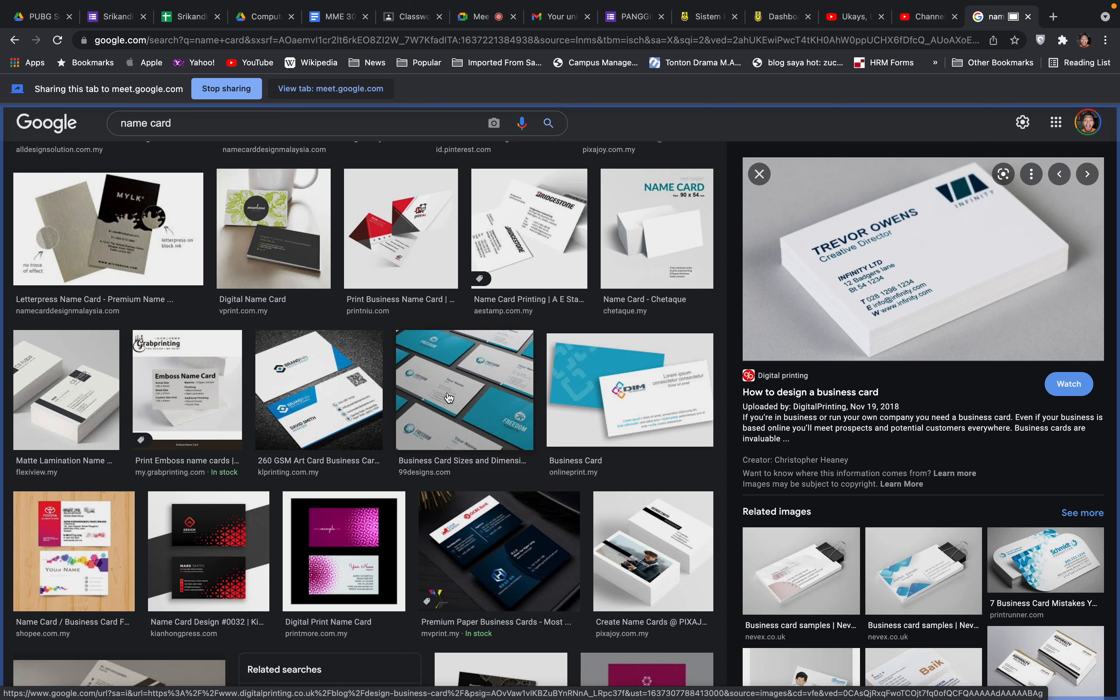
scroll(453, 398, "down", 3)
left_click(484, 222)
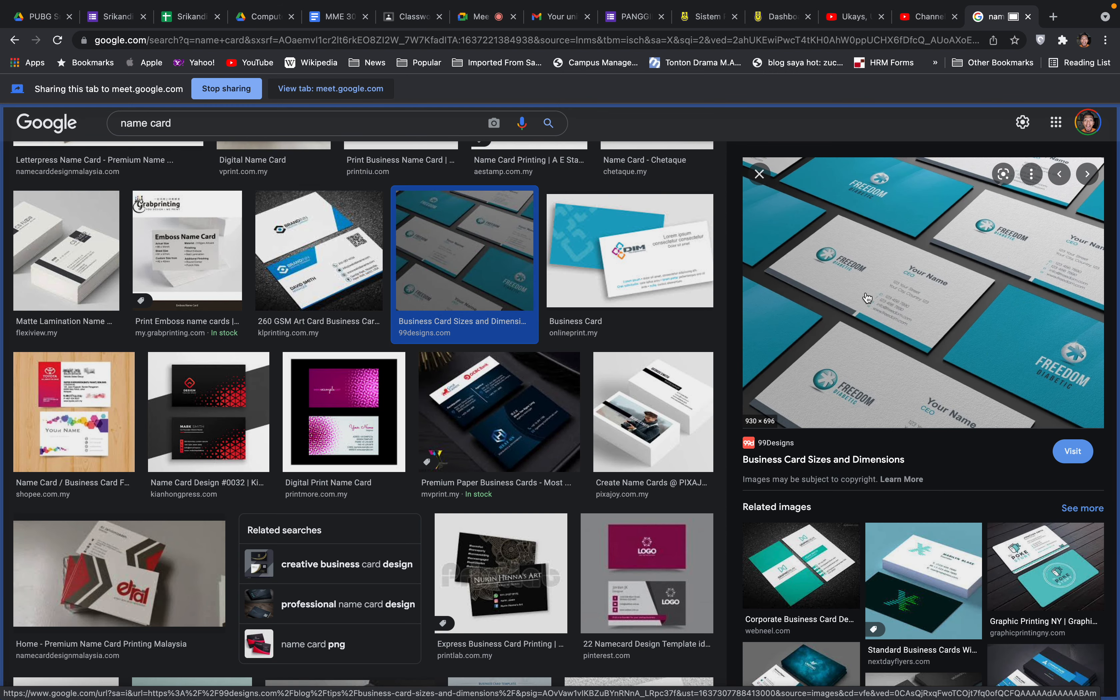
Preview the Business Card in Illustrator CC video, the teckprinting Name Card and a QR business card
scroll(571, 364, "down", 7)
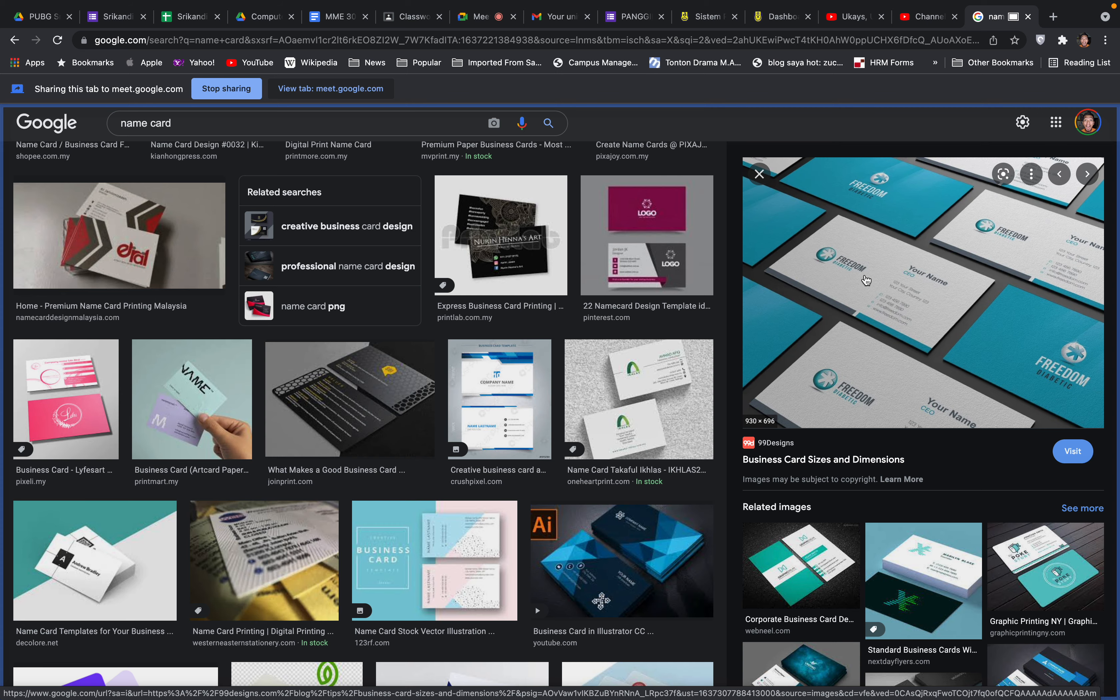
scroll(400, 386, "down", 5)
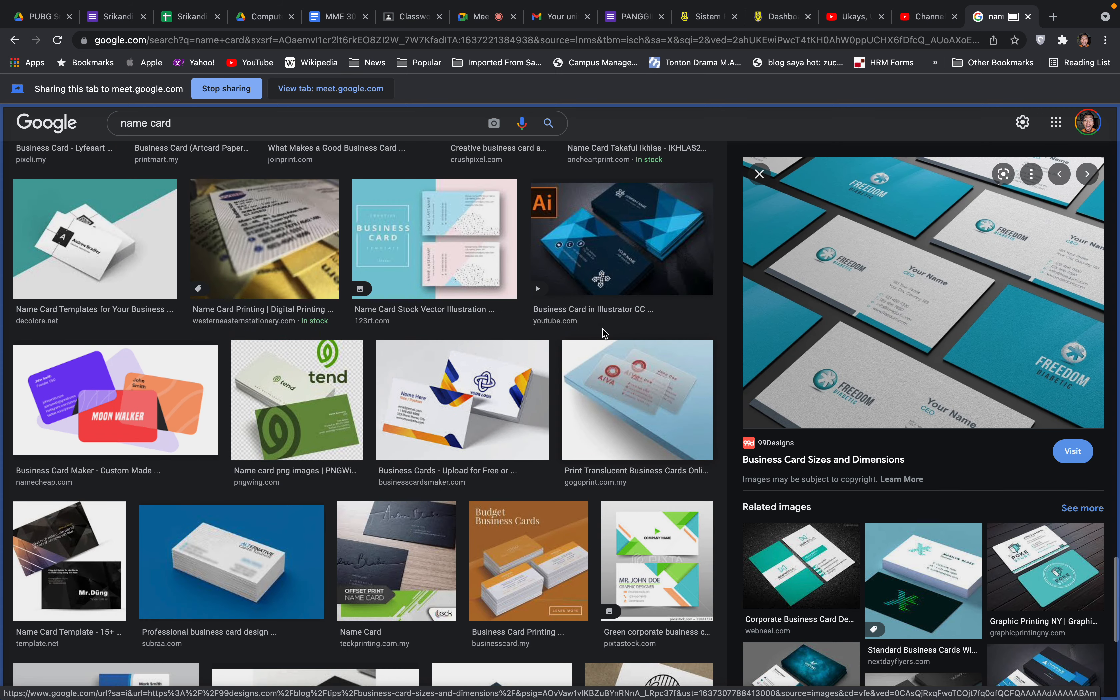
left_click(605, 275)
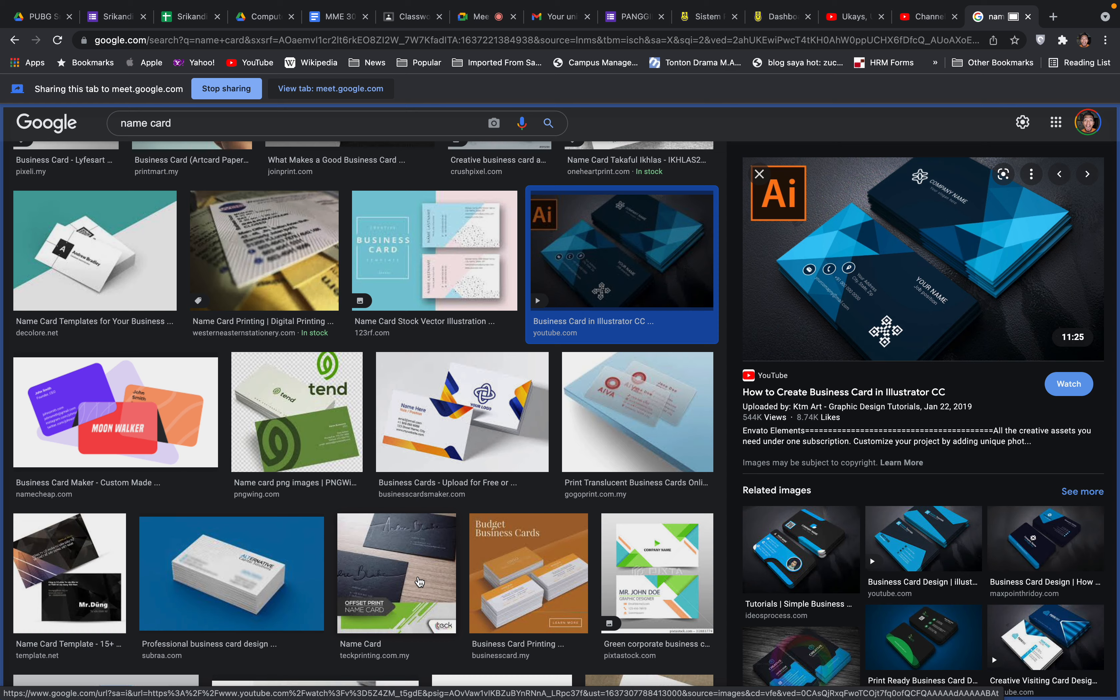
left_click(420, 582)
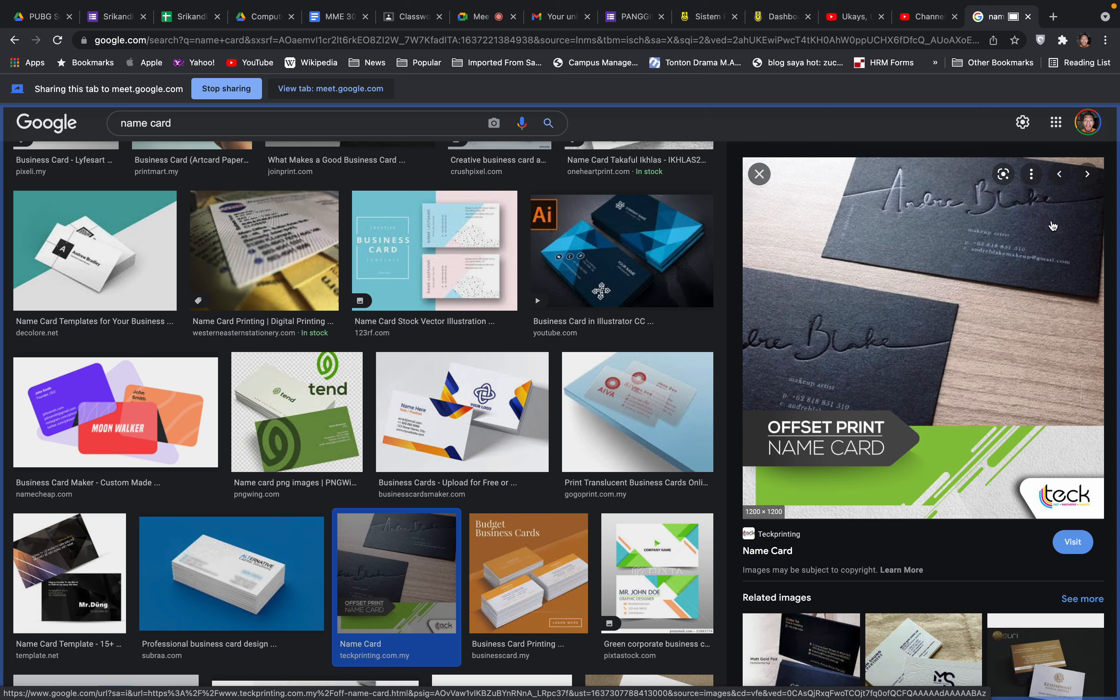
scroll(518, 416, "down", 10)
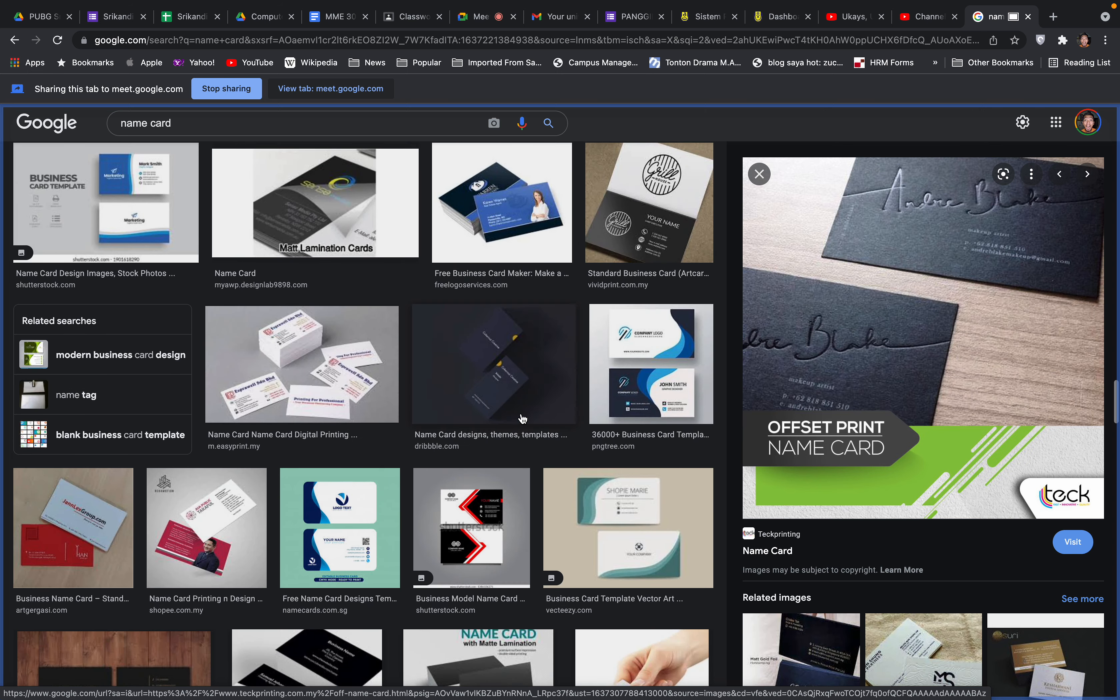
scroll(522, 418, "down", 5)
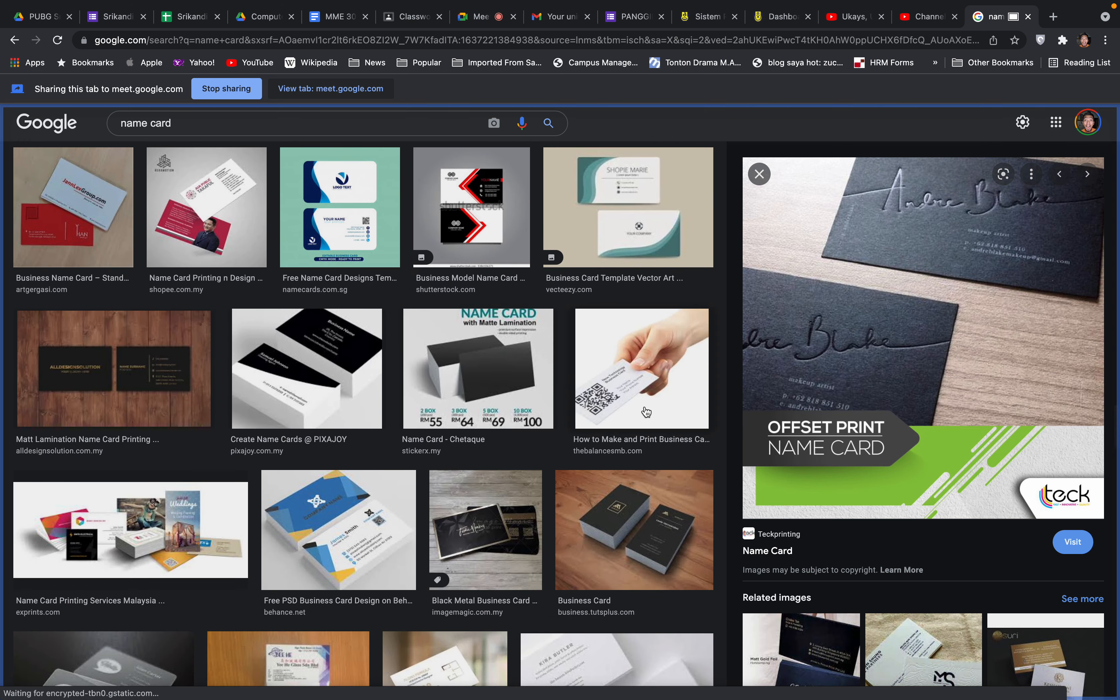
left_click(647, 412)
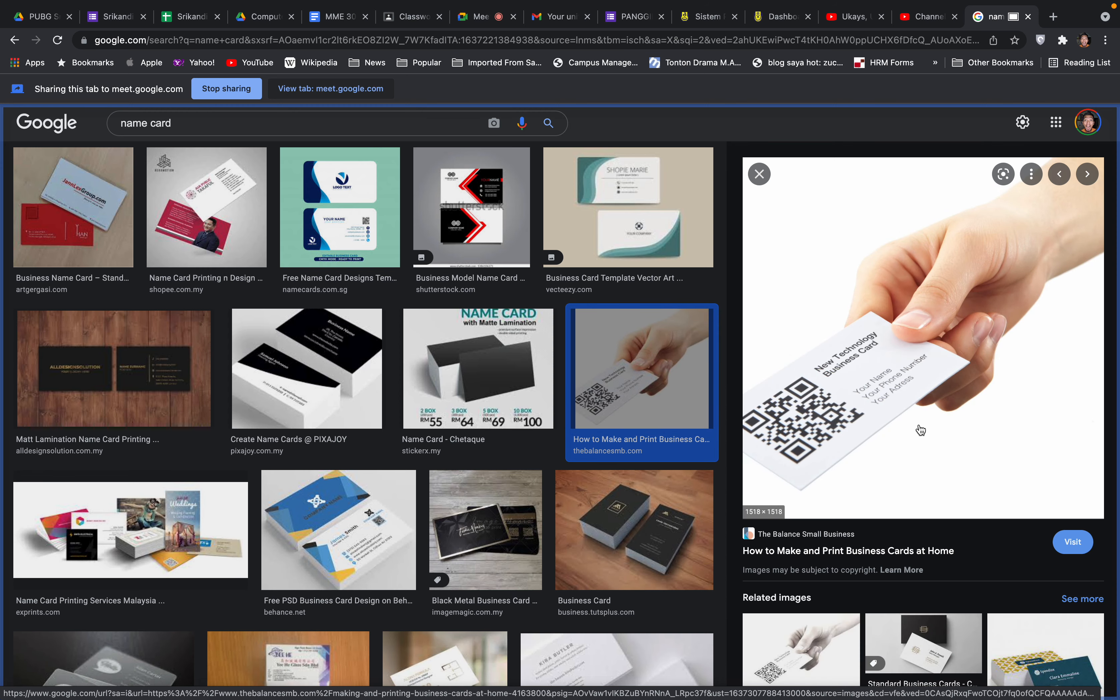
Scroll the results once more, stop sharing the tab, and return to the Meet call
scroll(918, 429, "down", 5)
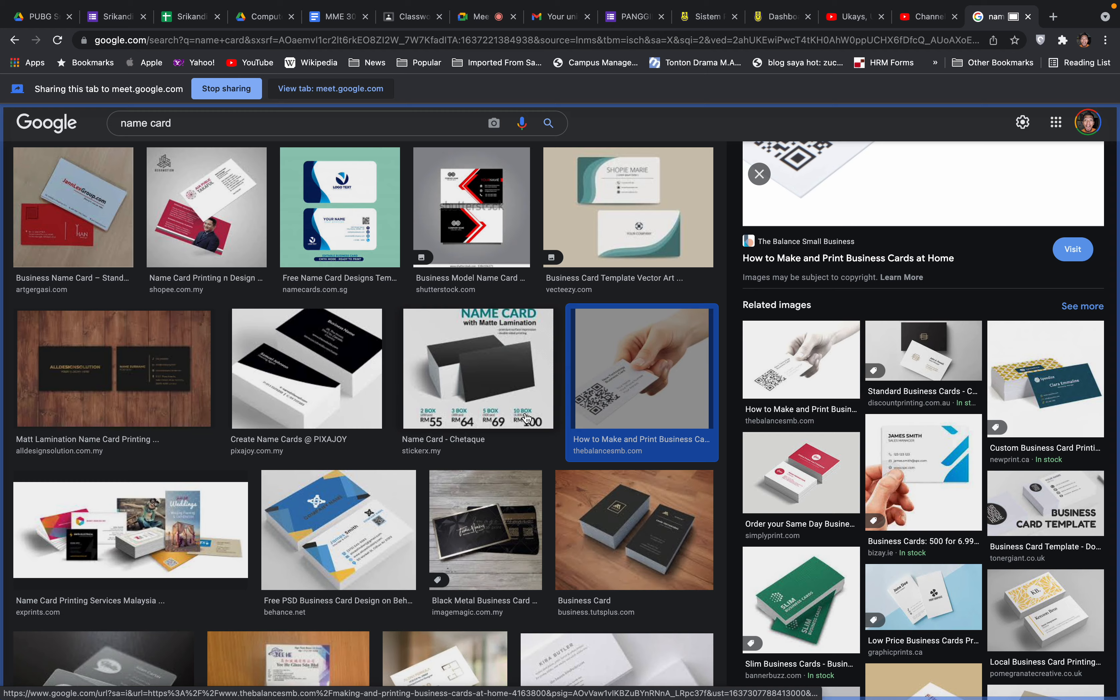
scroll(526, 418, "down", 3)
scroll(526, 418, "down", 4)
scroll(527, 418, "down", 5)
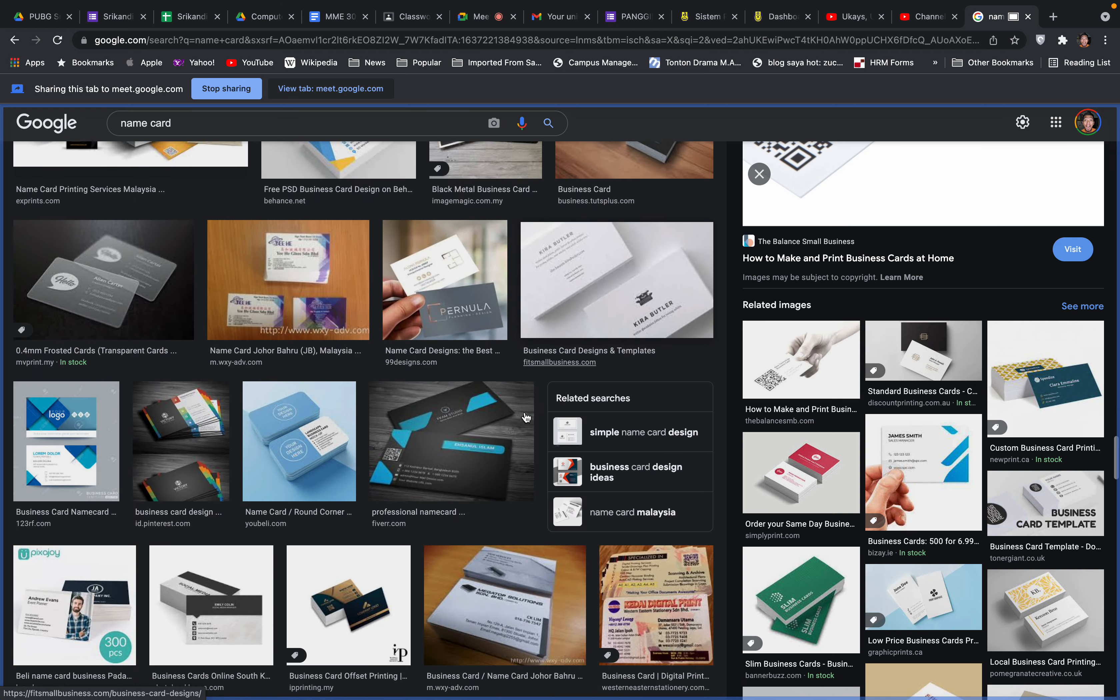
scroll(526, 418, "down", 5)
scroll(526, 418, "up", 8)
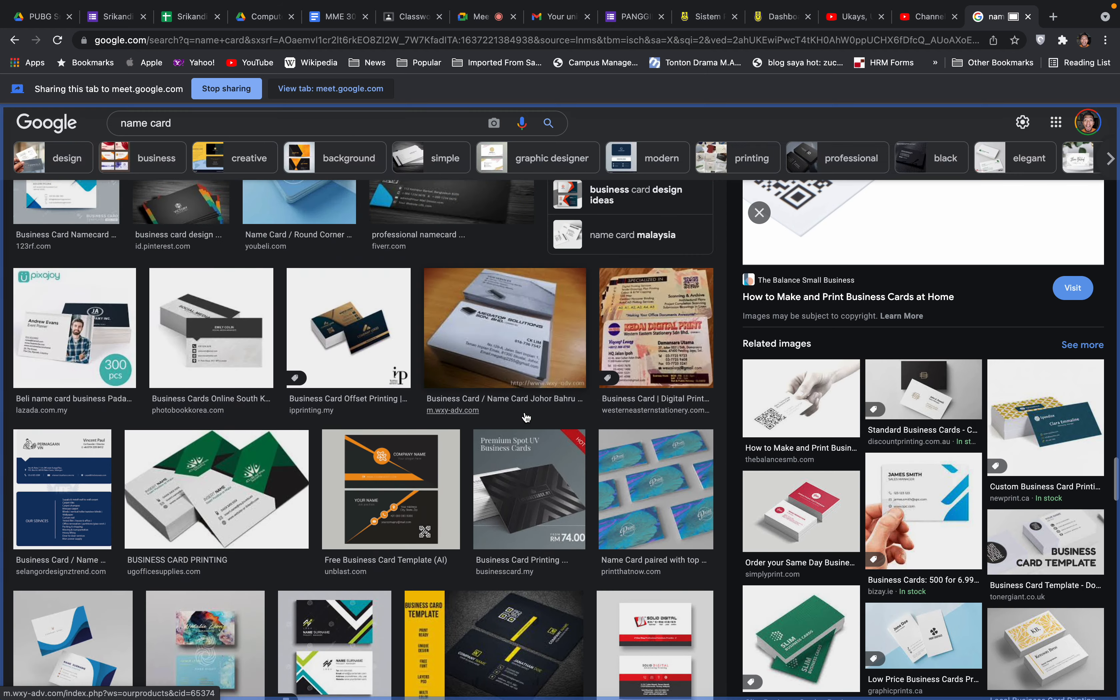
scroll(526, 418, "up", 20)
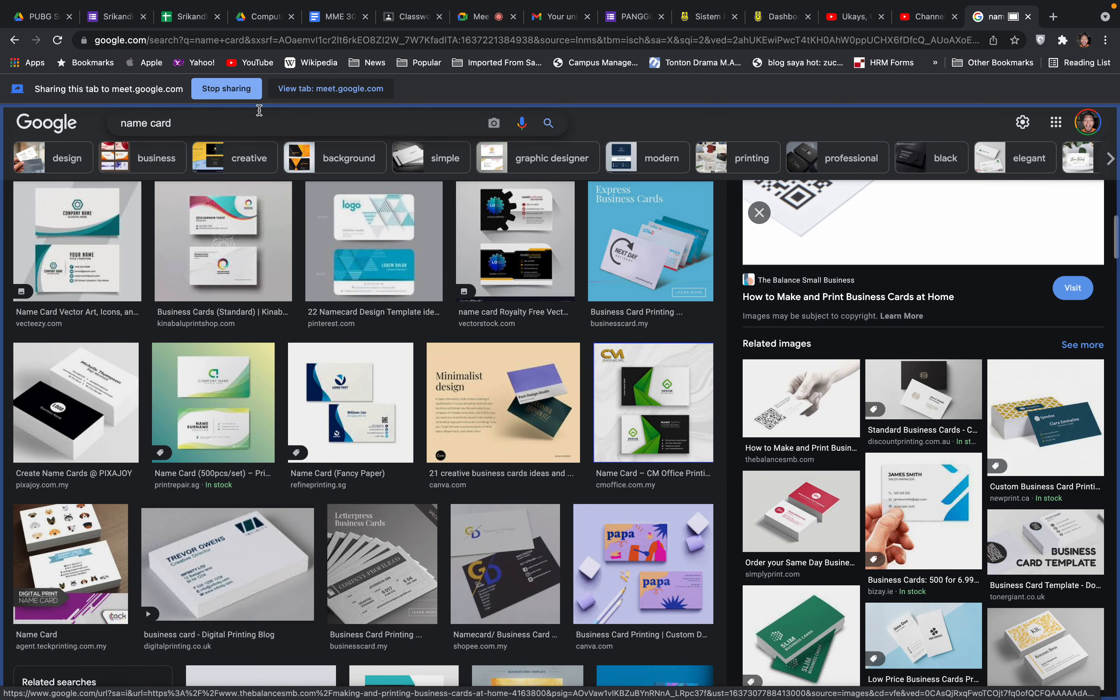
left_click(235, 88)
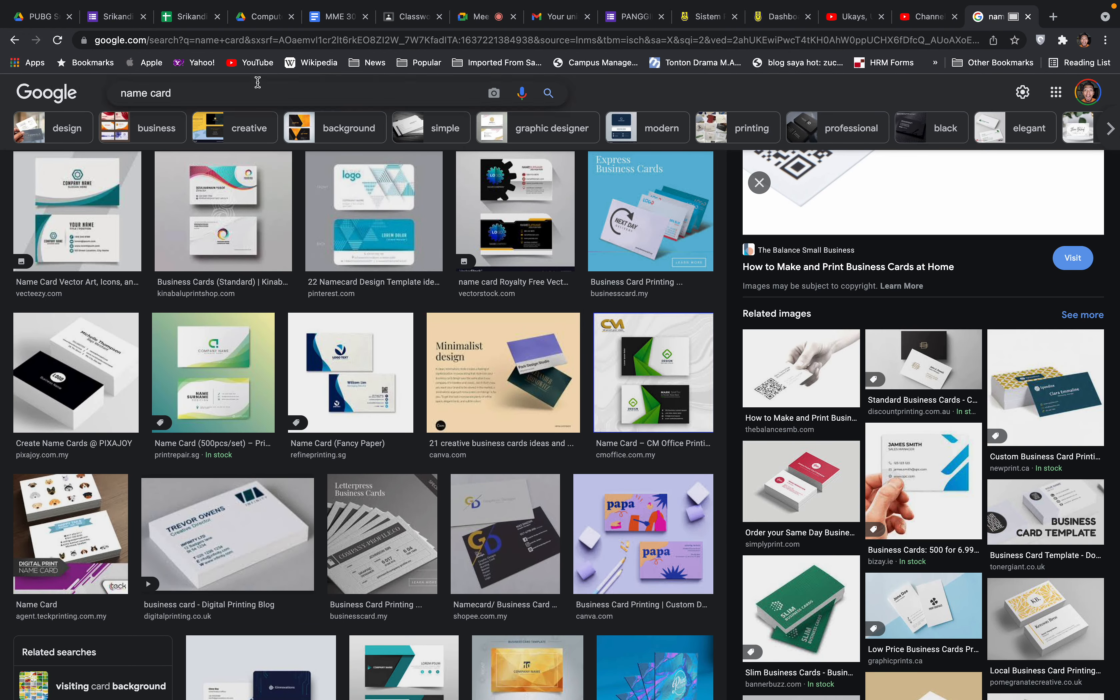
left_click(486, 18)
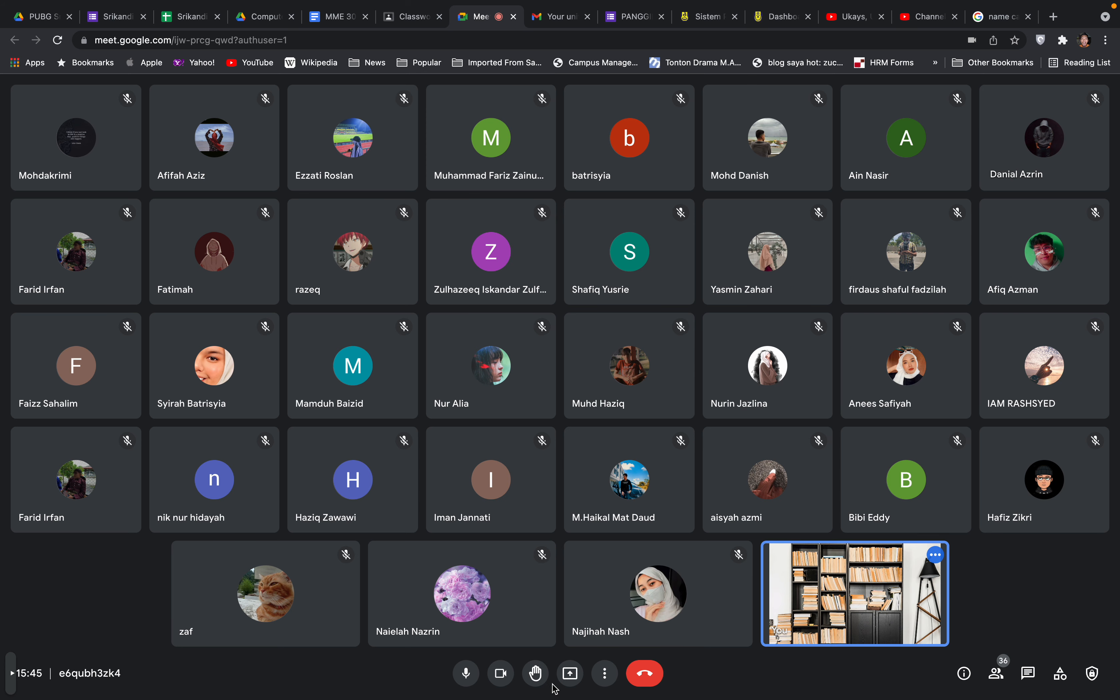
Turn the camera off and back on, then switch to the Computer Graphic Design folder in Drive
left_click(501, 673)
left_click(501, 673)
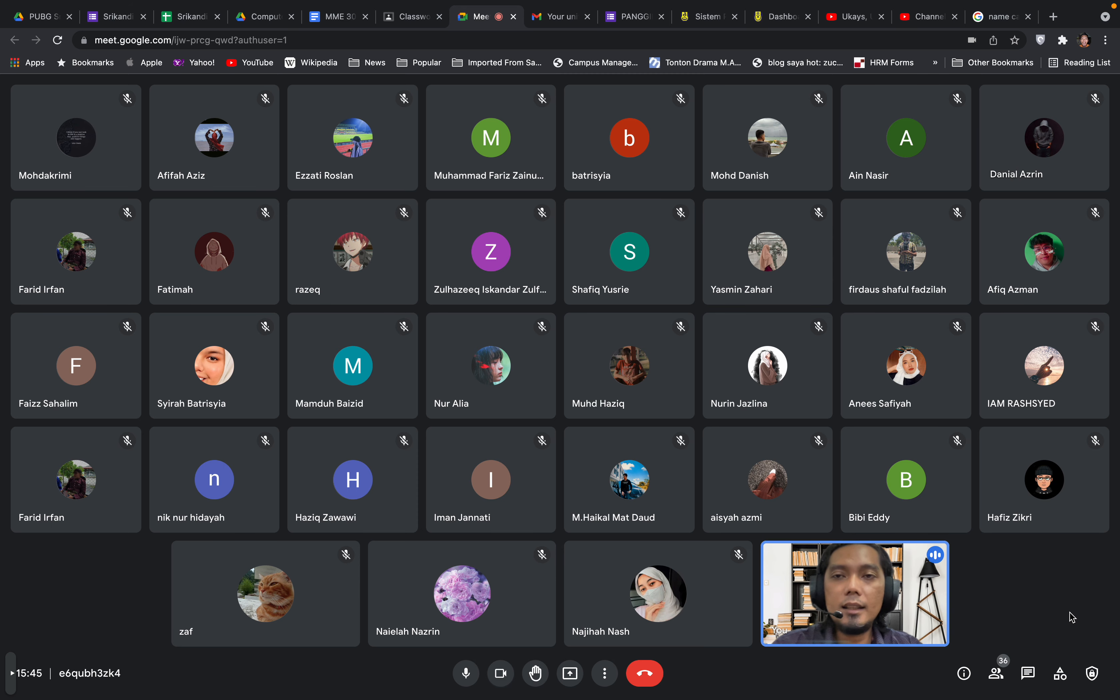
left_click(253, 17)
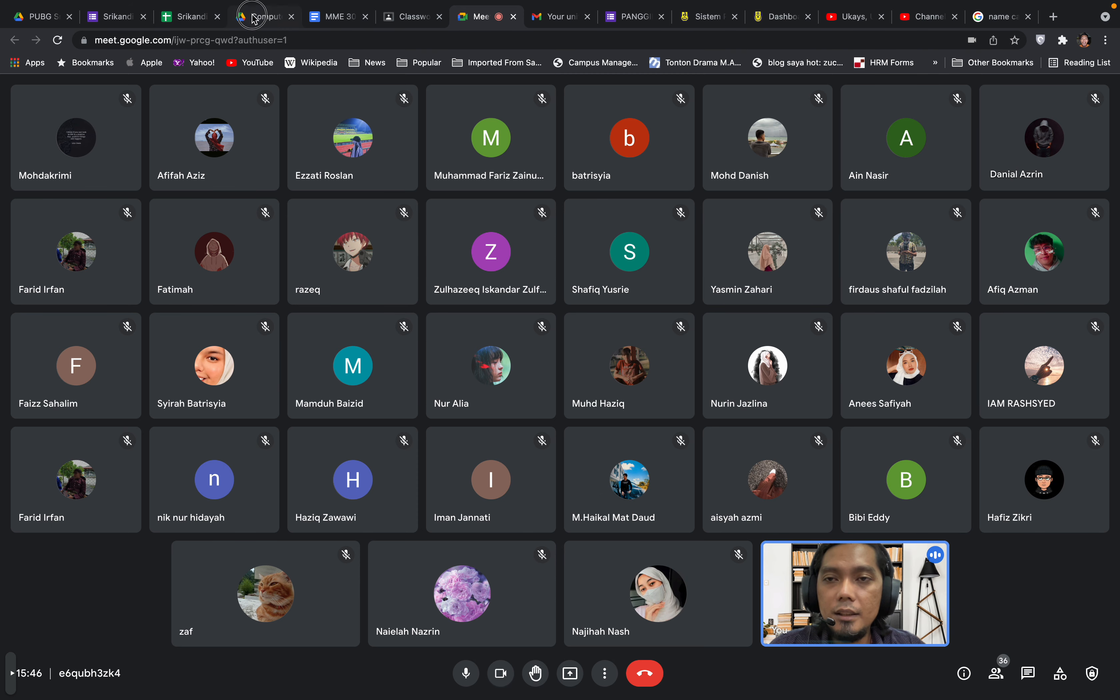
Open the Attendance Form Computer Graphic Design MME4025, copy its shortened link, and go back to Meet
left_click(317, 232)
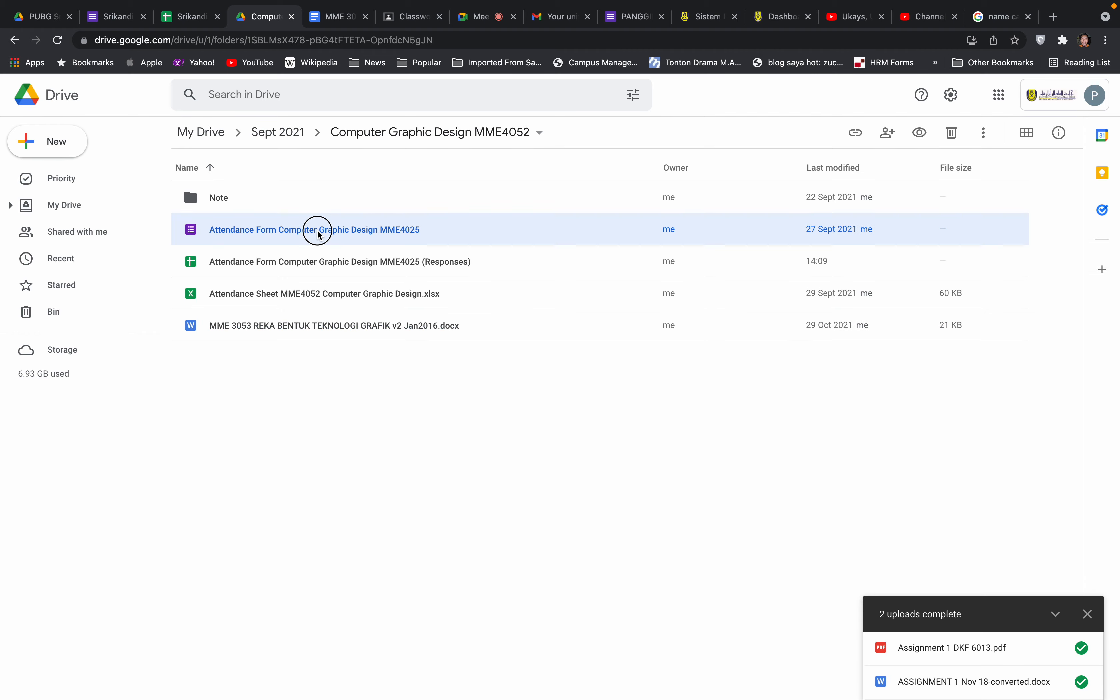
double_click(317, 232)
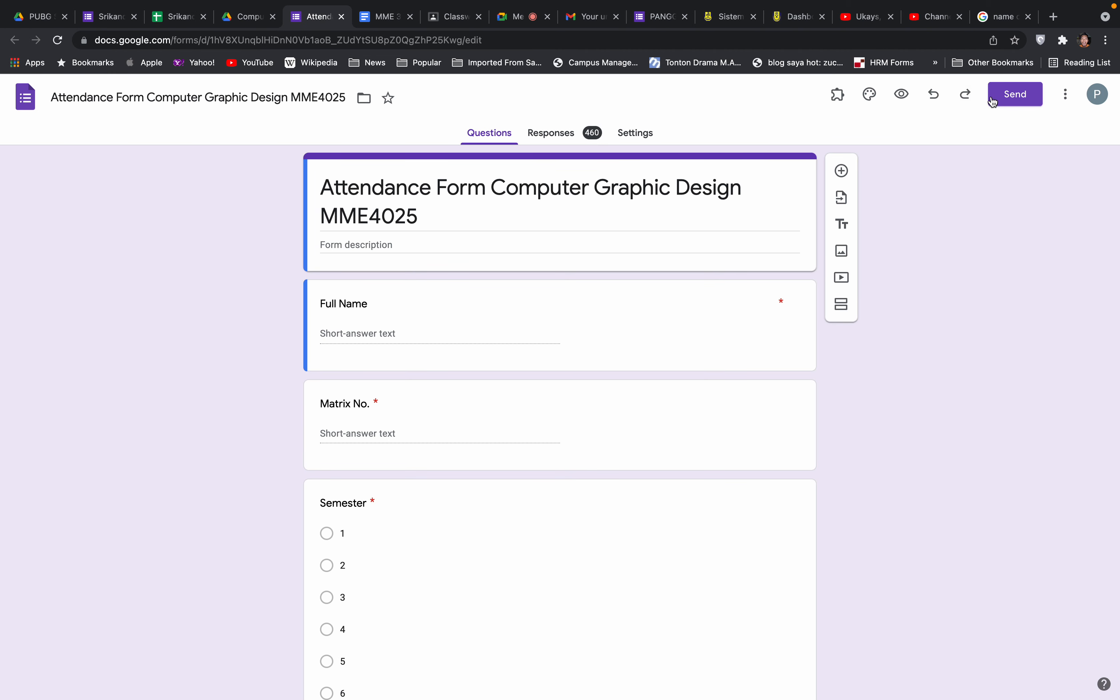
left_click(1009, 101)
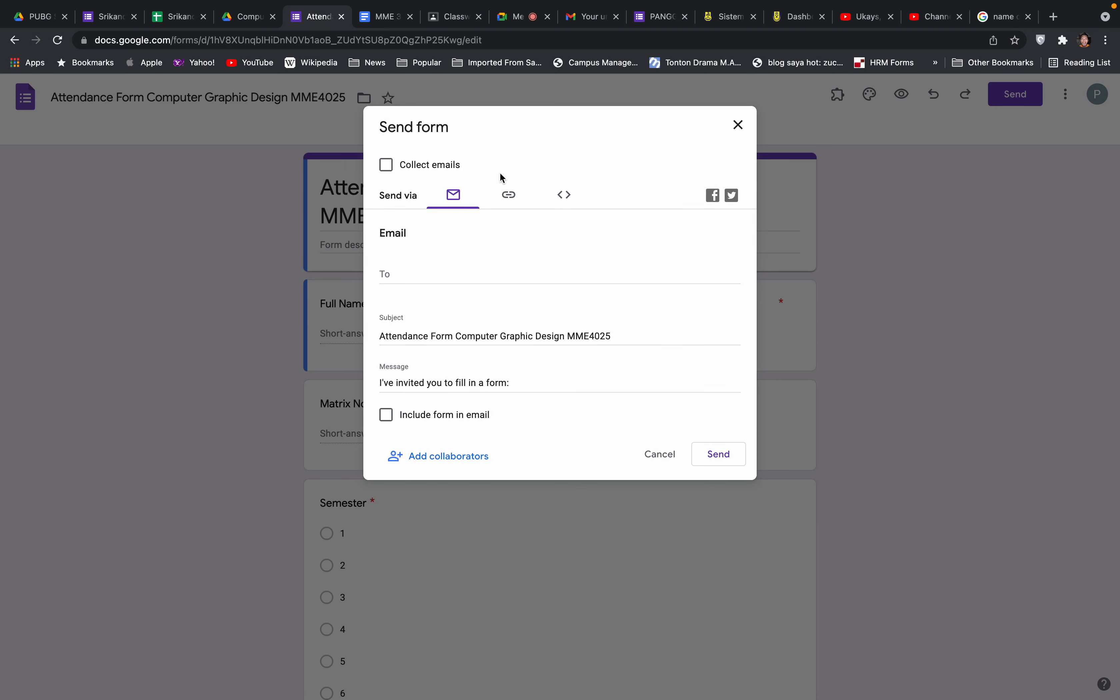
left_click(510, 196)
left_click(392, 291)
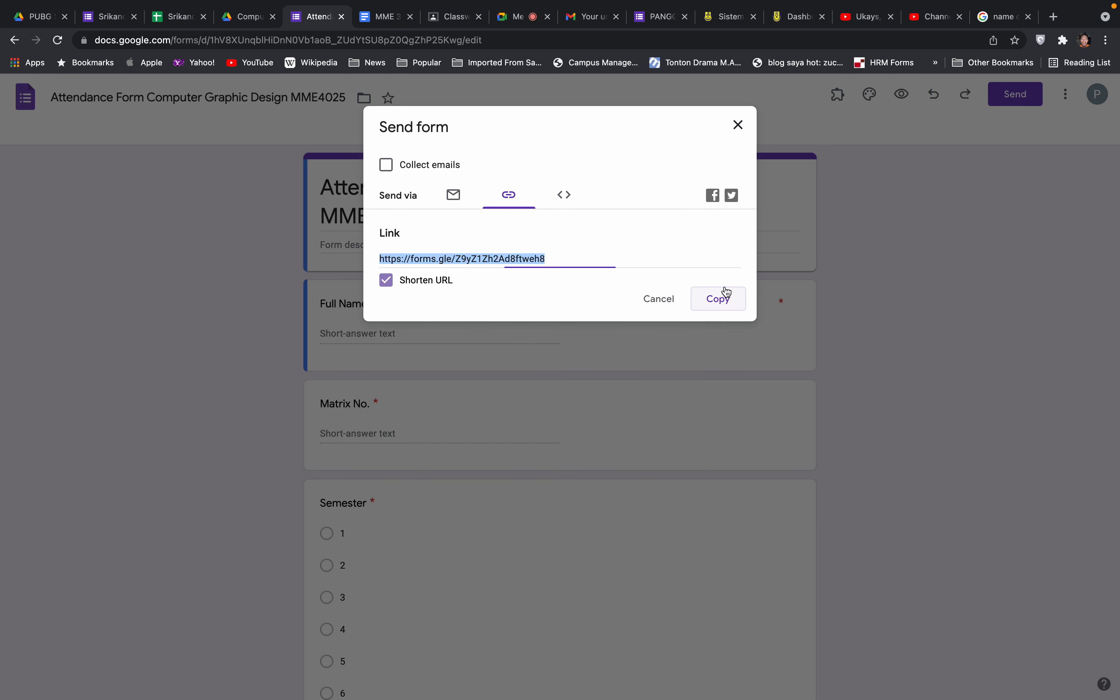
left_click(718, 299)
left_click(742, 126)
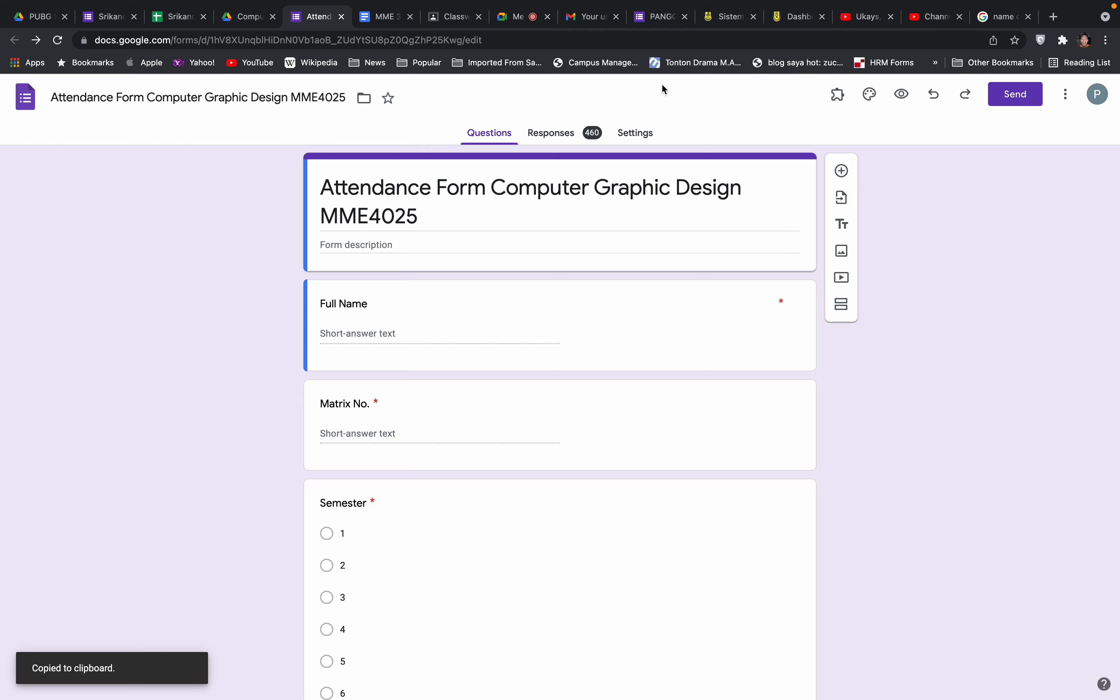
left_click(523, 19)
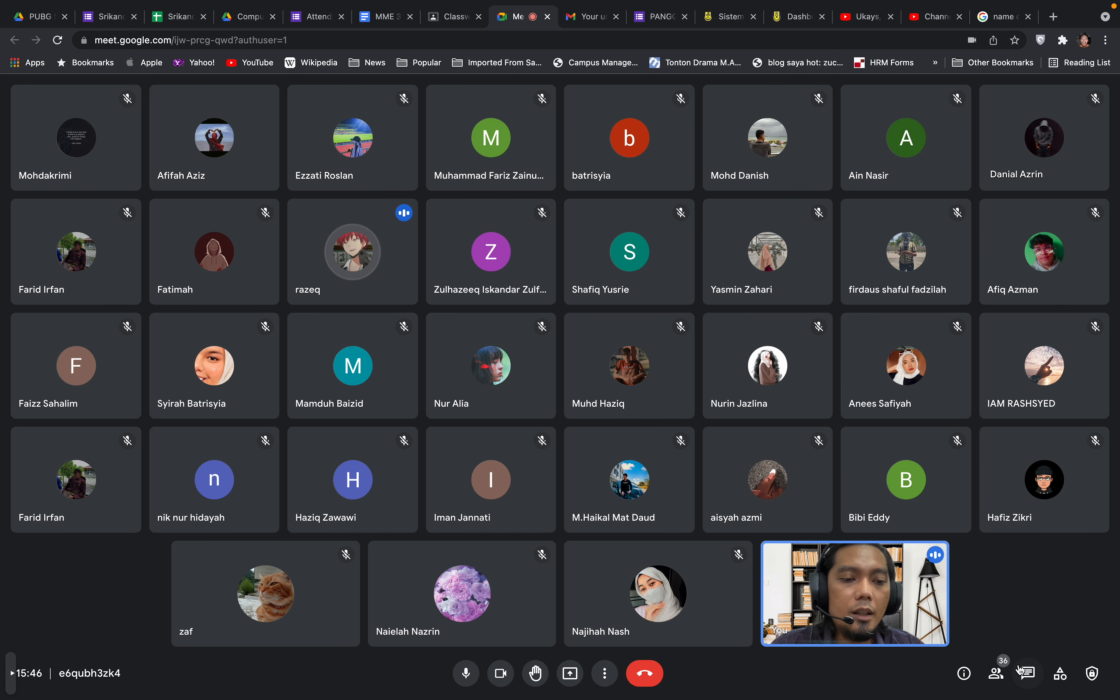
Paste the shortened attendance form link into the Meet chat, send it, and close the chat
left_click(1029, 669)
left_click(945, 624)
key("super+v")
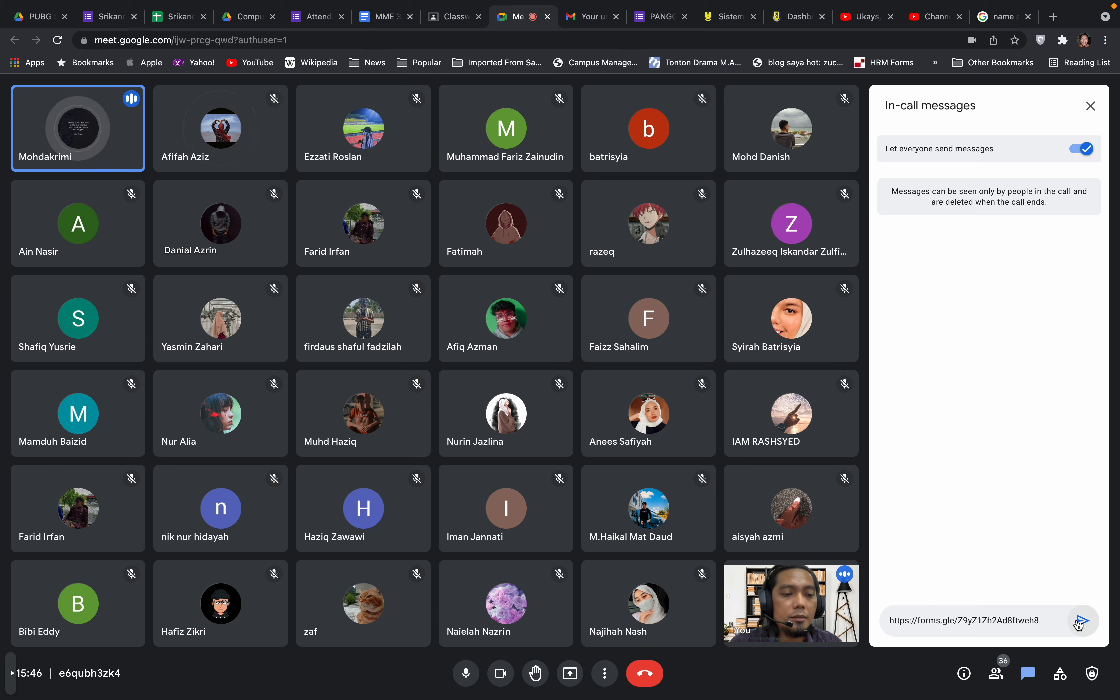
left_click(1079, 622)
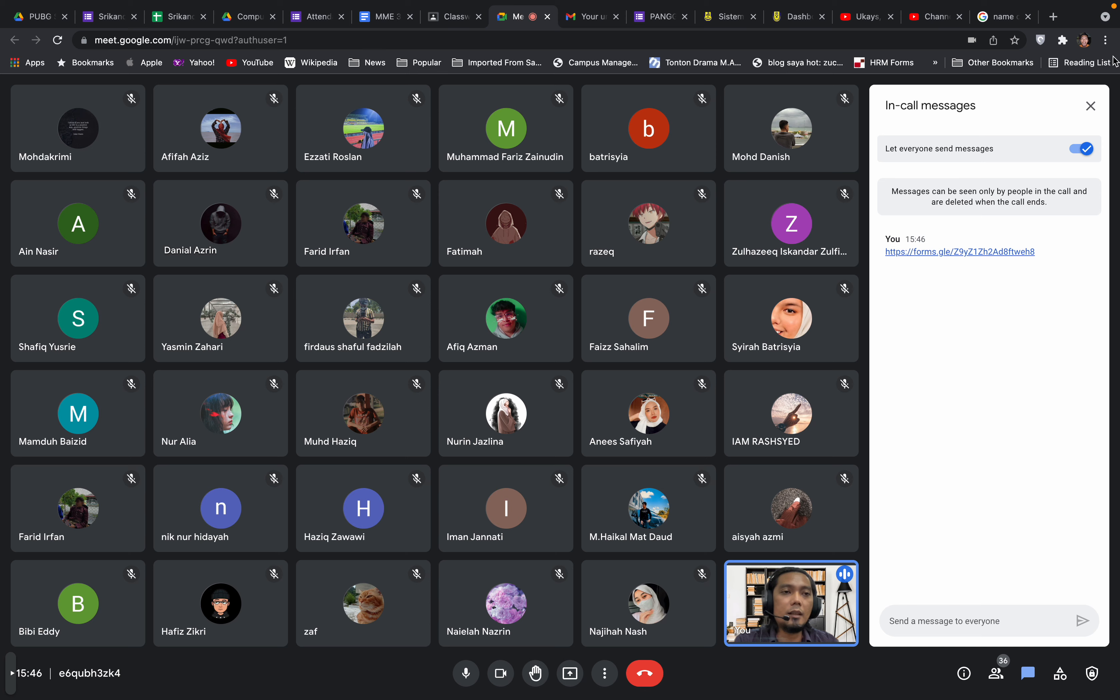
left_click(1091, 106)
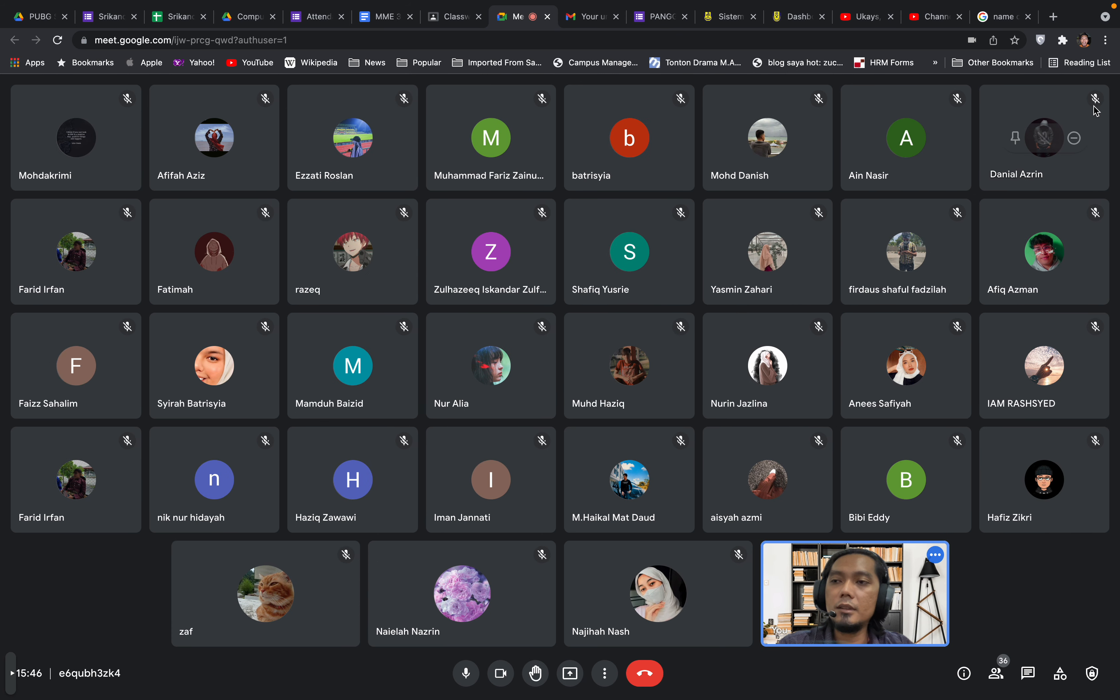